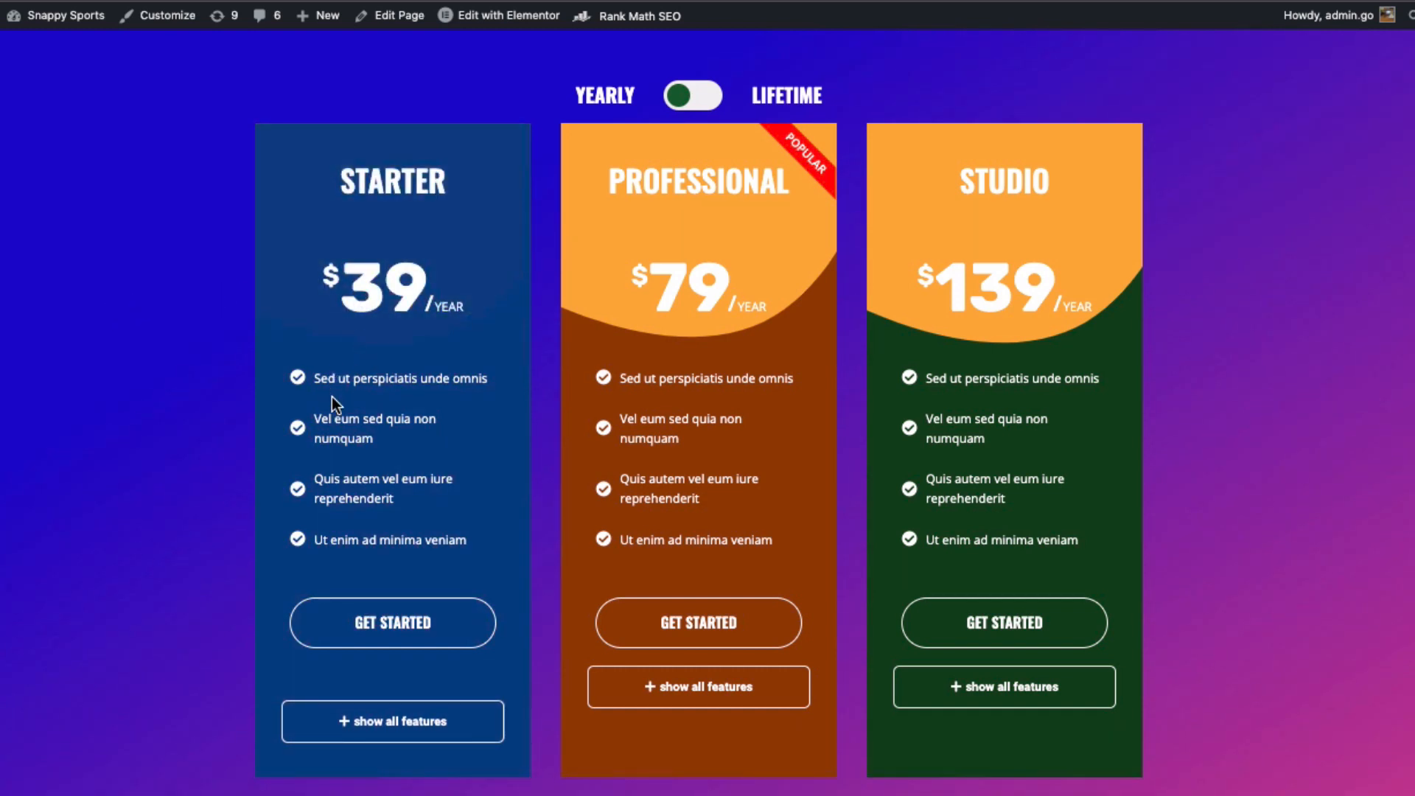
Step: Expand the Starter plan's full feature list on the finished pricing page, examine it and collapse it again
scroll(333, 519, down, 2)
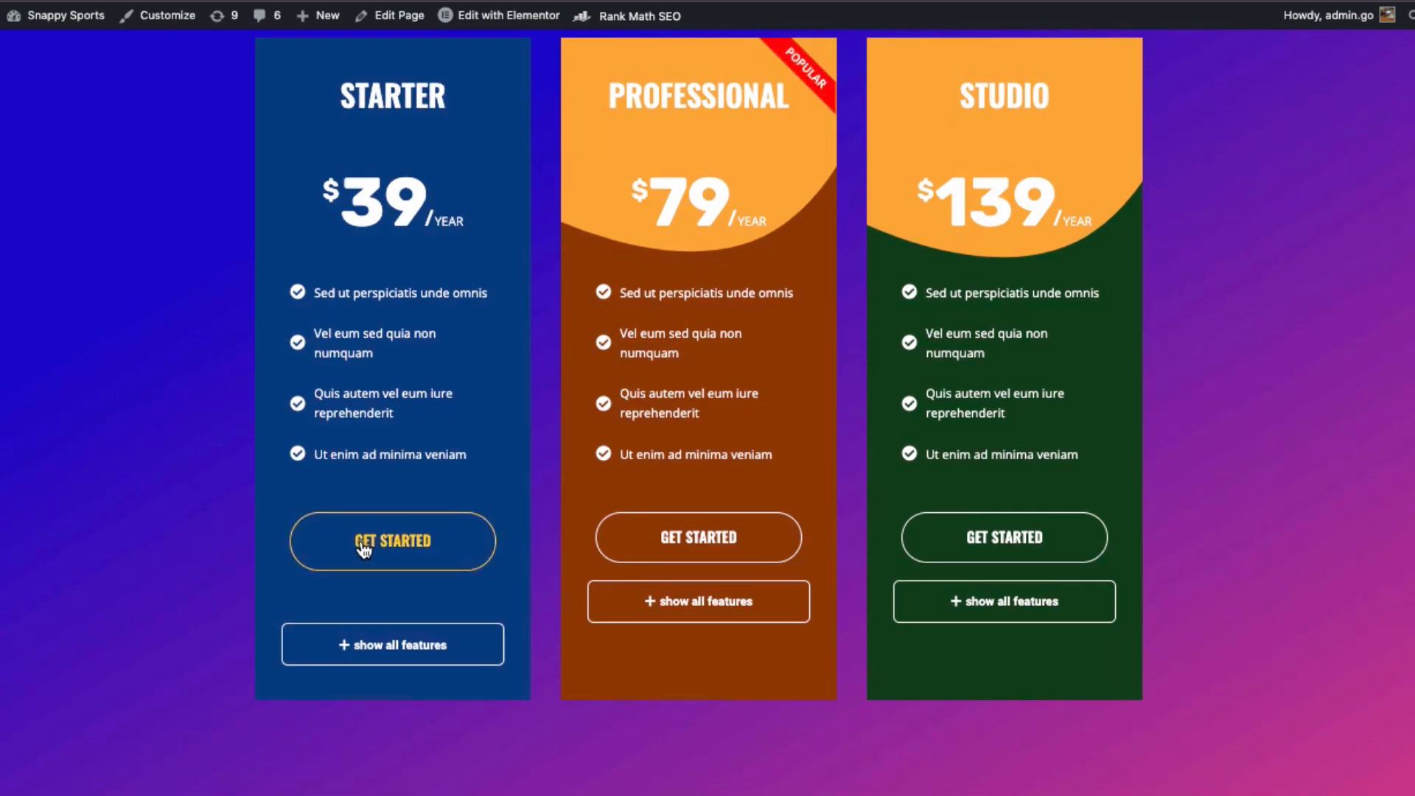
scroll(272, 575, up, 1)
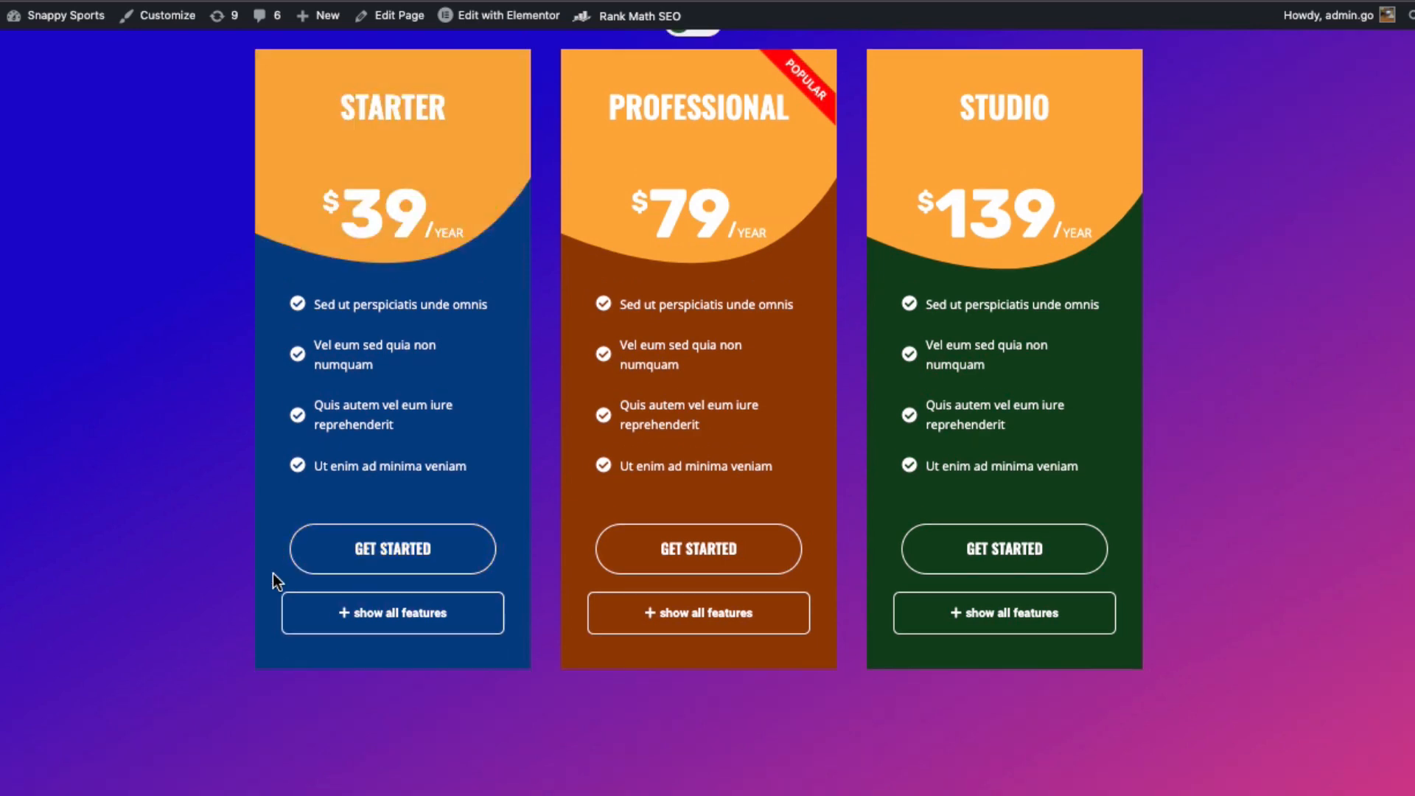
click(376, 613)
scroll(374, 606, down, 5)
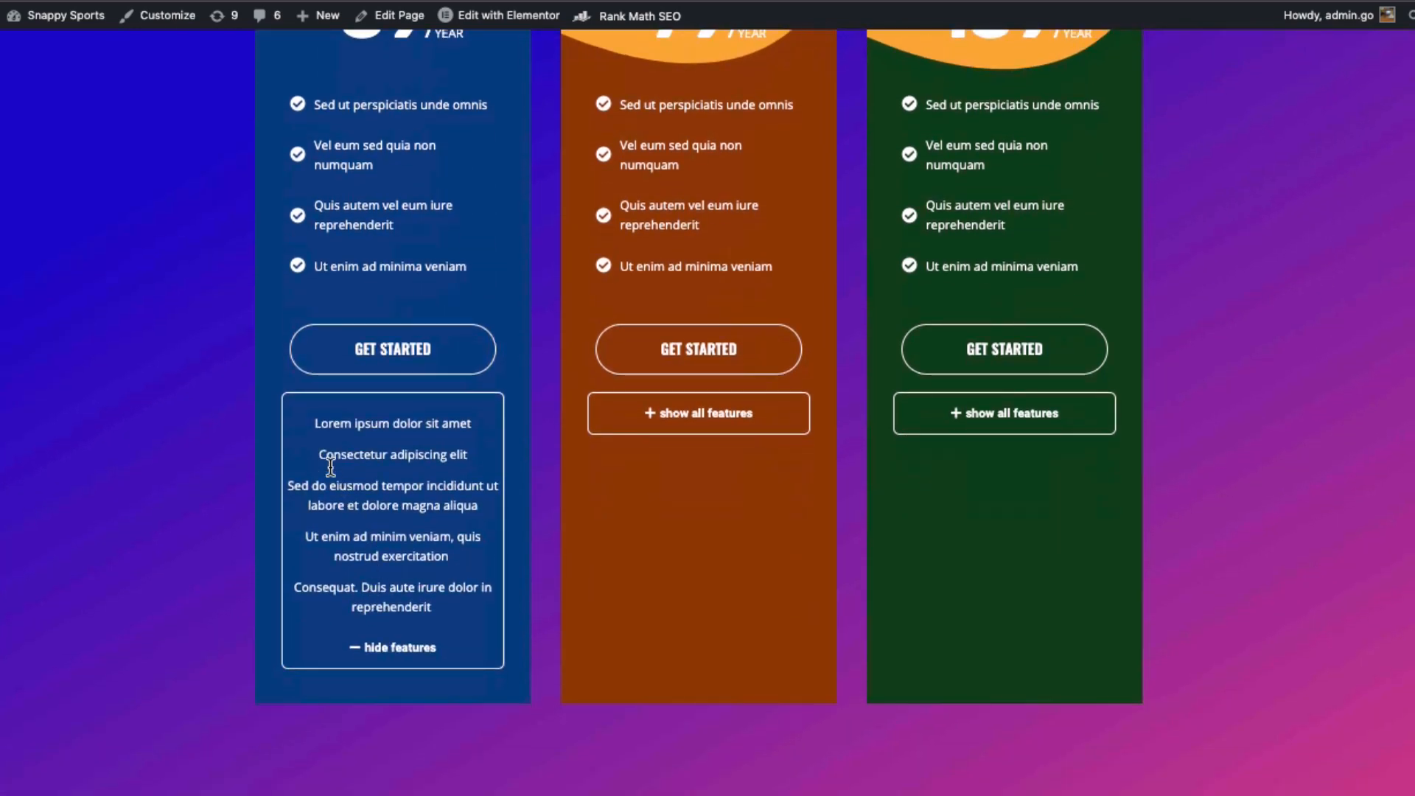
click(378, 647)
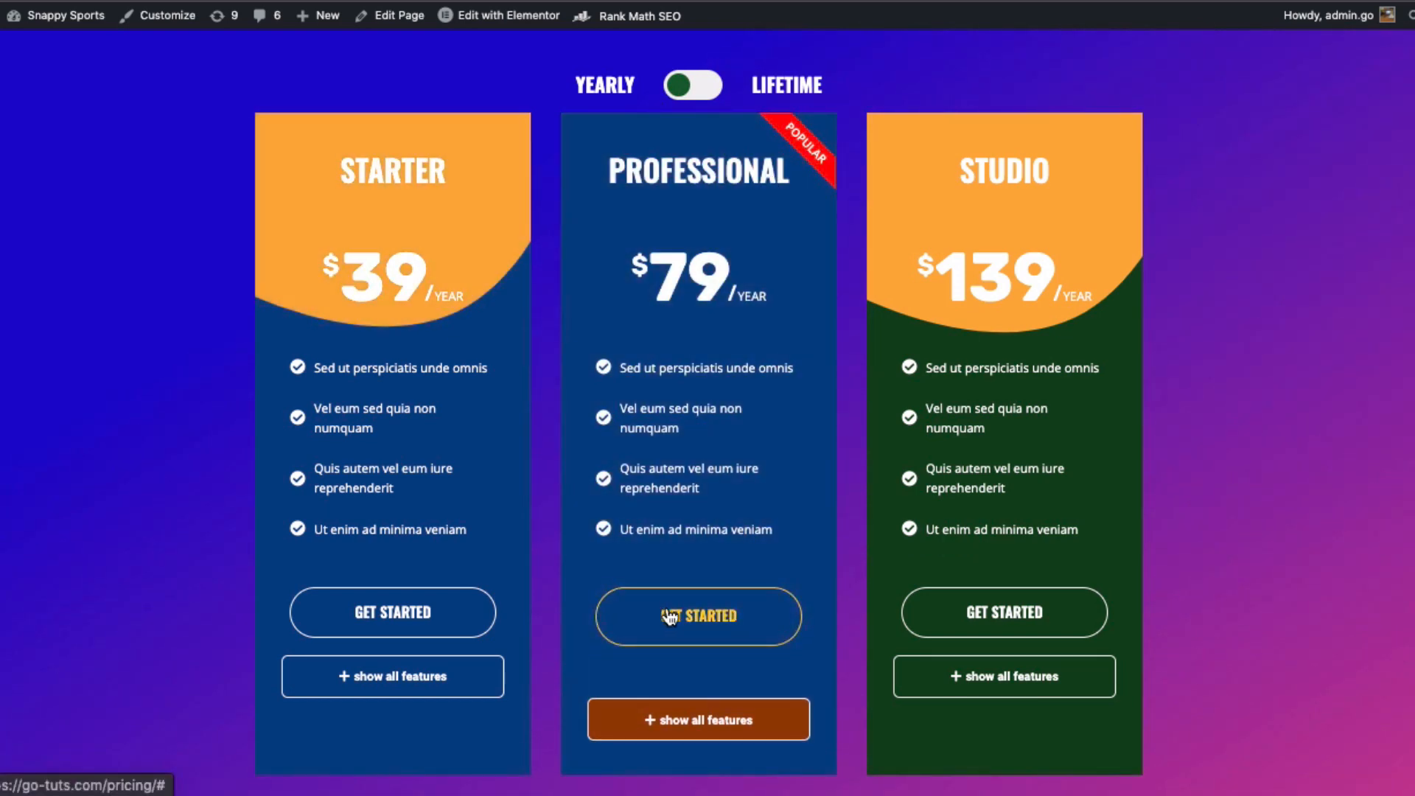
Step: Switch the pricing table back and forth between yearly and lifetime pricing to compare the three plans
click(699, 89)
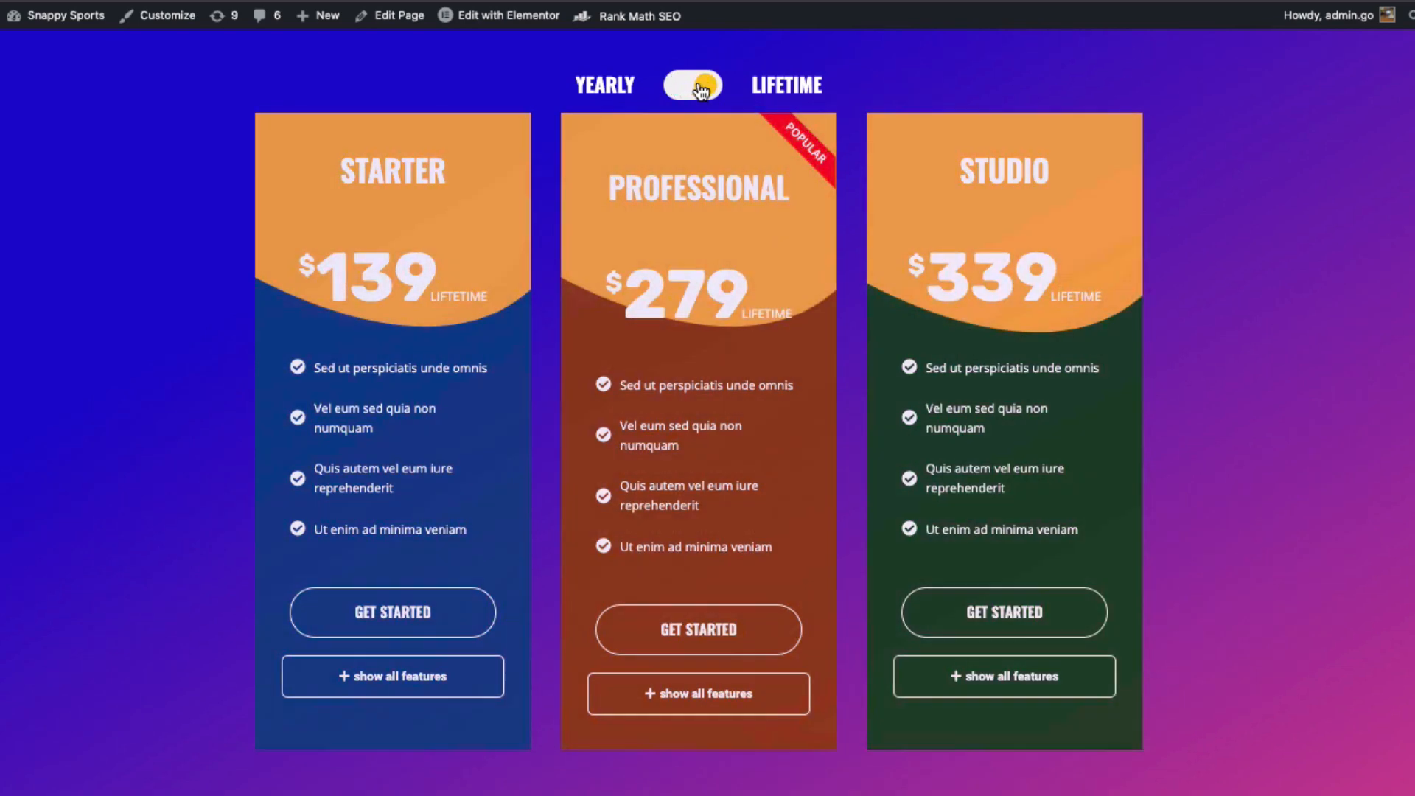
click(698, 89)
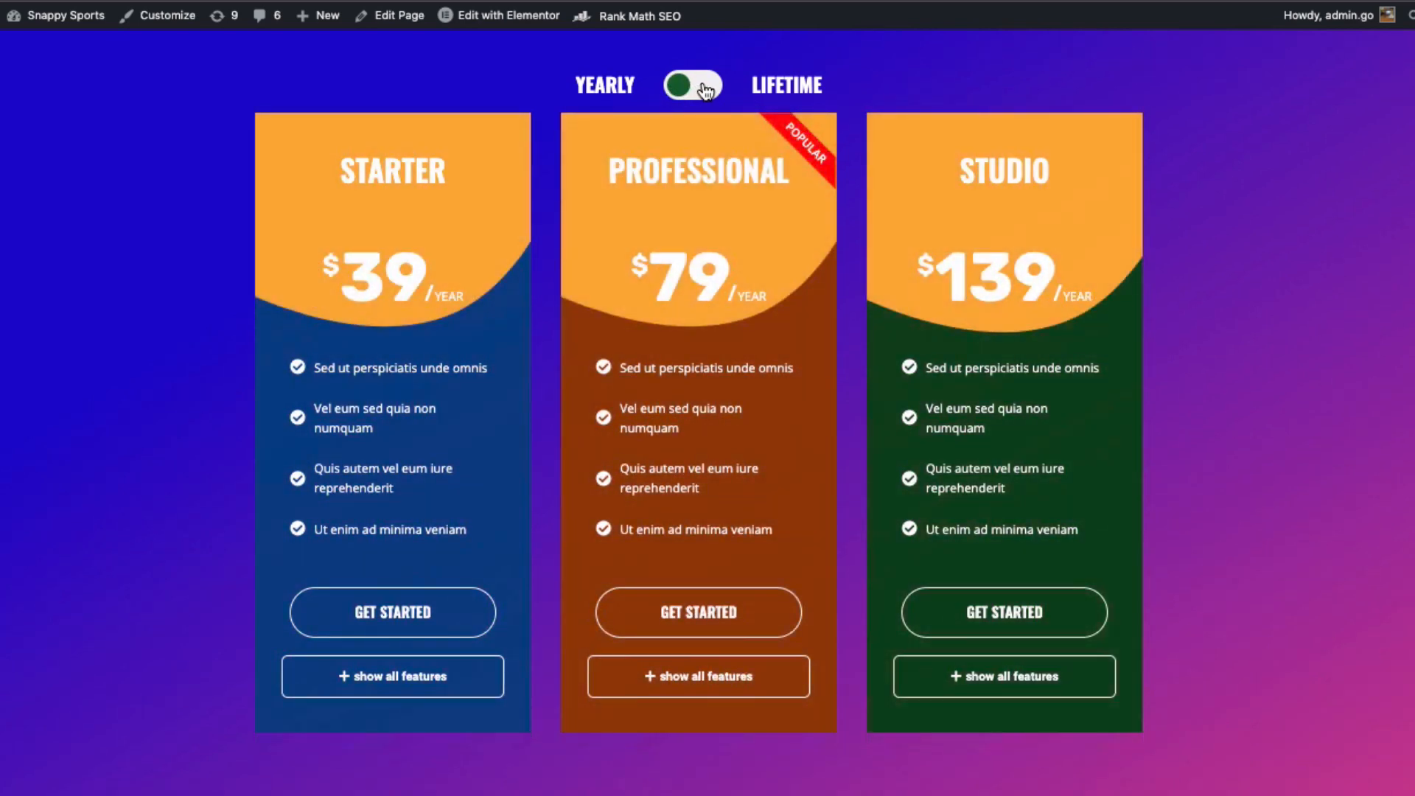
click(697, 86)
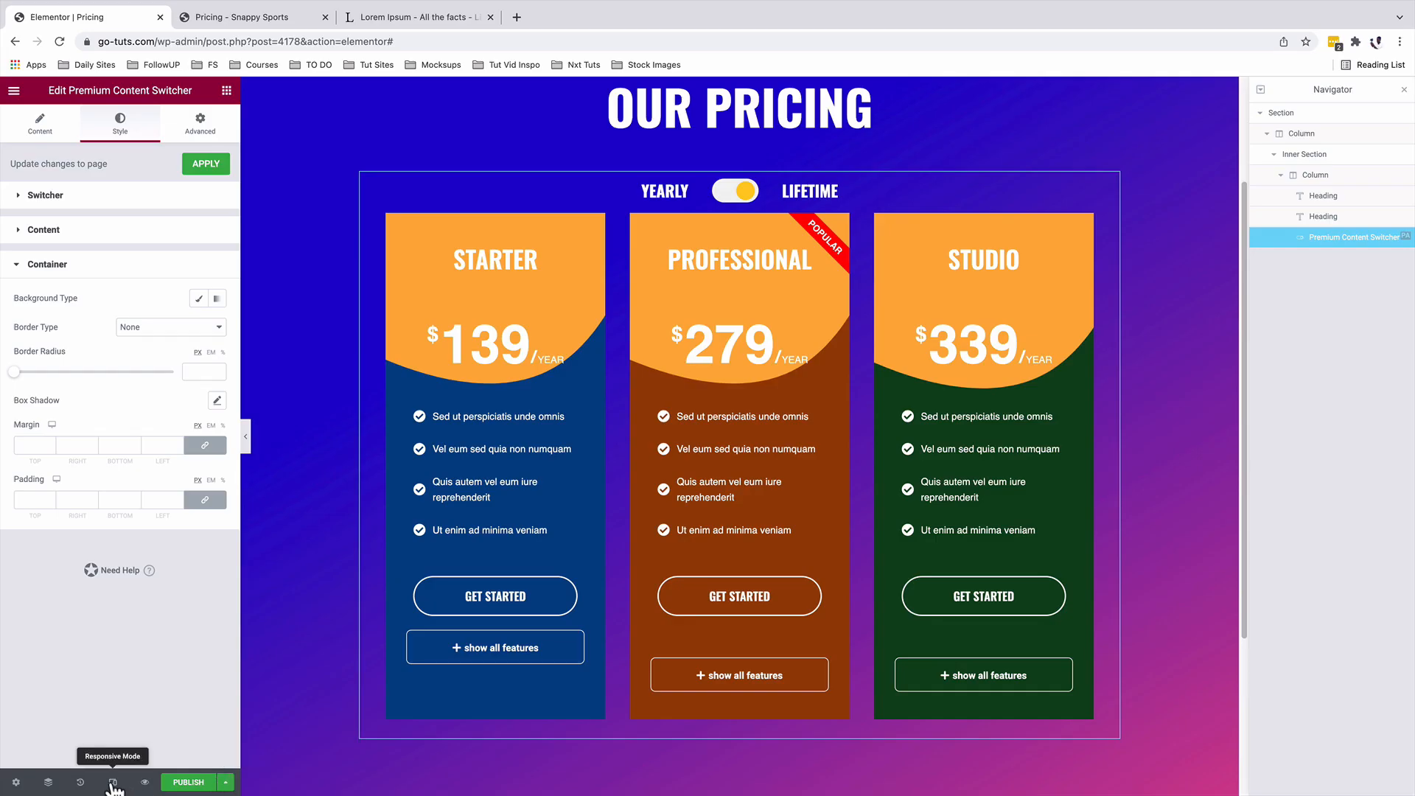
Step: Preview the finished pricing section in tablet and mobile responsive modes, toggling the plans between lifetime and yearly pricing
click(113, 782)
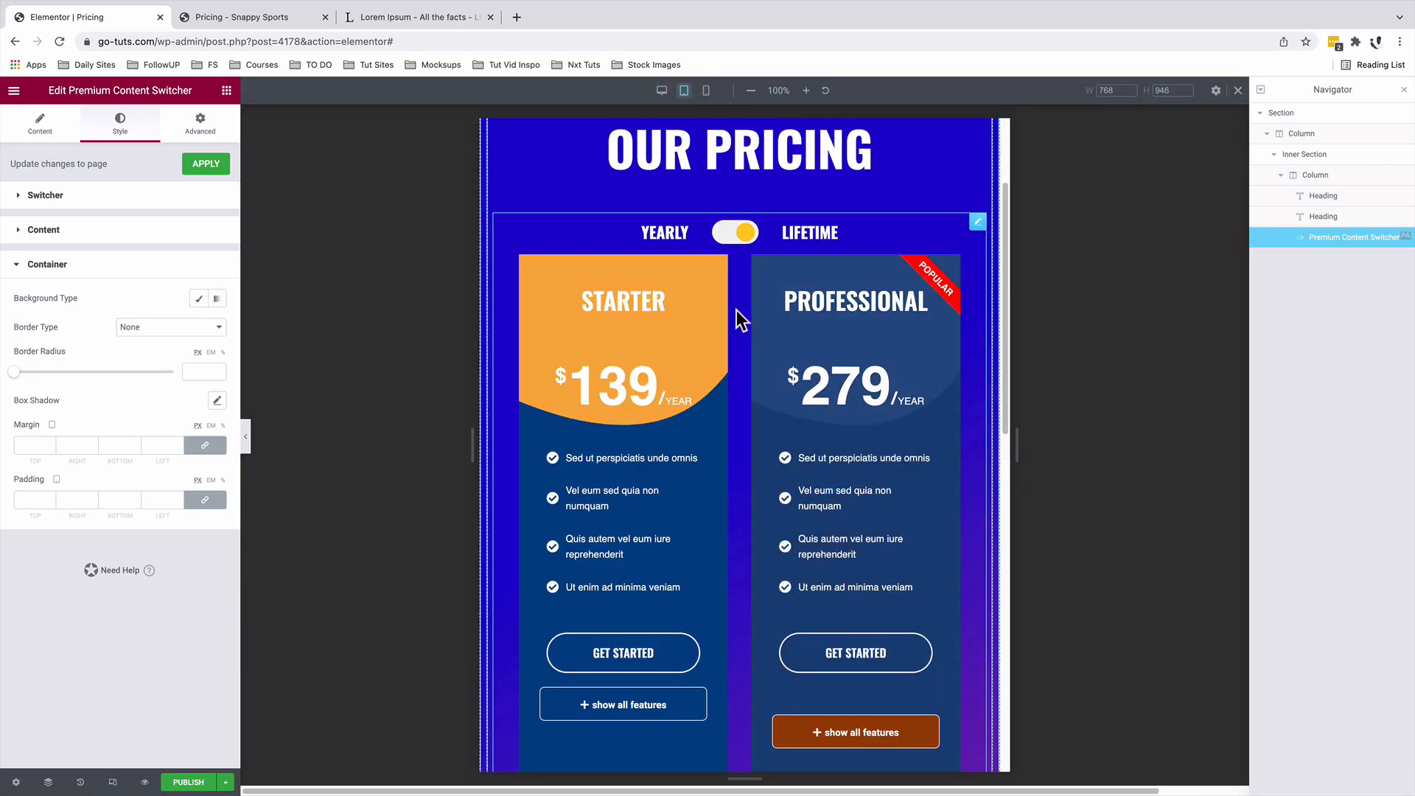
click(723, 233)
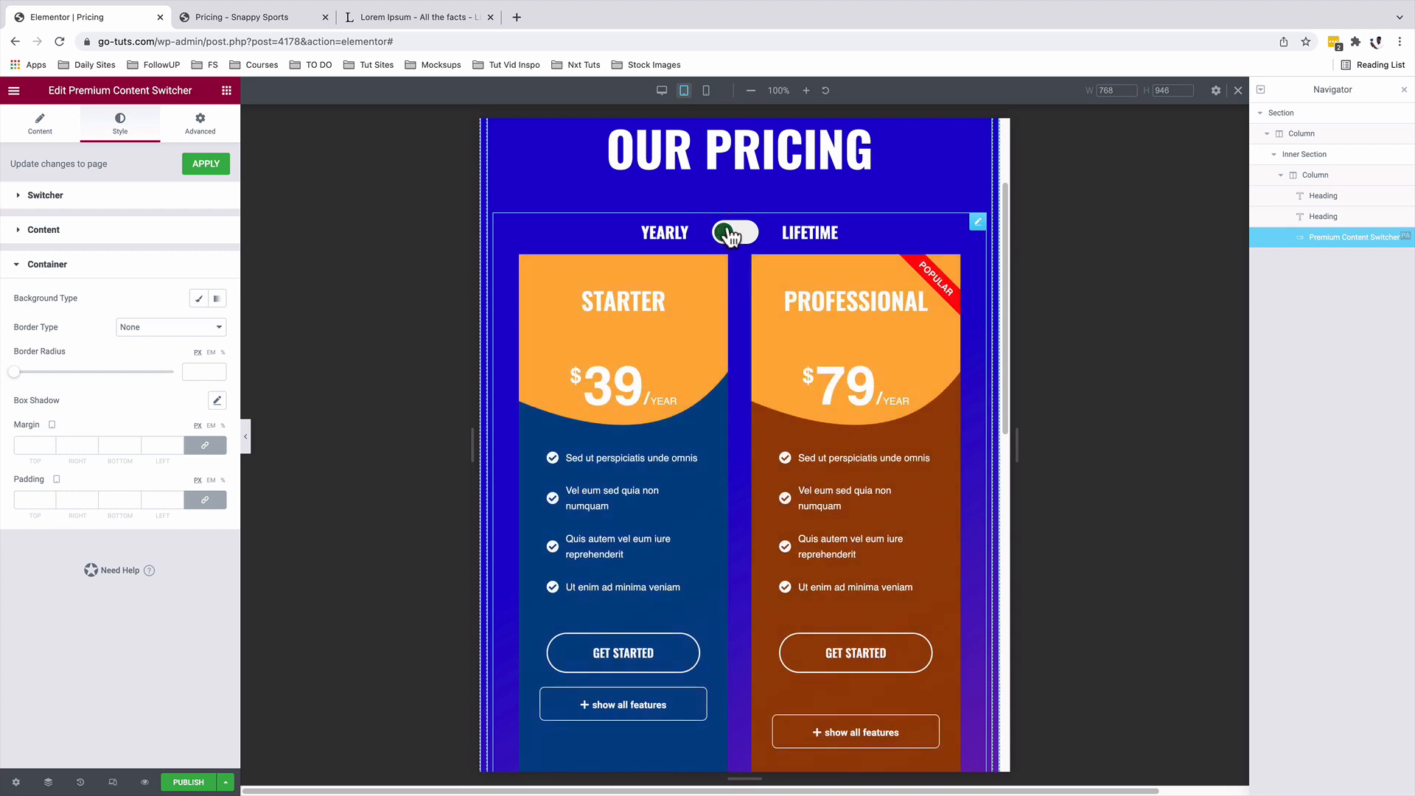
scroll(758, 316, down, 2)
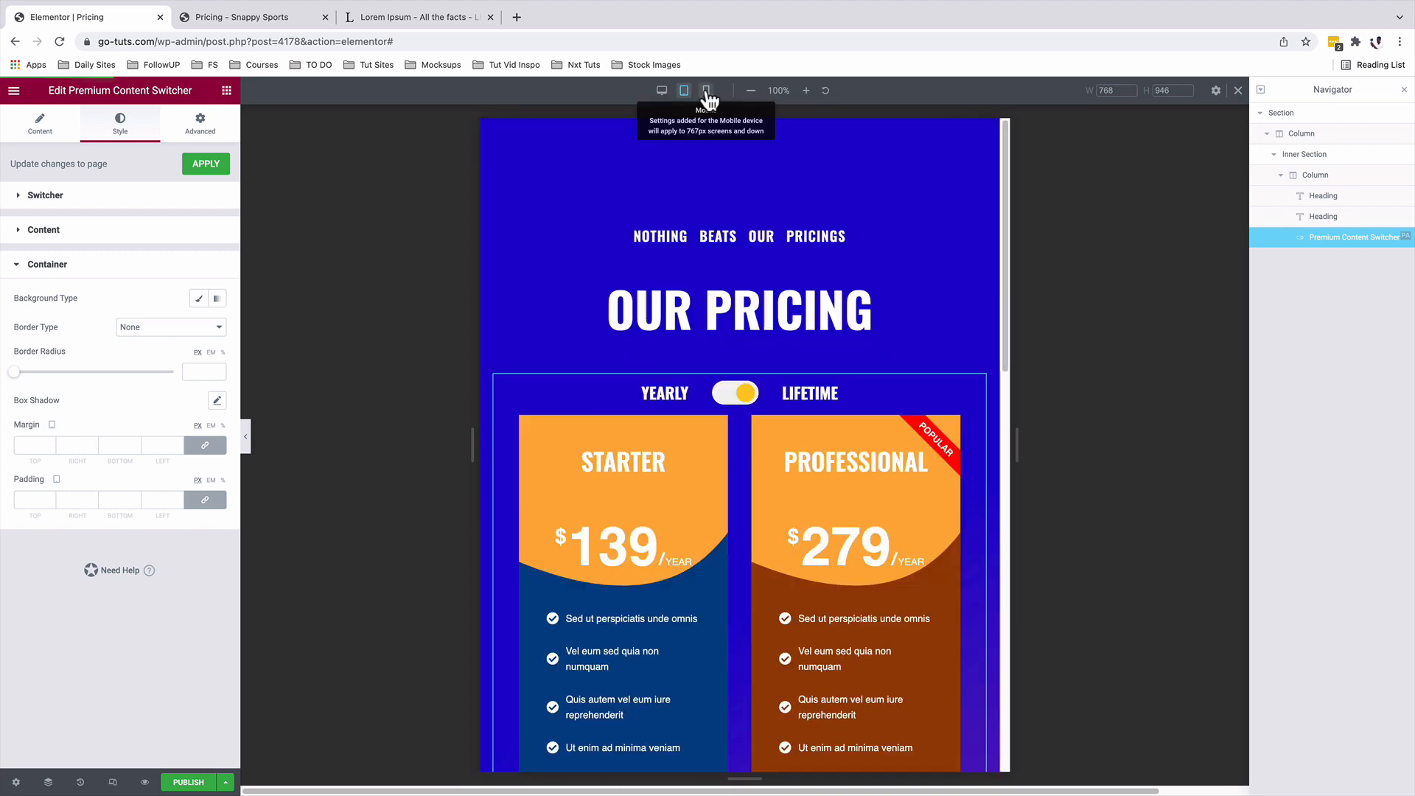
click(706, 90)
scroll(805, 324, down, 4)
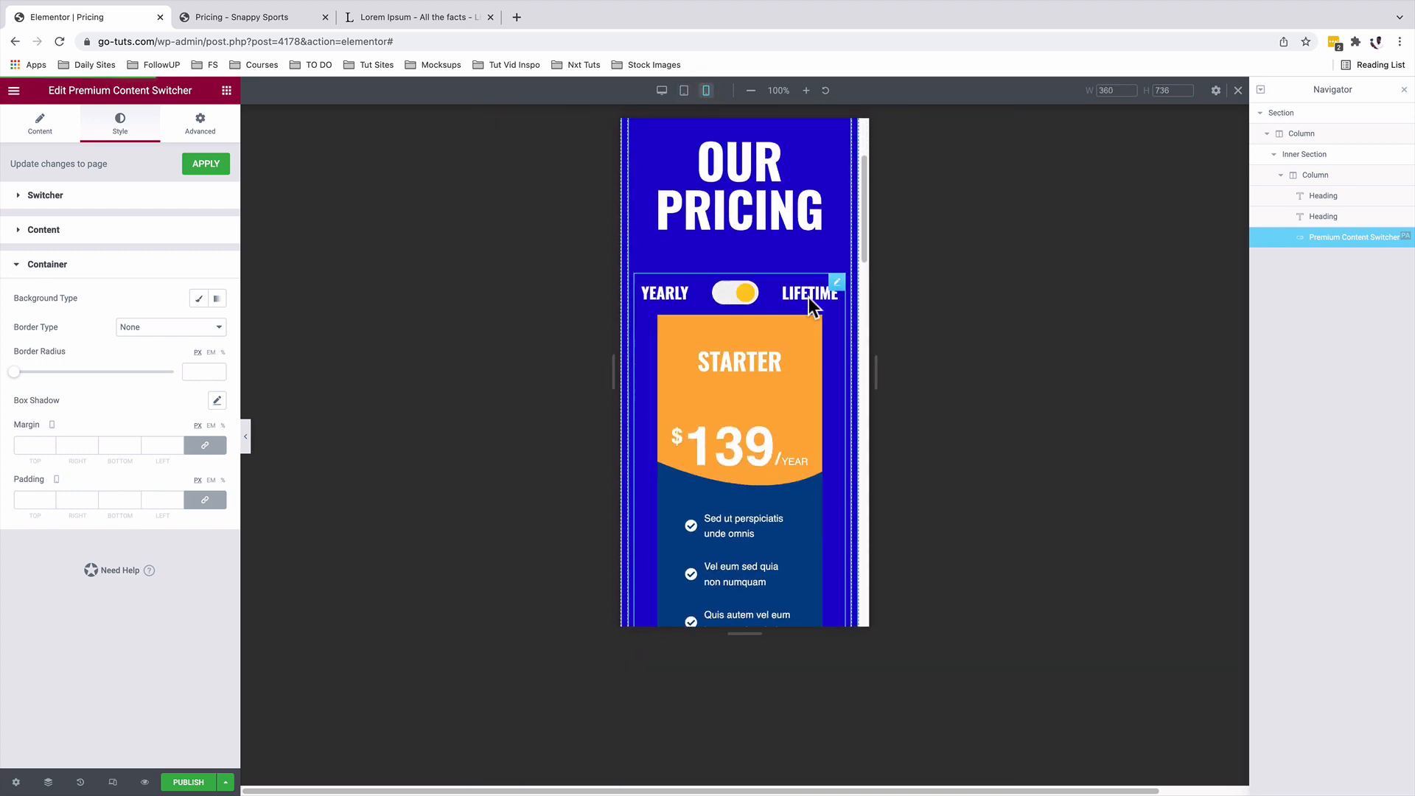
click(724, 182)
scroll(831, 314, down, 5)
scroll(826, 302, down, 8)
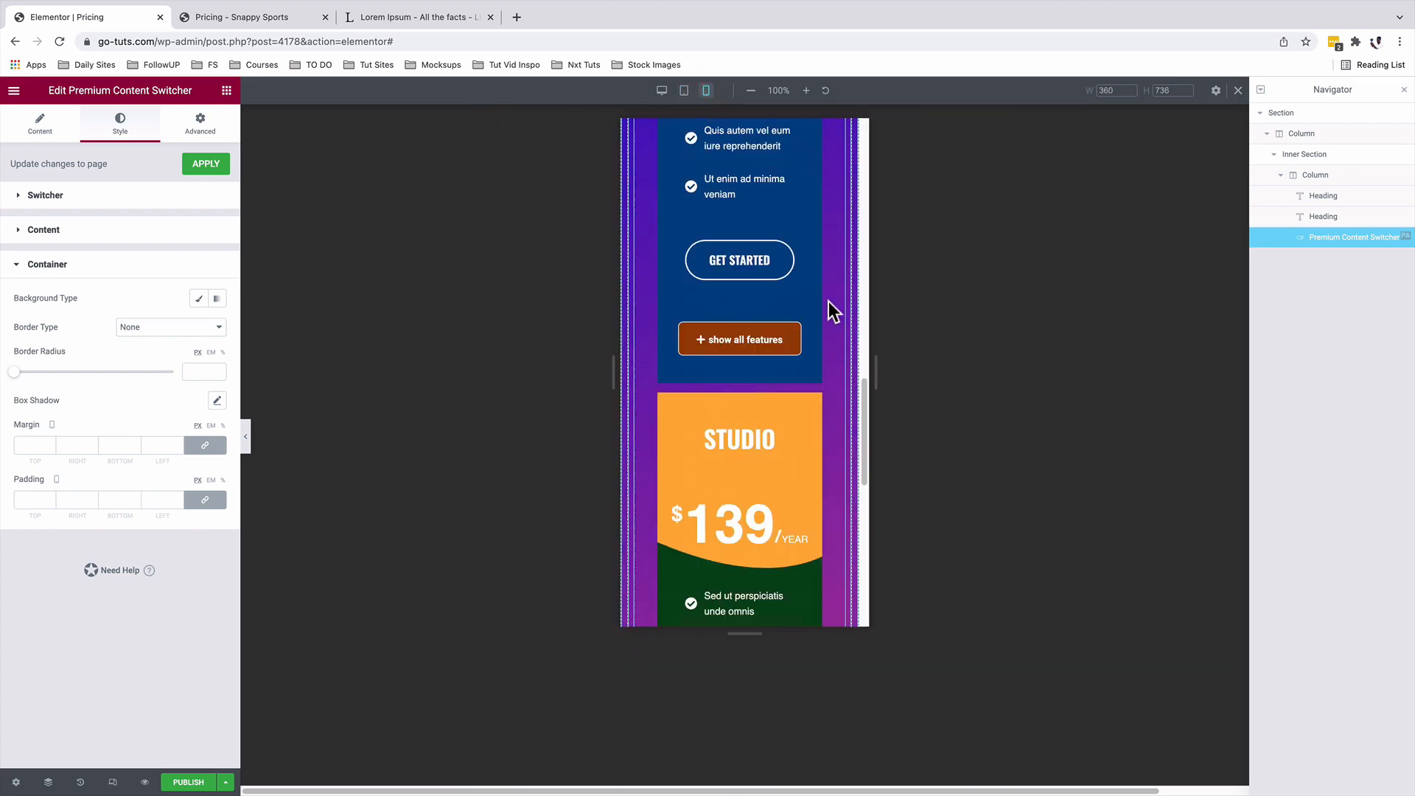
scroll(825, 302, up, 4)
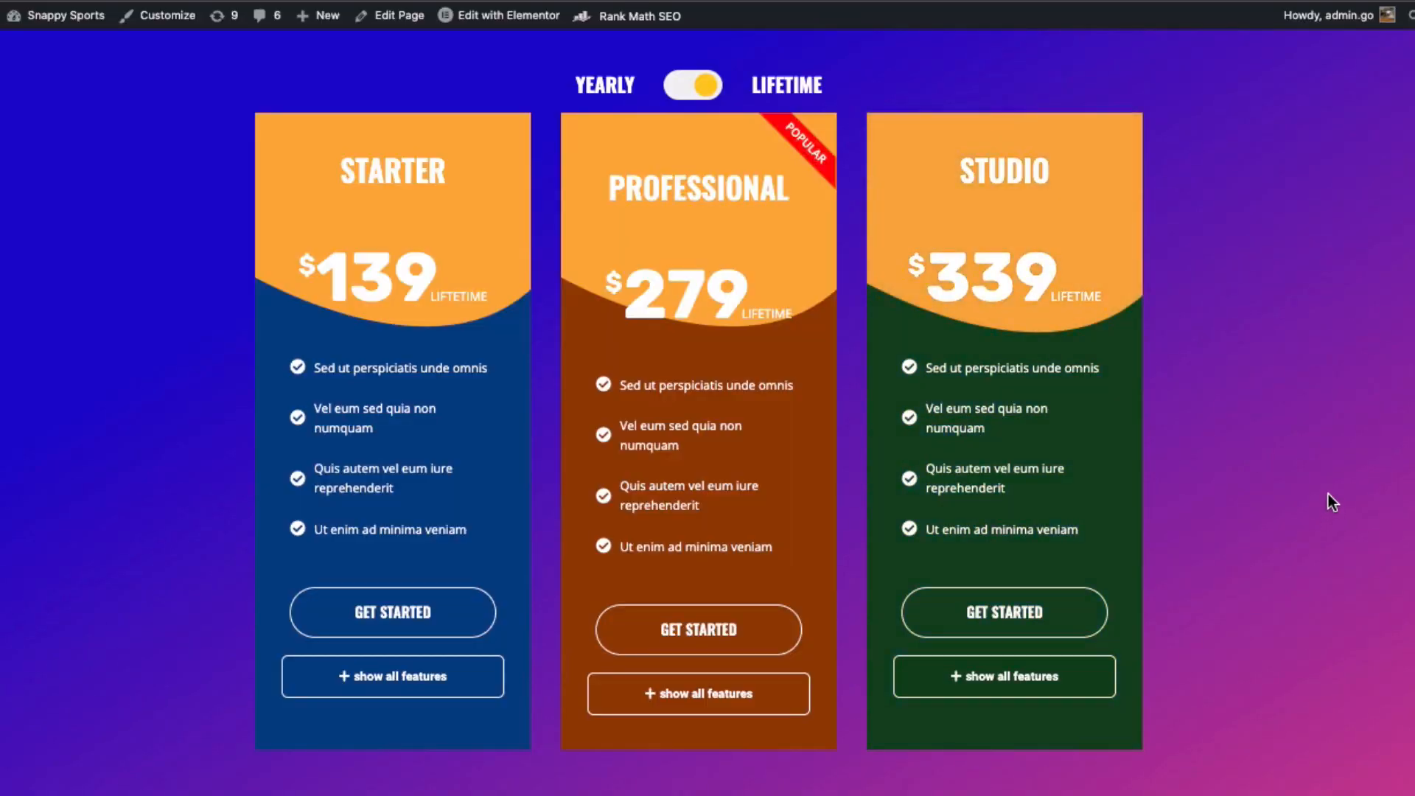
scroll(1328, 494, up, 1)
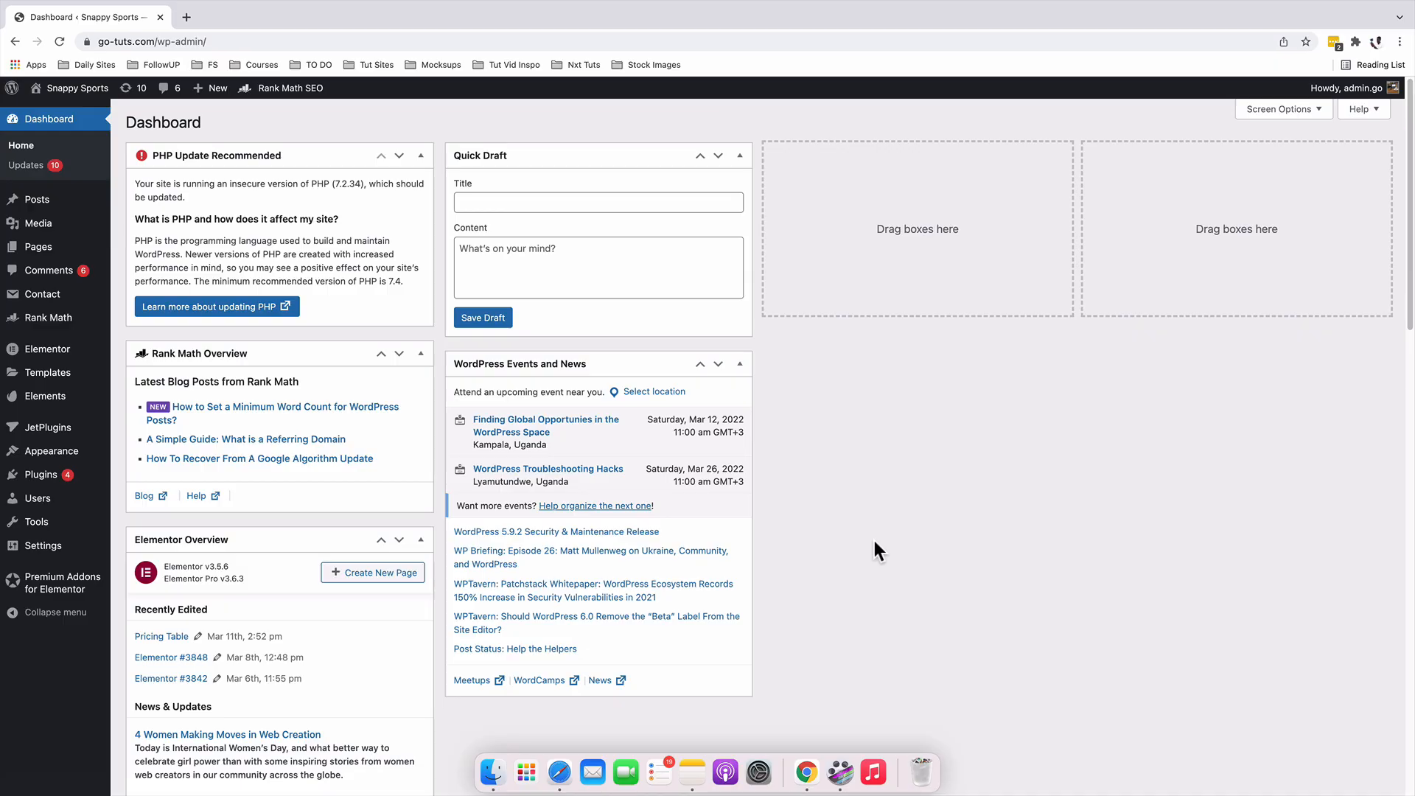
Step: Add a new page titled "Pricing"
mouse_move(22, 247)
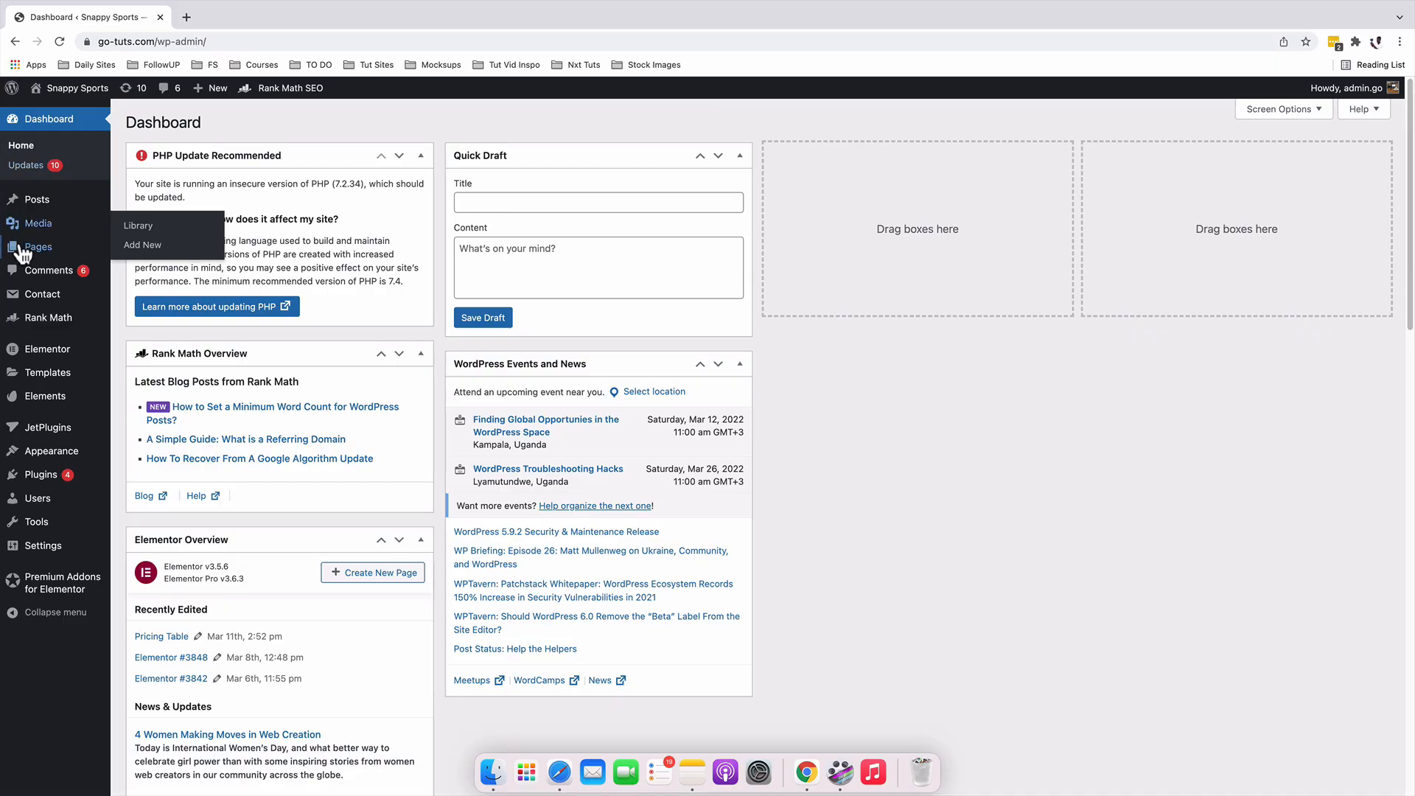
click(151, 270)
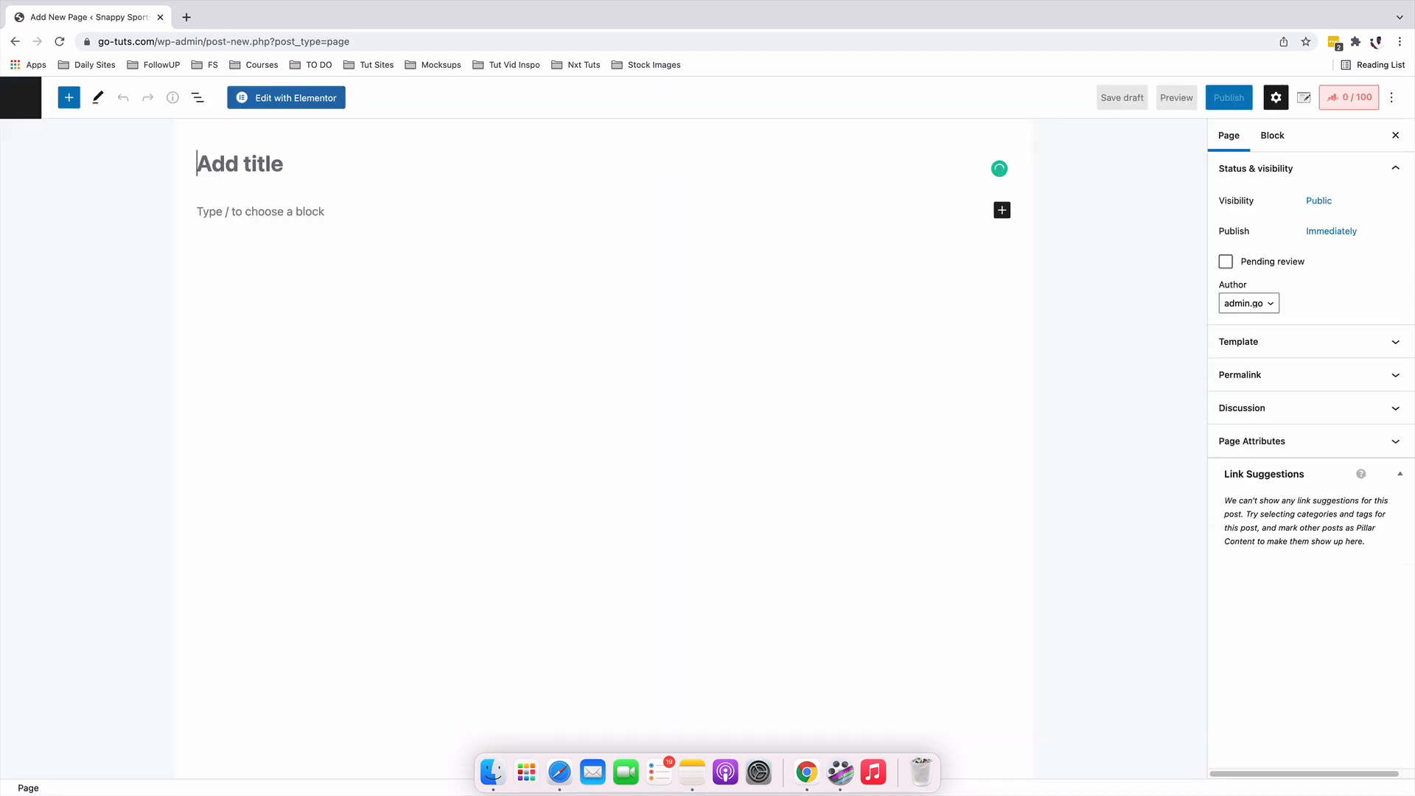
text(PRicing)
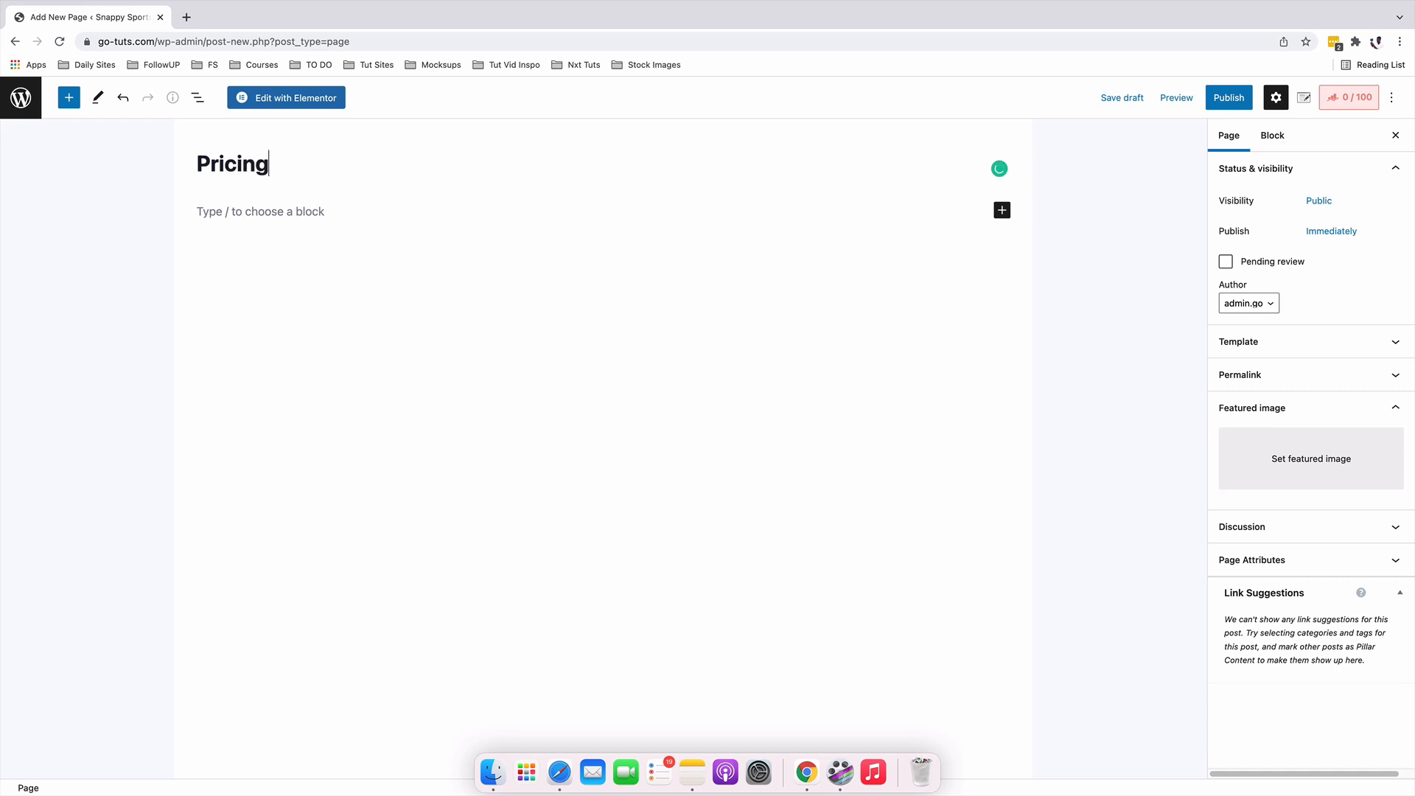
Step: Open the Pricing page in the Elementor editor and set its page layout to Elementor Canvas
click(271, 102)
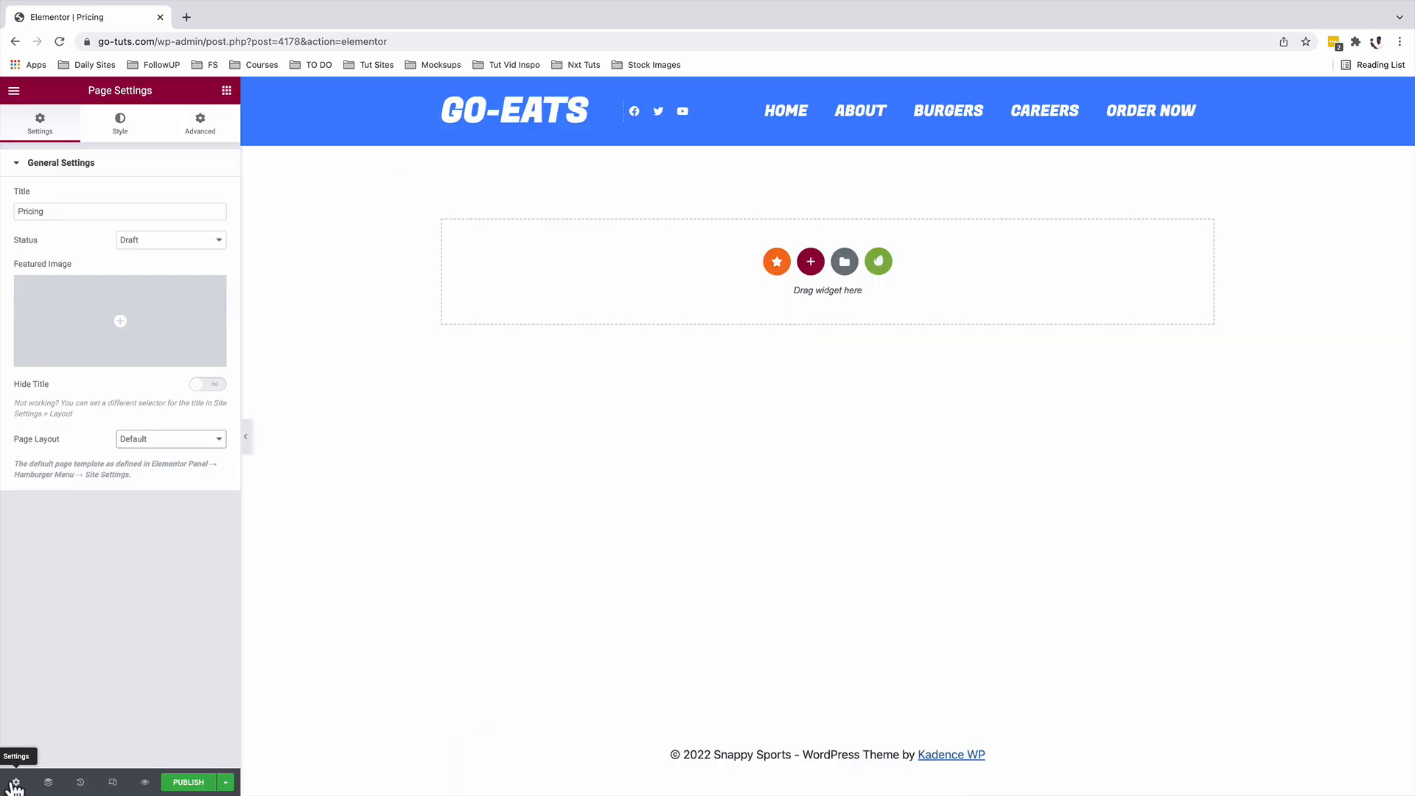
click(174, 440)
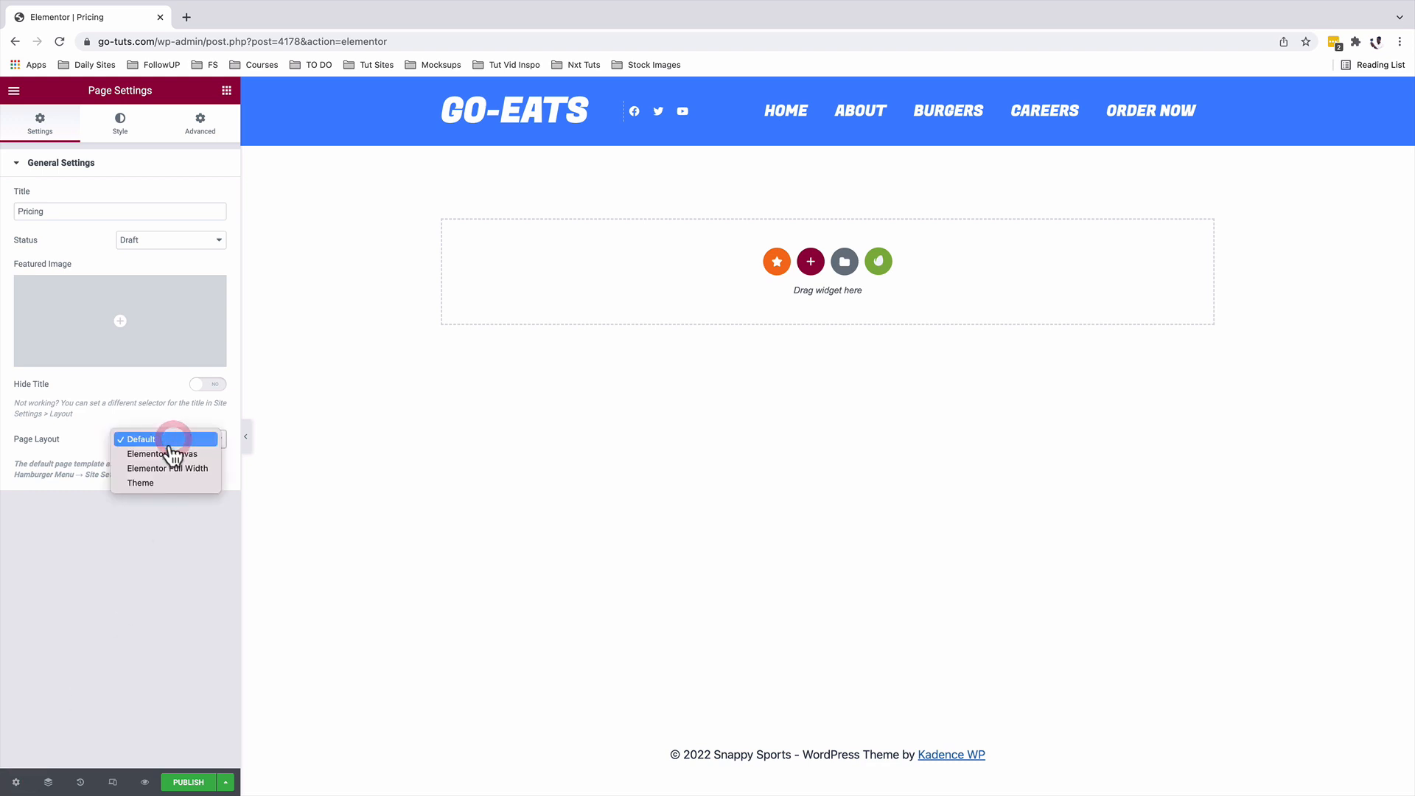
click(168, 452)
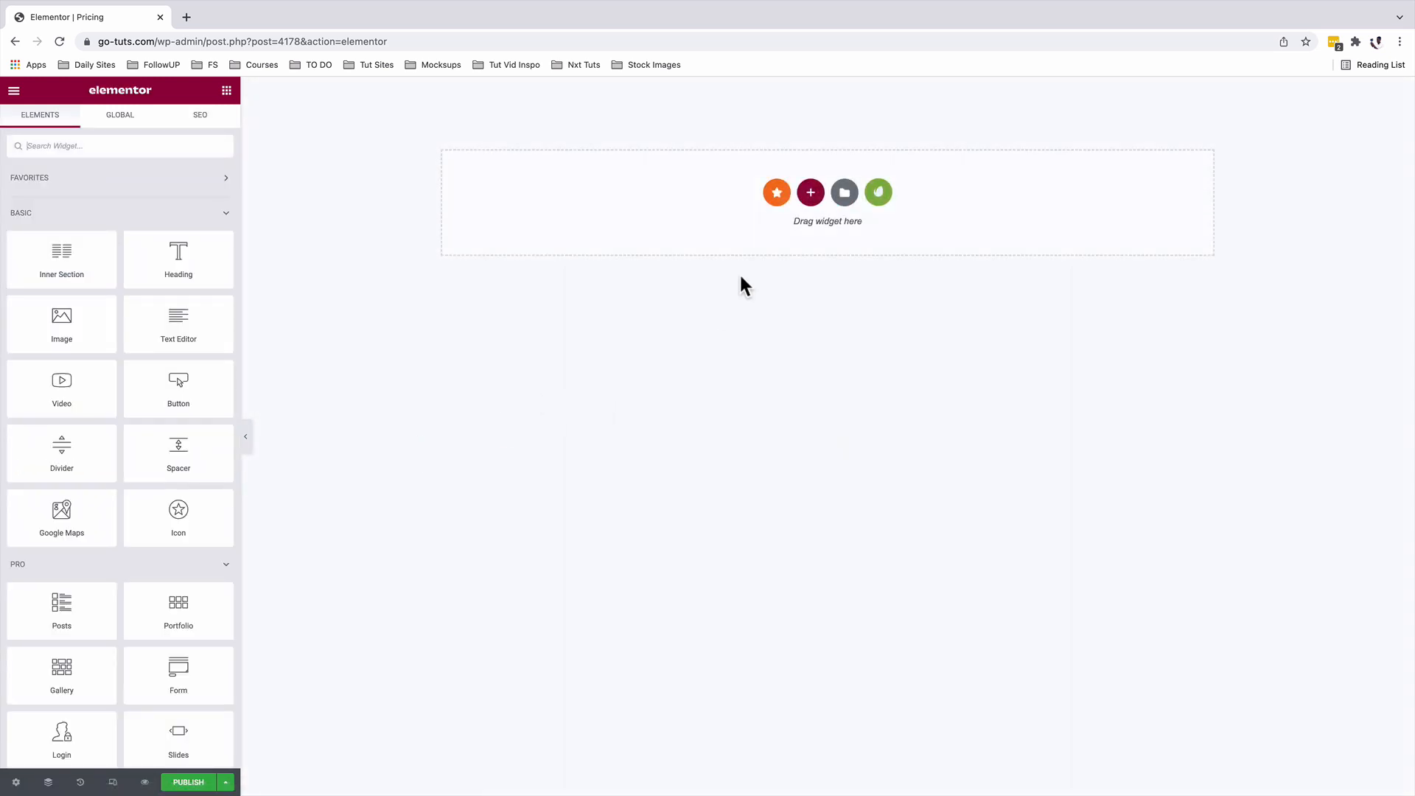
Step: Add a one-column section and place an inner section in it, deleting one inner column so only one remains
click(811, 193)
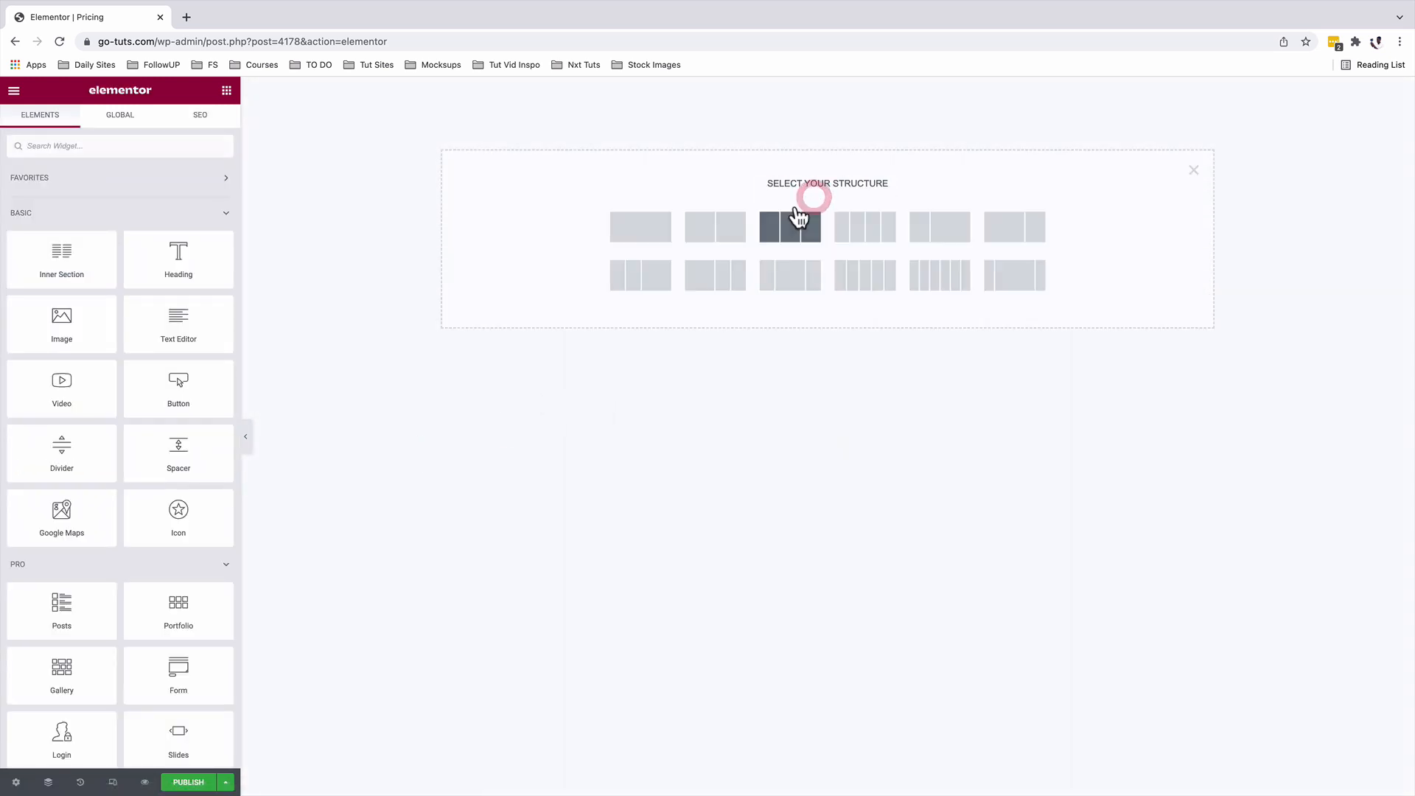
click(661, 262)
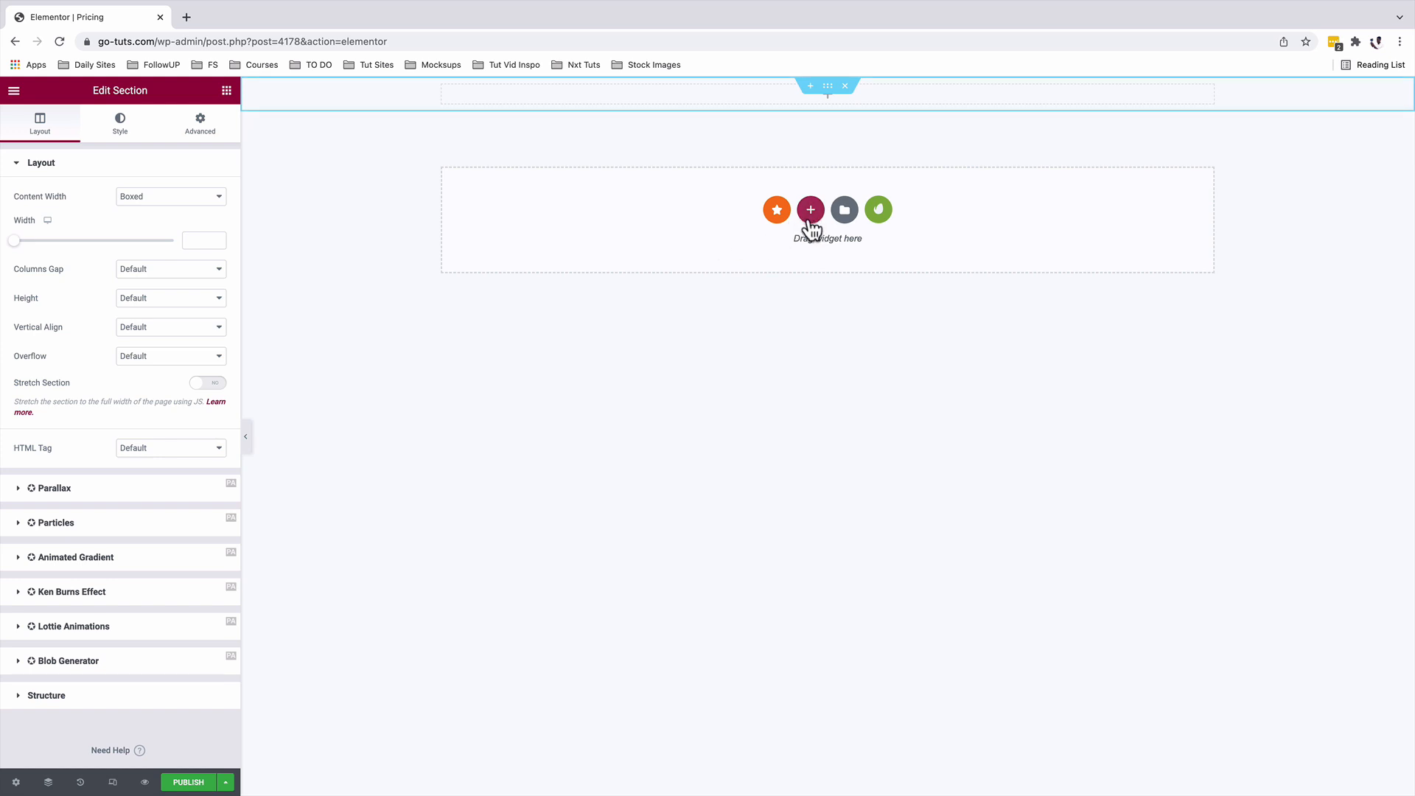
click(226, 90)
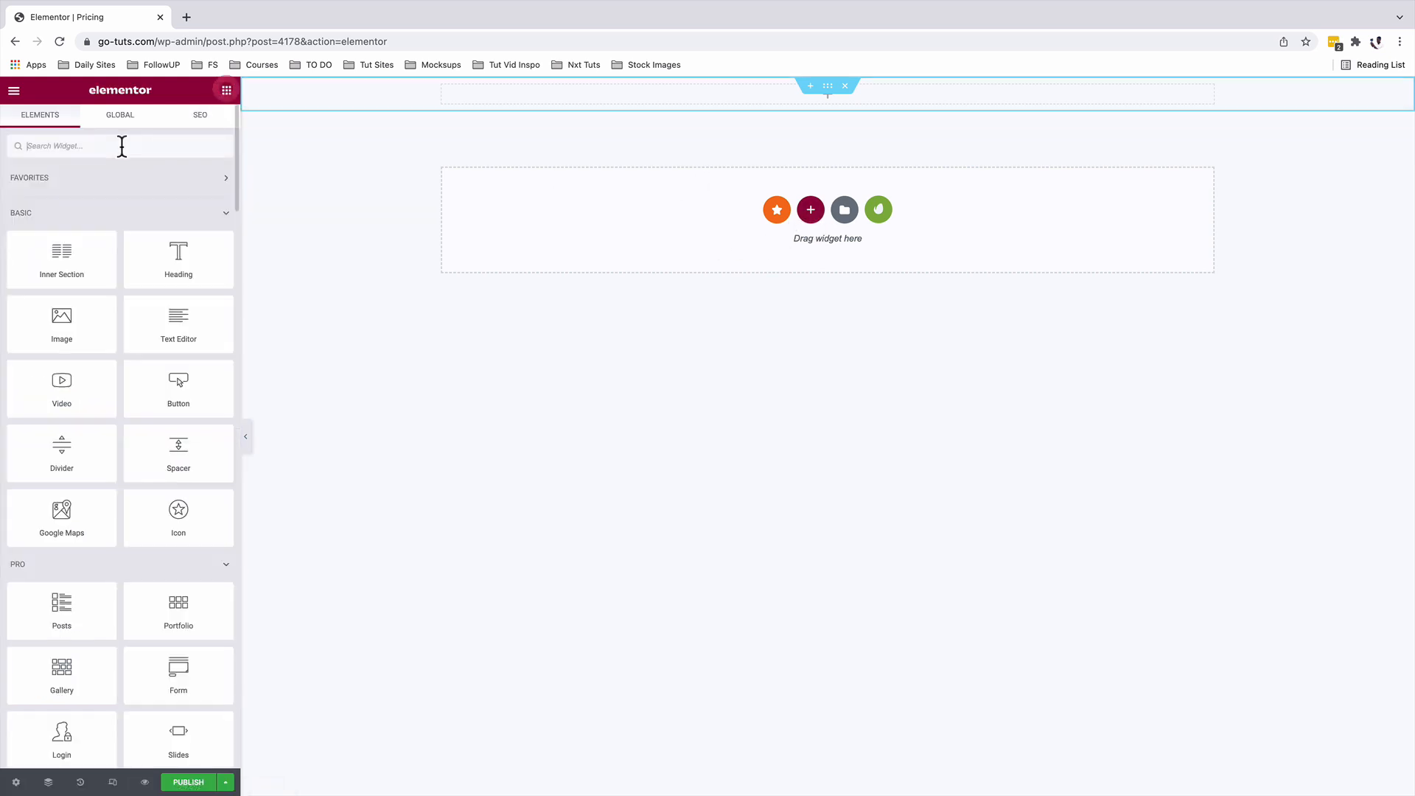
drag(62, 257, 838, 108)
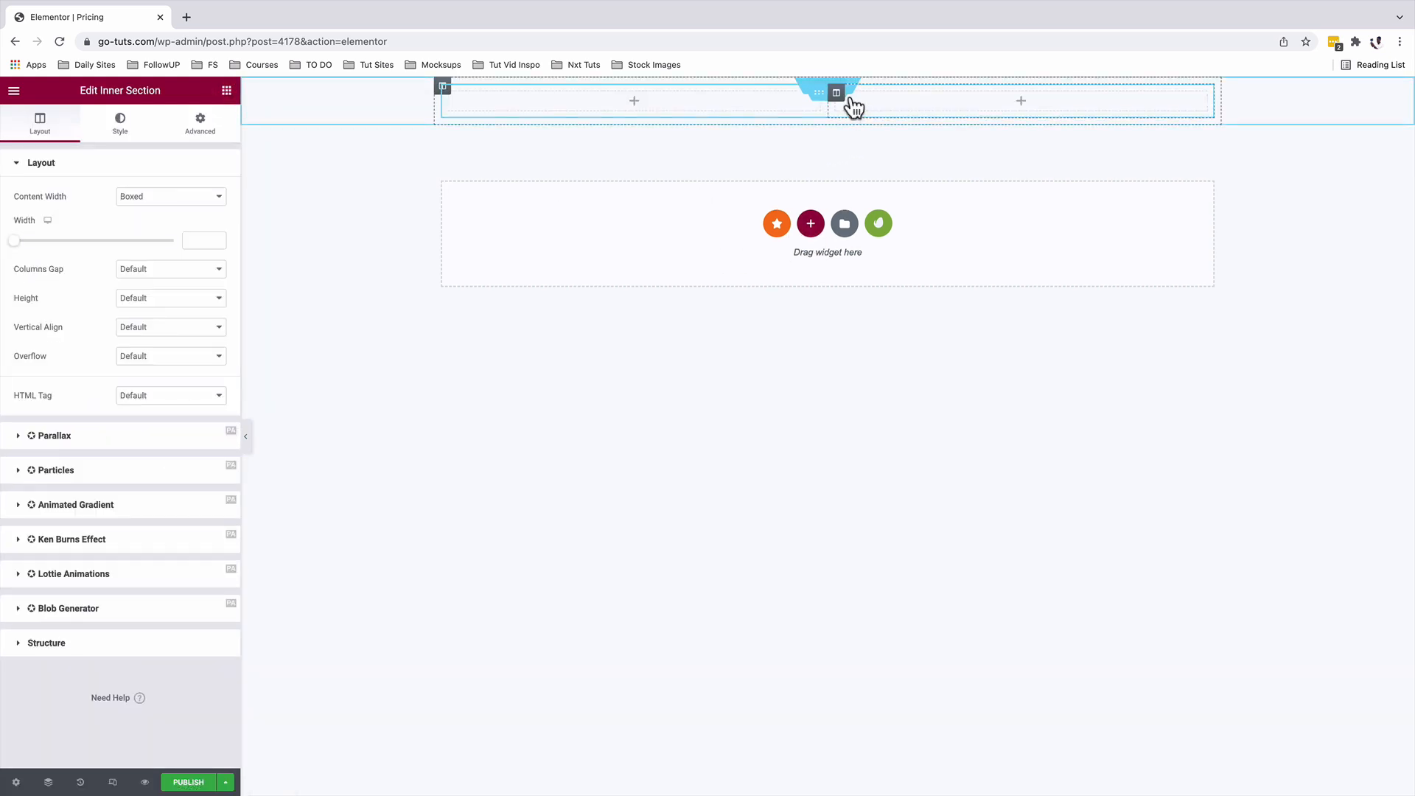
right_click(828, 103)
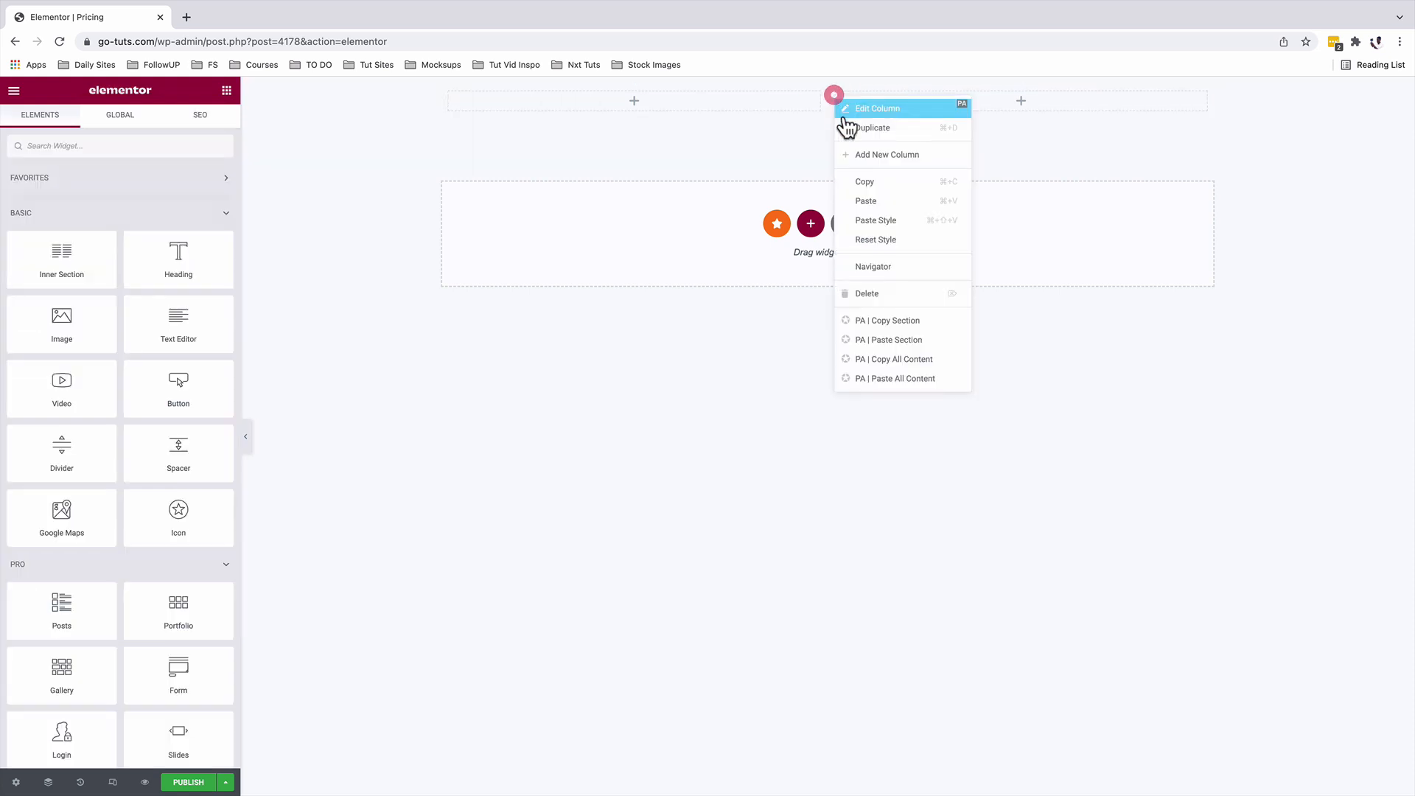
click(865, 293)
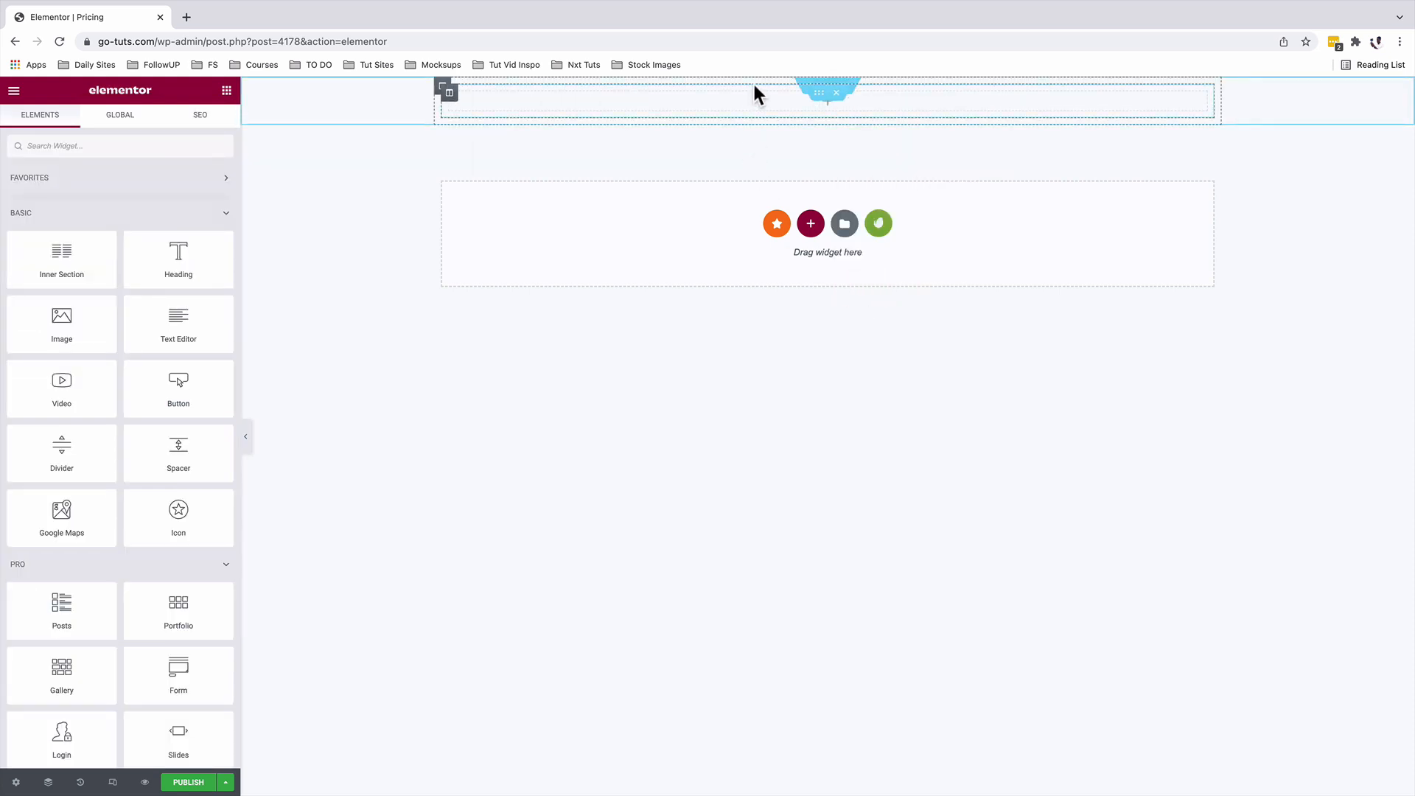
Step: Place two Heading widgets in the inner section and set the upper one's text to "Nothing Beats Our Pricings"
drag(180, 259, 655, 108)
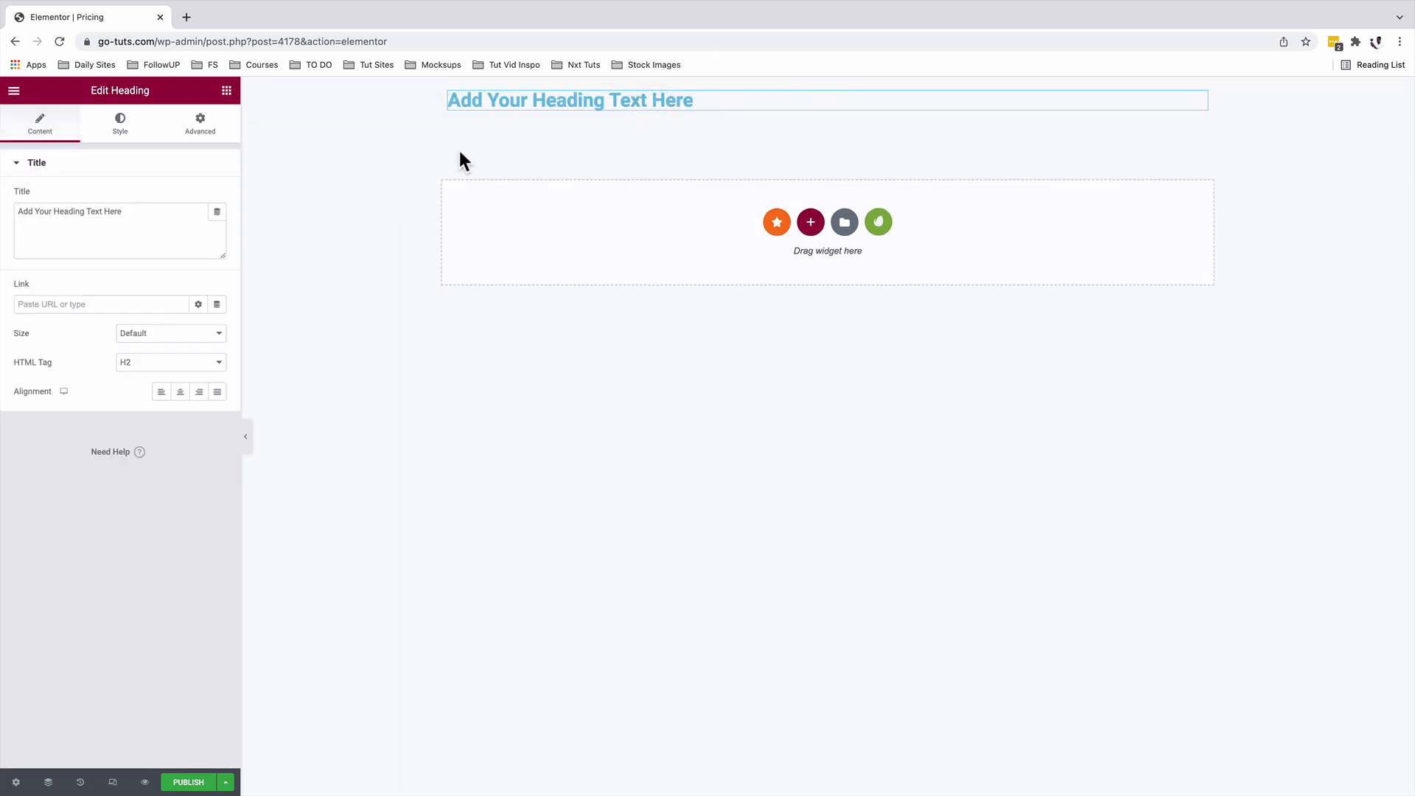
click(226, 92)
drag(174, 275, 483, 214)
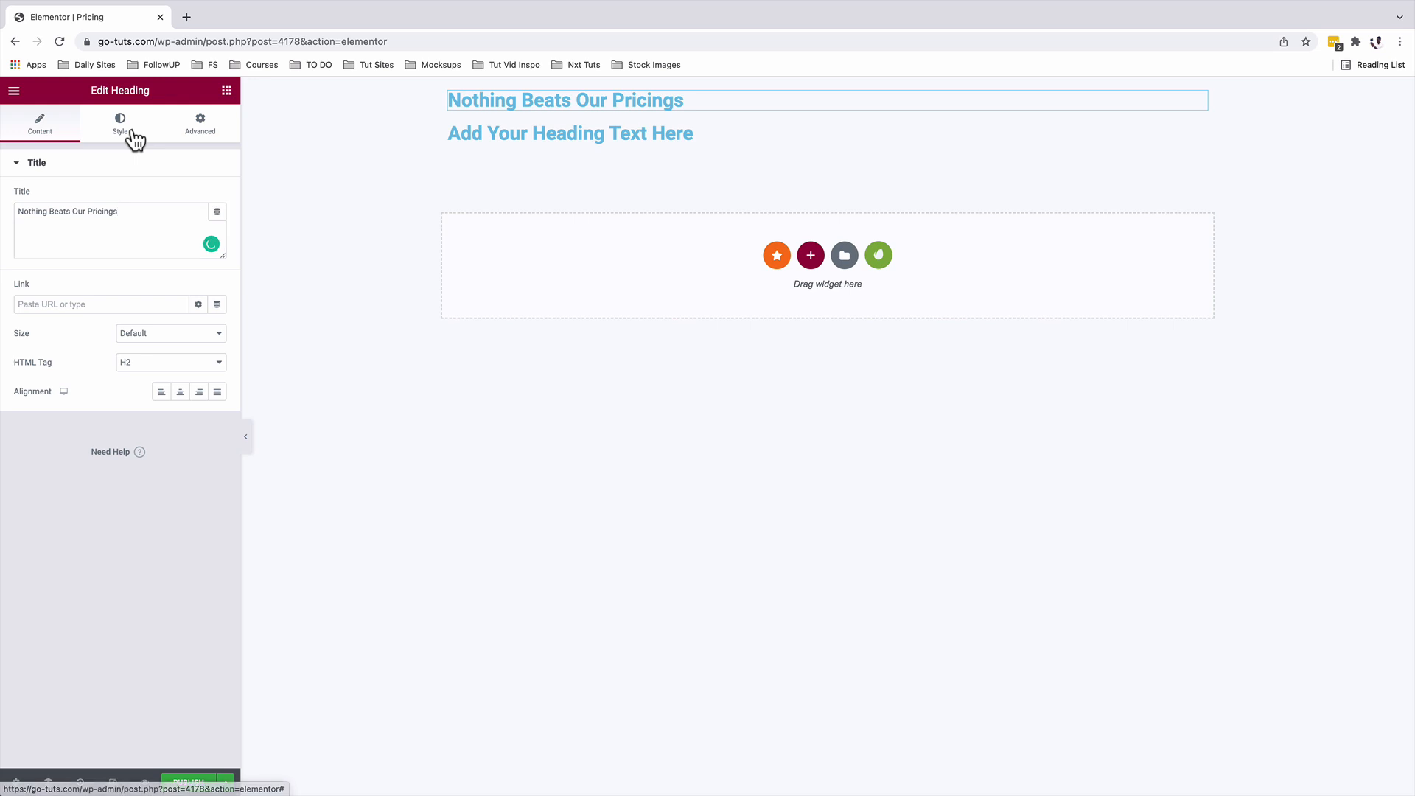
click(133, 131)
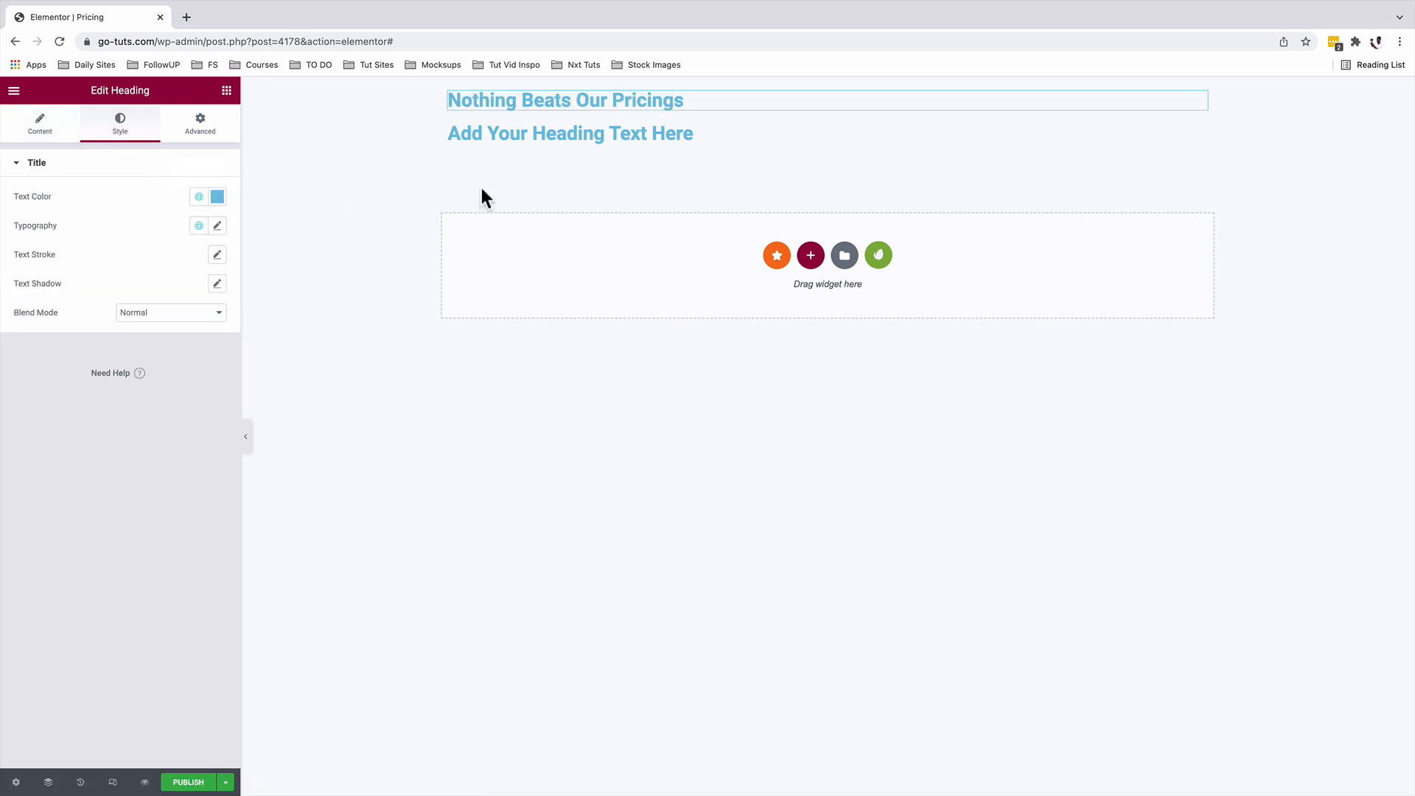
Step: Give the outer section a classic background with the blue color #1C03CC
click(829, 88)
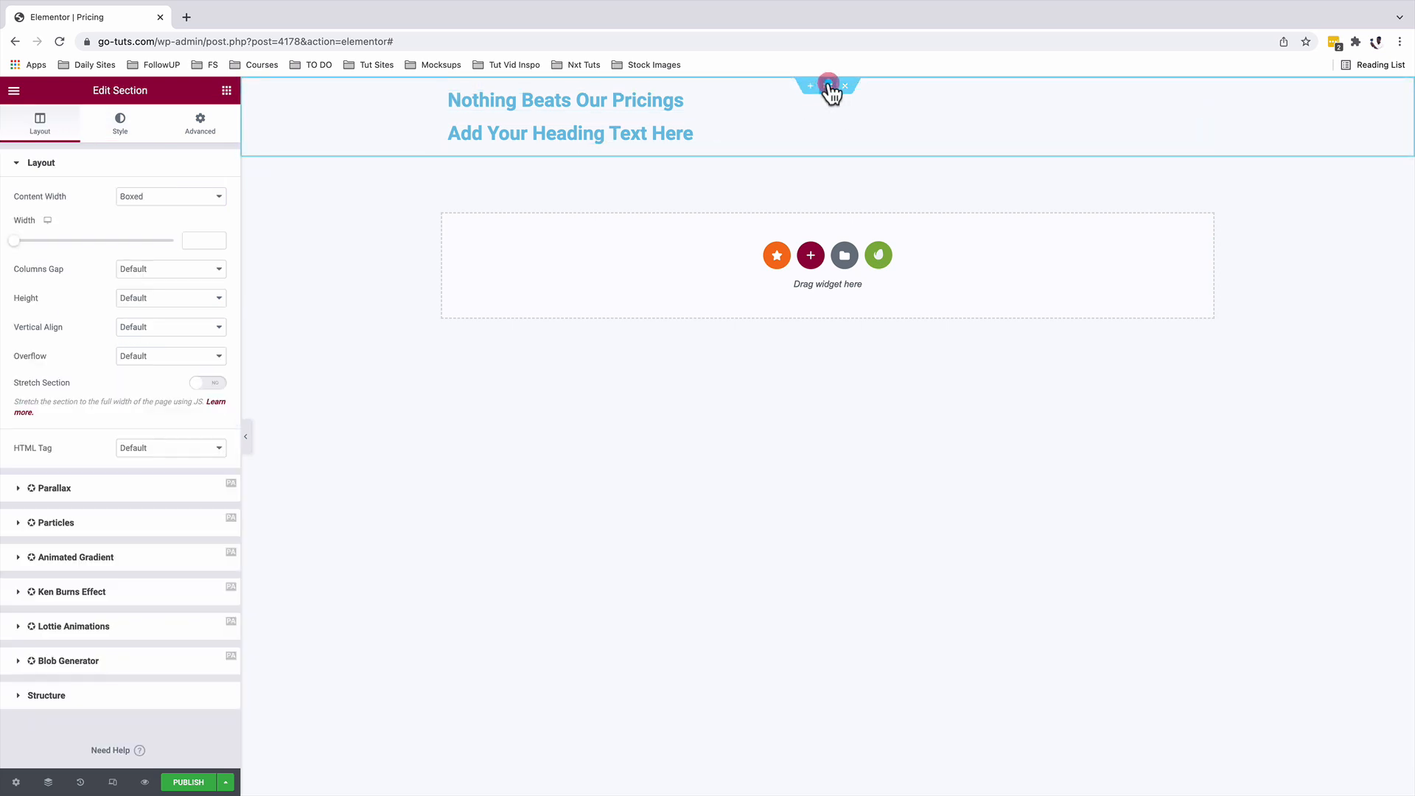
click(121, 129)
click(163, 227)
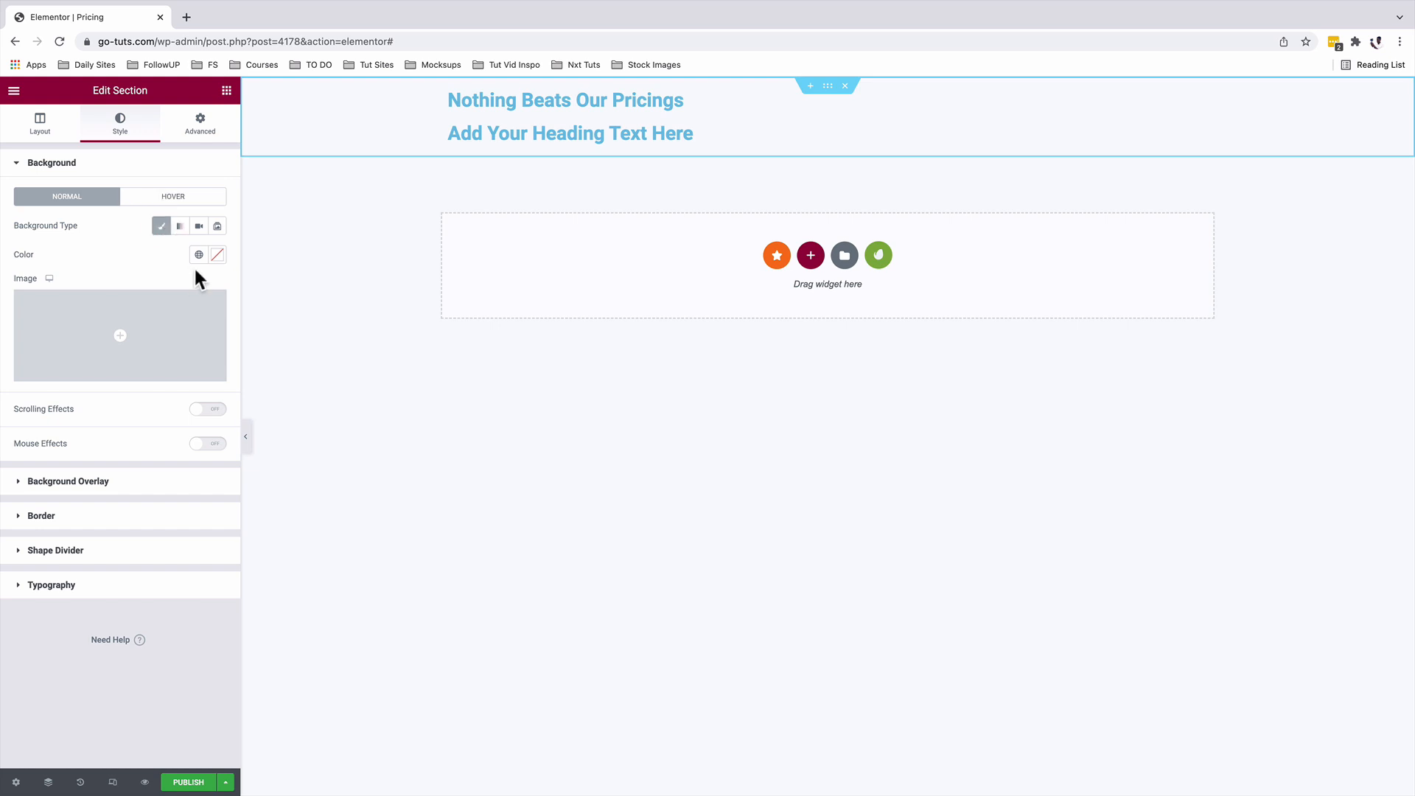
click(199, 255)
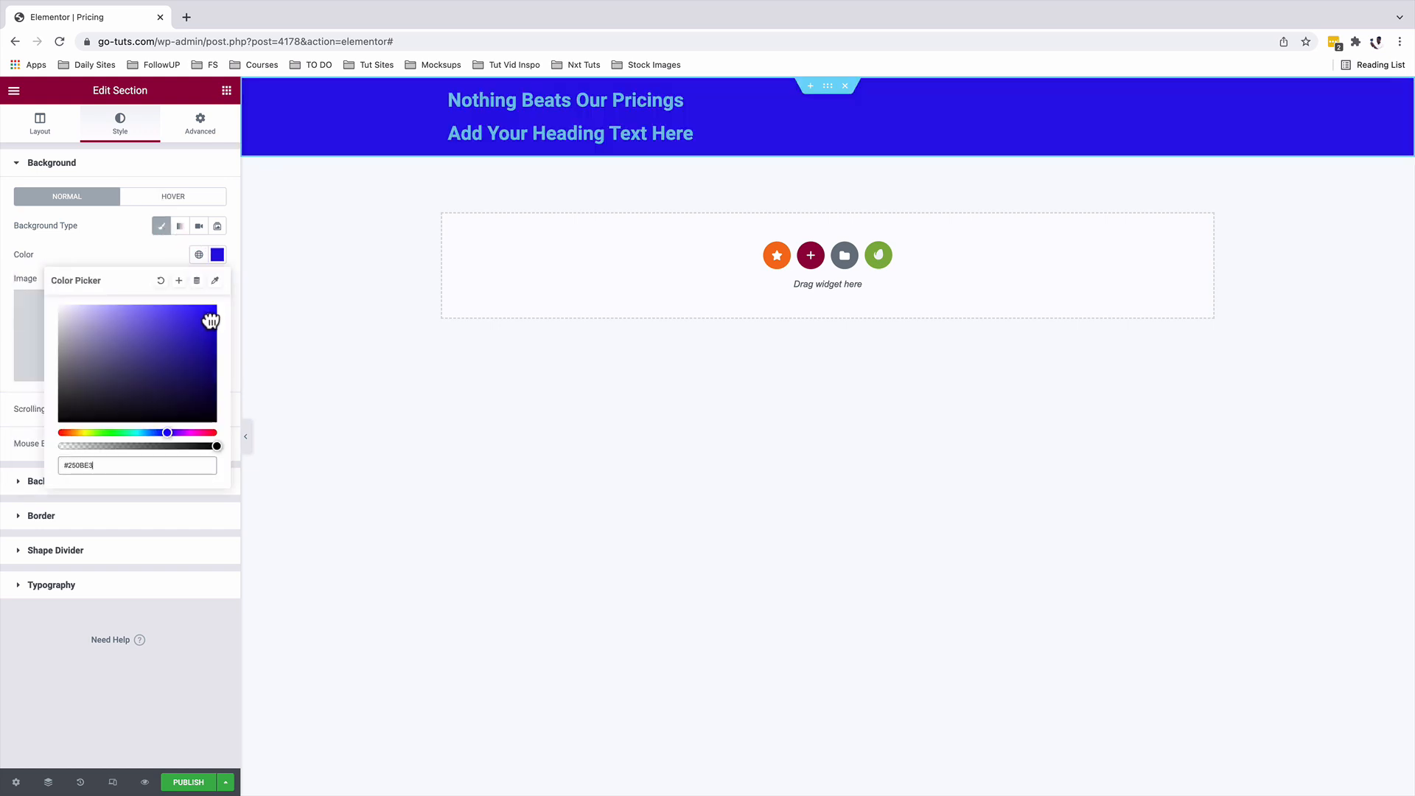
drag(211, 319, 213, 327)
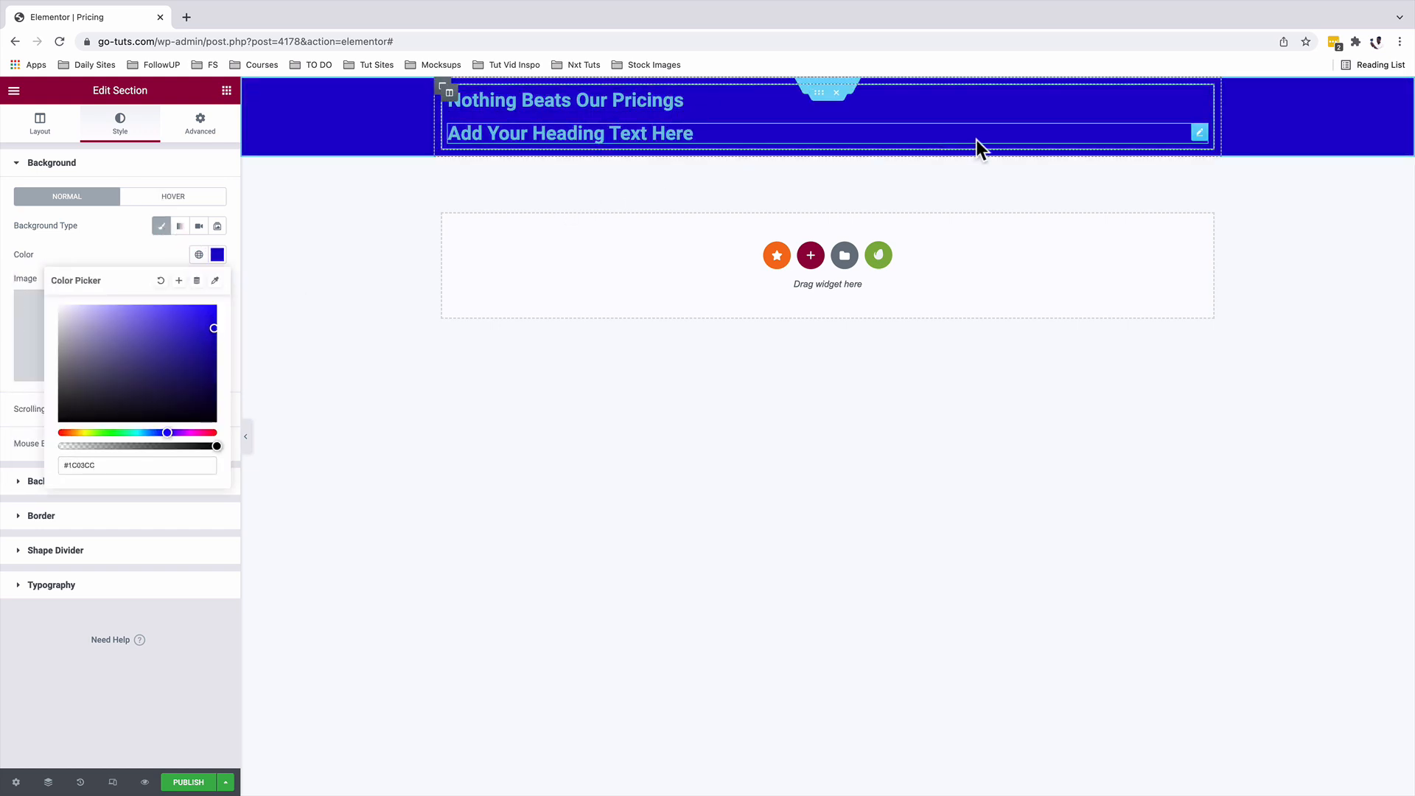
Step: Set the text color of the "Nothing Beats Our Pricings" heading to white
click(1199, 101)
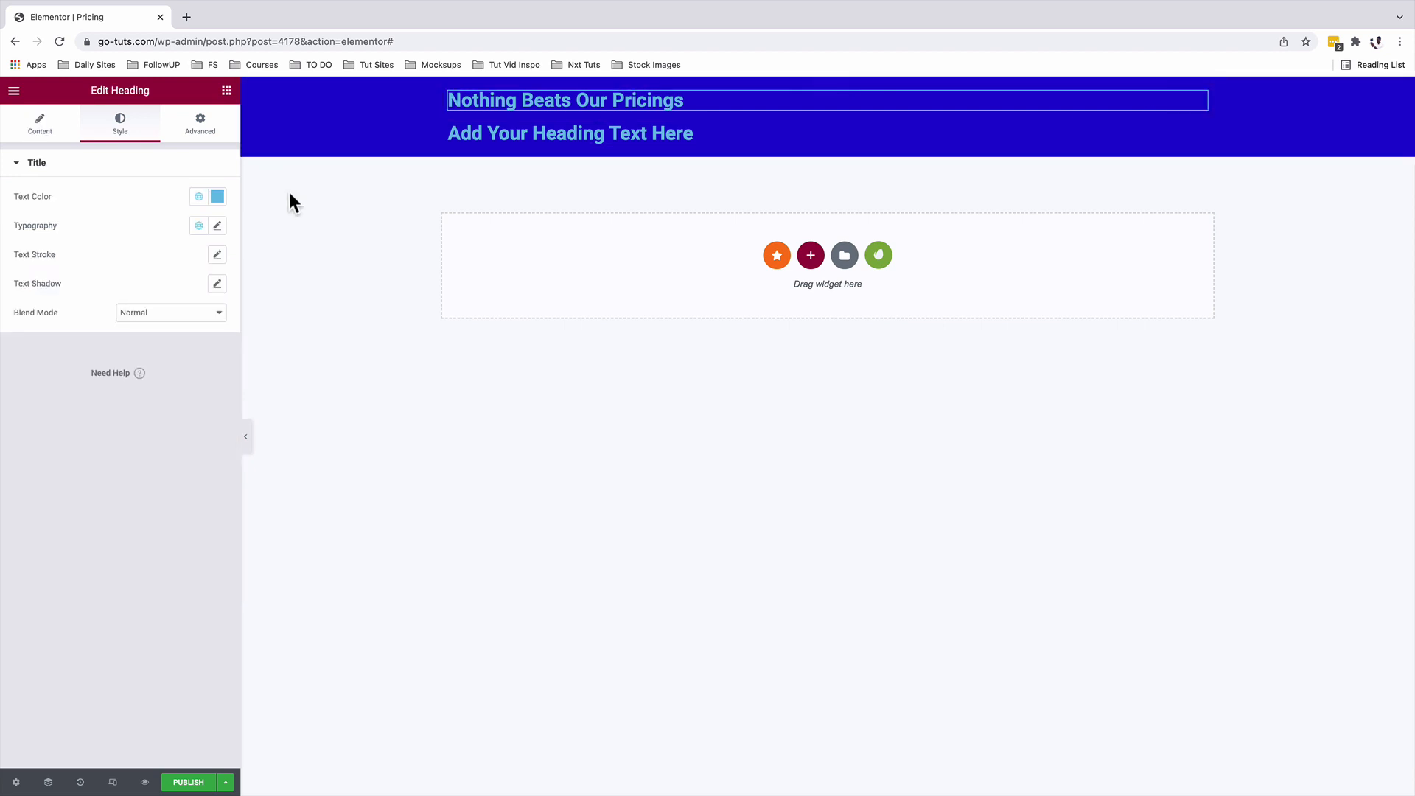
click(214, 200)
drag(70, 266, 34, 226)
Step: Set the "Nothing Beats Our Pricings" heading's font family to Oswald and its text transform to uppercase
click(217, 226)
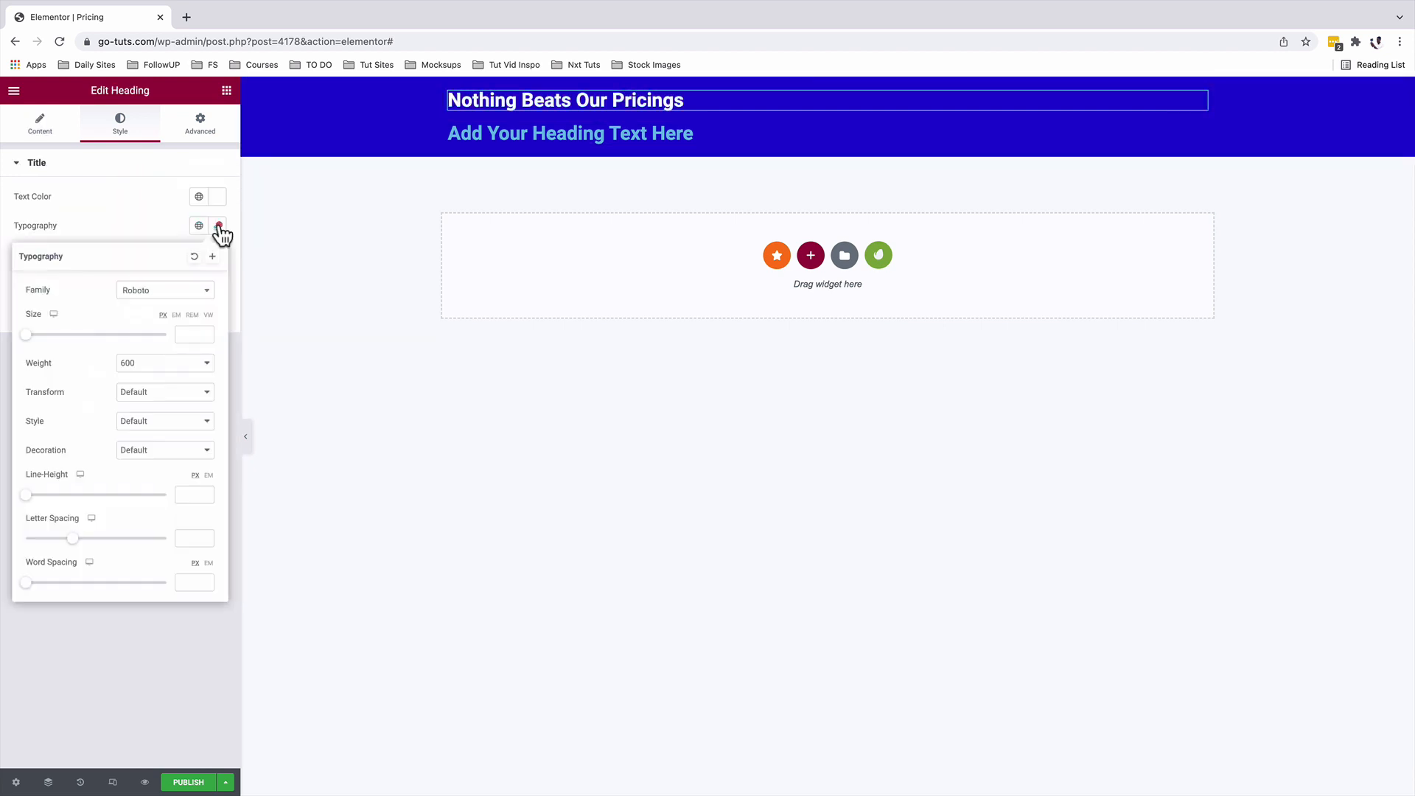
click(156, 289)
click(153, 312)
text(o)
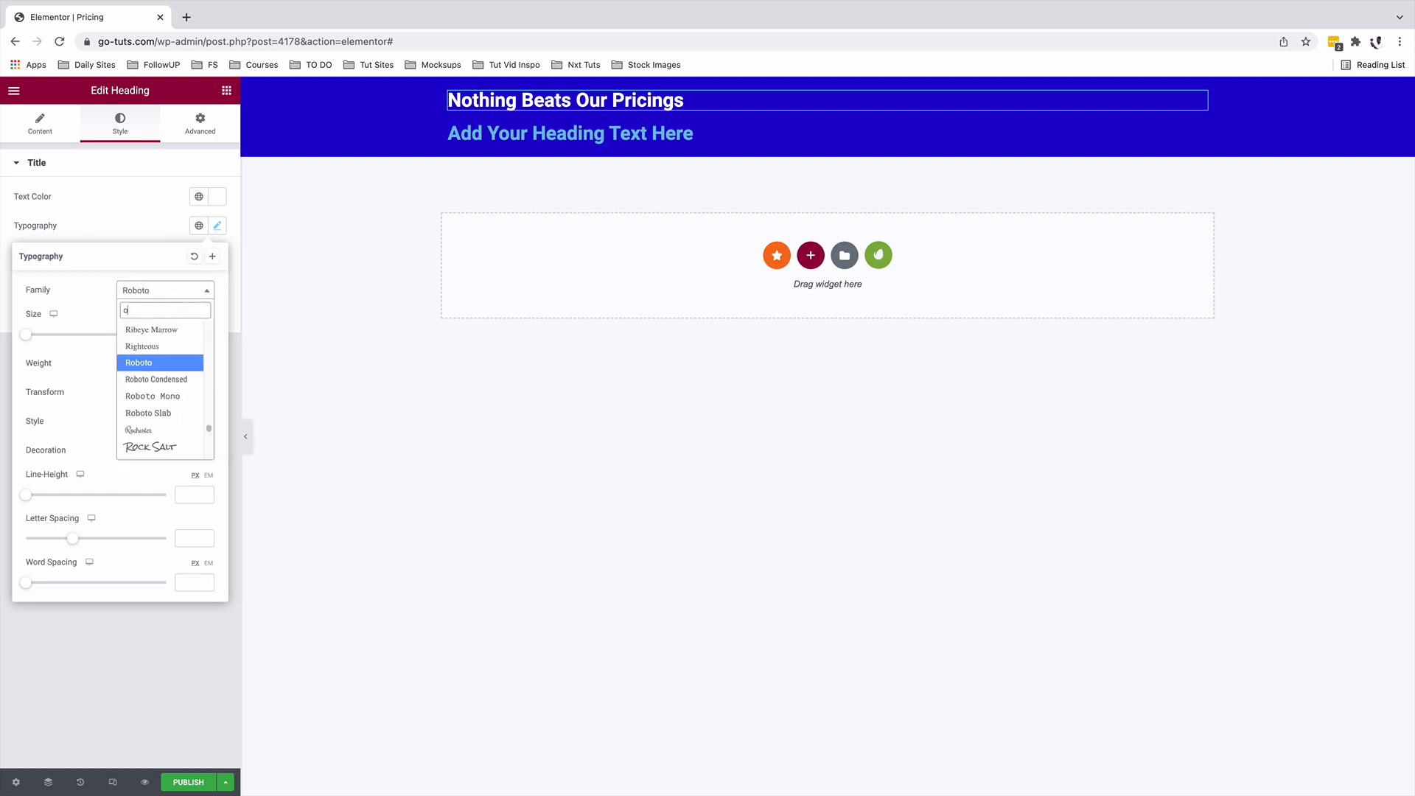
click(141, 391)
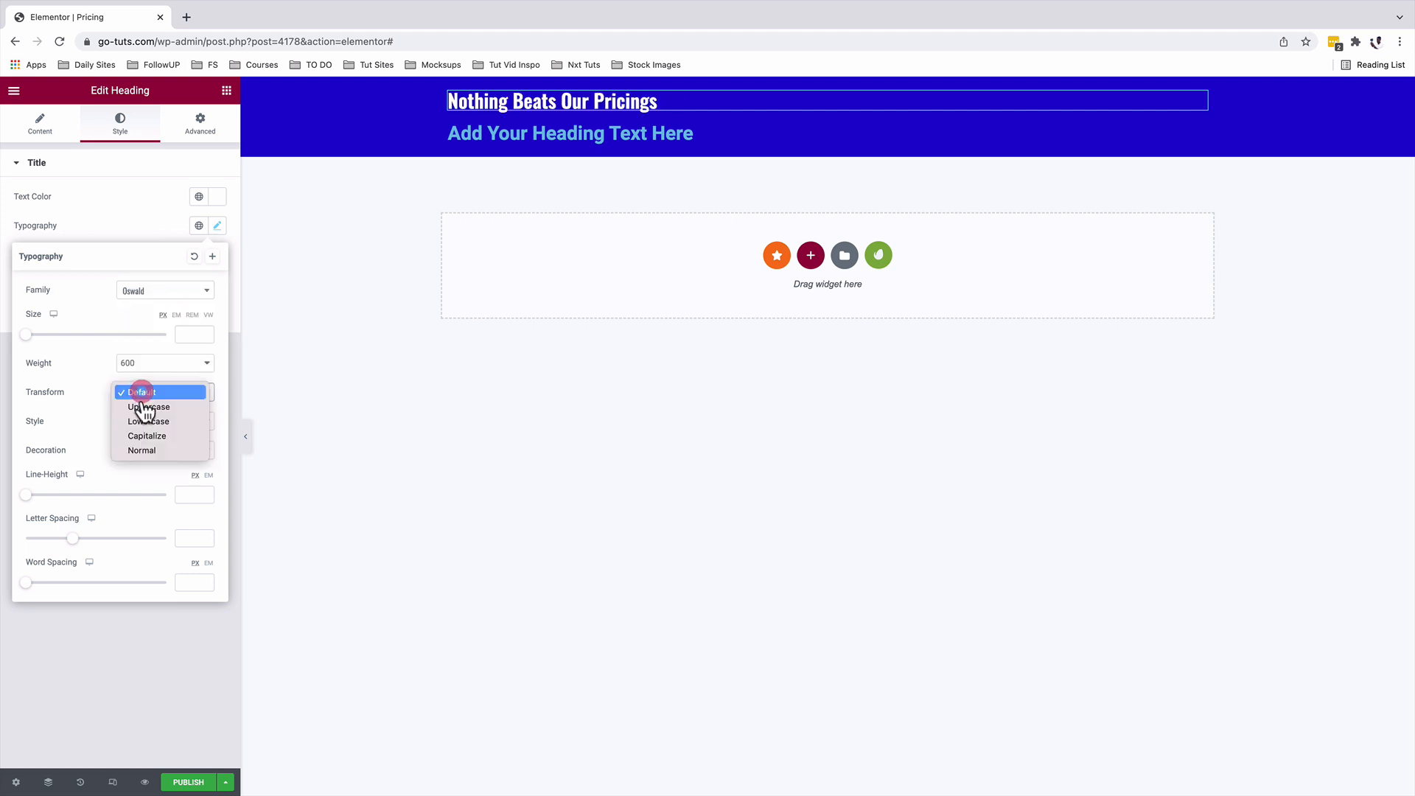
click(148, 407)
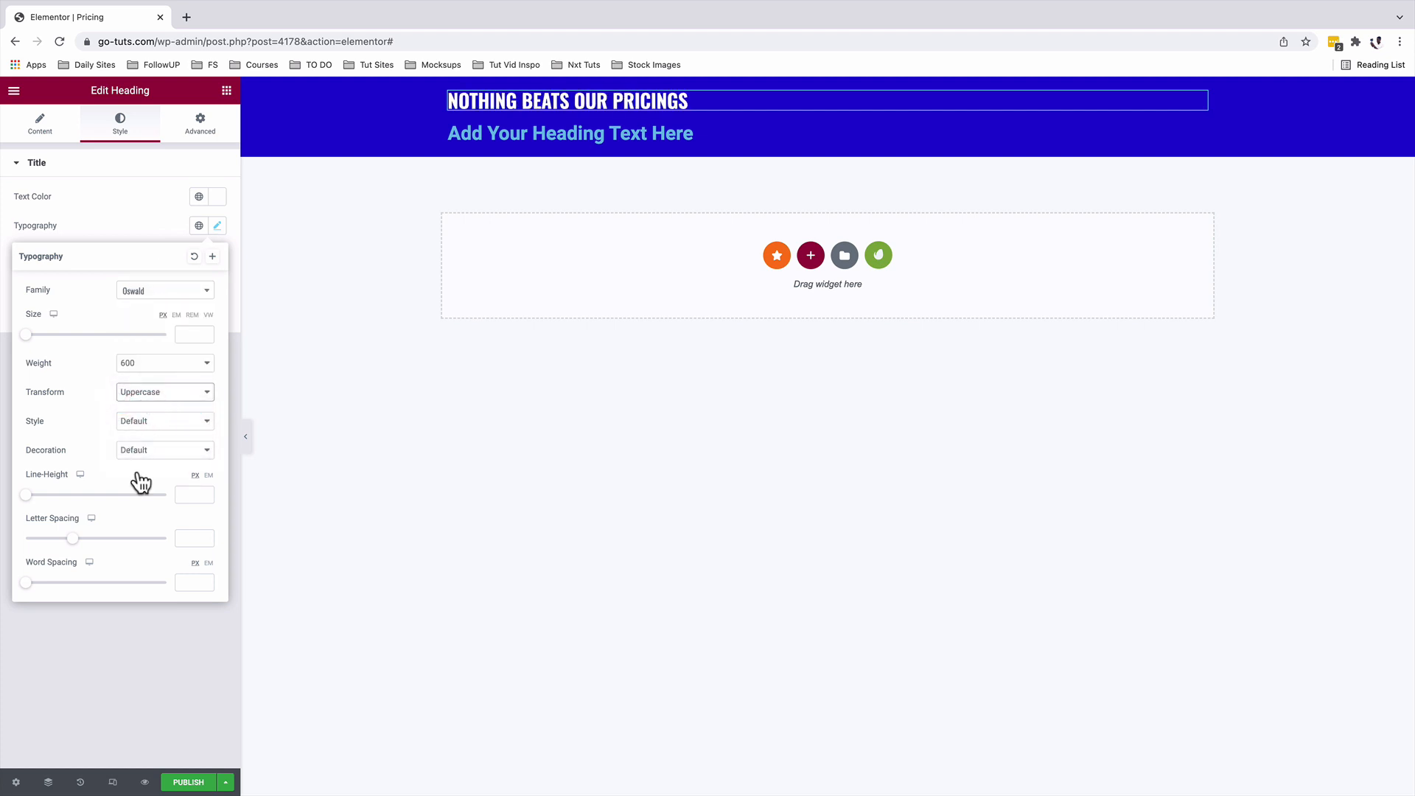
Step: Center the upper heading and set its font size to 20 px, word spacing to 11 px and letter spacing to 1
click(36, 140)
click(36, 133)
click(181, 392)
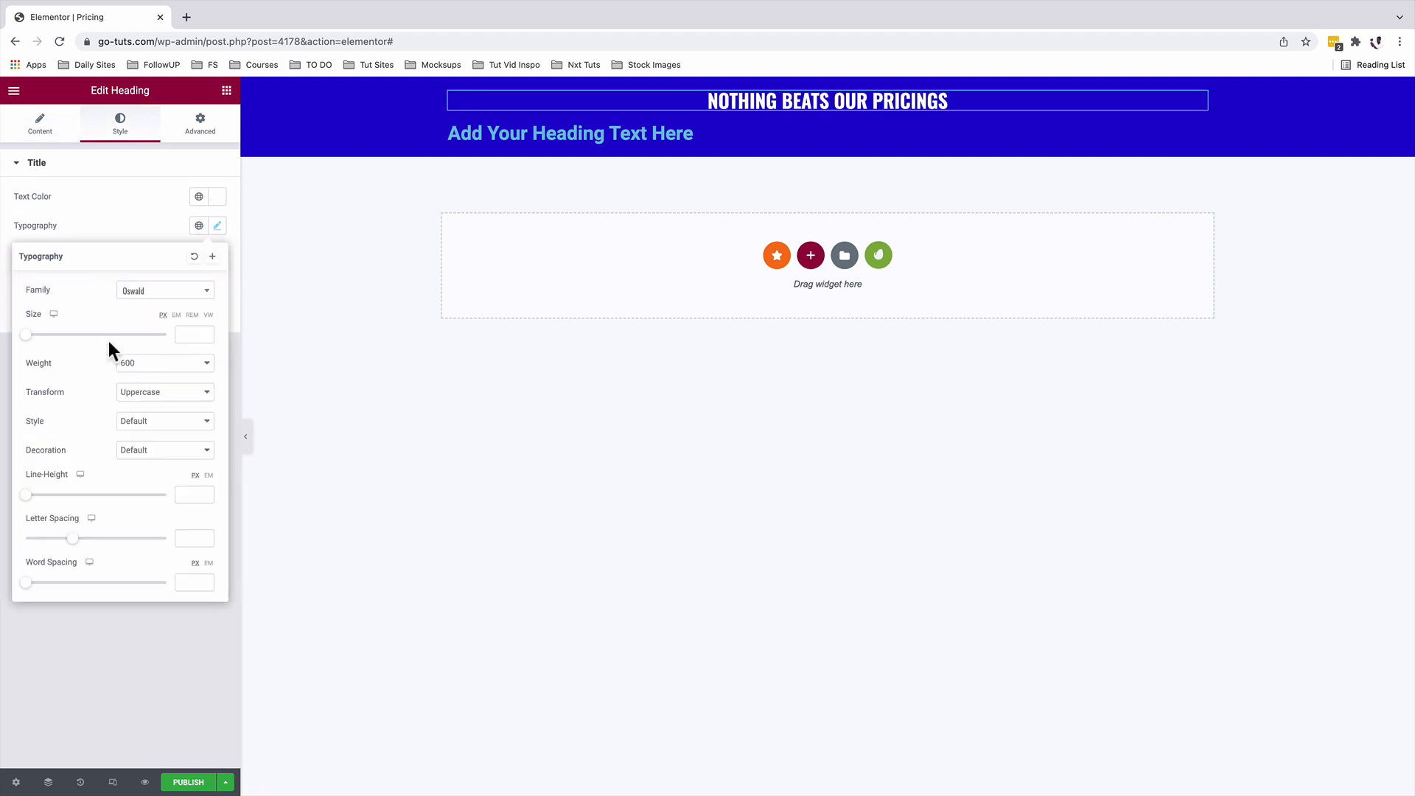
drag(27, 338, 39, 337)
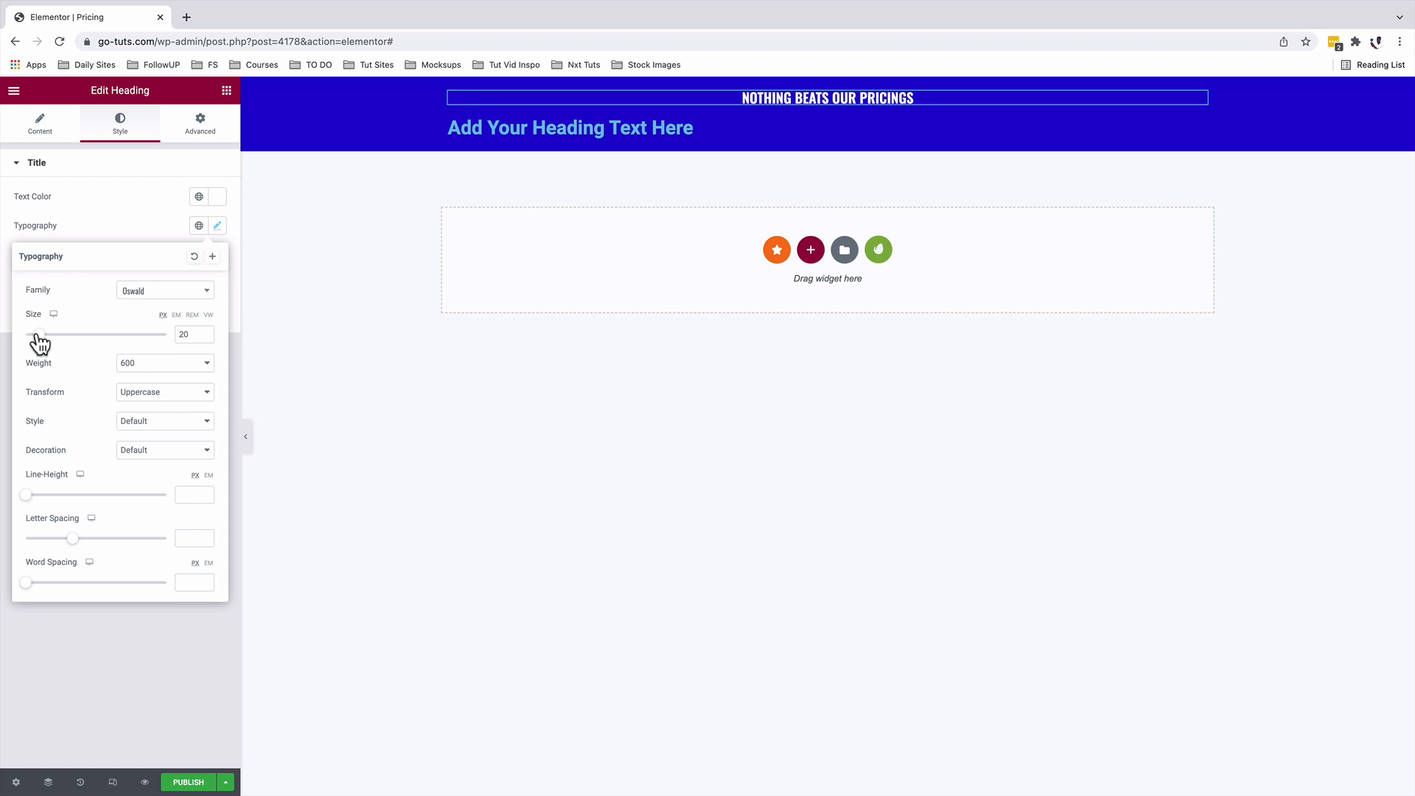
drag(28, 584, 41, 584)
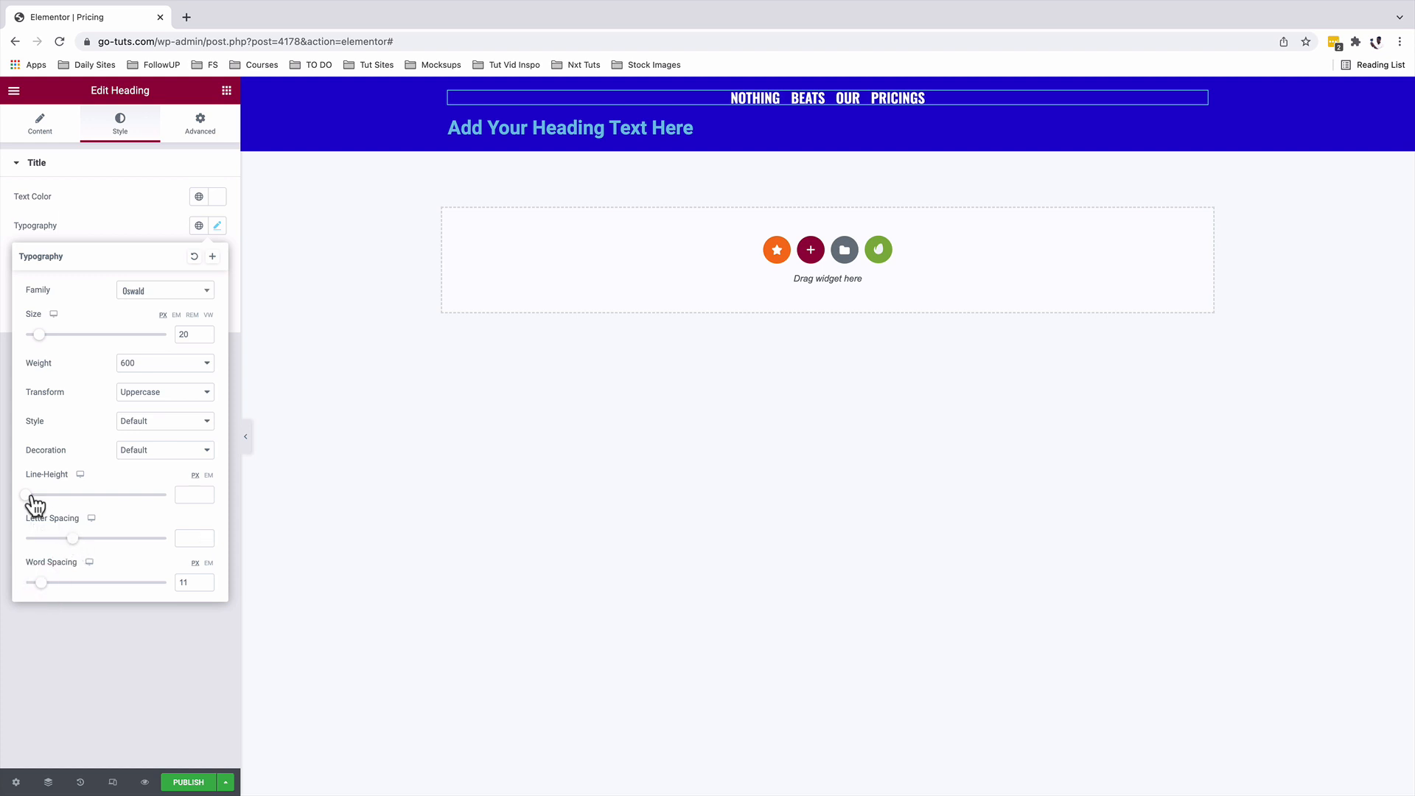
drag(73, 547, 81, 547)
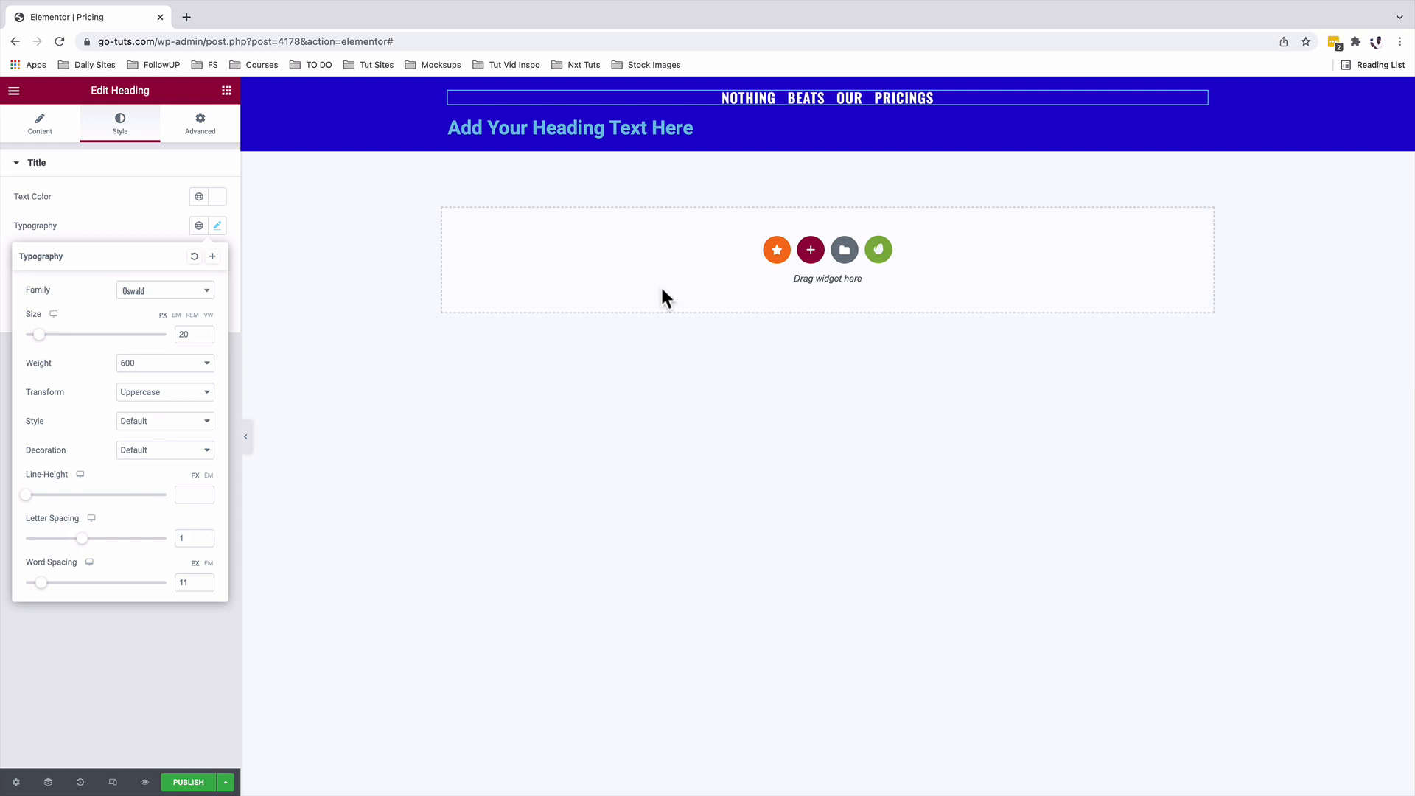
Step: Center the lower heading and replace its placeholder text with "our pricing"
click(1199, 130)
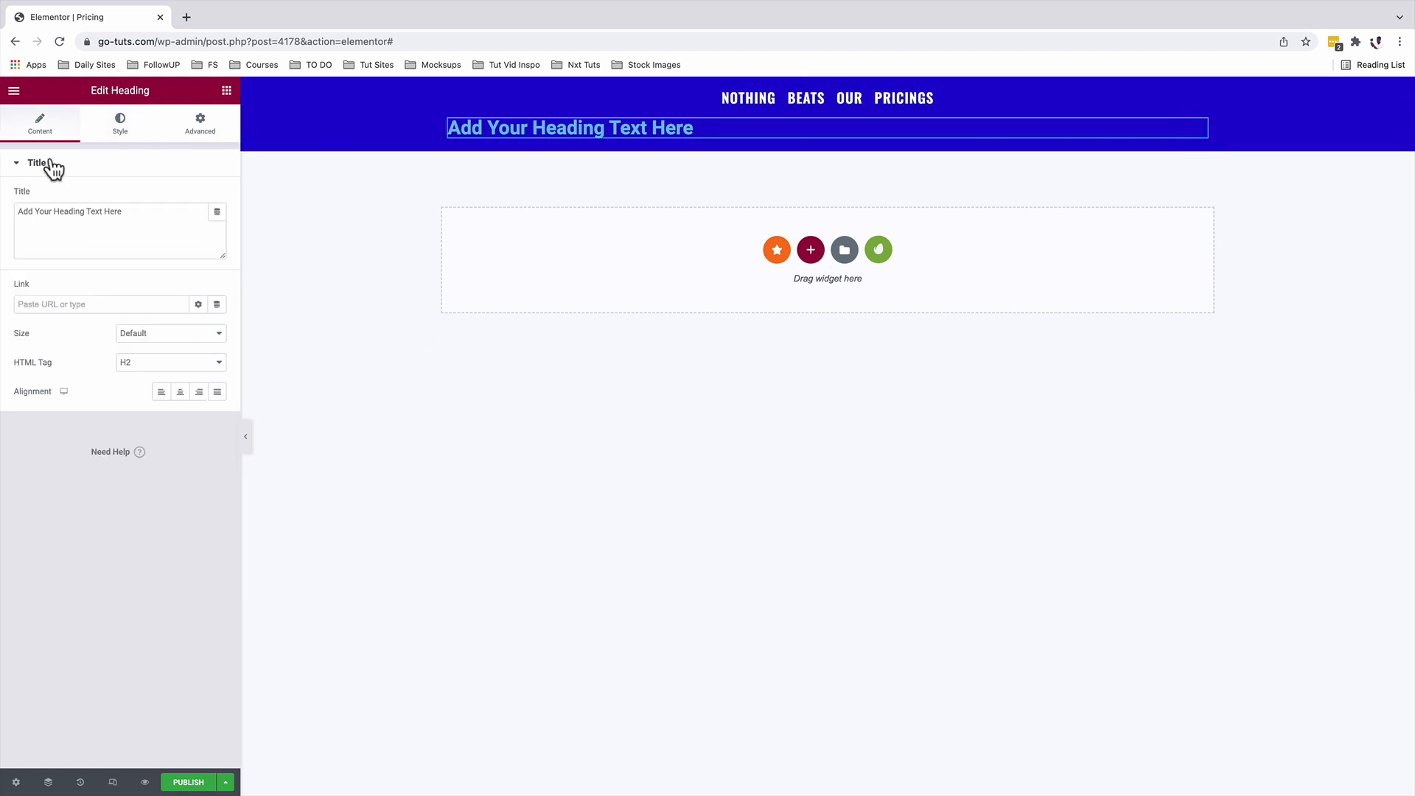
click(181, 393)
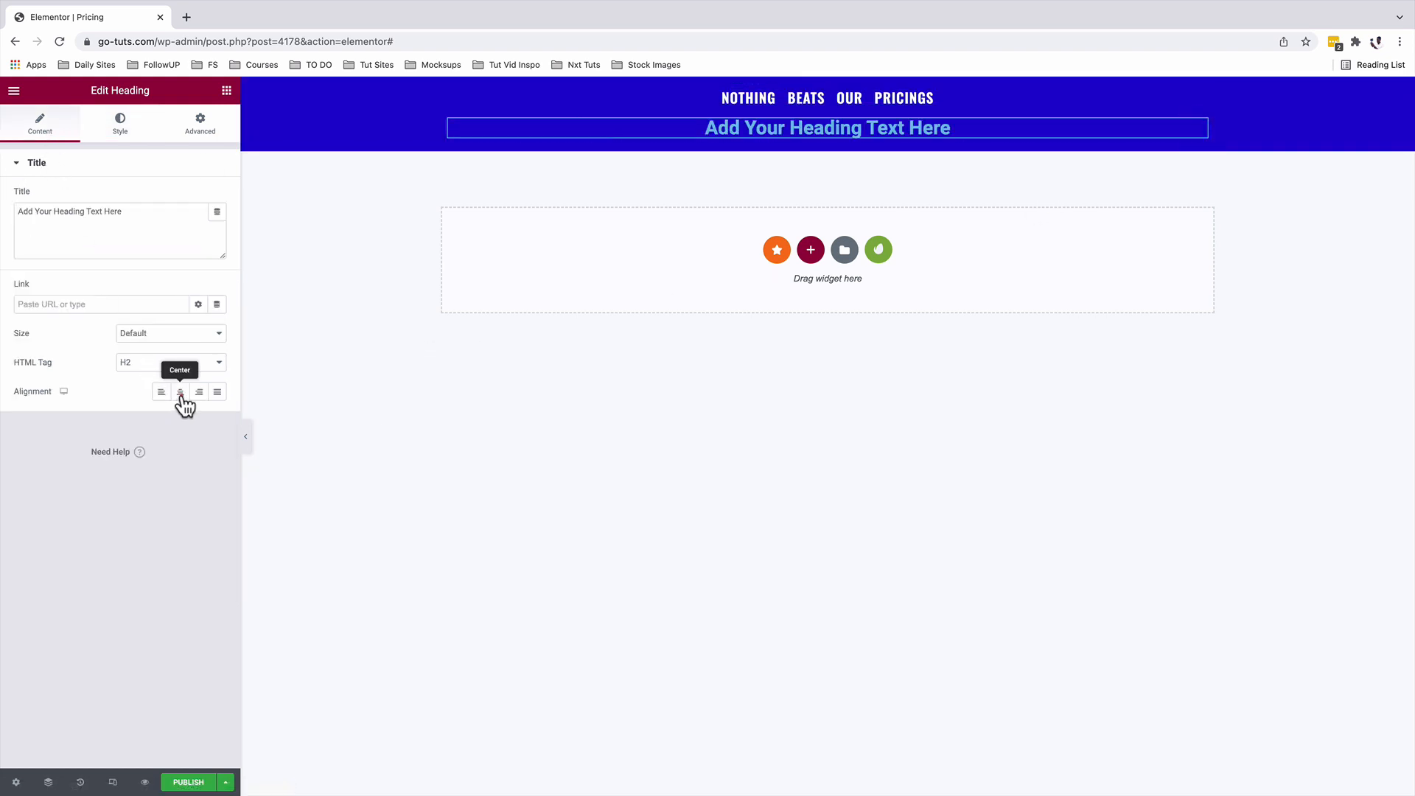
triple_click(68, 213)
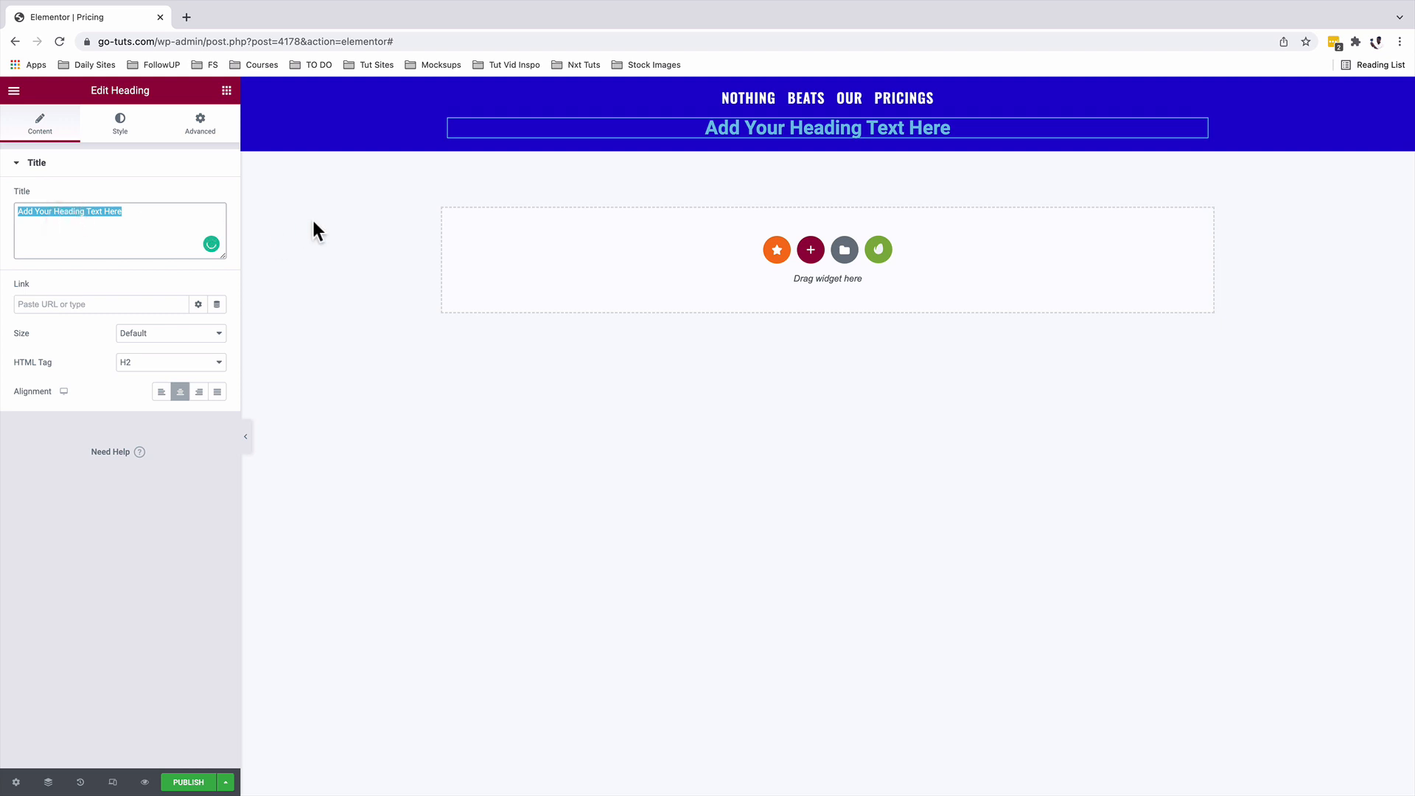
text(our pr)
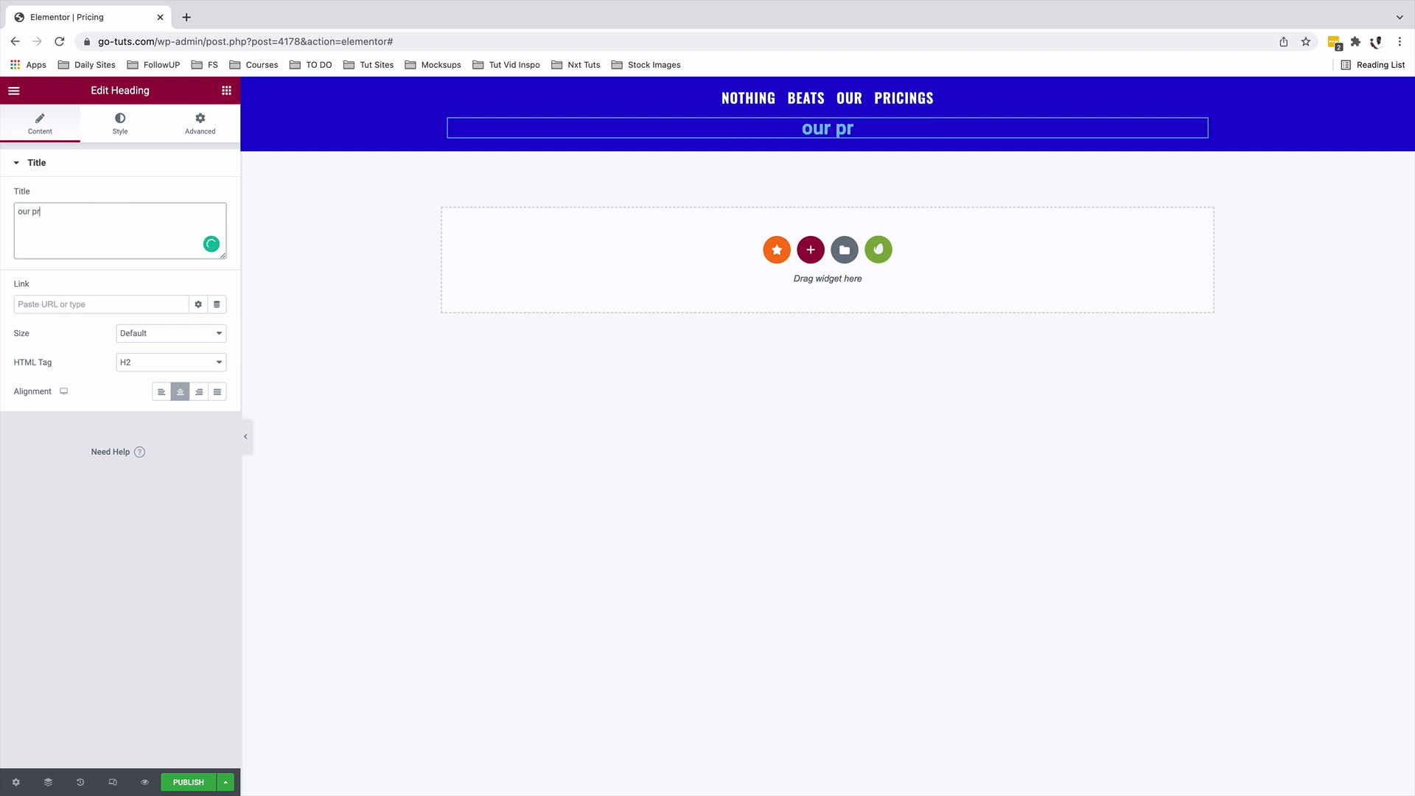
text(icing)
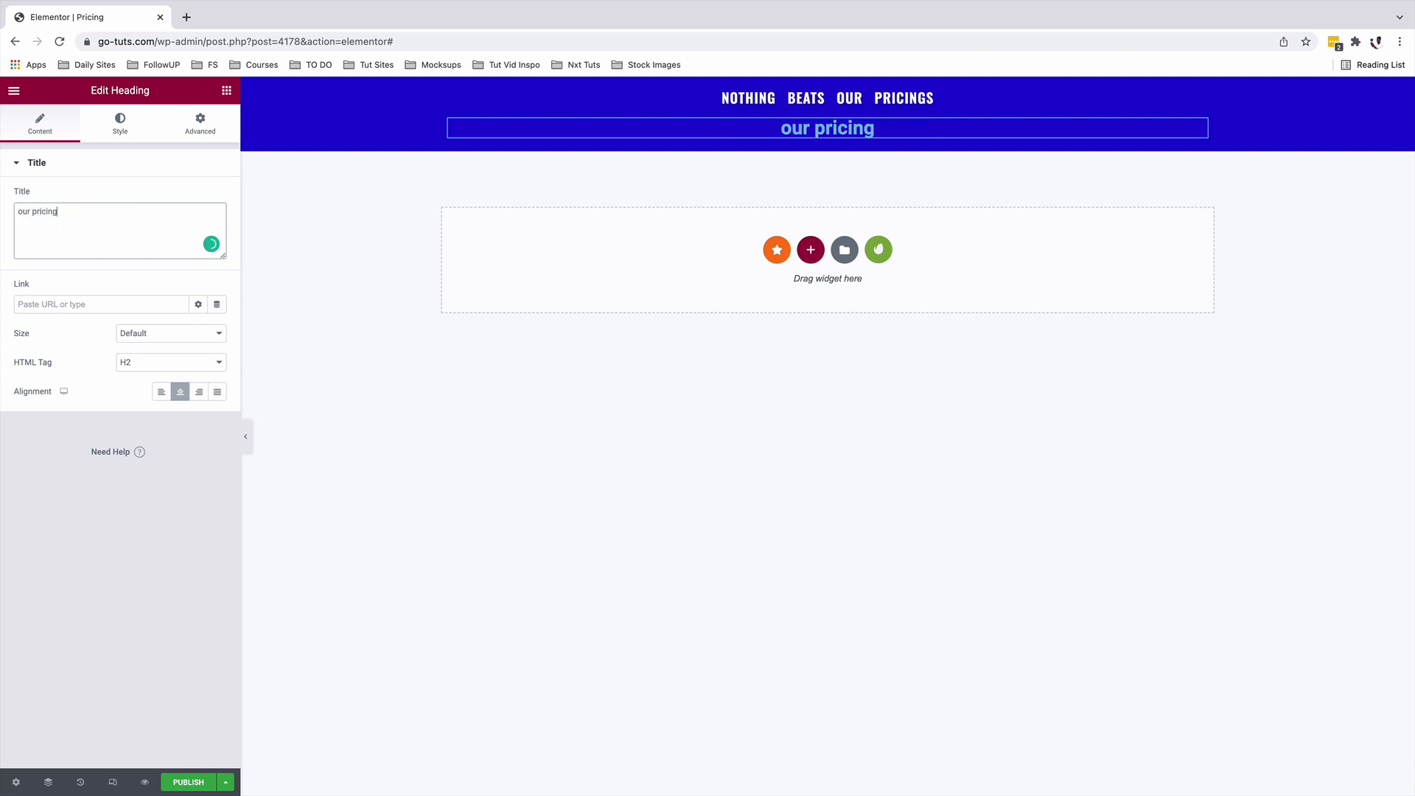
Step: Set the "our pricing" heading's text color to white and its font family to Oswald
click(120, 124)
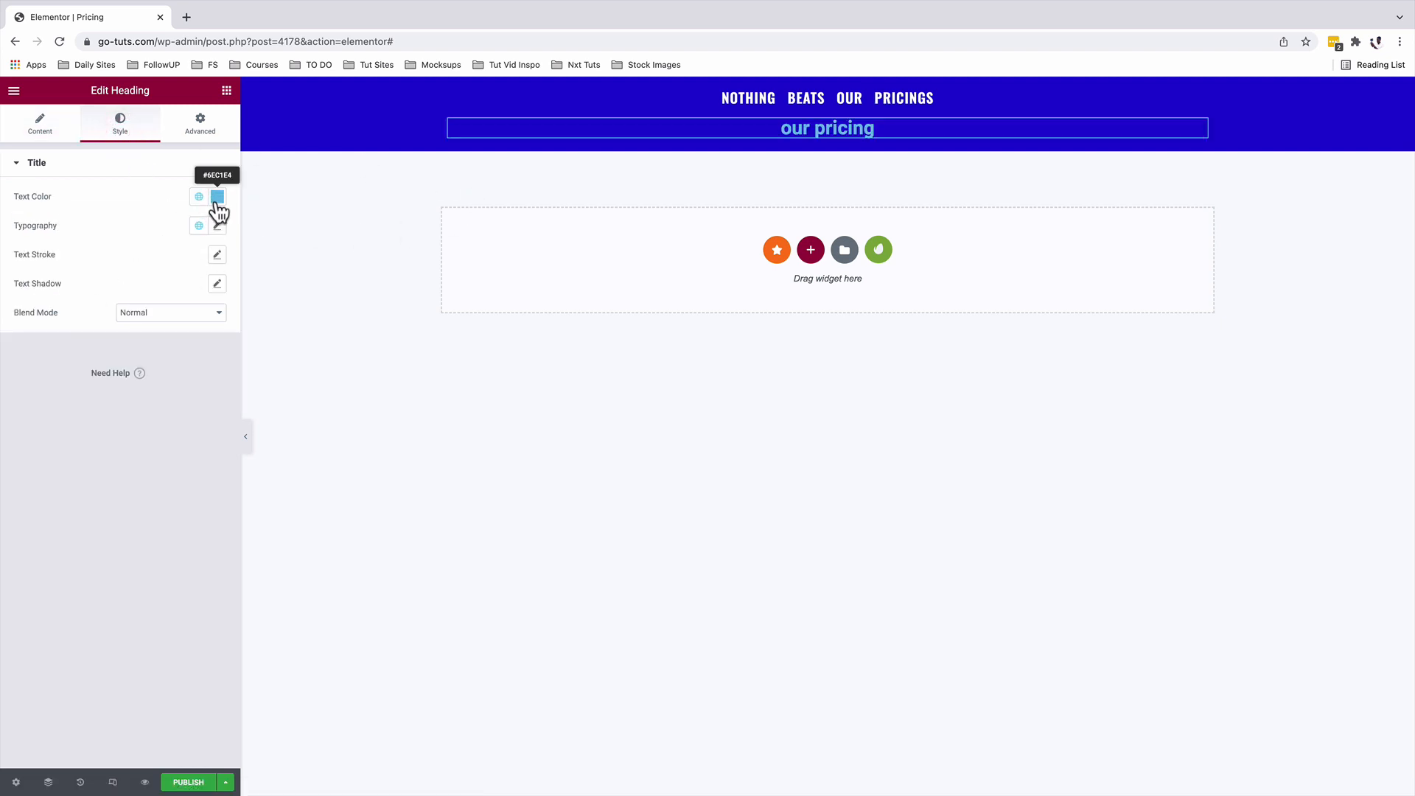
click(217, 197)
click(215, 225)
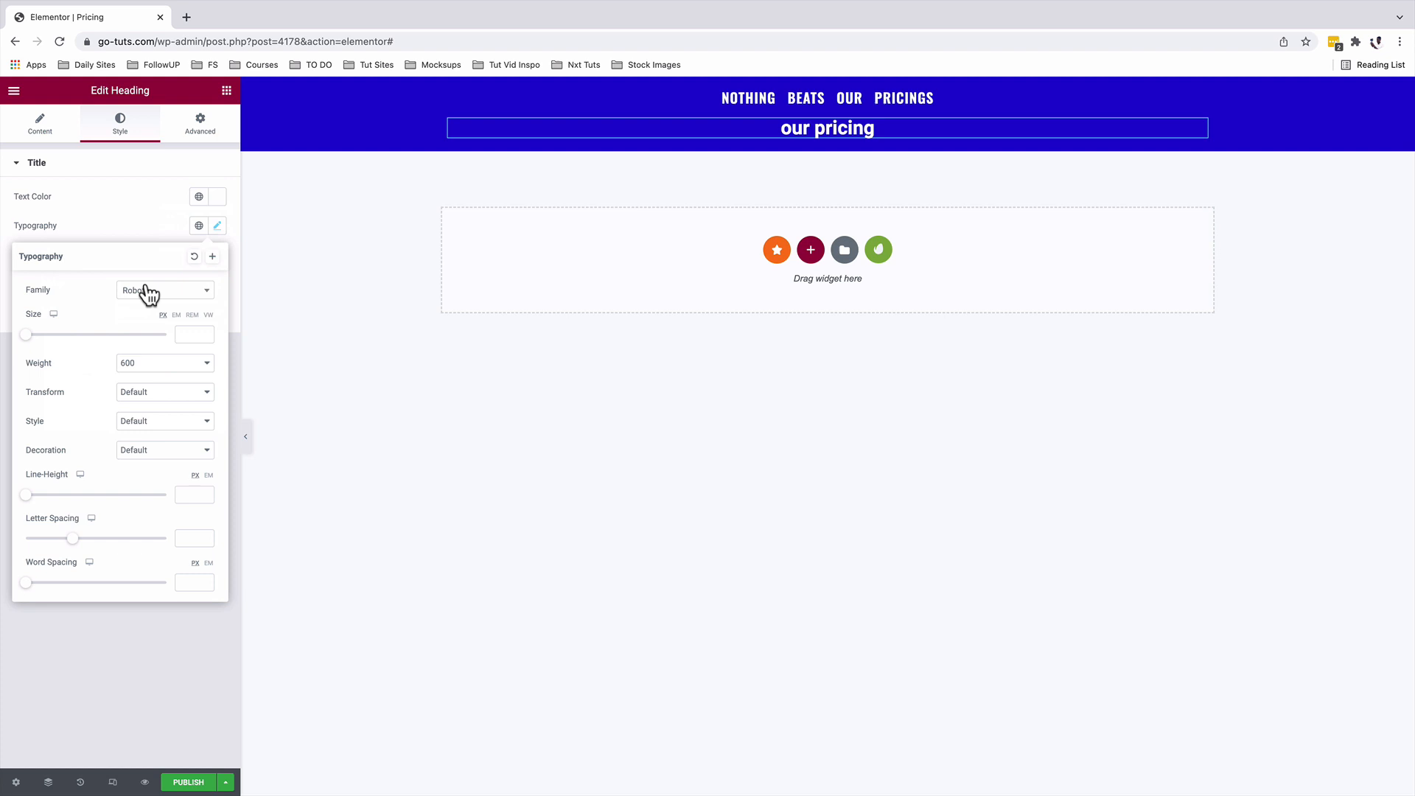
click(147, 288)
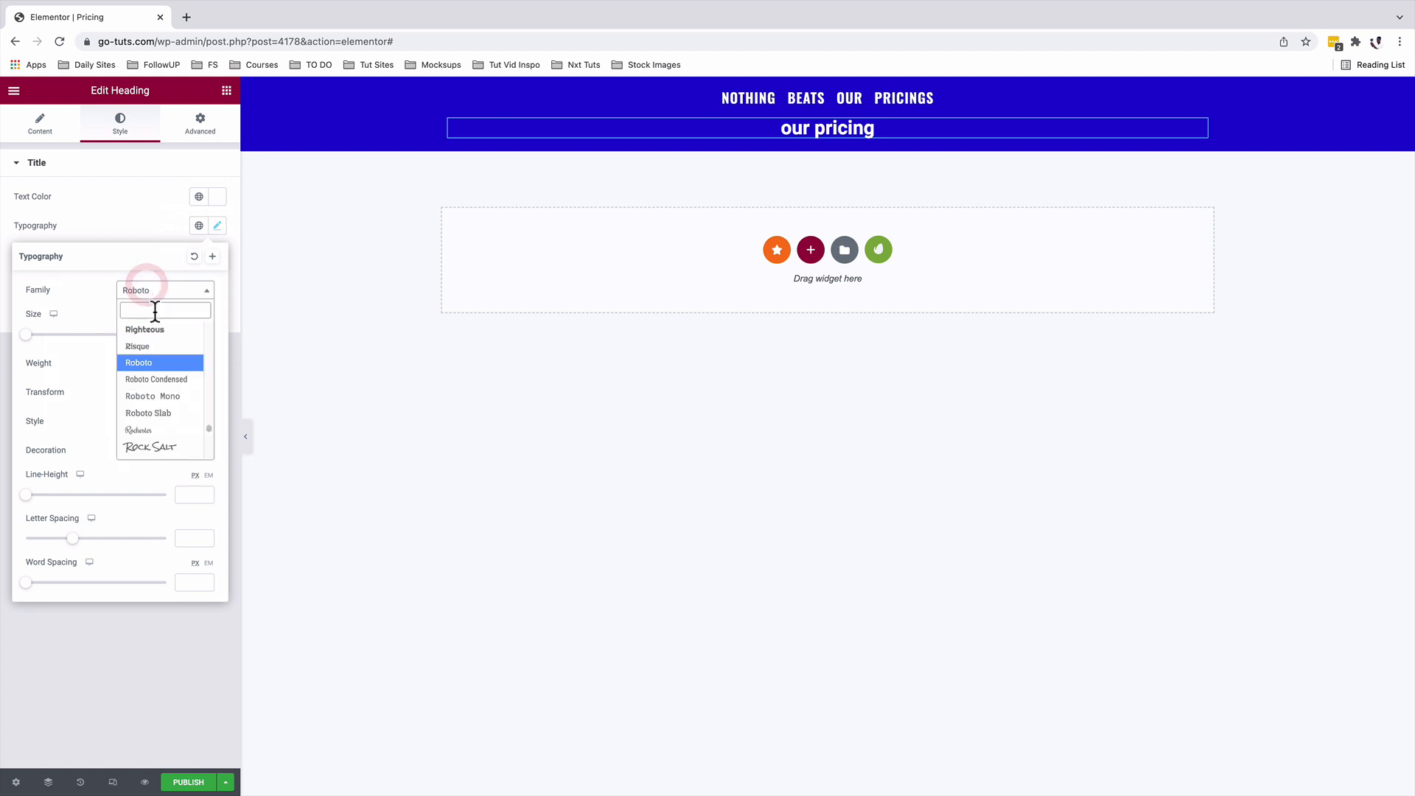
click(156, 313)
text(osw)
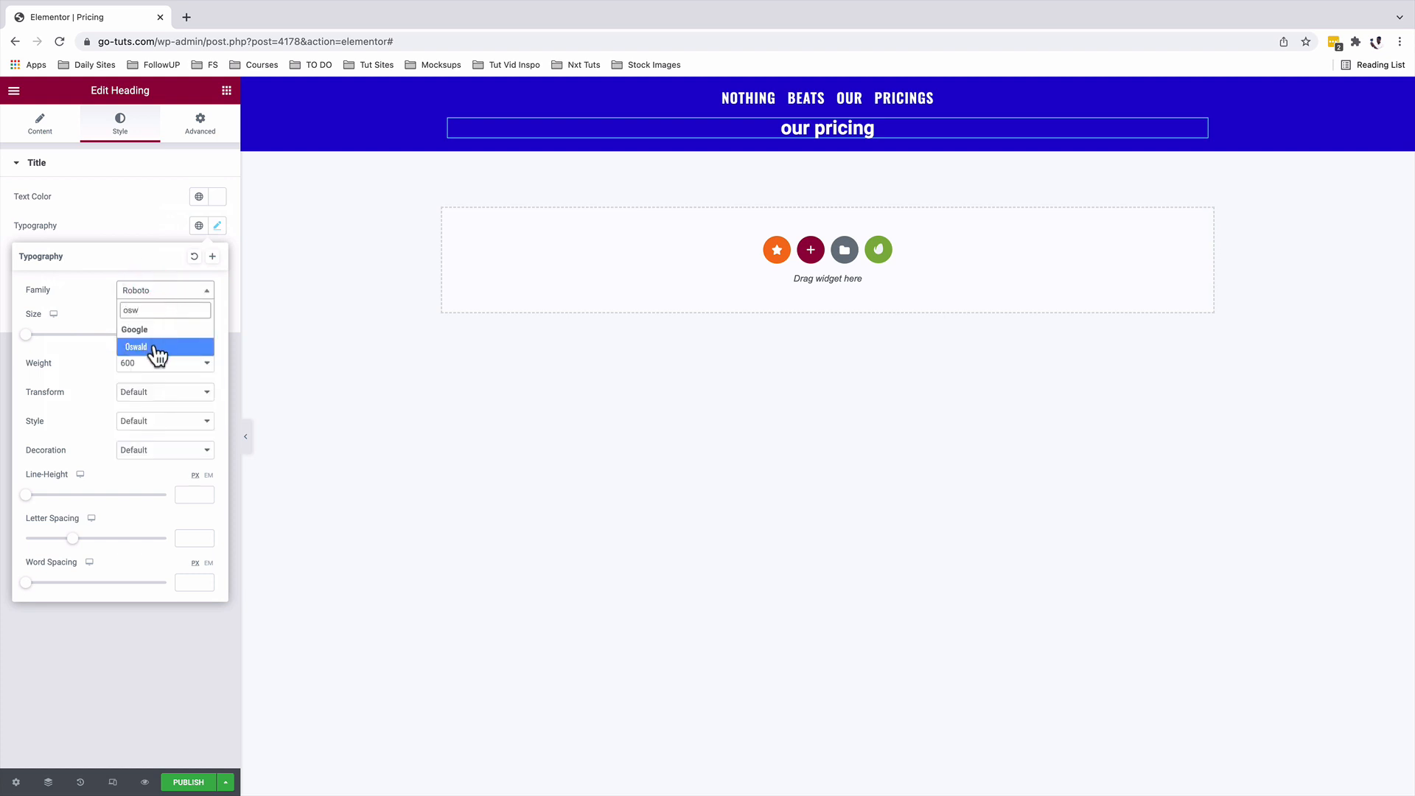
click(157, 347)
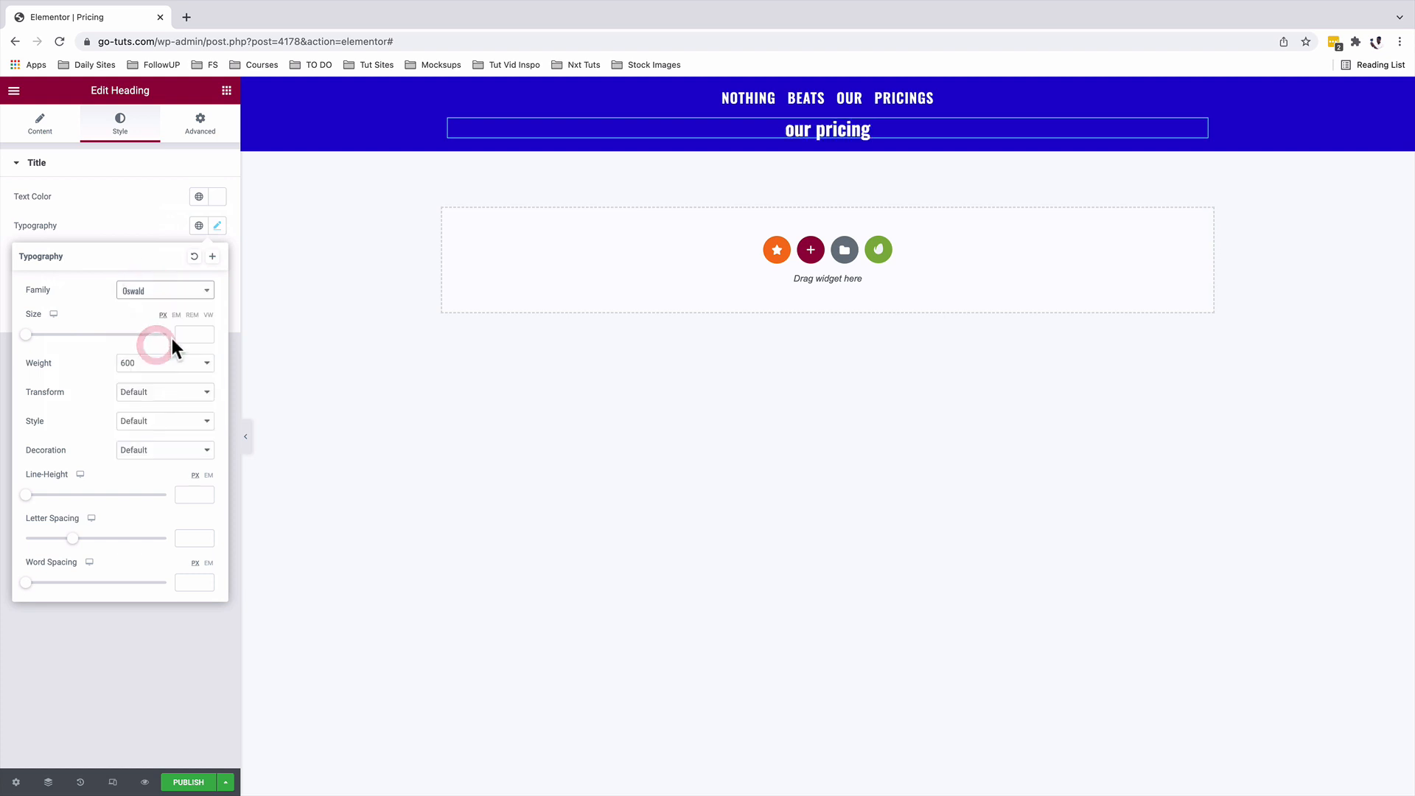
Step: Set the "our pricing" heading's font size to 70 px, weight to 900 and transform to uppercase
click(74, 335)
click(151, 377)
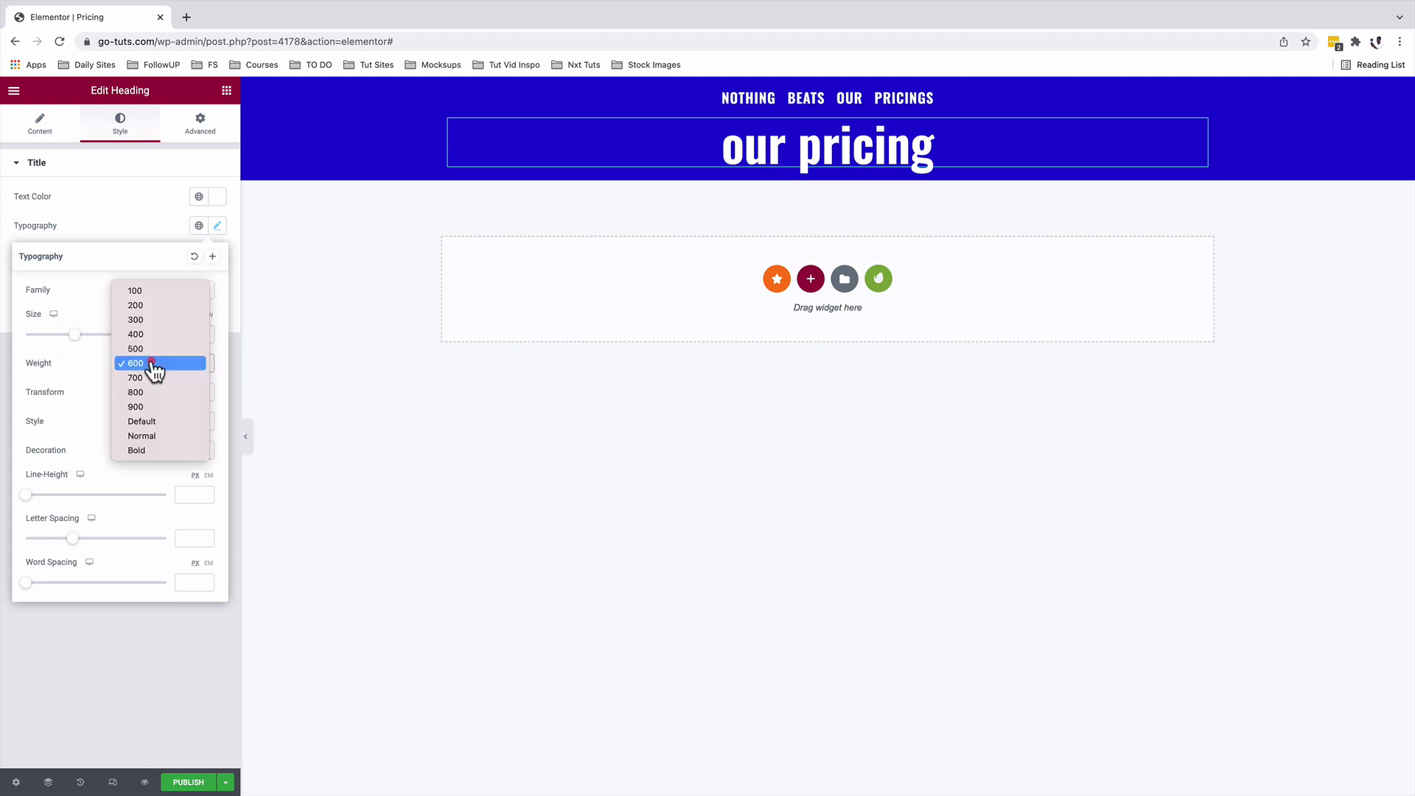
click(154, 406)
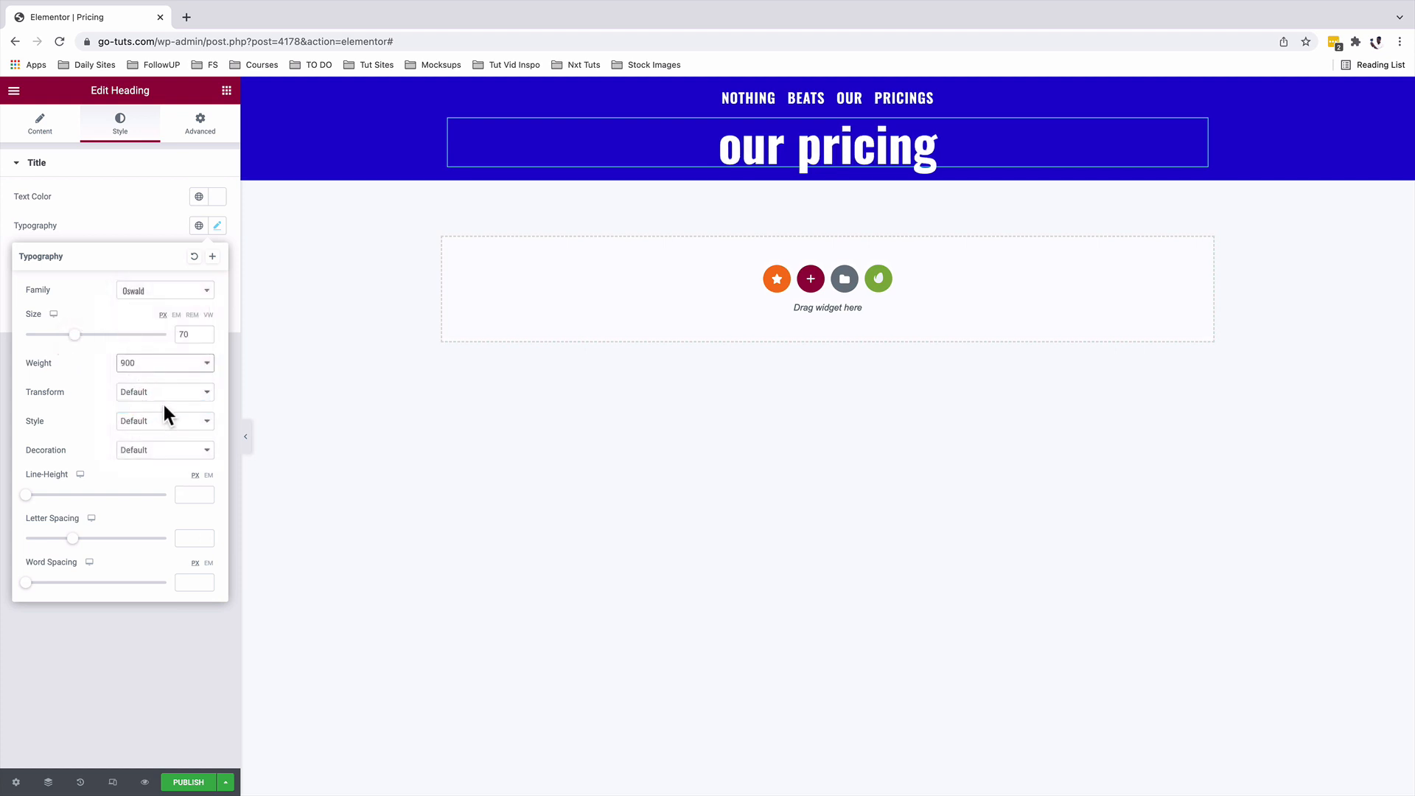
click(164, 397)
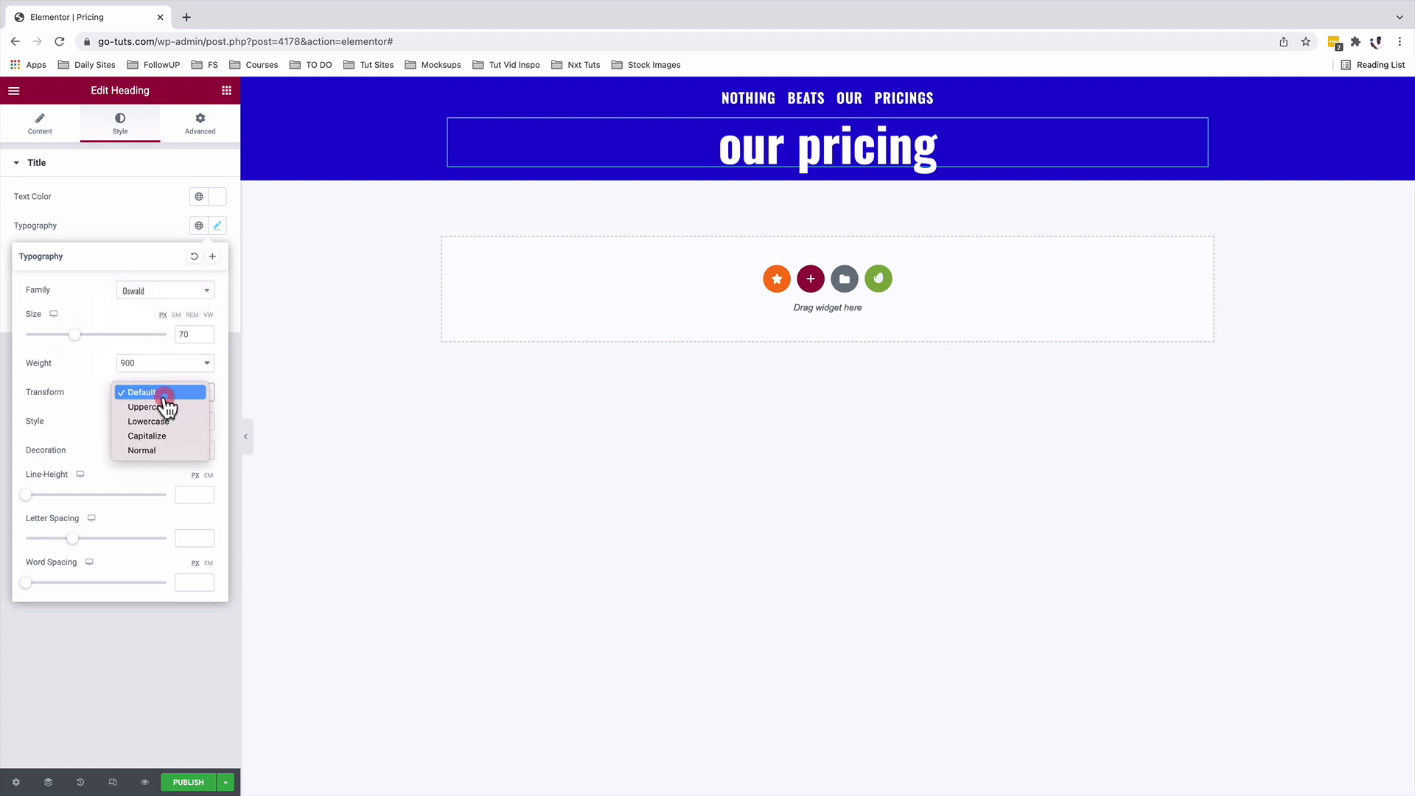
click(159, 407)
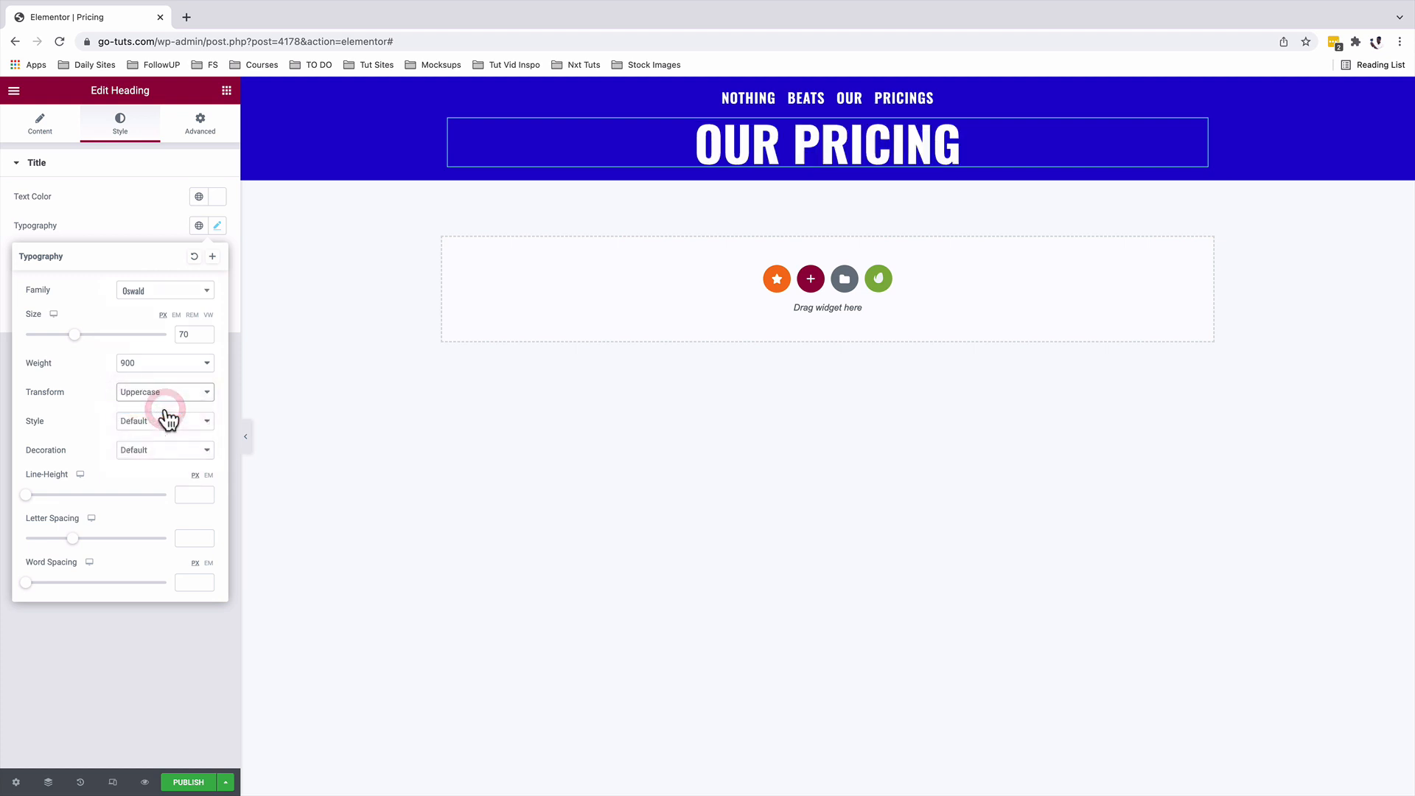
Step: Unlink the padding values of the "Nothing Beats Our Pricings" heading and set its top and bottom padding to 40 px
click(1200, 98)
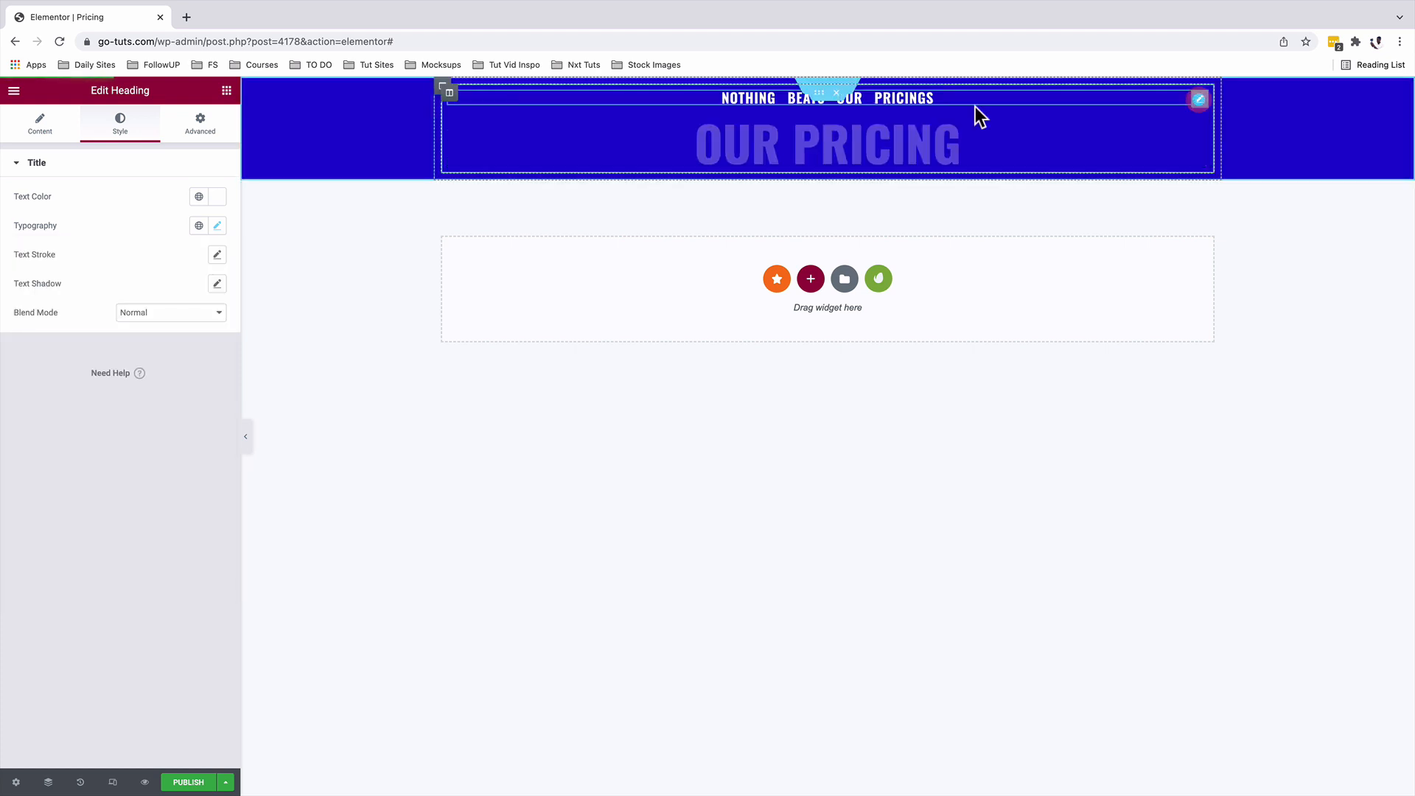
click(200, 124)
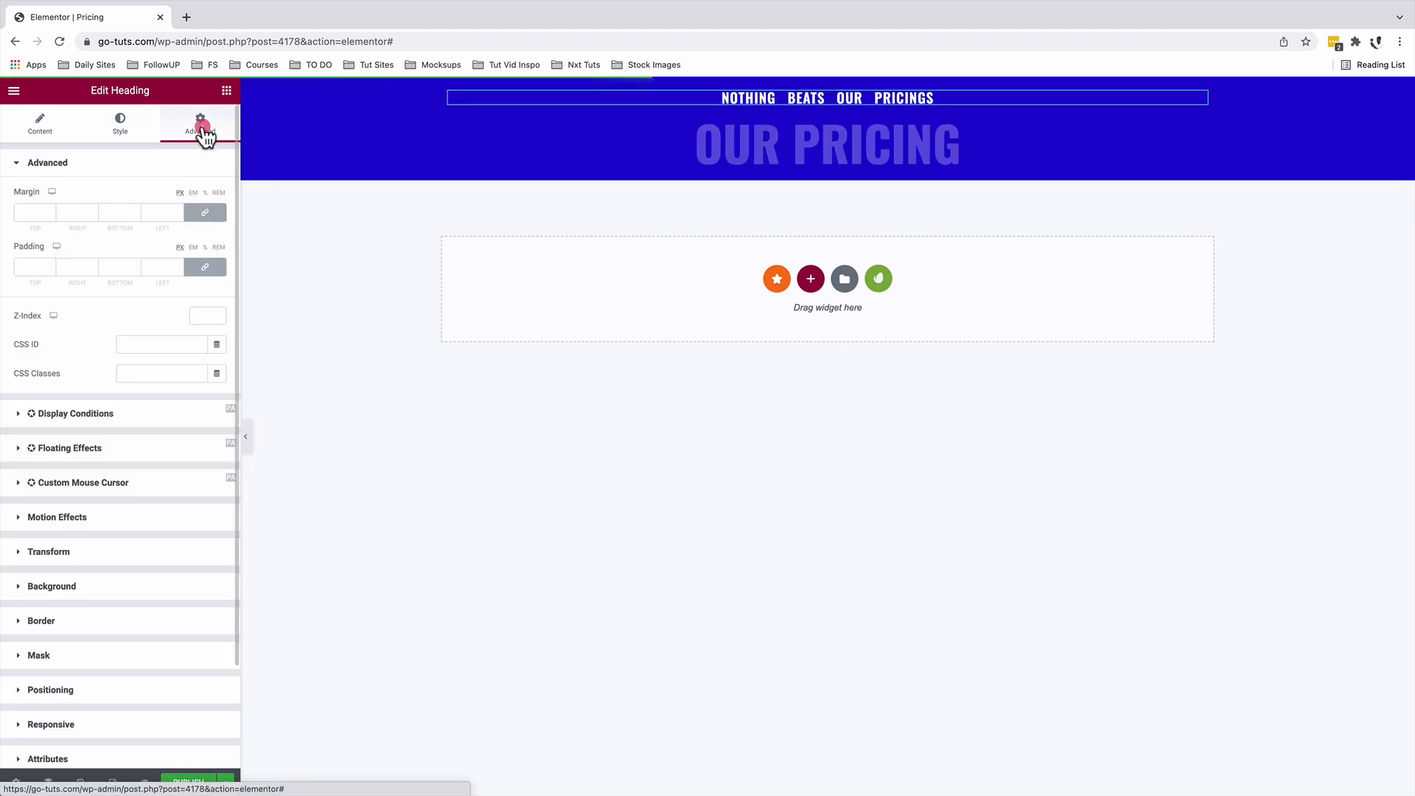
click(205, 267)
click(24, 267)
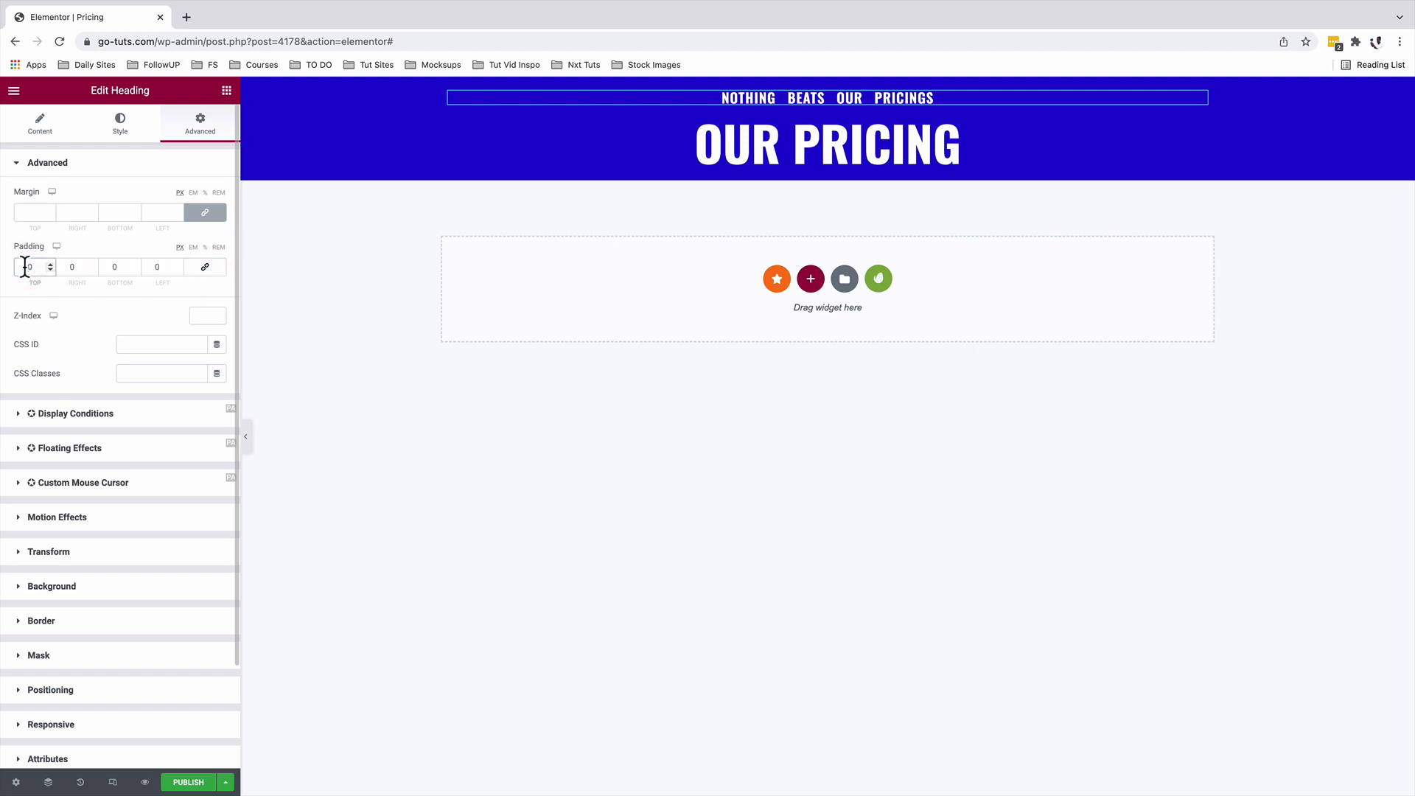
text(40)
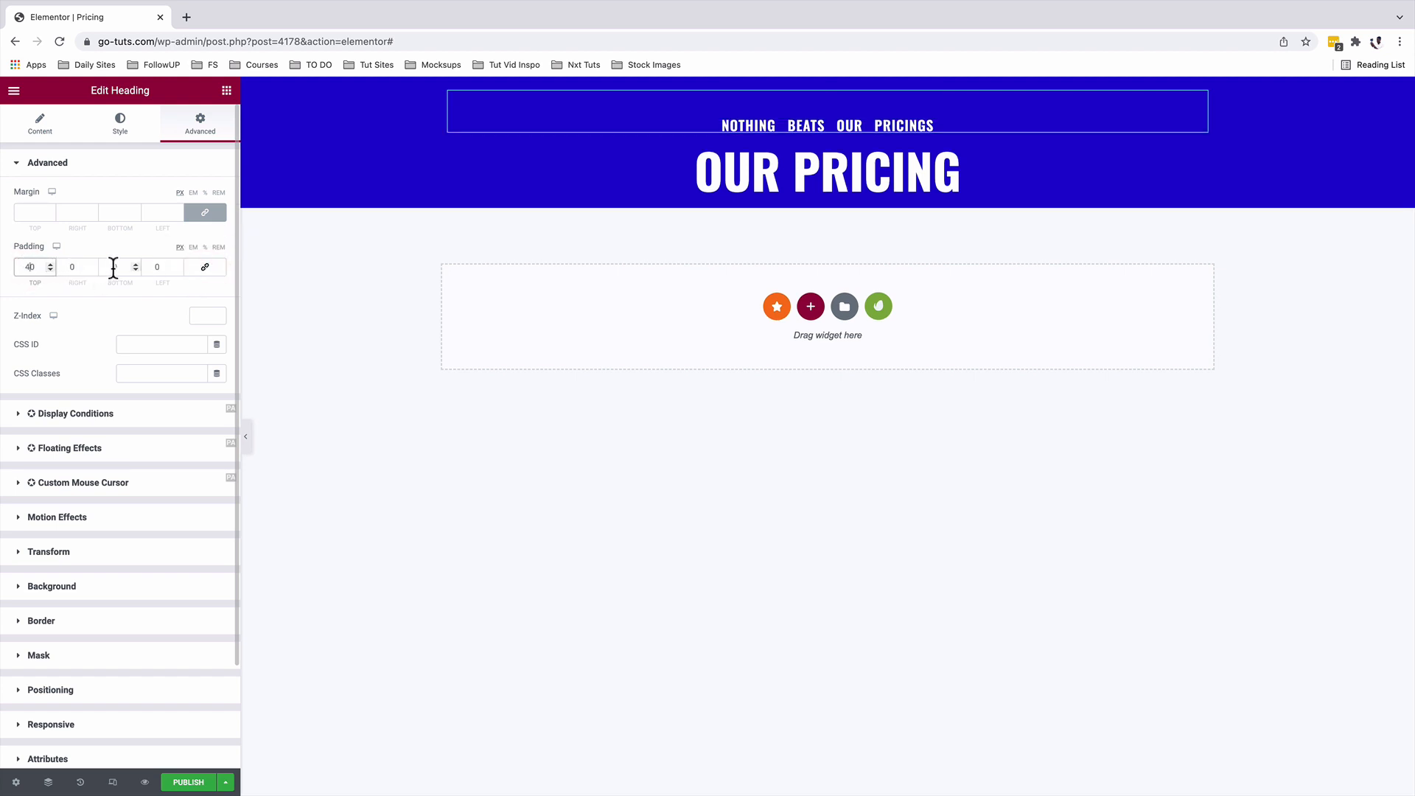
text(40)
Step: Unlink the padding values of the "Our Pricing" heading and set only its bottom padding to 40 px
click(1200, 186)
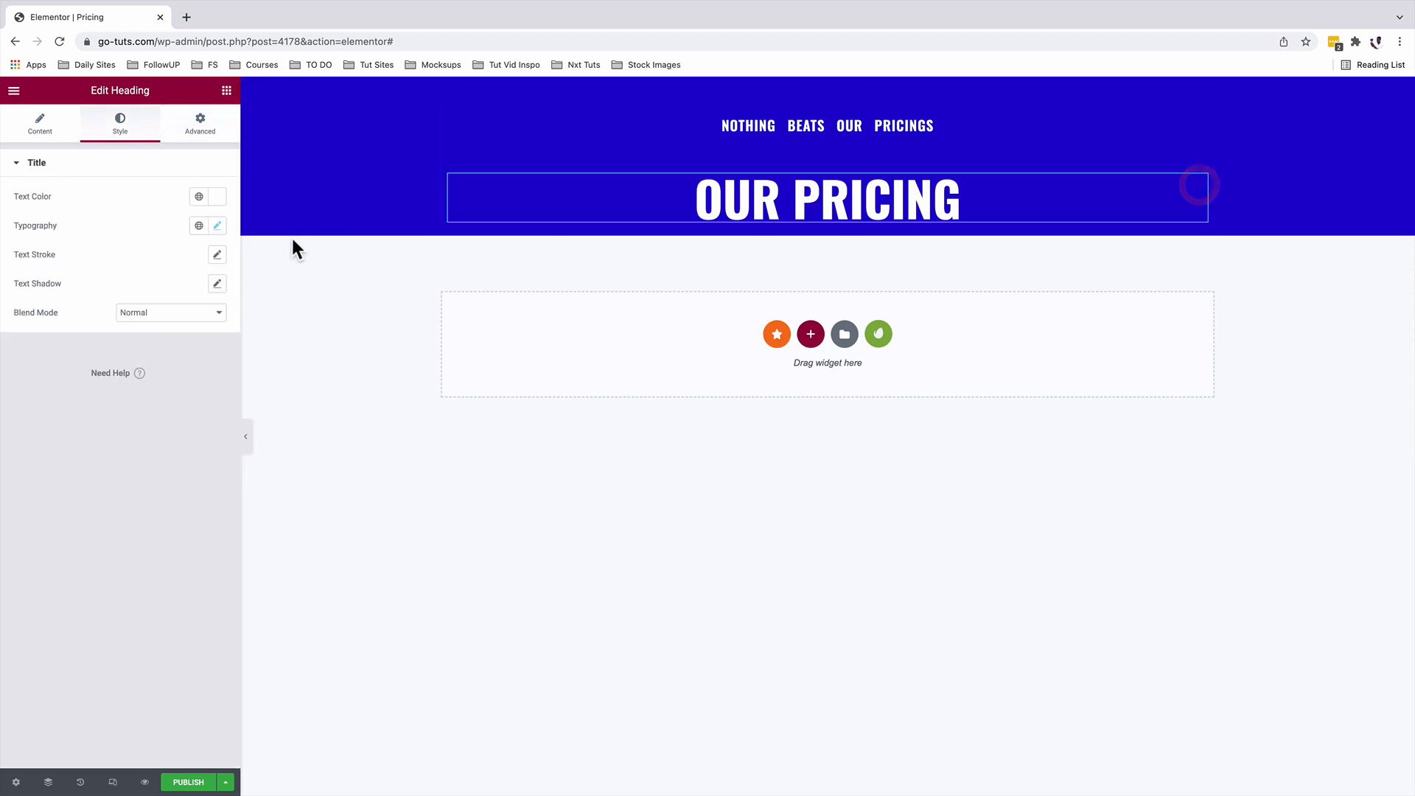
click(202, 131)
click(205, 267)
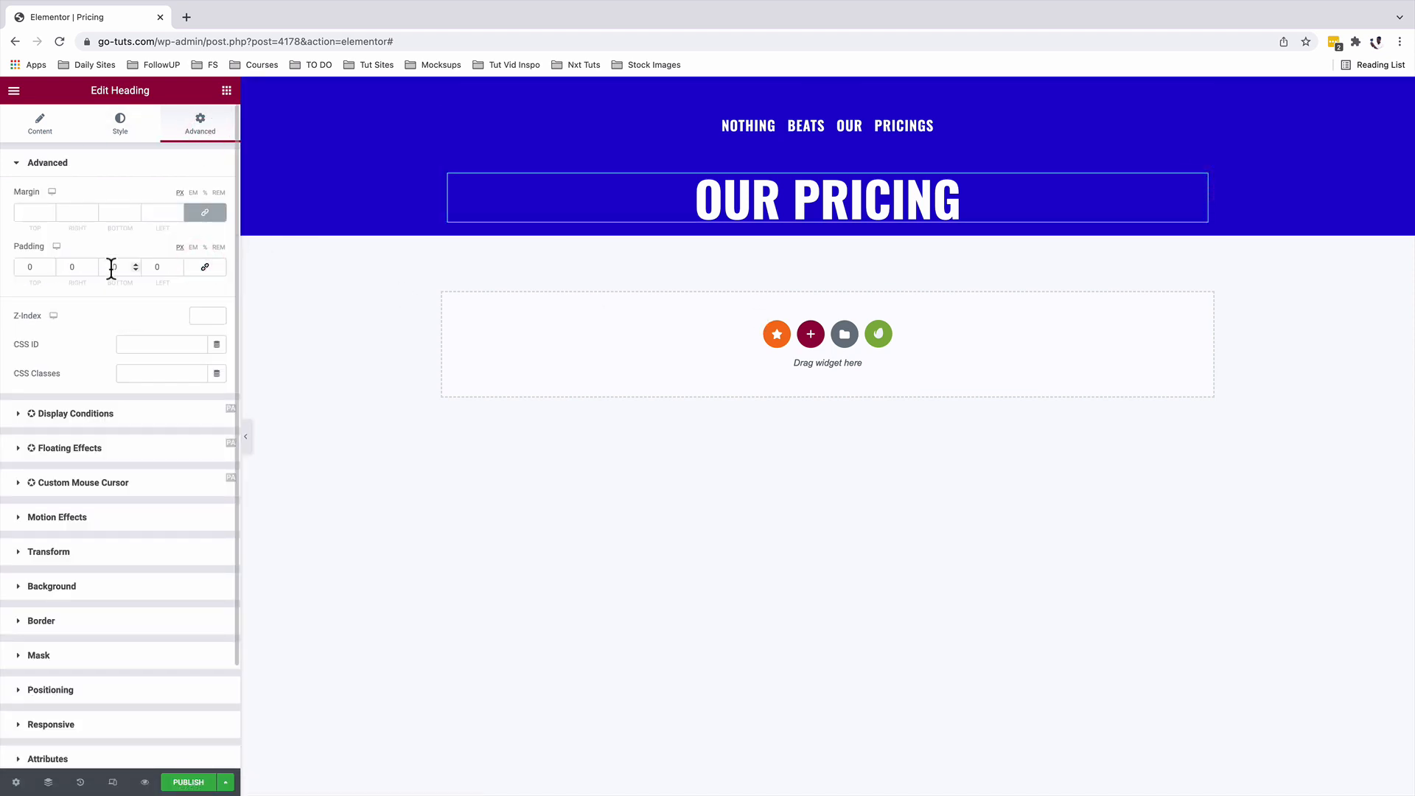
click(111, 269)
text(4)
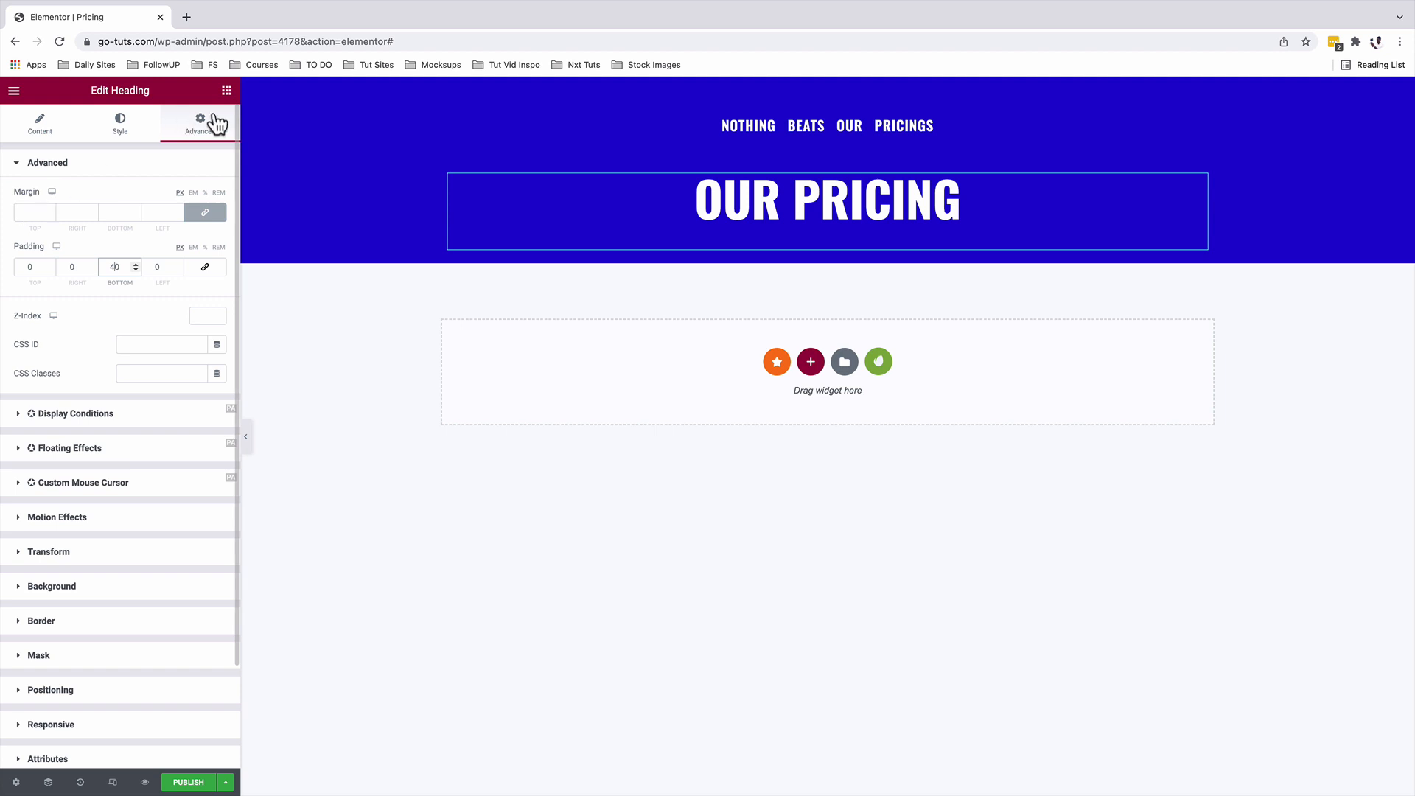
Step: Search the widgets for "pricing" and place a Premium Pricing Table below the "Our Pricing" heading
click(226, 90)
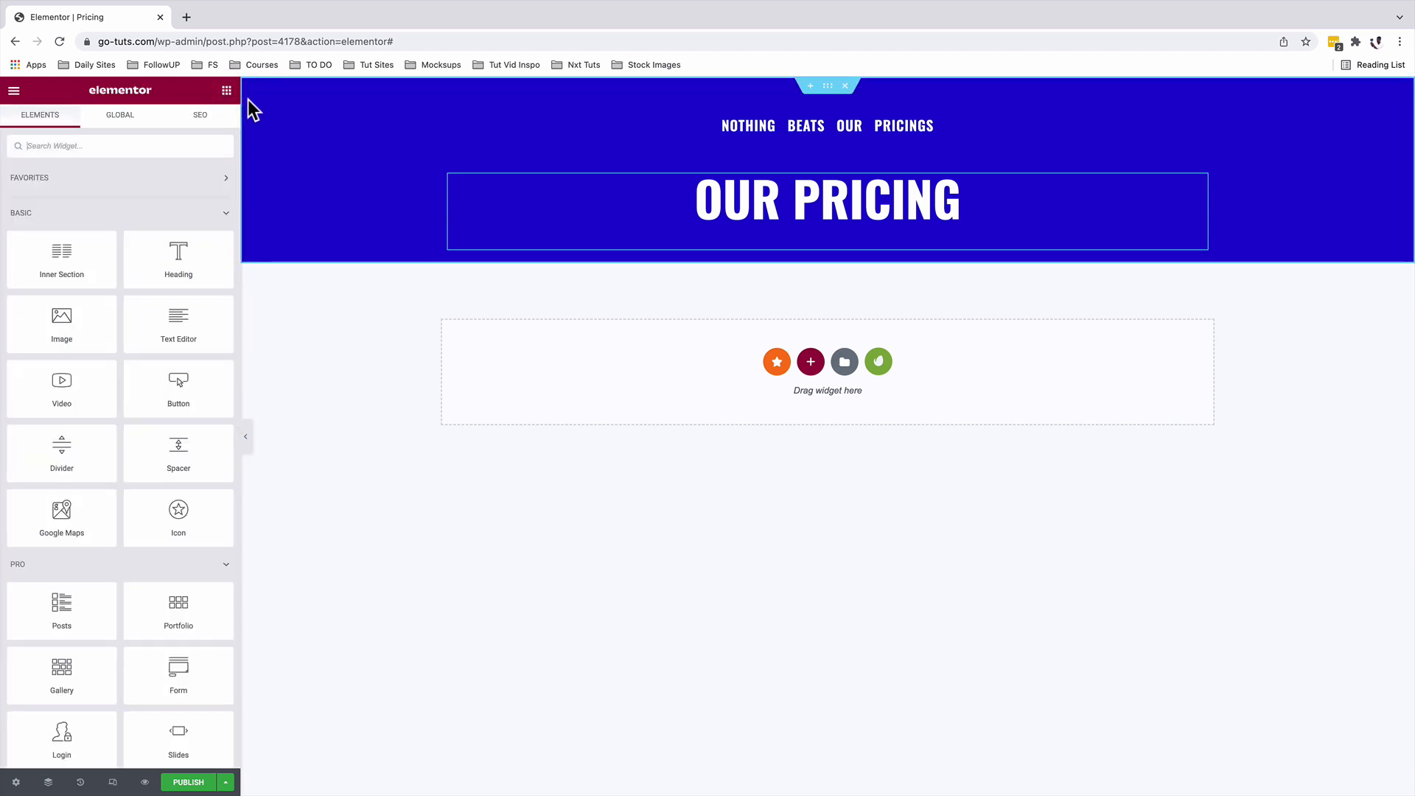
text(pricing)
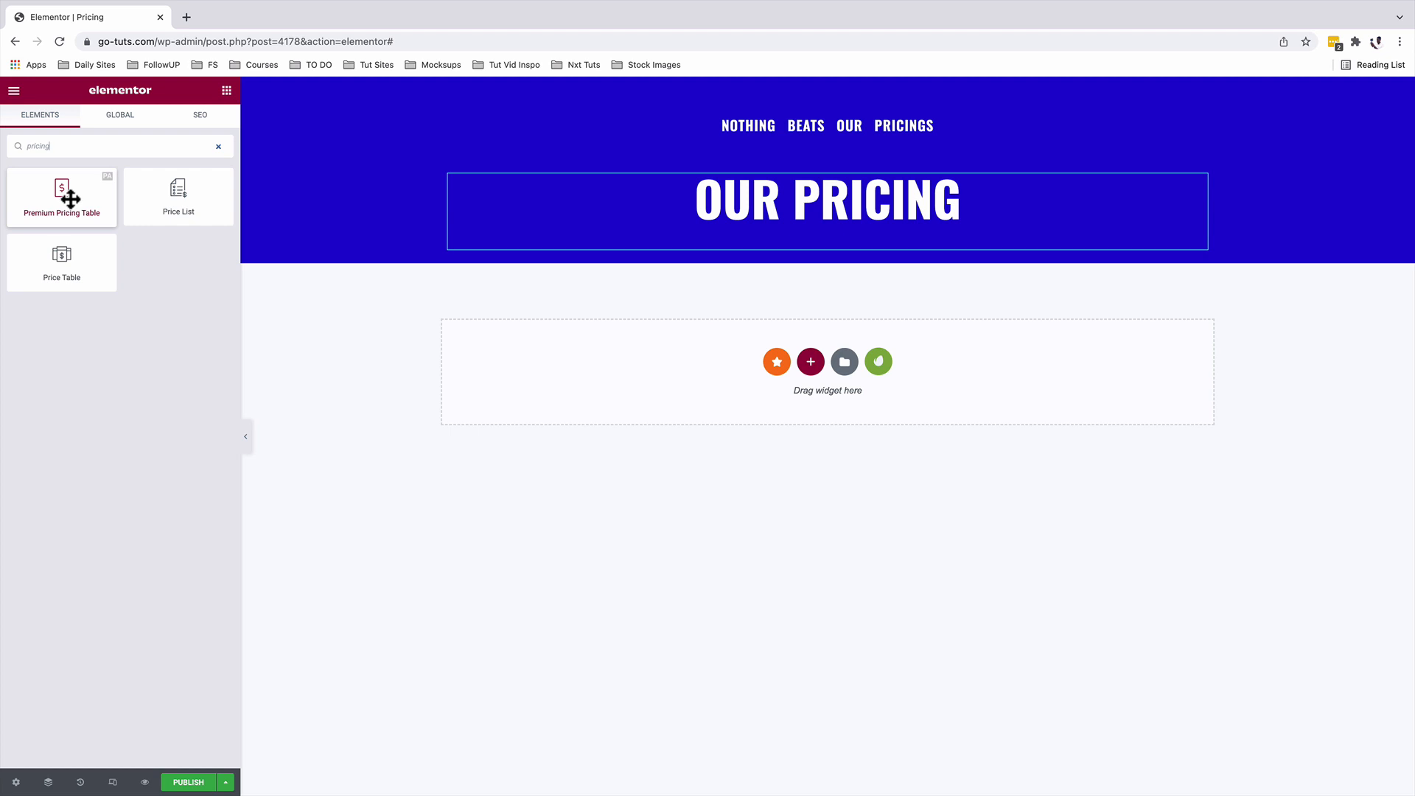
drag(61, 198, 750, 247)
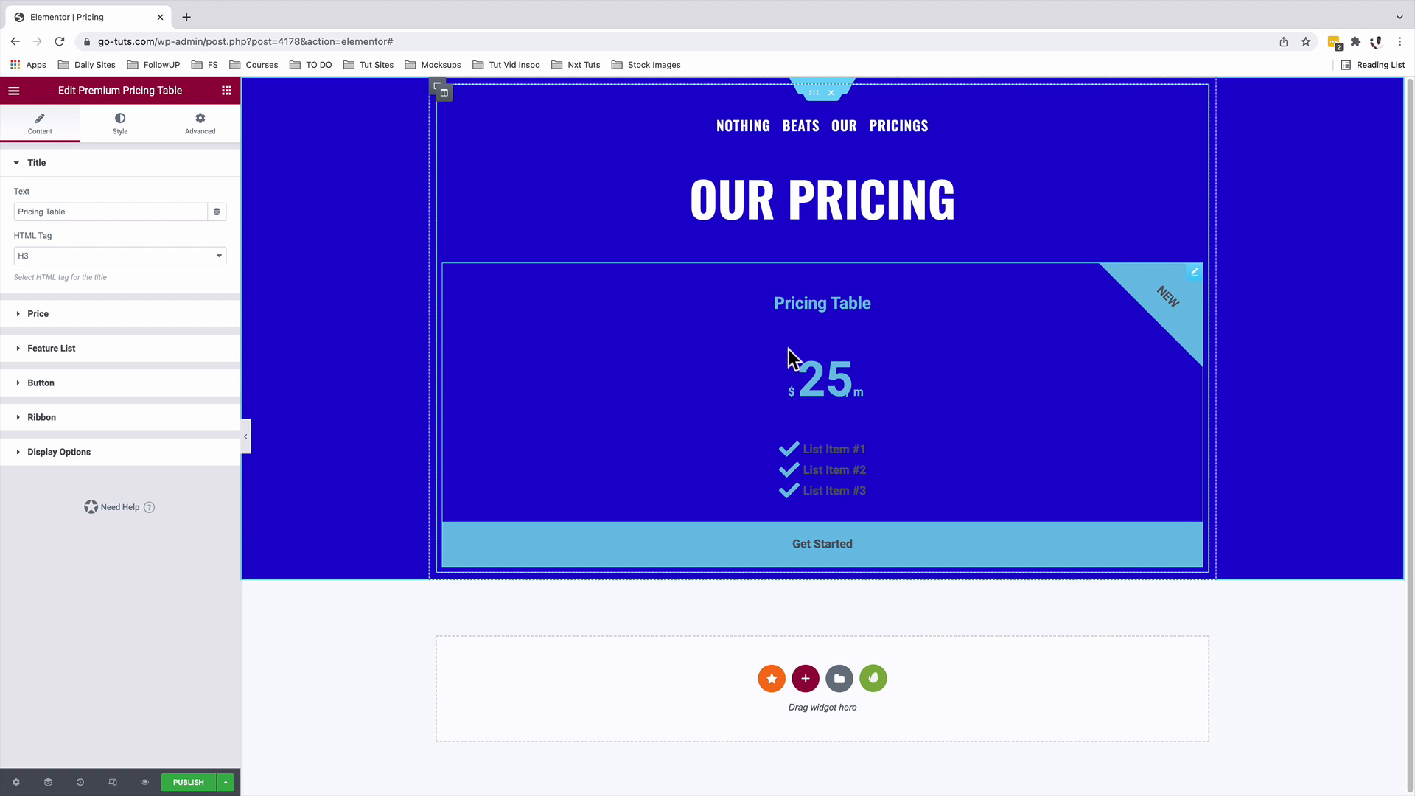
Step: Use the Finder to look up "plugins" and switch to the site's Plugins page in a new browser tab
key(super+e)
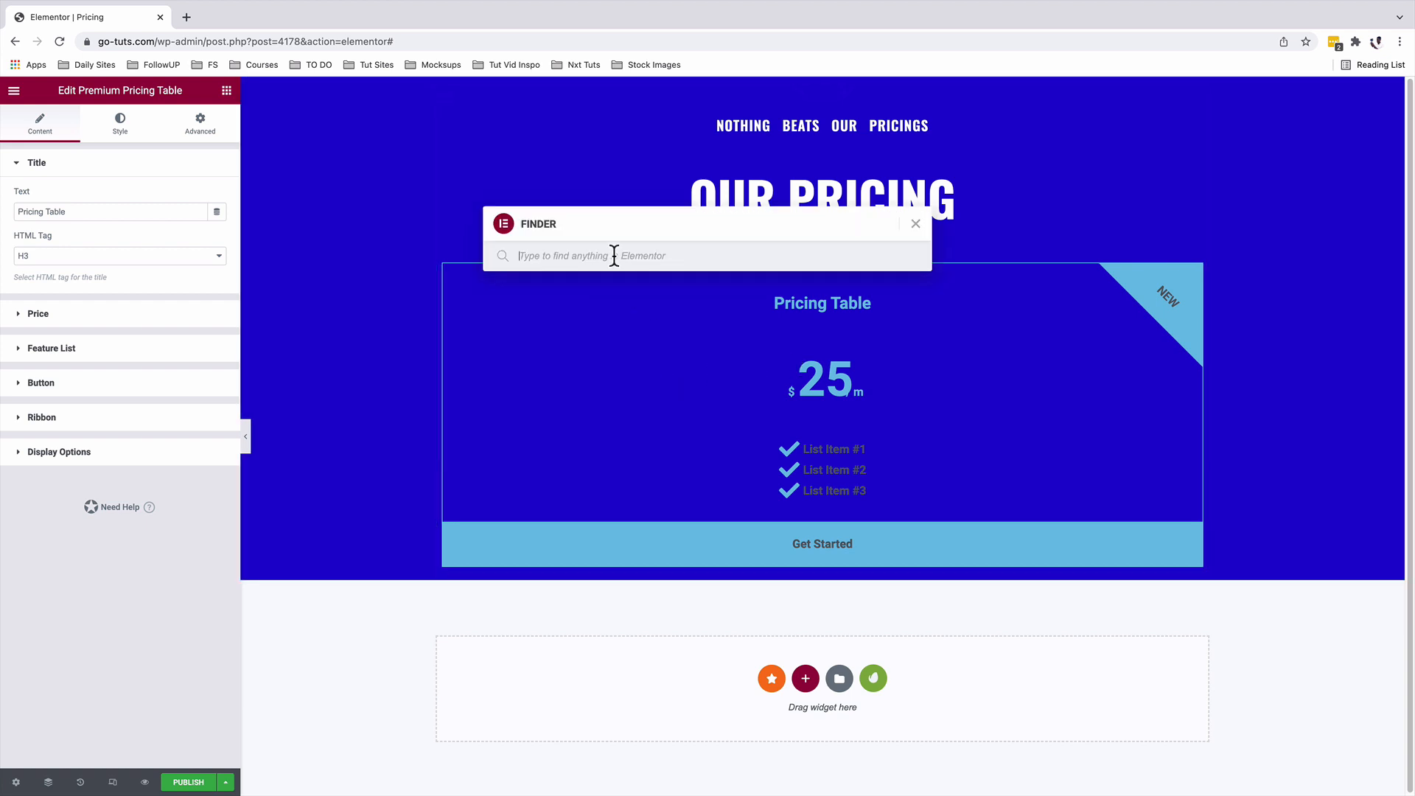
text(plugins)
key(Return)
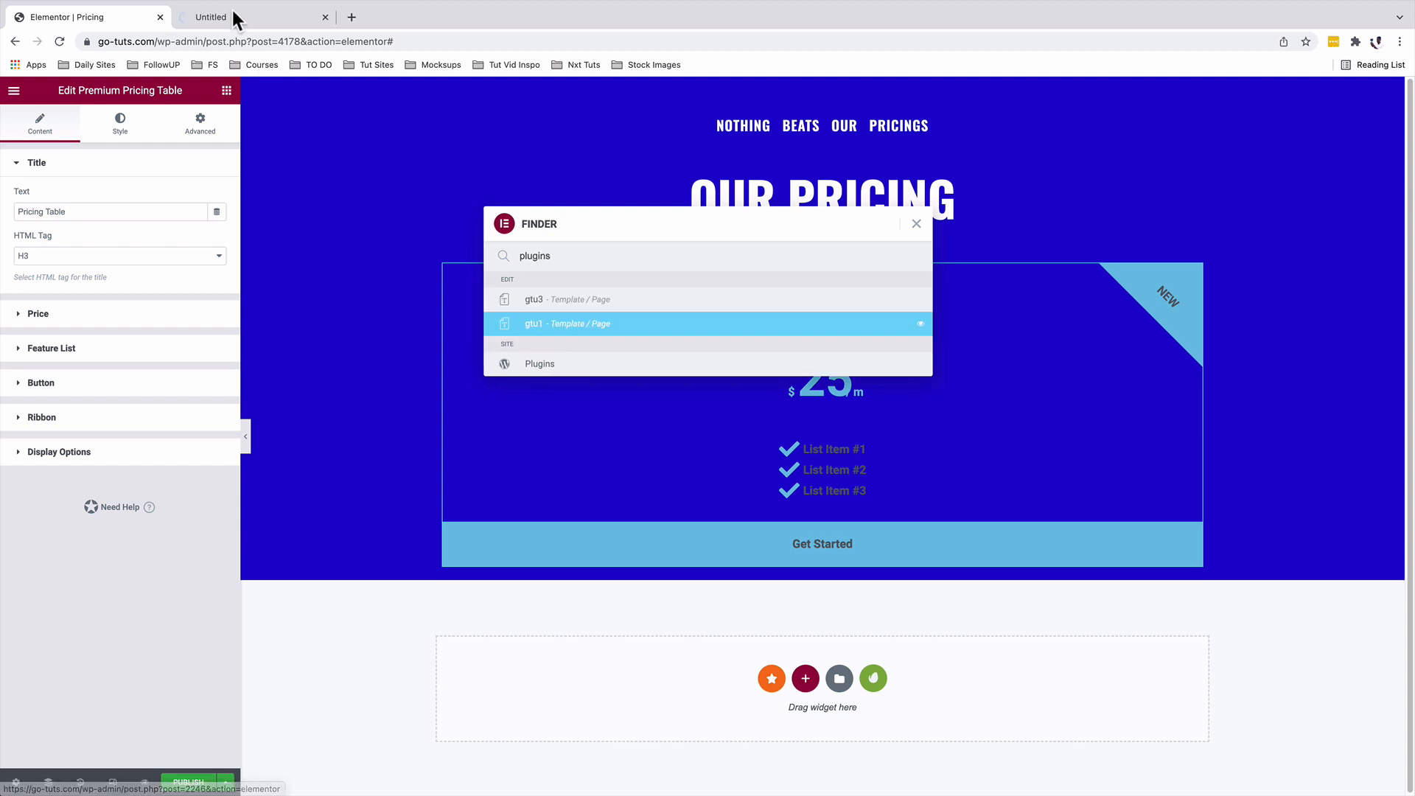
click(232, 16)
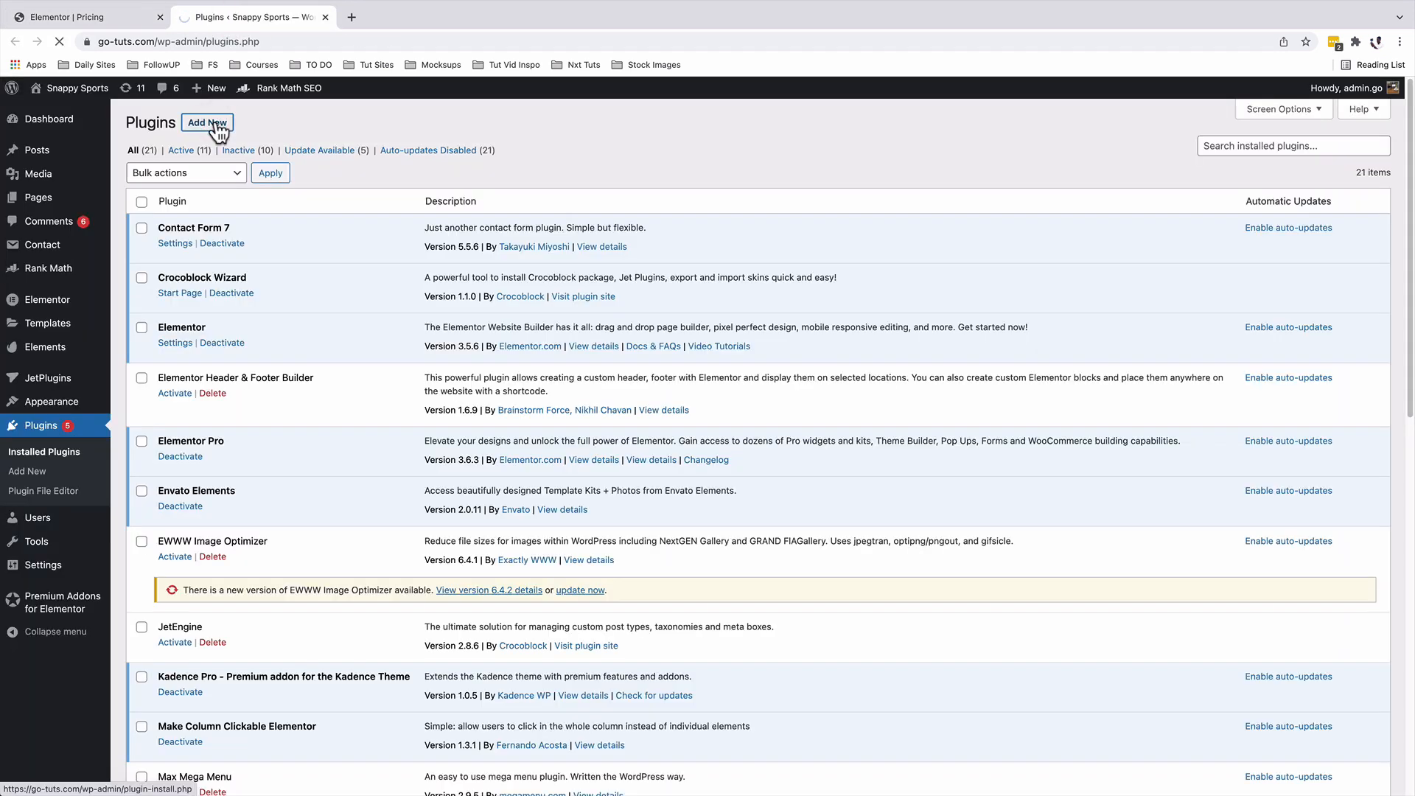
Step: Search the plugins available for installation for "premium addons" and update Premium Addons for Elementor
click(219, 130)
click(1254, 162)
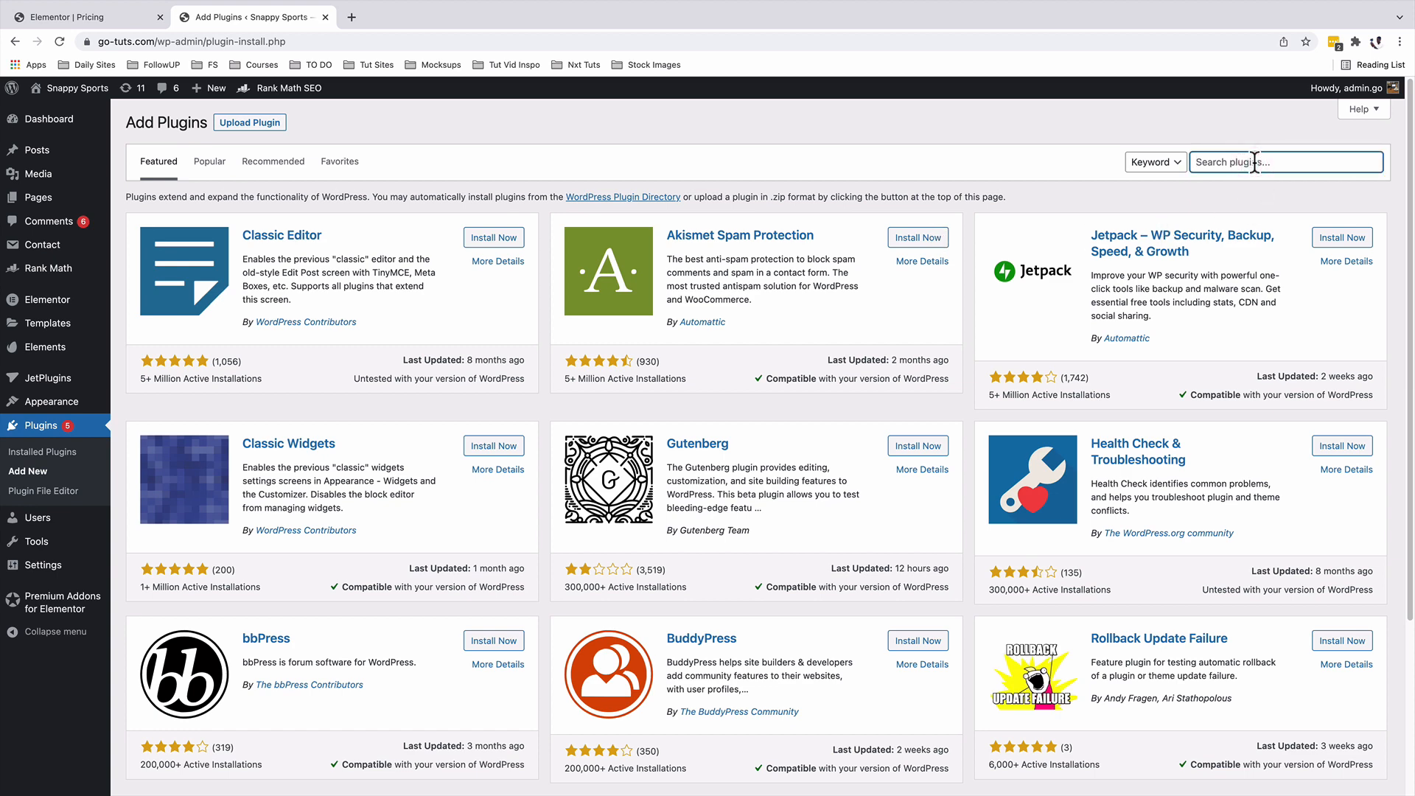
text(premium addons)
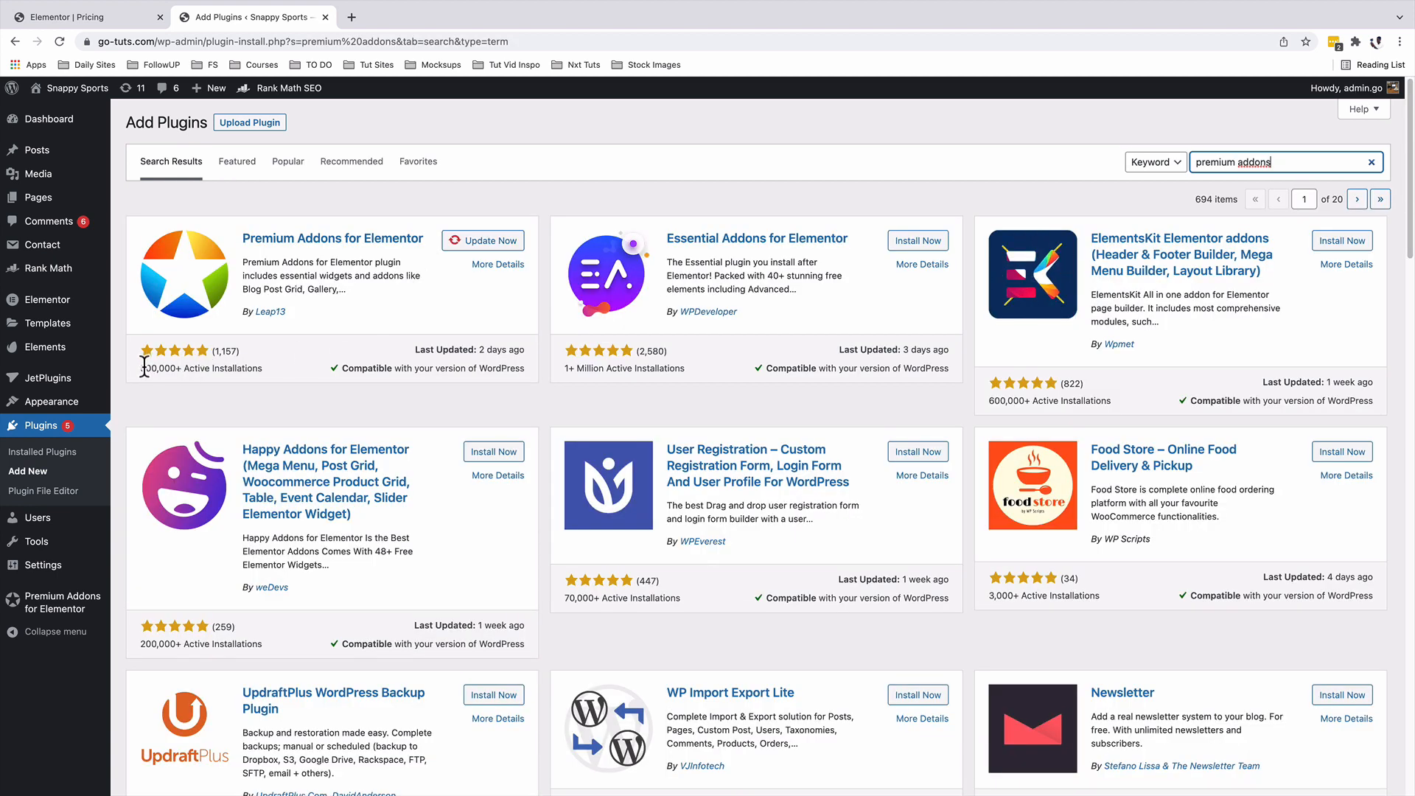
click(506, 248)
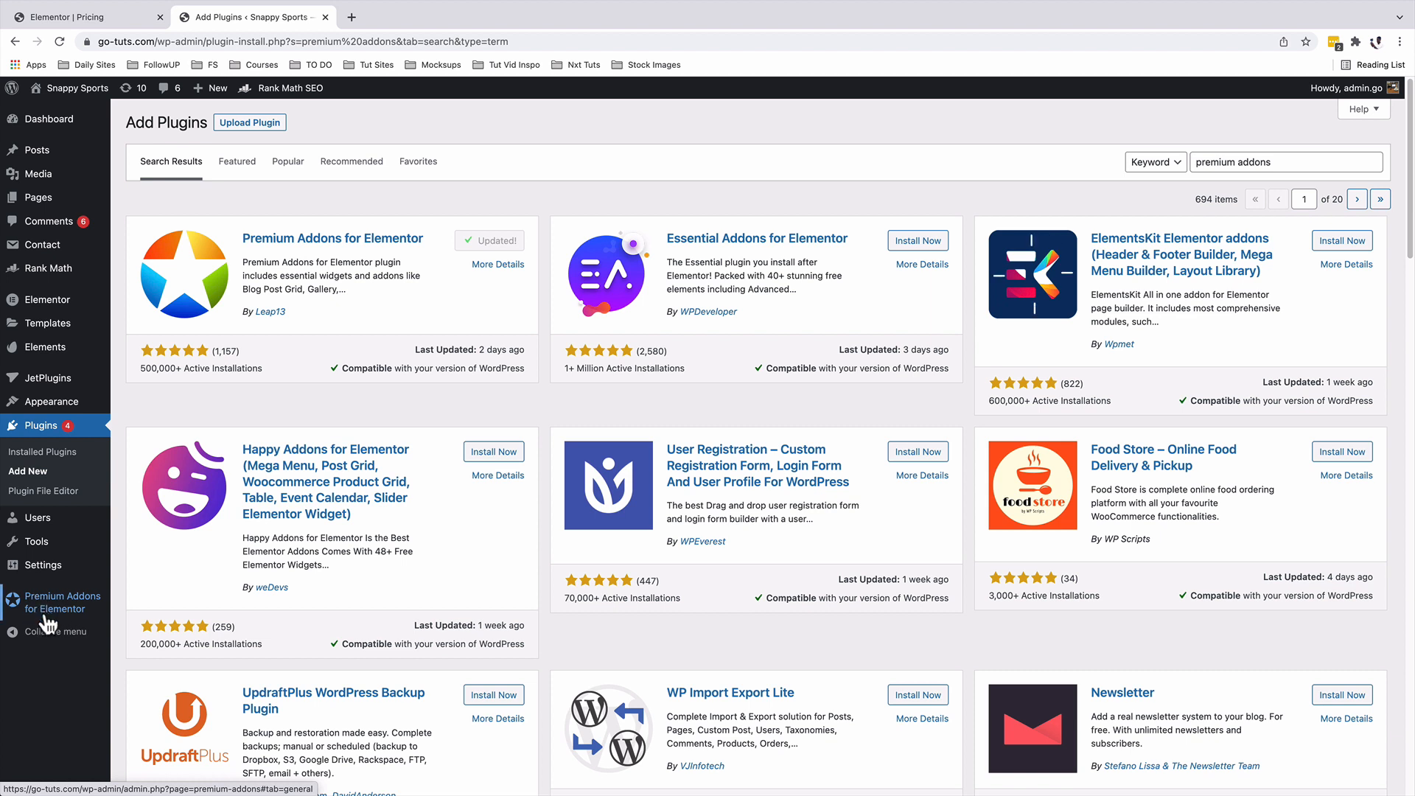
Step: Open the Premium Addons Widgets & Add-ons settings and toggle the Pricing Table widget off and back on
mouse_move(53, 616)
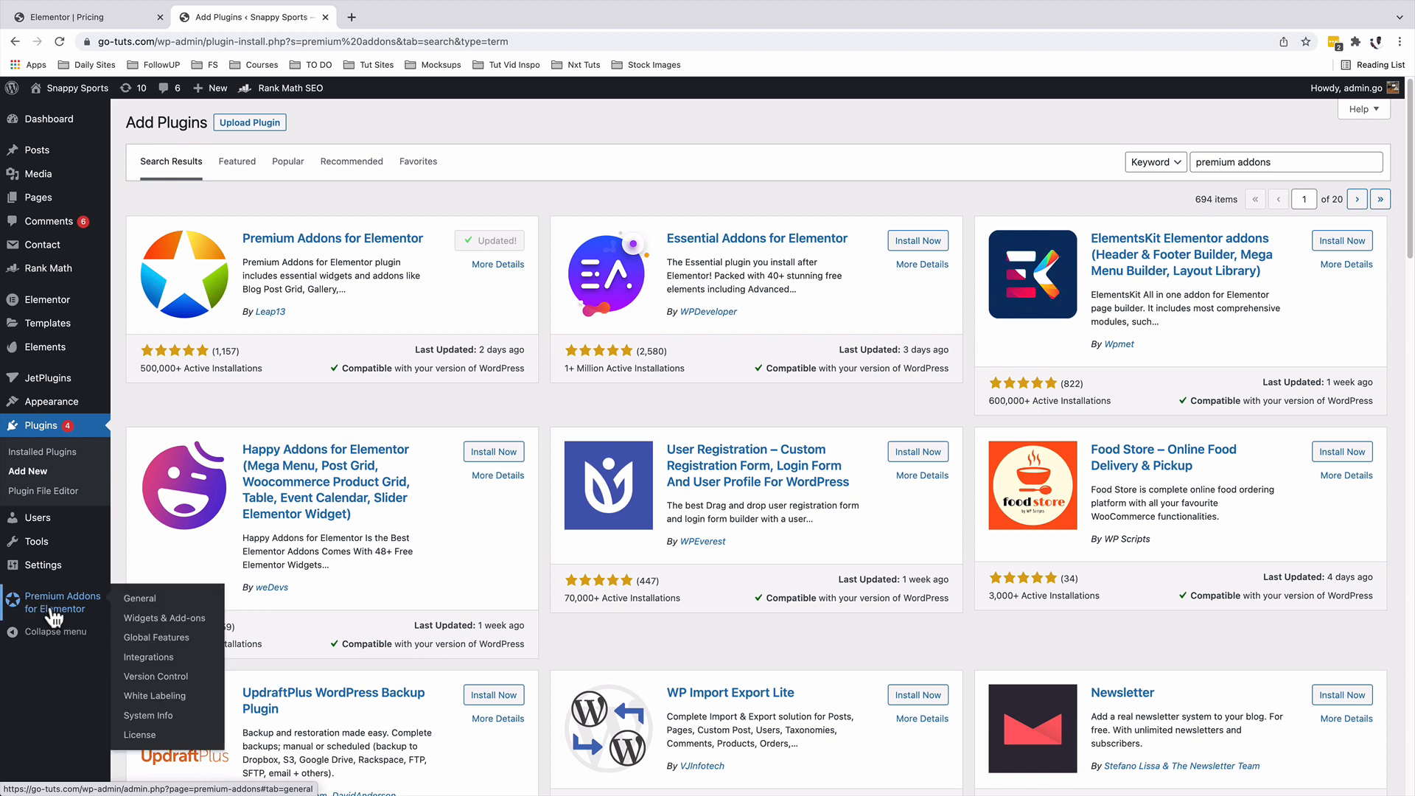
click(169, 626)
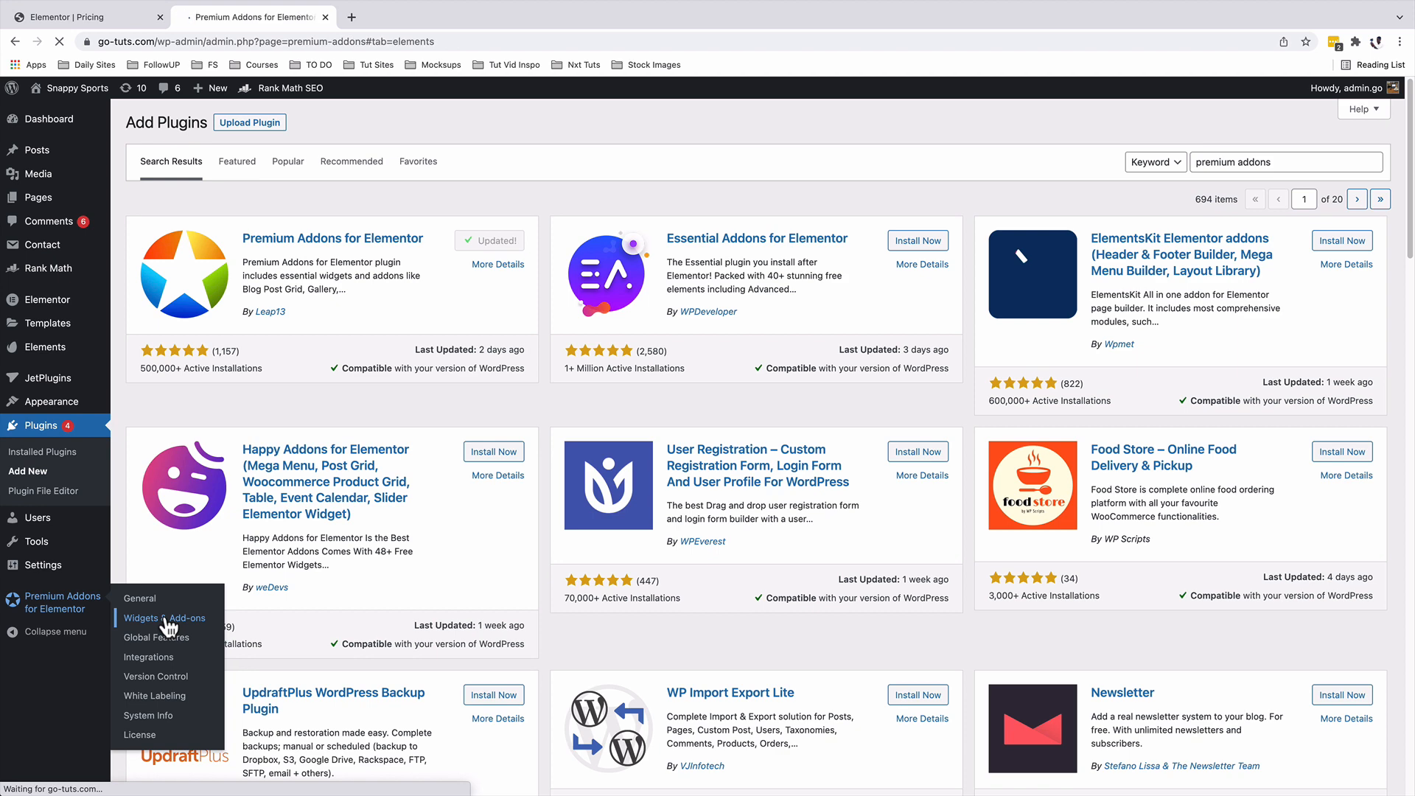
scroll(436, 541, down, 20)
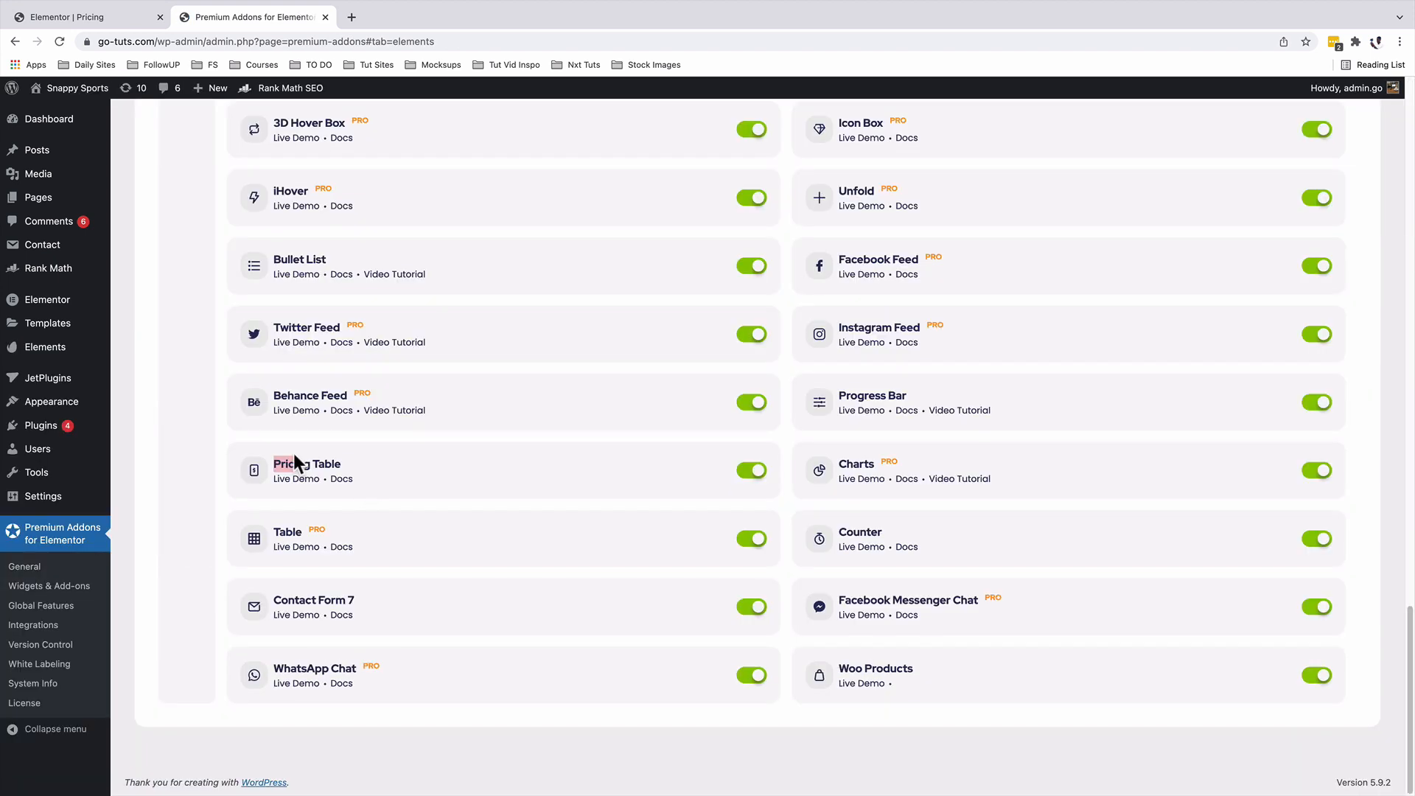
click(744, 476)
click(760, 478)
Step: Turn all Premium Addons widgets off and back on with the Master Switch, looking through the widget list
scroll(755, 509, up, 15)
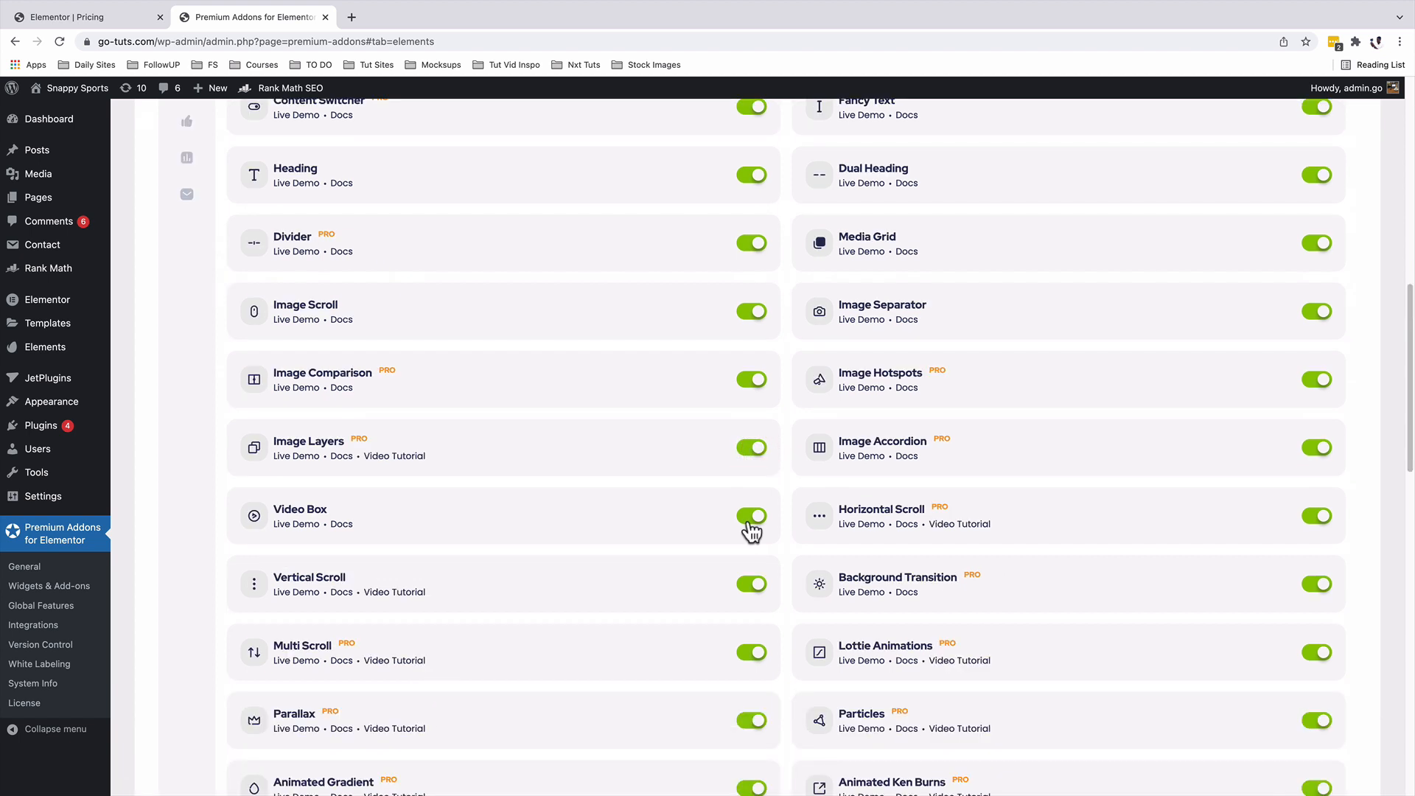
scroll(748, 527, up, 10)
scroll(946, 470, down, 5)
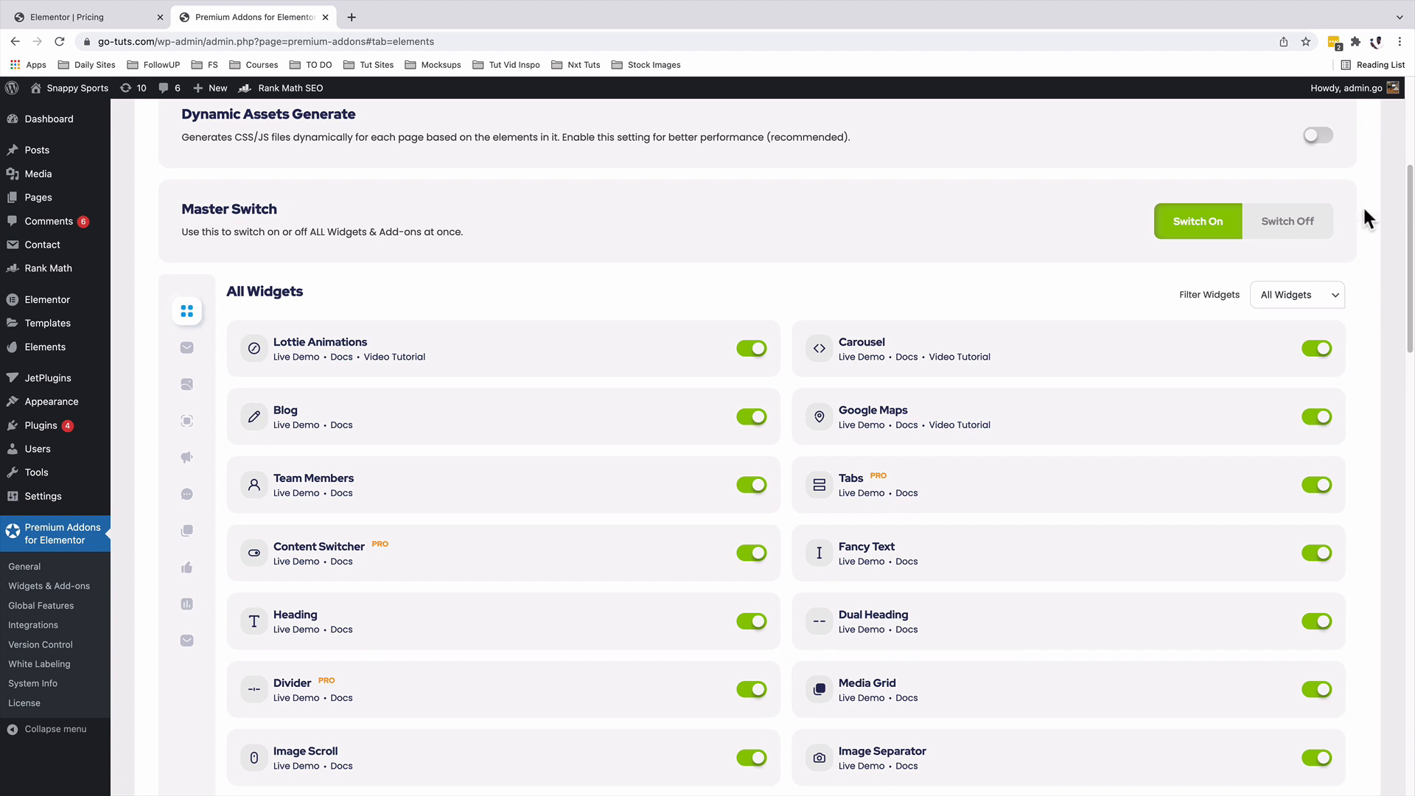
click(1269, 228)
scroll(804, 479, down, 10)
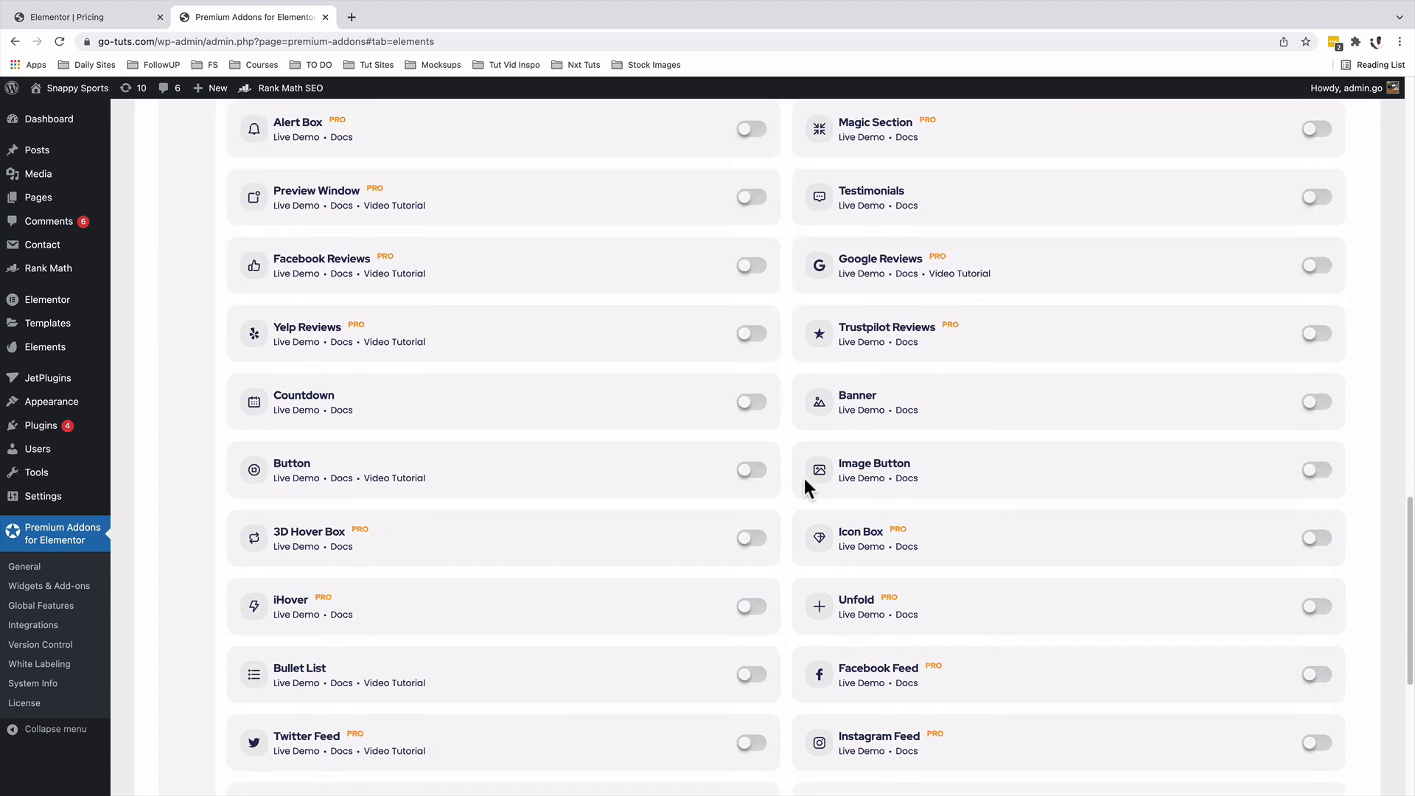
scroll(803, 479, down, 5)
scroll(804, 479, up, 2)
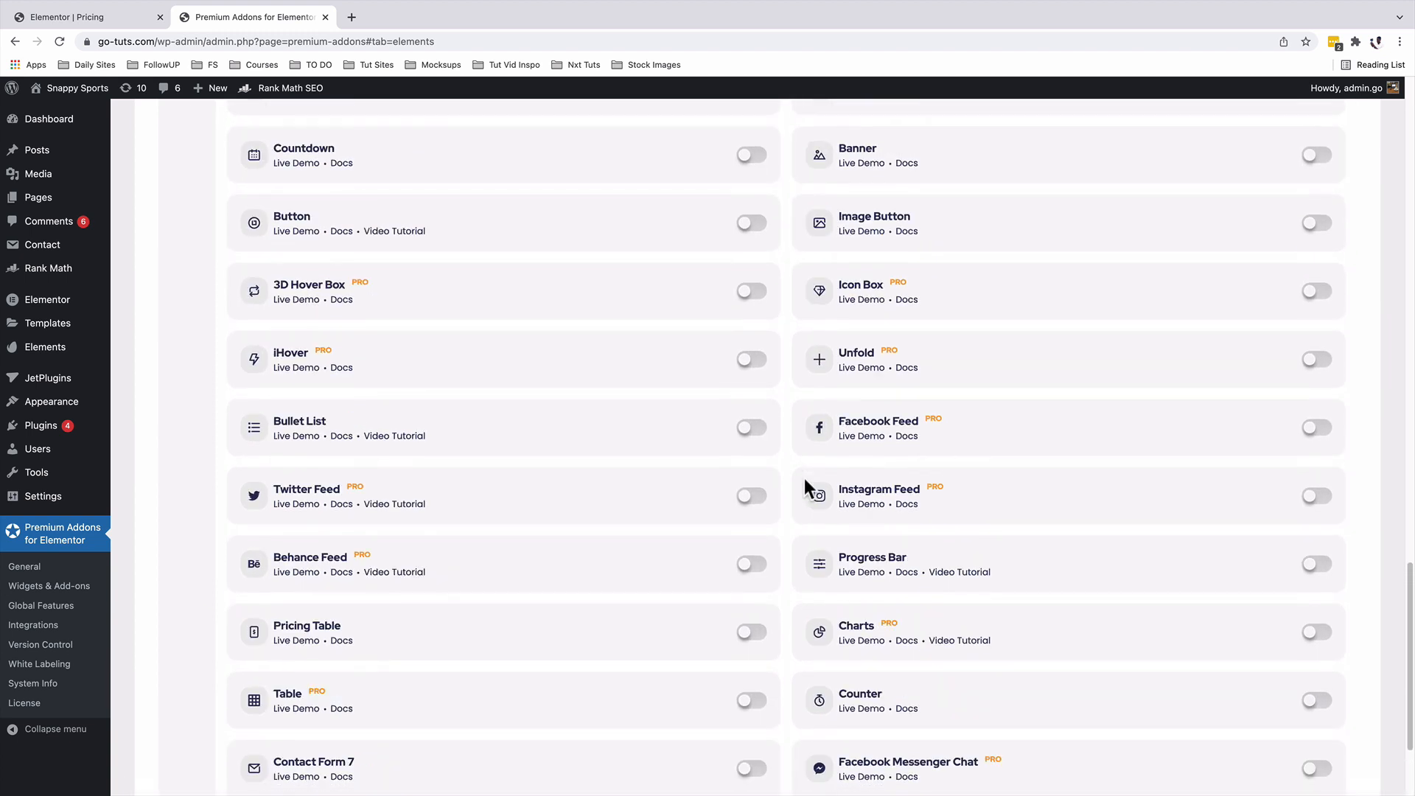
scroll(803, 479, up, 4)
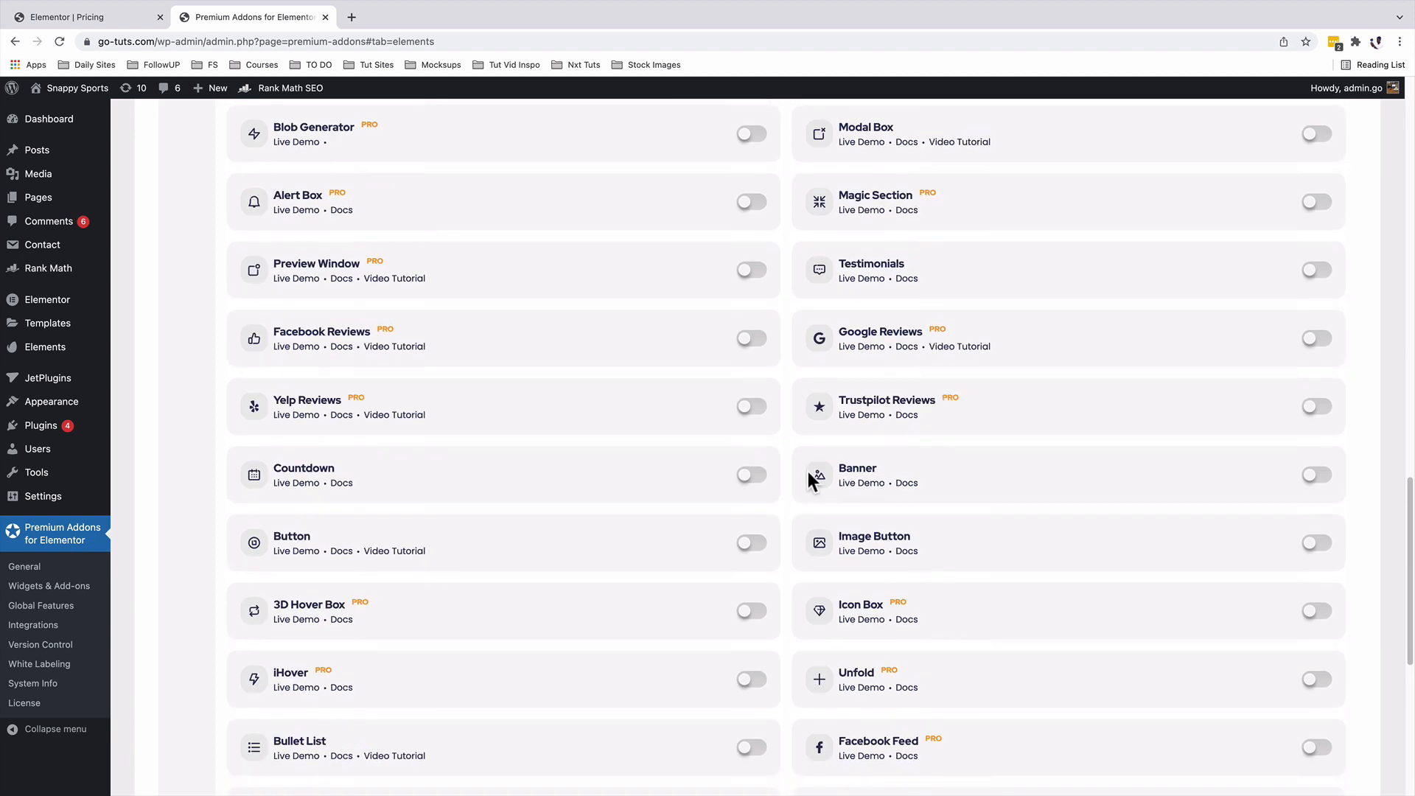
scroll(737, 483, down, 6)
scroll(748, 479, up, 20)
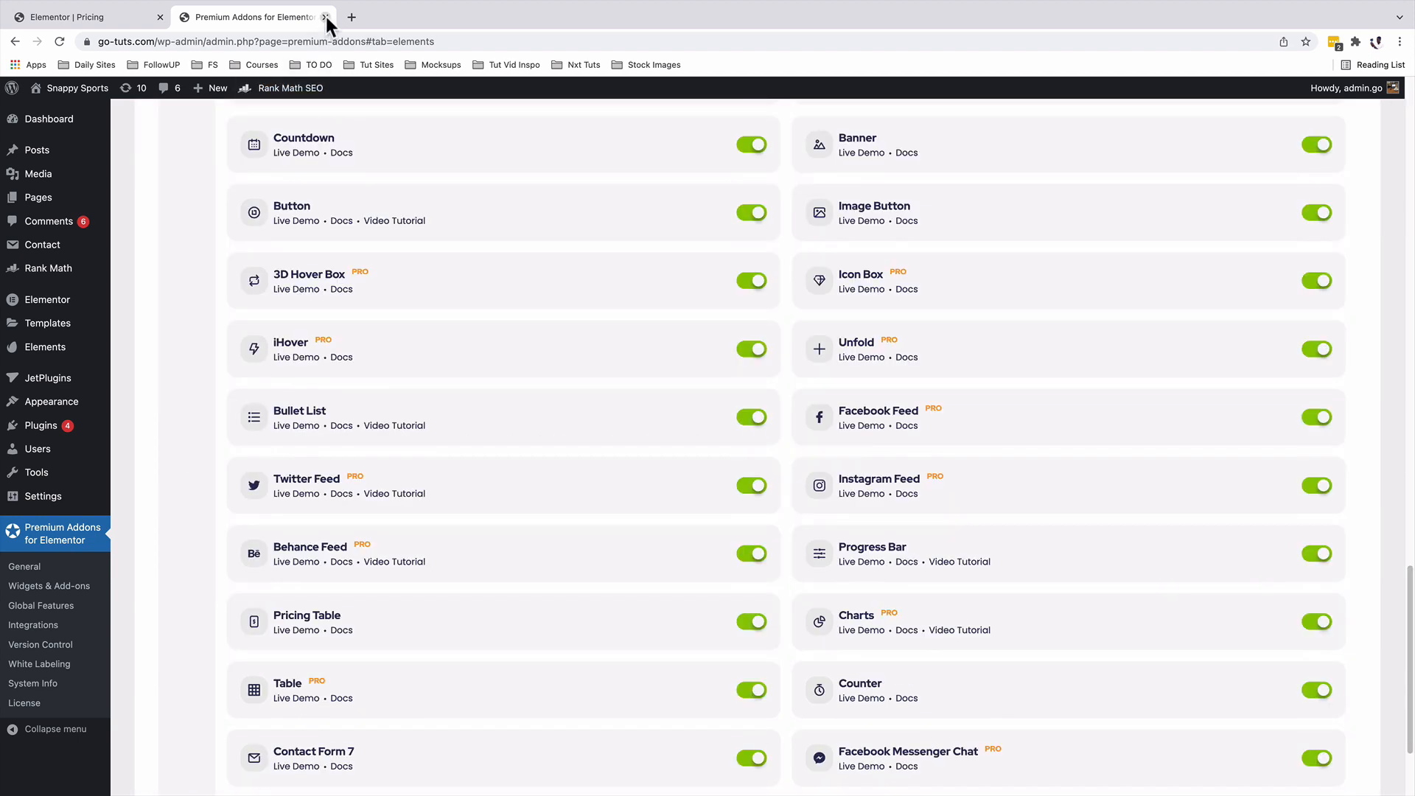
Step: Return to the Elementor page editor, duplicate the inner section with the headings and pricing table, and delete the upper copy's pricing table
click(326, 16)
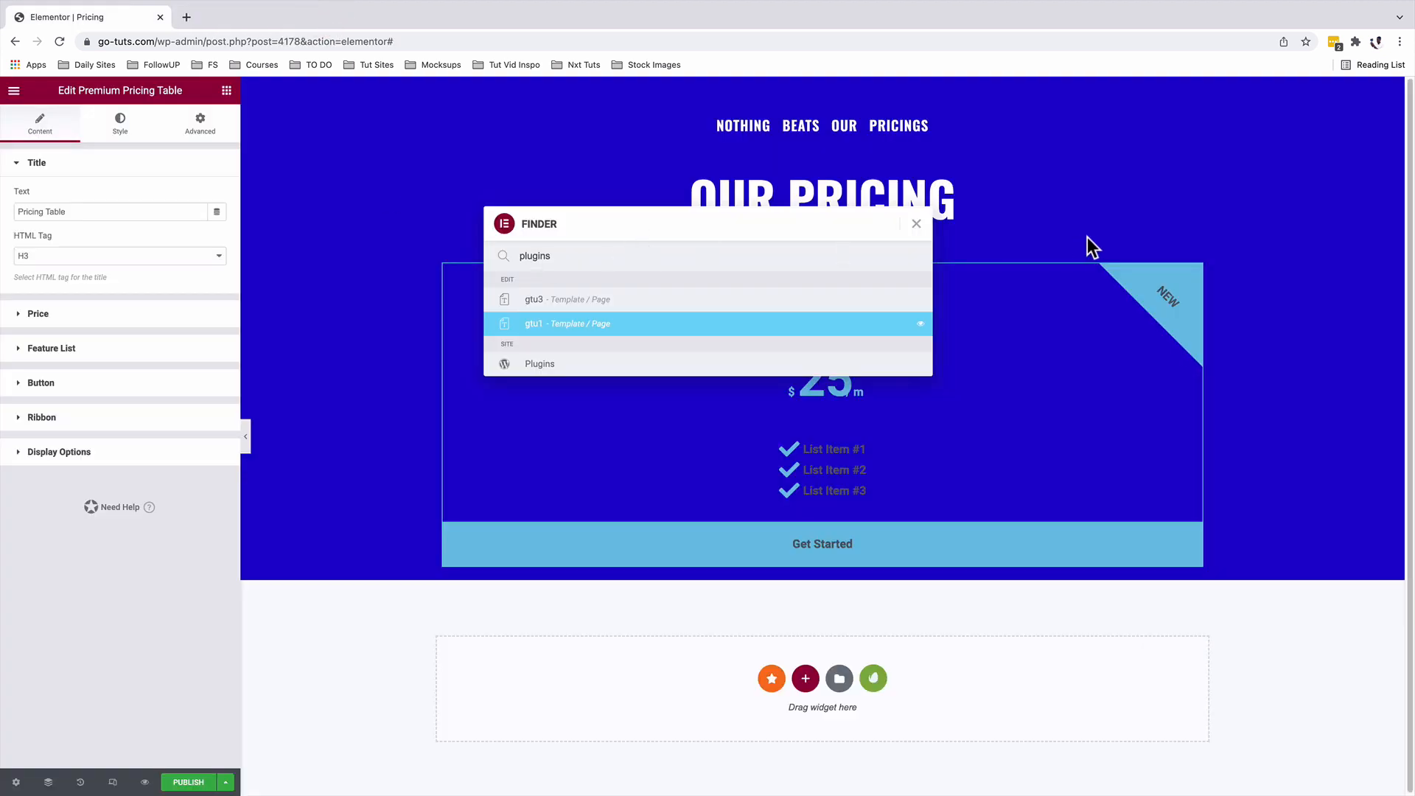
click(916, 225)
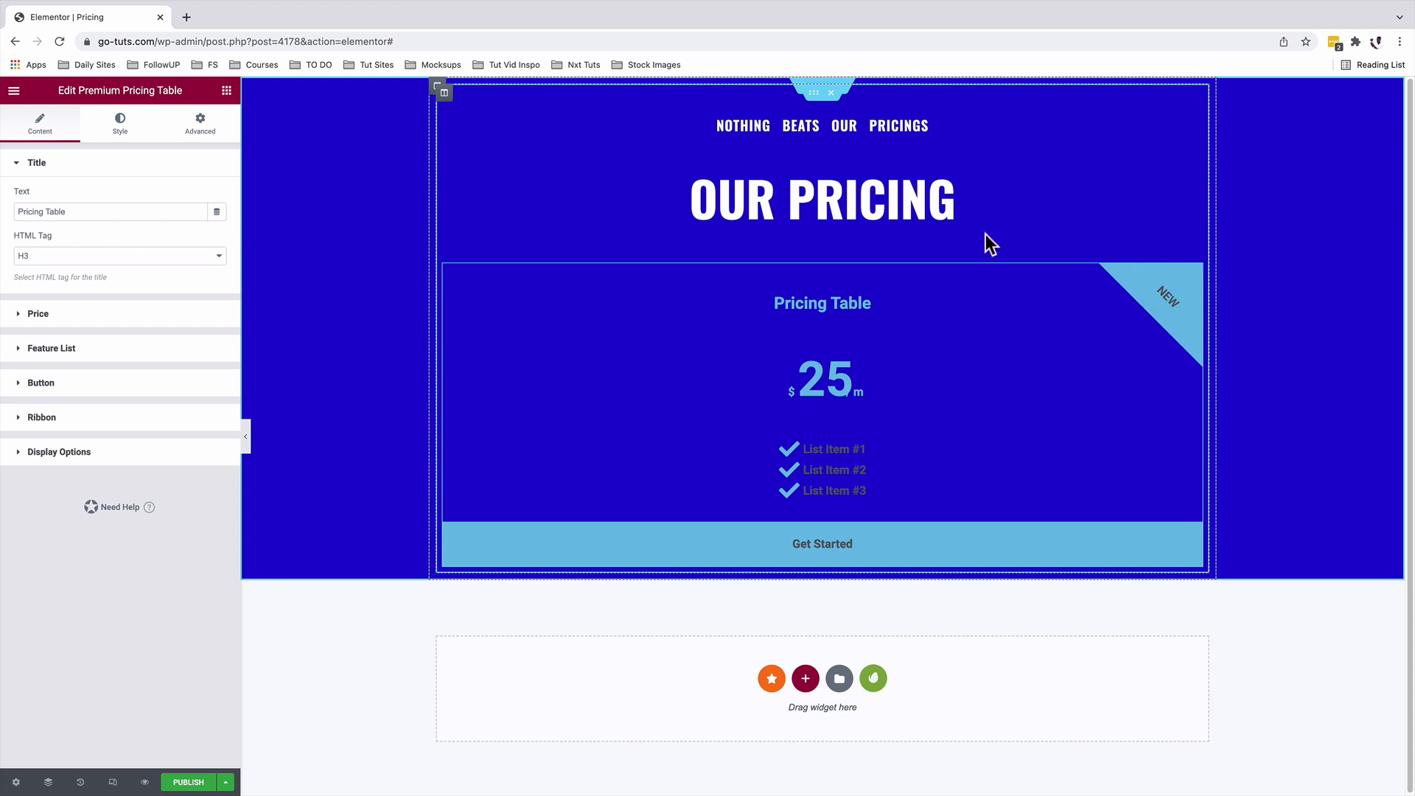
right_click(815, 103)
click(833, 127)
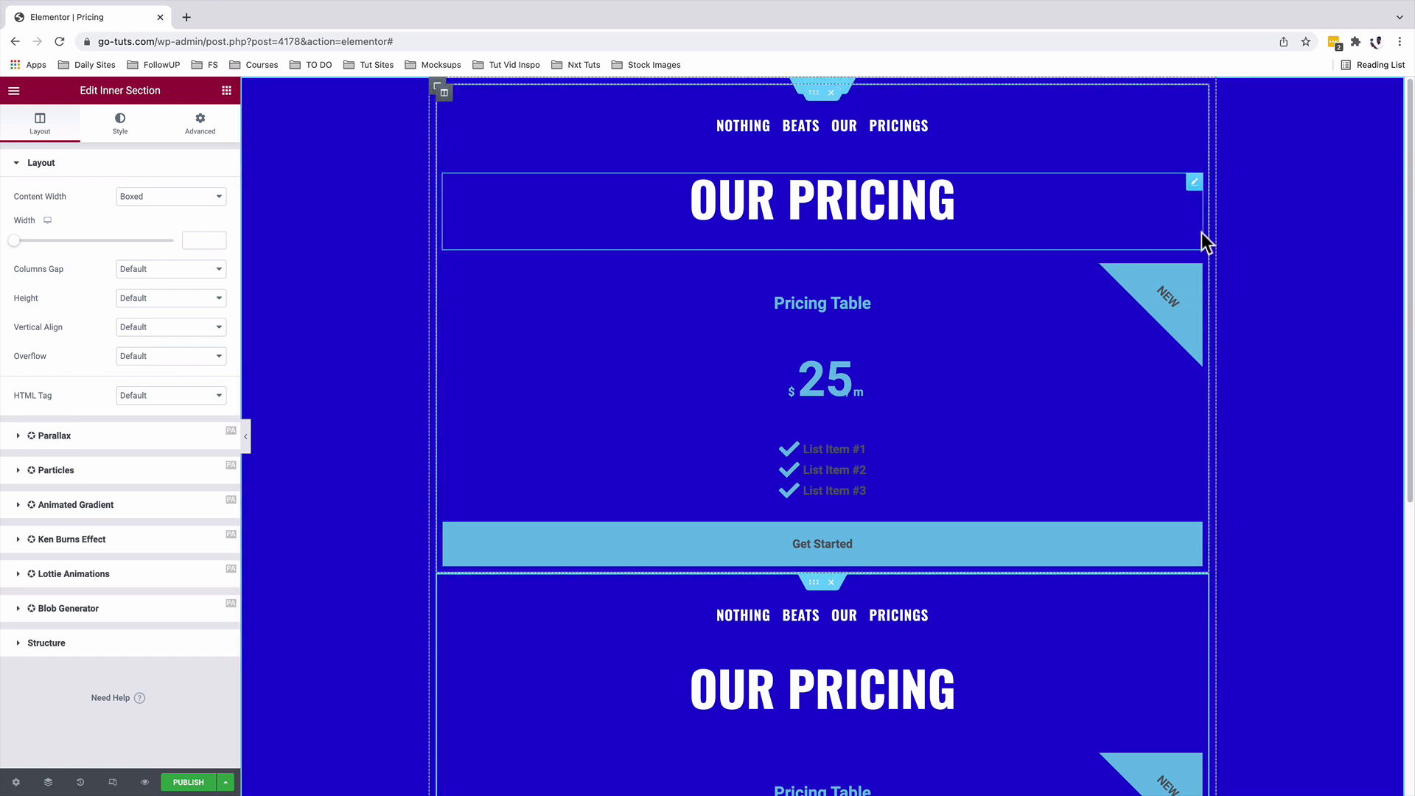
right_click(1193, 273)
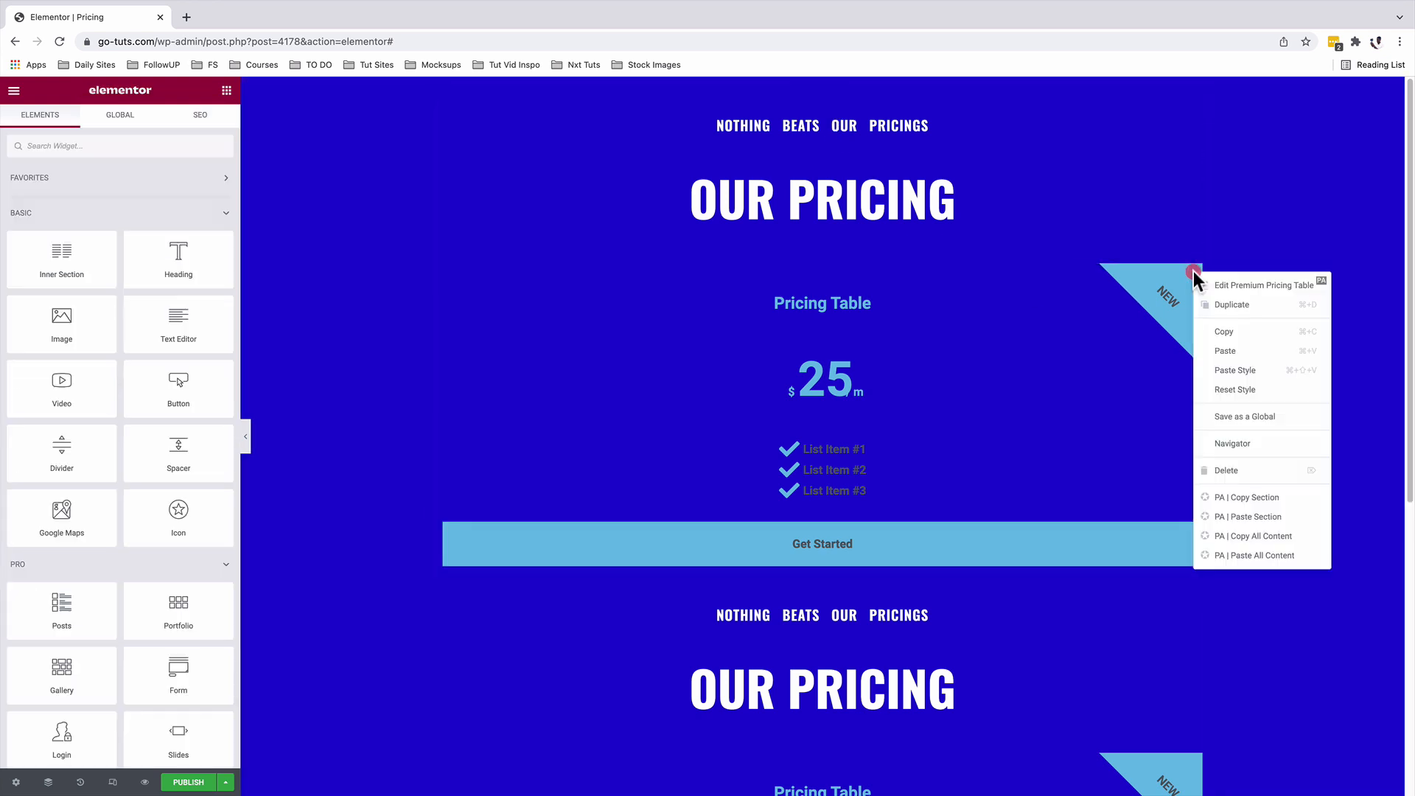
click(1226, 472)
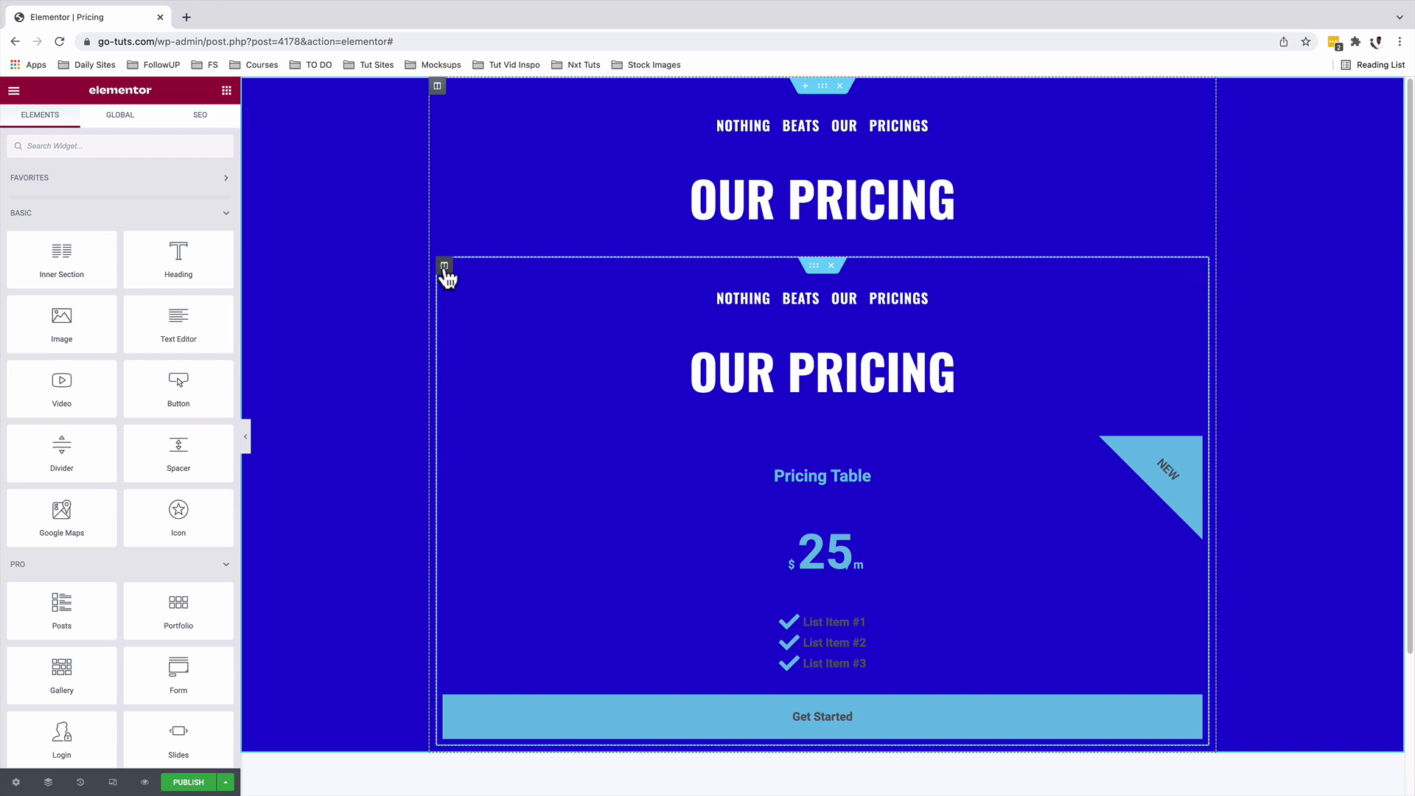
Step: Duplicate the lower inner section's column twice to make three columns
click(444, 267)
right_click(445, 272)
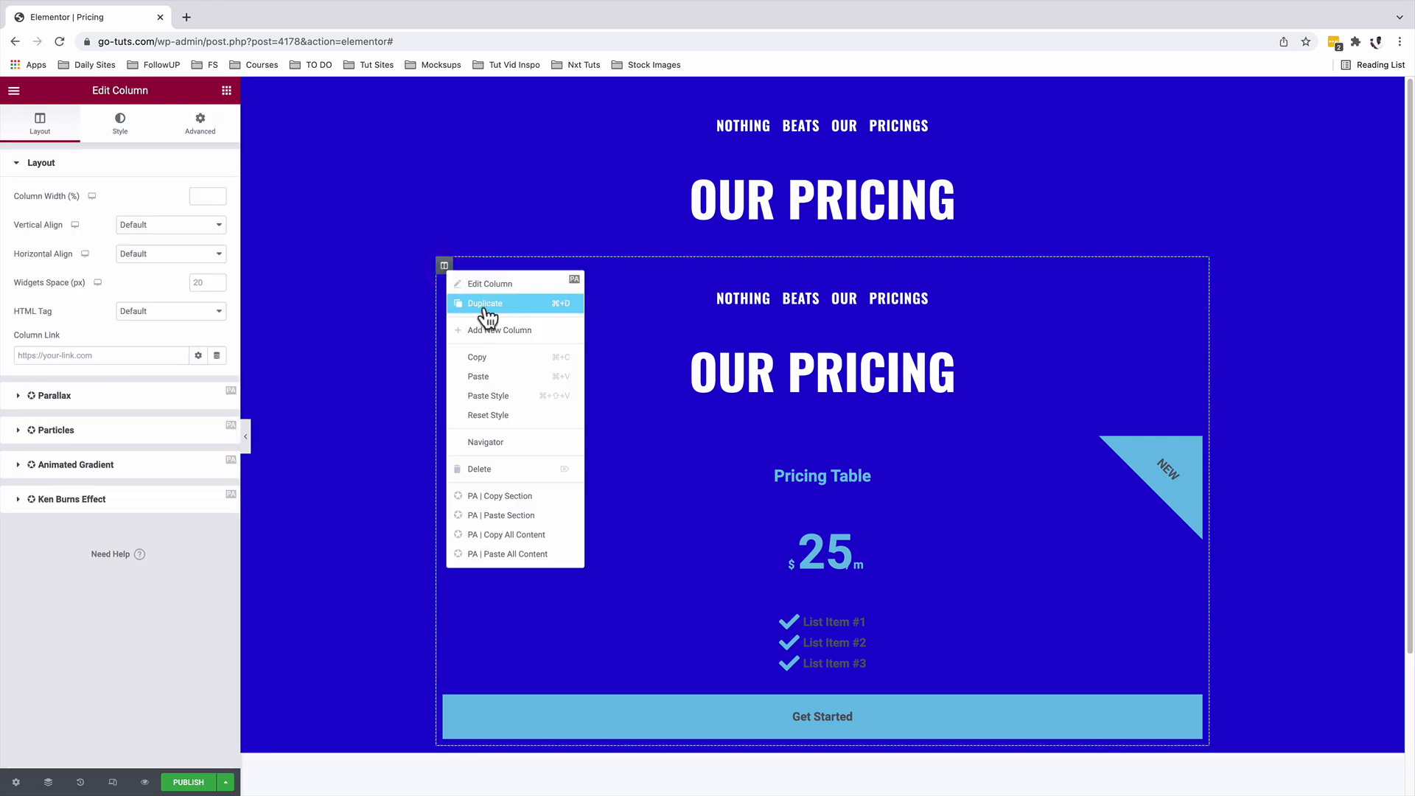
click(485, 306)
right_click(445, 269)
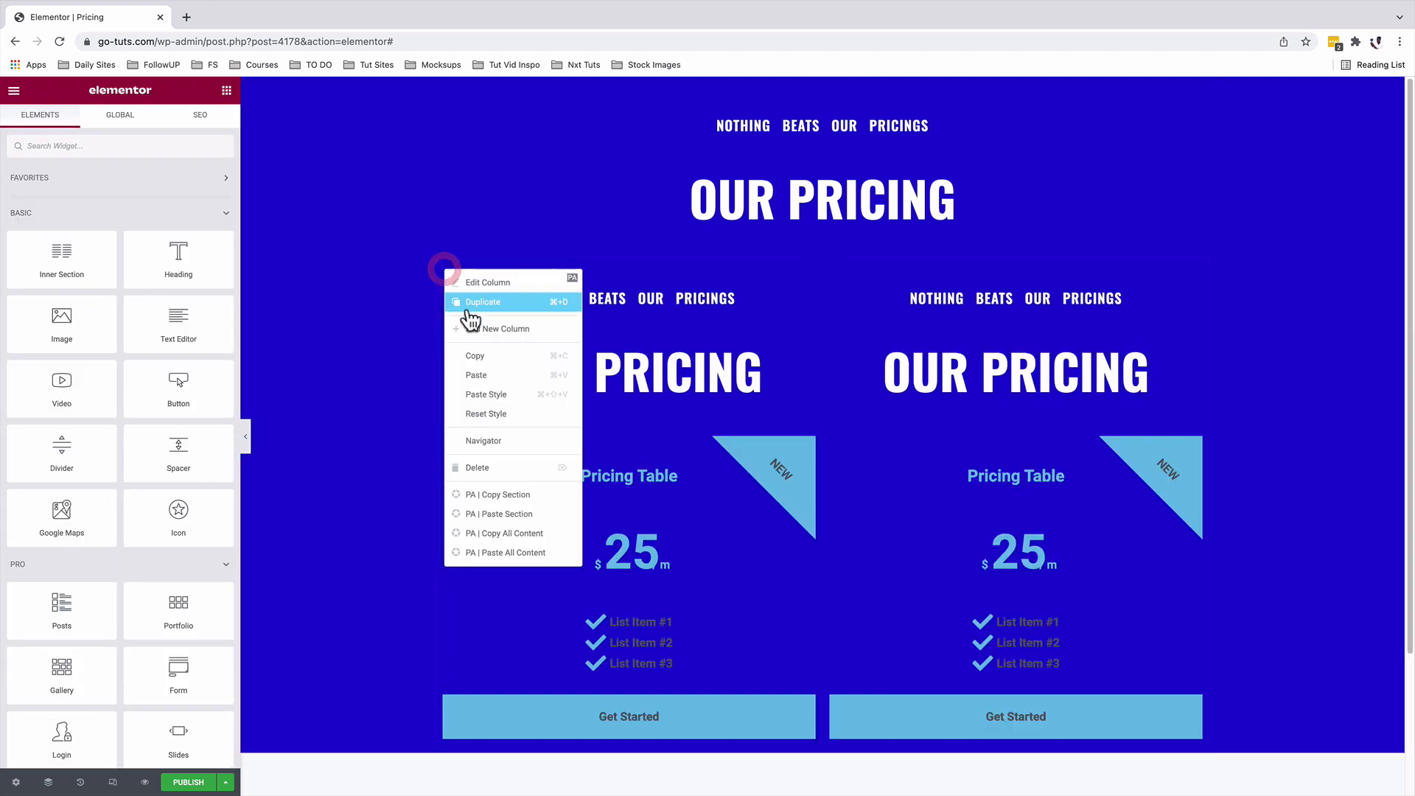
click(475, 304)
Step: Delete both headings and the pricing table together from the third column of the lower inner section
scroll(737, 332, down, 1)
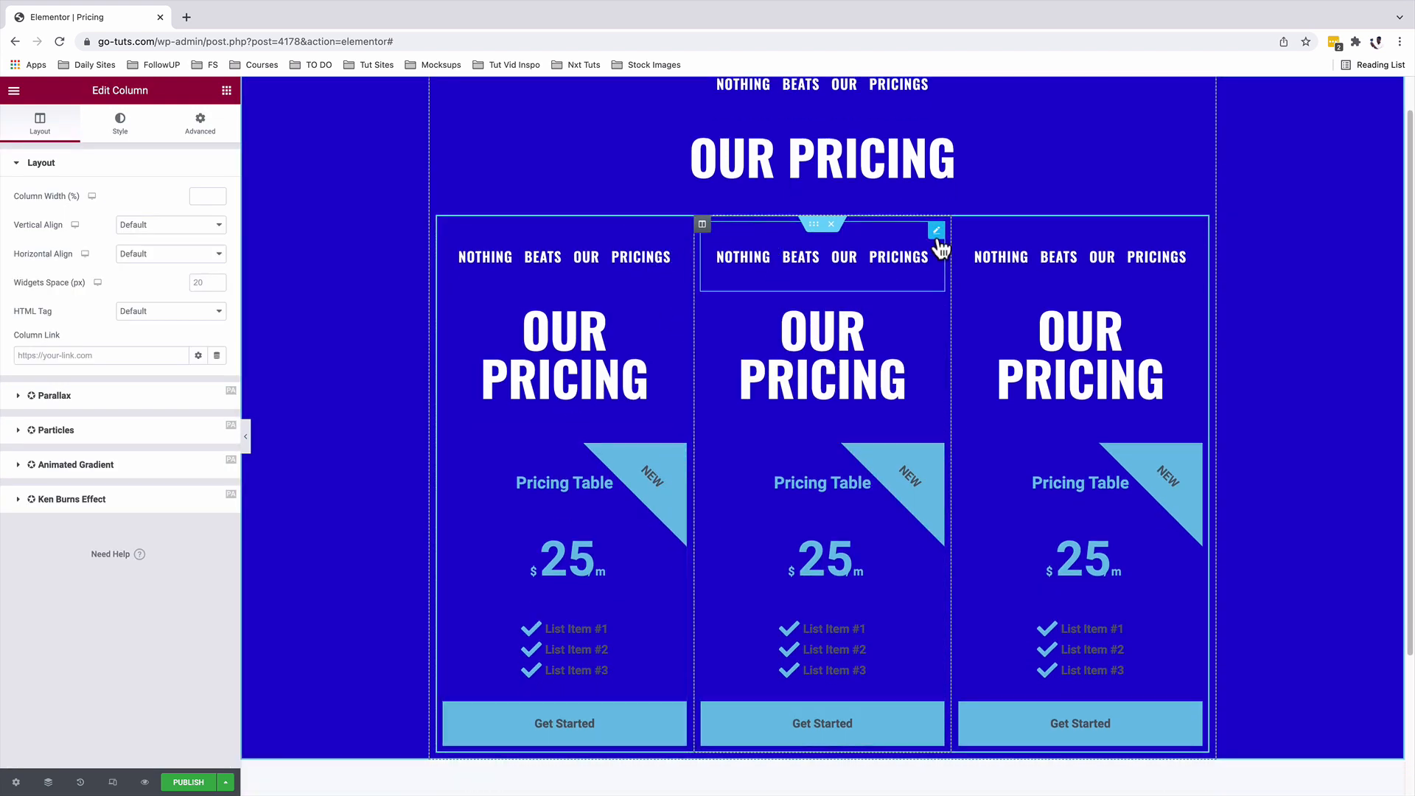
right_click(939, 239)
click(965, 407)
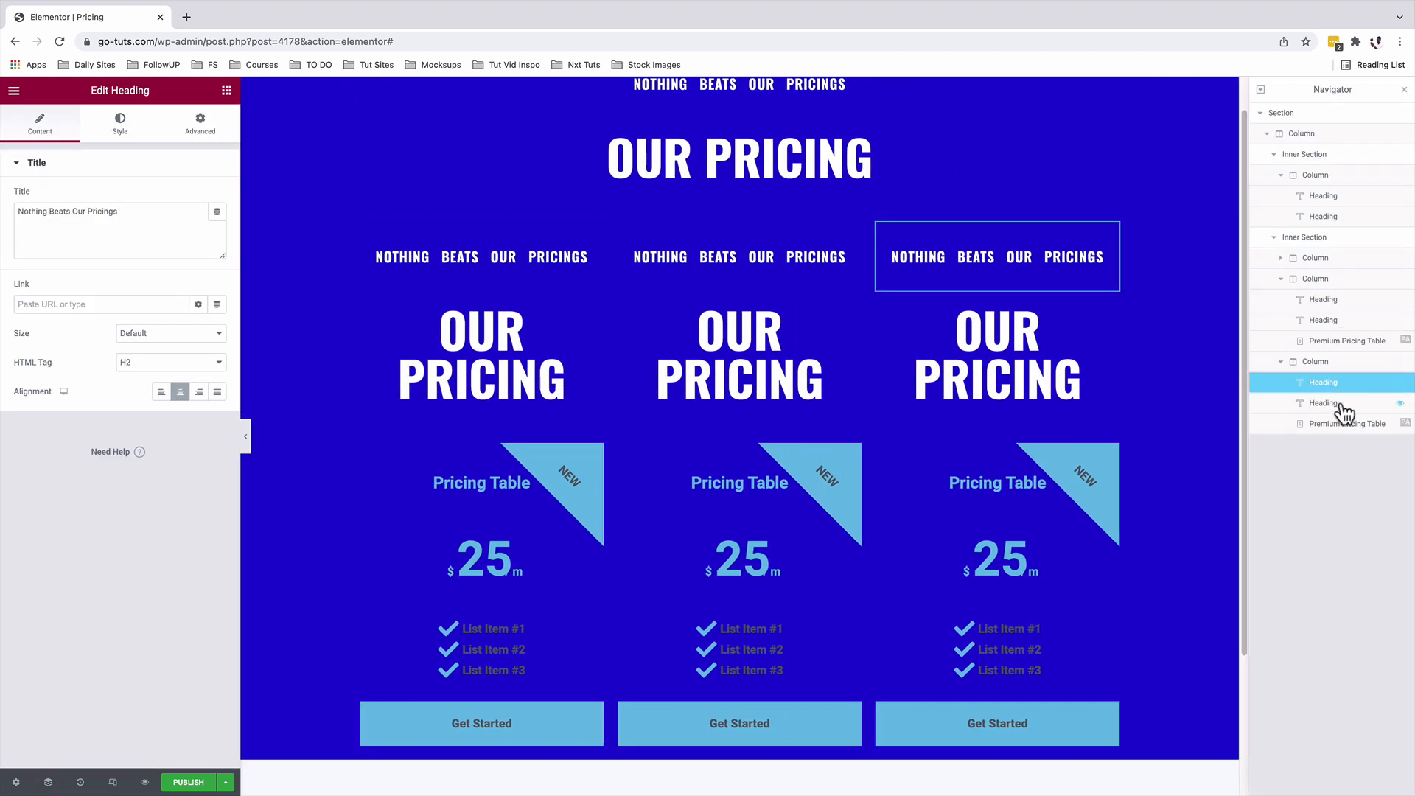
super+click(1342, 403)
super+click(1343, 426)
right_click(1343, 407)
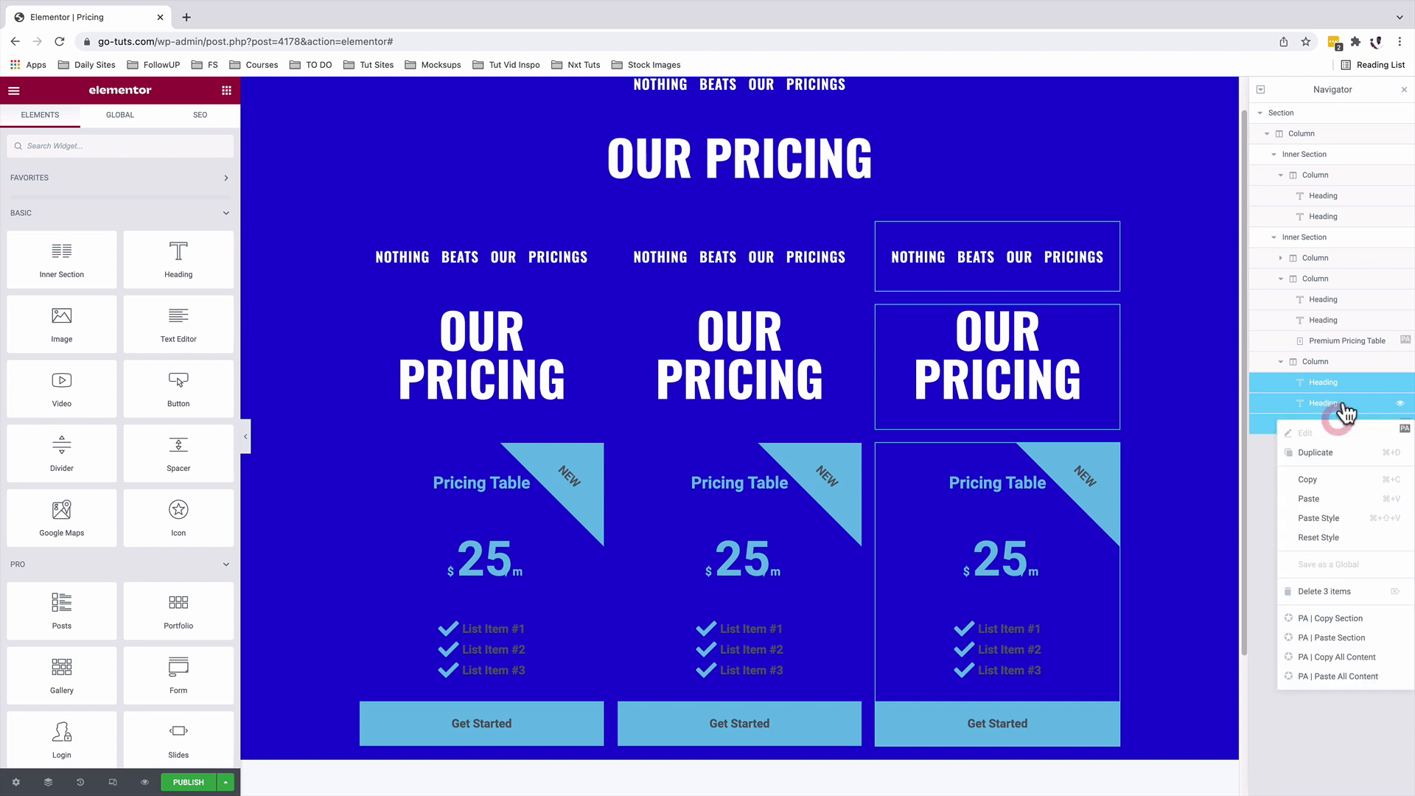
click(1327, 591)
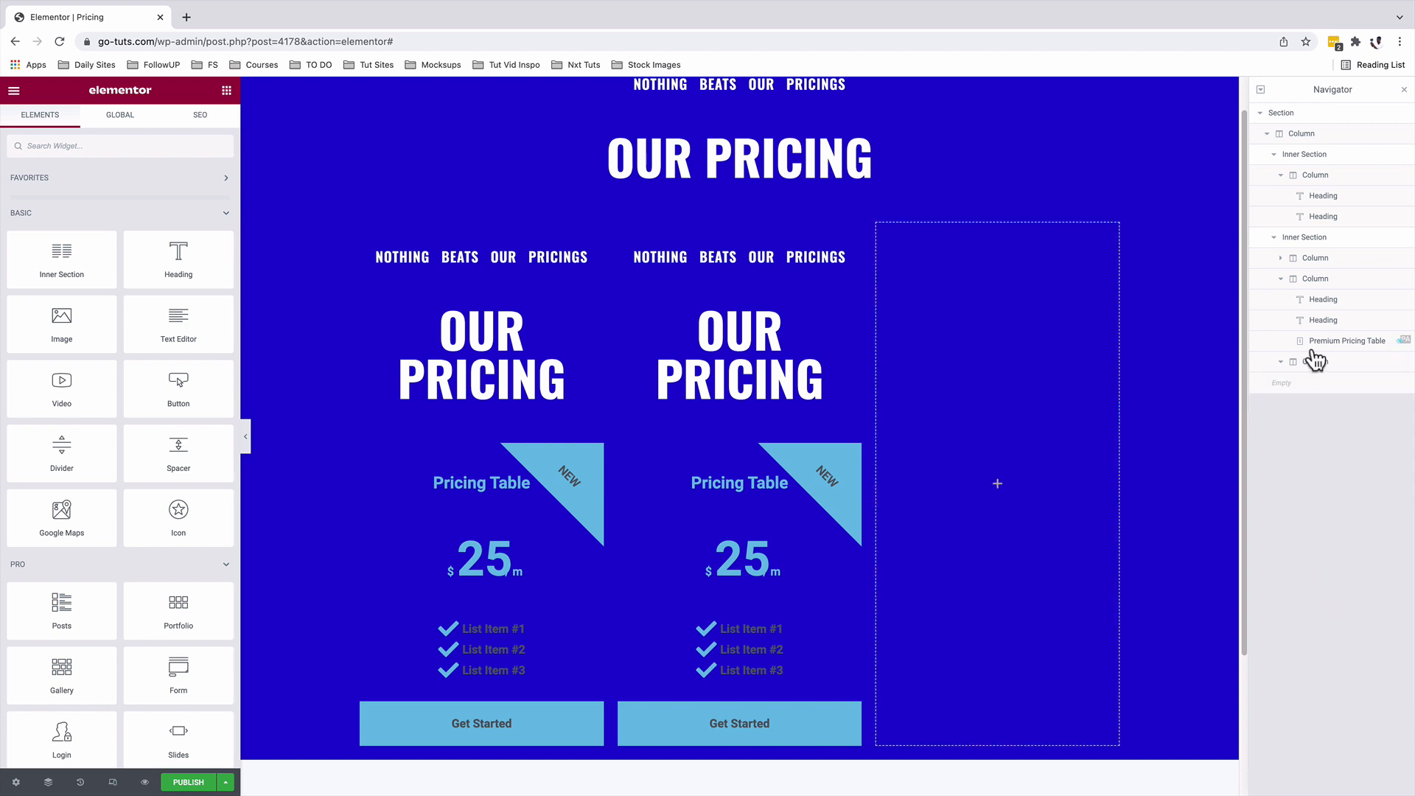
Step: Empty the middle column of the lower inner section by deleting its two headings and pricing table
click(1323, 299)
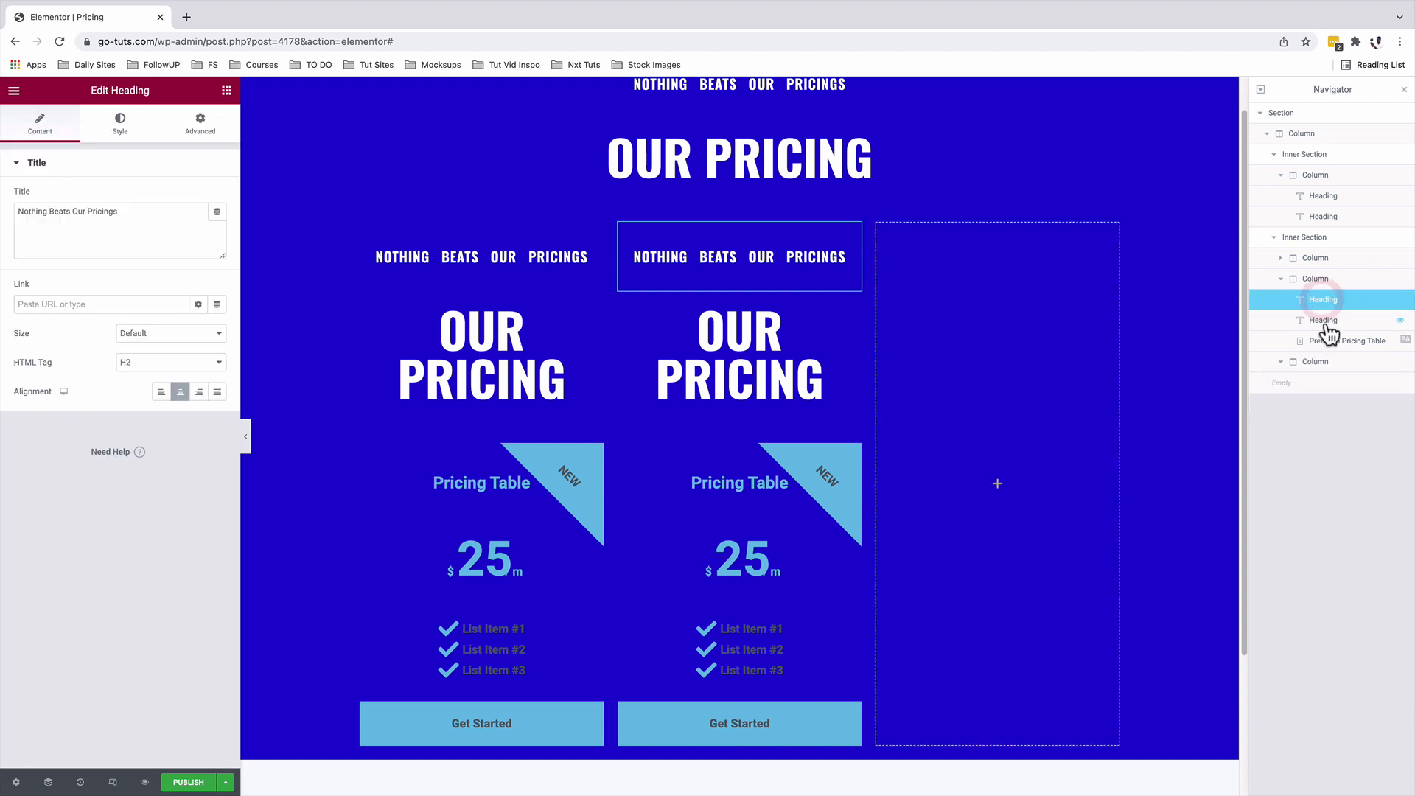
super+click(1326, 324)
super+click(1327, 340)
right_click(1325, 343)
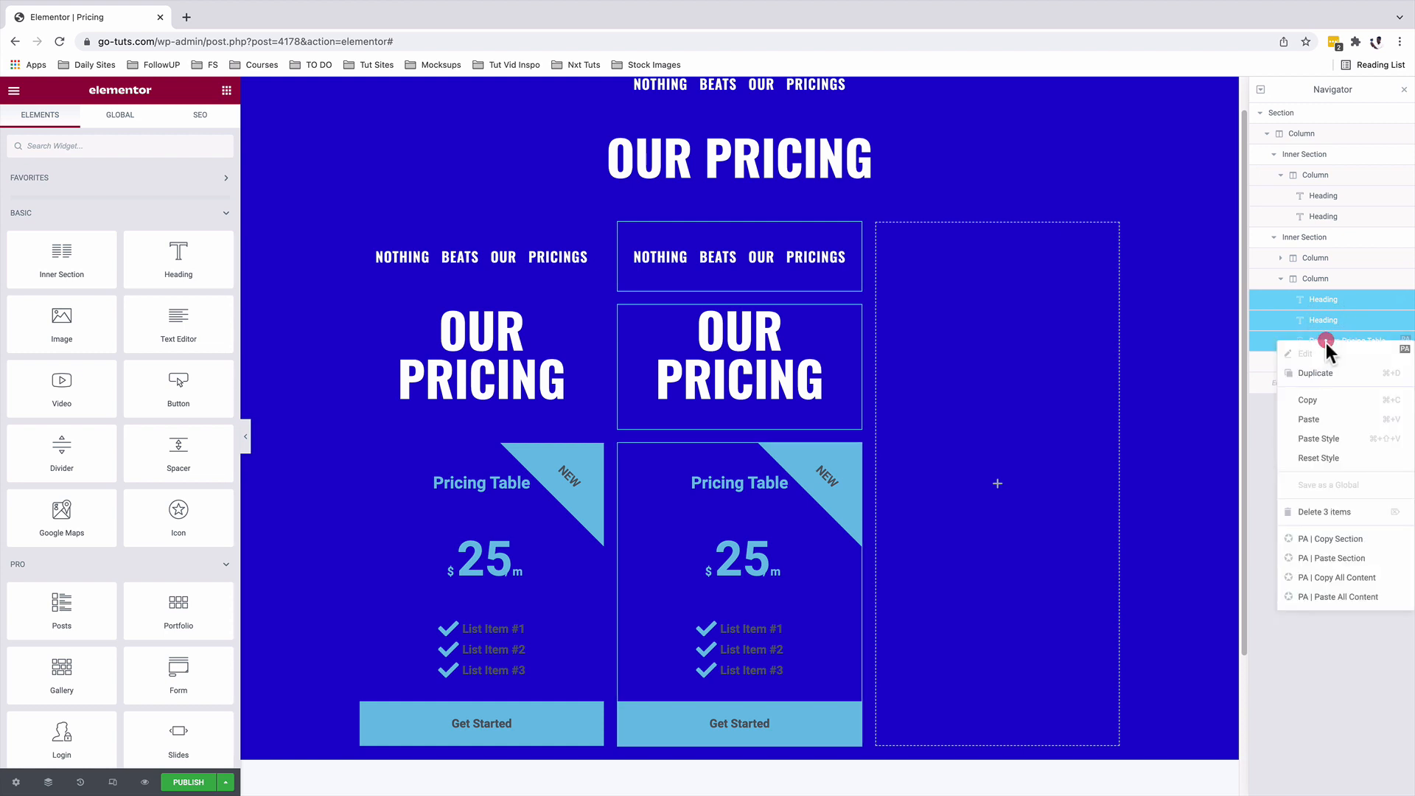
click(1321, 511)
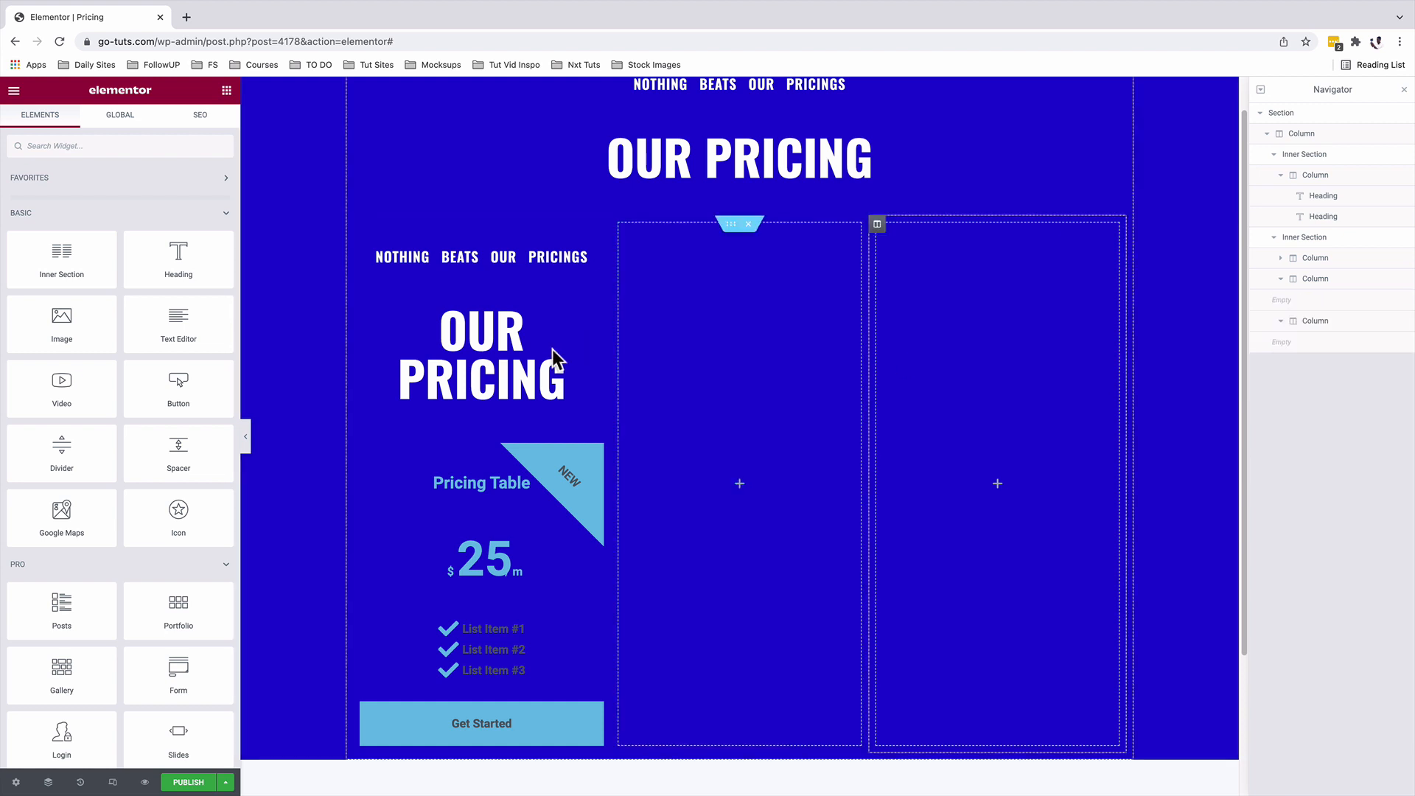
Step: Remove the two headings from the first column and set its unlinked margins to 0% top and 5% right, bottom and left
click(596, 278)
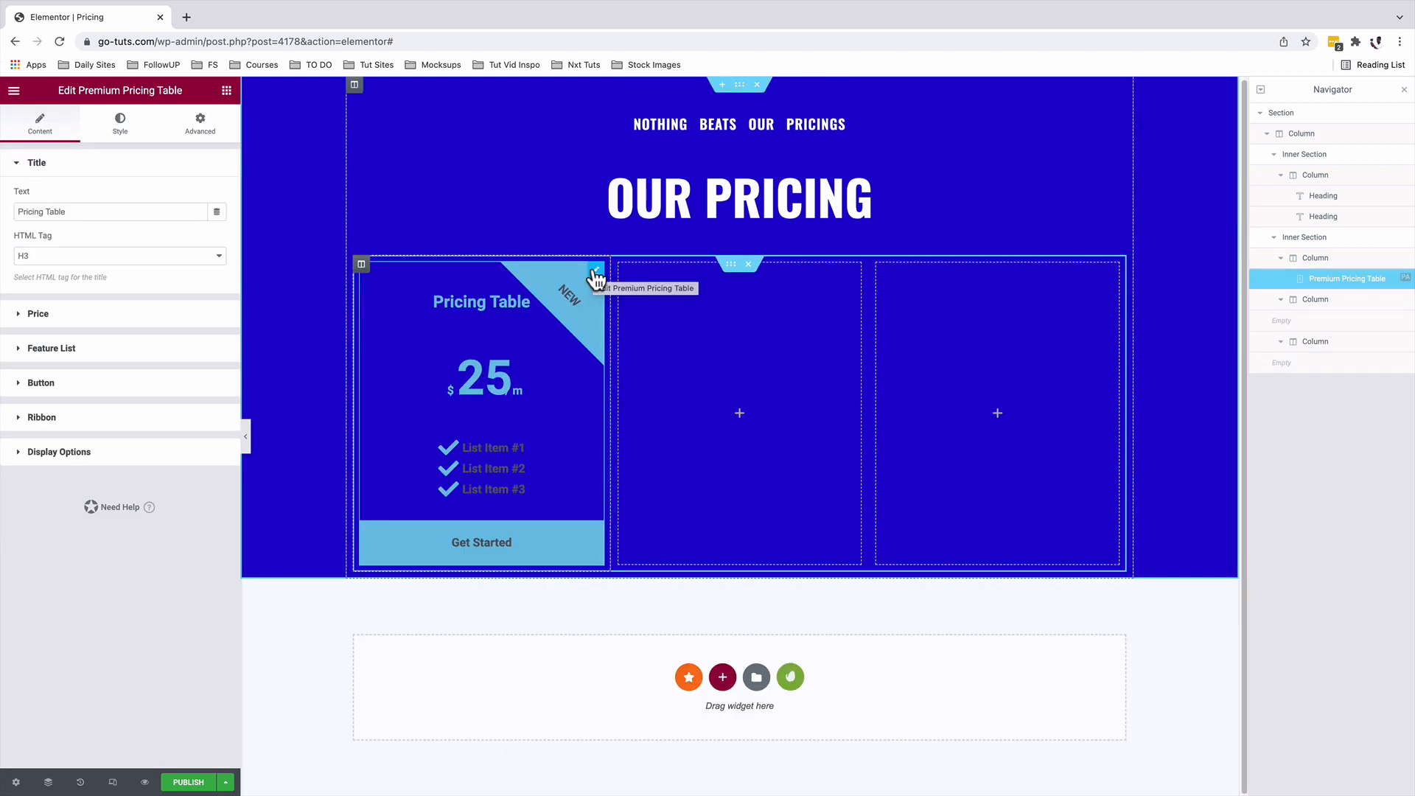
click(361, 265)
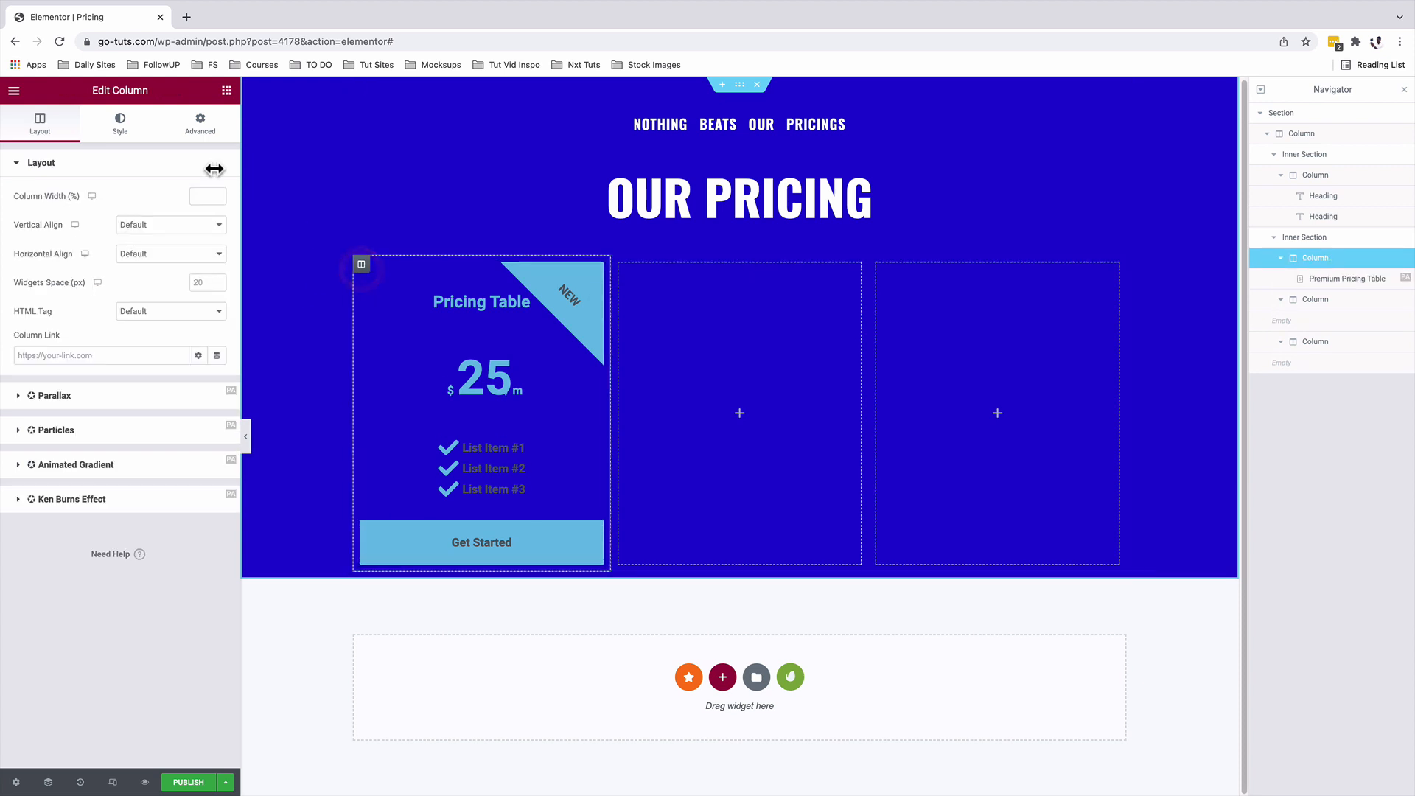
click(204, 137)
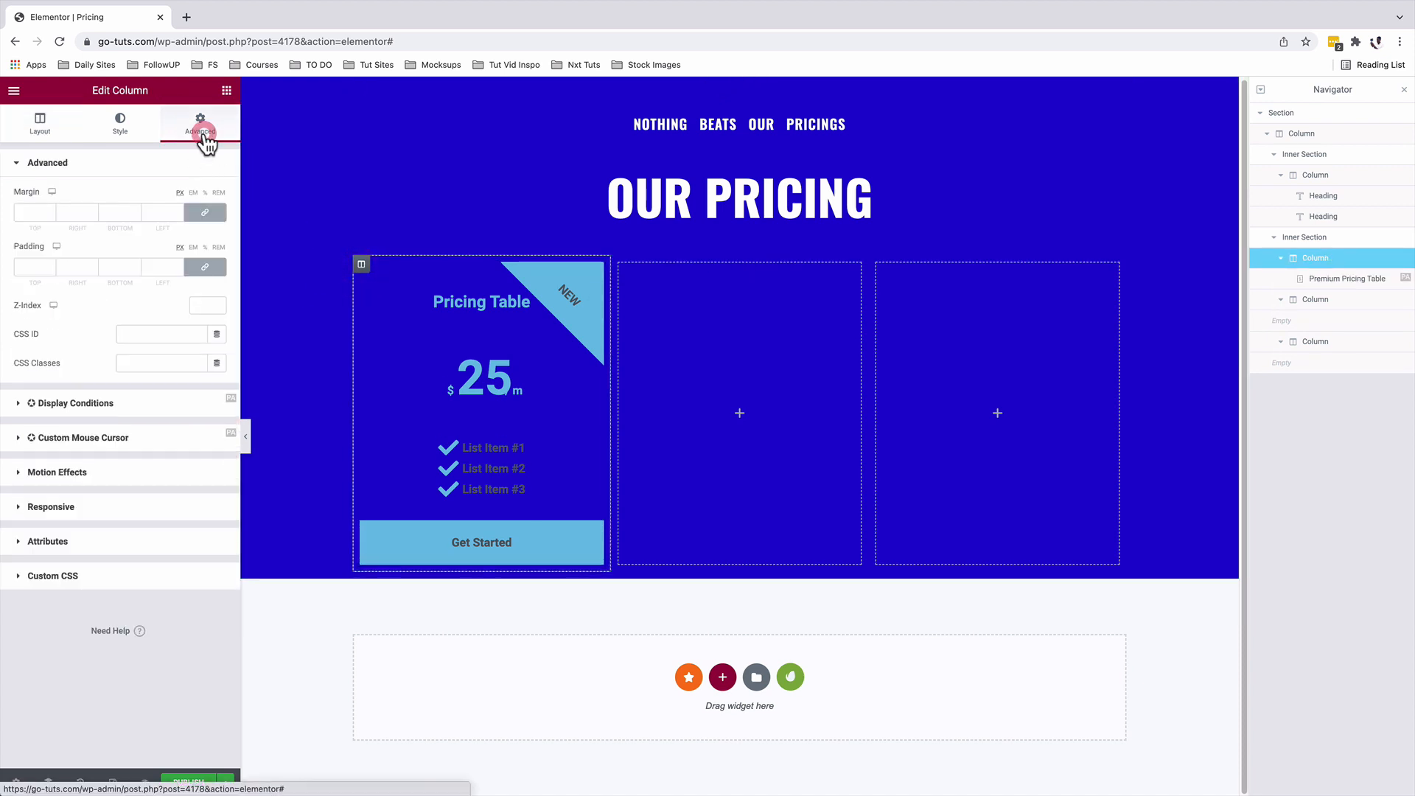
click(209, 218)
drag(66, 214, 171, 213)
text(55)
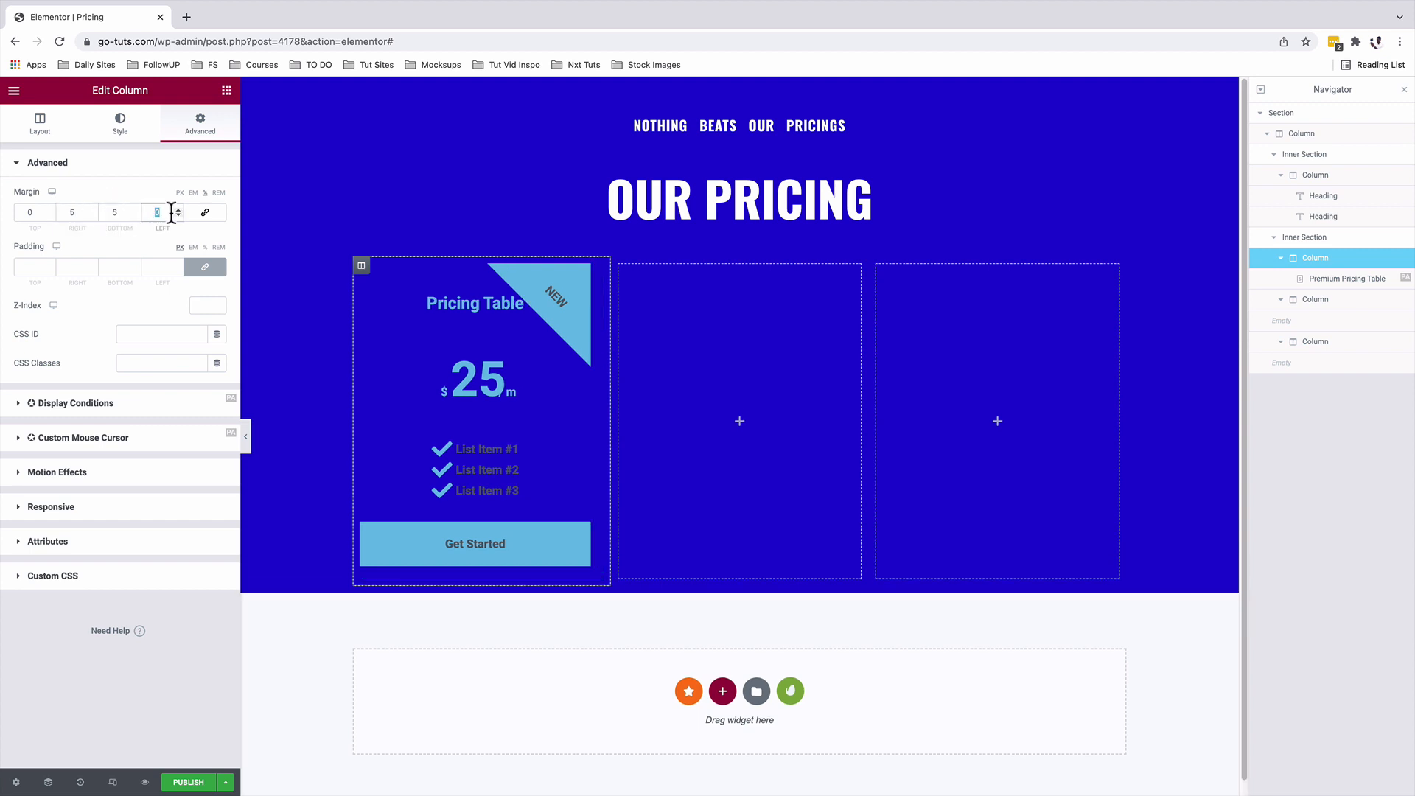
text(5)
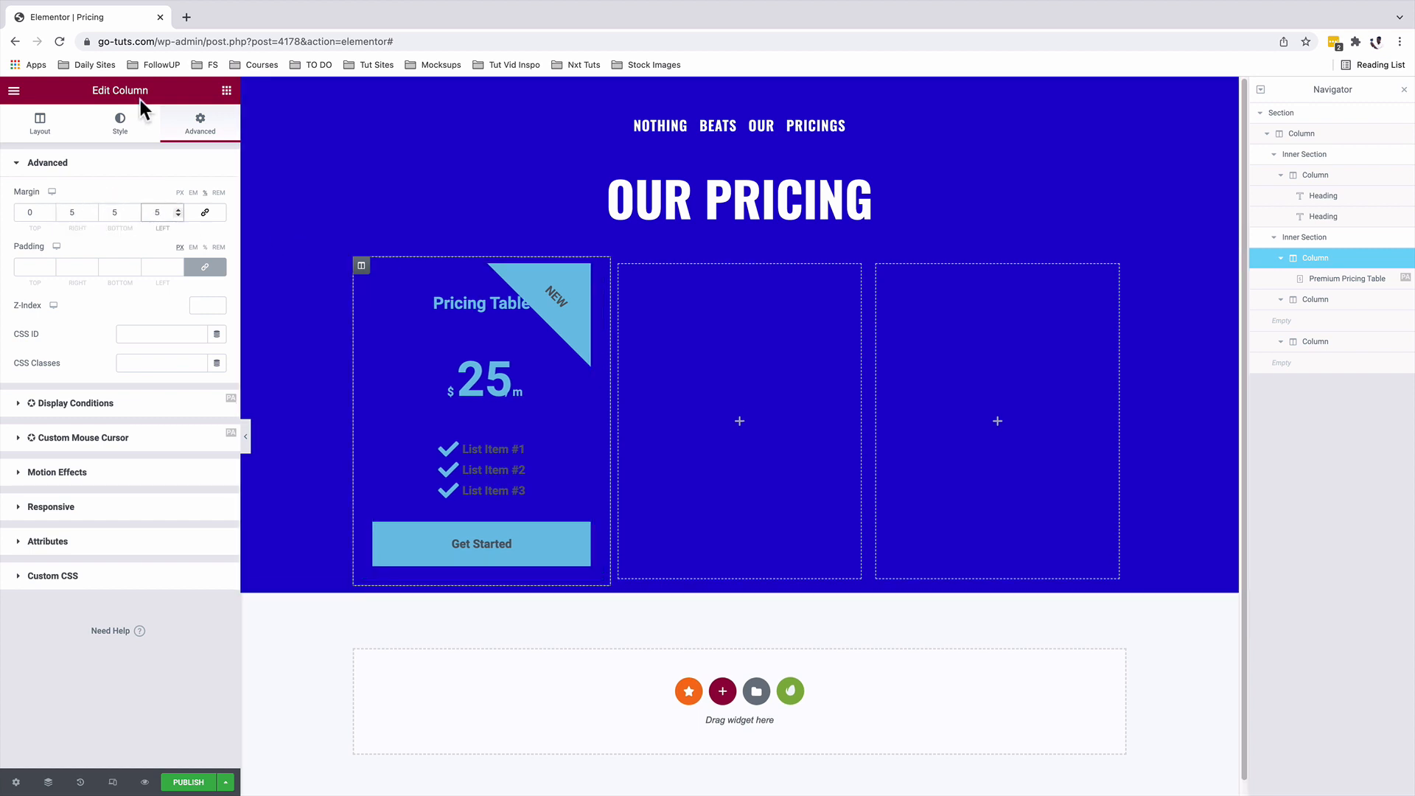
Step: Give the first pricing column a classic background in colour #004385
click(120, 124)
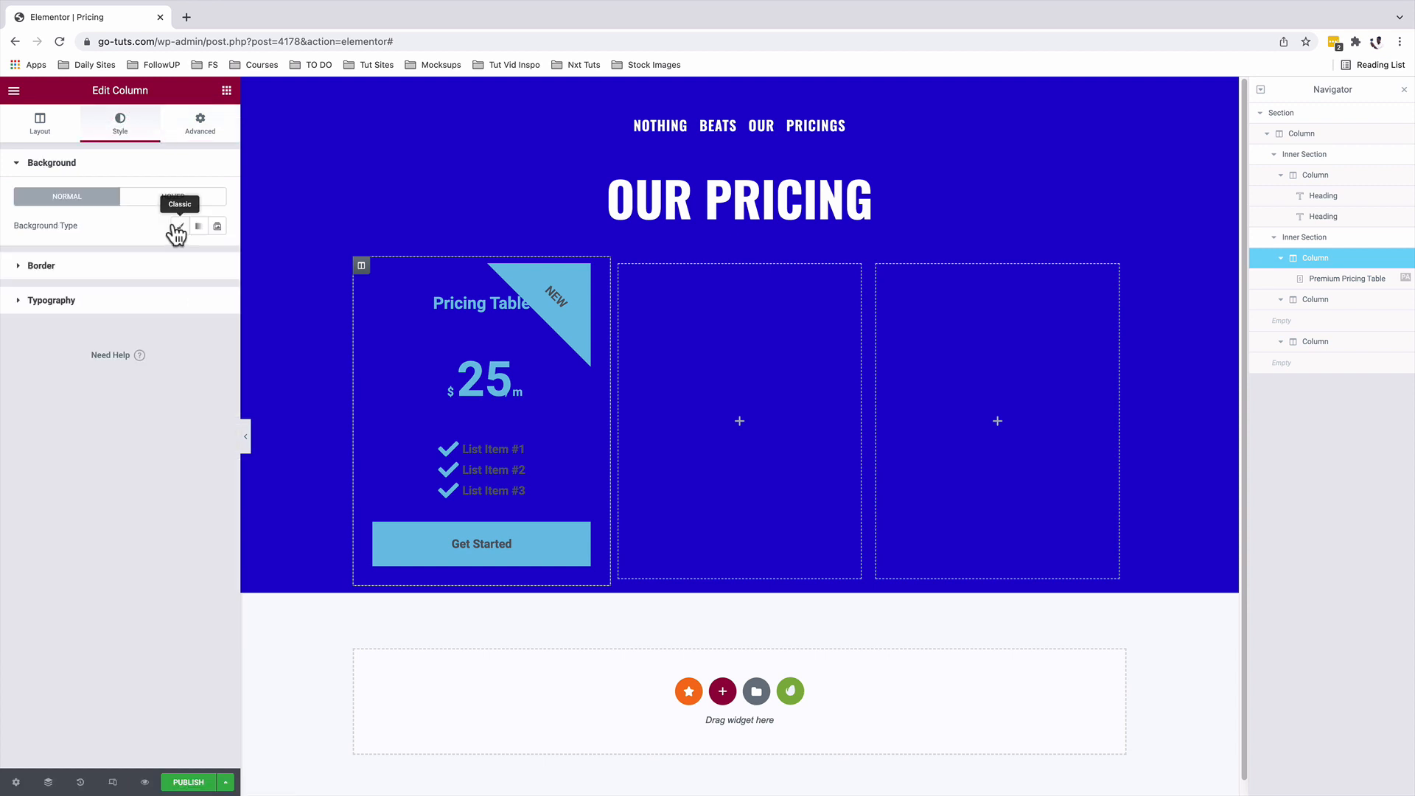
click(179, 227)
click(217, 252)
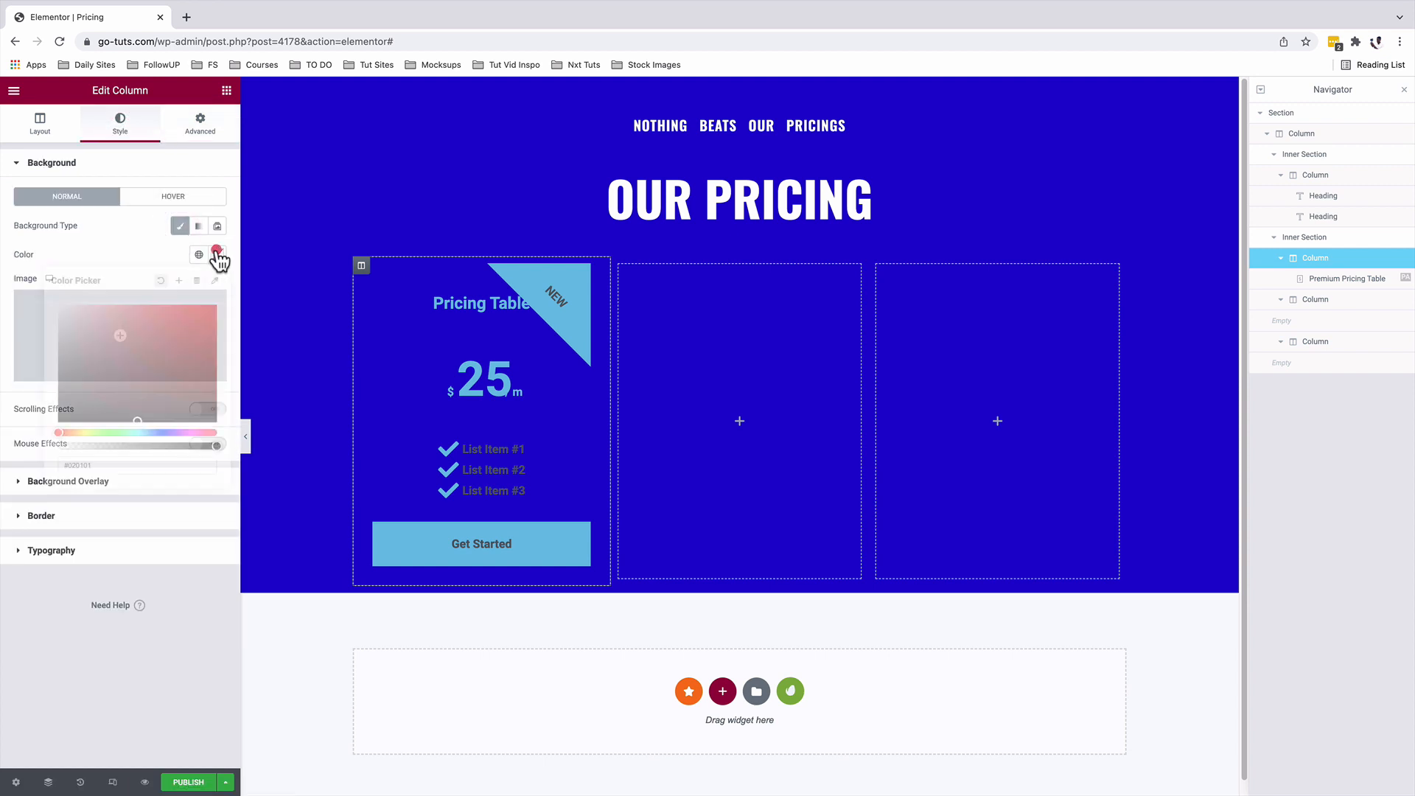
drag(95, 467, 69, 465)
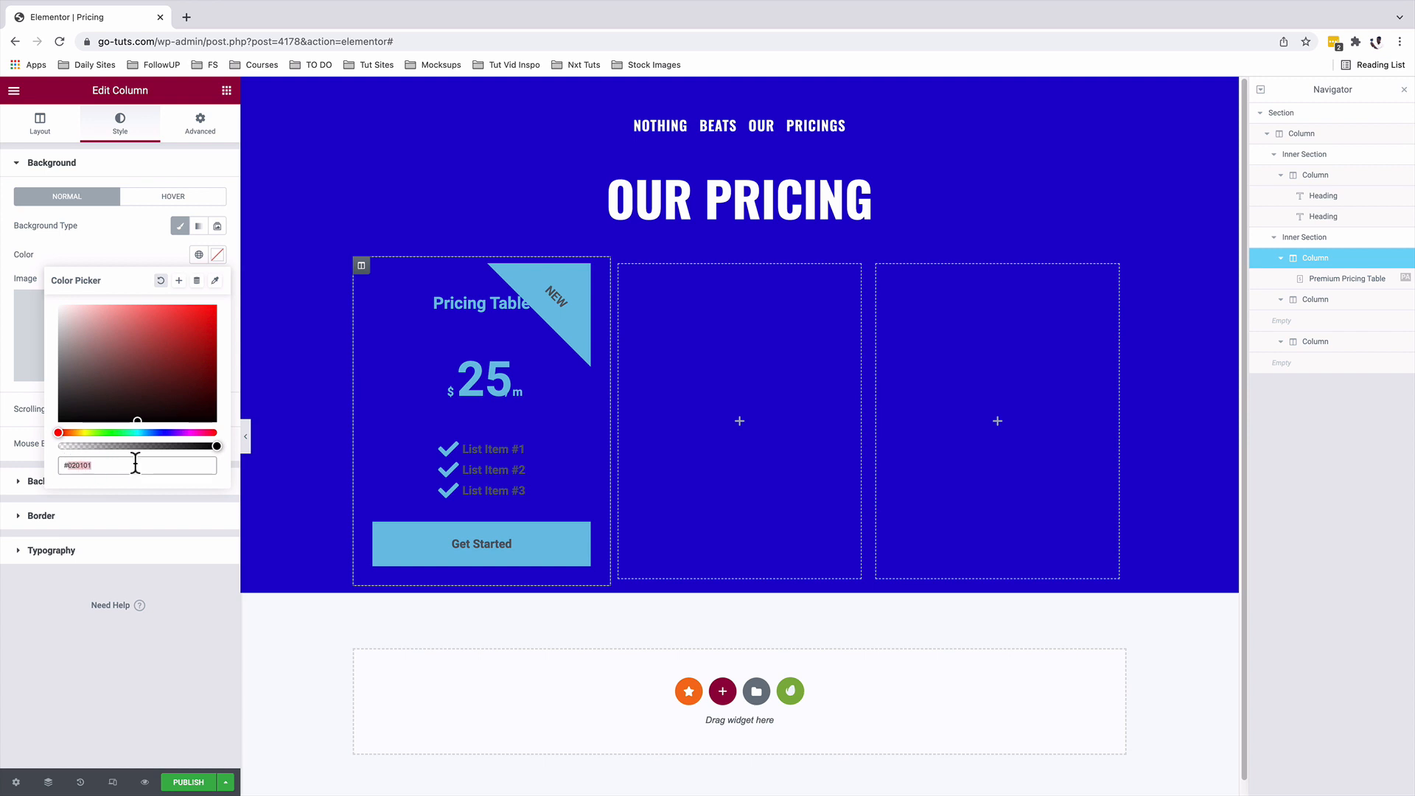
text(0043)
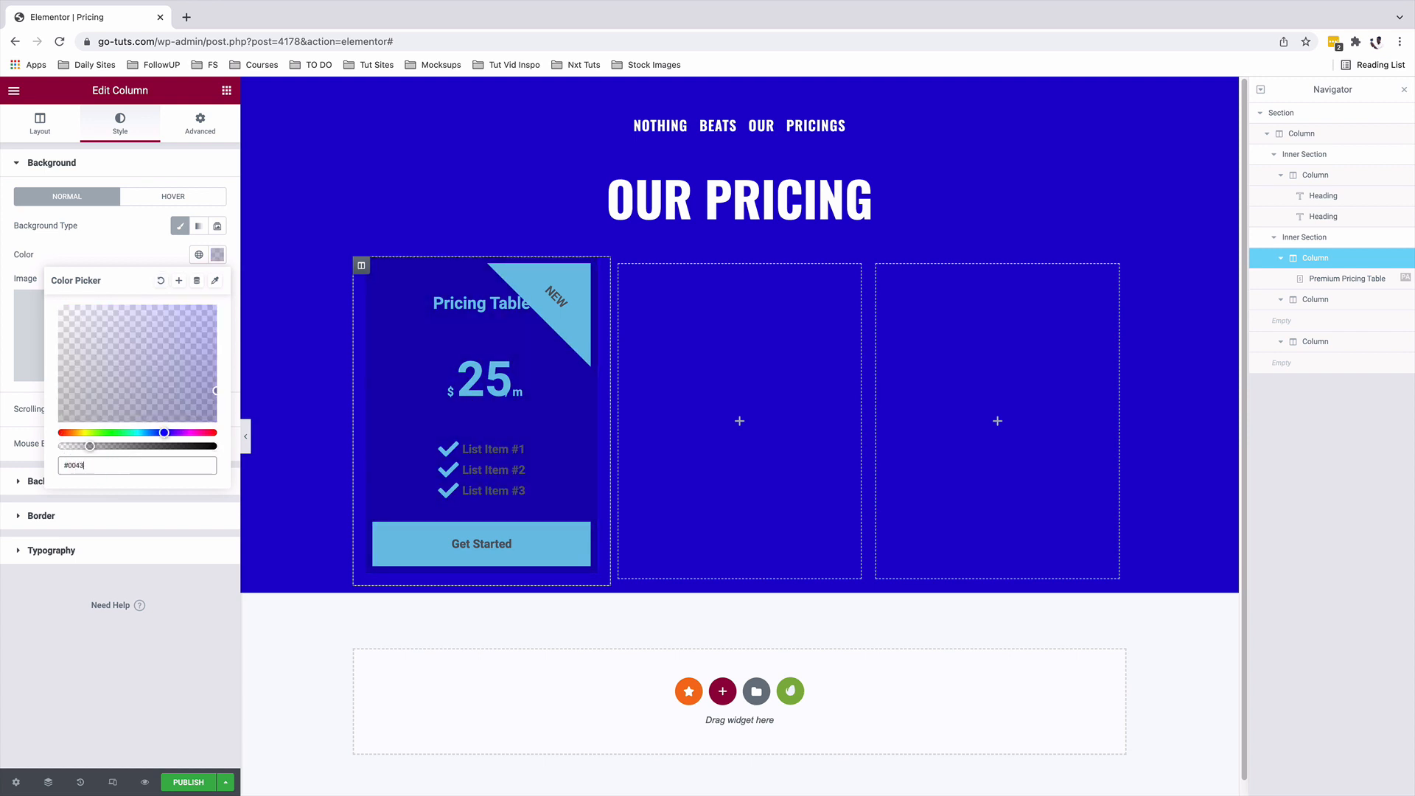
text(85)
key(Return)
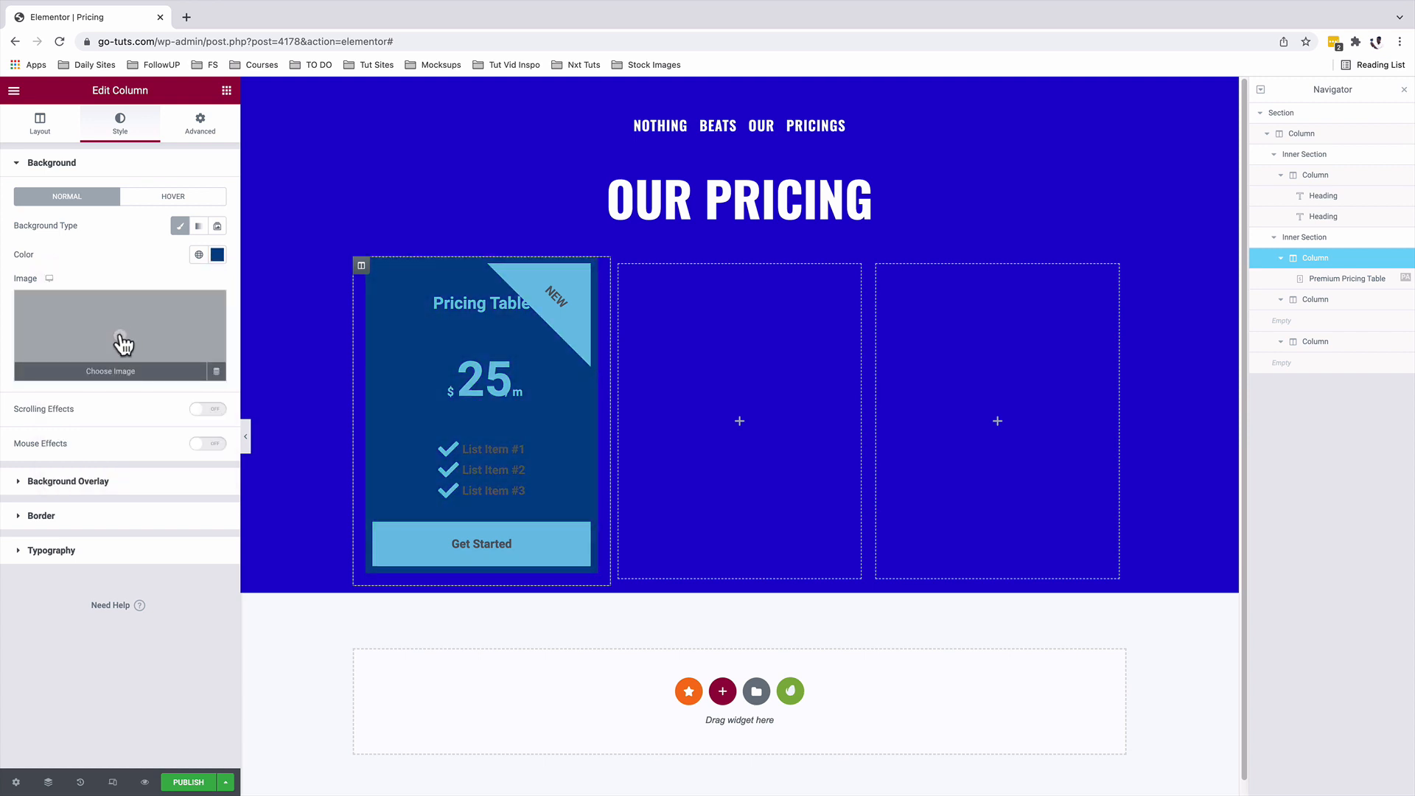
Step: Add the orange blob-haikei.svg from the media library as the first column's background image
click(145, 338)
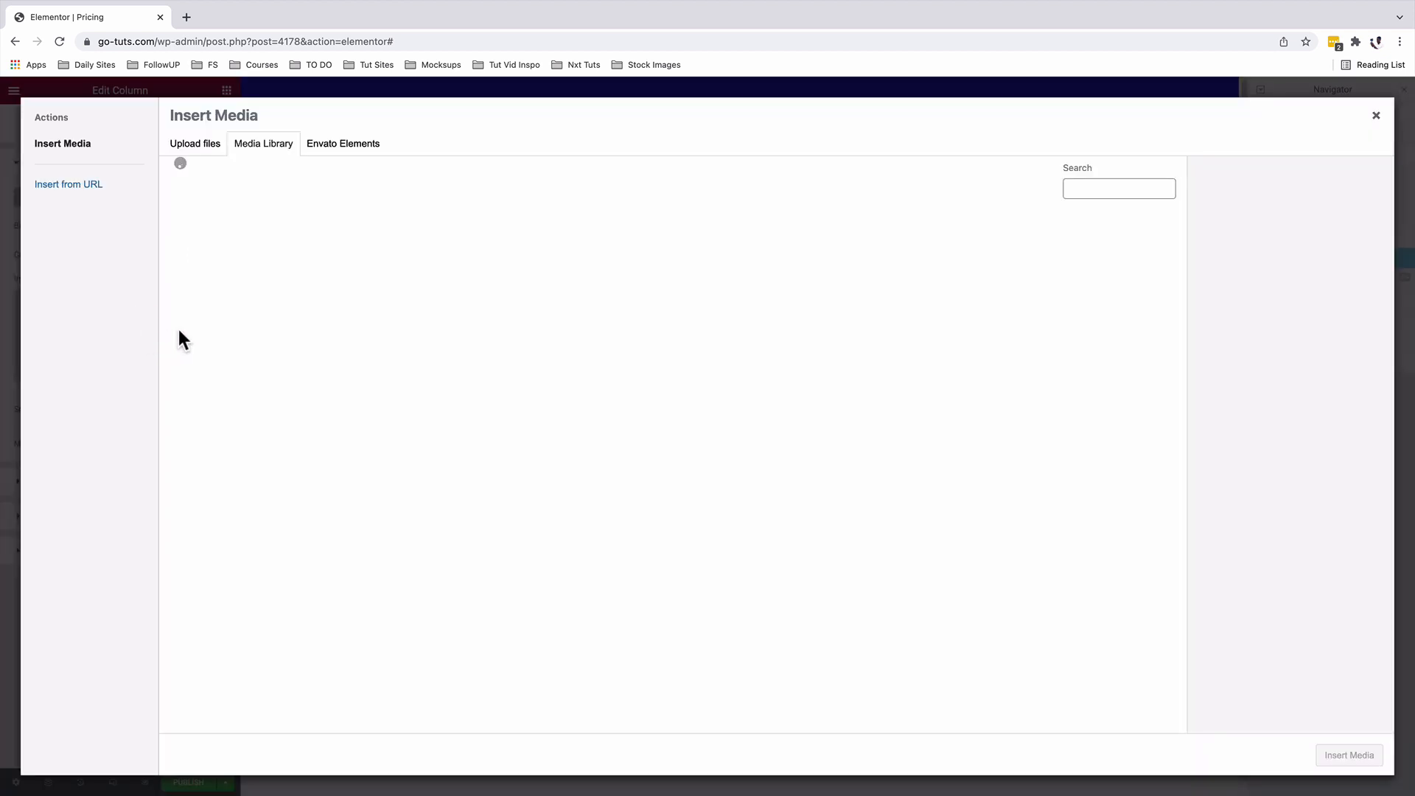
click(315, 377)
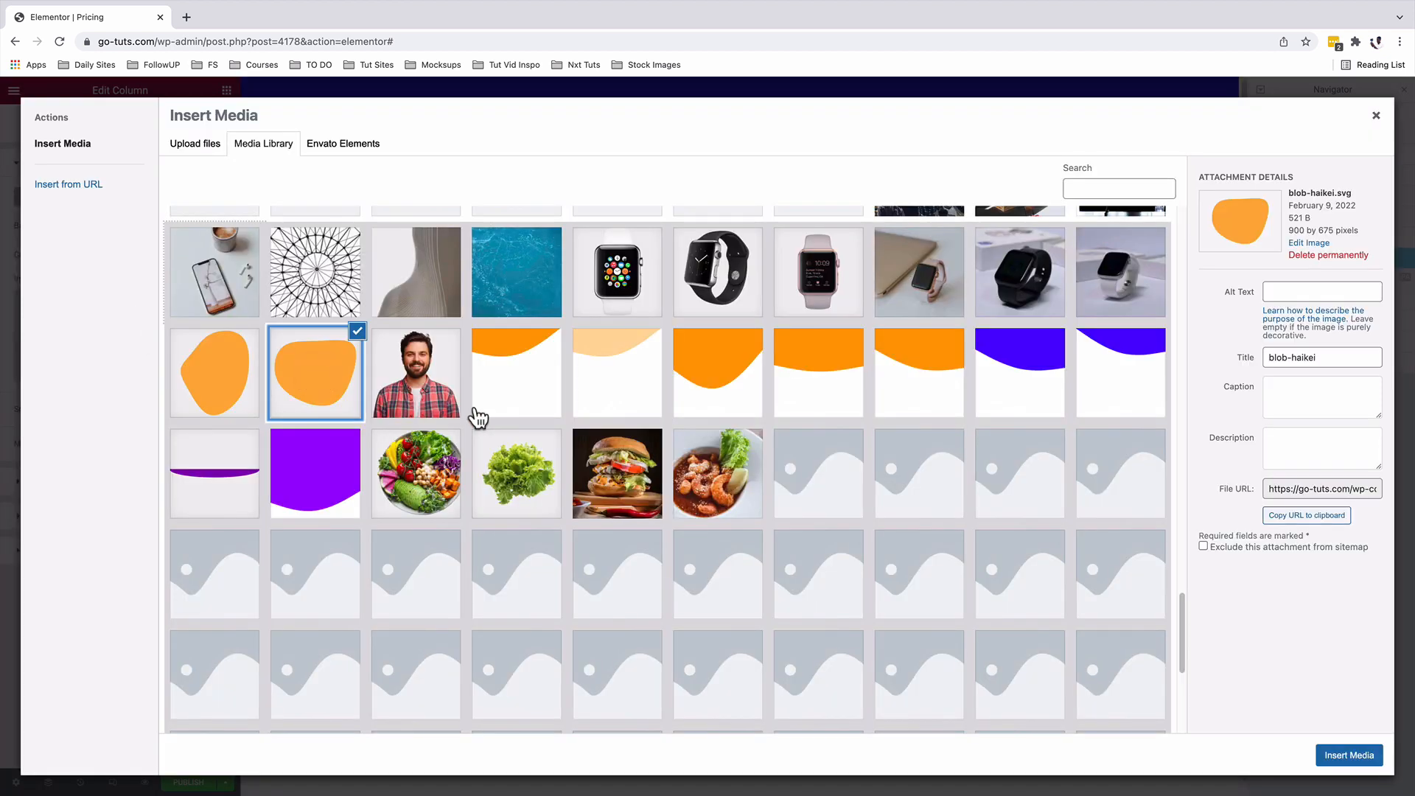
click(1353, 755)
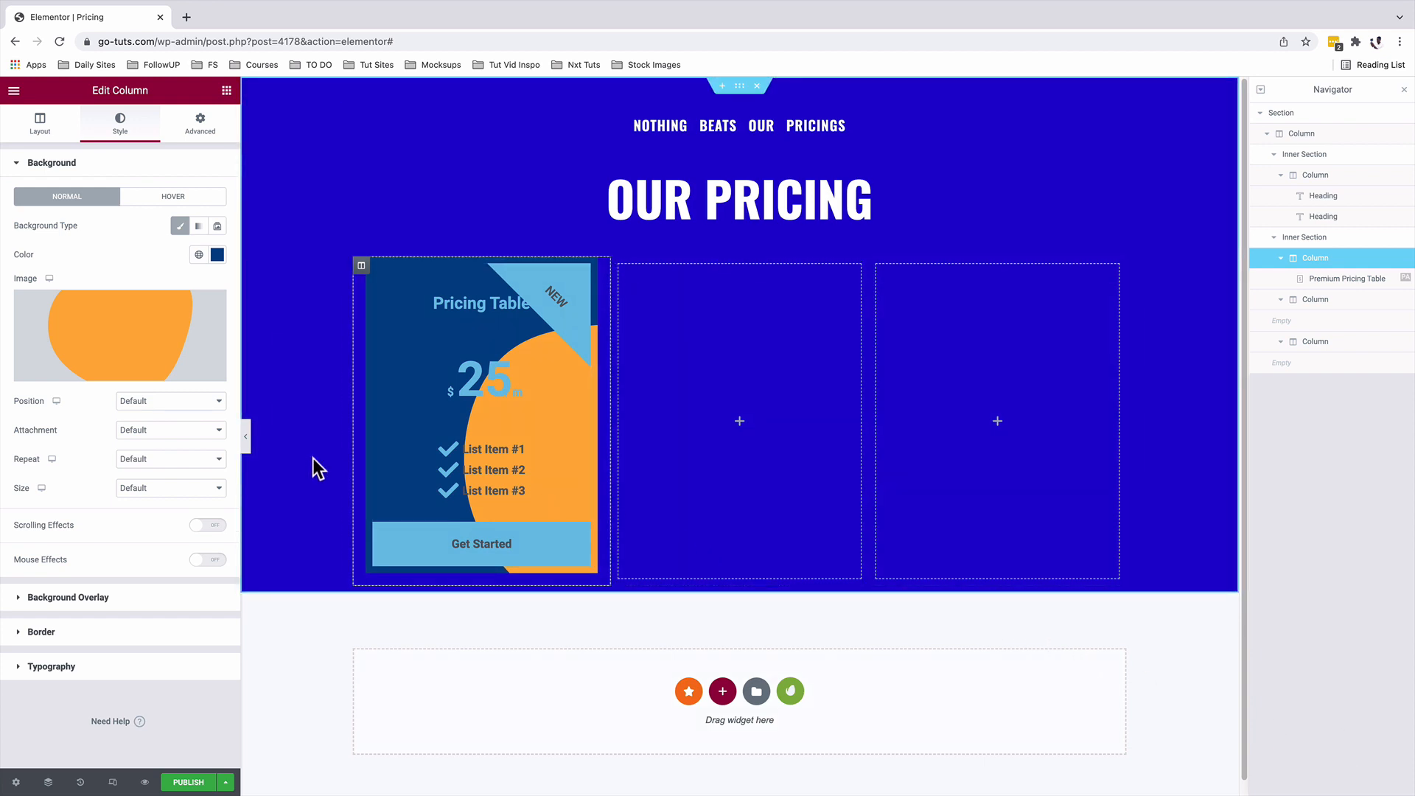
Step: Position the column's background image at custom X -352 px and Y -339 px, and set it to no-repeat
click(158, 401)
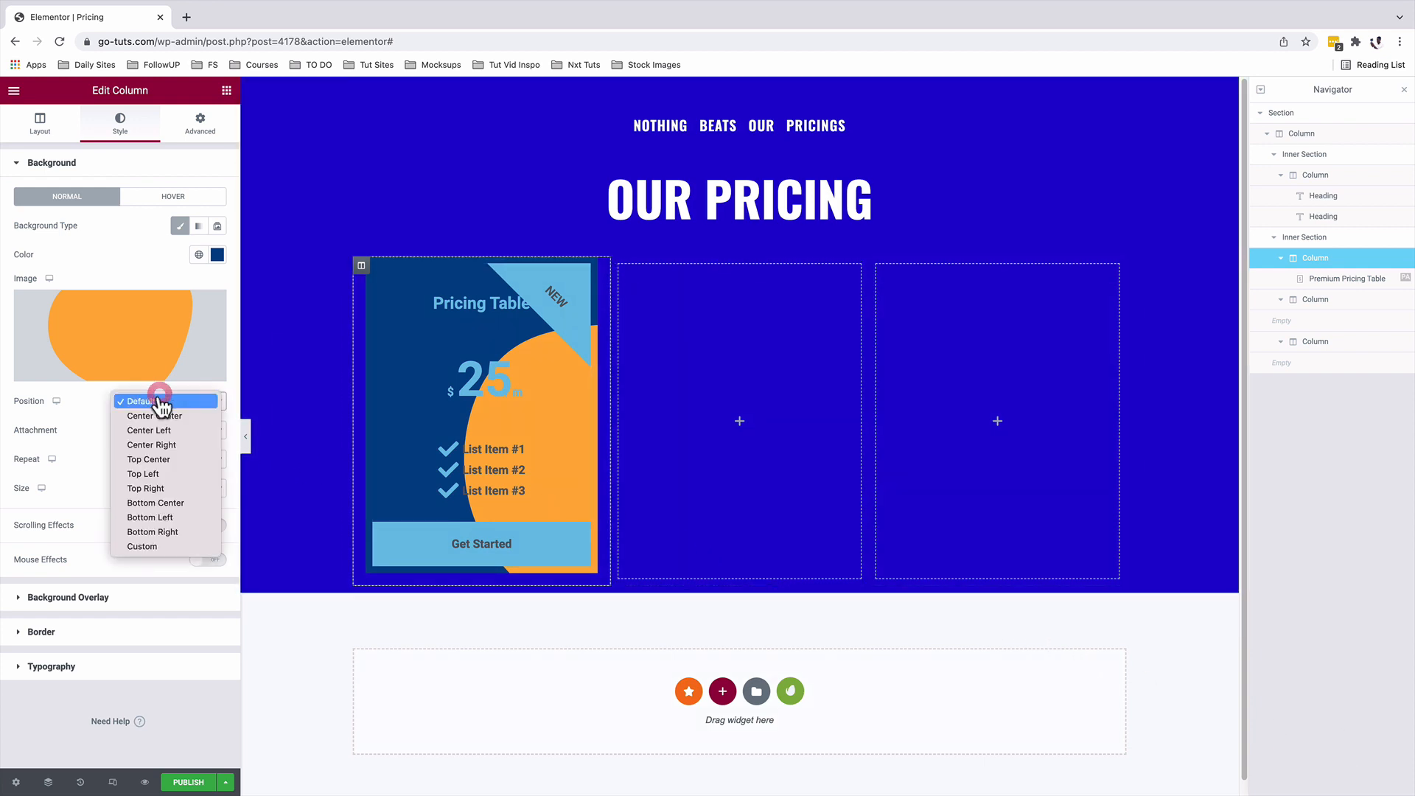
click(153, 547)
click(197, 446)
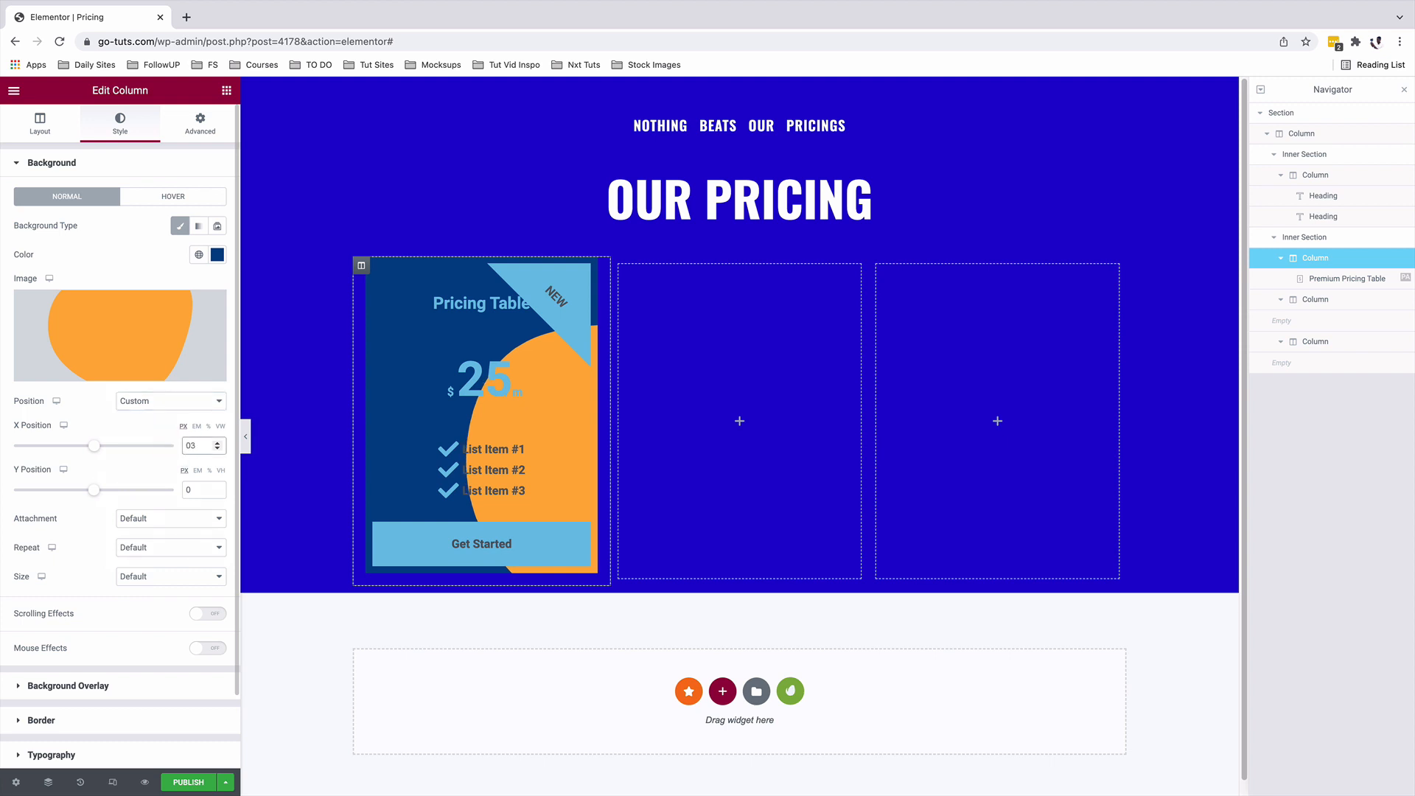
text(-352)
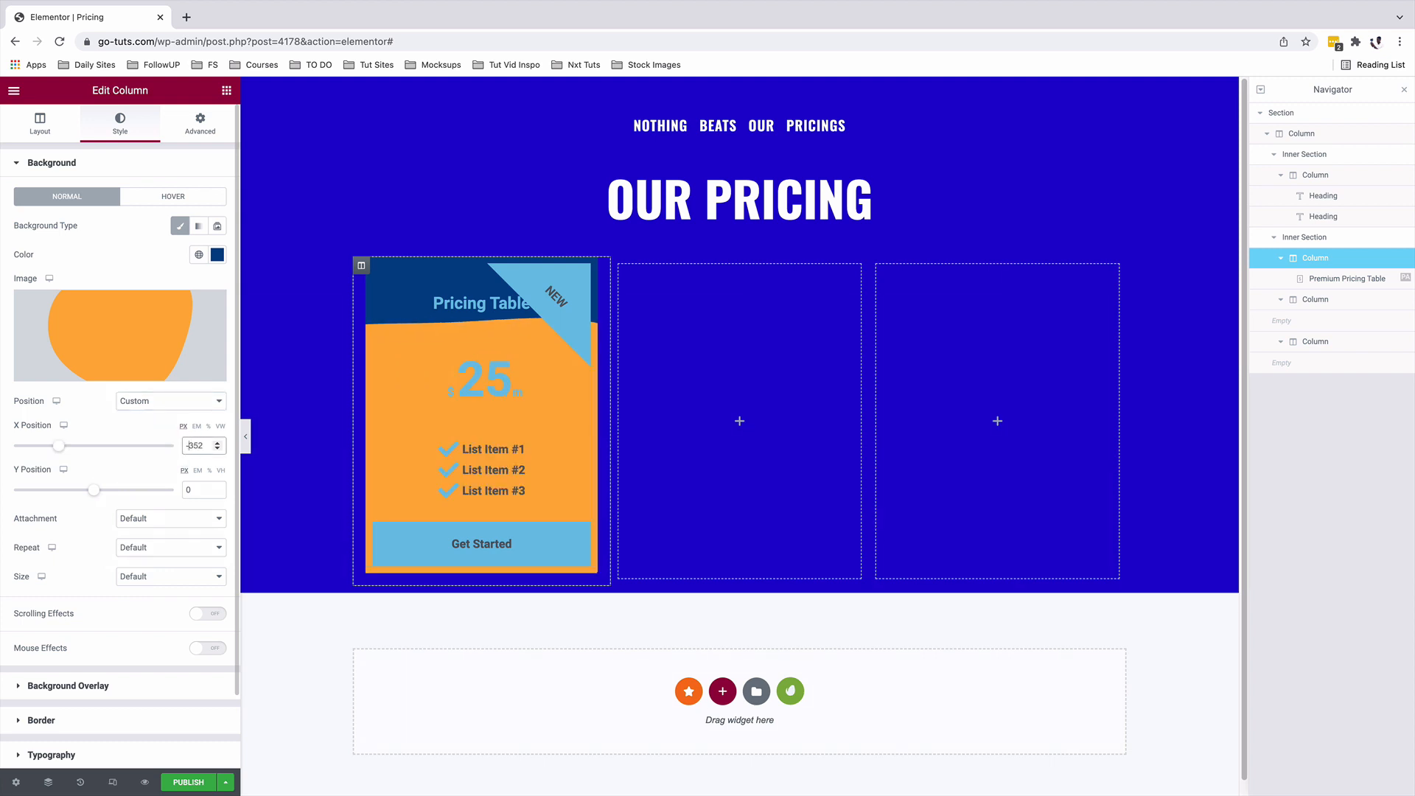
click(193, 490)
text(-339)
click(164, 548)
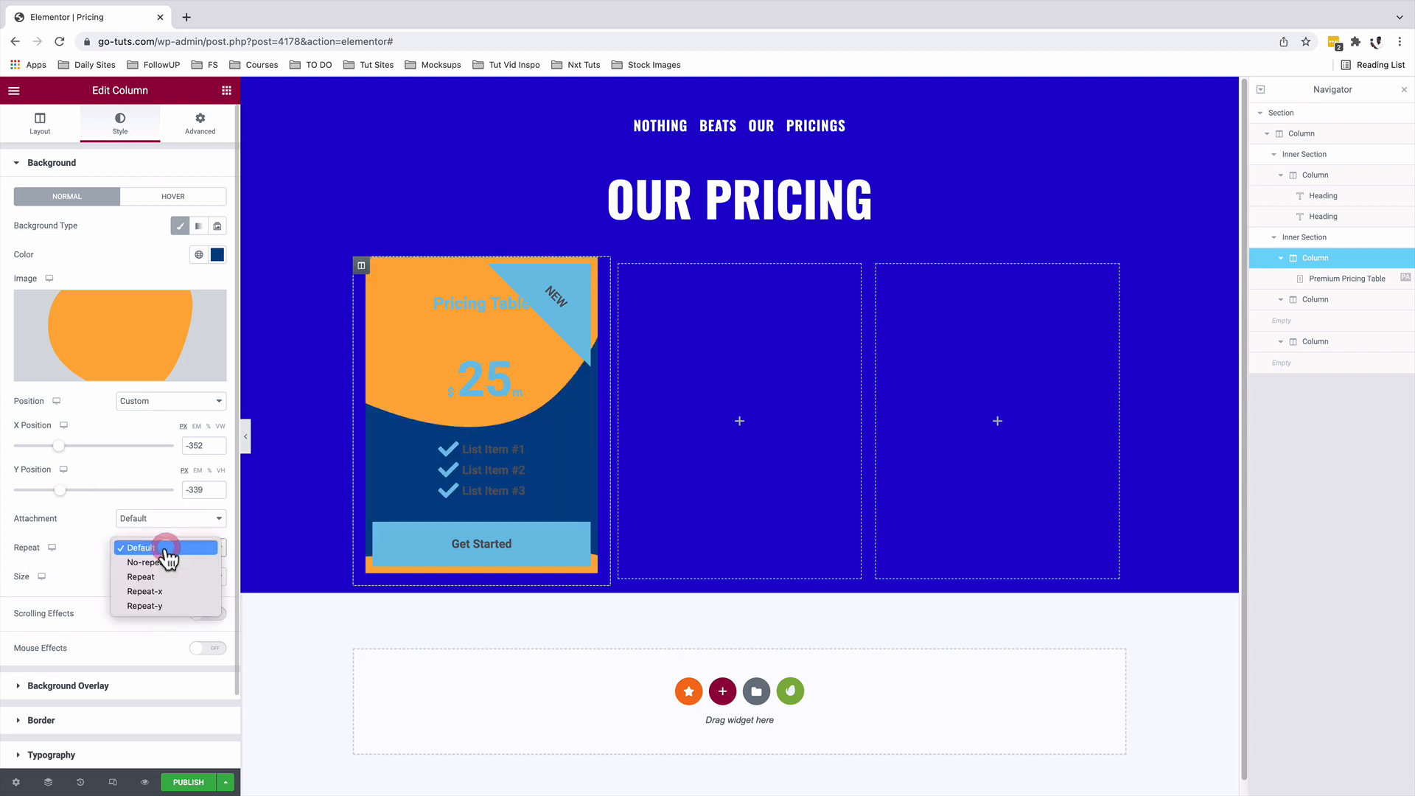
click(163, 564)
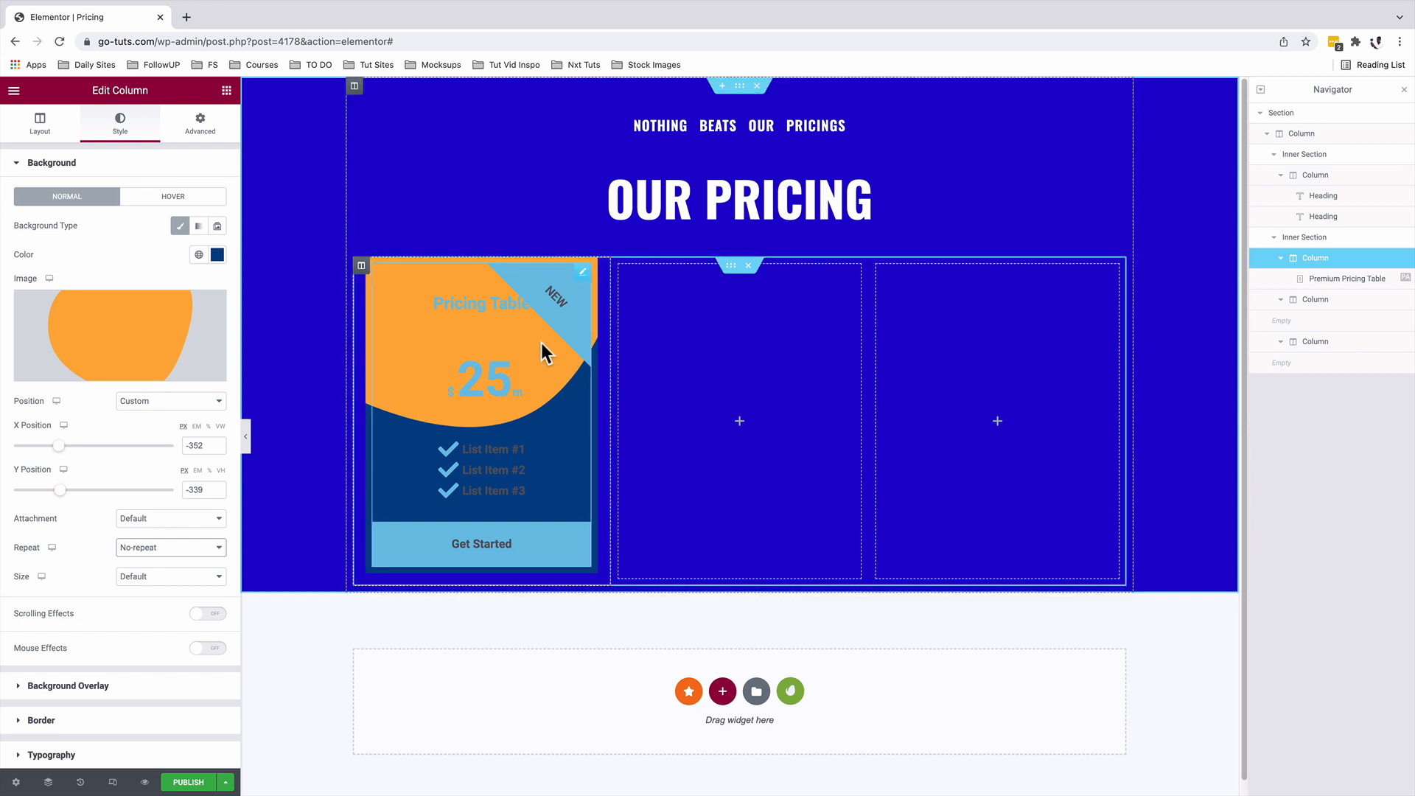
Step: Choose the classic background type for the first column's hover state and lengthen its transition duration
click(176, 196)
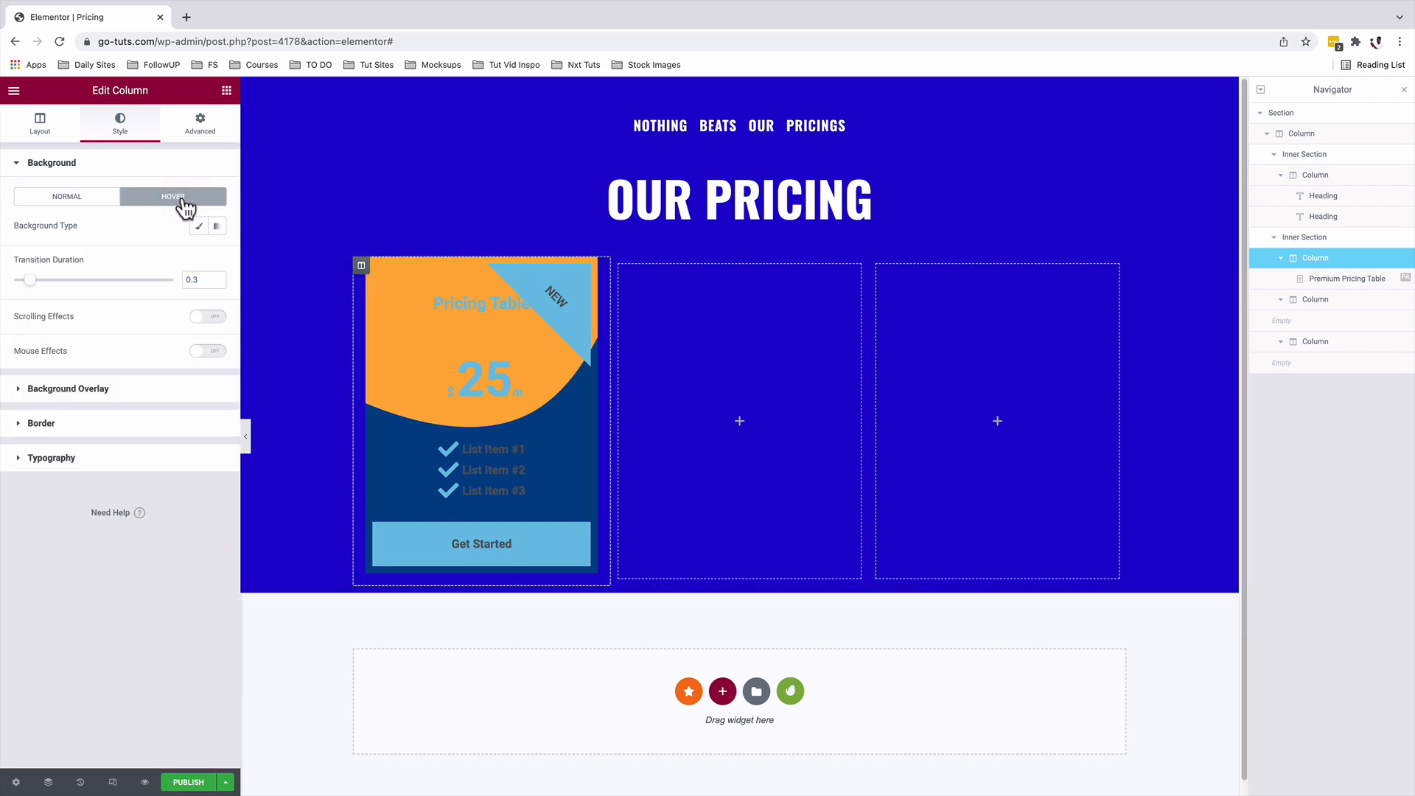
click(197, 226)
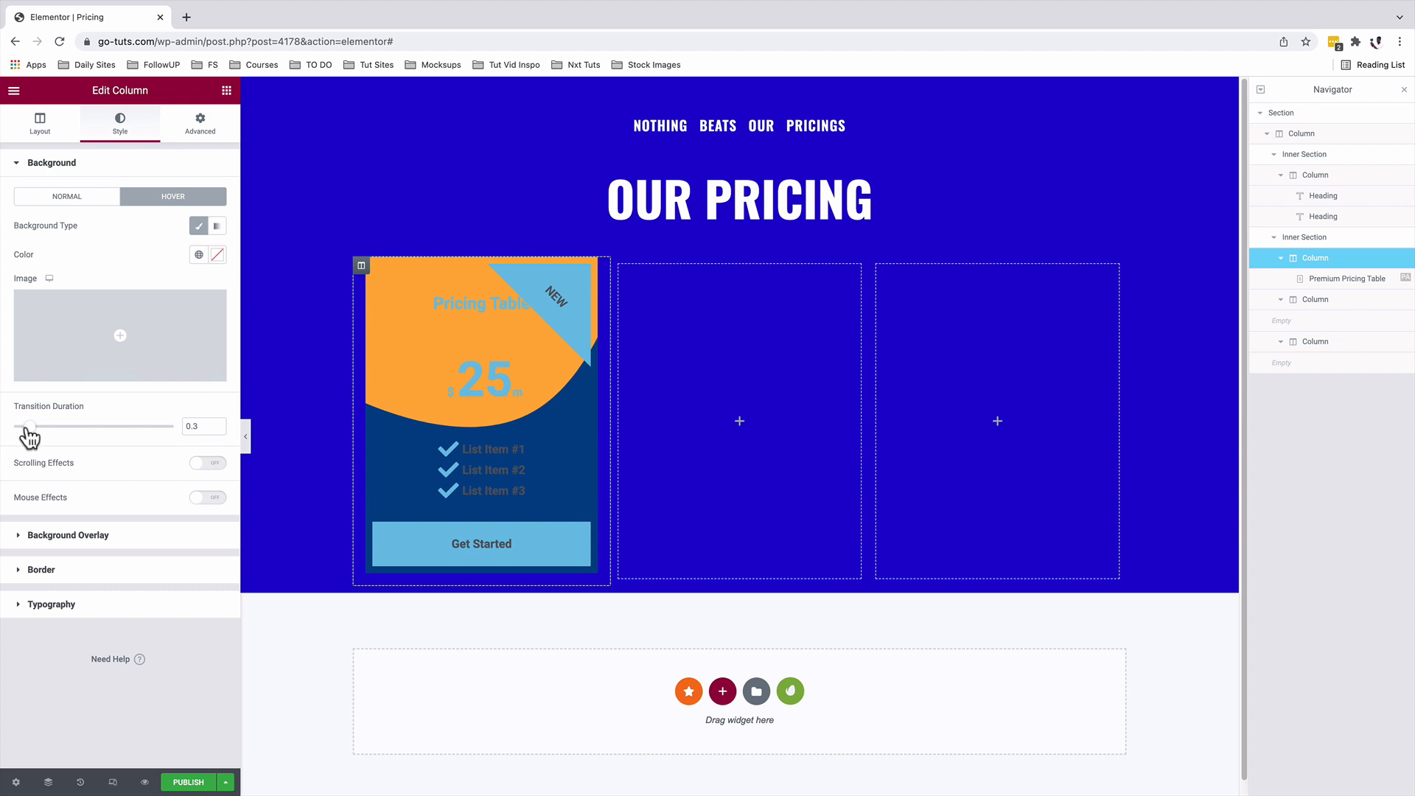
drag(29, 427, 50, 428)
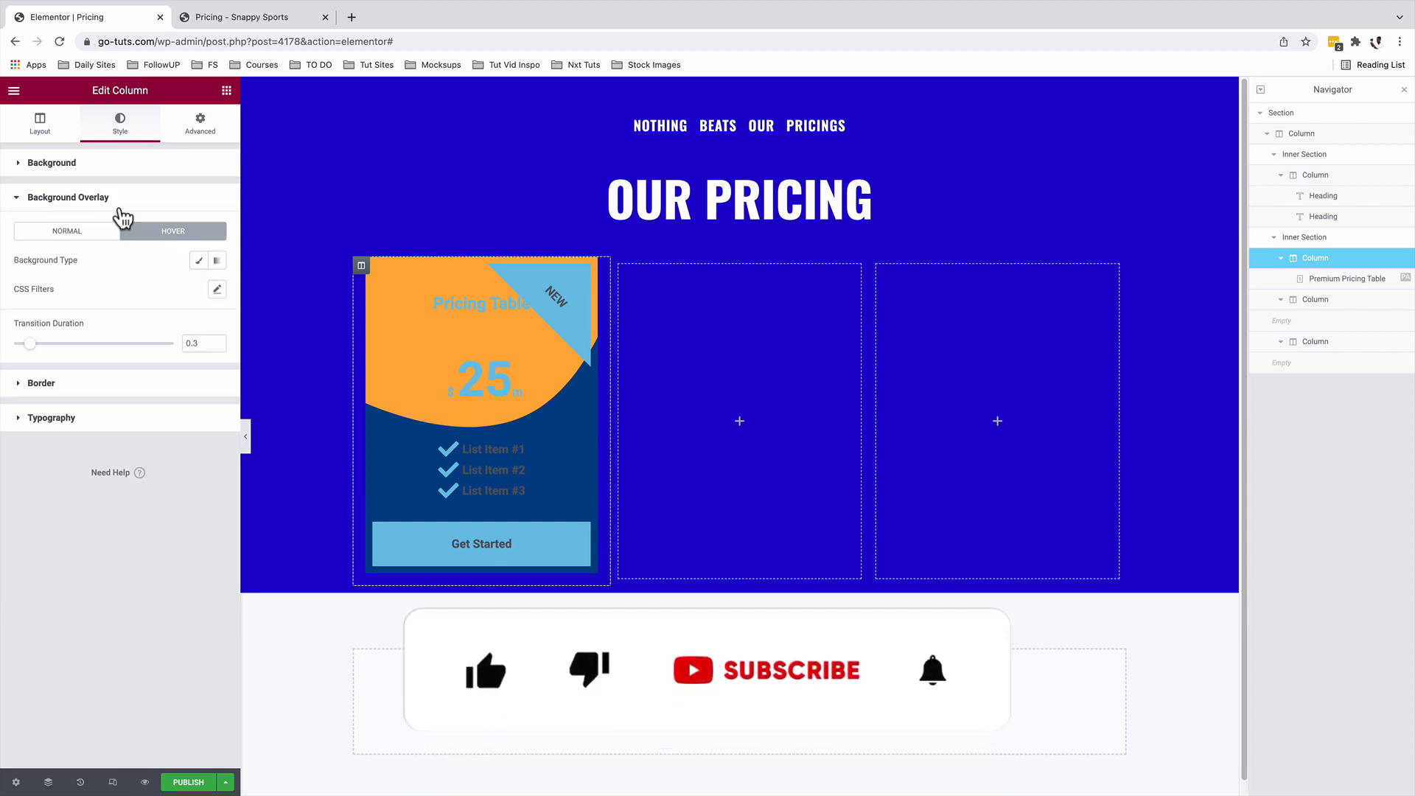
Step: Add a classic hover background overlay to the first column in #004387, with opacity 1 and a 0.7 transition duration
click(198, 261)
click(215, 290)
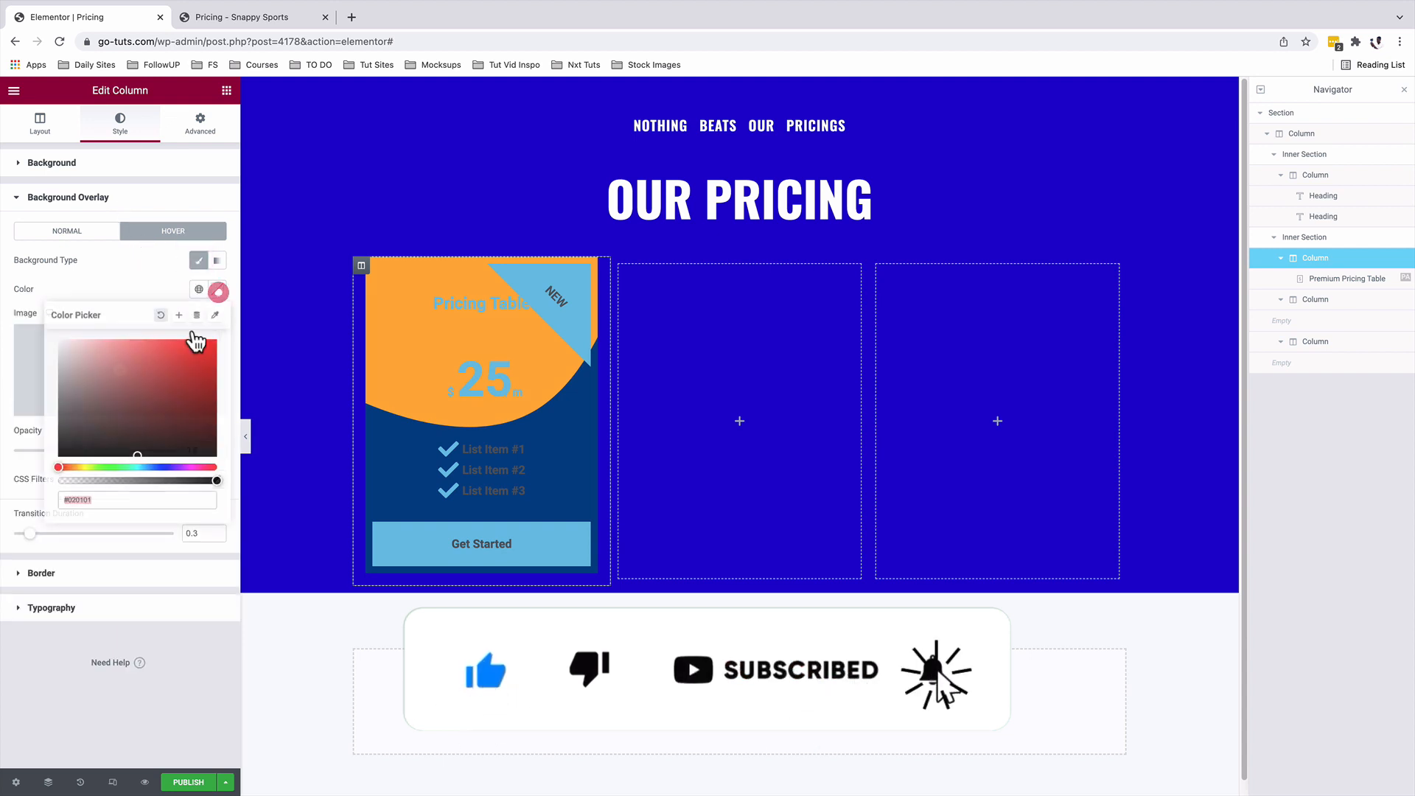
click(100, 498)
text(#004387)
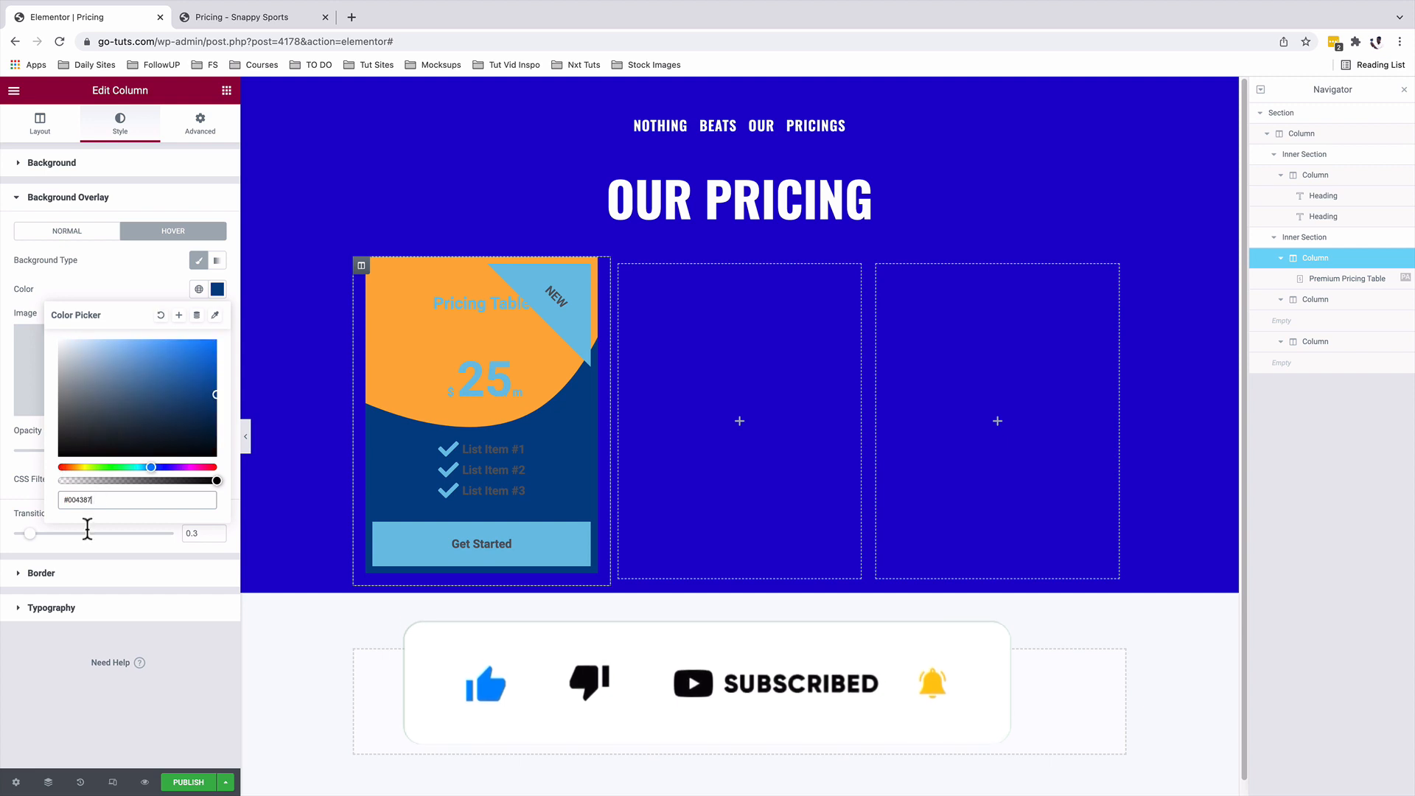
click(101, 262)
drag(110, 456, 183, 454)
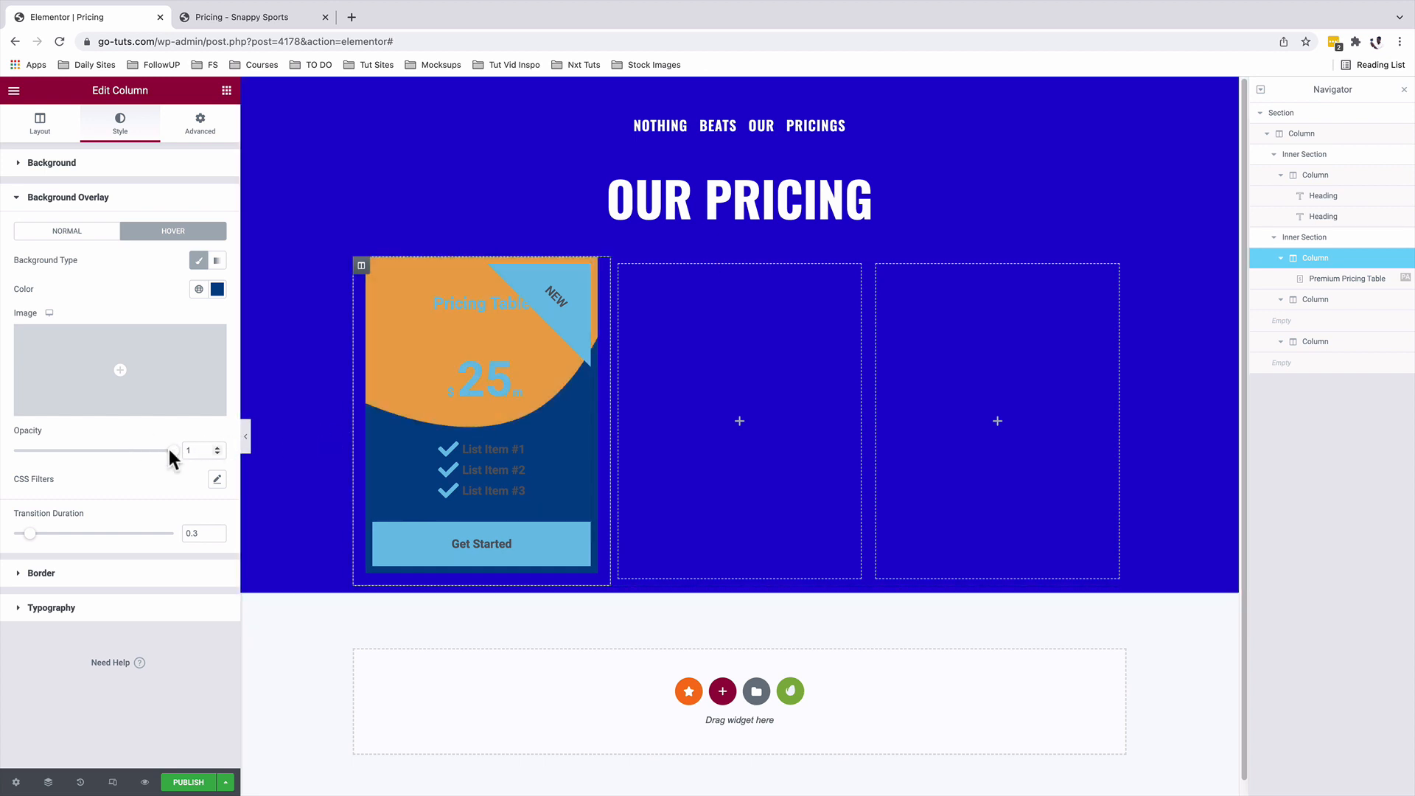
drag(30, 534, 51, 533)
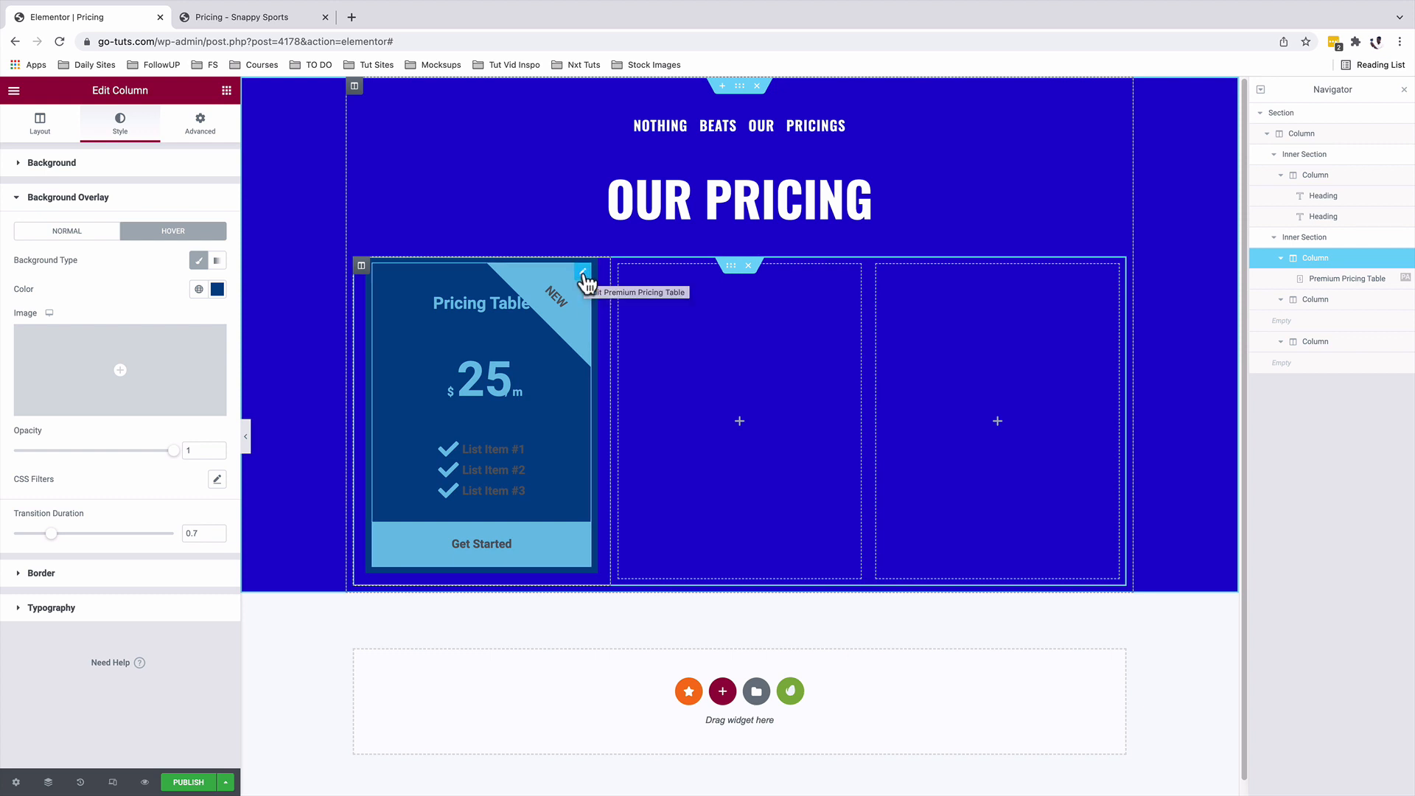
Step: Change the title of the first column's pricing table to Starter
click(584, 281)
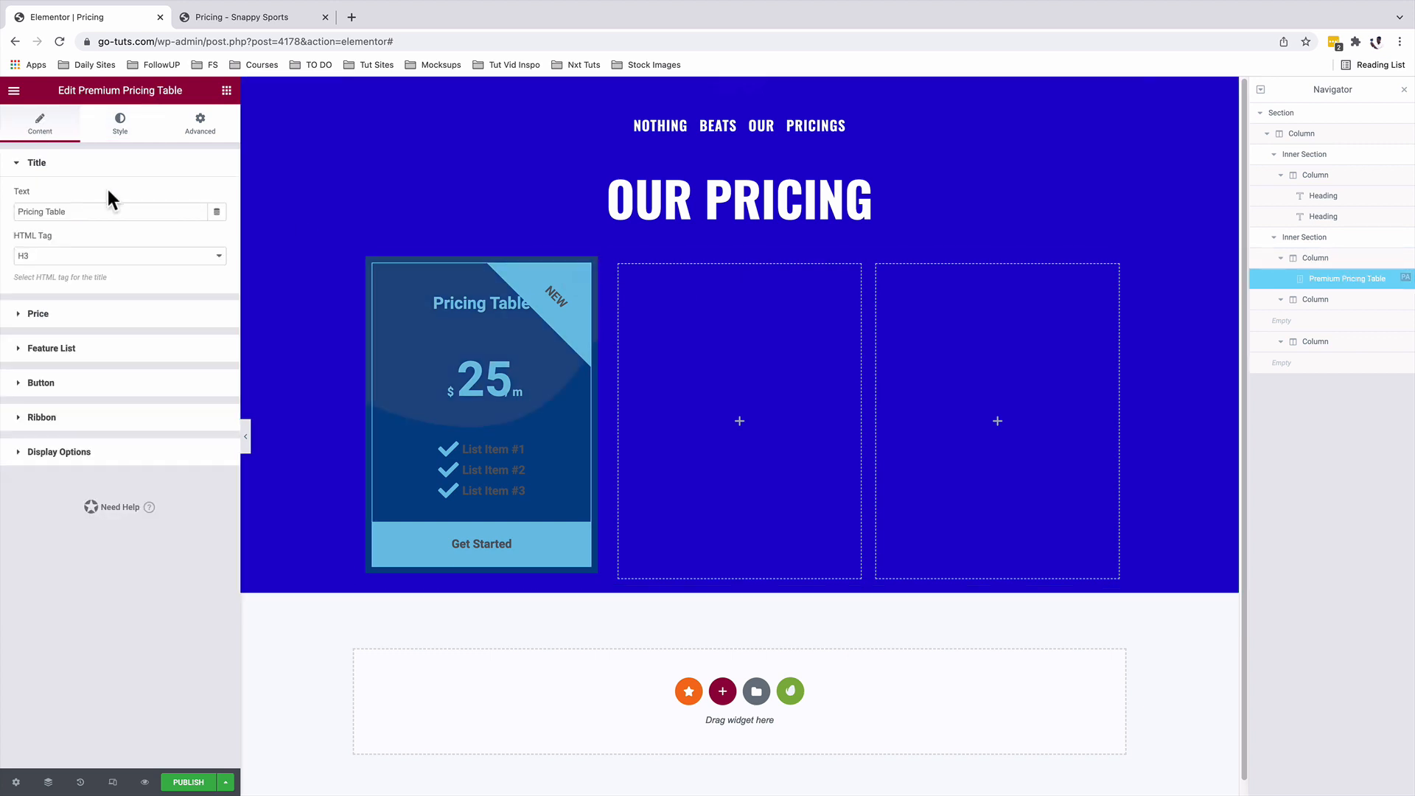
click(57, 135)
triple_click(158, 207)
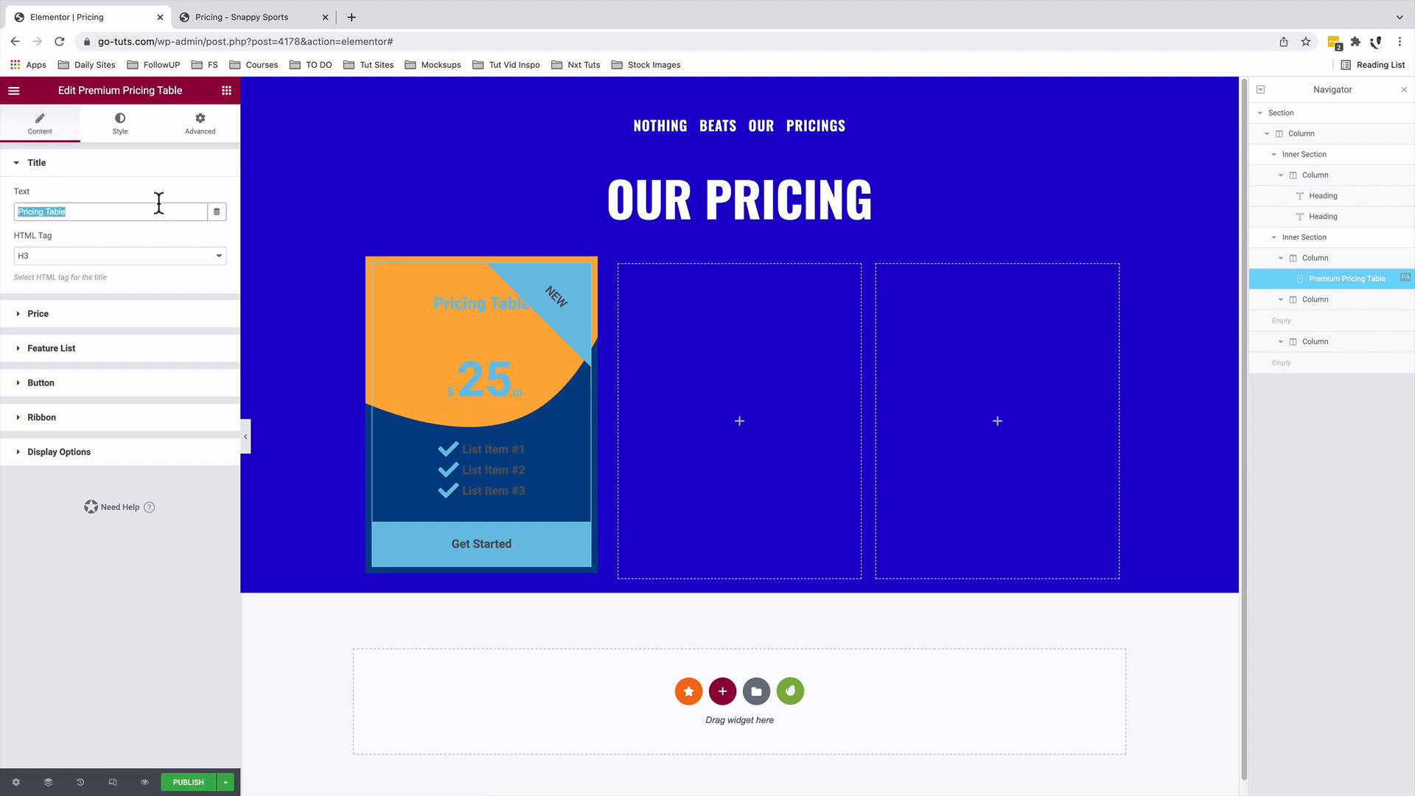
text(Starter)
Step: Set the Starter pricing table's price to 39 and its duration to year
click(57, 314)
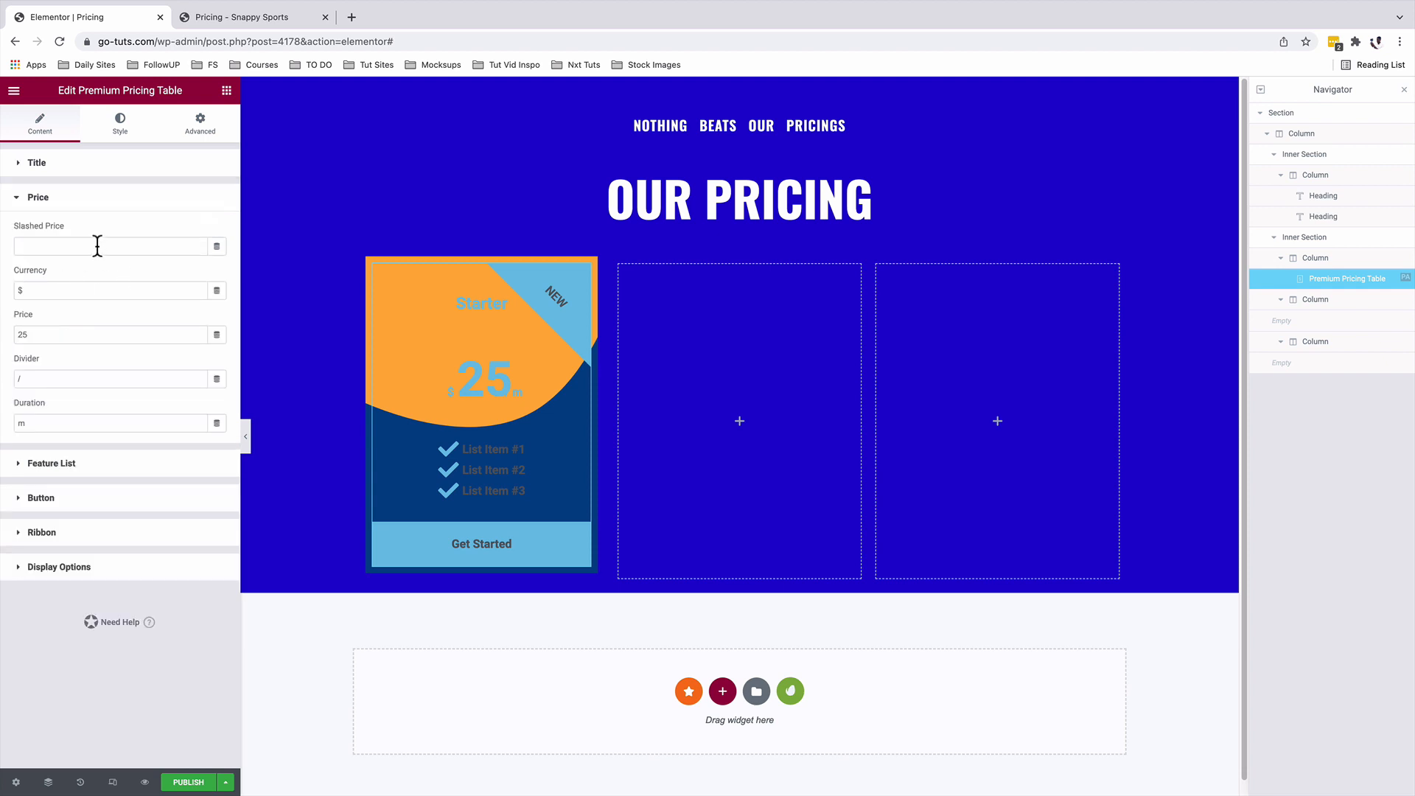
click(62, 288)
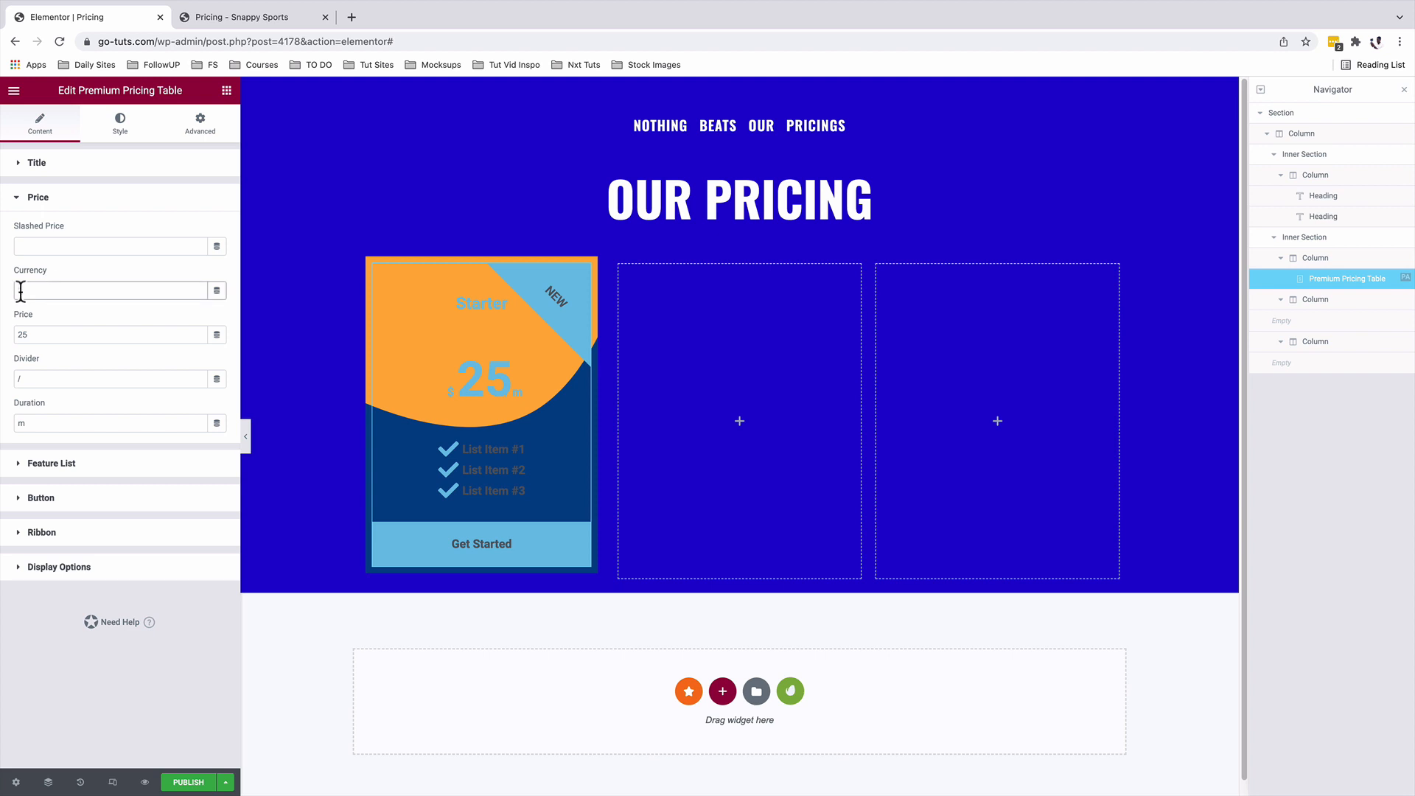
click(37, 335)
key(BackSpace)
key(BackSpace)
text(39)
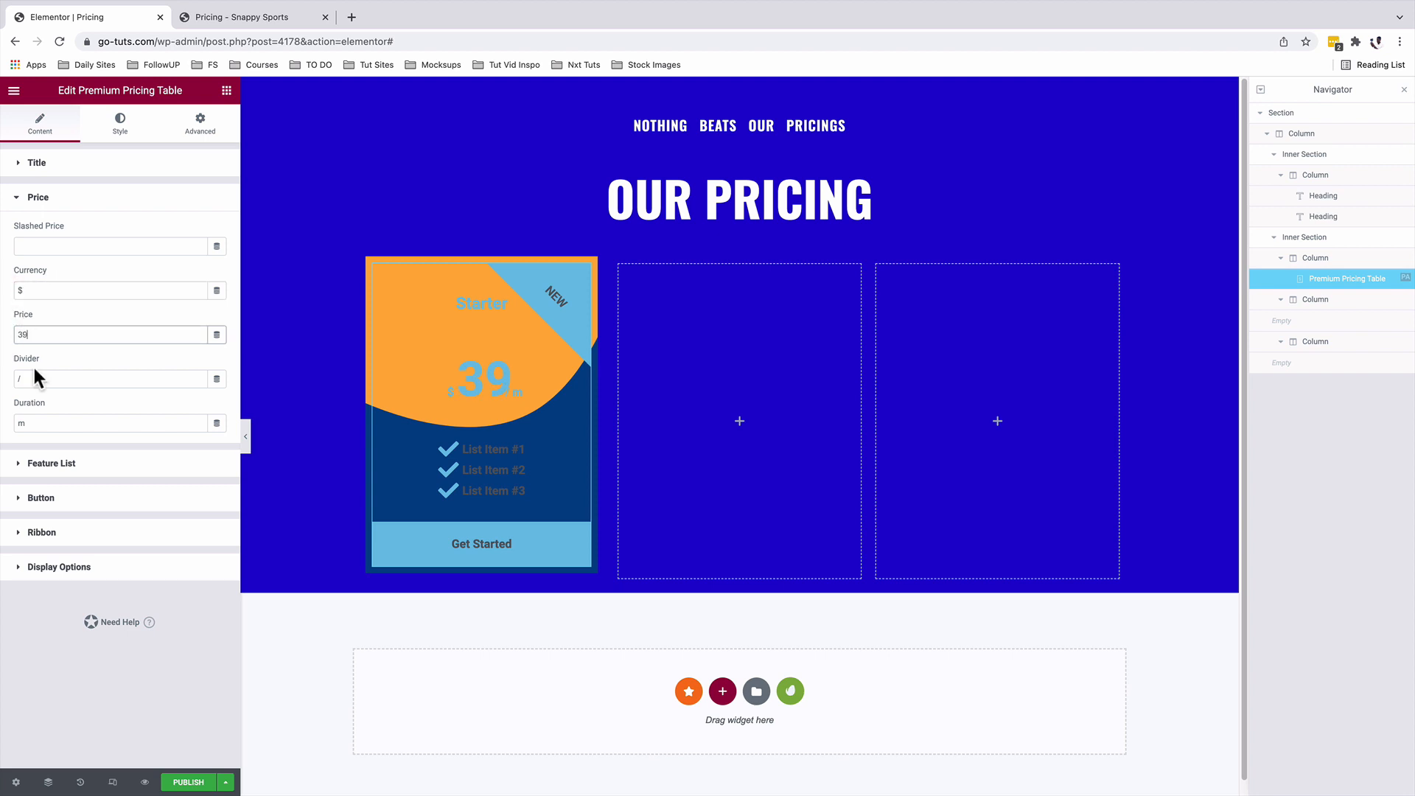
click(32, 379)
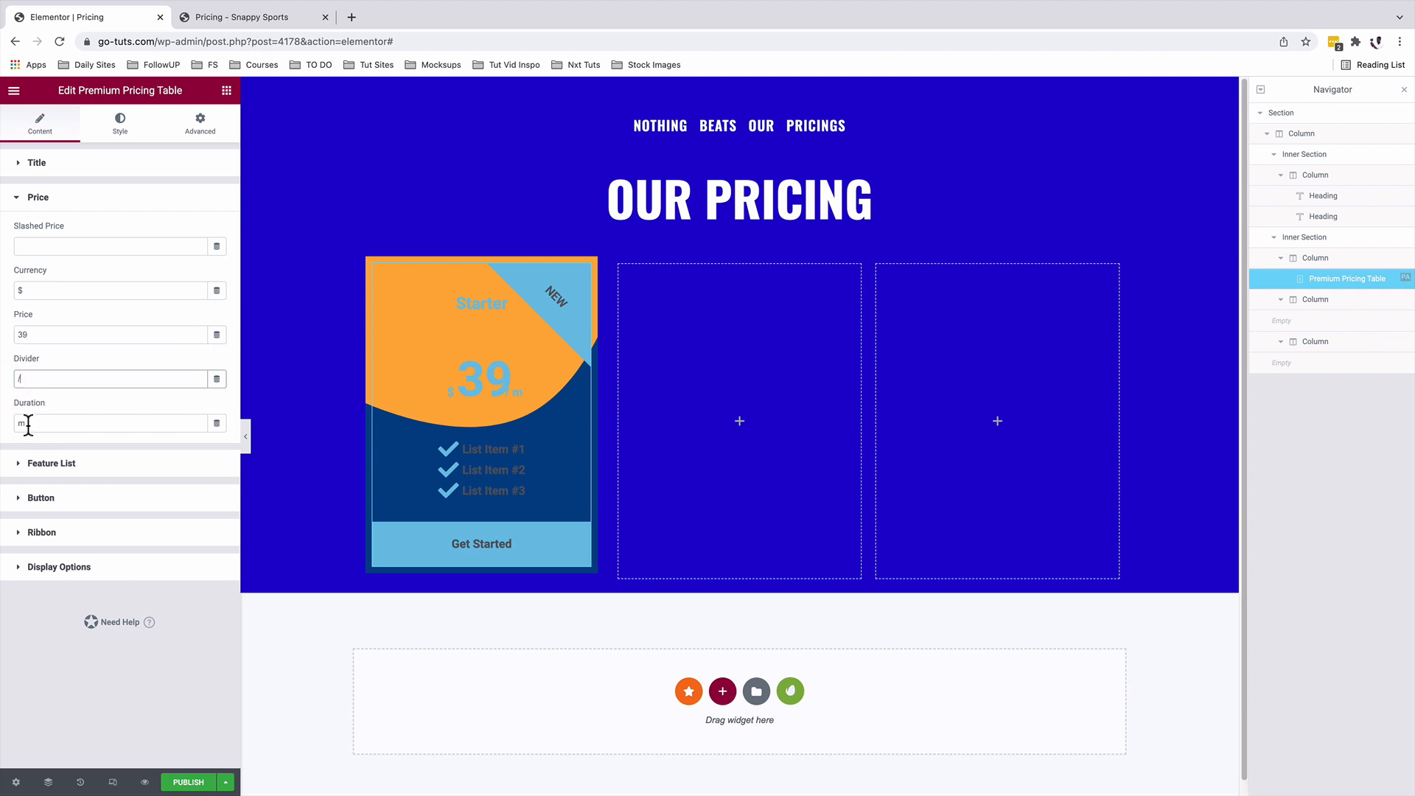
drag(28, 425, 3, 427)
text(year)
Step: Delete the second and third items from the Starter table's feature list
click(76, 466)
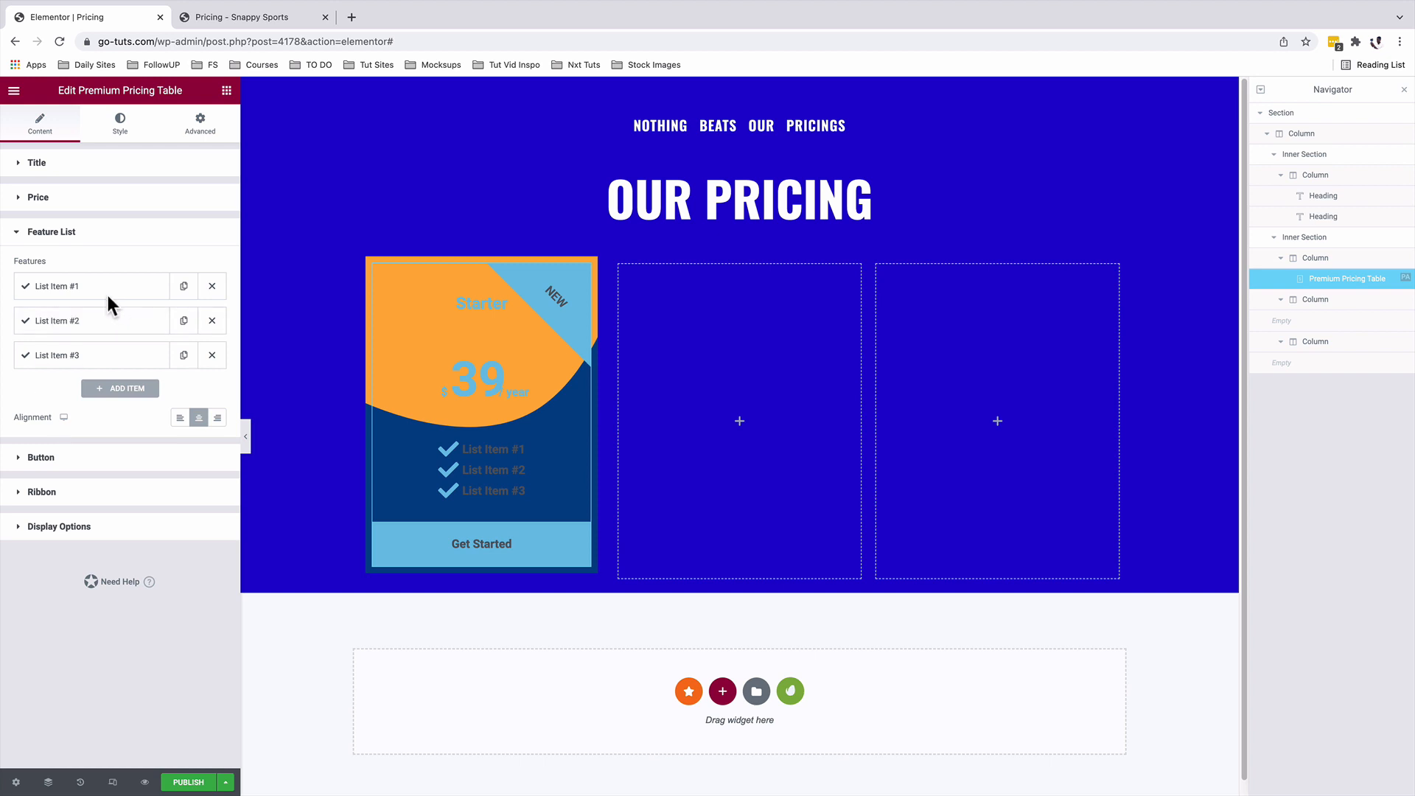
click(212, 322)
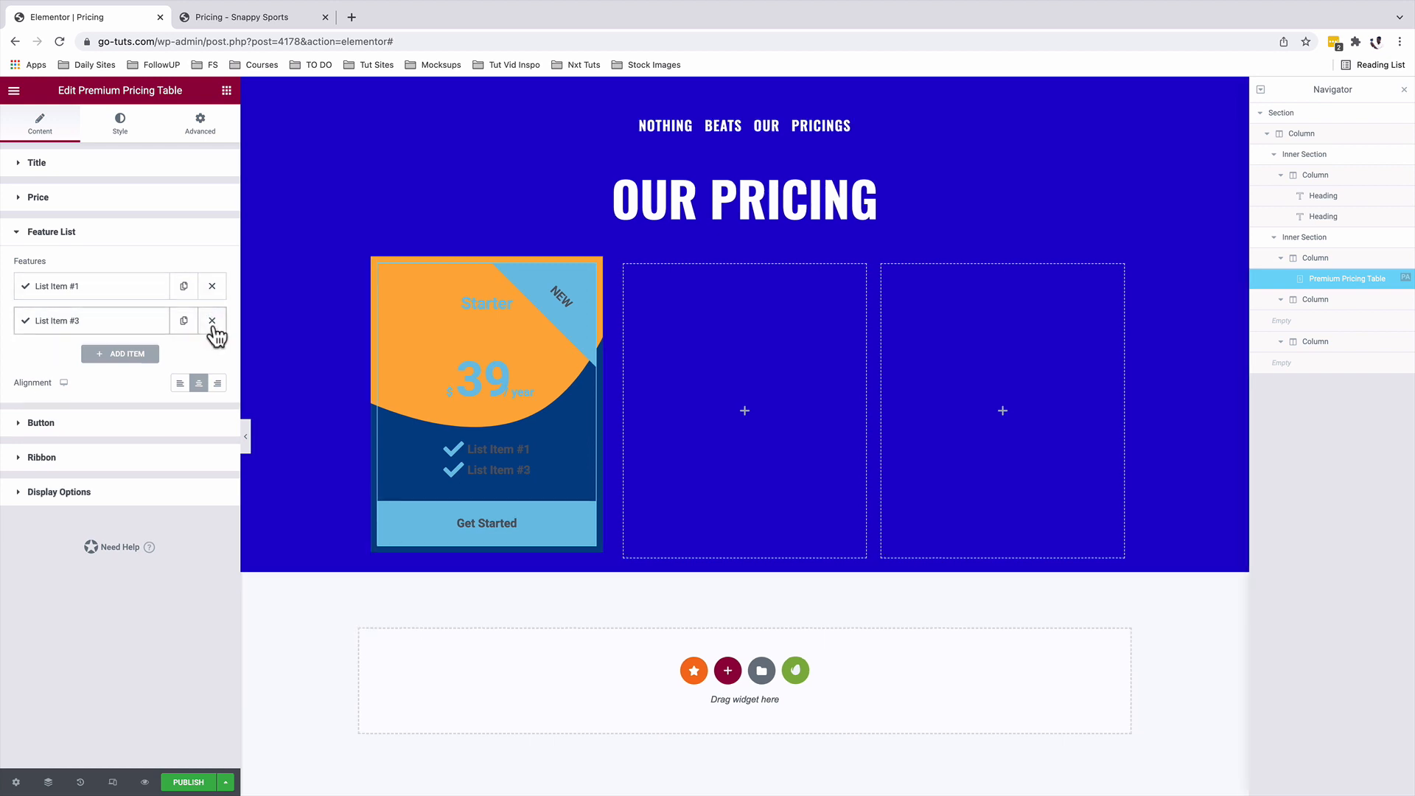
click(212, 320)
Step: Replace the remaining feature item's text with "Sed ut perspiciatis unde omnis"
click(107, 293)
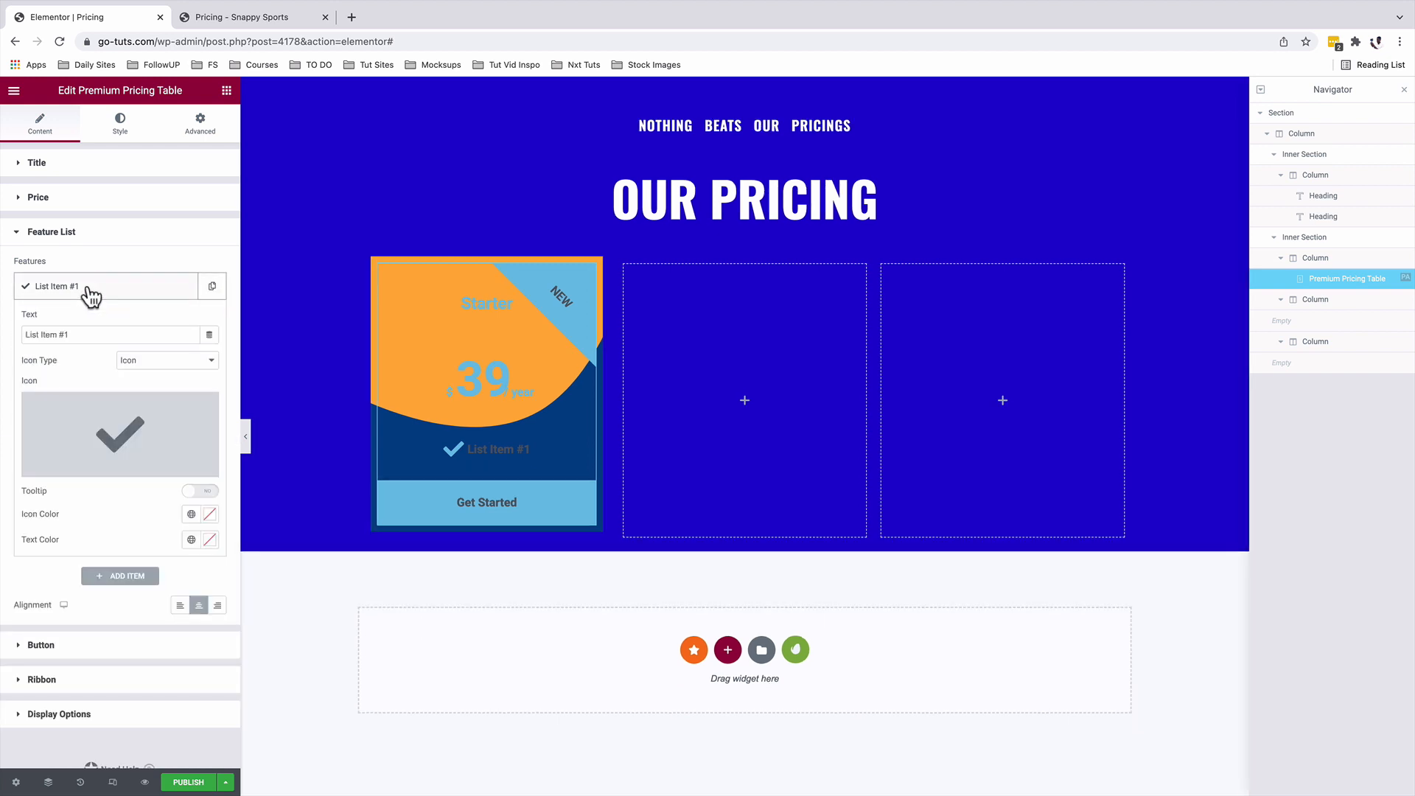
click(86, 335)
key(super+a)
text(Sed ut perspiciatis unde omnis)
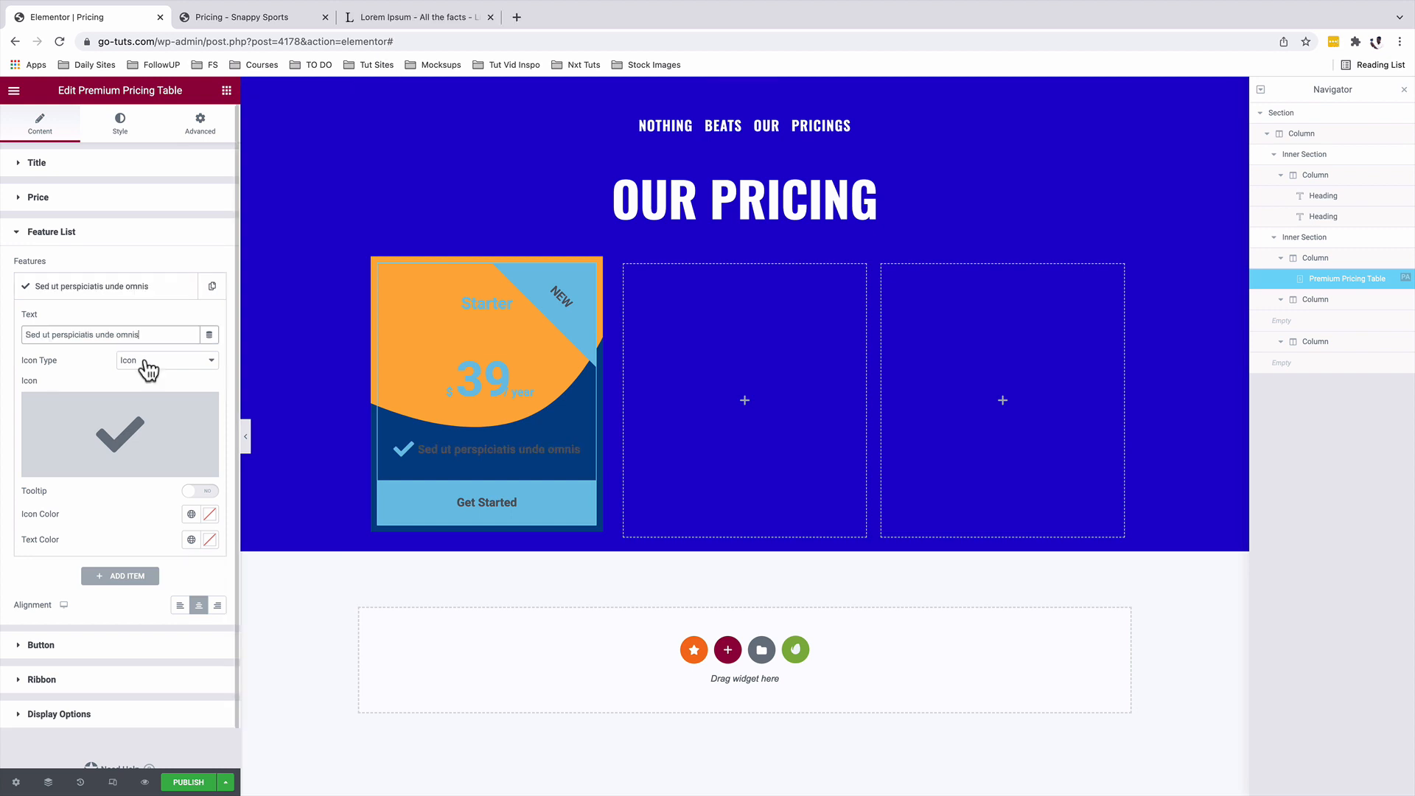
Step: Keep the feature item's icon type as Icon and insert the Check circle icon from the icon library
click(148, 368)
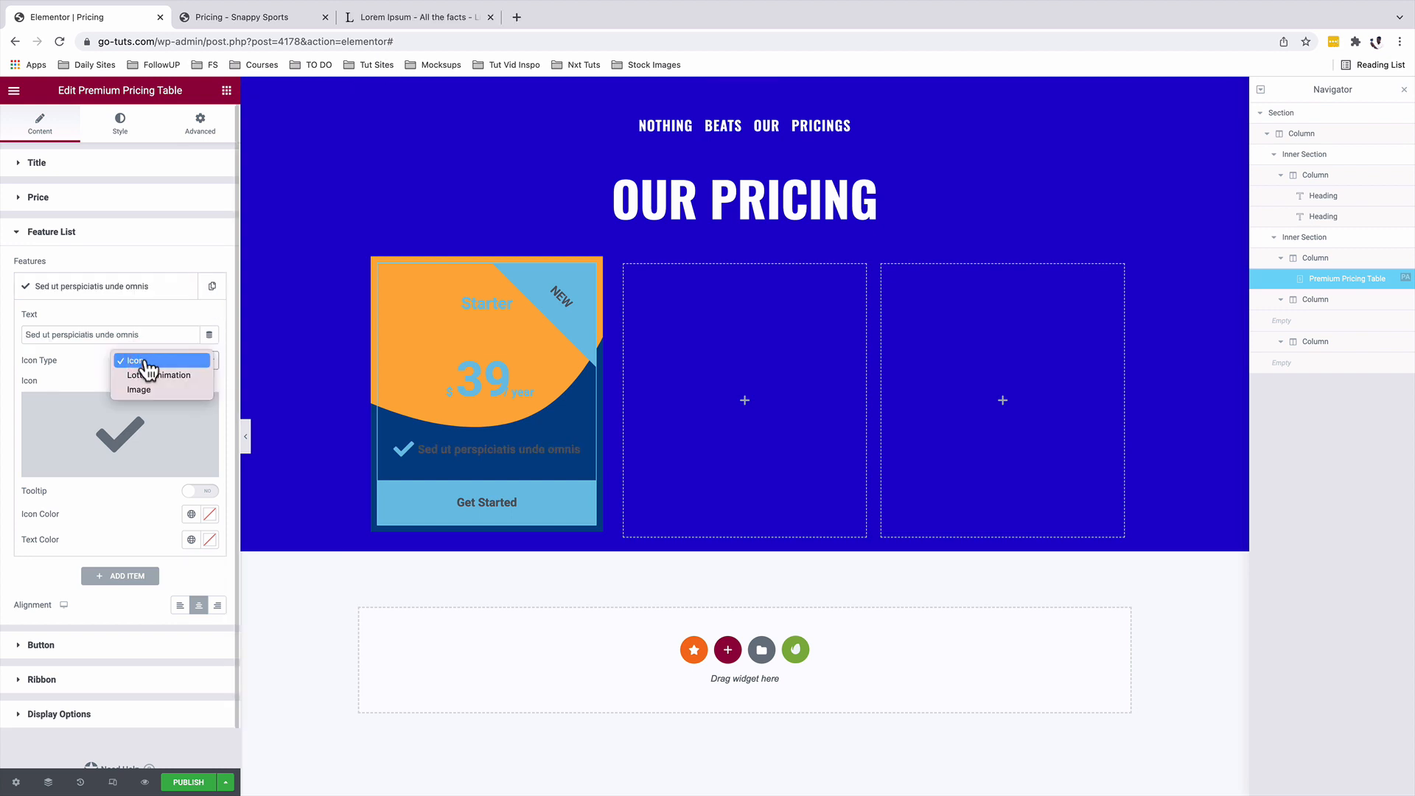
click(148, 361)
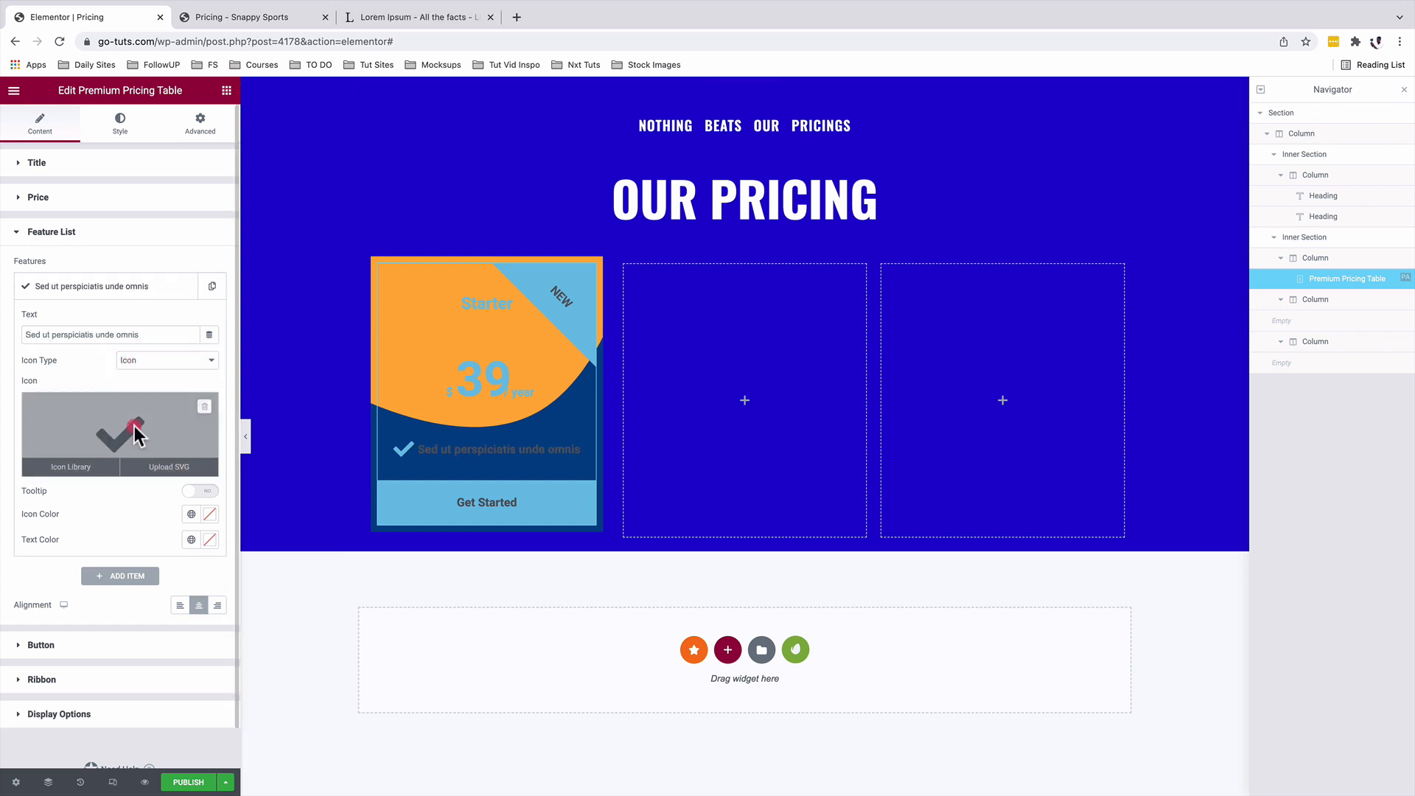
click(132, 431)
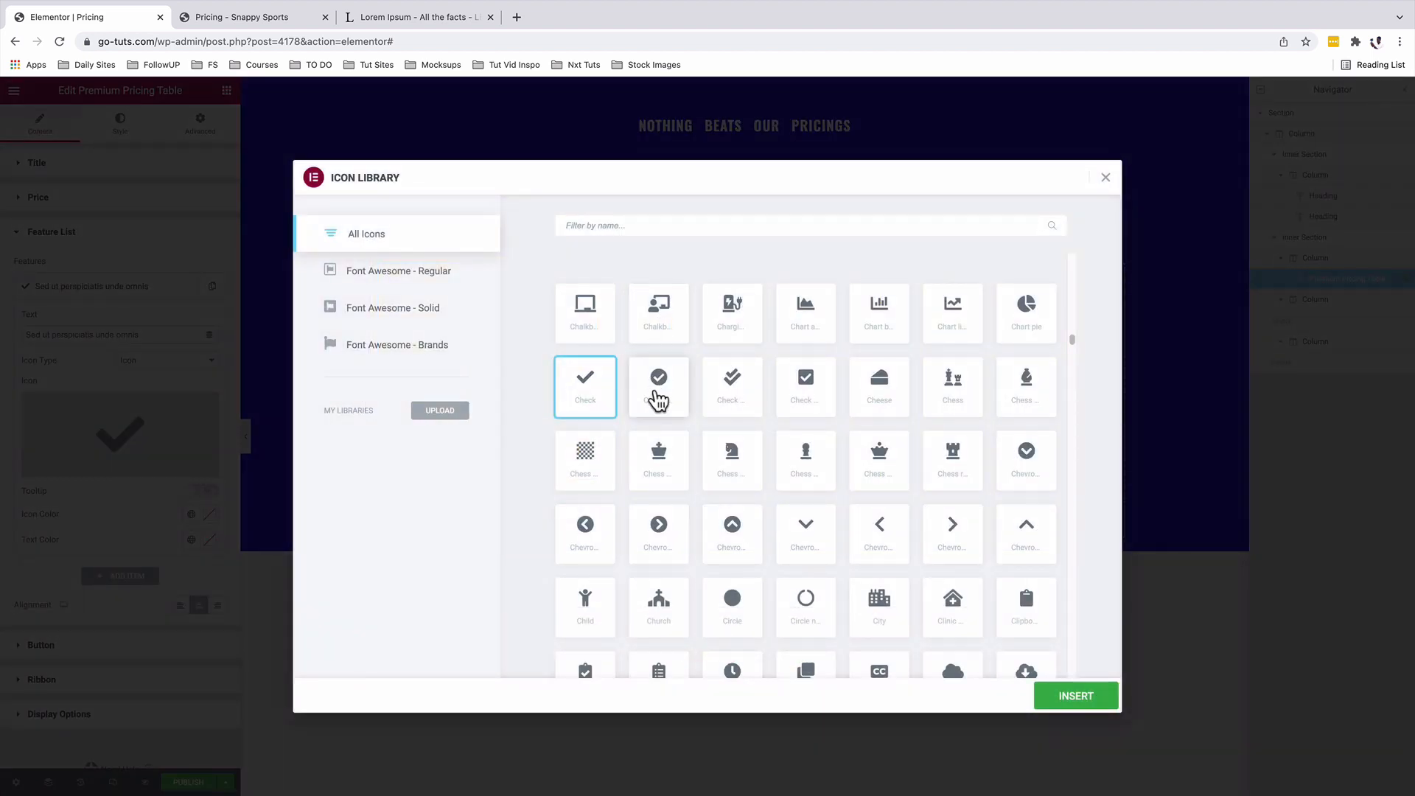
click(658, 398)
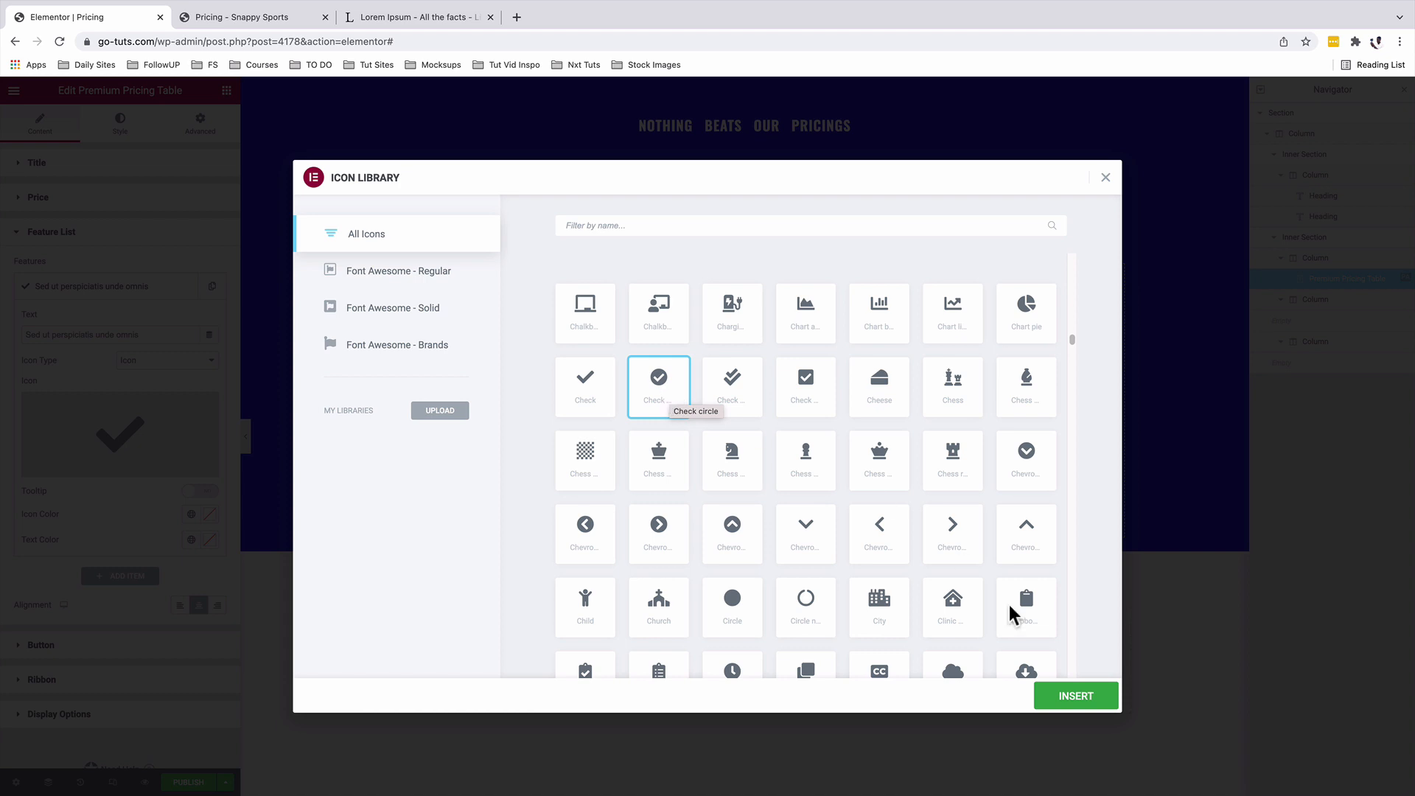
click(1074, 697)
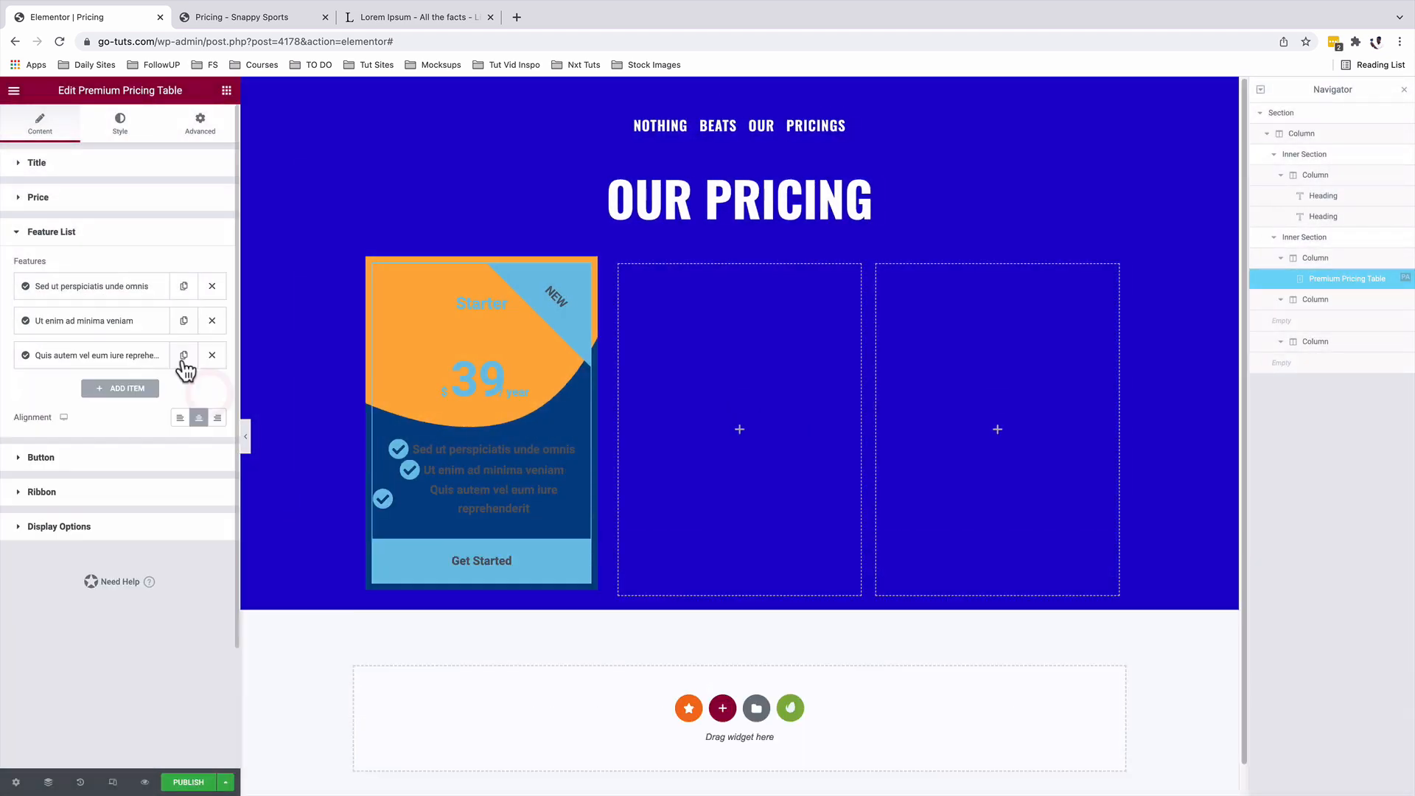
Step: Duplicate the third feature item and arrange four features, with "Vel eum sed quia non numquam" second and "Ut enim ad minima veniam" fourth
click(184, 356)
click(104, 391)
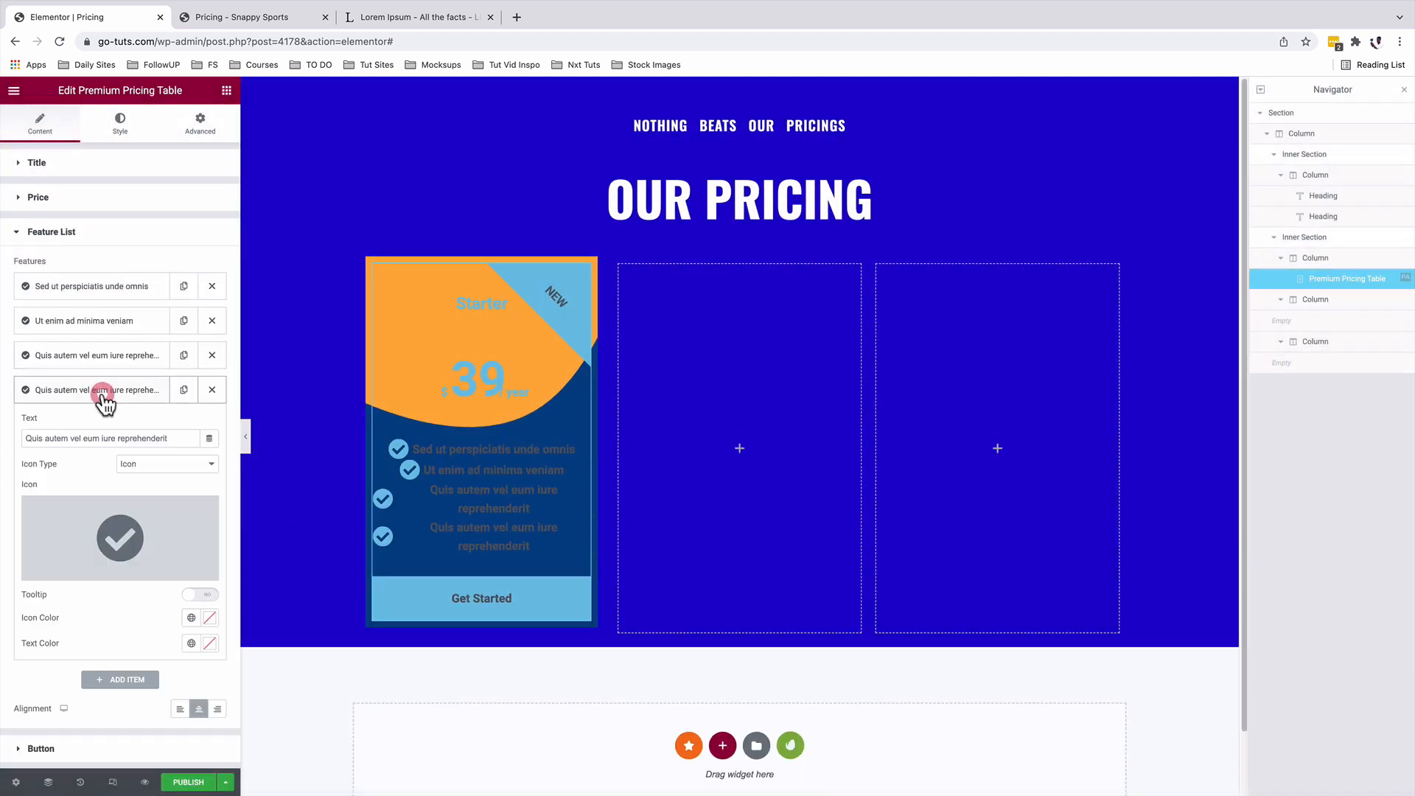
triple_click(72, 438)
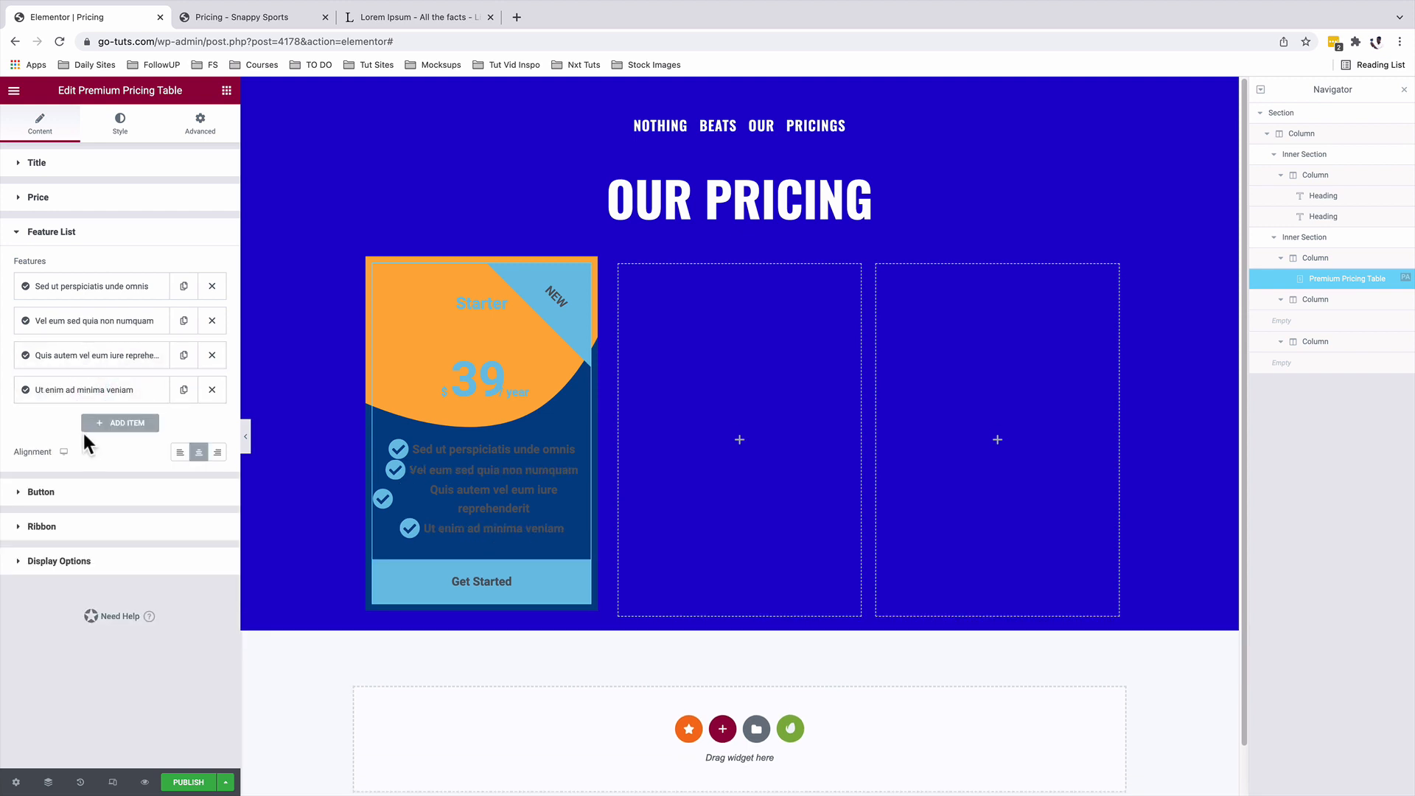
Step: Keep the Starter table's button text as Get Started with link type URL, and set its link to #
click(74, 495)
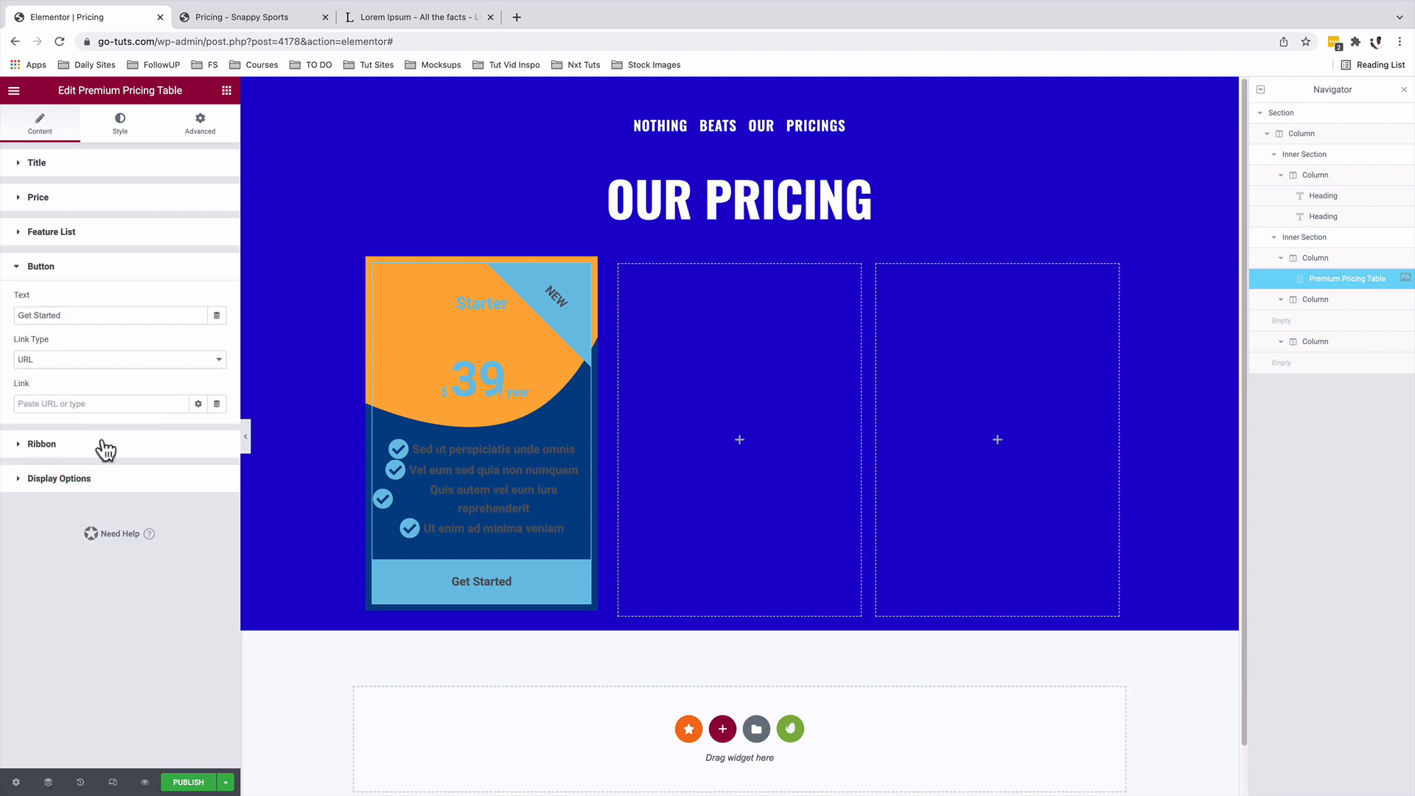
triple_click(122, 315)
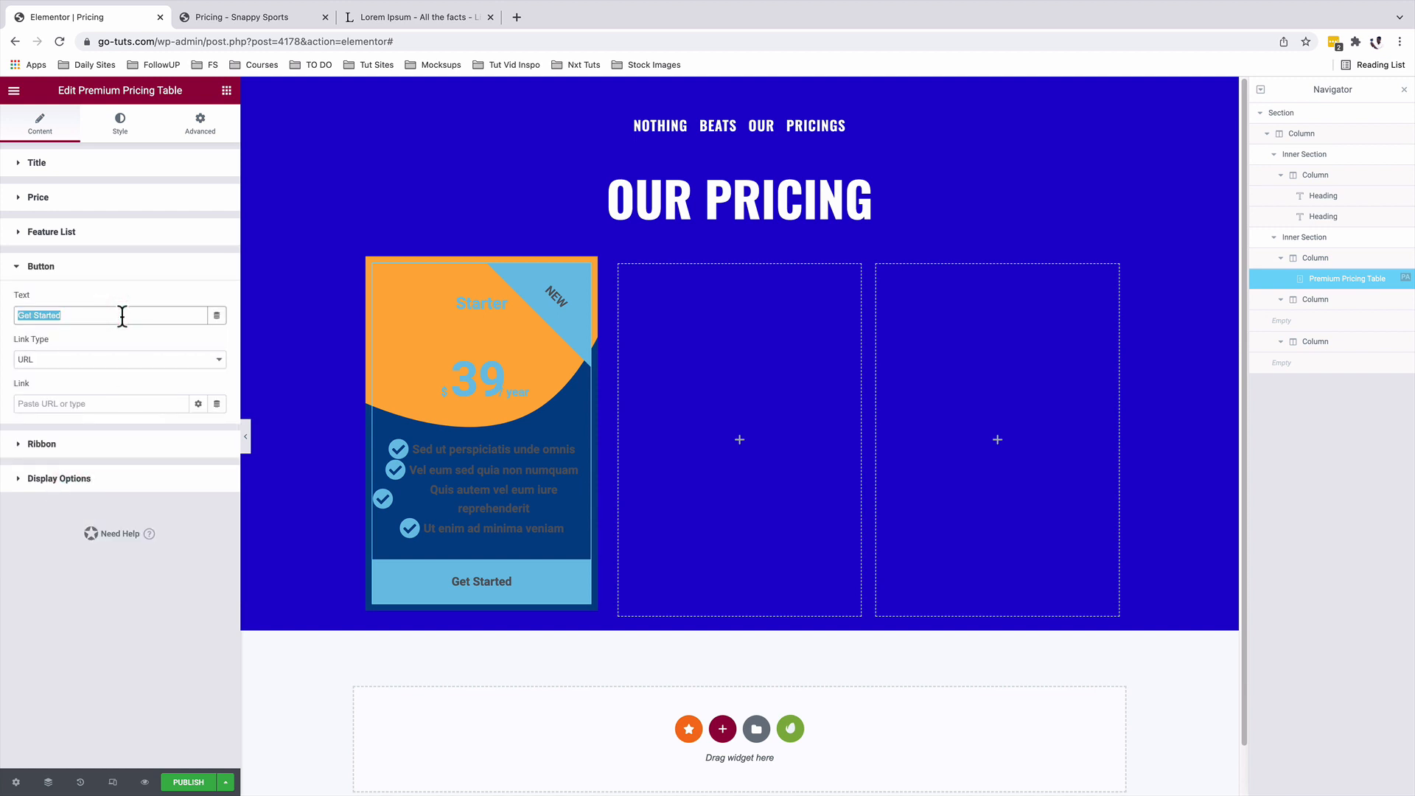
click(96, 361)
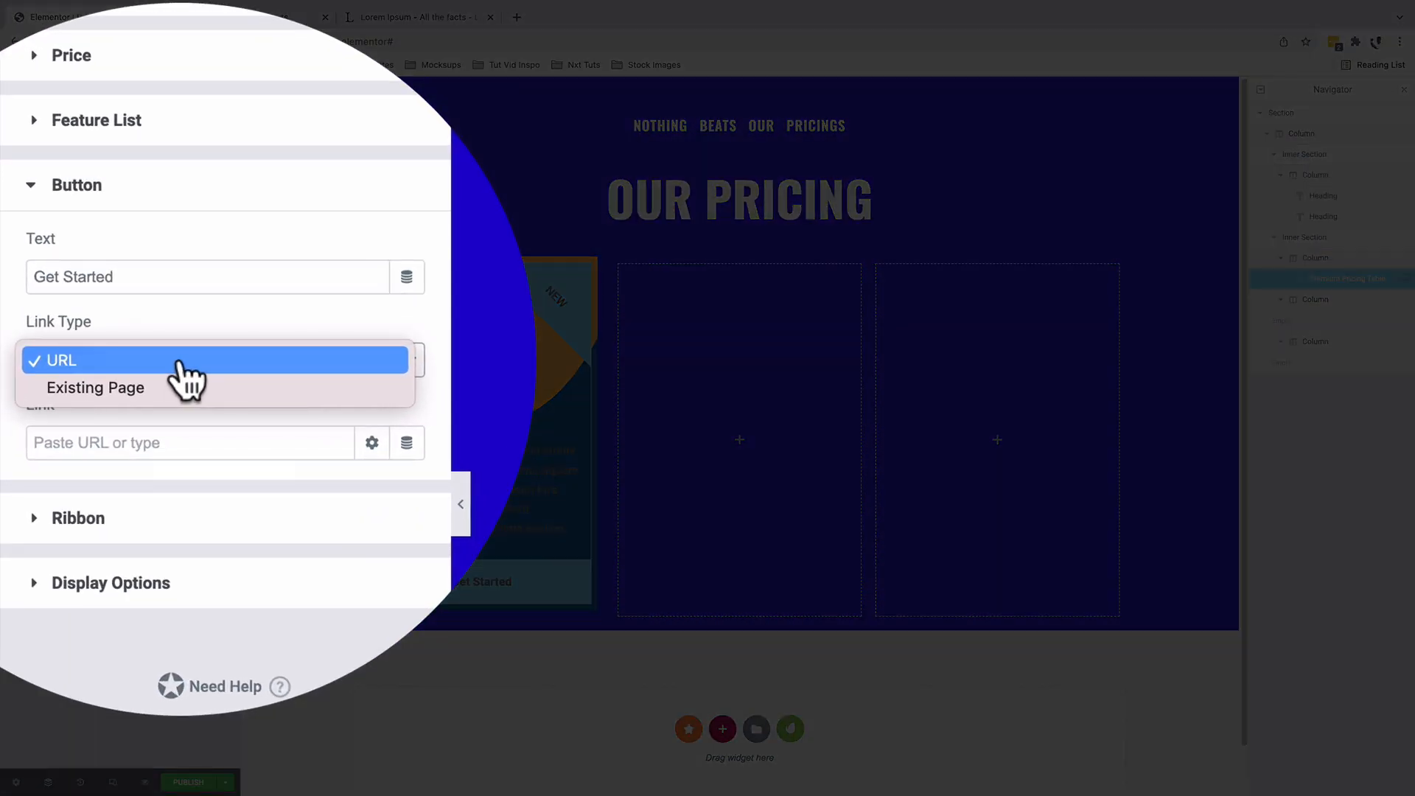
click(188, 376)
click(102, 404)
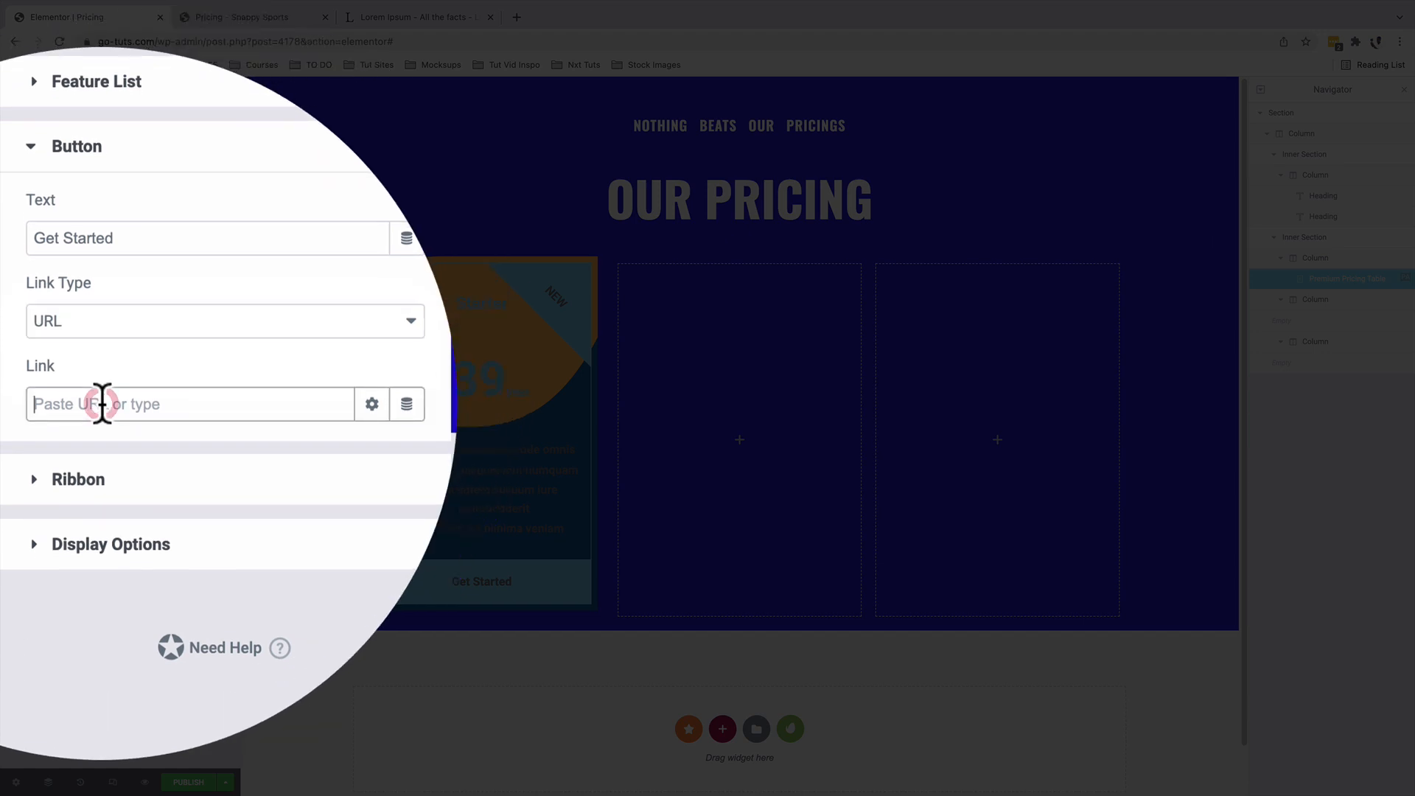
click(371, 404)
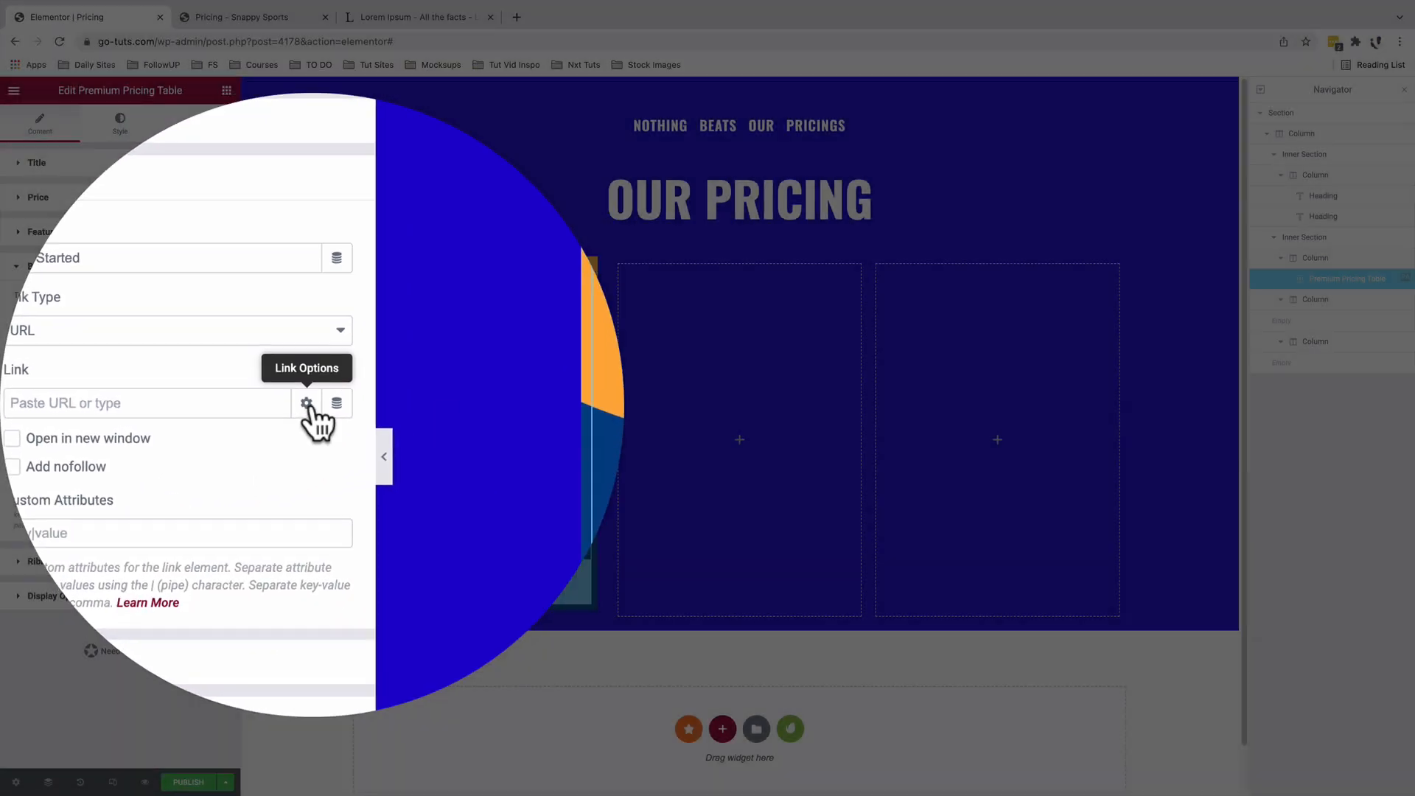
click(198, 404)
click(104, 403)
text(#)
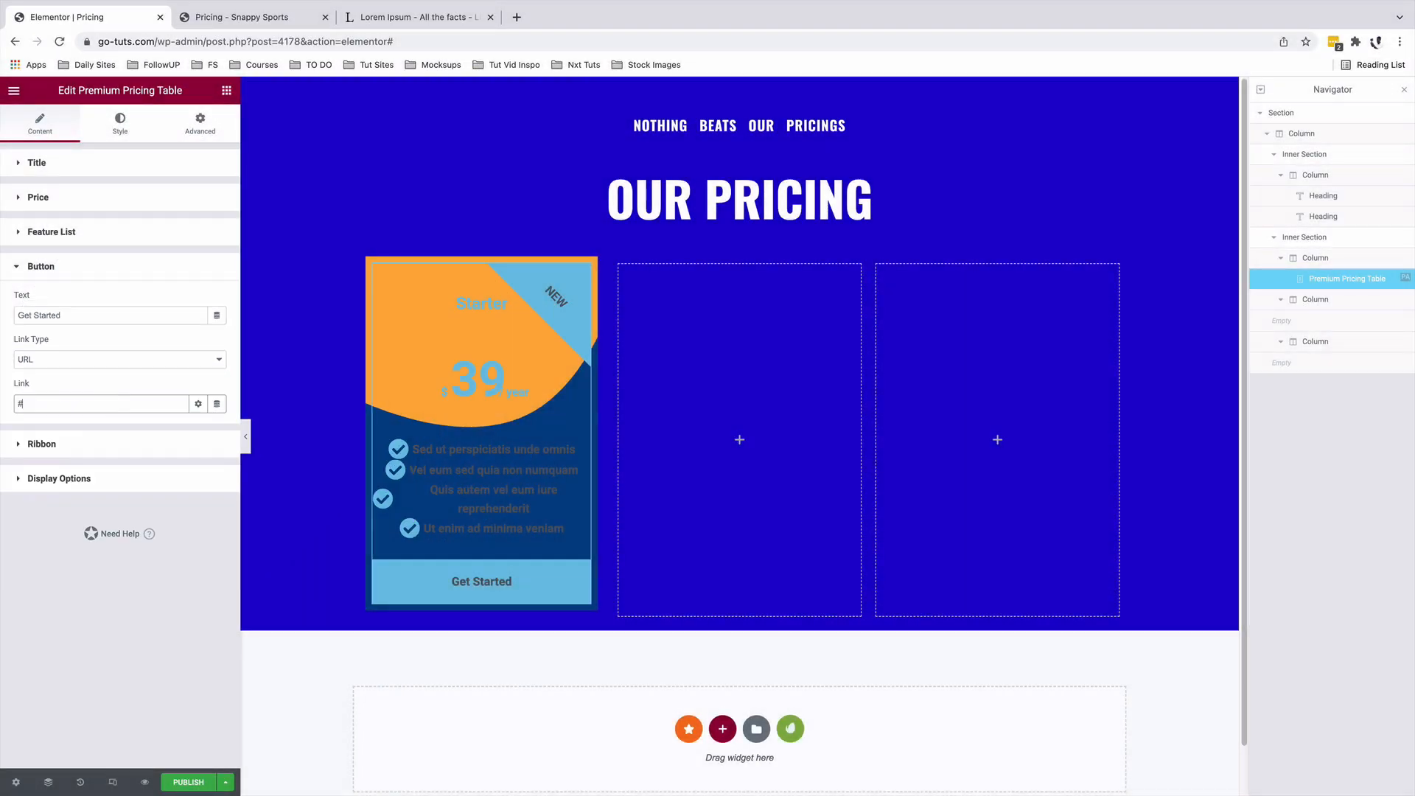
Step: Change the Starter table's ribbon type to Stripe and its text to POPULAR
click(85, 446)
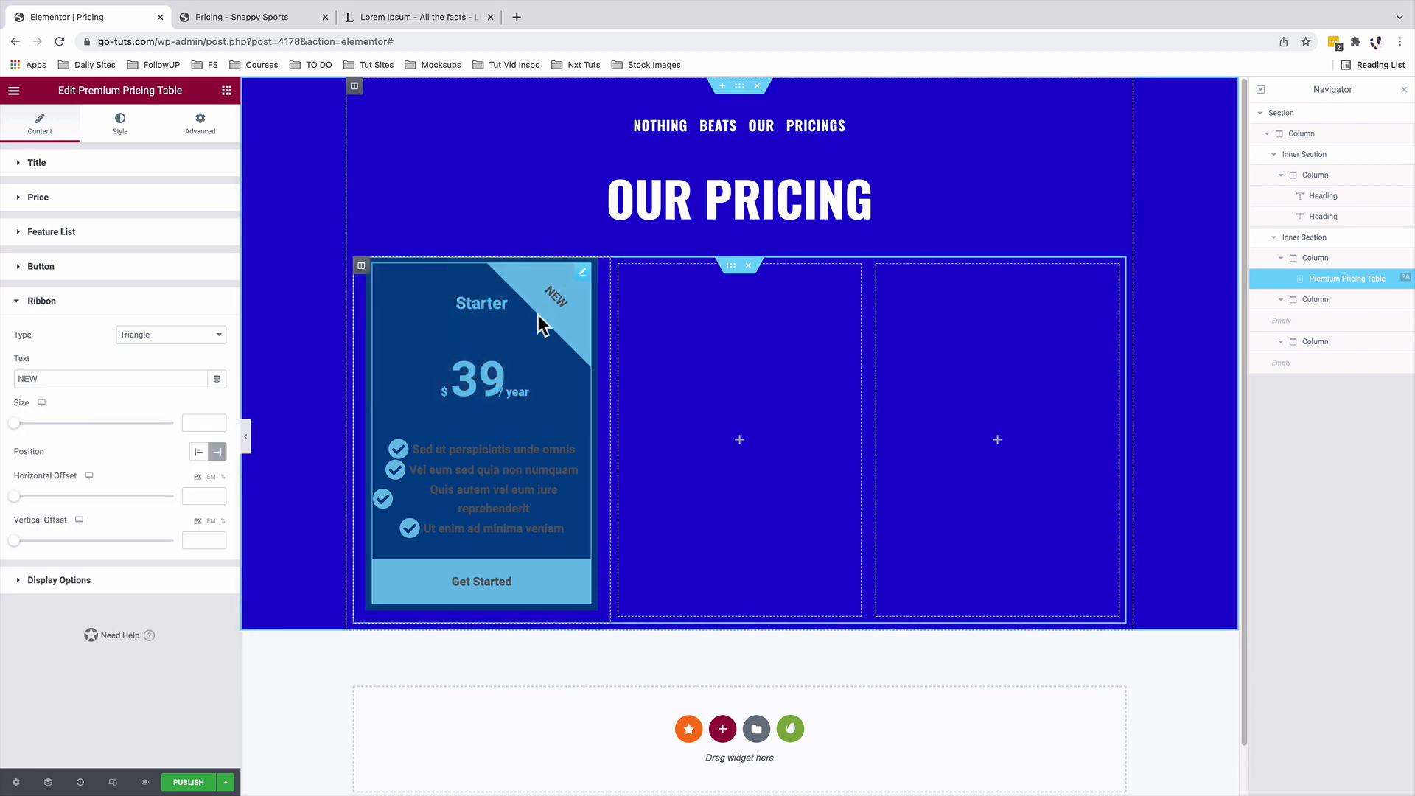
click(147, 335)
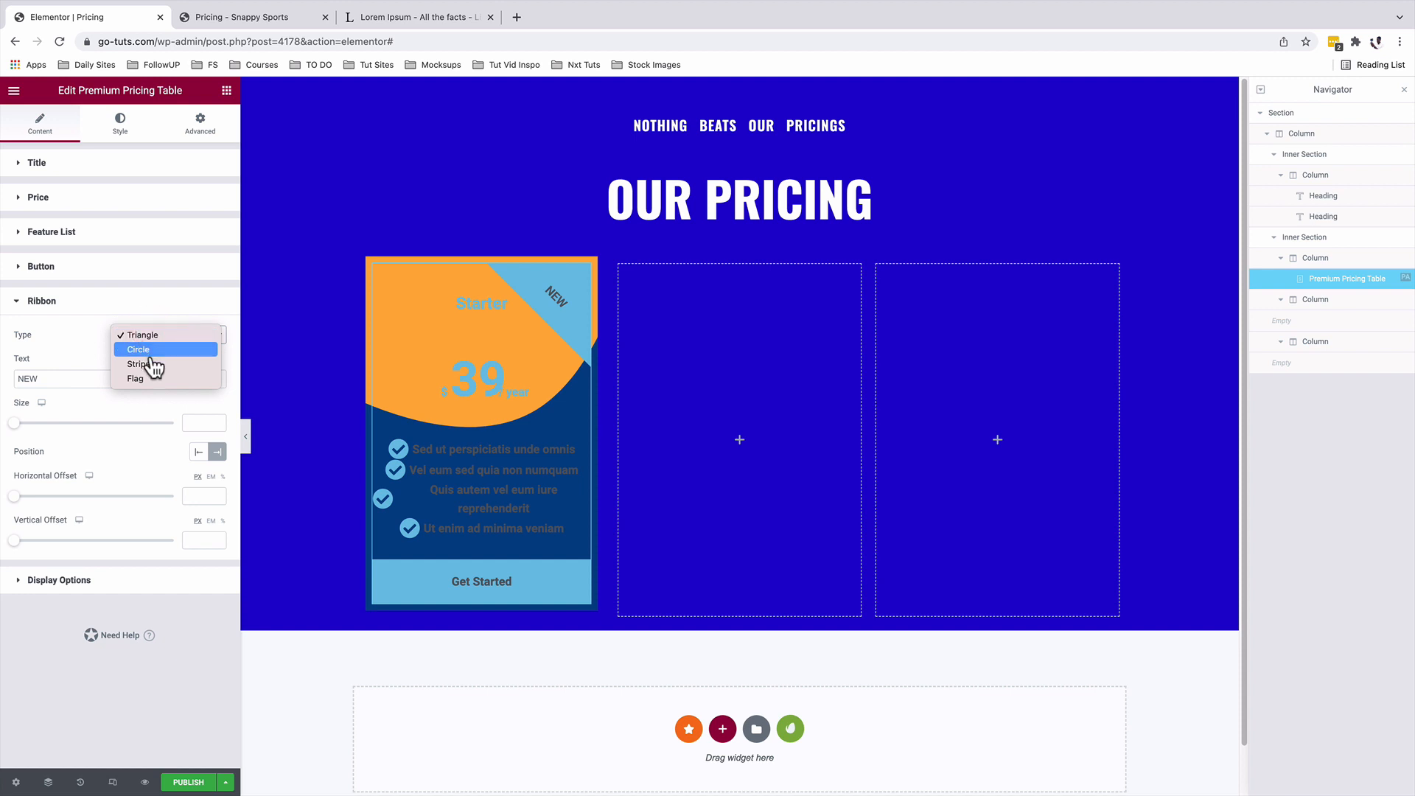
click(148, 364)
click(34, 378)
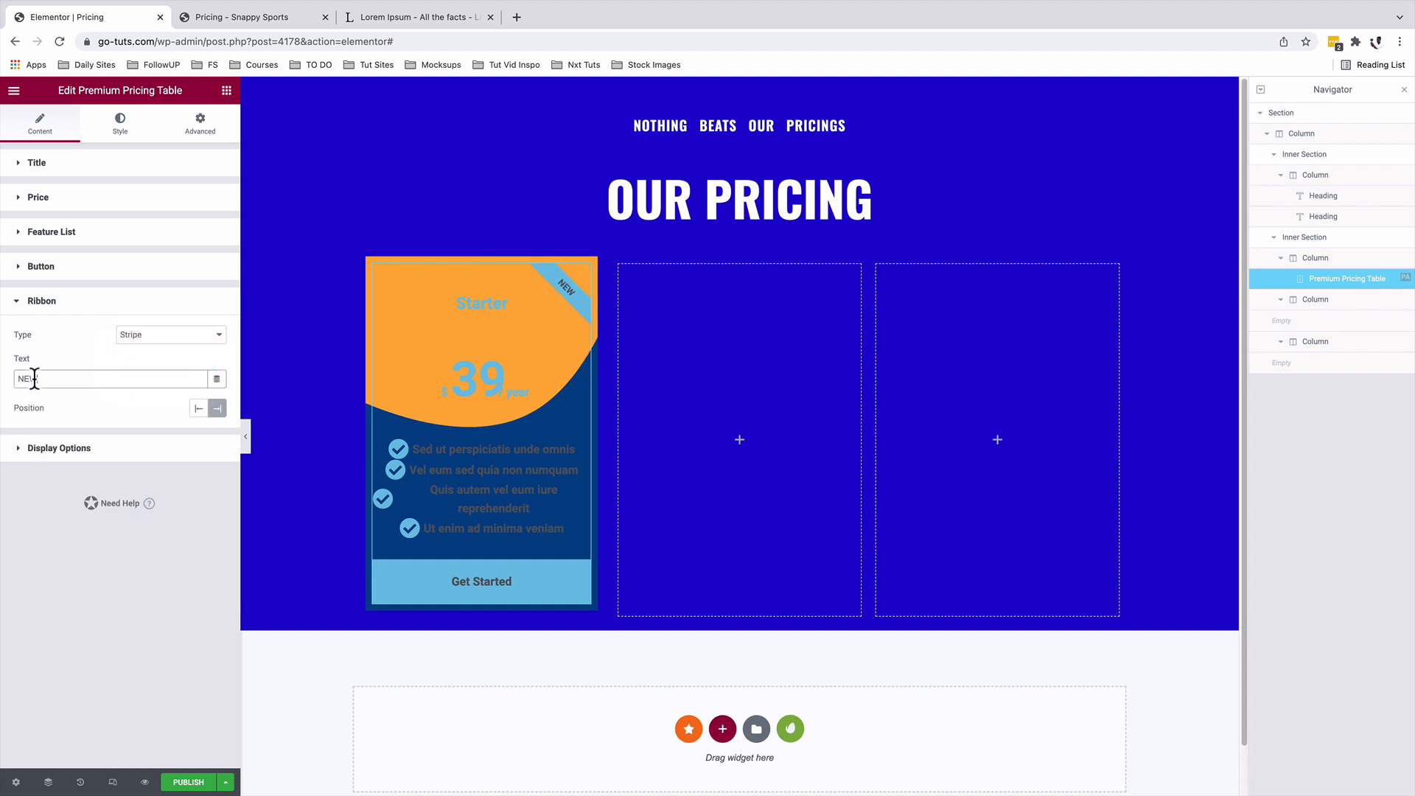
double_click(34, 378)
text(POPULAR)
Step: Try displaying the Starter table's icon, check the available icon types, and hide the icon again
click(84, 446)
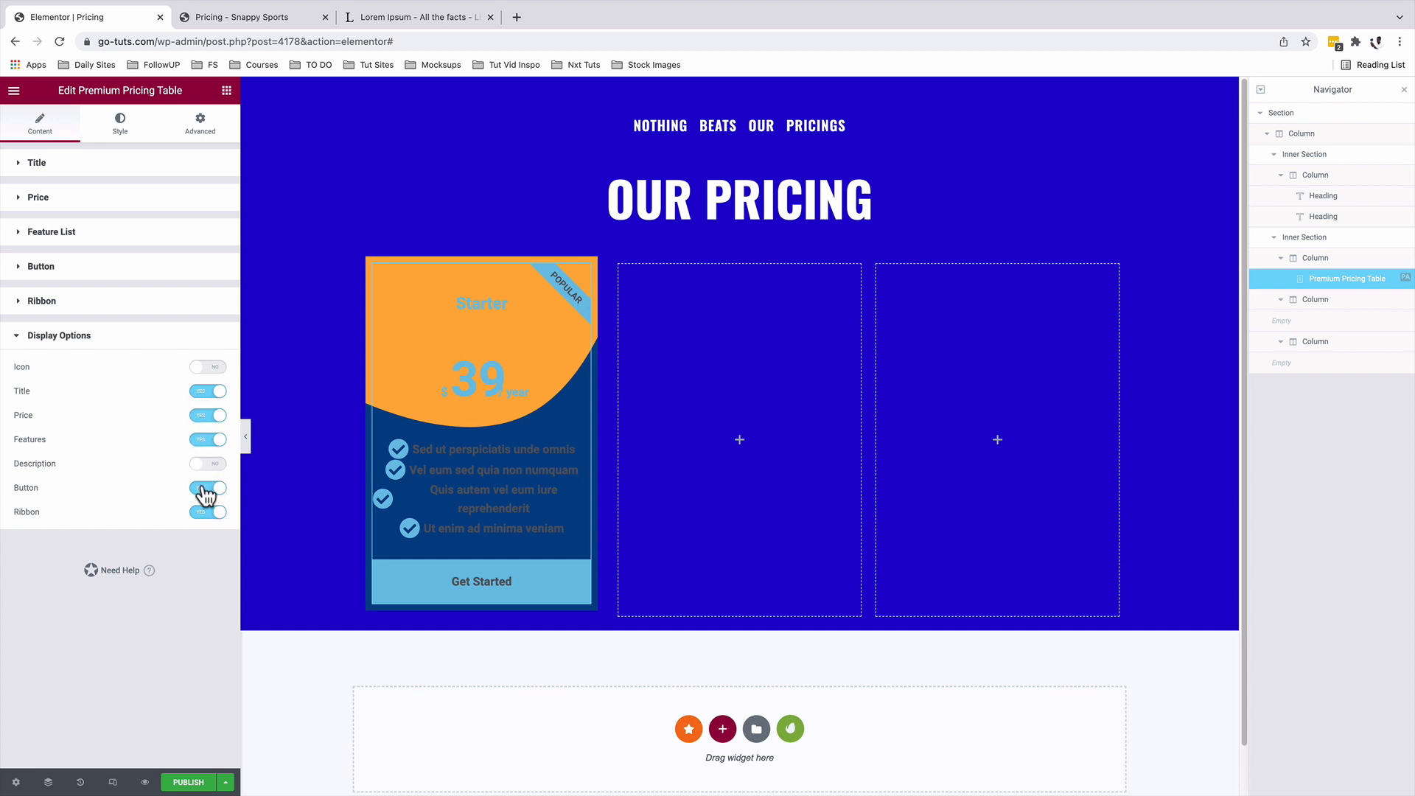
click(216, 370)
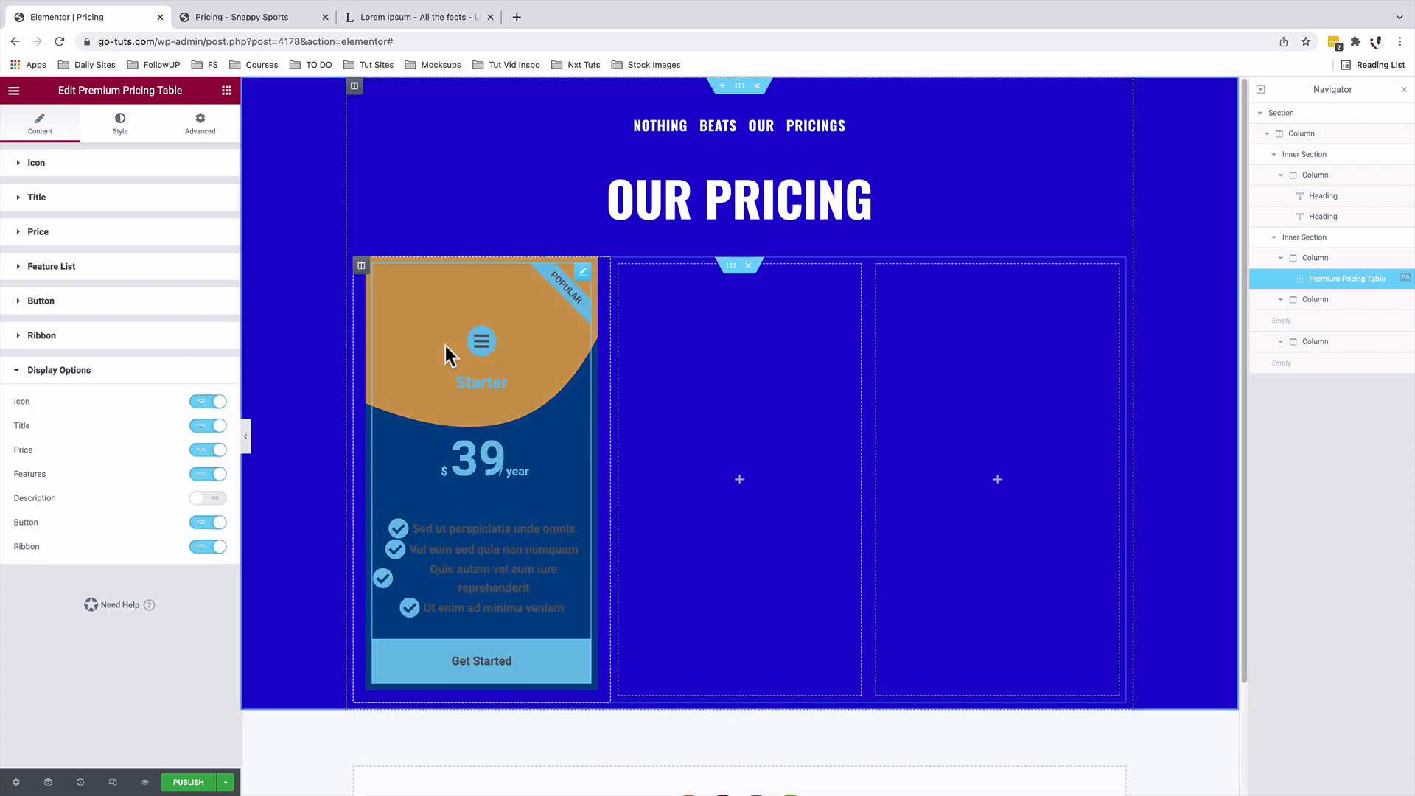
click(46, 168)
click(142, 199)
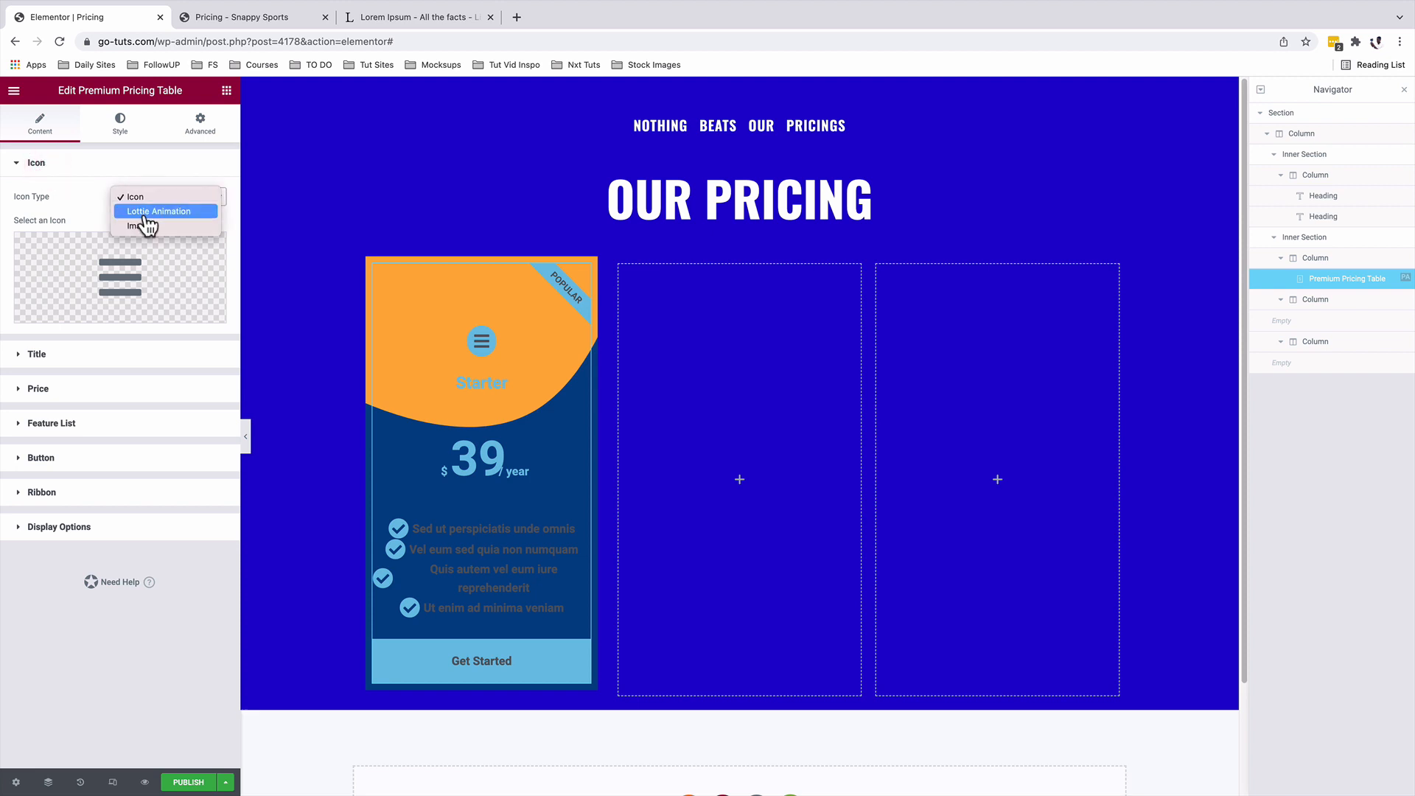
click(86, 198)
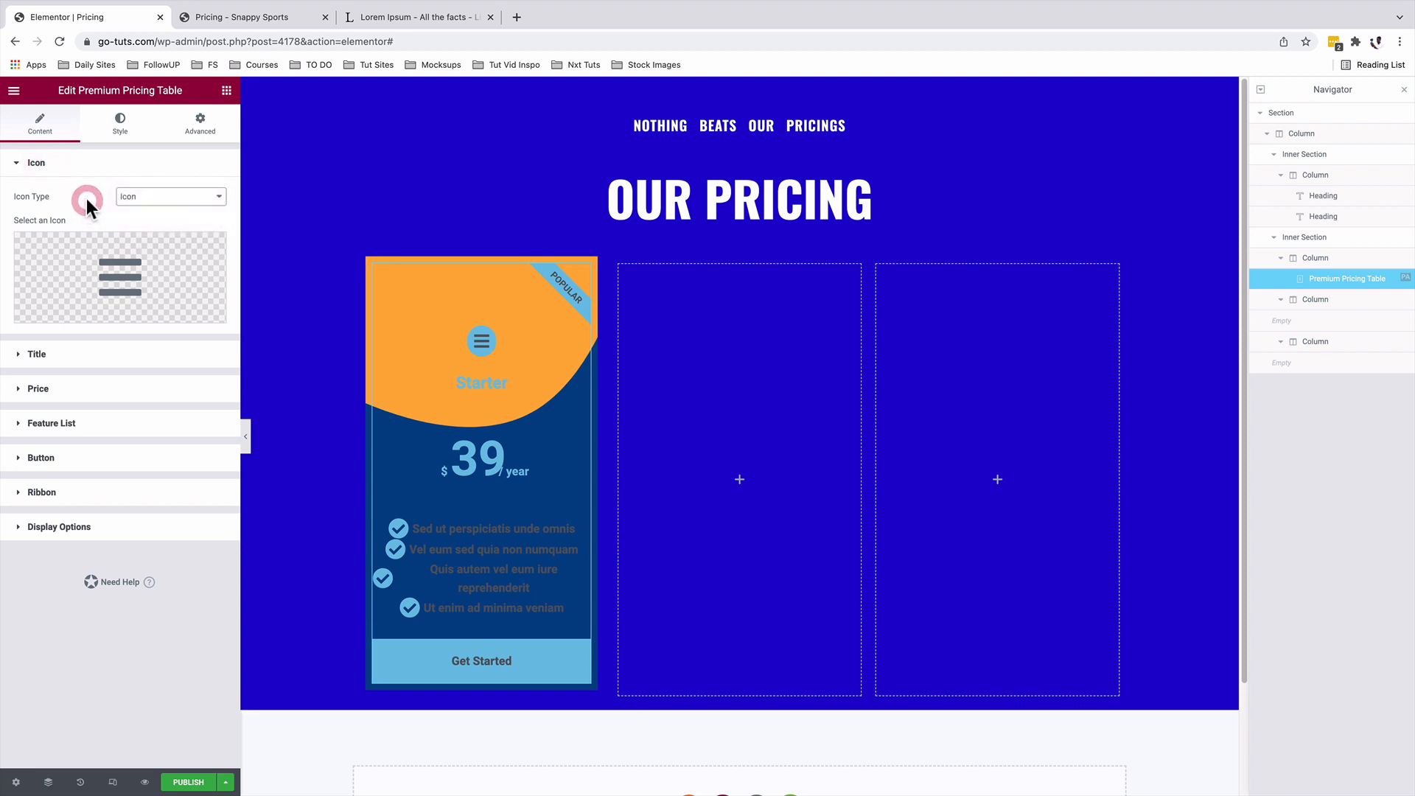
click(84, 526)
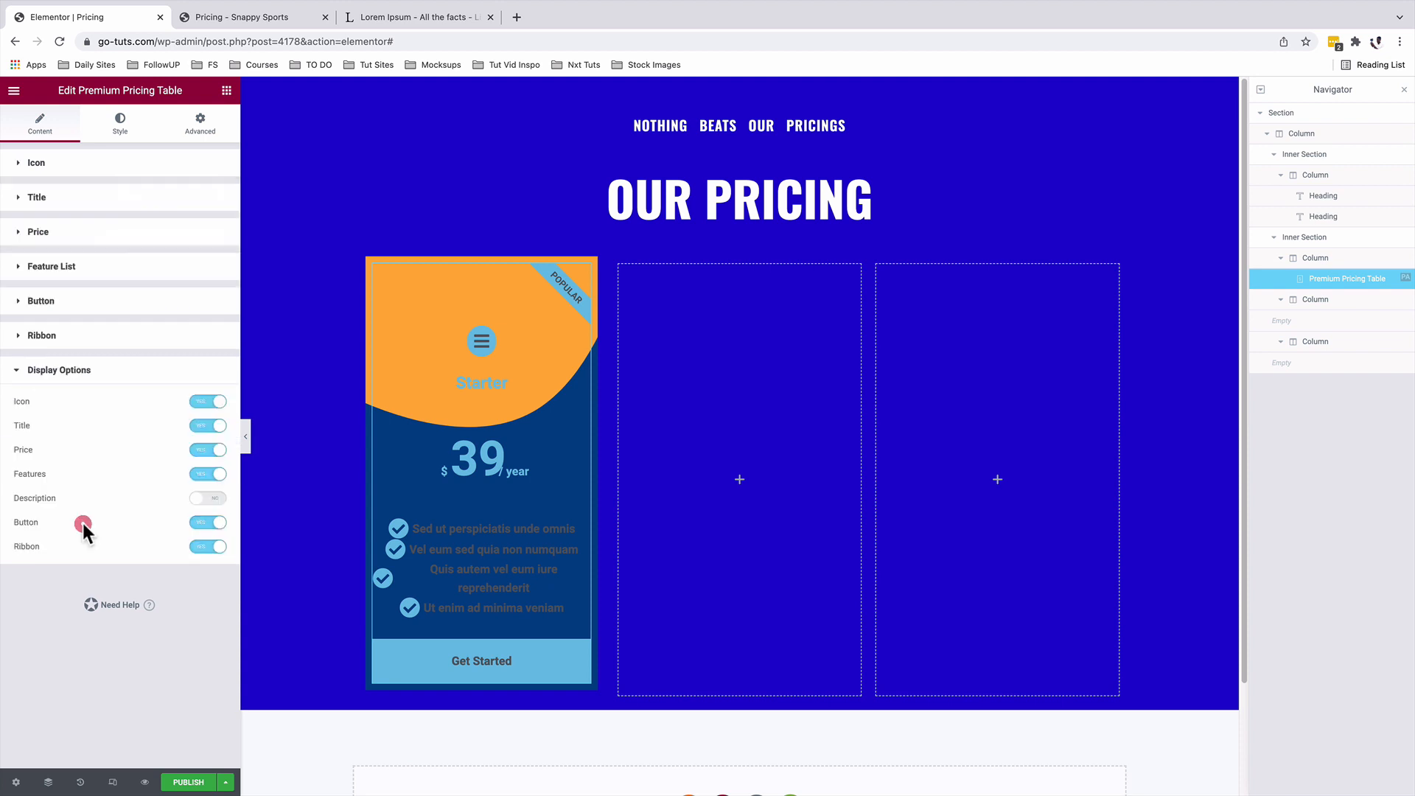
click(201, 401)
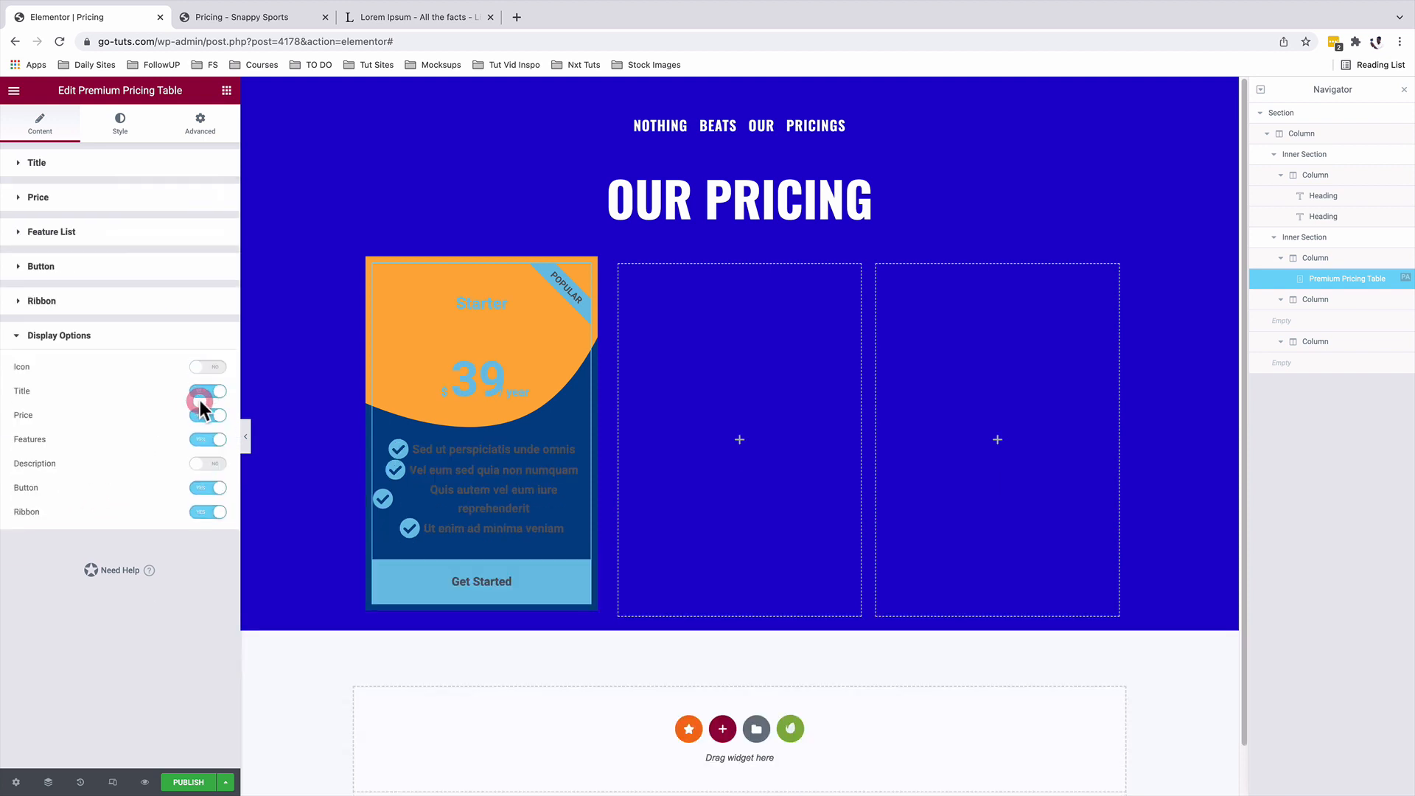
Step: Try displaying the Starter table's description and hide it again
click(217, 464)
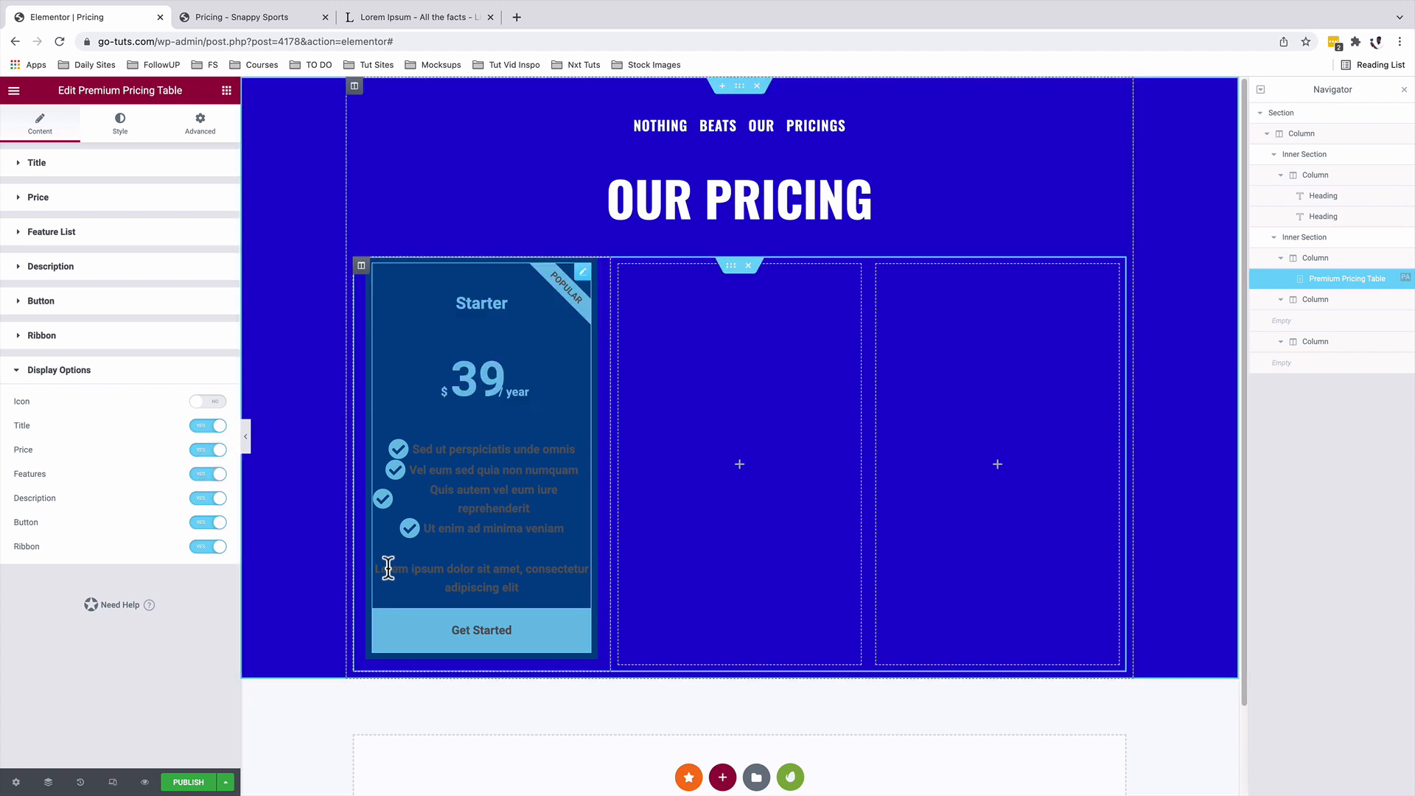
click(211, 497)
click(215, 464)
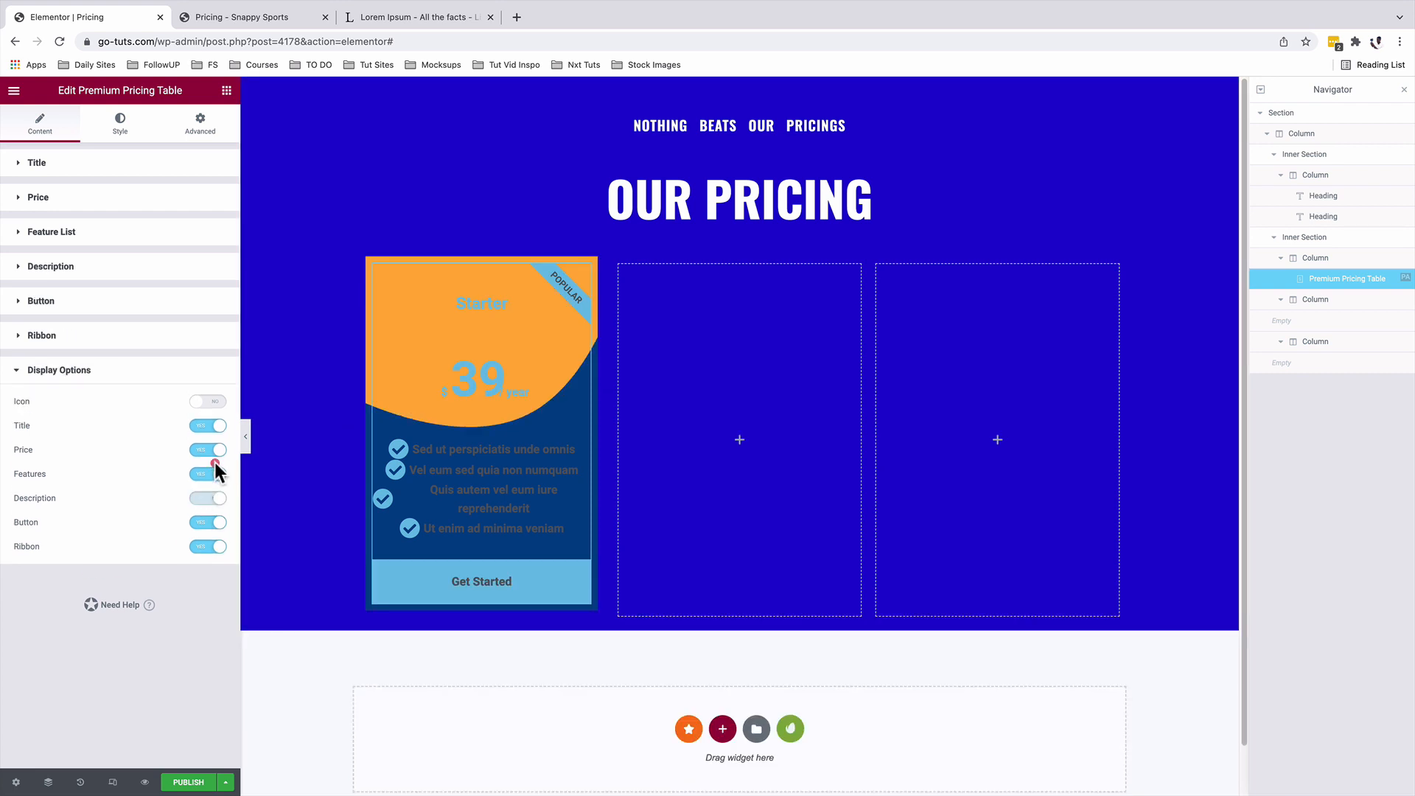
click(199, 499)
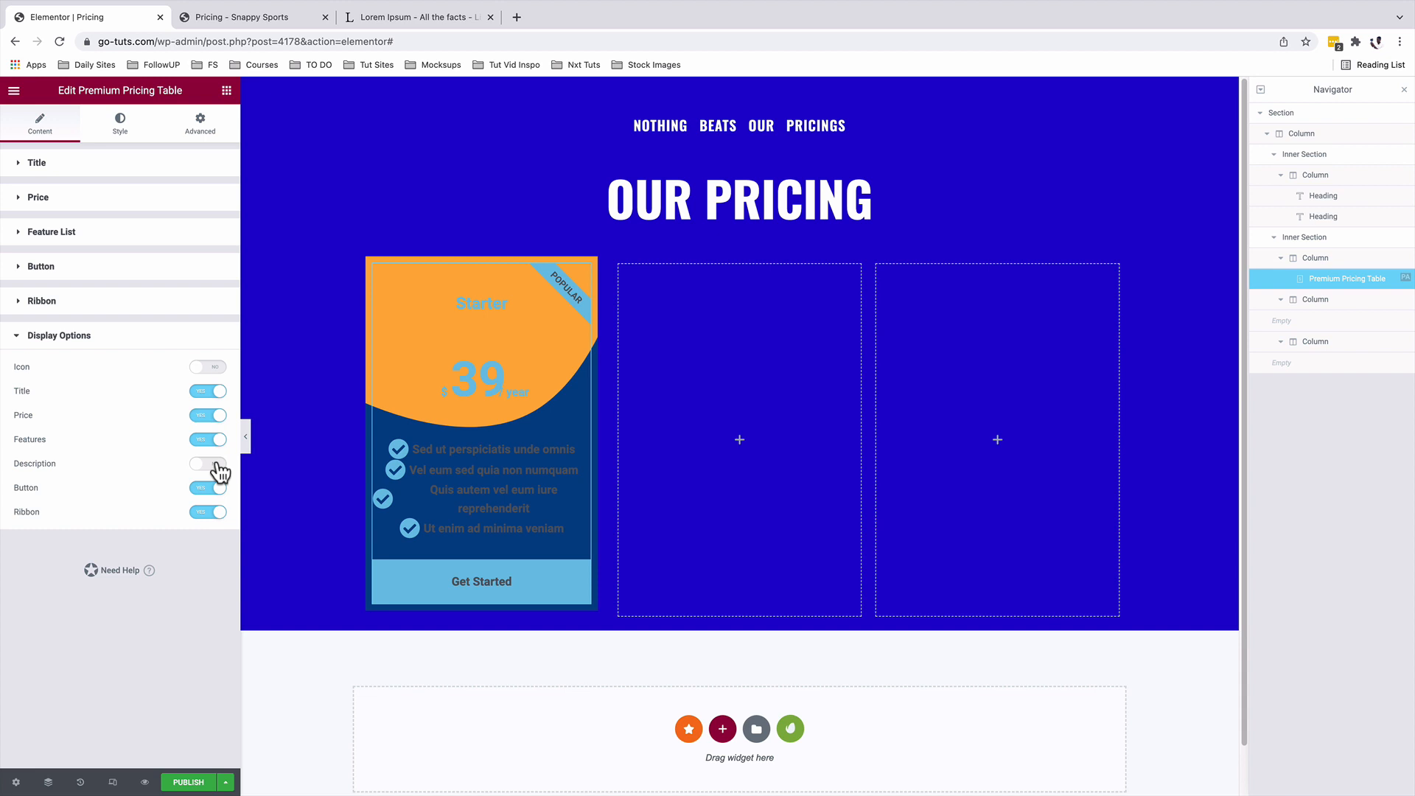
Step: Show both the icon and the description to view their added settings sections, and hide both again
click(218, 468)
click(210, 402)
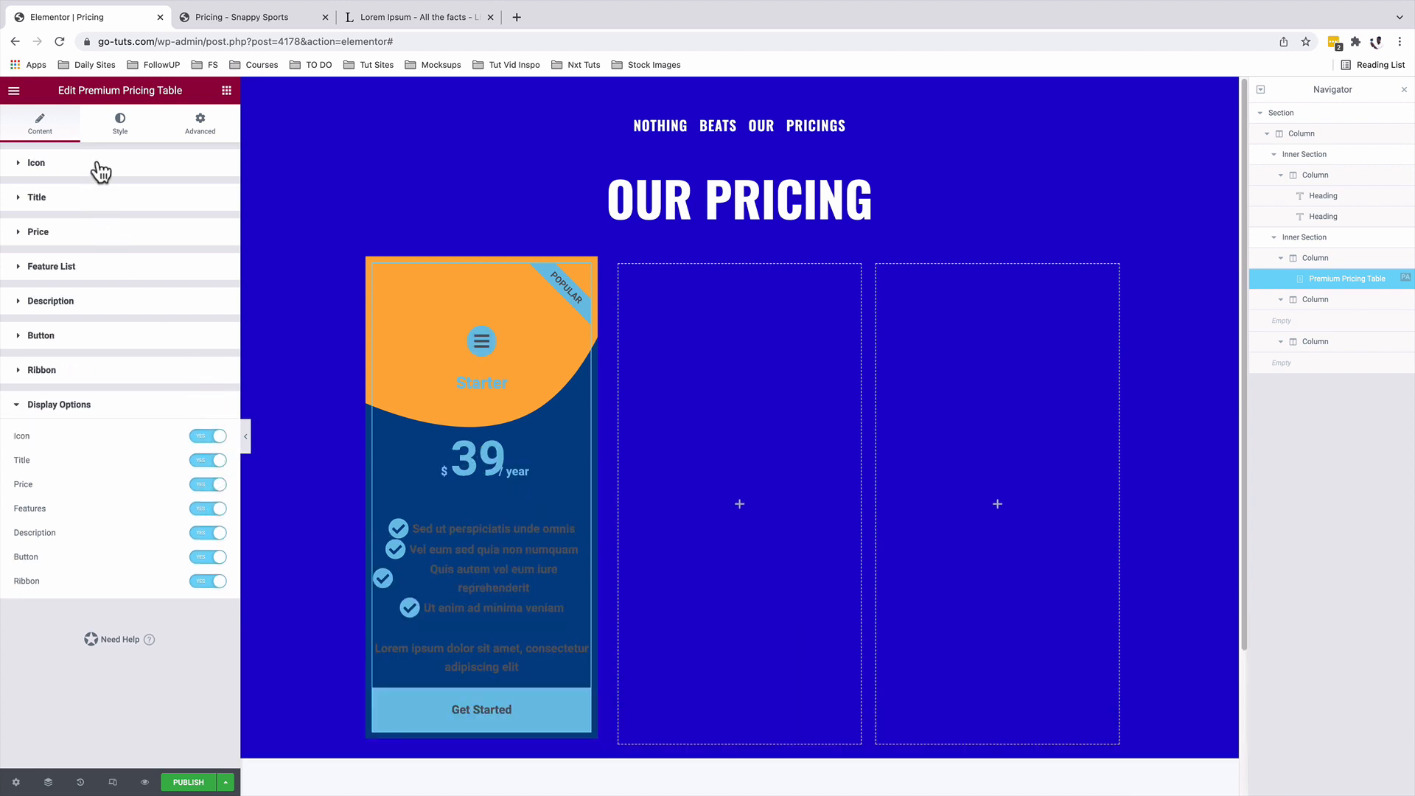
drag(95, 183, 83, 252)
click(87, 318)
click(202, 441)
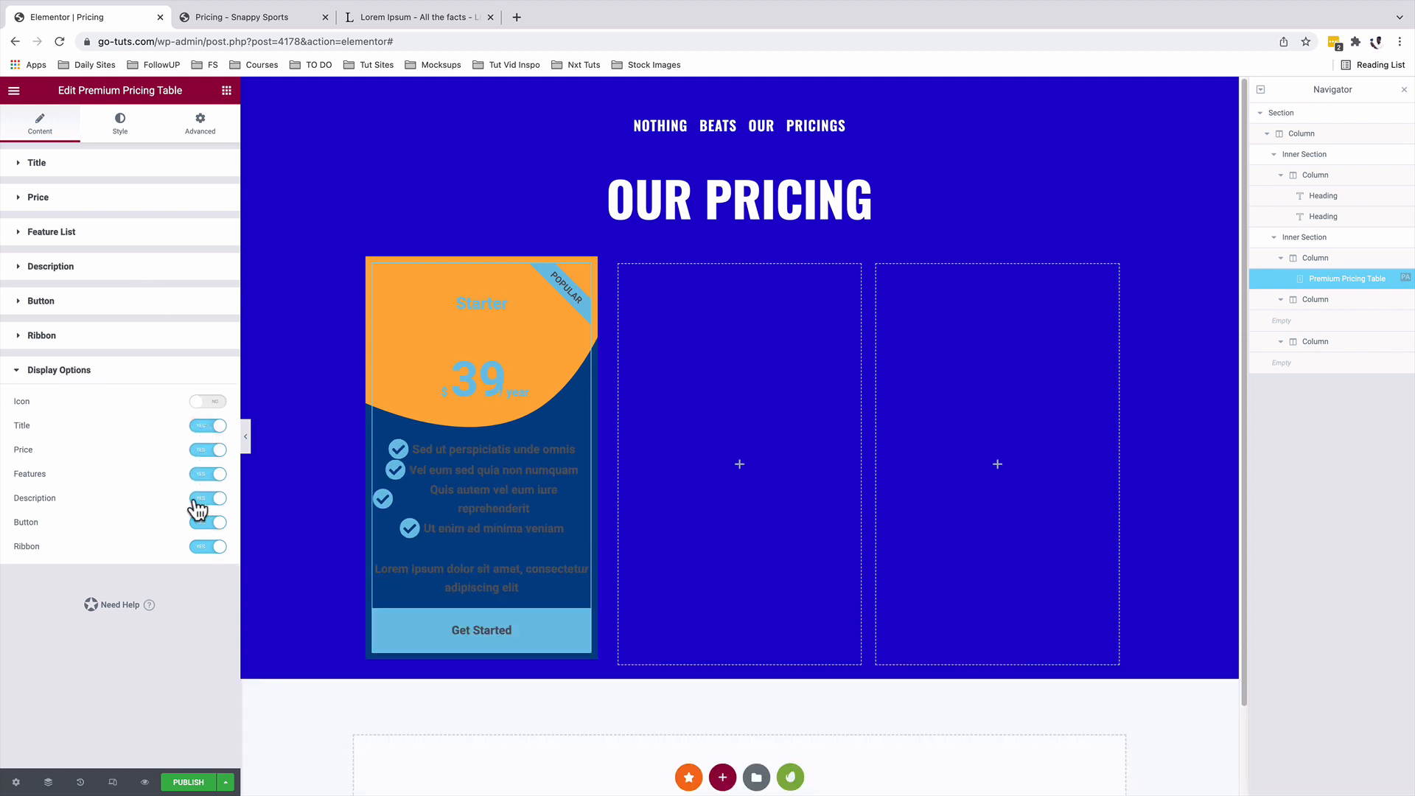
click(197, 499)
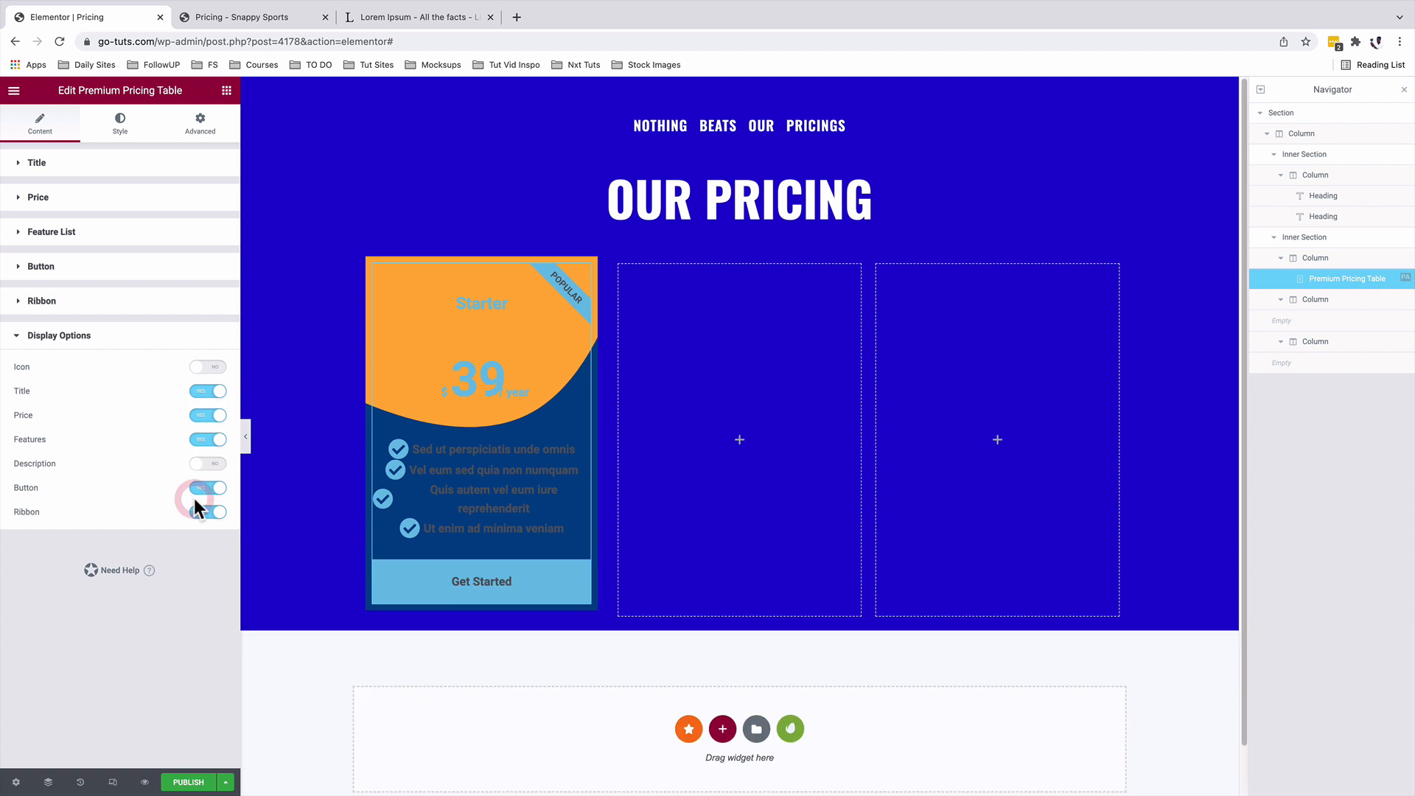
Step: Change the Starter table's title color to white
click(126, 136)
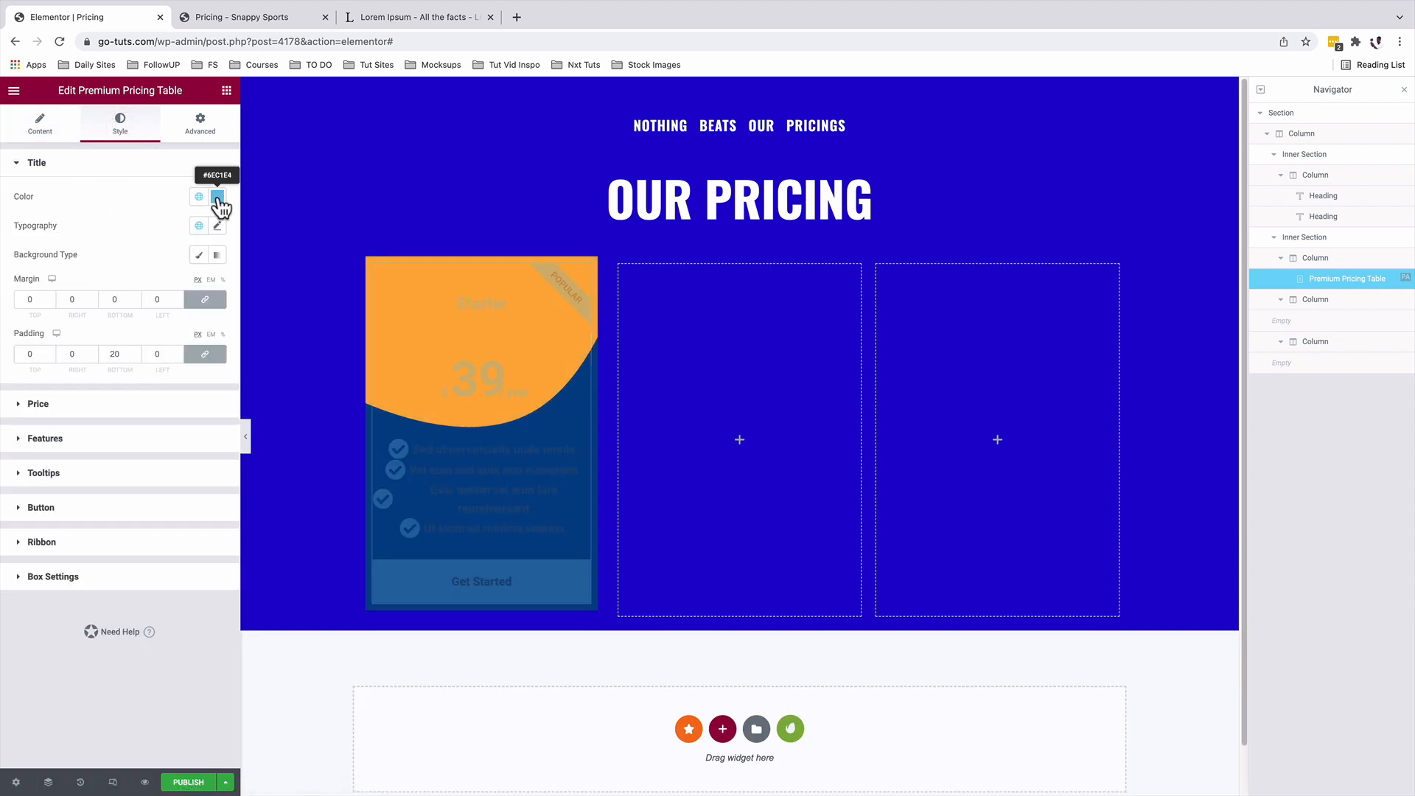
click(217, 198)
drag(110, 269, 42, 240)
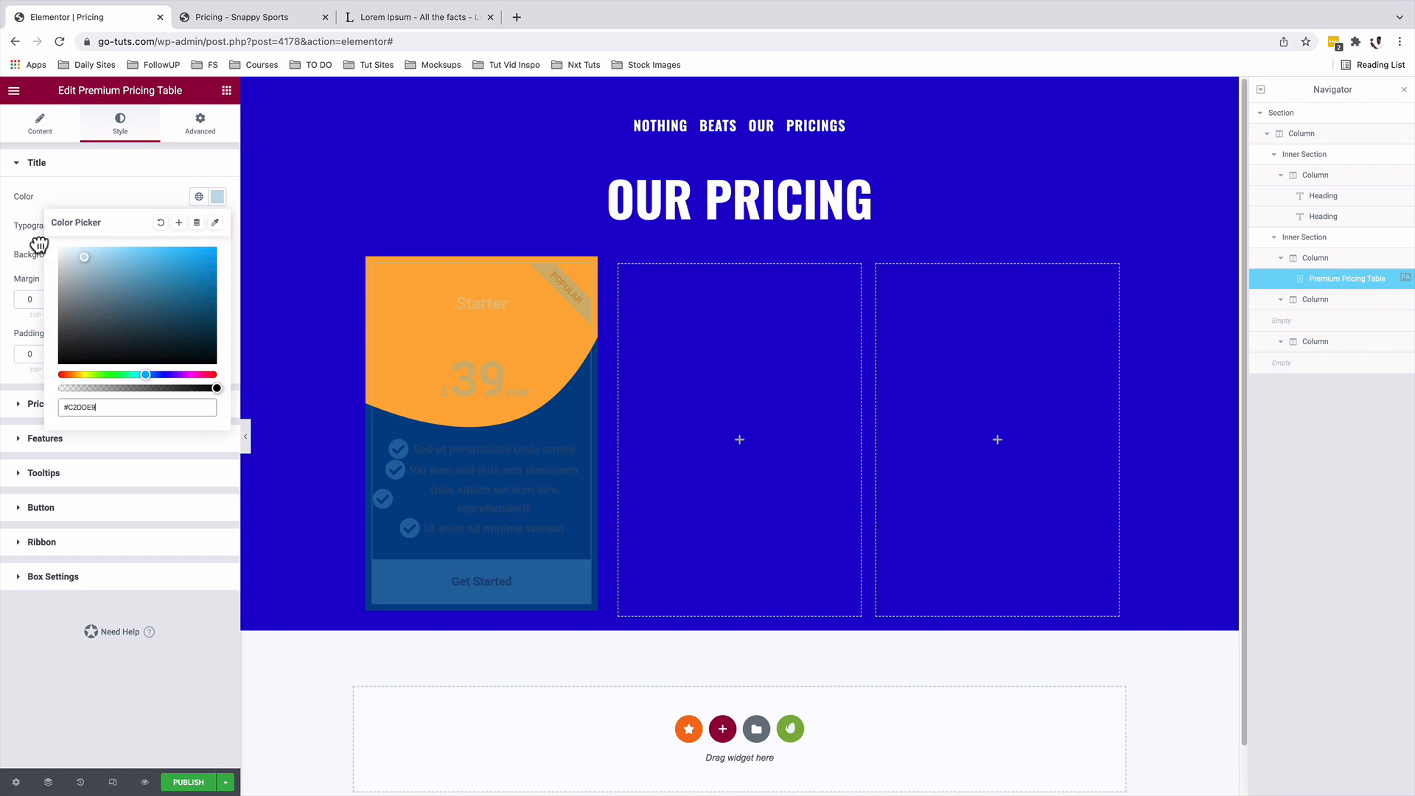
click(50, 200)
Step: Set the Starter title's font family to Oswald and its size to 35 px
click(217, 226)
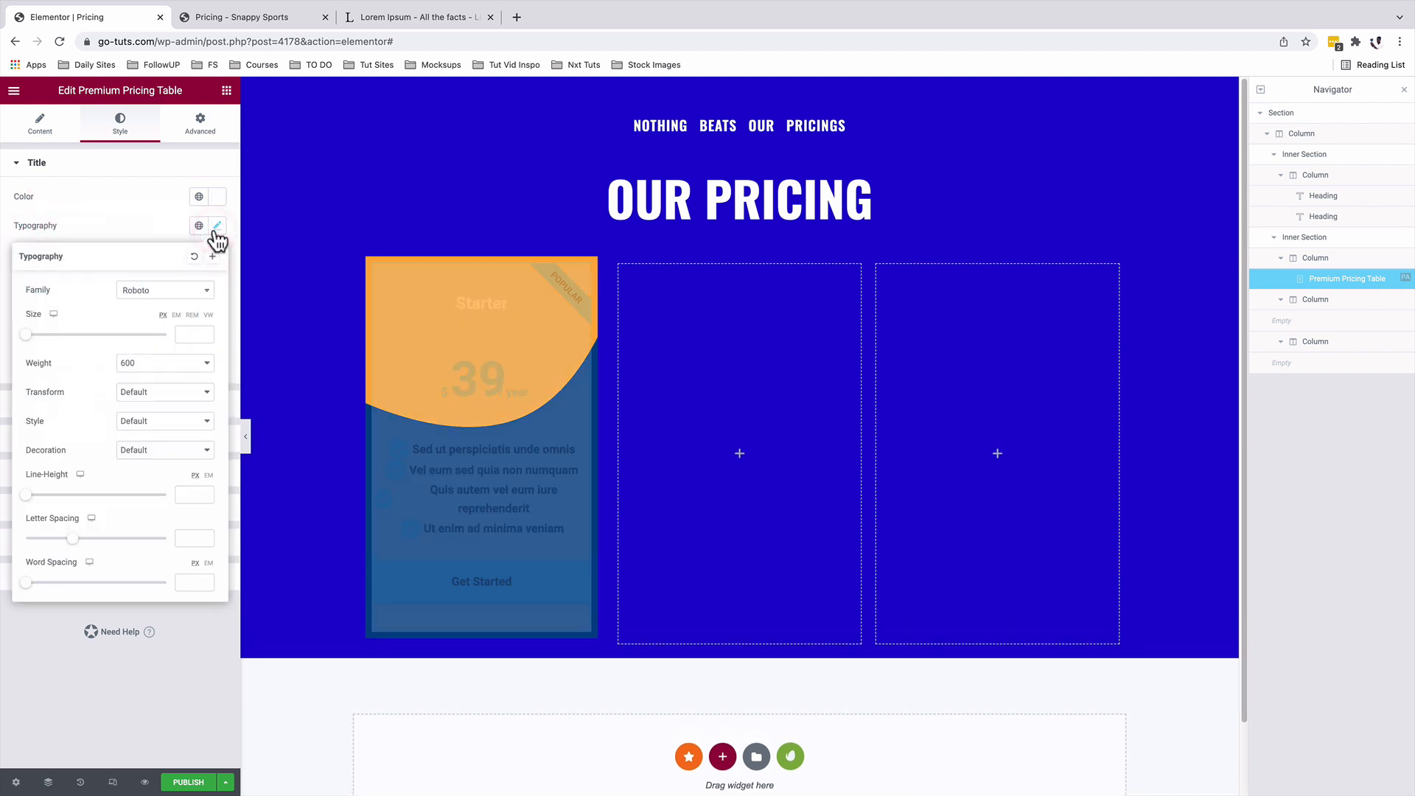
click(159, 291)
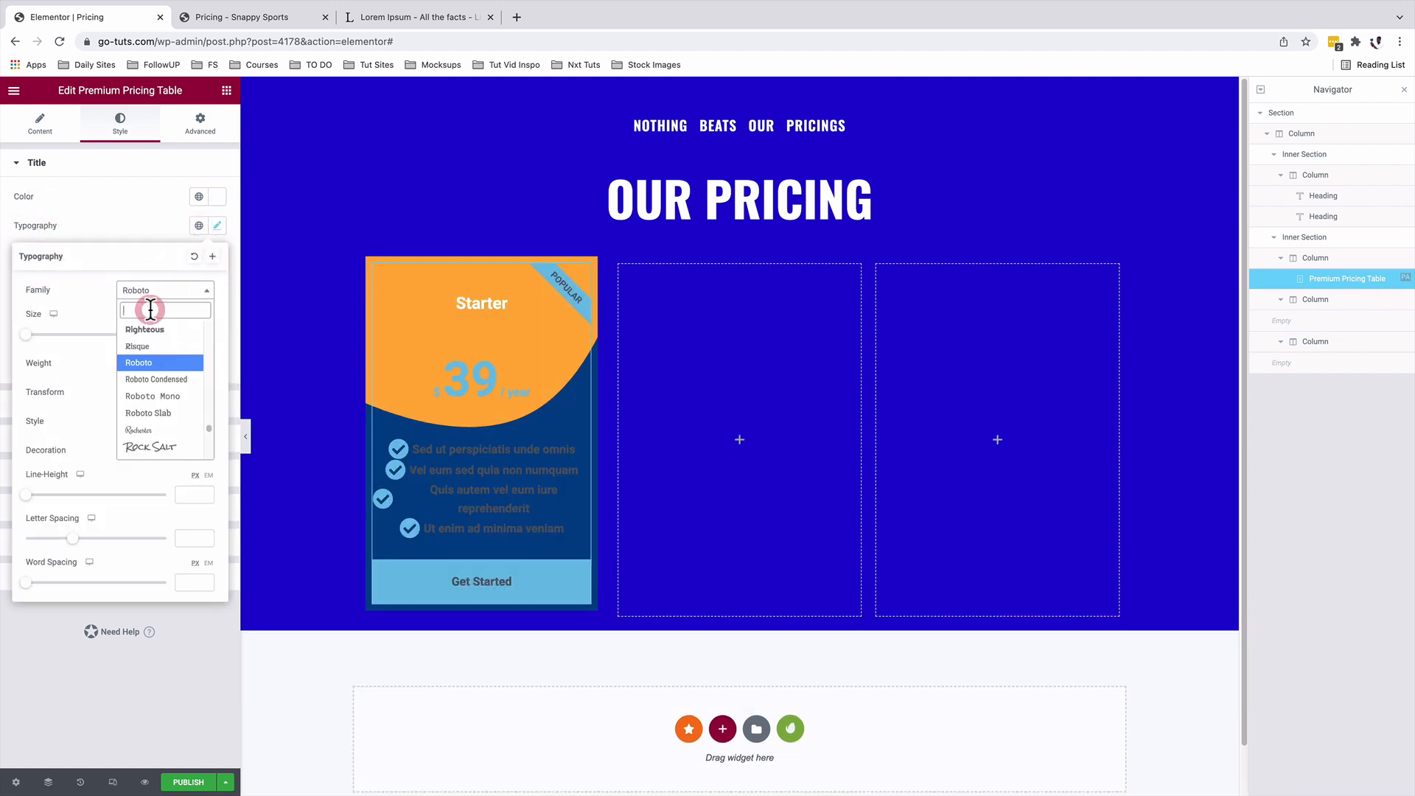
text(oswa)
click(133, 354)
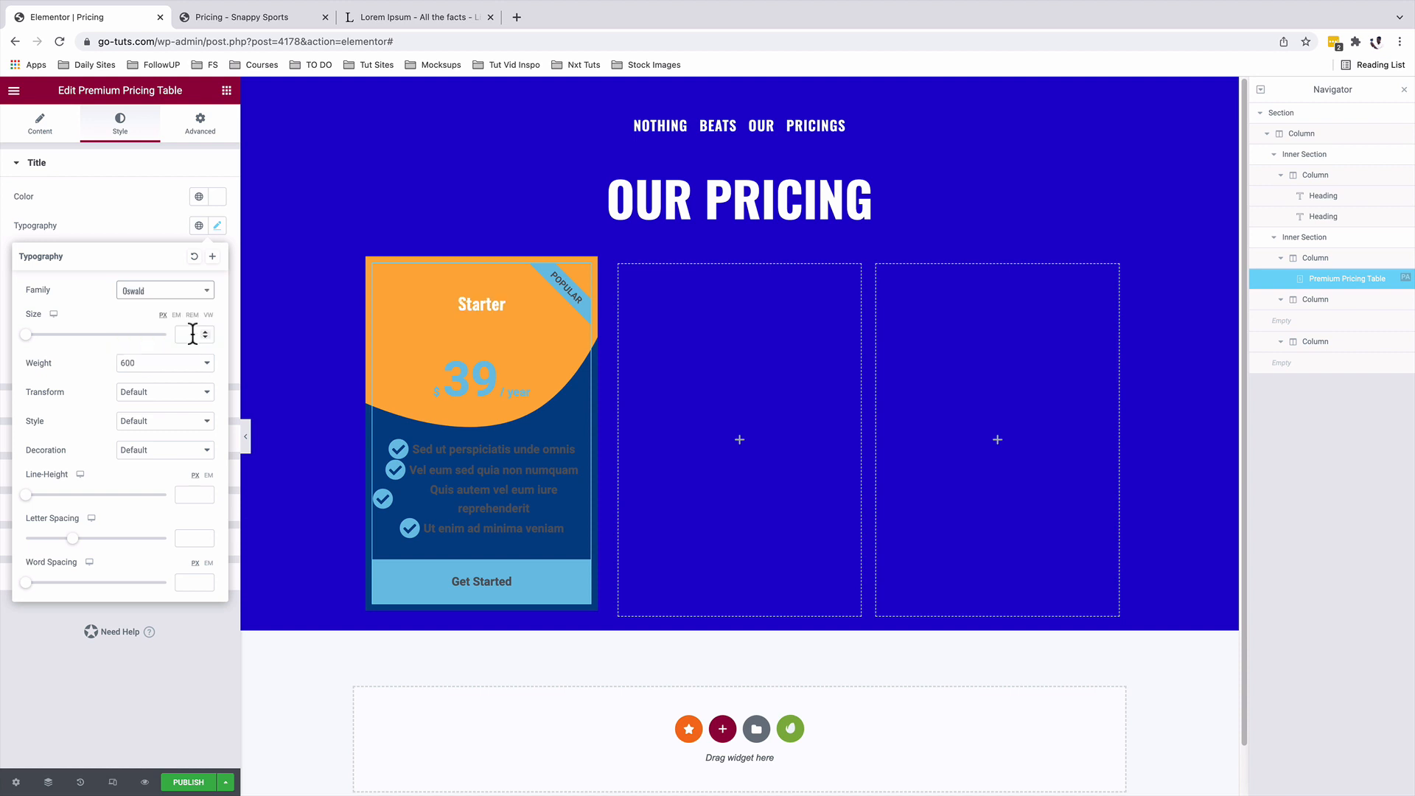
click(184, 334)
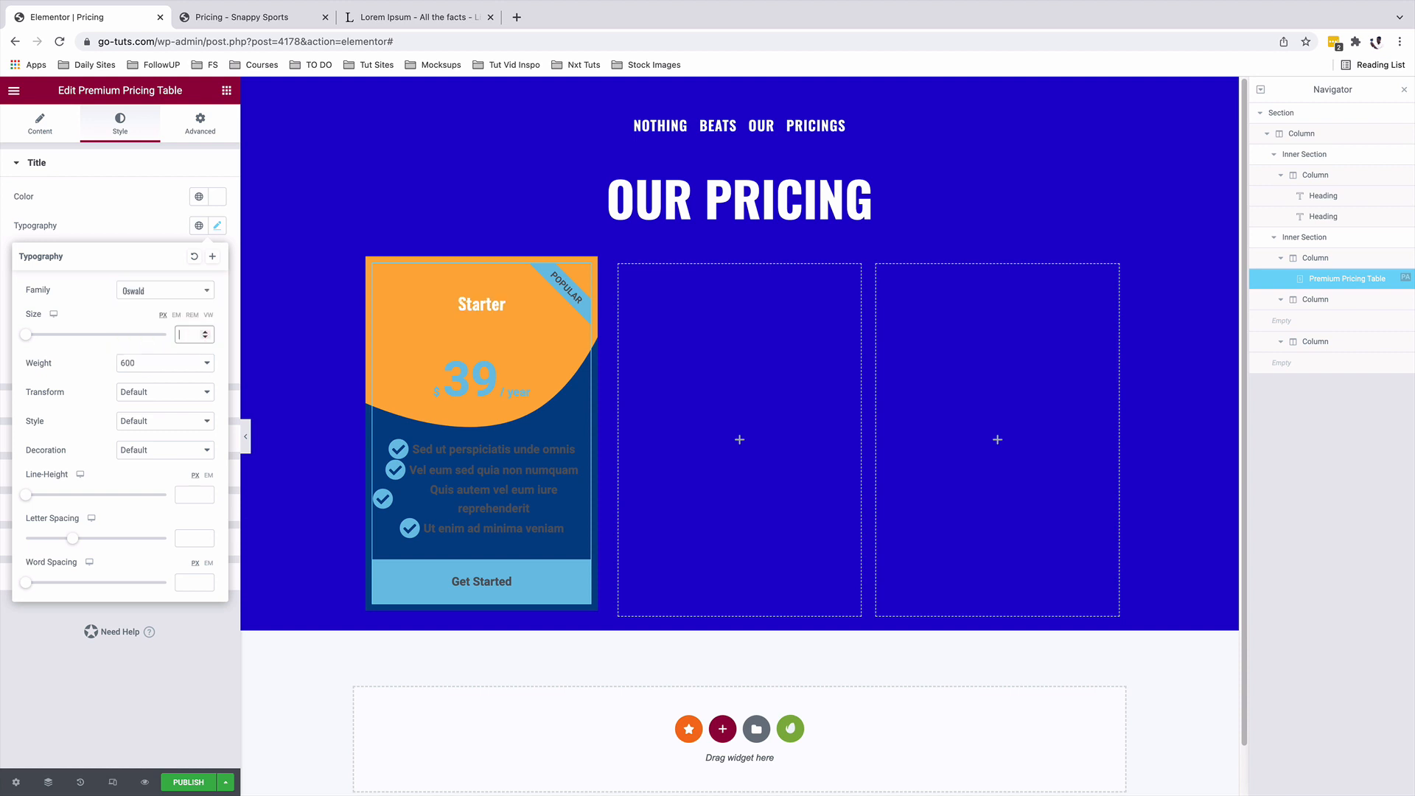
Step: Keep the Starter title's font weight at 600 and set its text transform to Uppercase
click(165, 363)
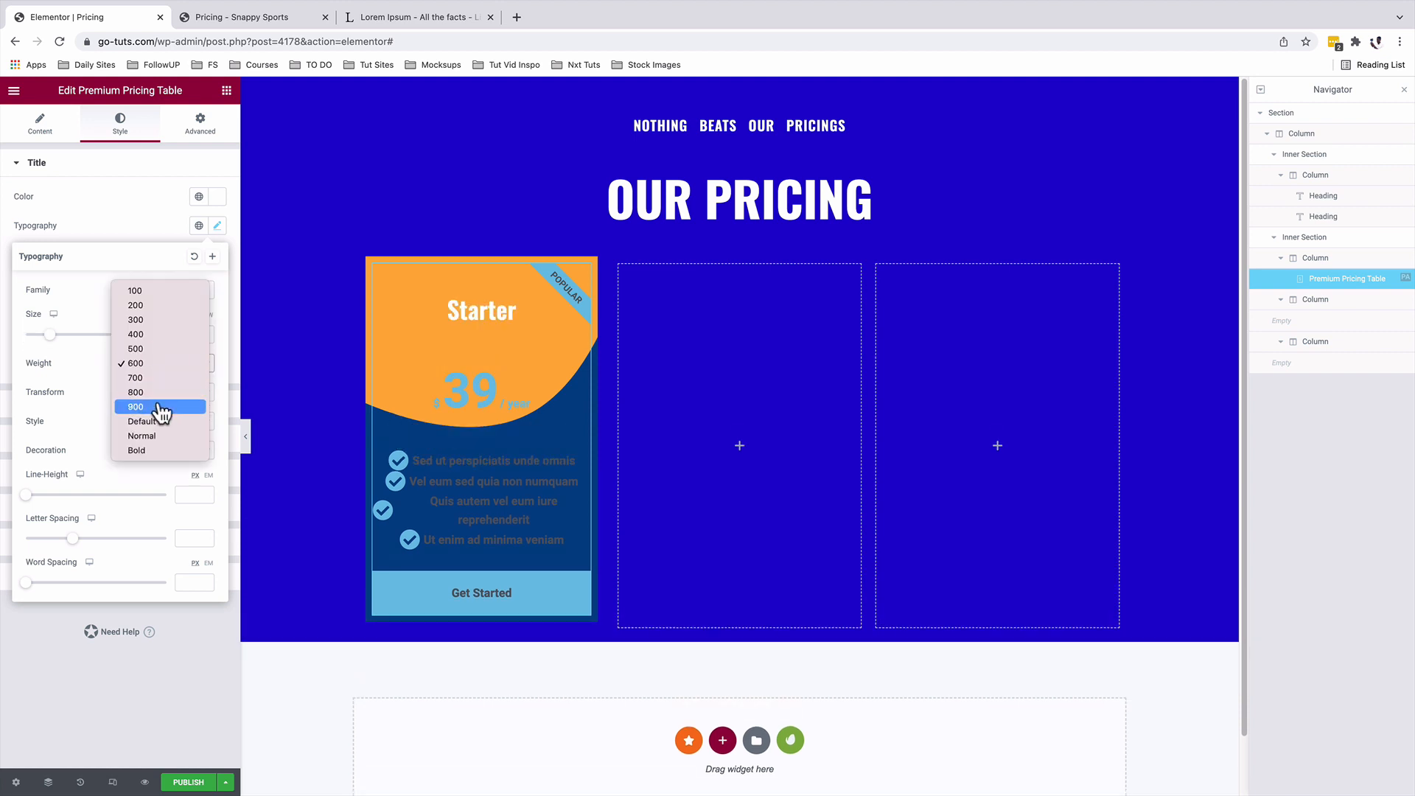
click(163, 363)
click(167, 394)
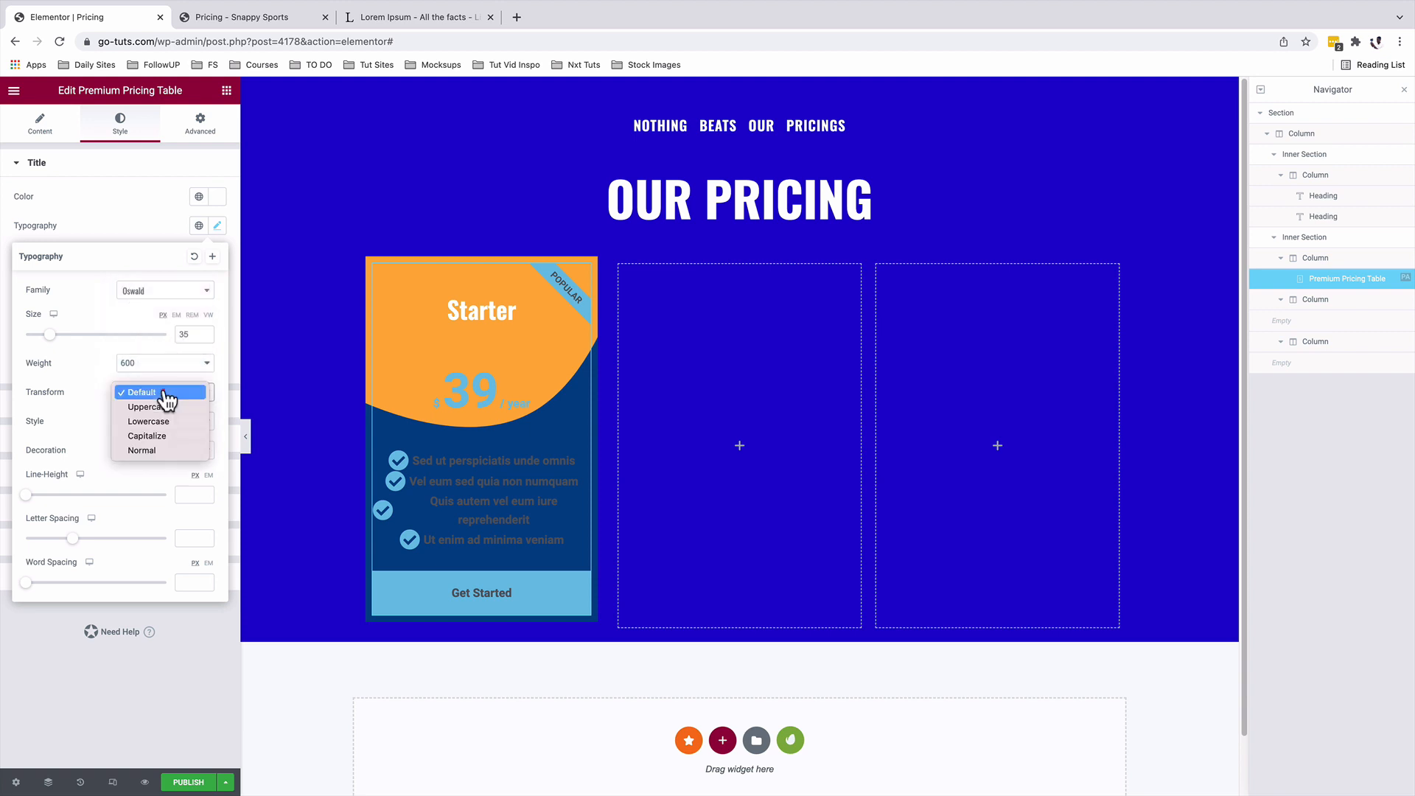
click(164, 408)
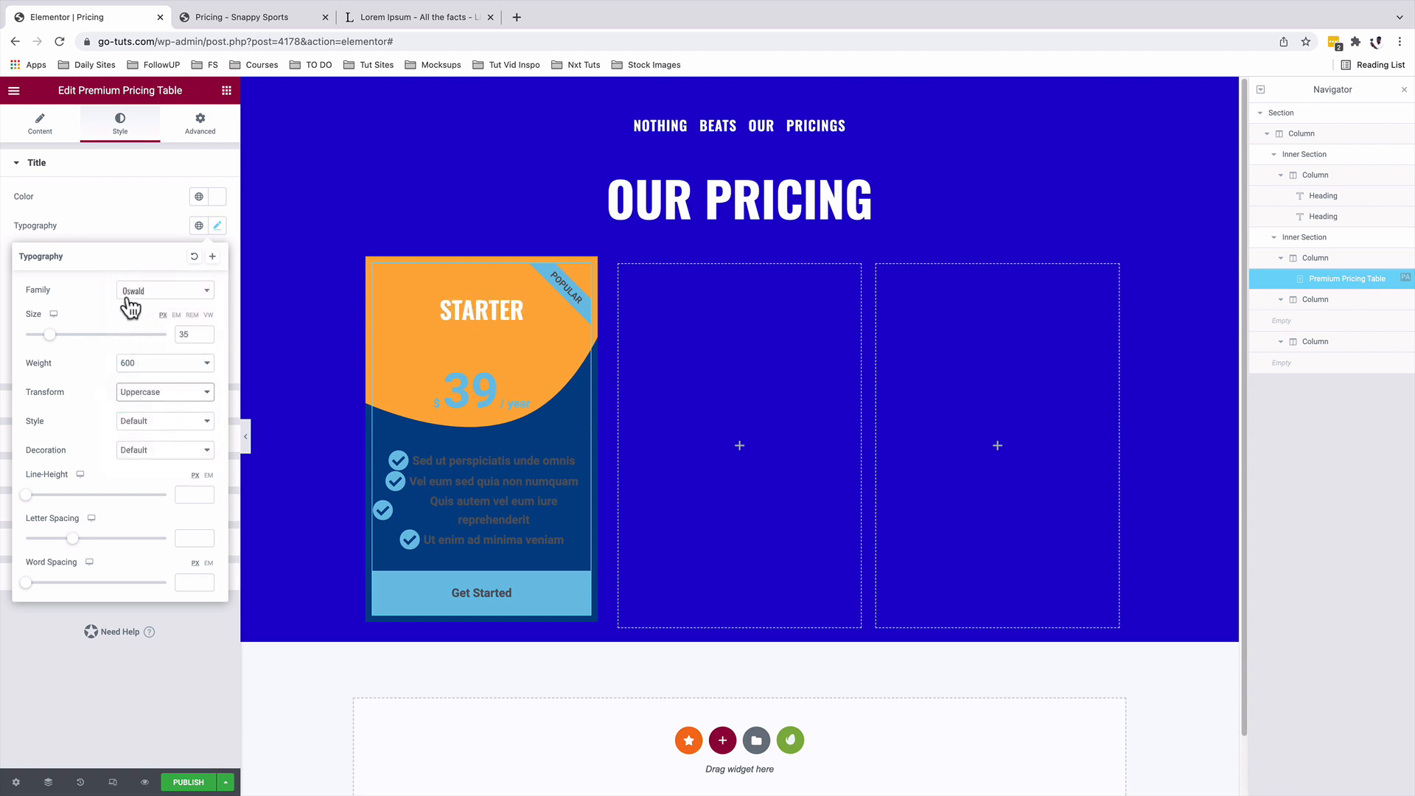
click(124, 219)
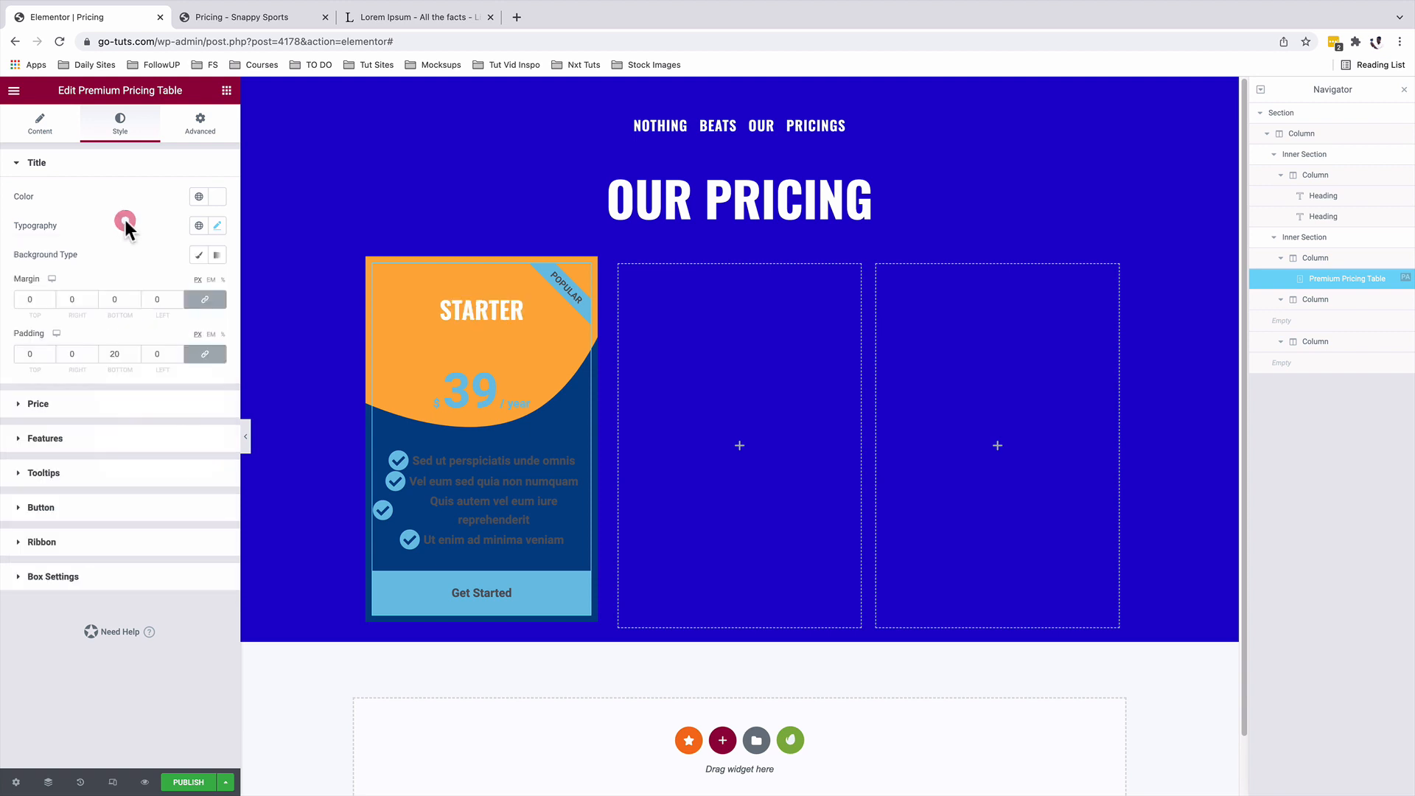
Step: Change the Starter table's currency symbol color to white in the price styling
click(74, 405)
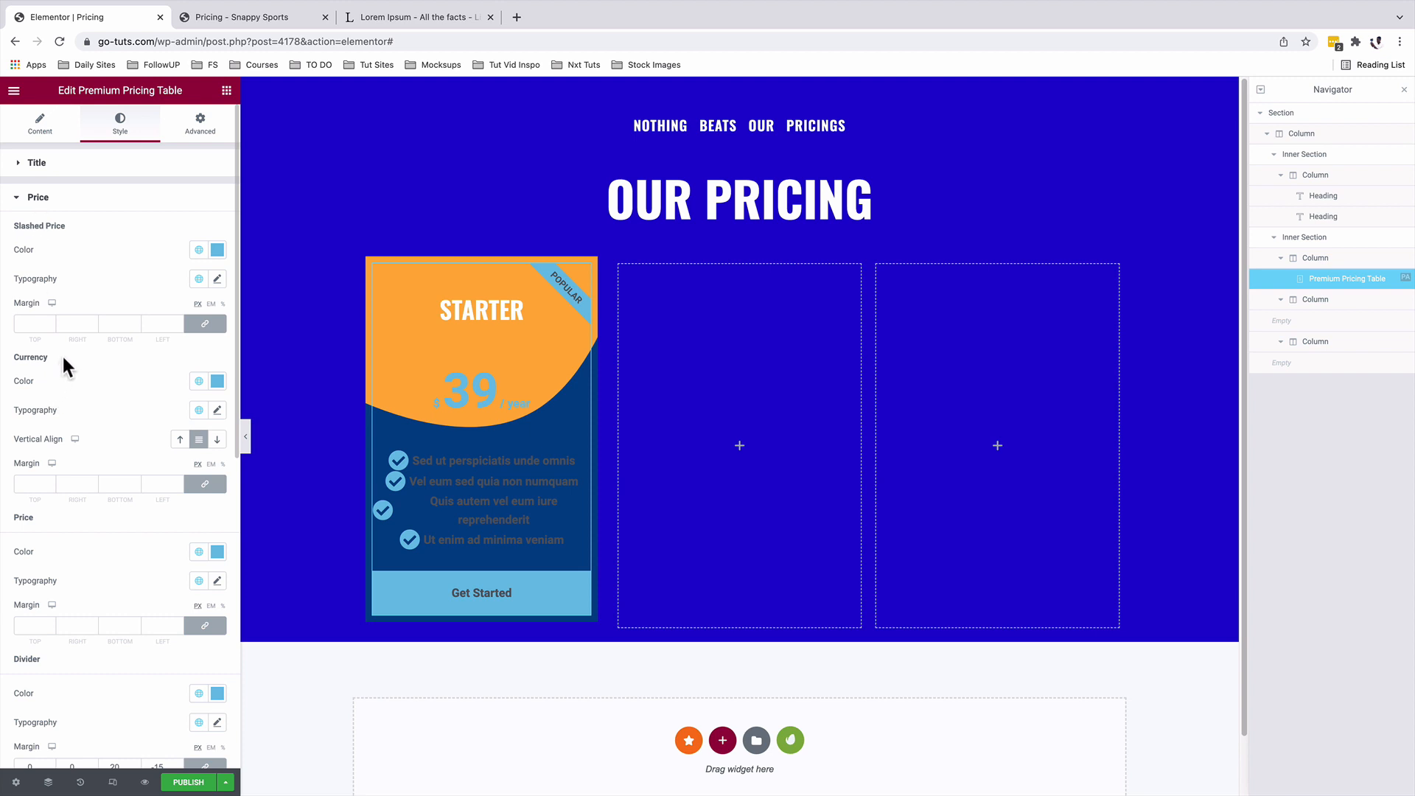
scroll(81, 360, down, 2)
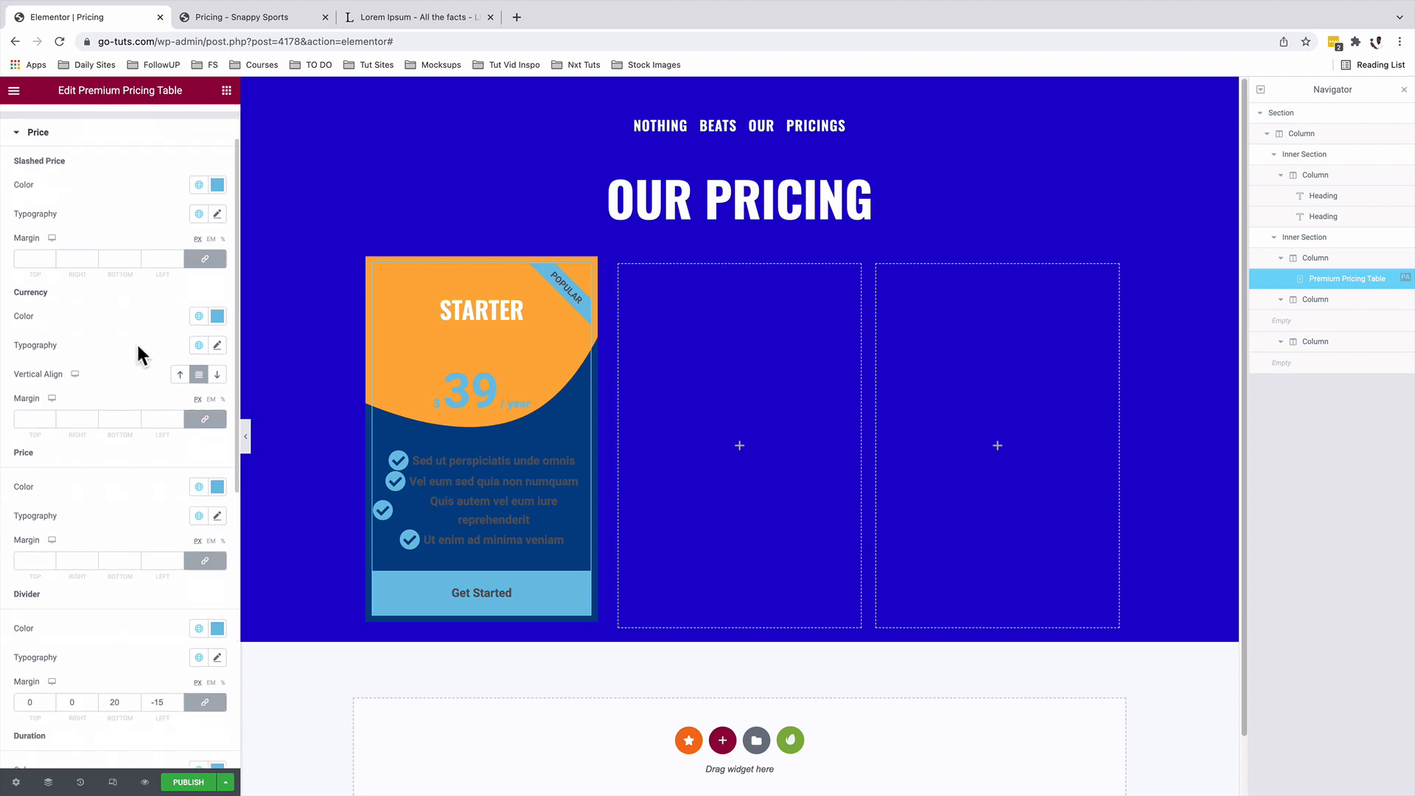
click(216, 316)
click(95, 375)
click(65, 306)
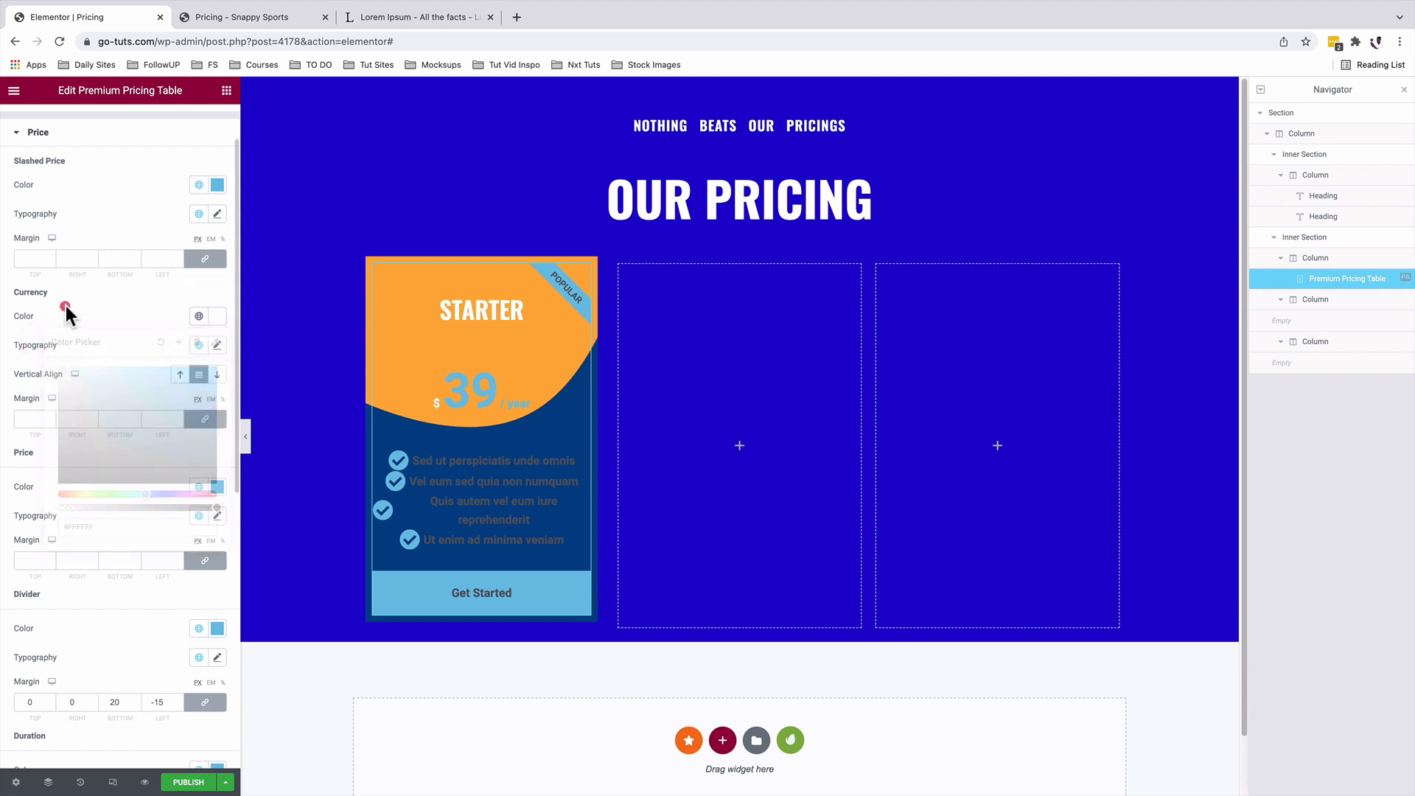
Step: Set the currency symbol's font family to Rubik and its size to 30 px
click(217, 345)
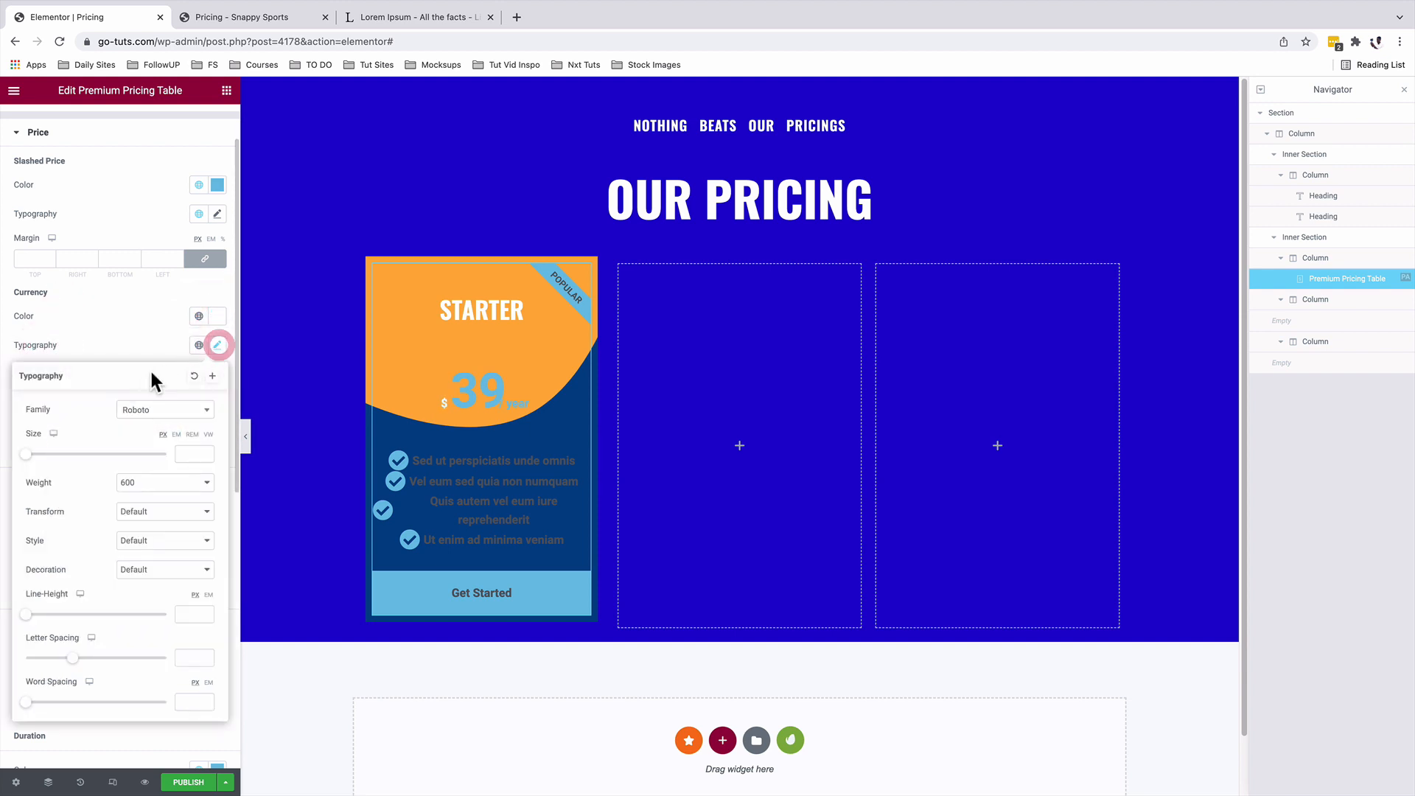
click(152, 410)
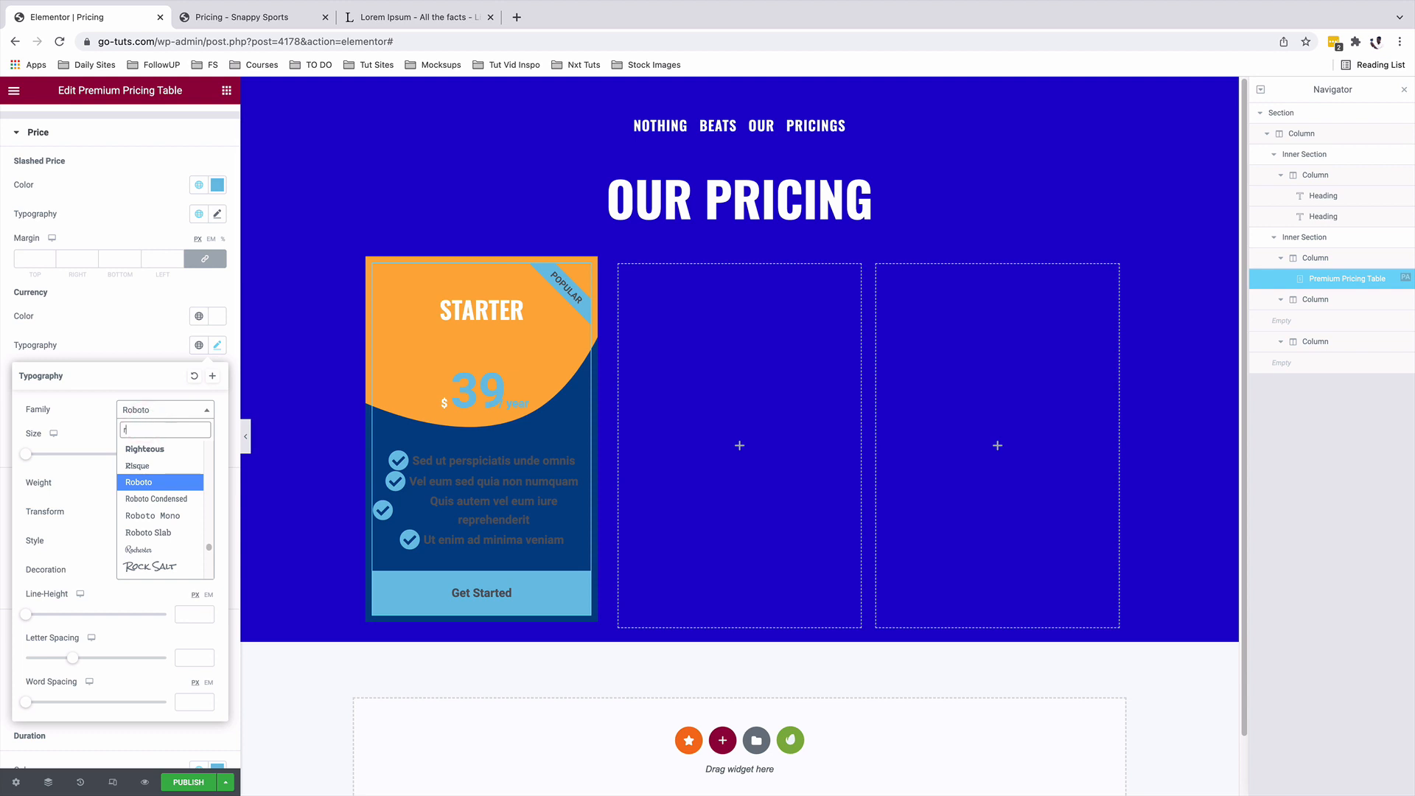
text(rubi)
click(142, 465)
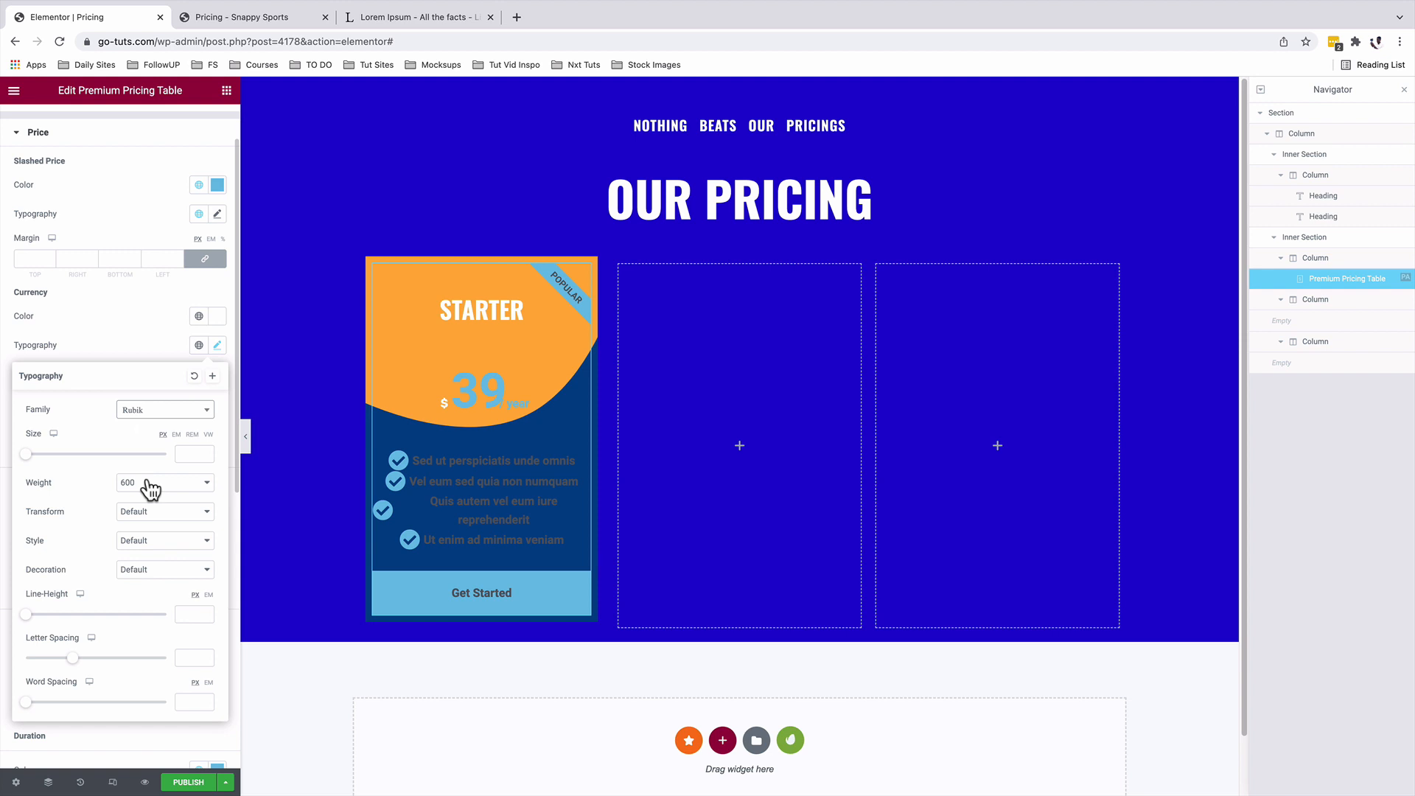
click(192, 452)
text(30)
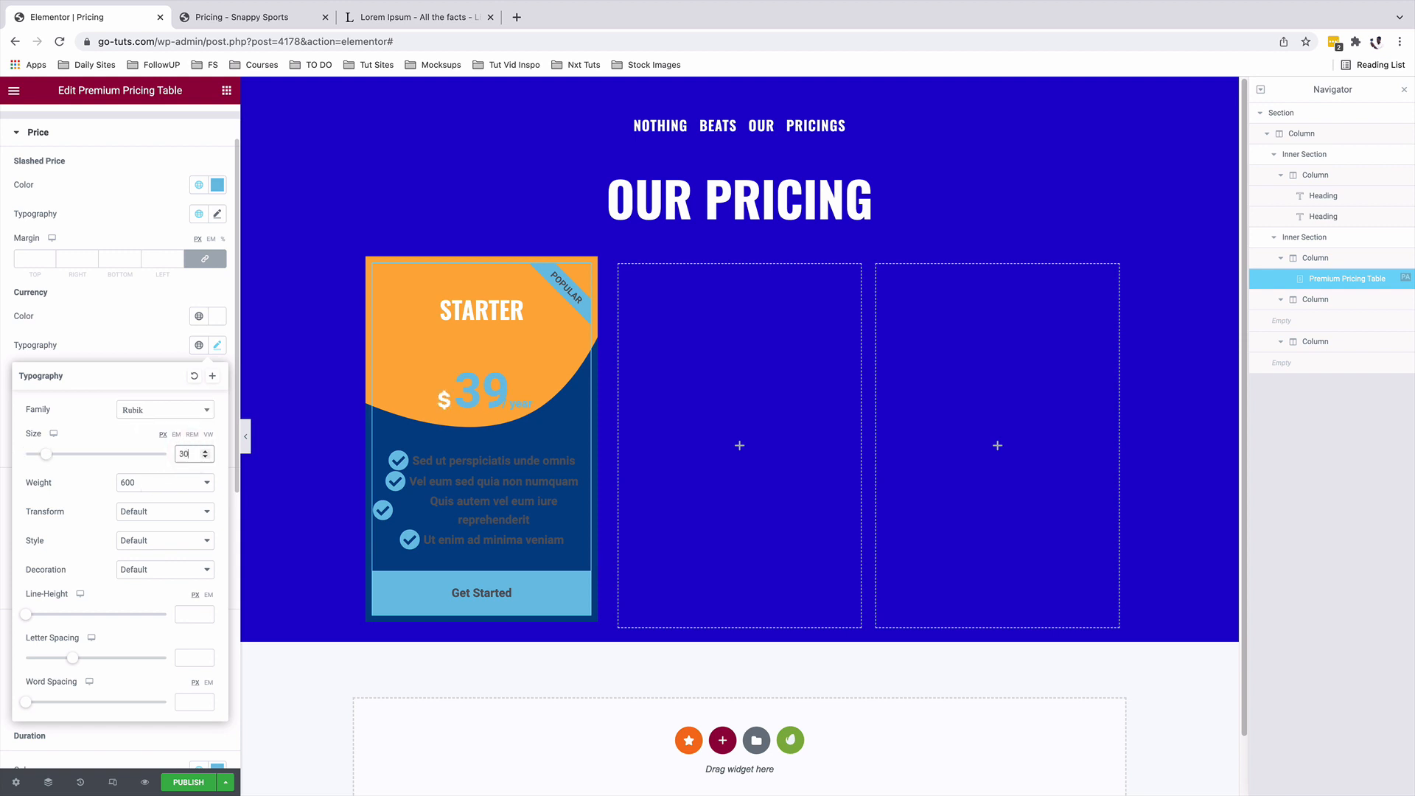
Step: Set the currency symbol's line height to 95 px and letter spacing to 2.1 px, and align it vertically to the top
scroll(187, 525, down, 2)
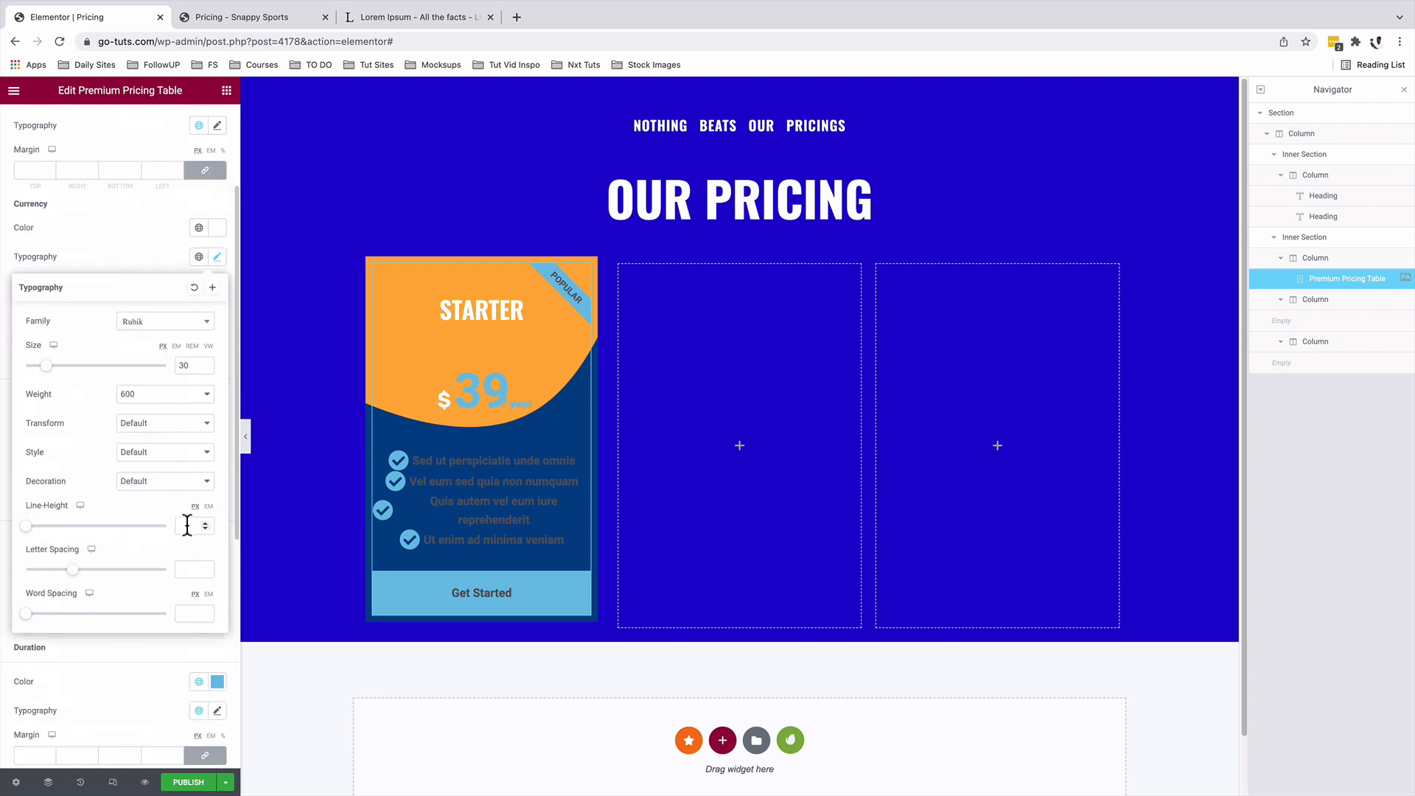
click(187, 525)
text(95)
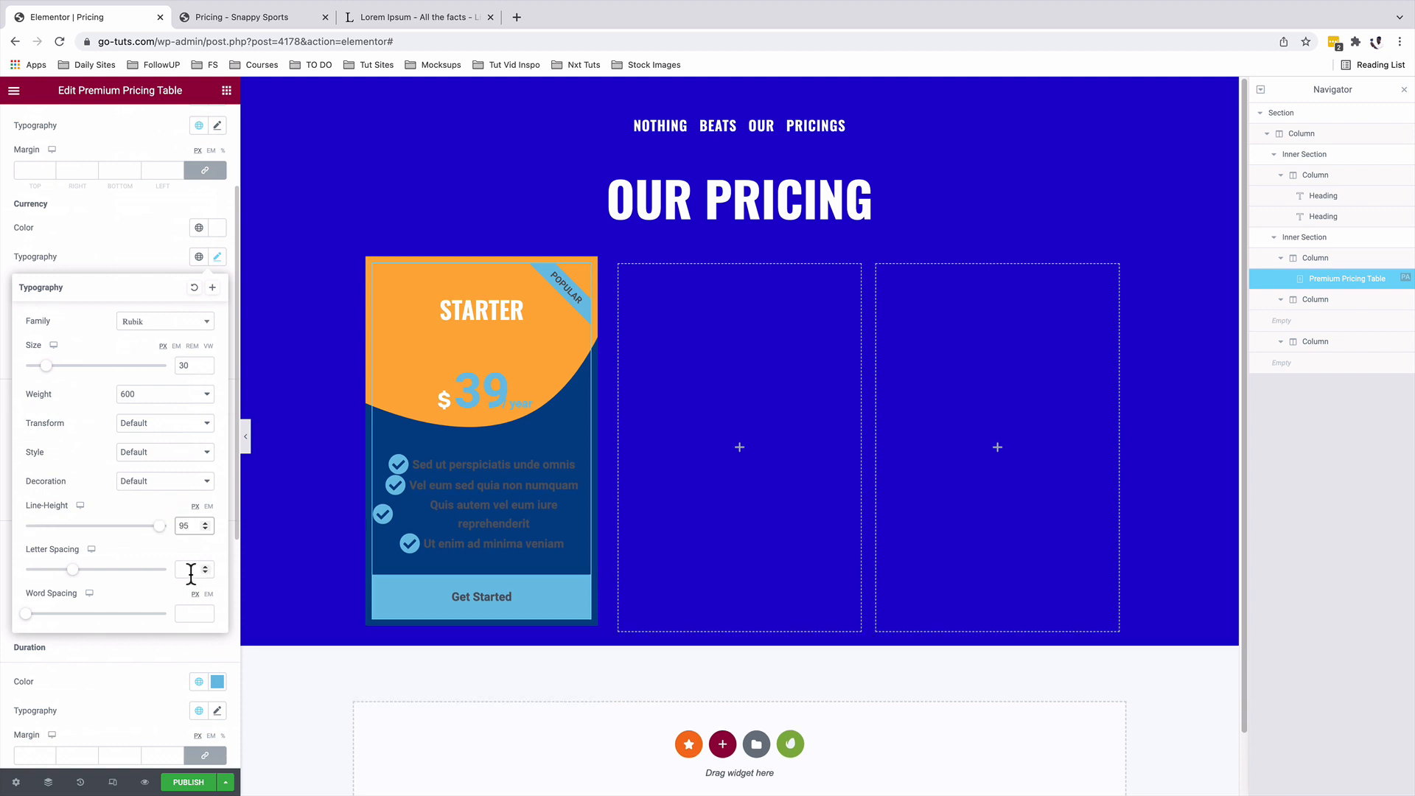
click(191, 574)
text(2.1)
click(167, 256)
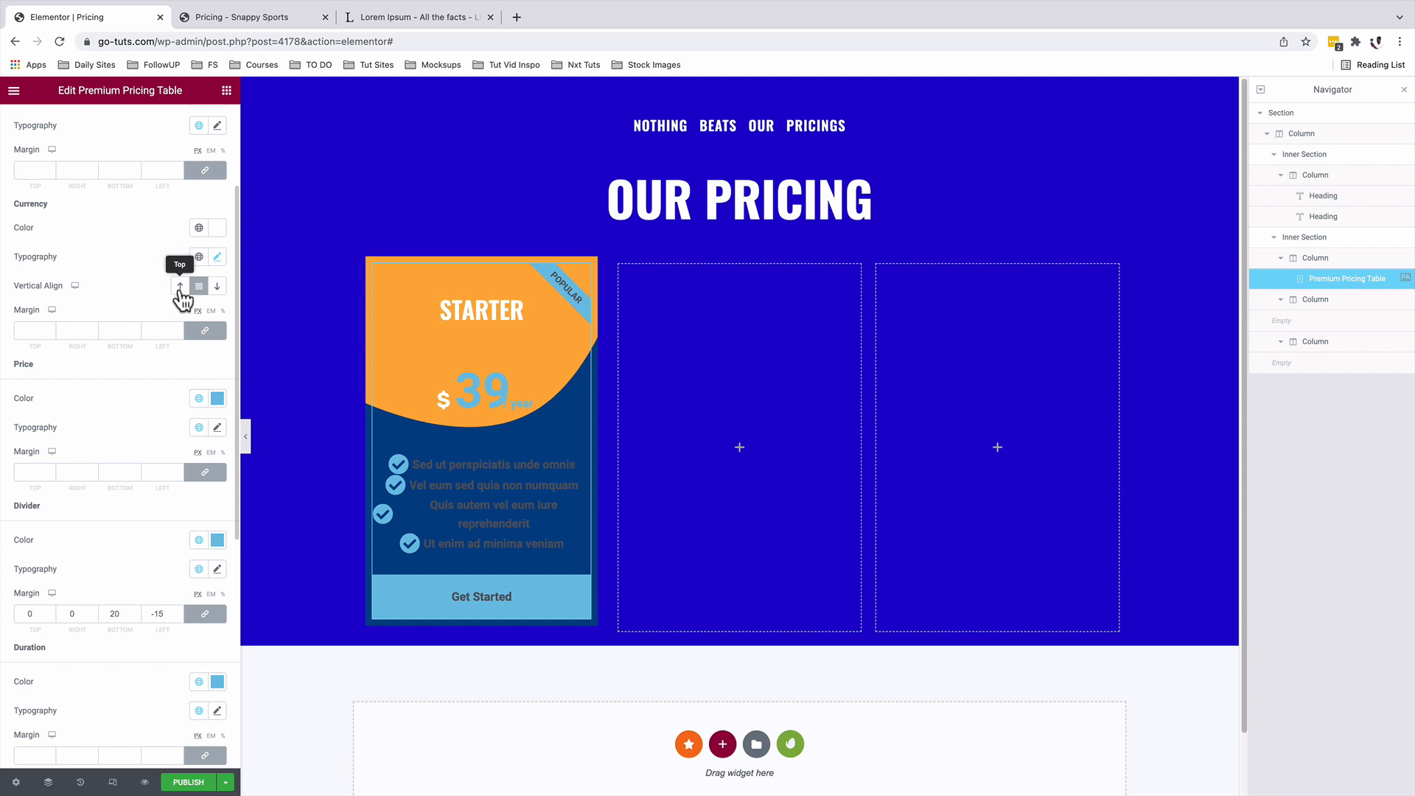
click(179, 287)
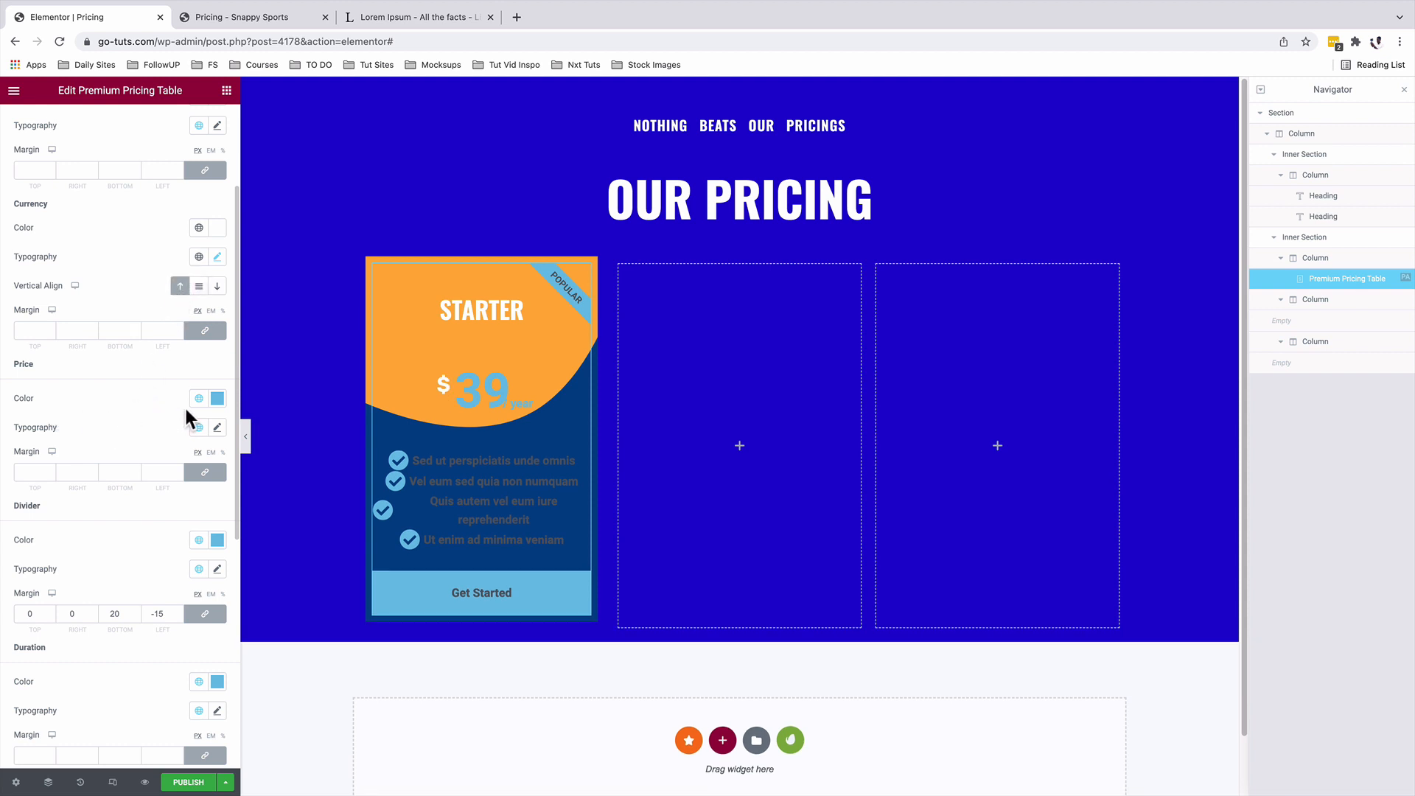
Step: Change the Starter table's price number color to white
click(217, 398)
drag(82, 486, 44, 455)
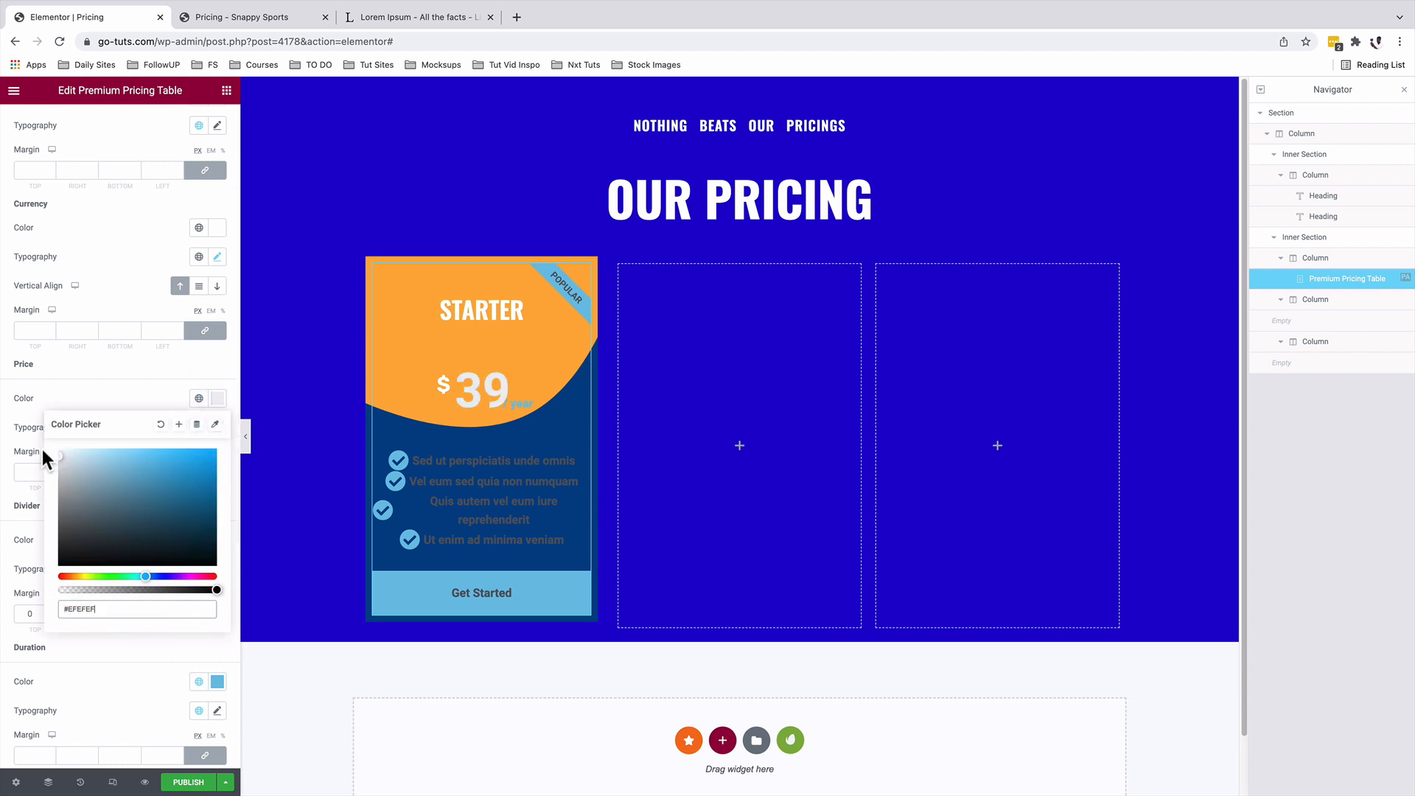
click(58, 392)
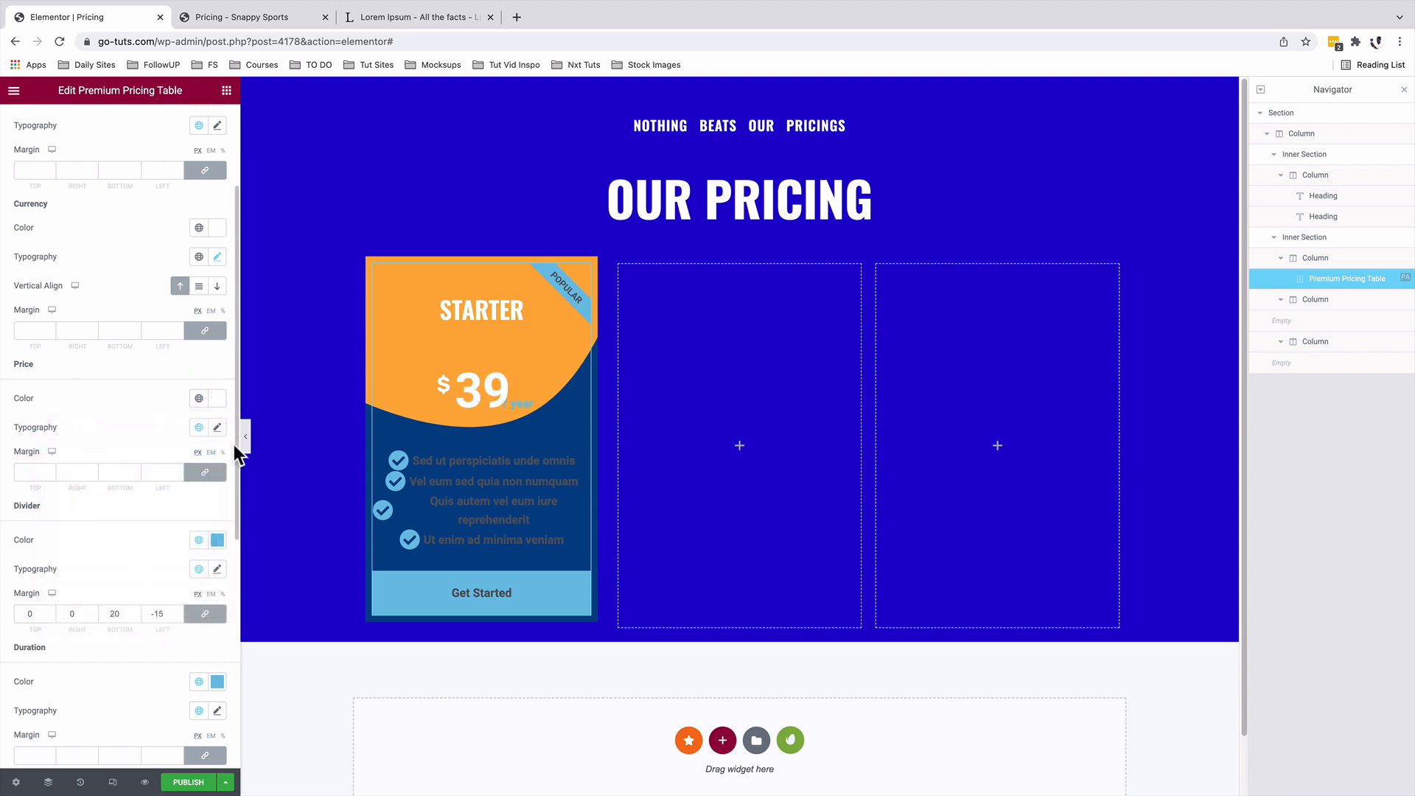
Step: Set the price number's font family to Rubik and its size to 78 px
click(217, 428)
click(148, 491)
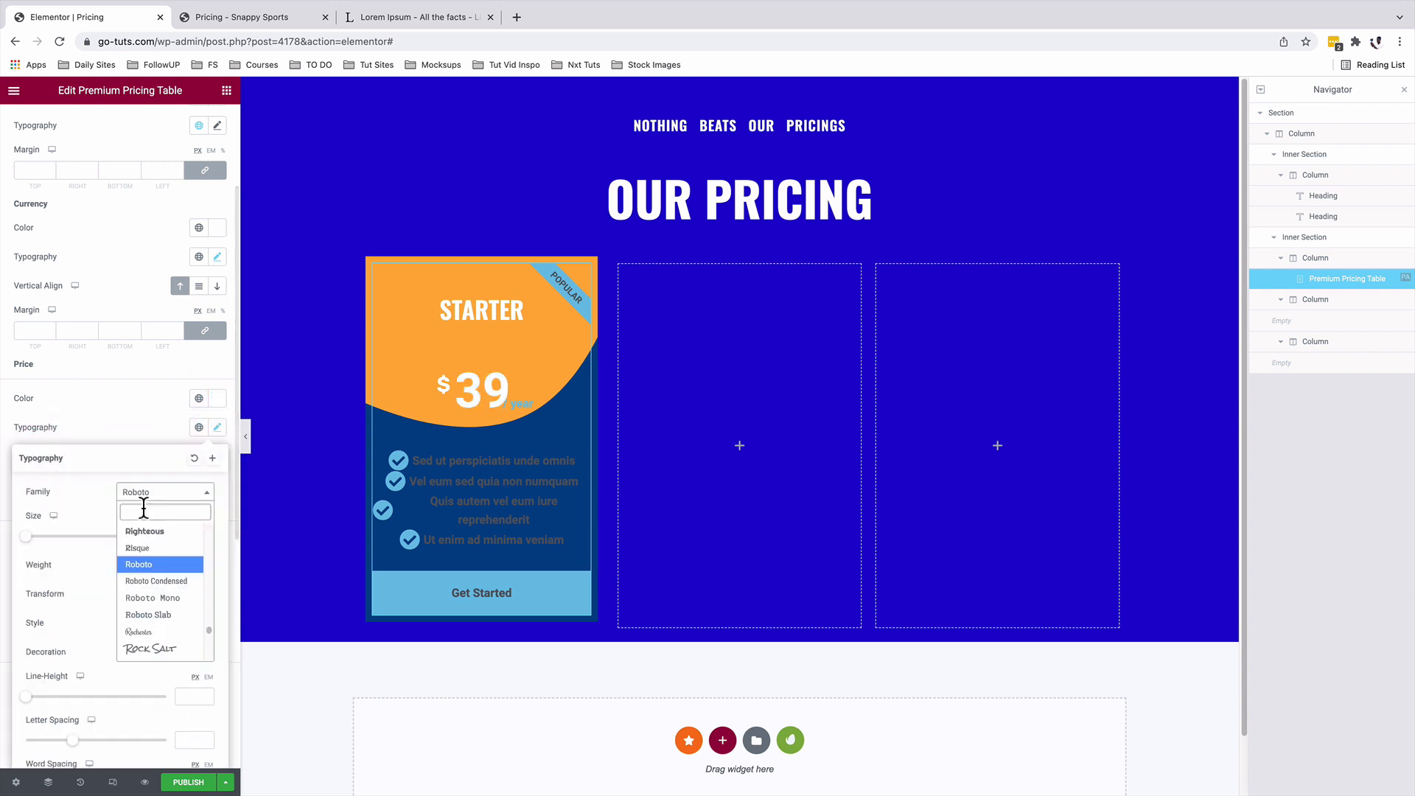
text(rubi)
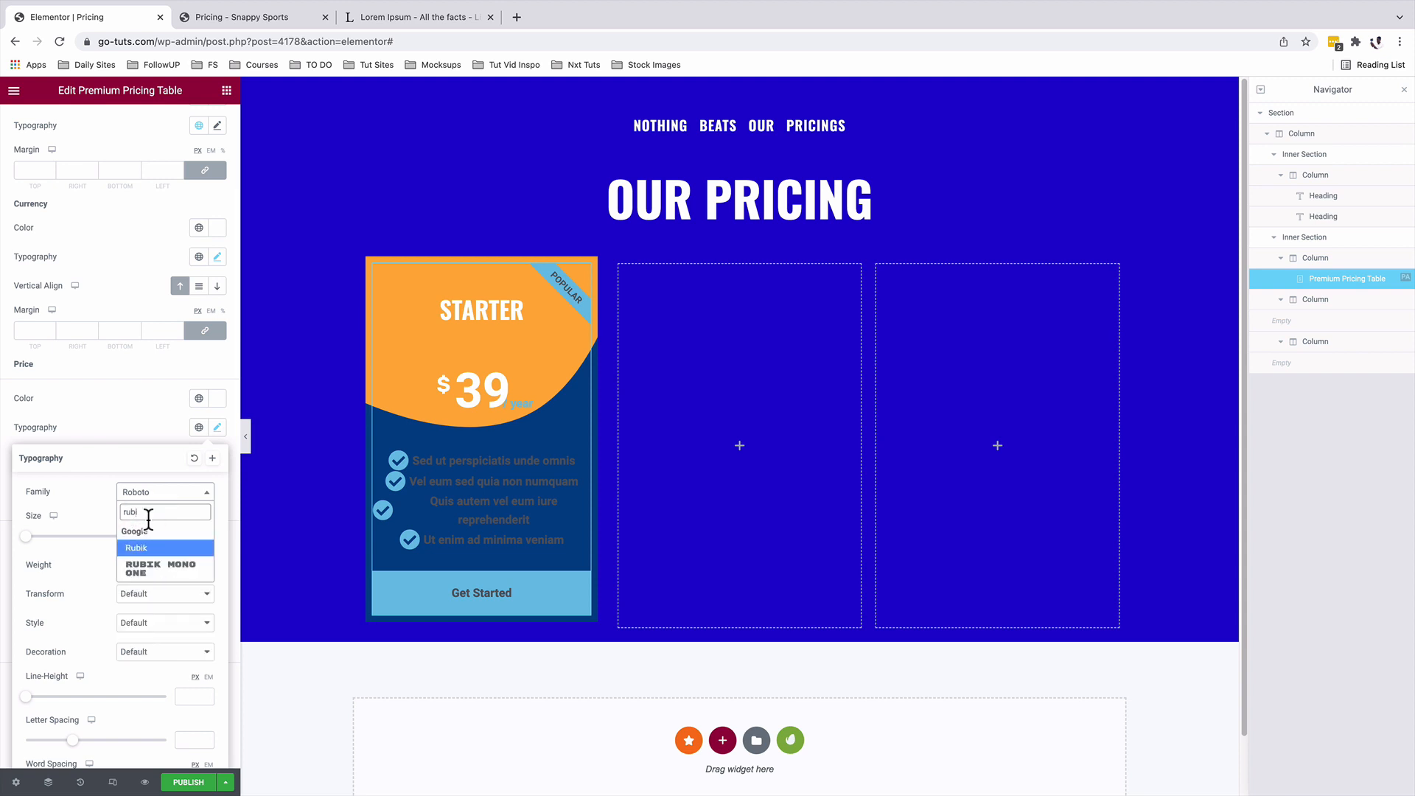
click(140, 549)
click(187, 536)
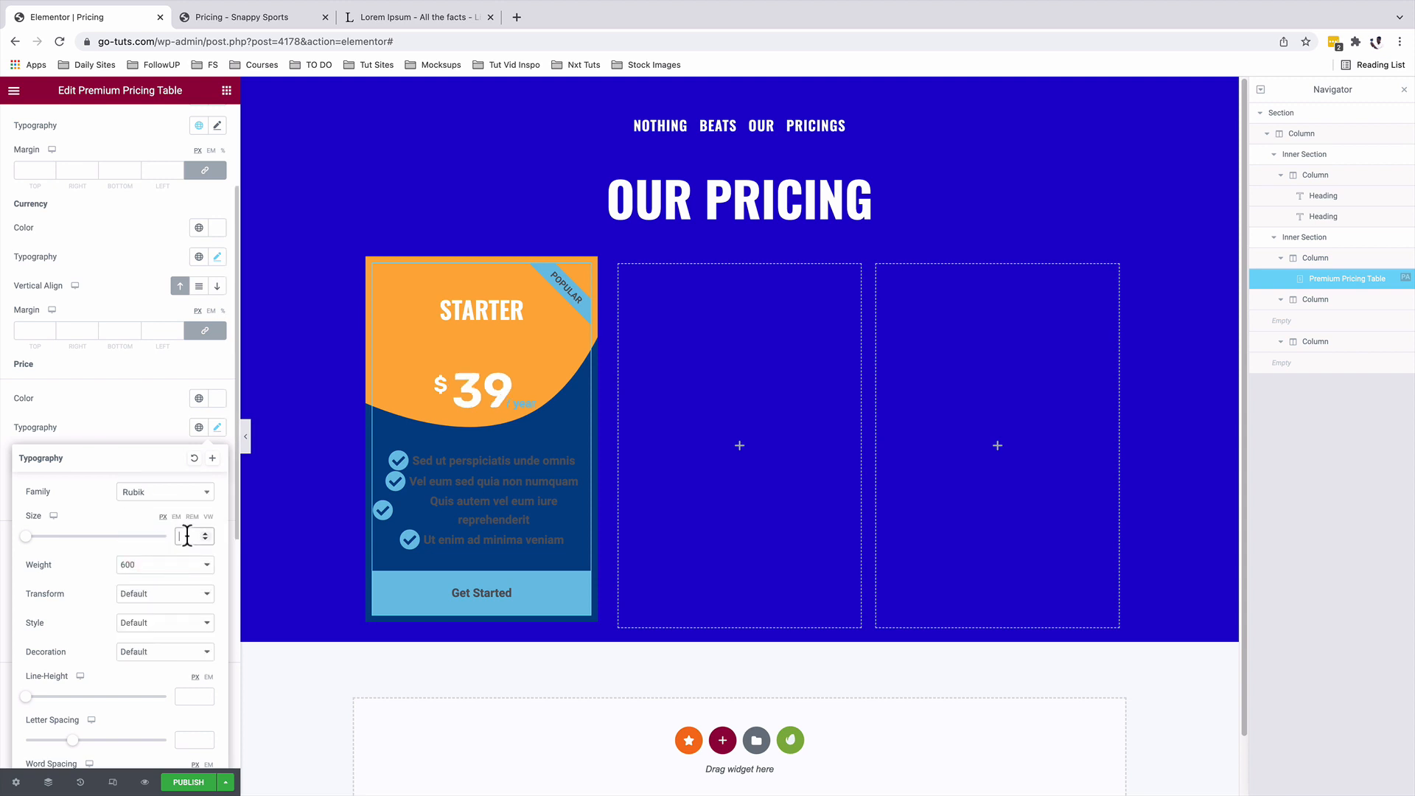
text(78)
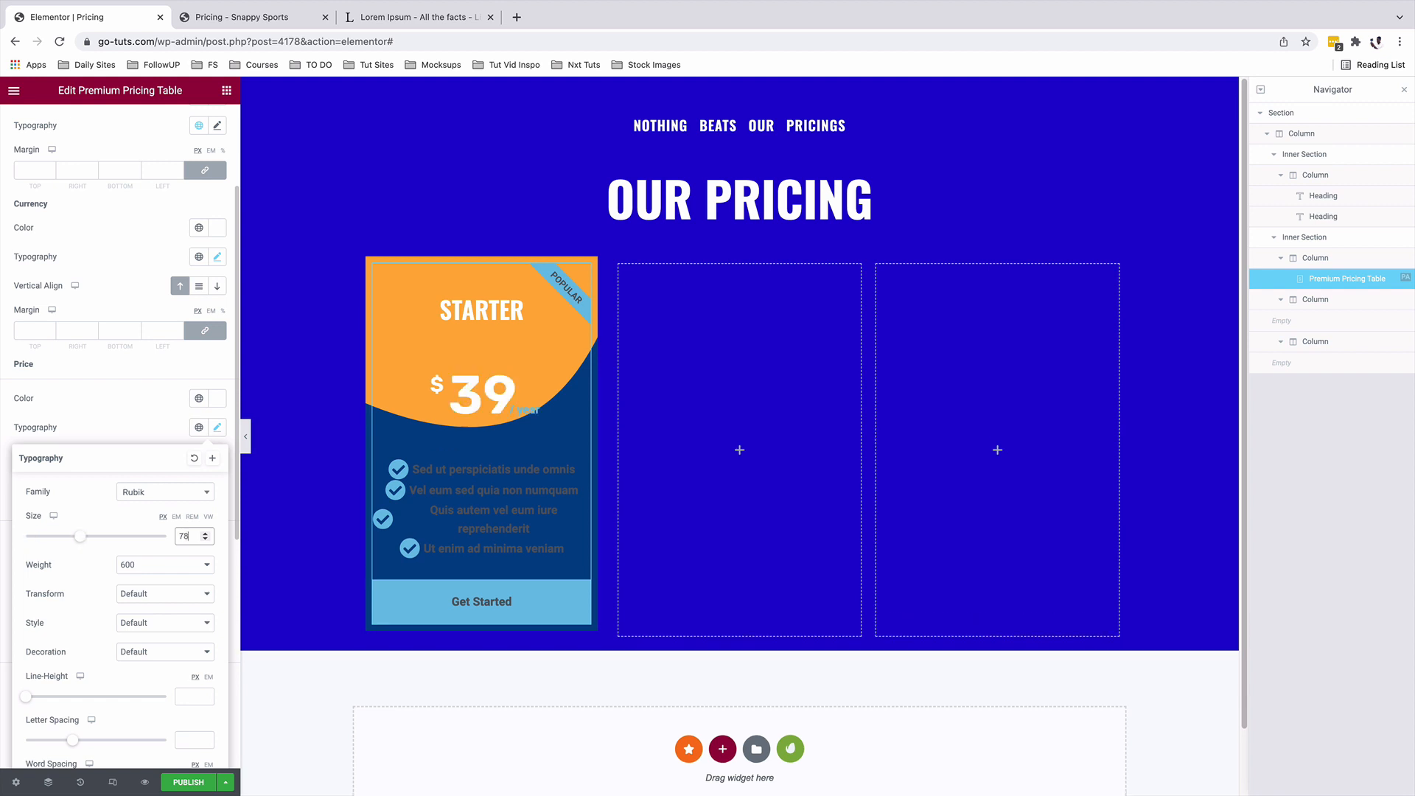
Step: Set the price number's font weight to 700
scroll(144, 582, down, 1)
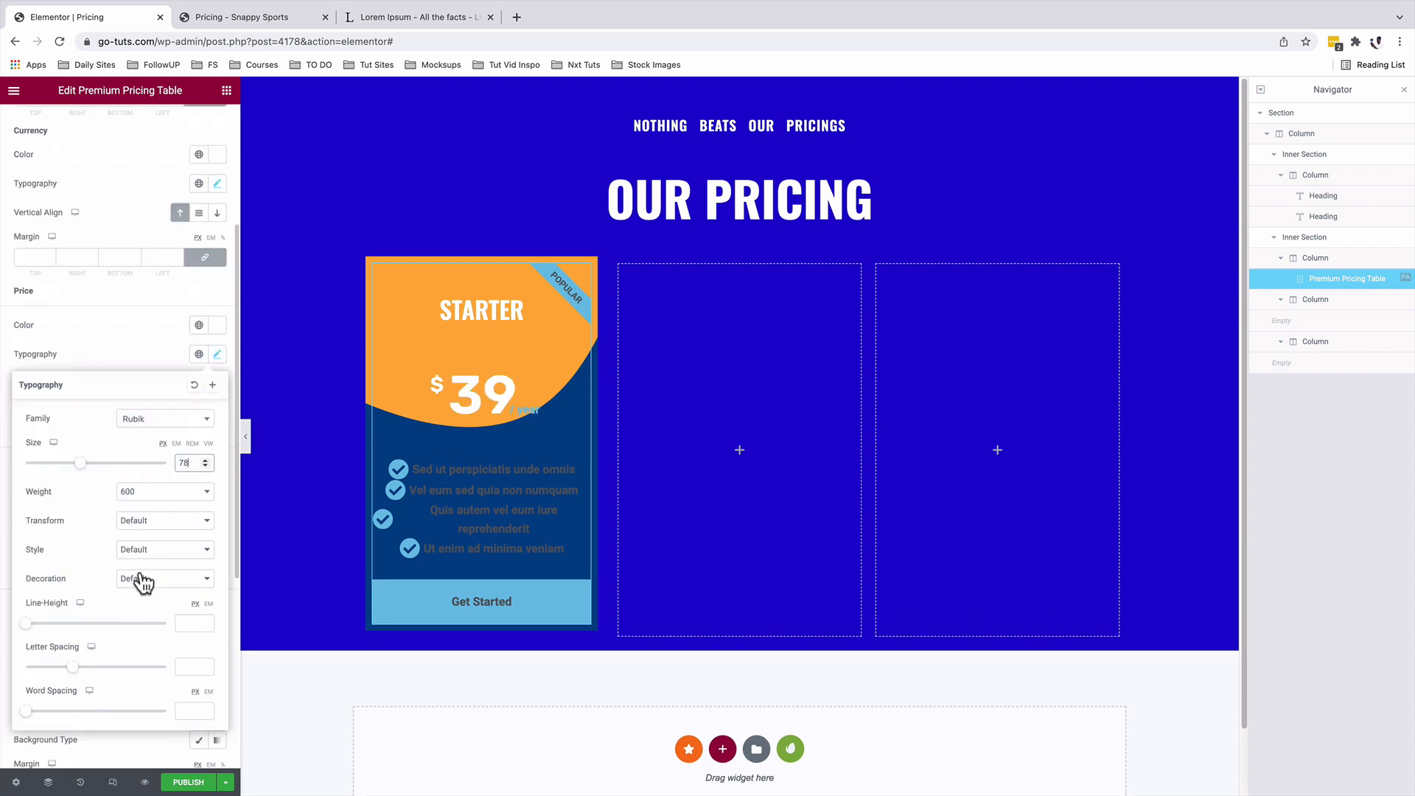
click(151, 505)
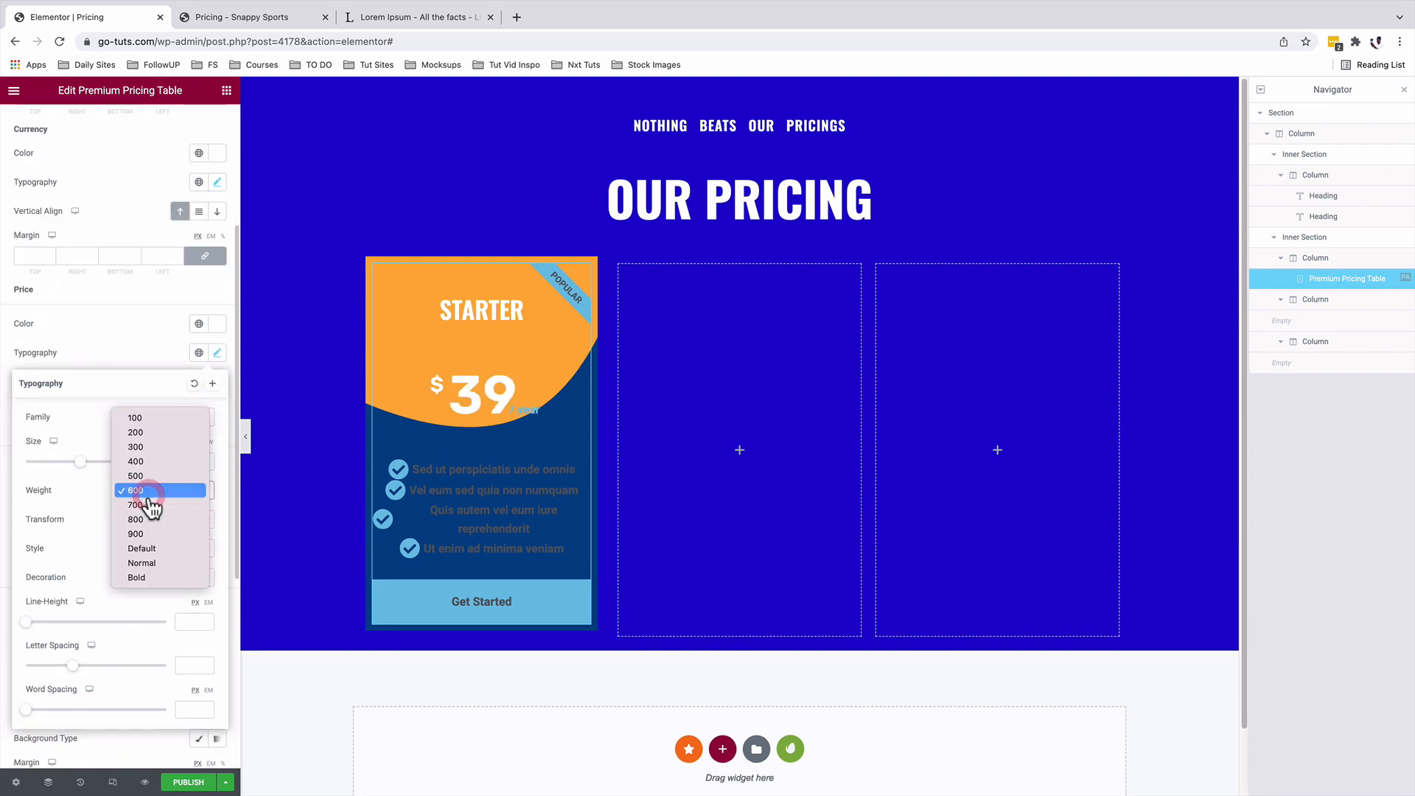
click(147, 505)
click(135, 335)
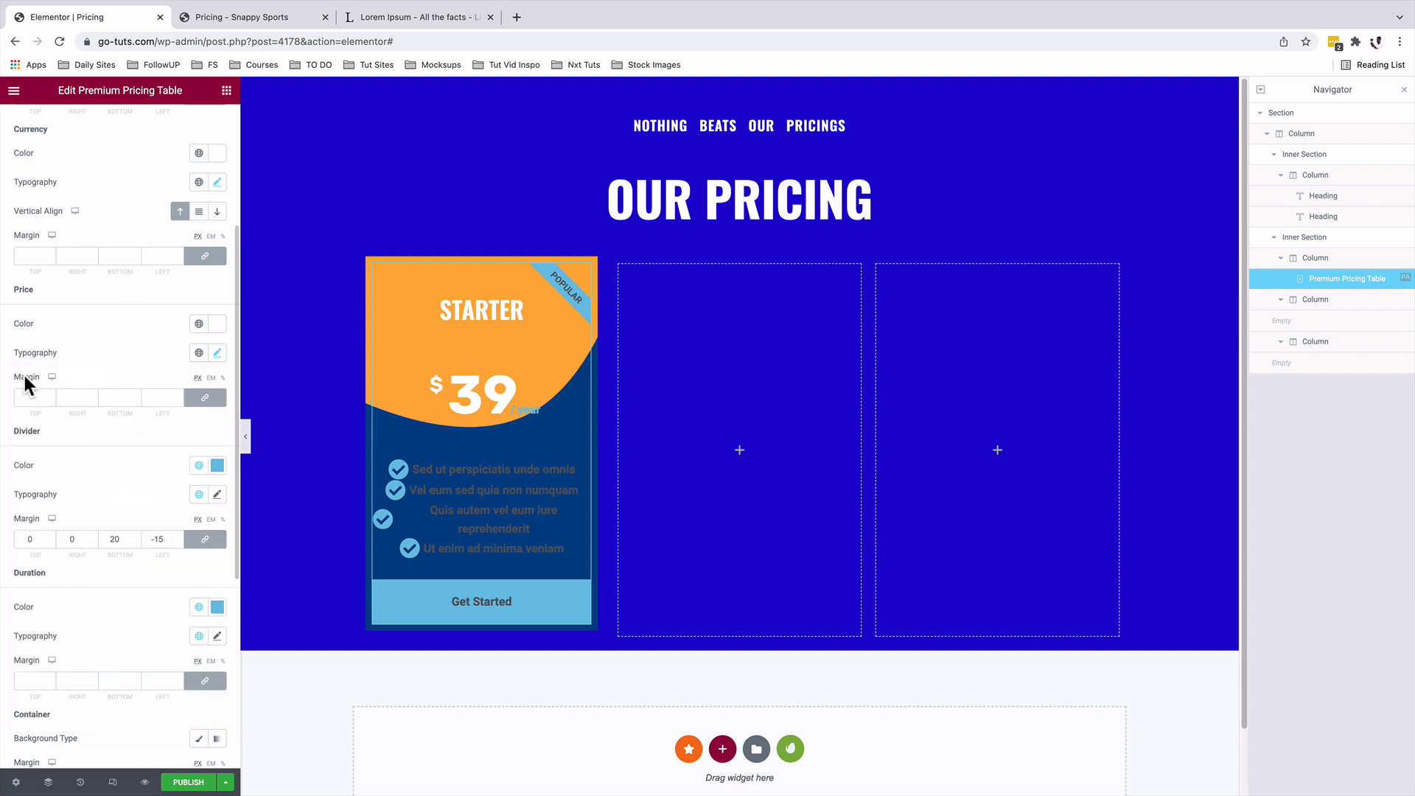
Step: Unlink the price number's margins and set its left margin to -10 px
click(204, 397)
double_click(172, 398)
text(10)
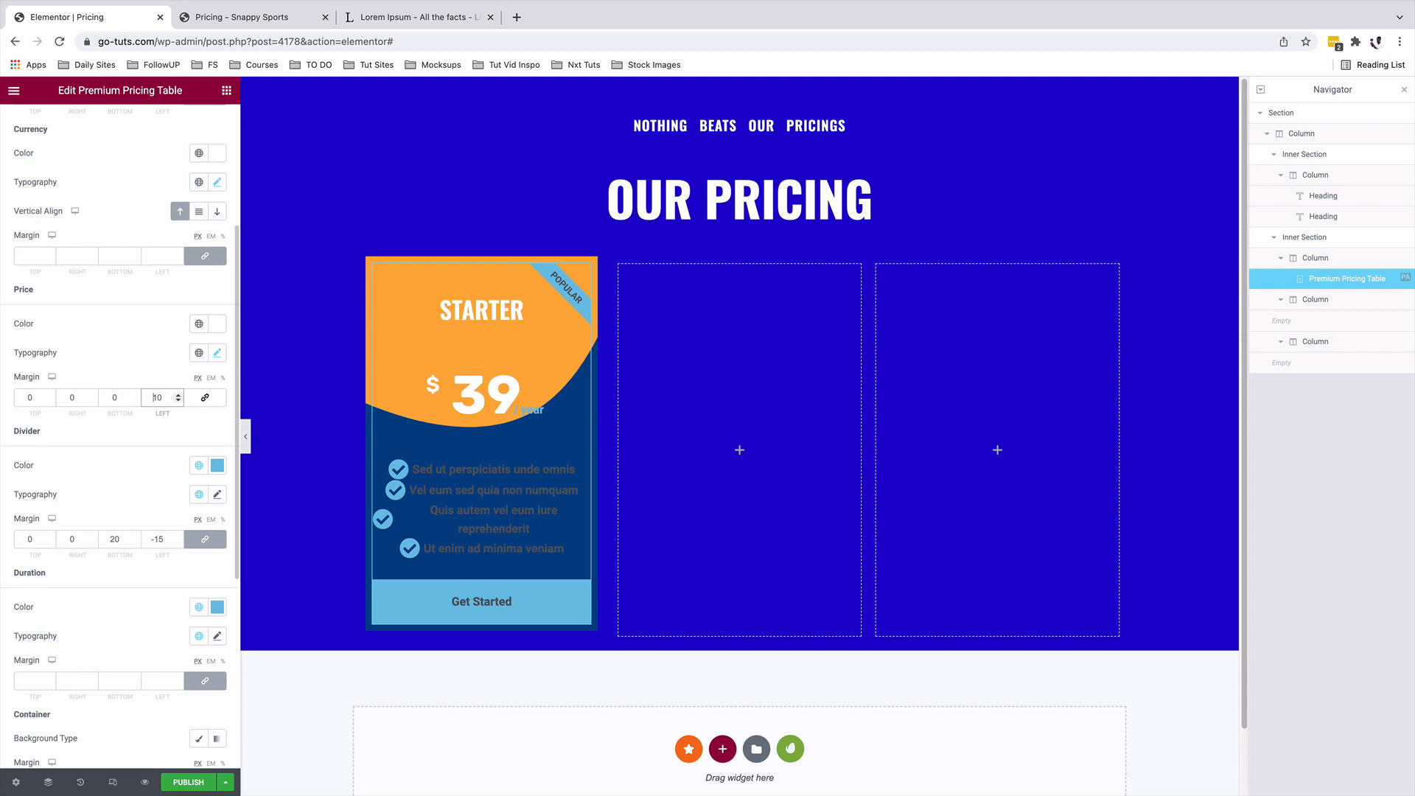
text(-)
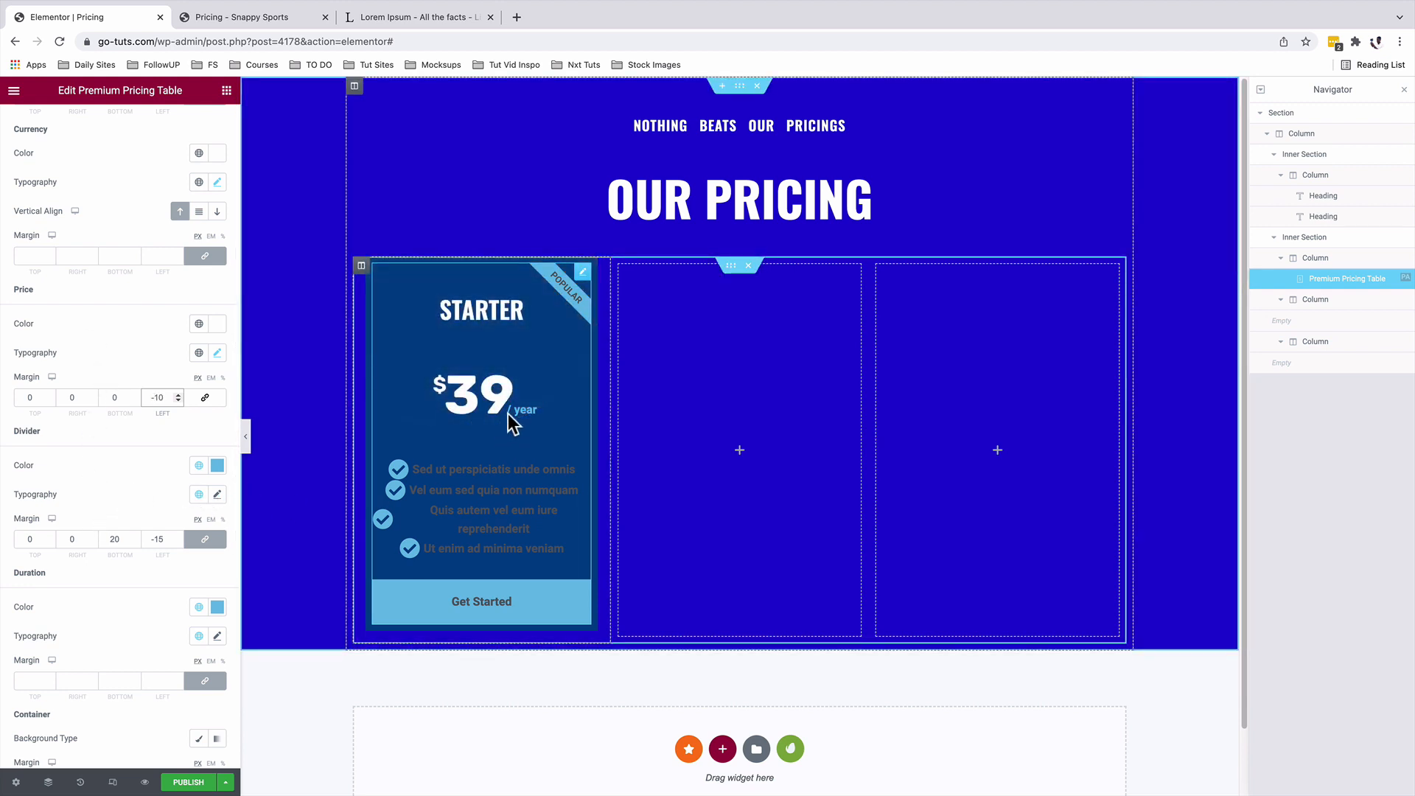
Step: Change the price divider's color to white
scroll(140, 464, down, 3)
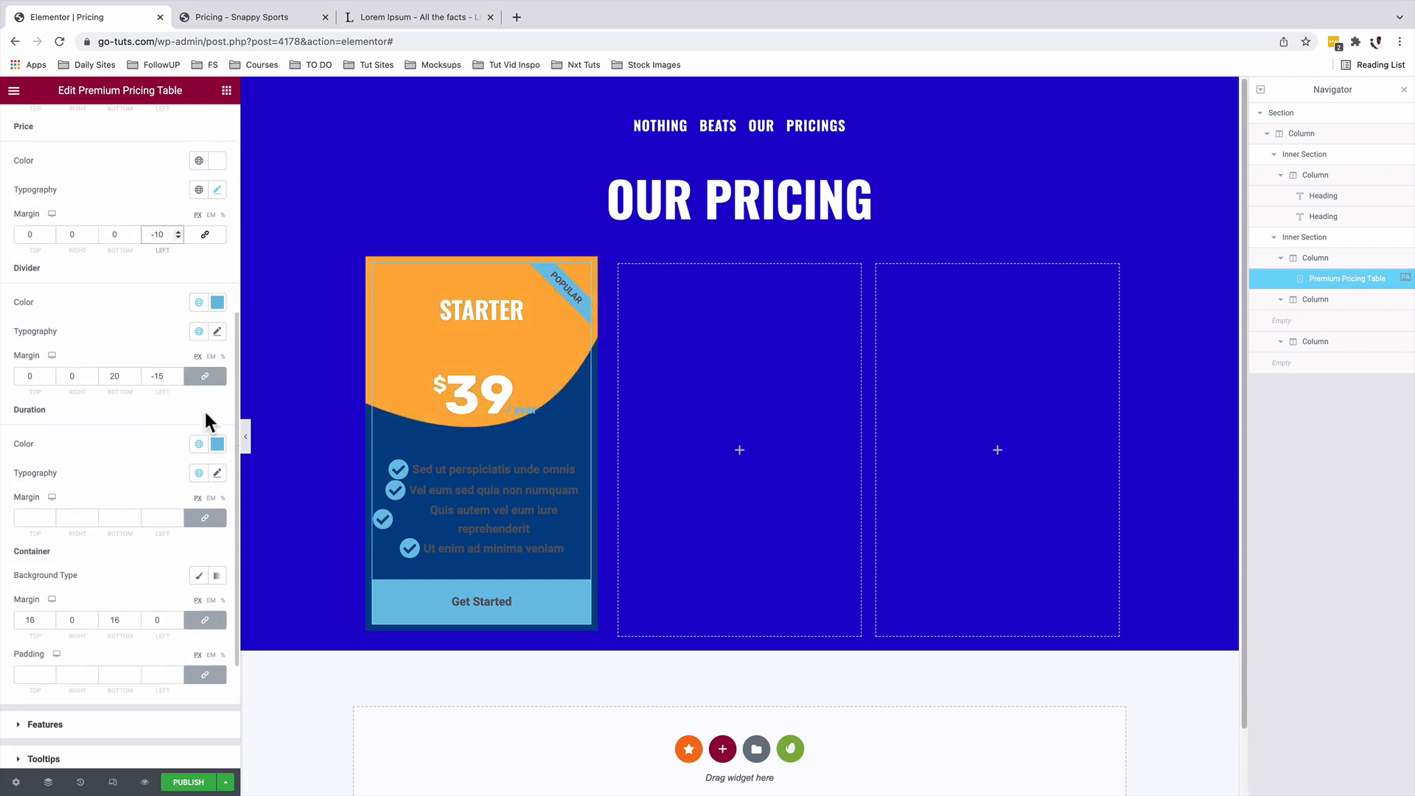
click(216, 302)
drag(96, 372, 32, 359)
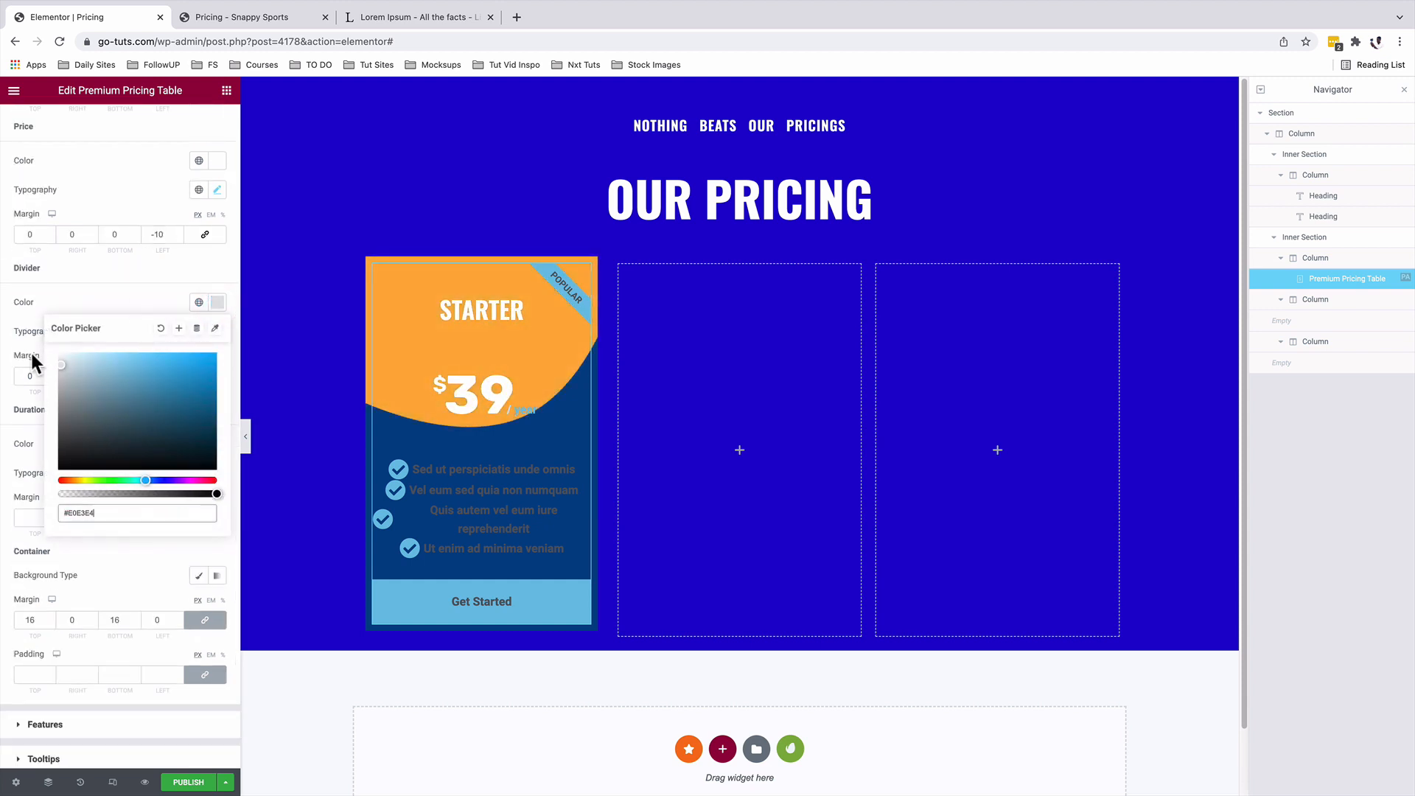
Step: Set the price divider's font family to Open Sans and its size to 25 px
click(216, 331)
click(165, 396)
text(ope)
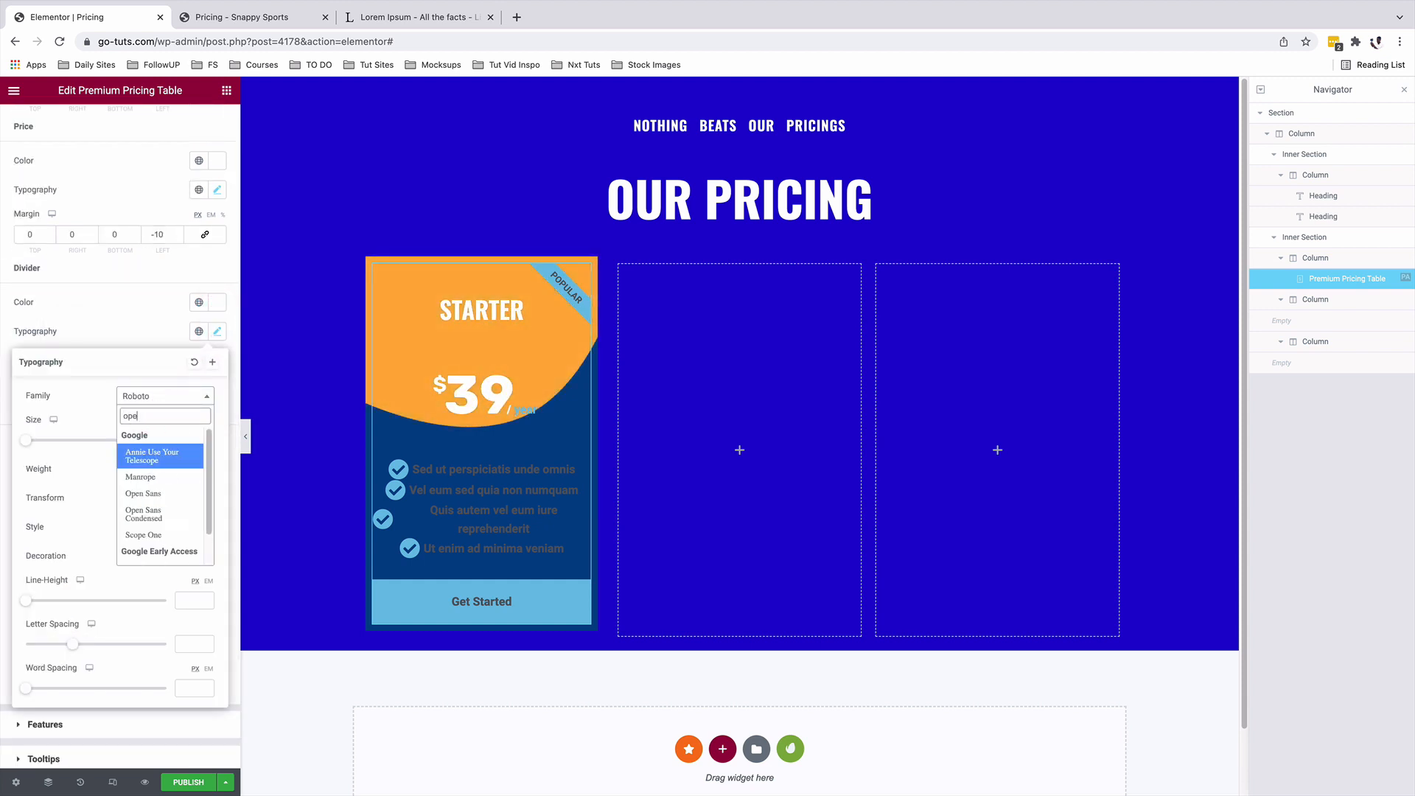
click(141, 494)
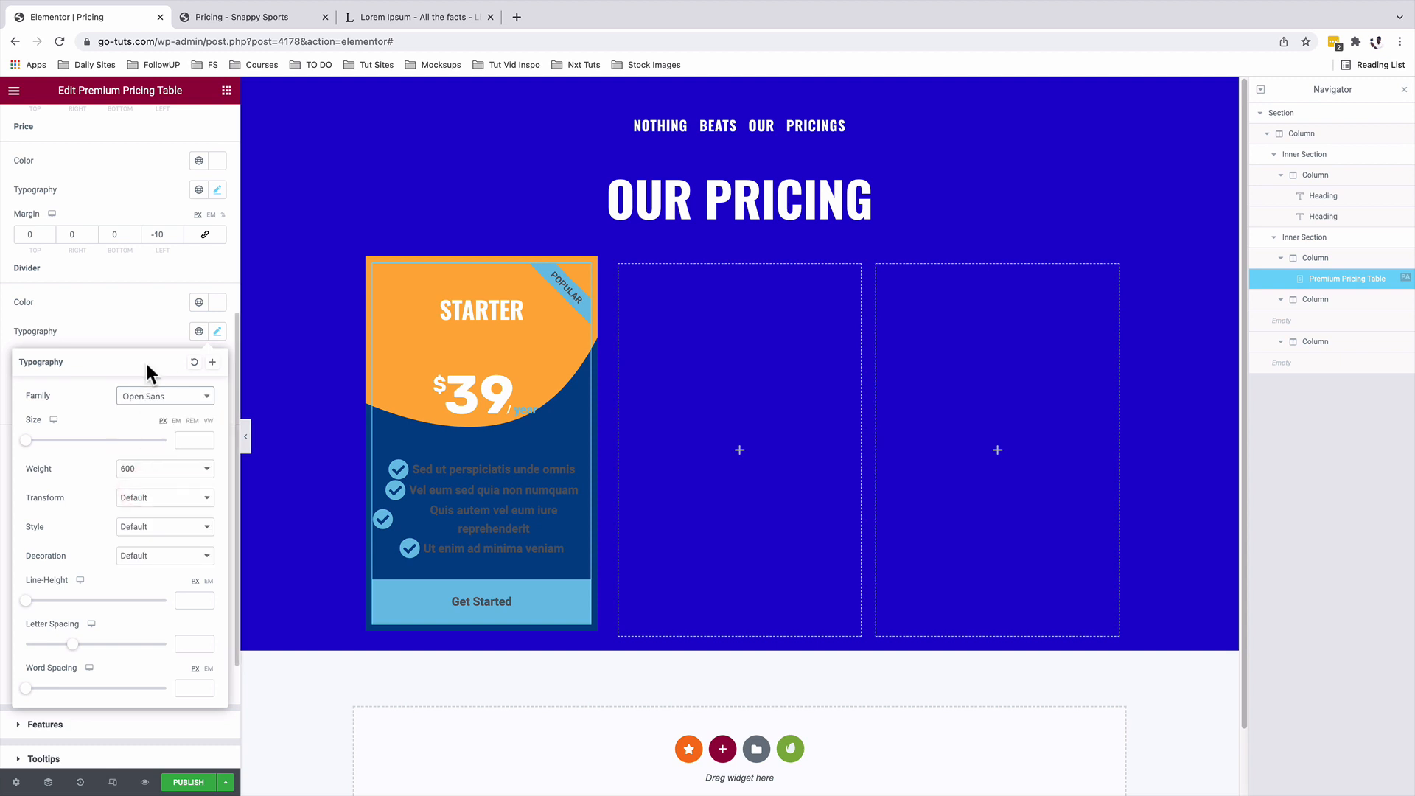
click(193, 440)
text(25)
click(132, 334)
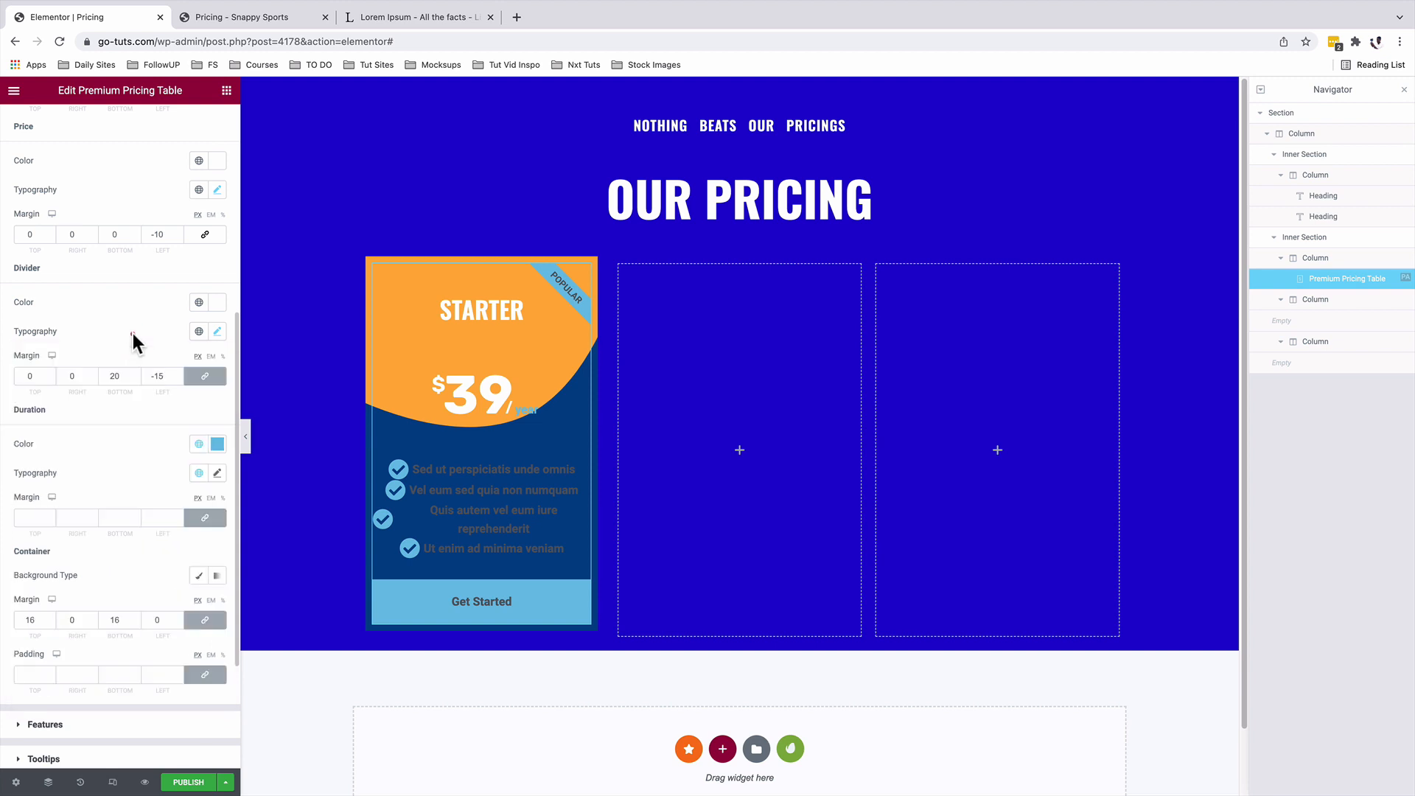
Step: Unlink the divider's margins, then set its bottom margin to 0 and its left margin to -20 px
click(207, 379)
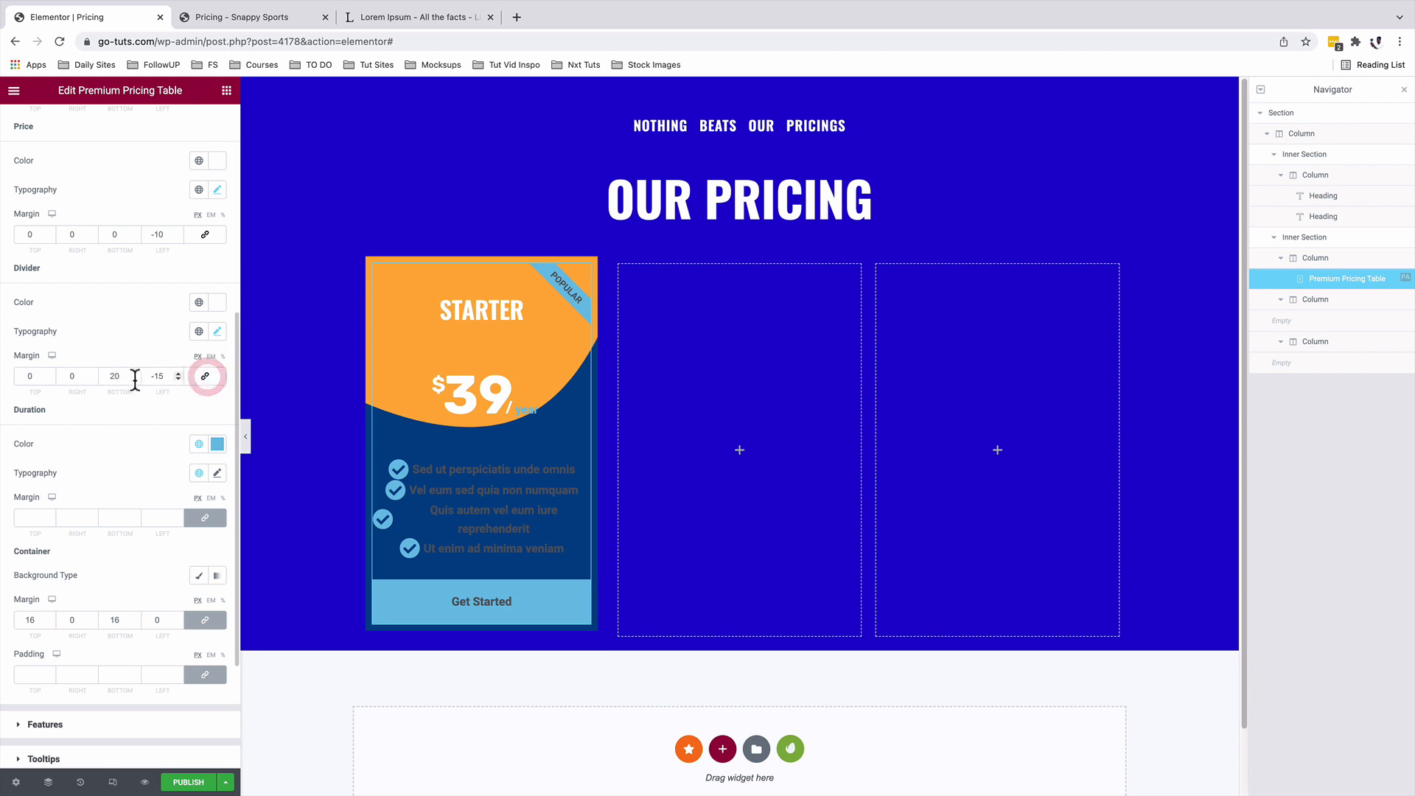
click(110, 376)
text(0)
double_click(167, 375)
text(30)
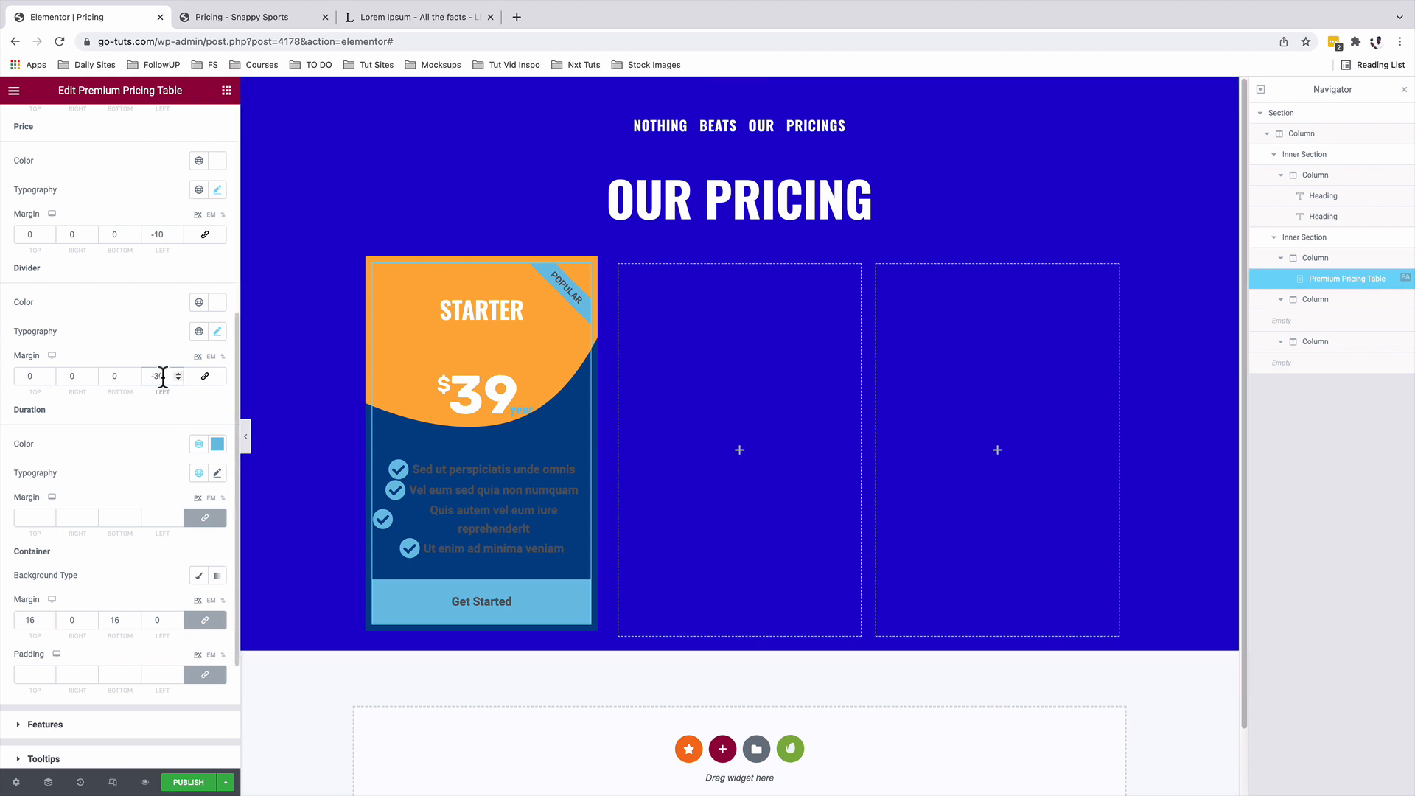
drag(168, 376, 156, 376)
text(25)
key(BackSpace)
text(0)
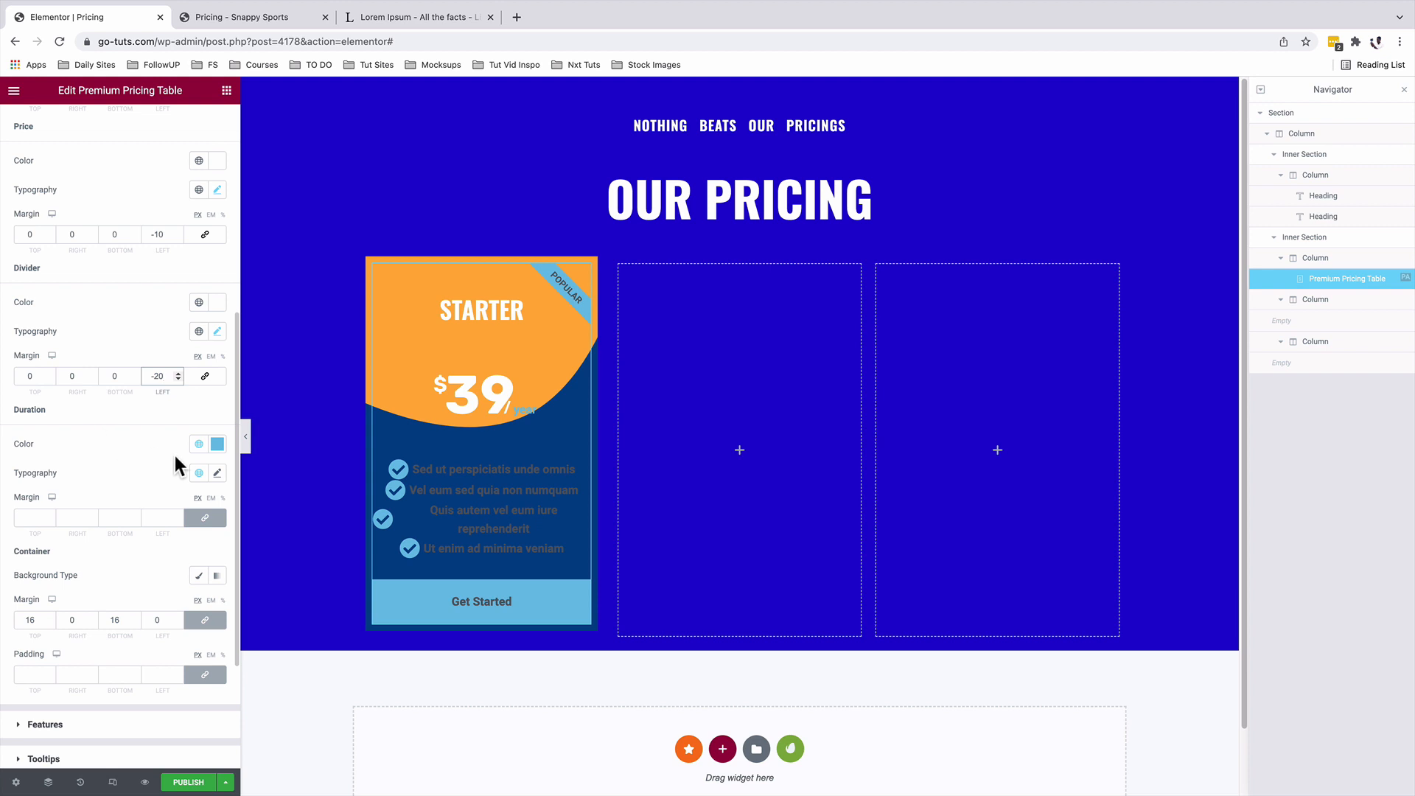
Step: Change the duration text's color to white
click(217, 444)
drag(98, 519, 20, 474)
click(73, 428)
Step: Set the duration text's font family to Open Sans and its size to 14 px
click(218, 479)
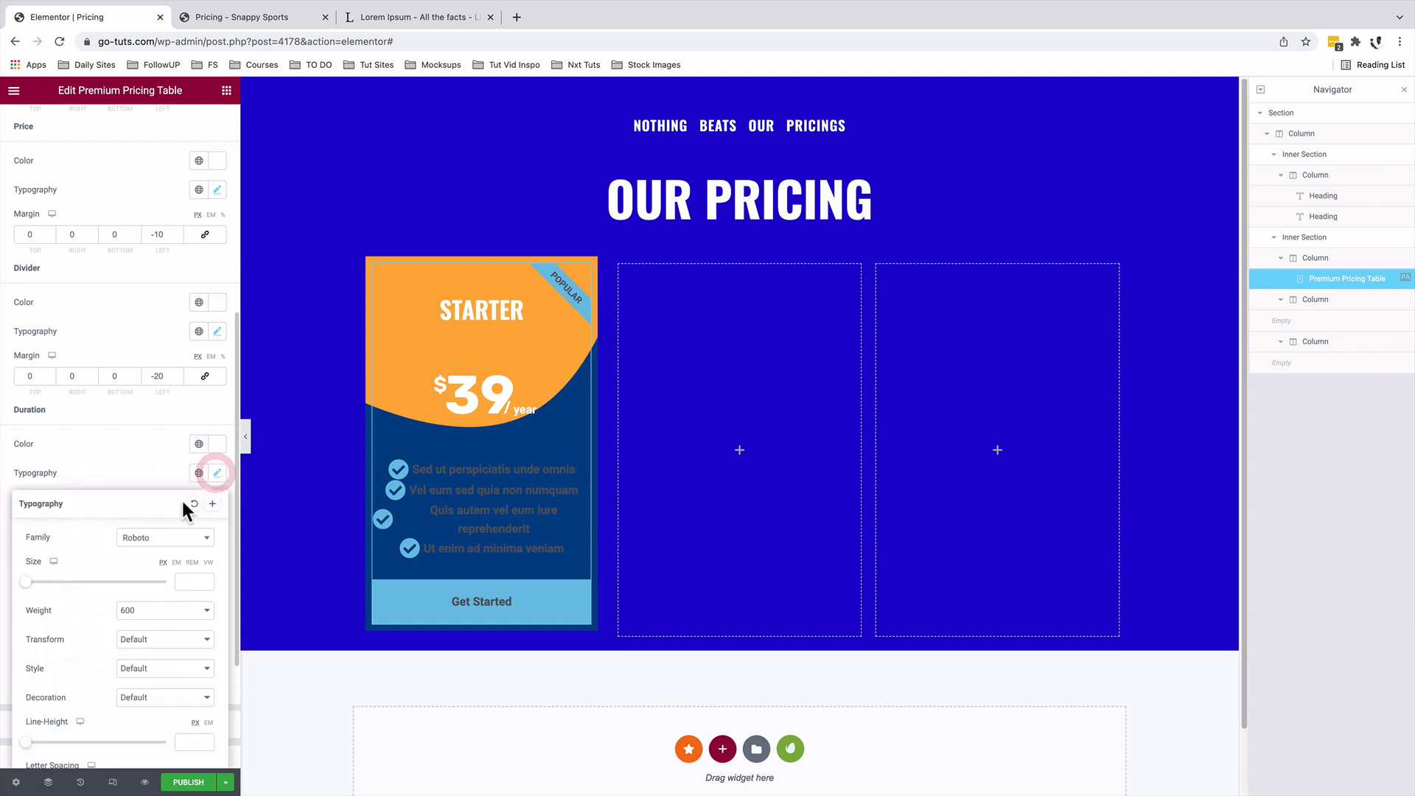
click(157, 541)
scroll(173, 473, down, 1)
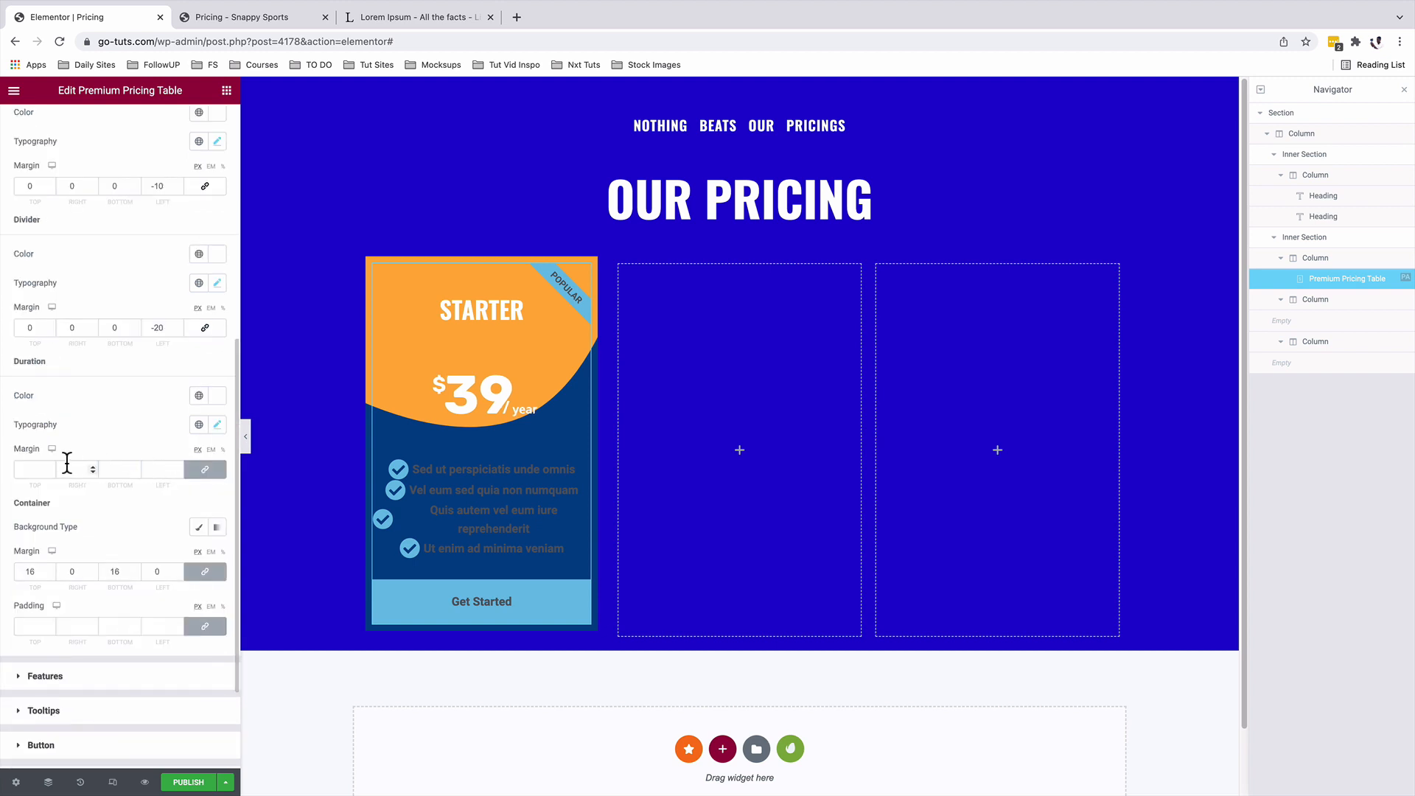
click(217, 425)
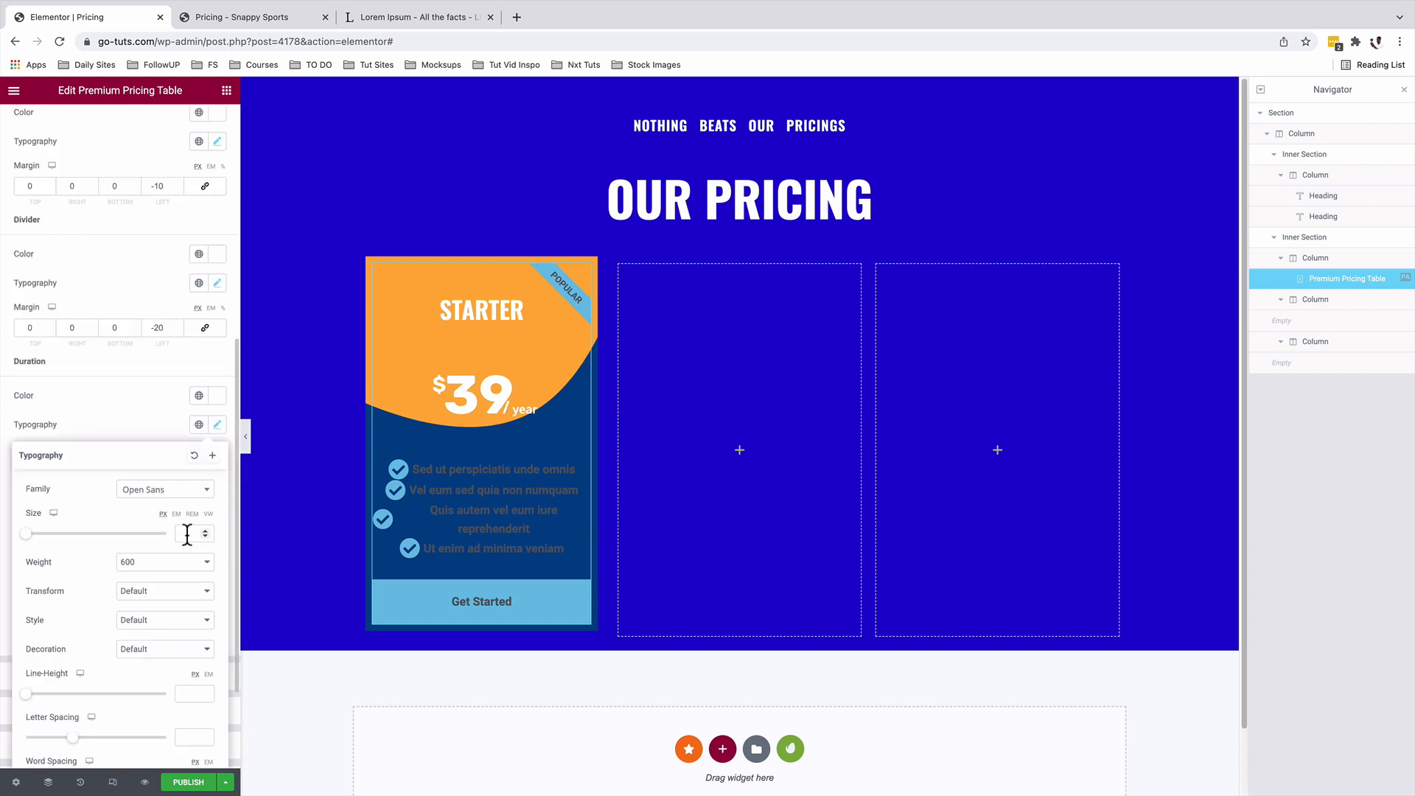
click(187, 533)
text(14)
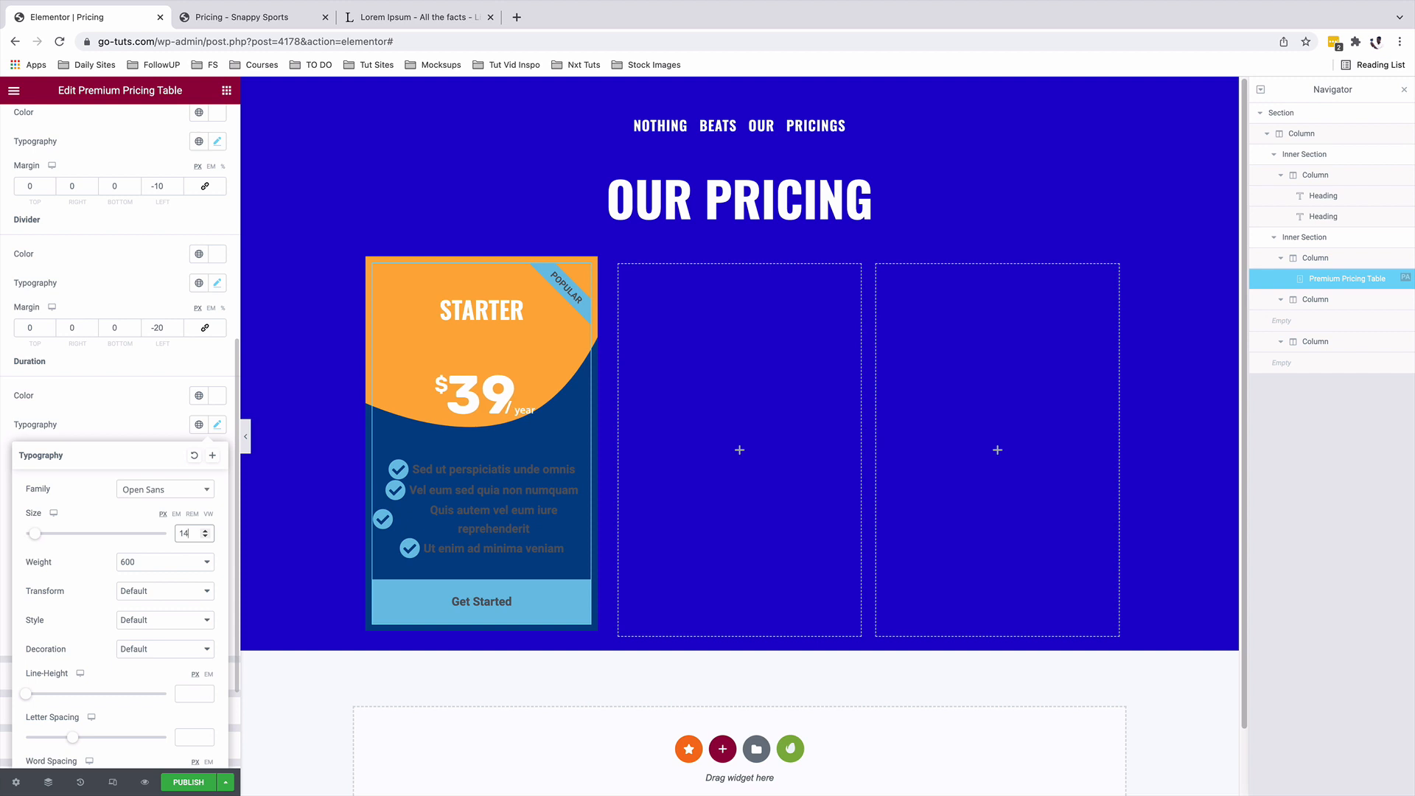
Step: Set the duration text's font weight to 400 and its transform to Uppercase
click(137, 564)
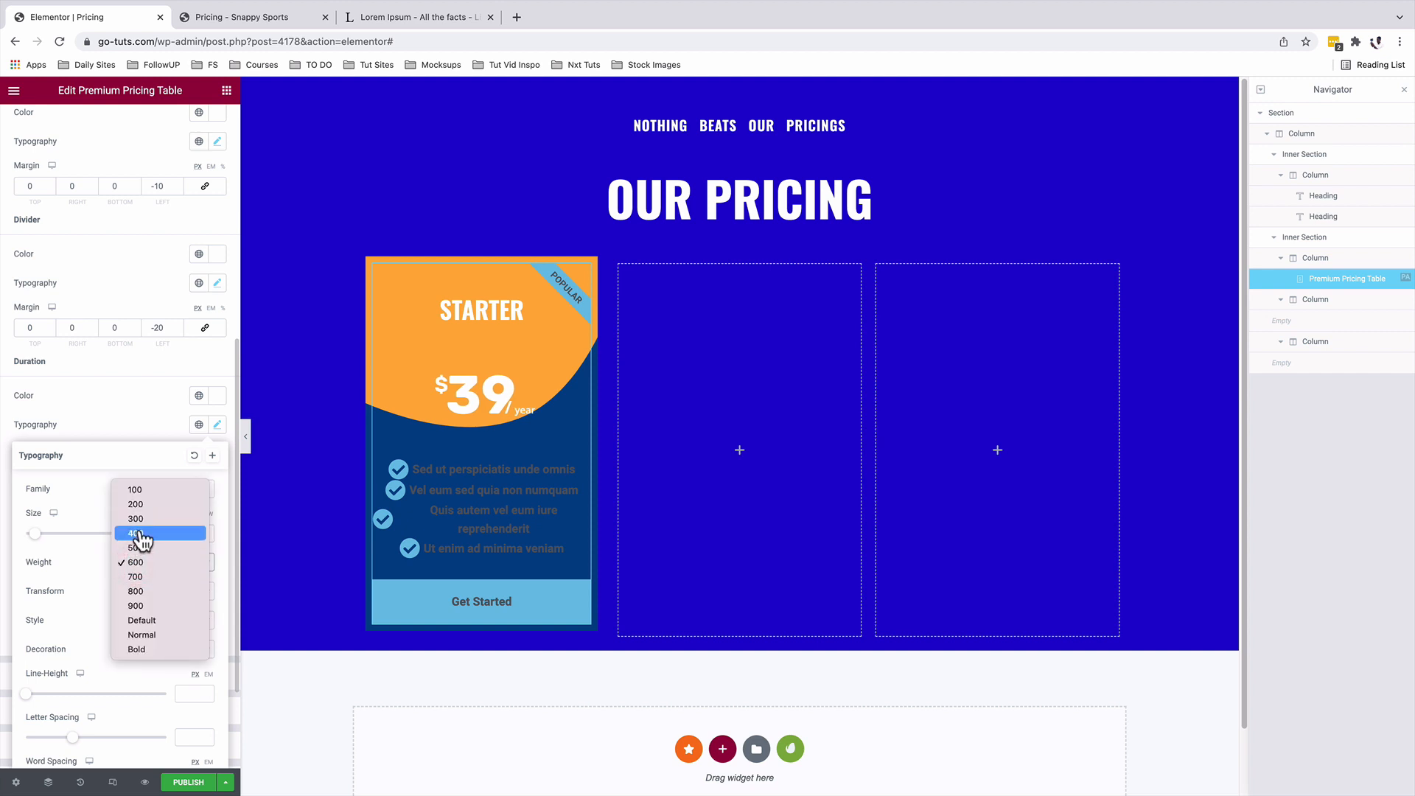
click(142, 534)
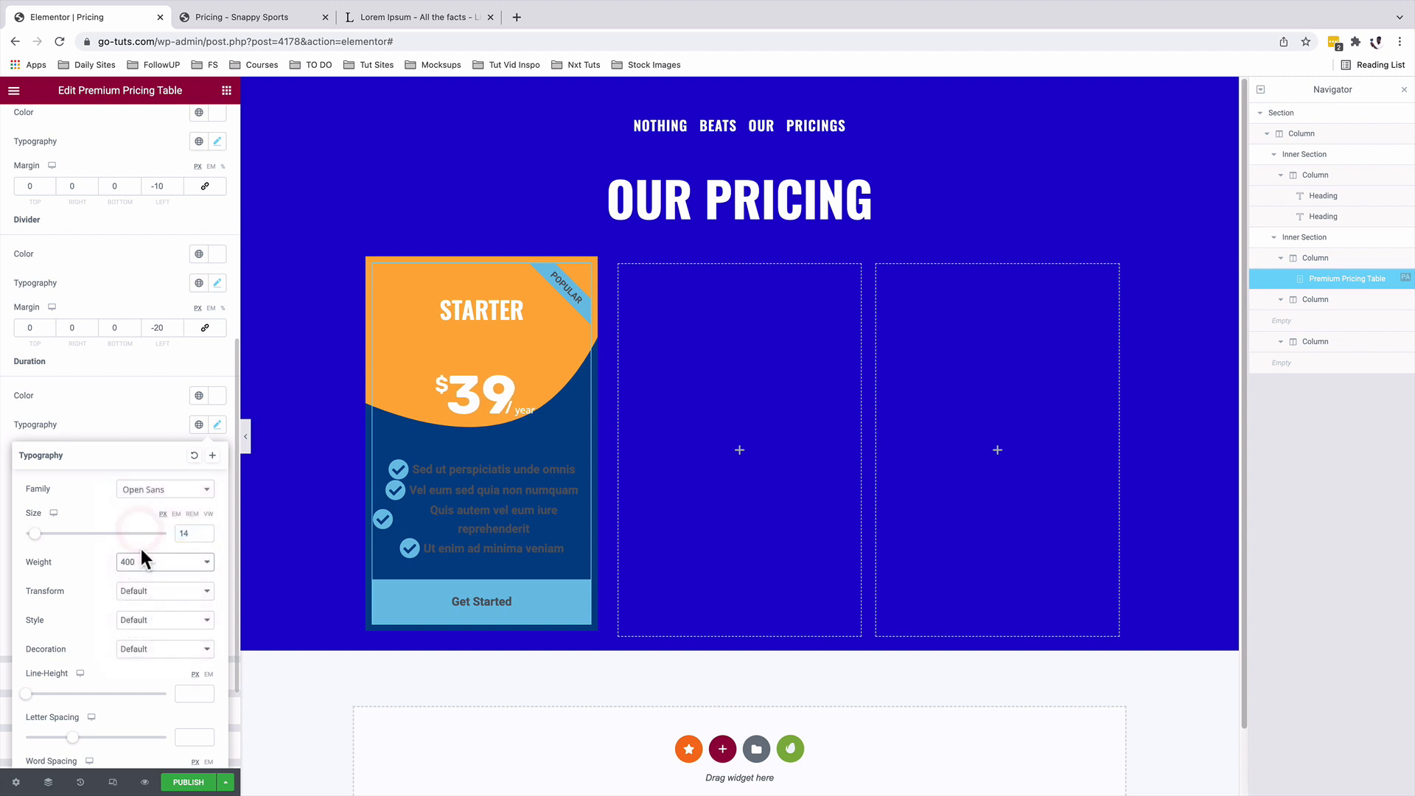
click(148, 597)
click(151, 616)
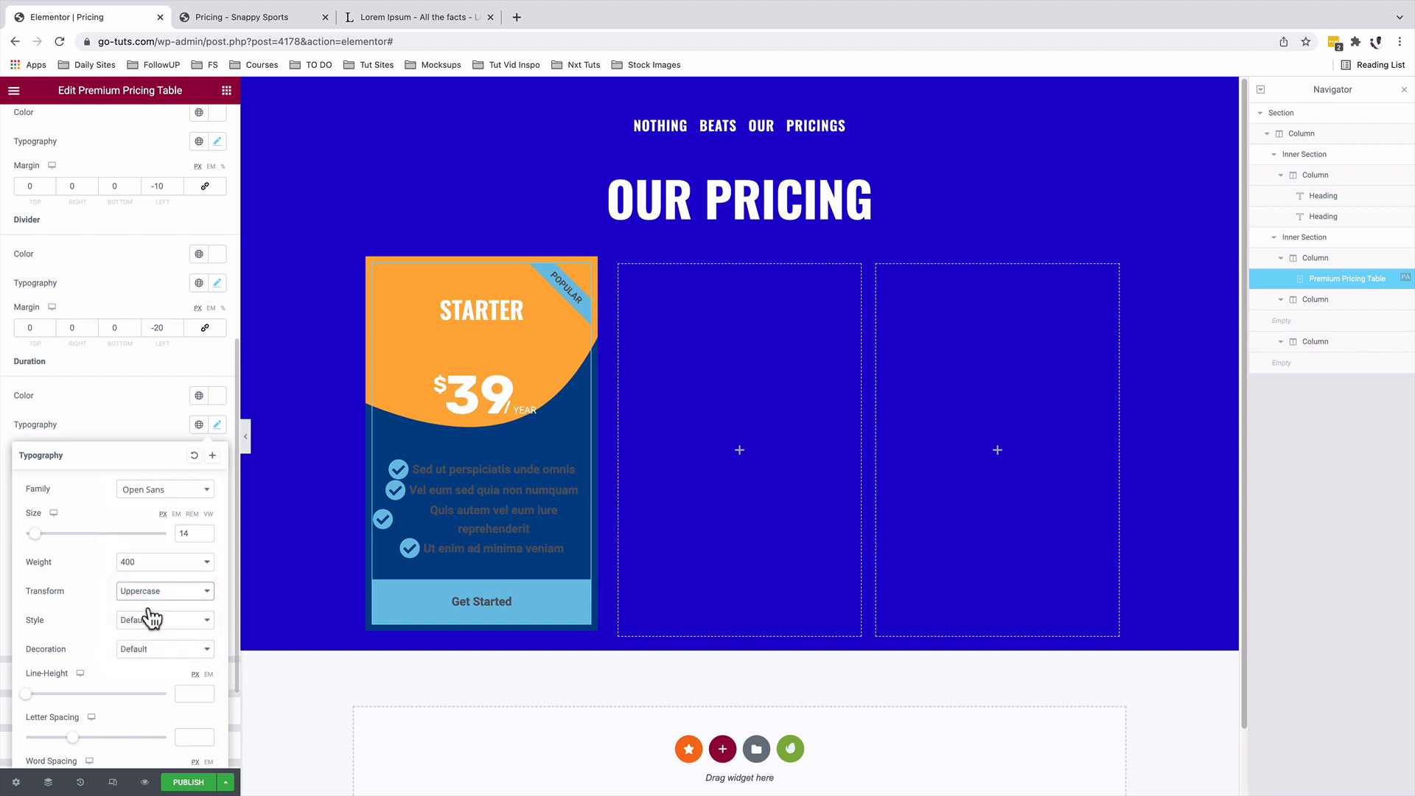
click(116, 417)
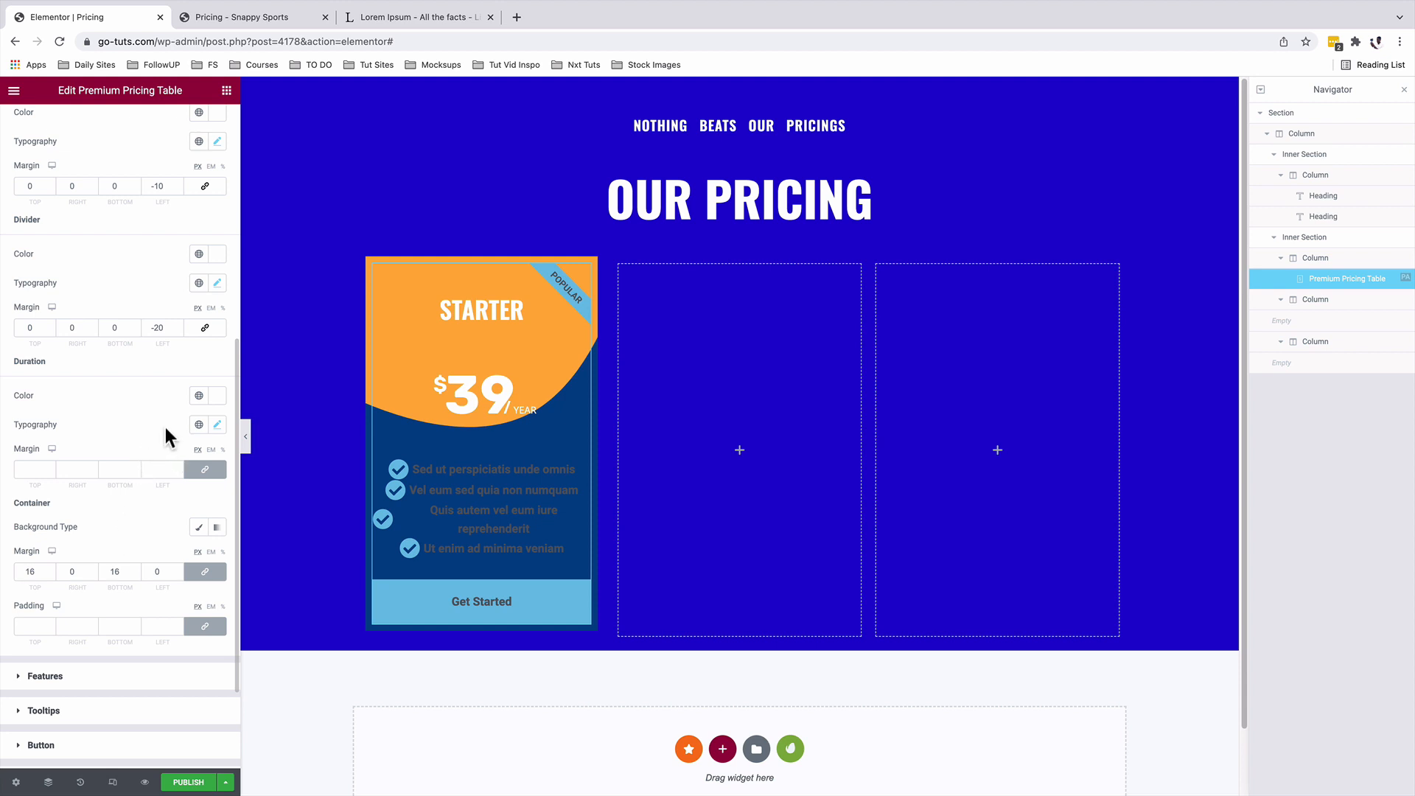
Step: Unlink the duration text's margins and set its left margin to -5 px
click(205, 470)
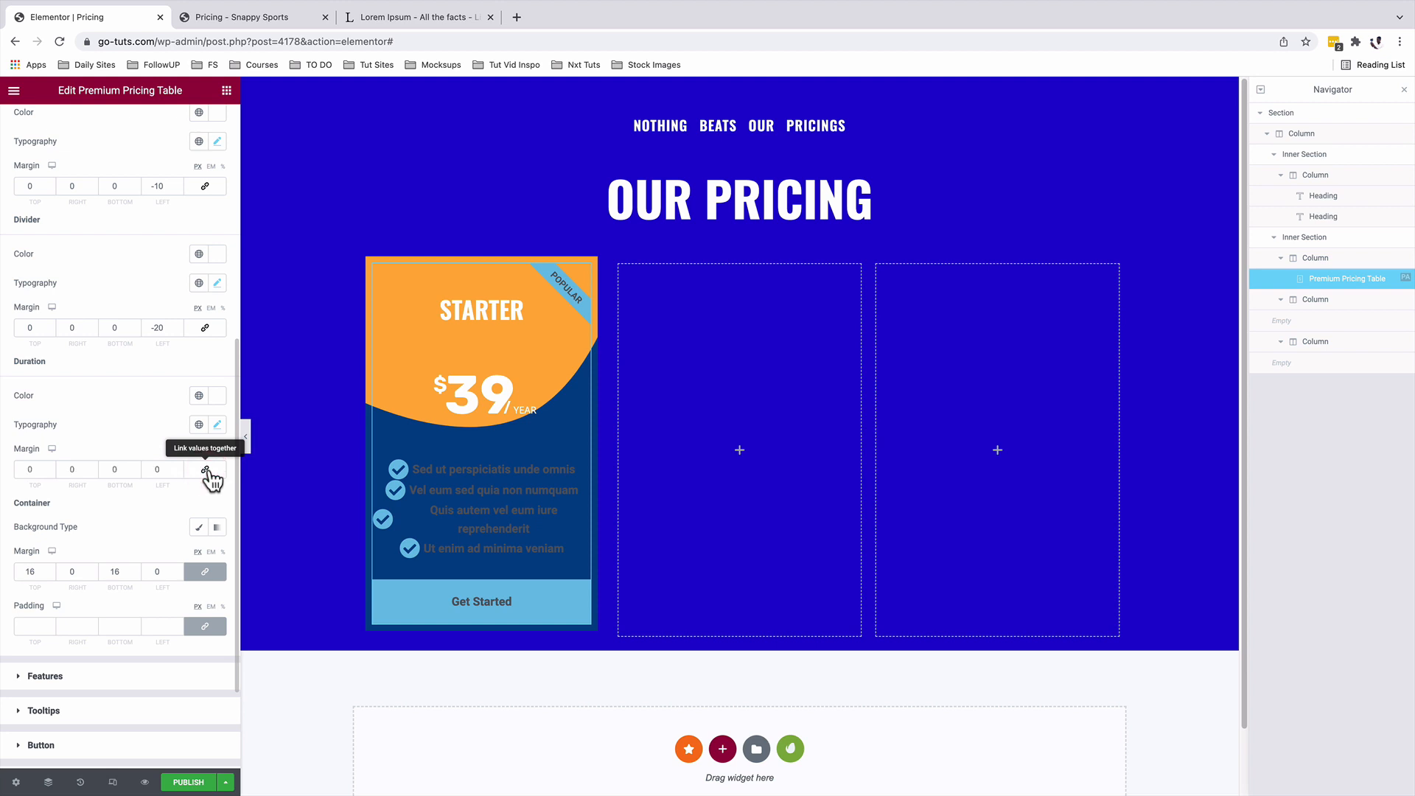
click(149, 469)
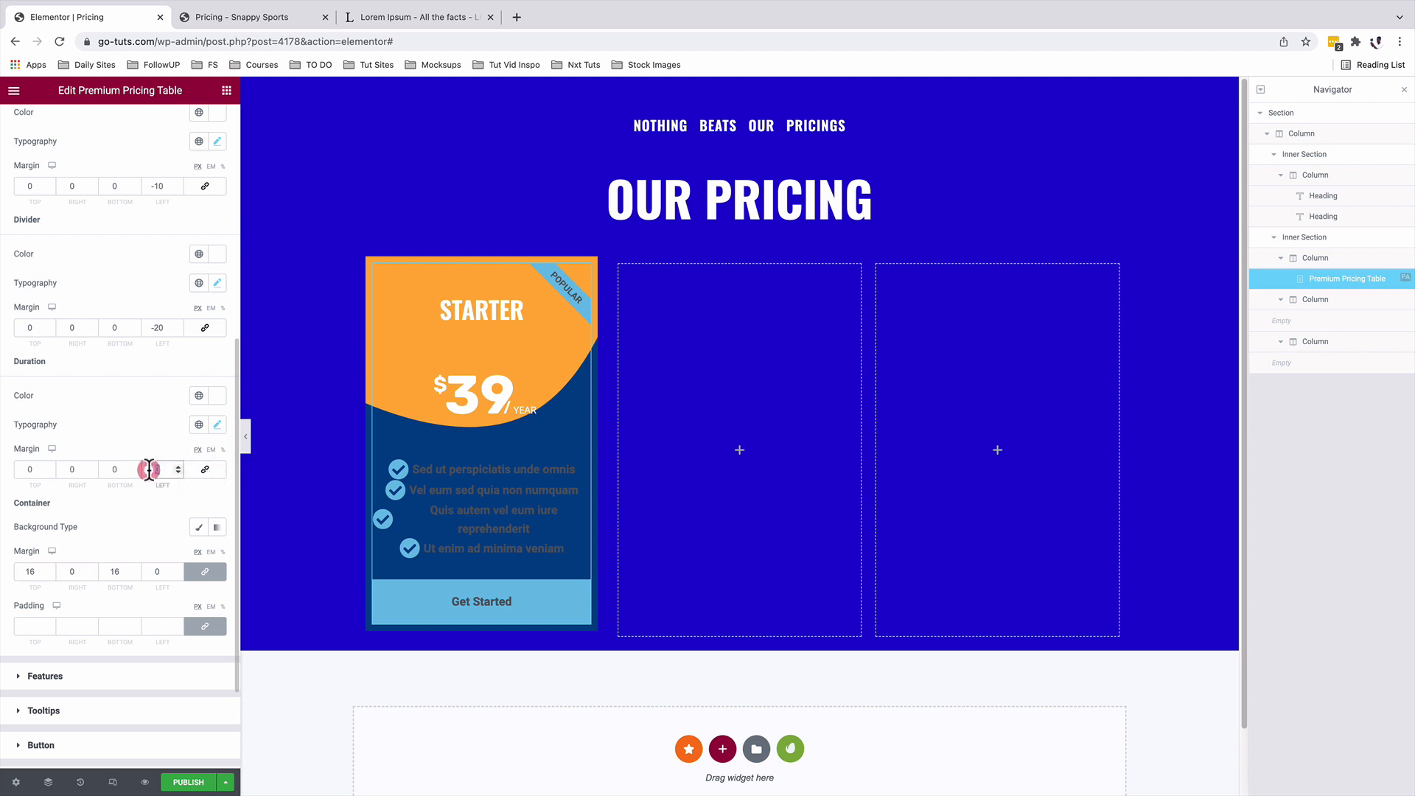
text(5)
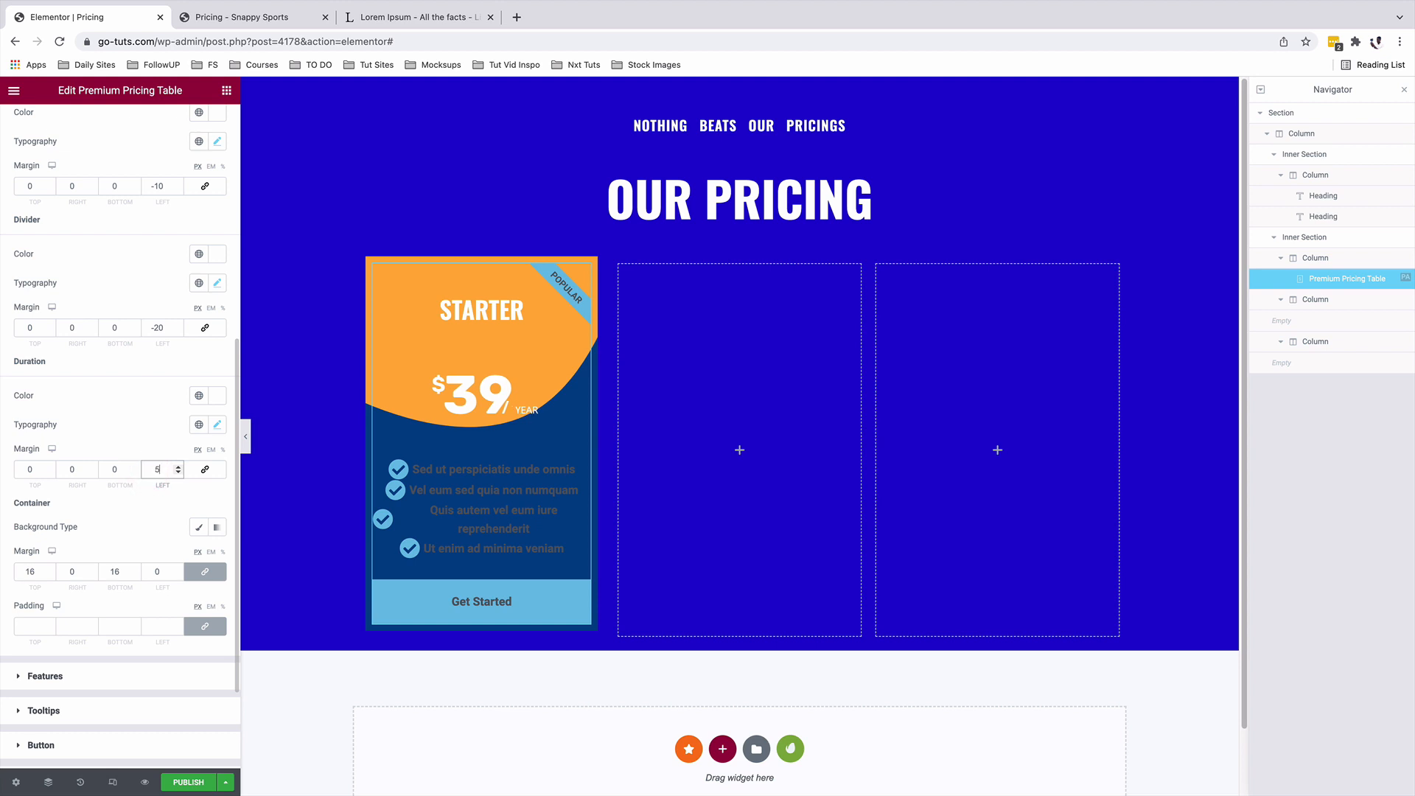
text(-)
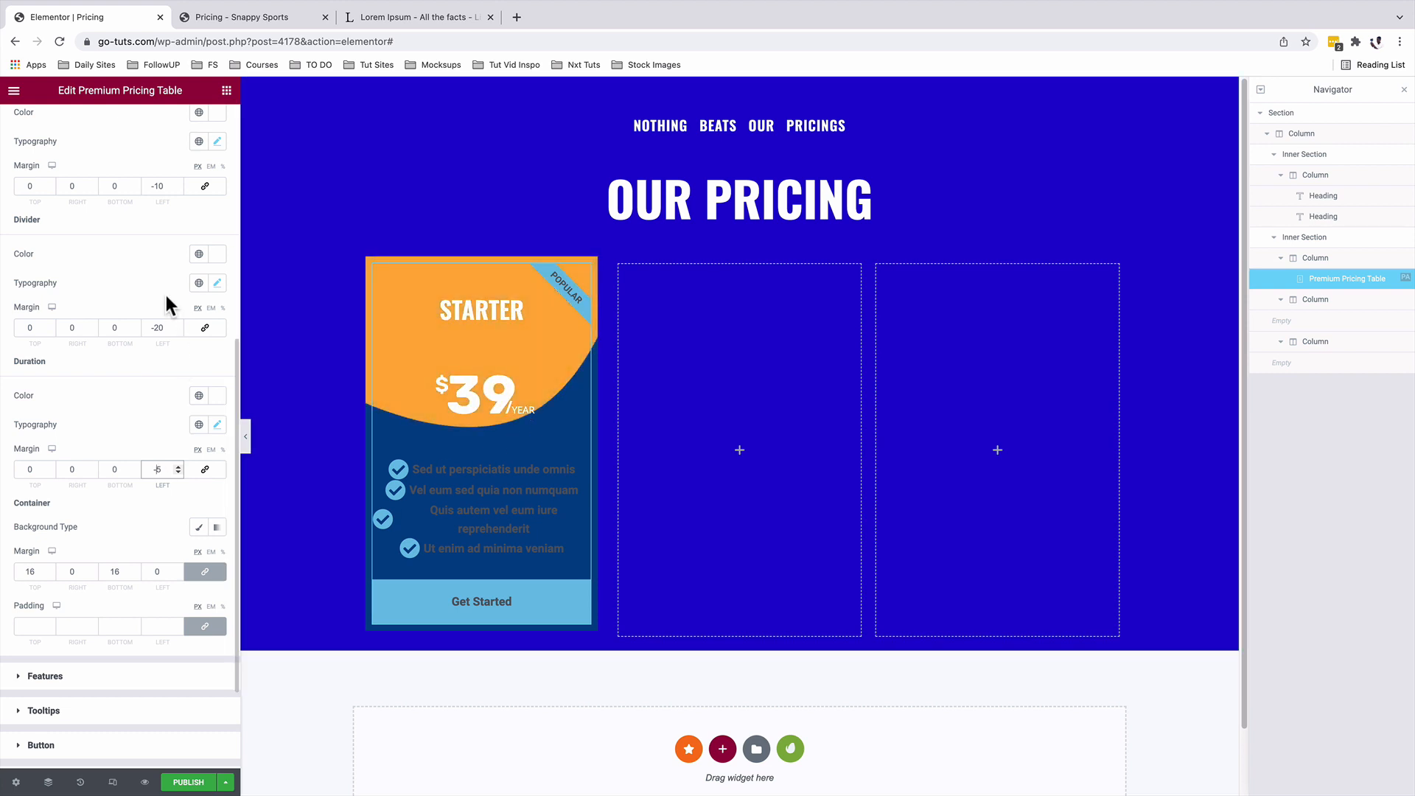
Step: Change the color of the pricing table's feature text to white (#FFFFFF)
scroll(108, 578, down, 1)
scroll(114, 571, down, 2)
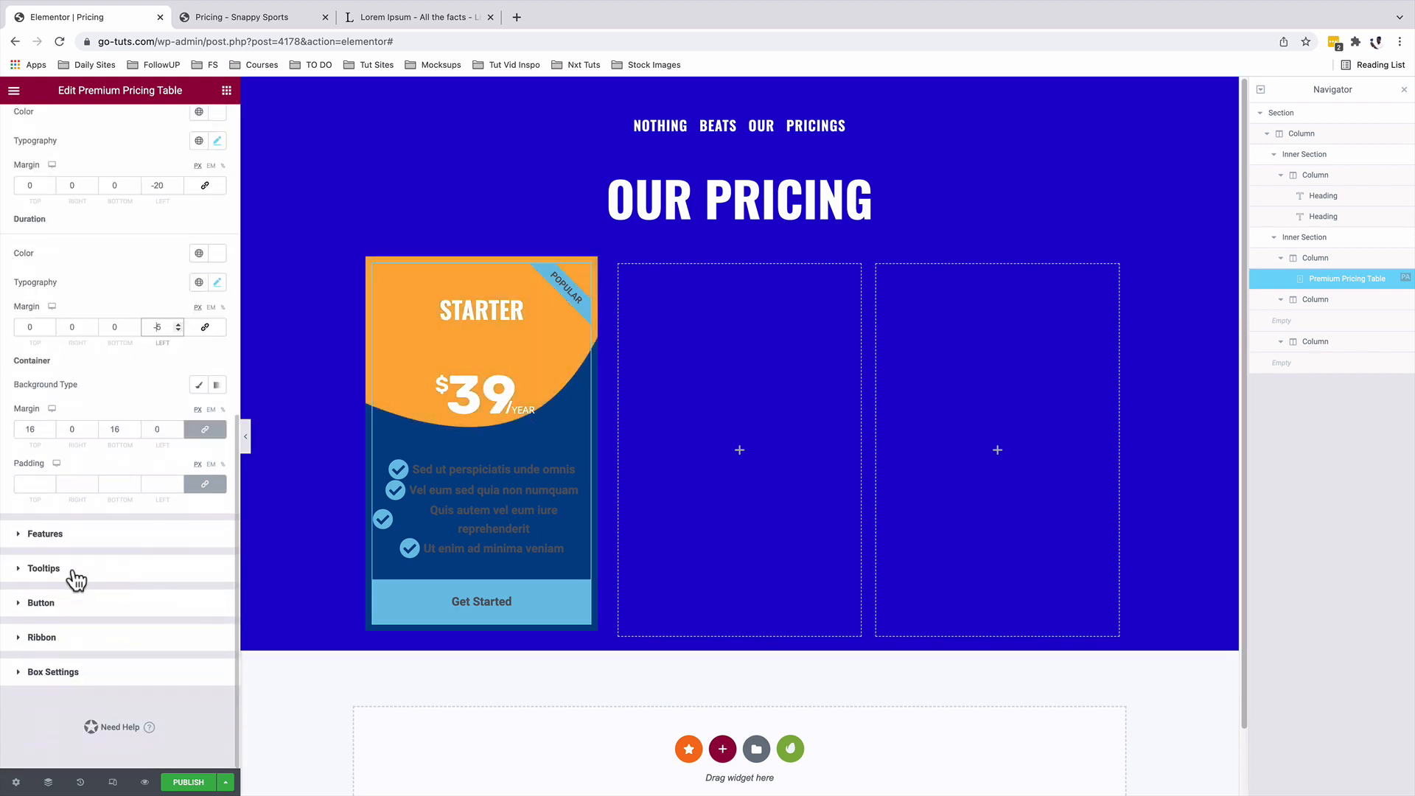
click(69, 533)
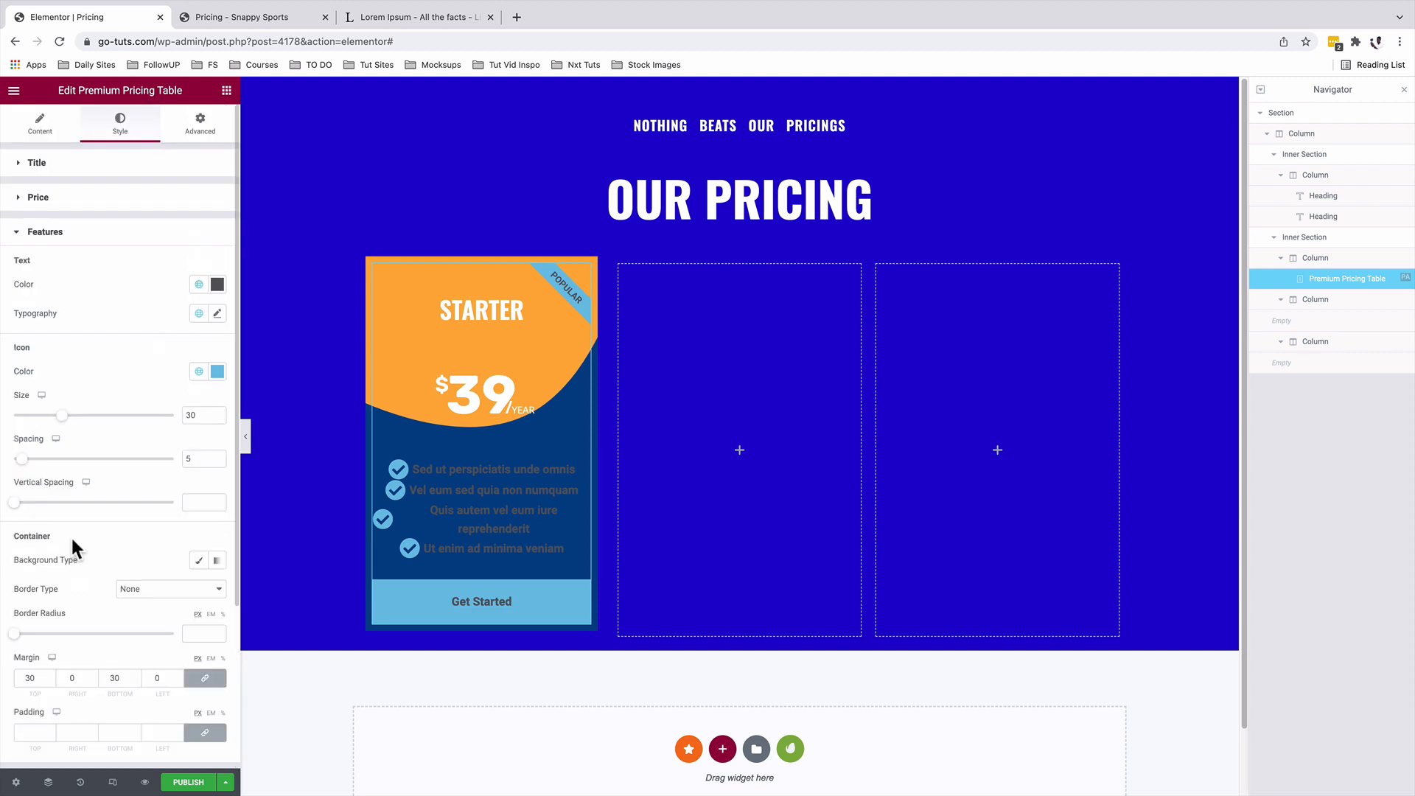
click(217, 285)
click(81, 347)
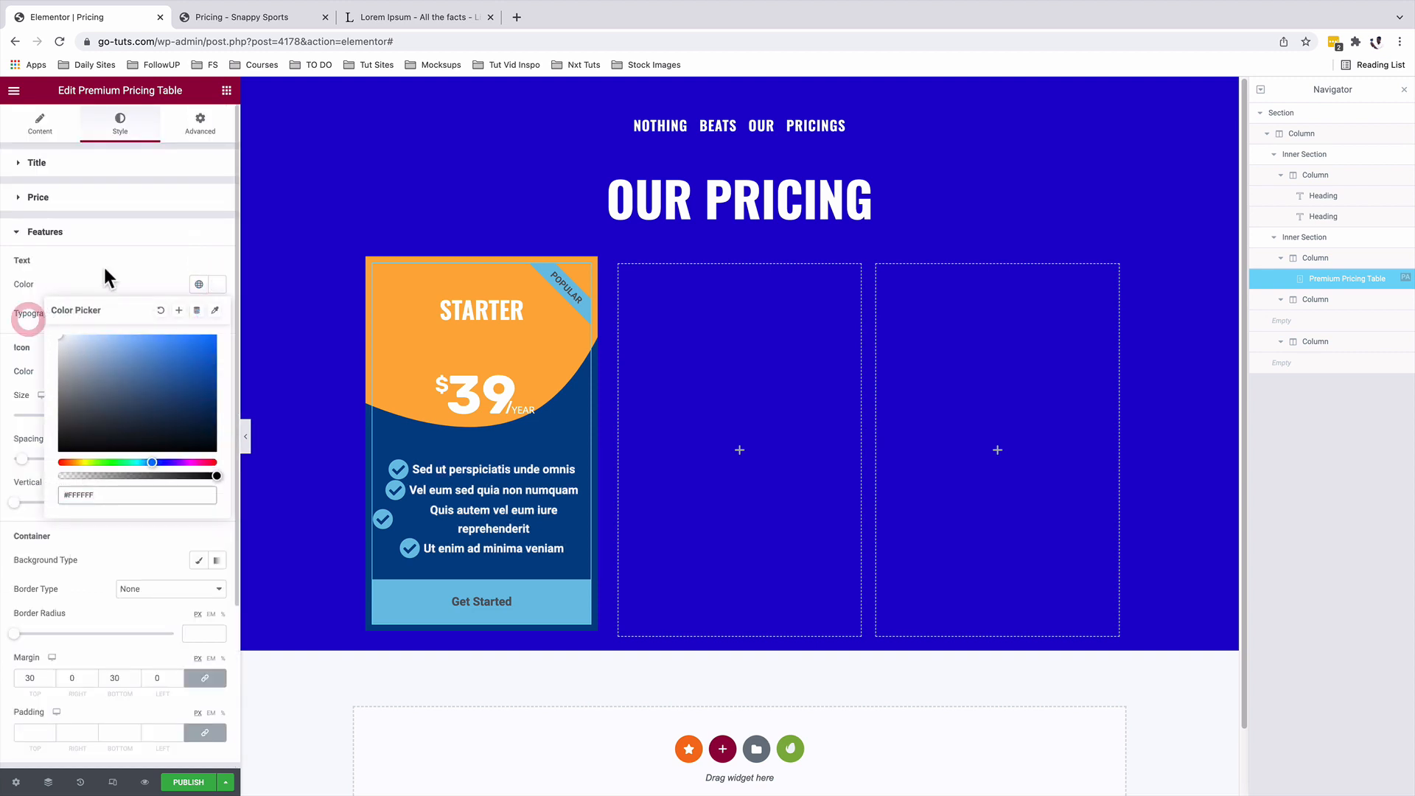
Step: Set the feature text's font family to Open Sans, its size to 14 px and its weight to 400
click(218, 315)
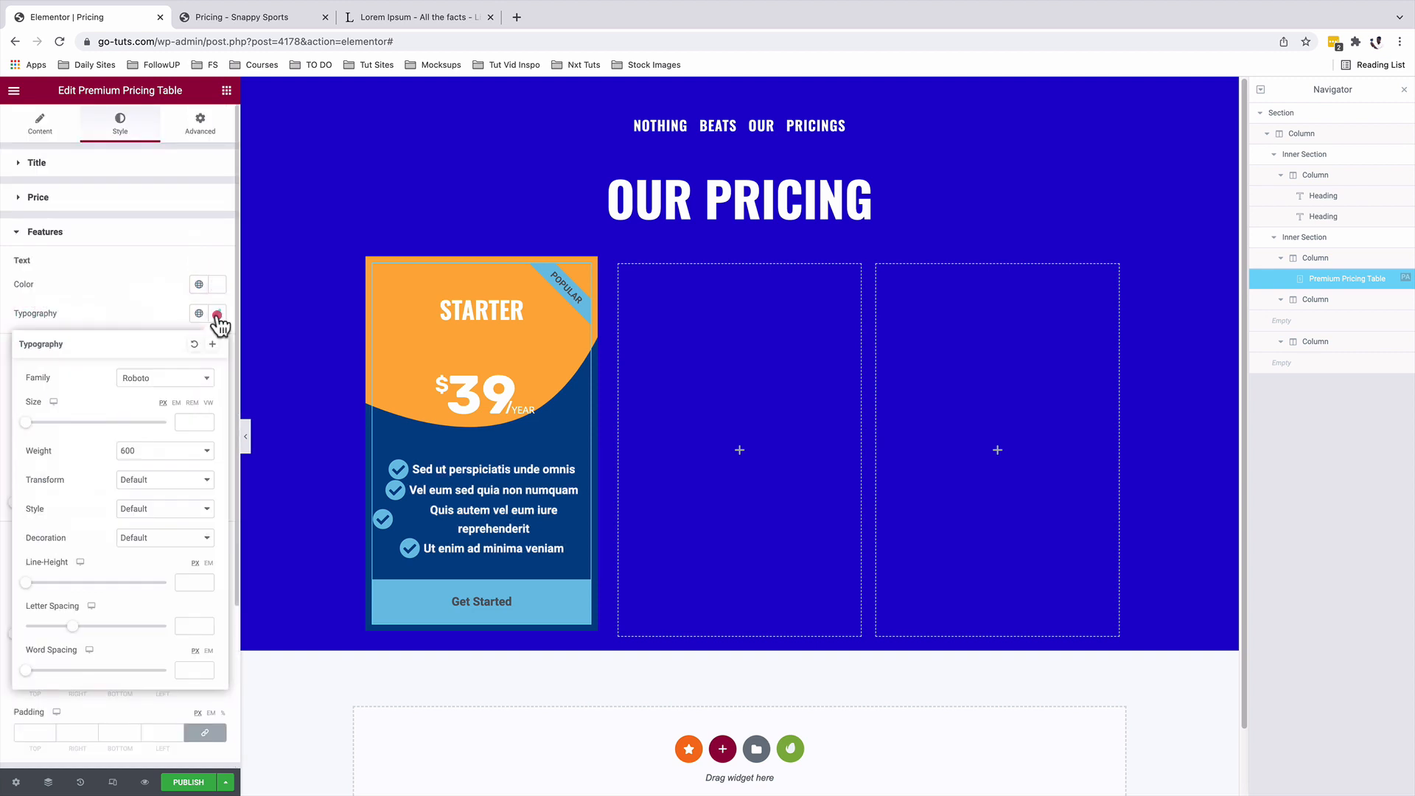
click(155, 378)
click(158, 452)
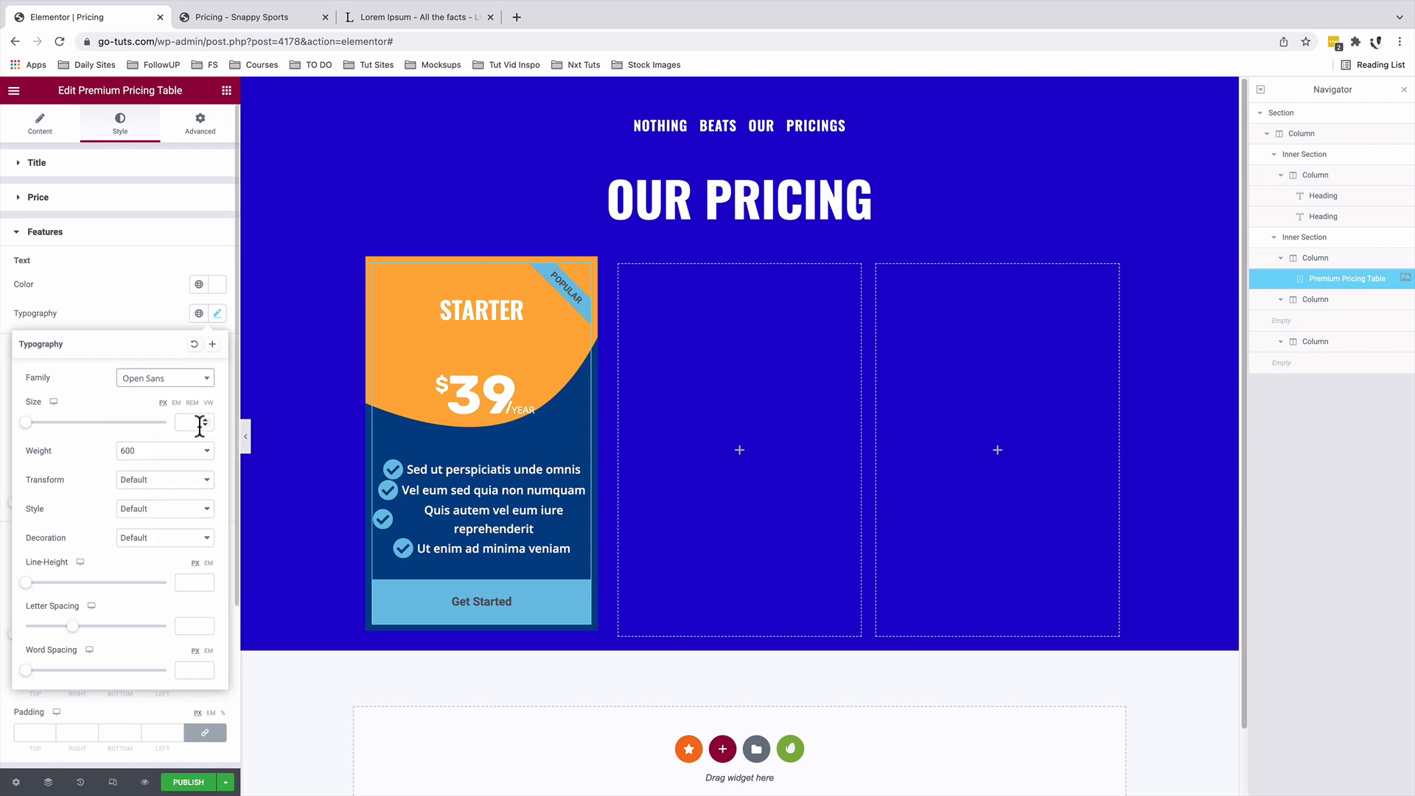
click(190, 423)
text(14)
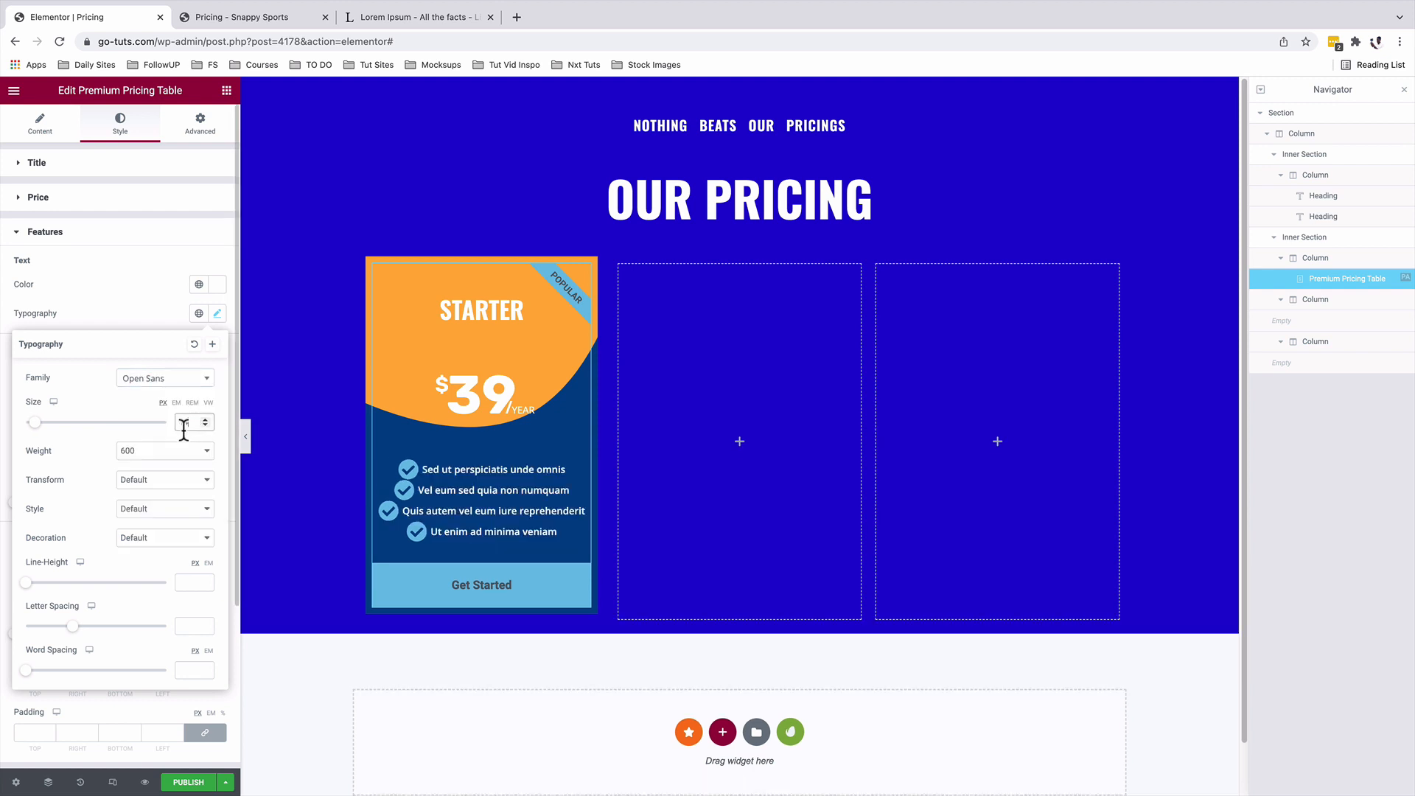
click(161, 451)
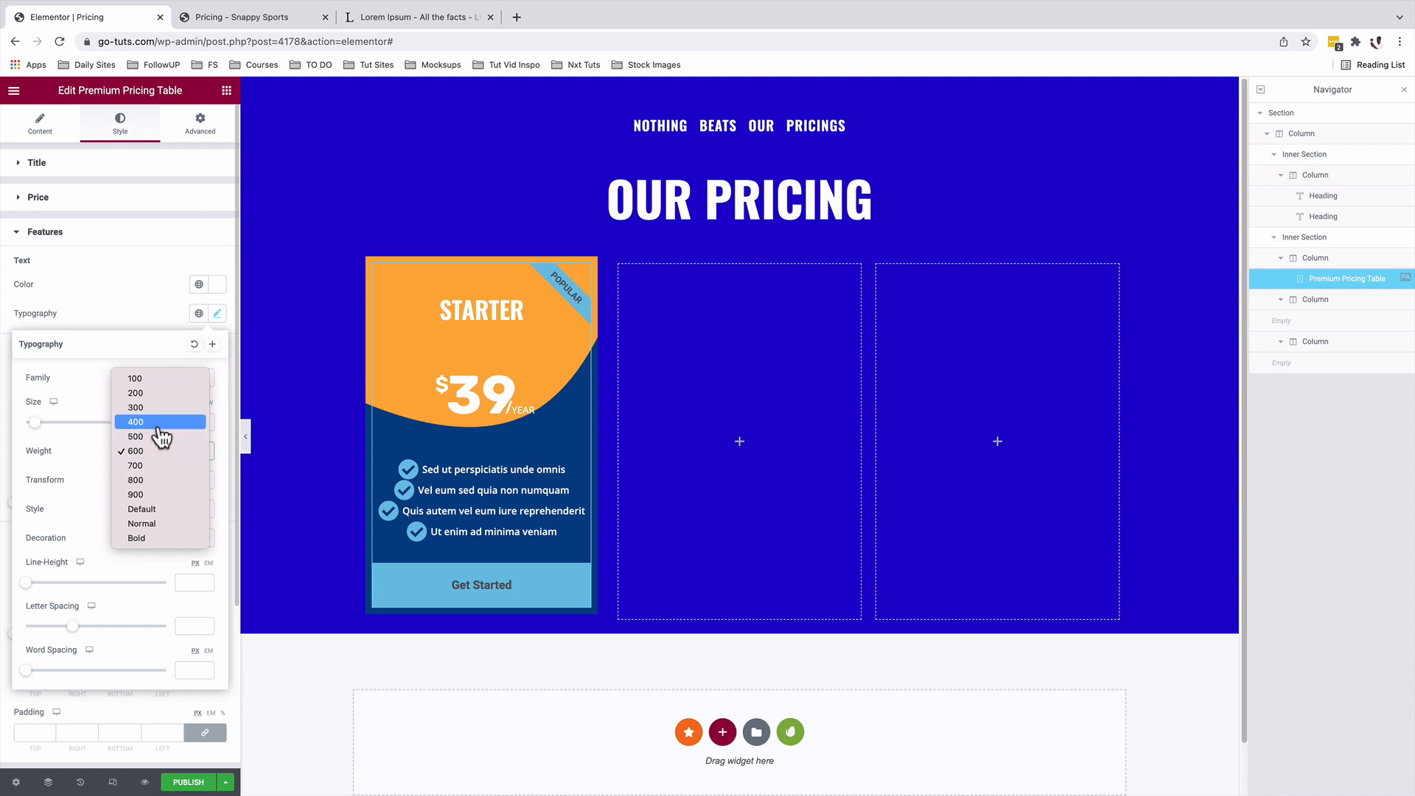
click(160, 422)
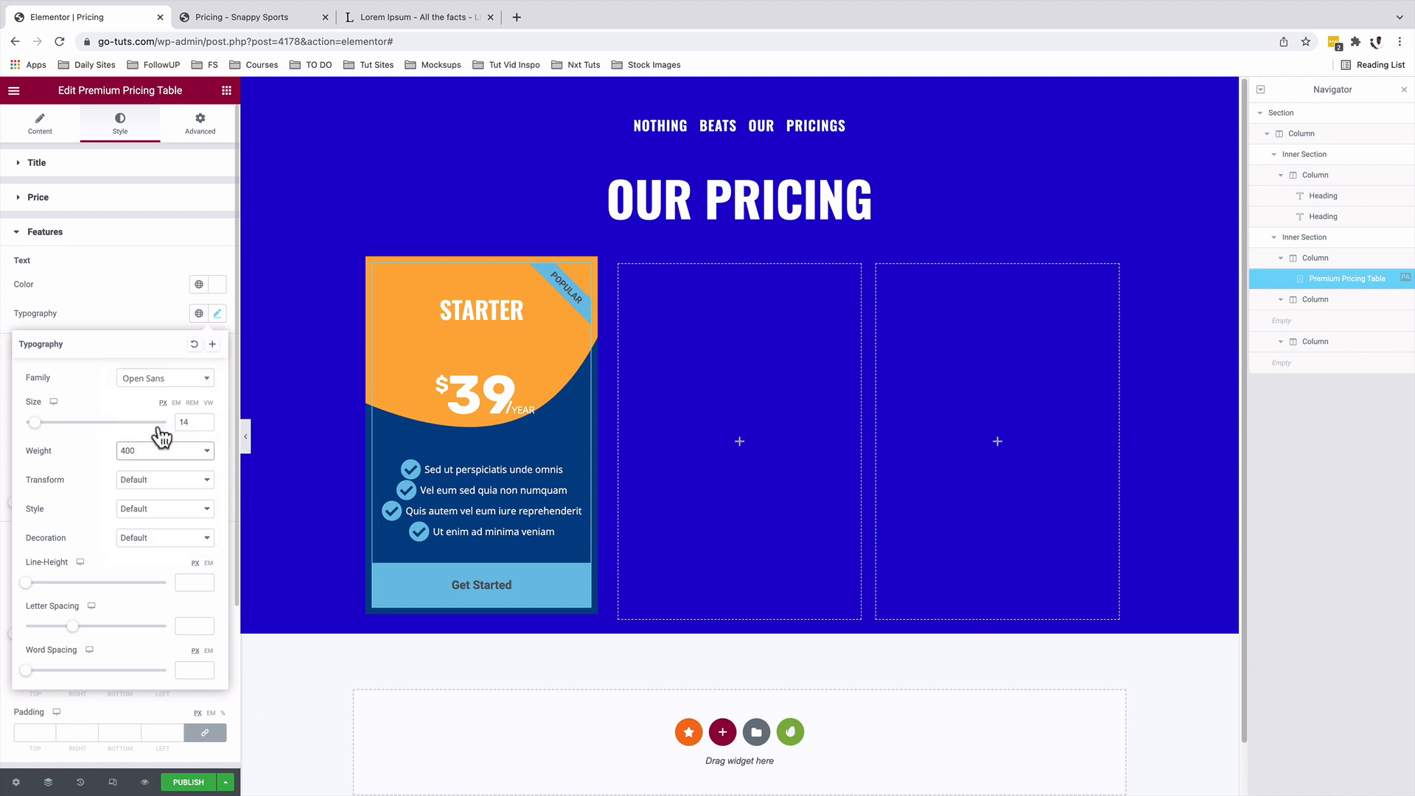
click(147, 315)
Step: Change the feature icons' color to white (#FFFFFF) and set their size to 18
click(217, 372)
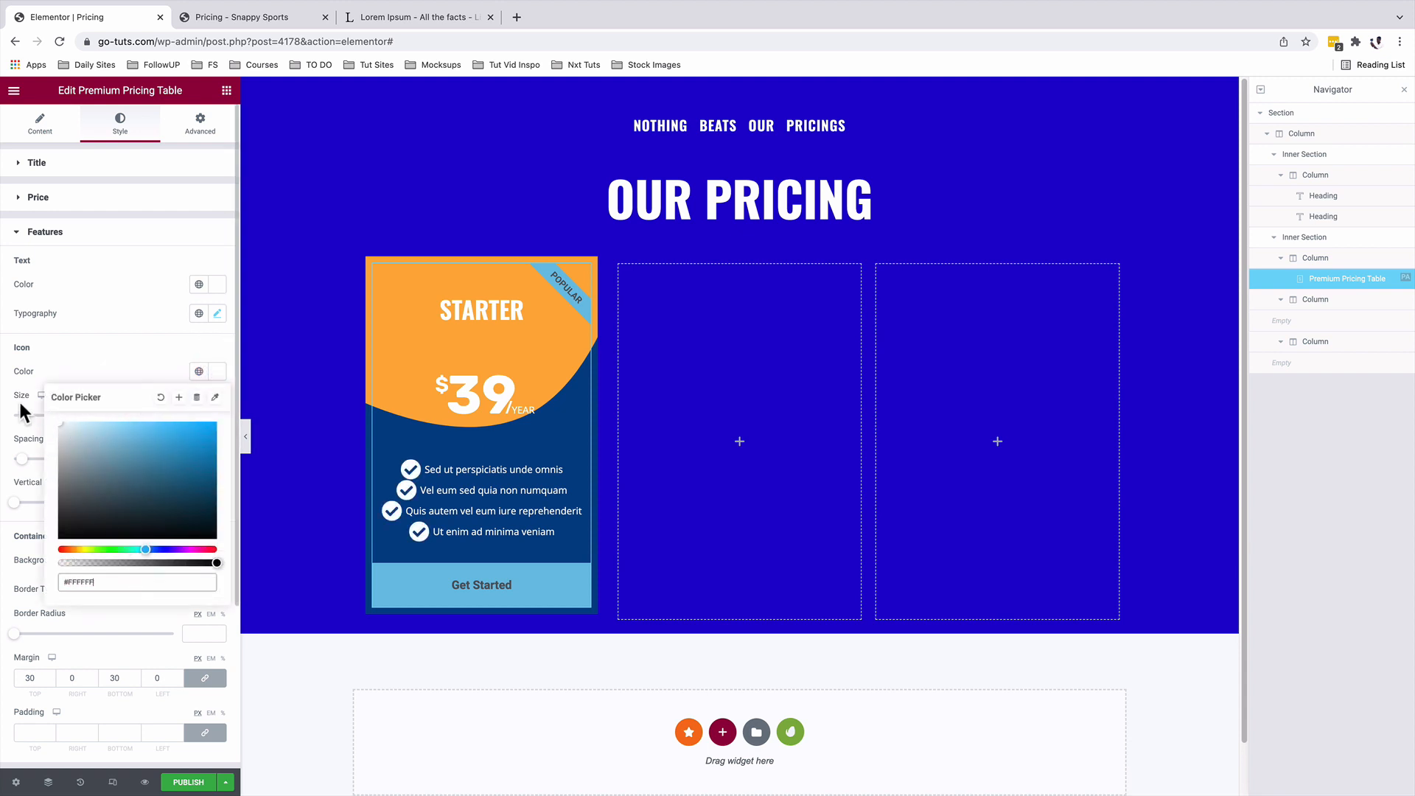
click(90, 358)
scroll(93, 431, down, 1)
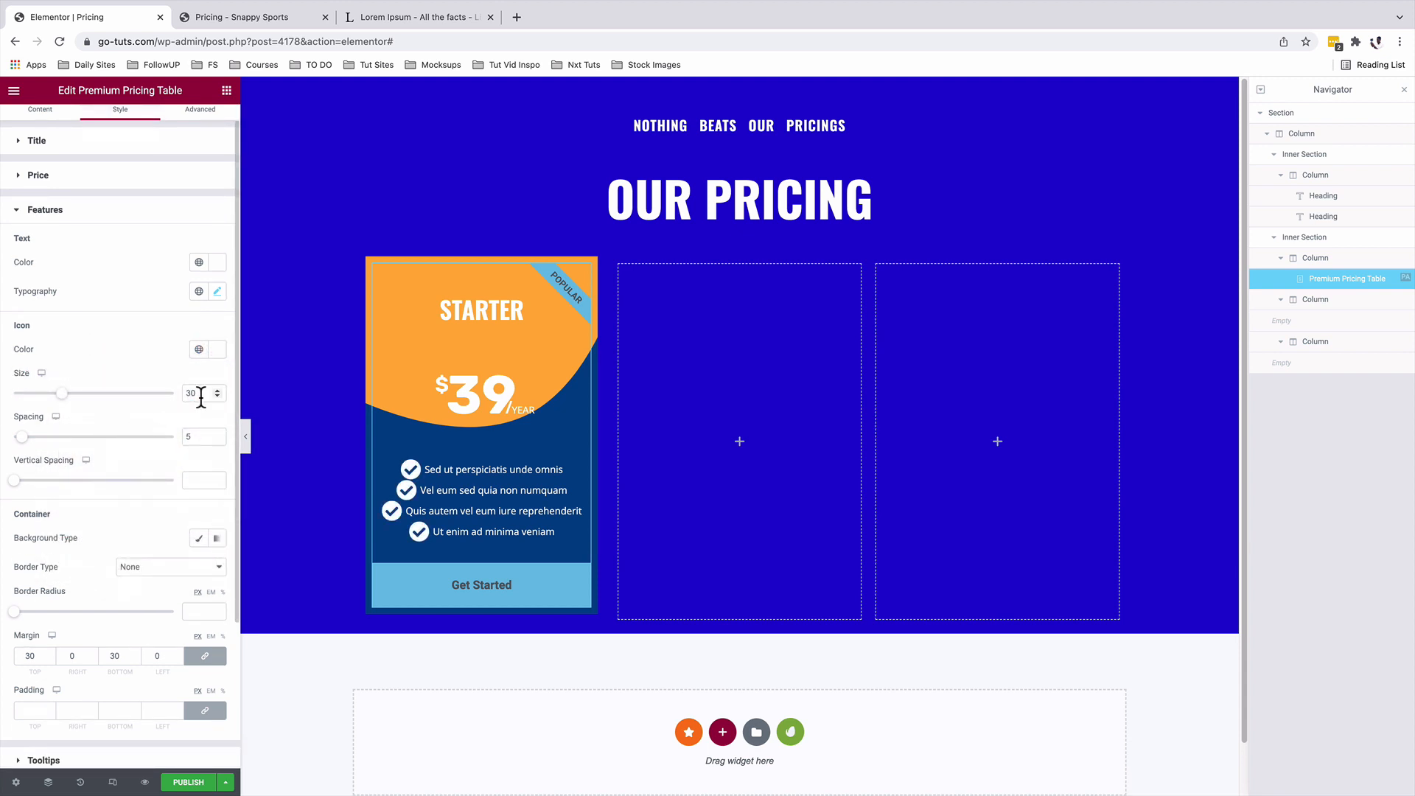
click(188, 394)
text(18)
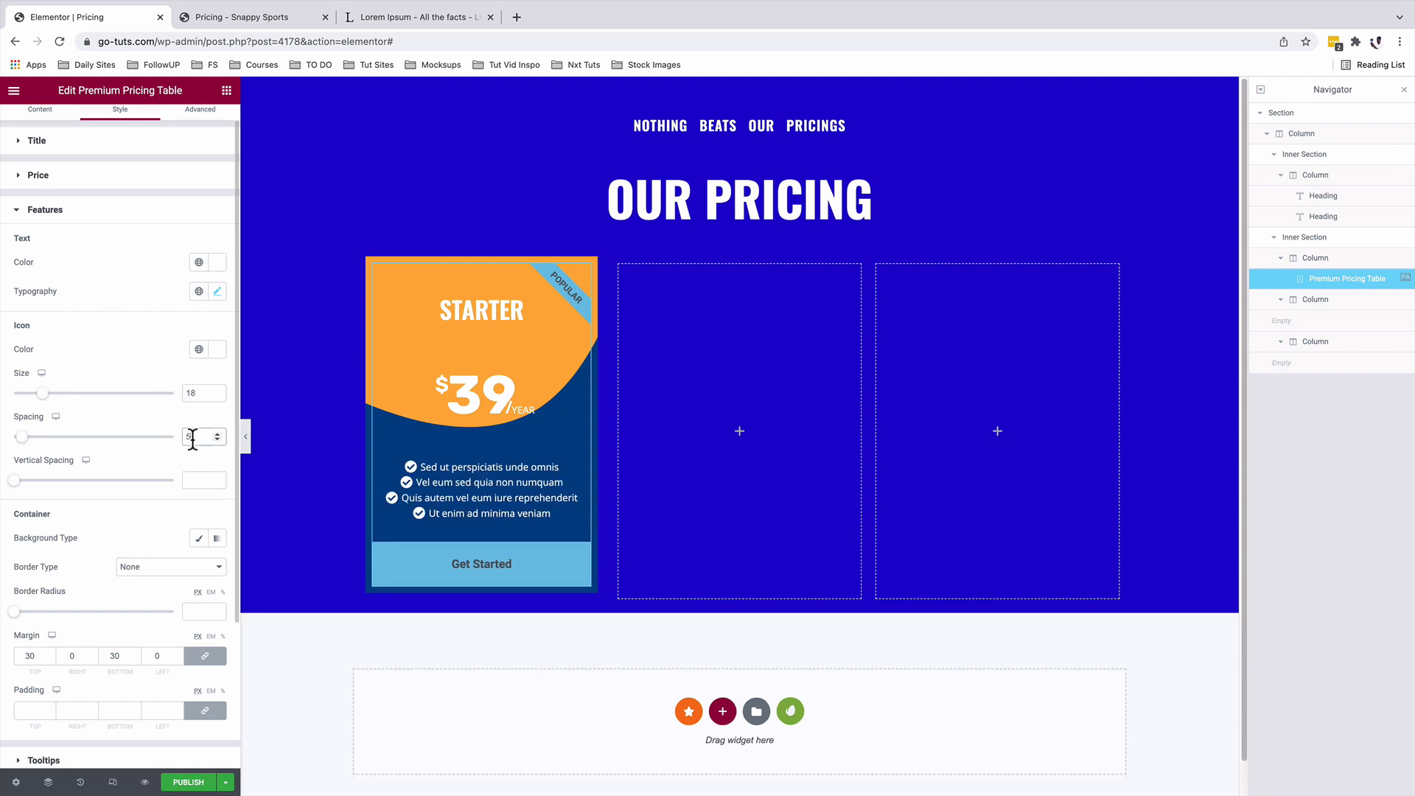
Step: Set the feature icons' spacing to 10 and the vertical spacing between the features to 25
drag(193, 436, 178, 442)
text(10)
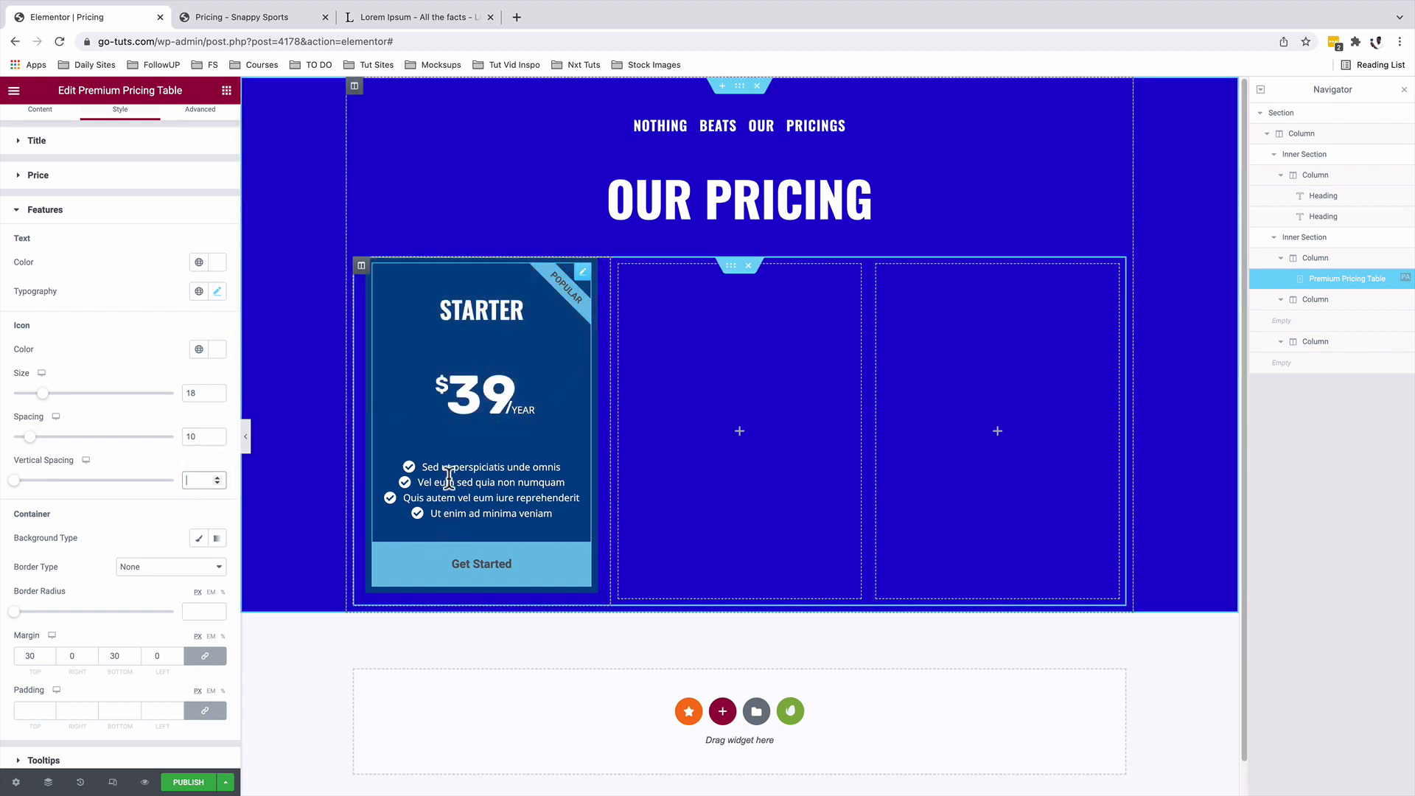
text(25)
Step: Unlink the features container's margins, with 30 px for top and bottom and 0 for right and left
scroll(118, 516, down, 2)
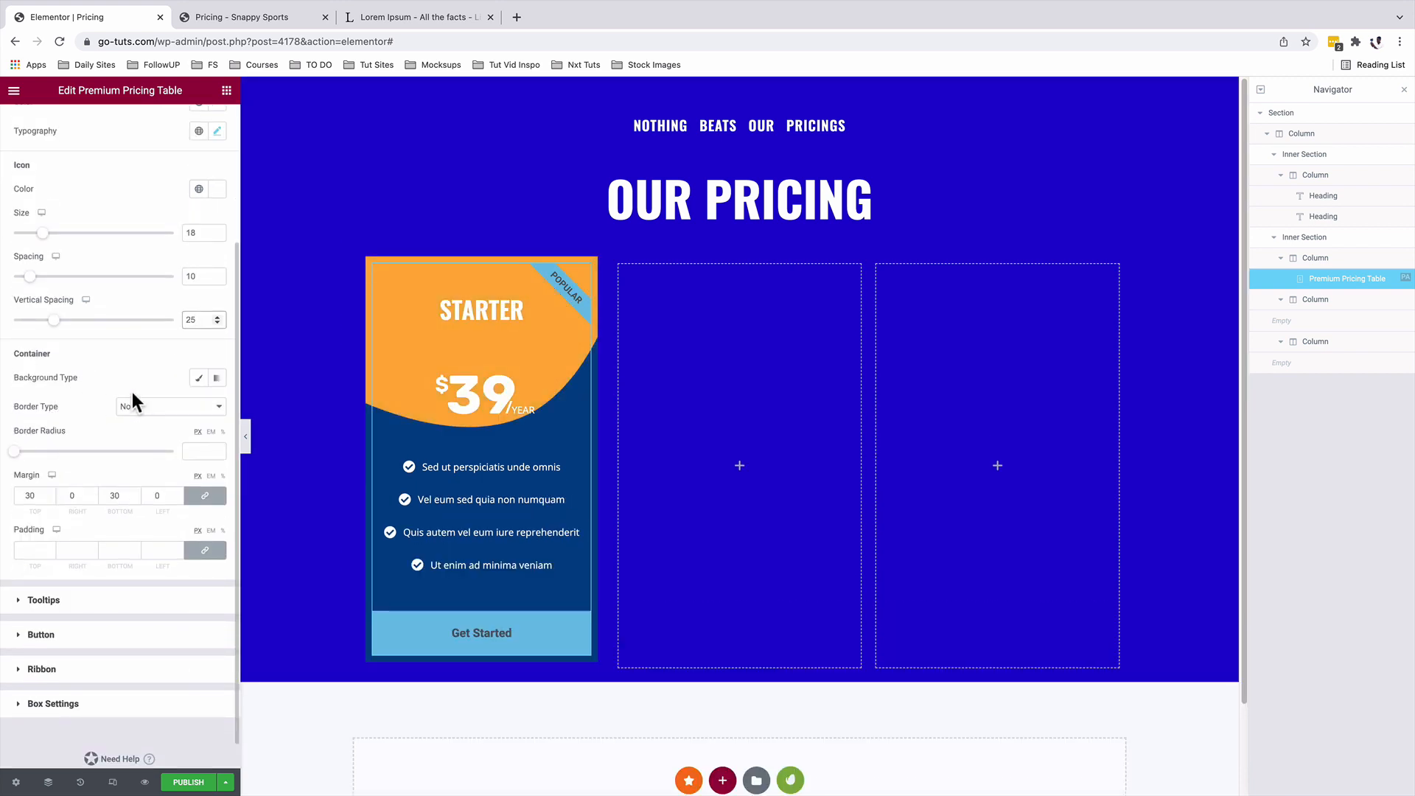
double_click(29, 495)
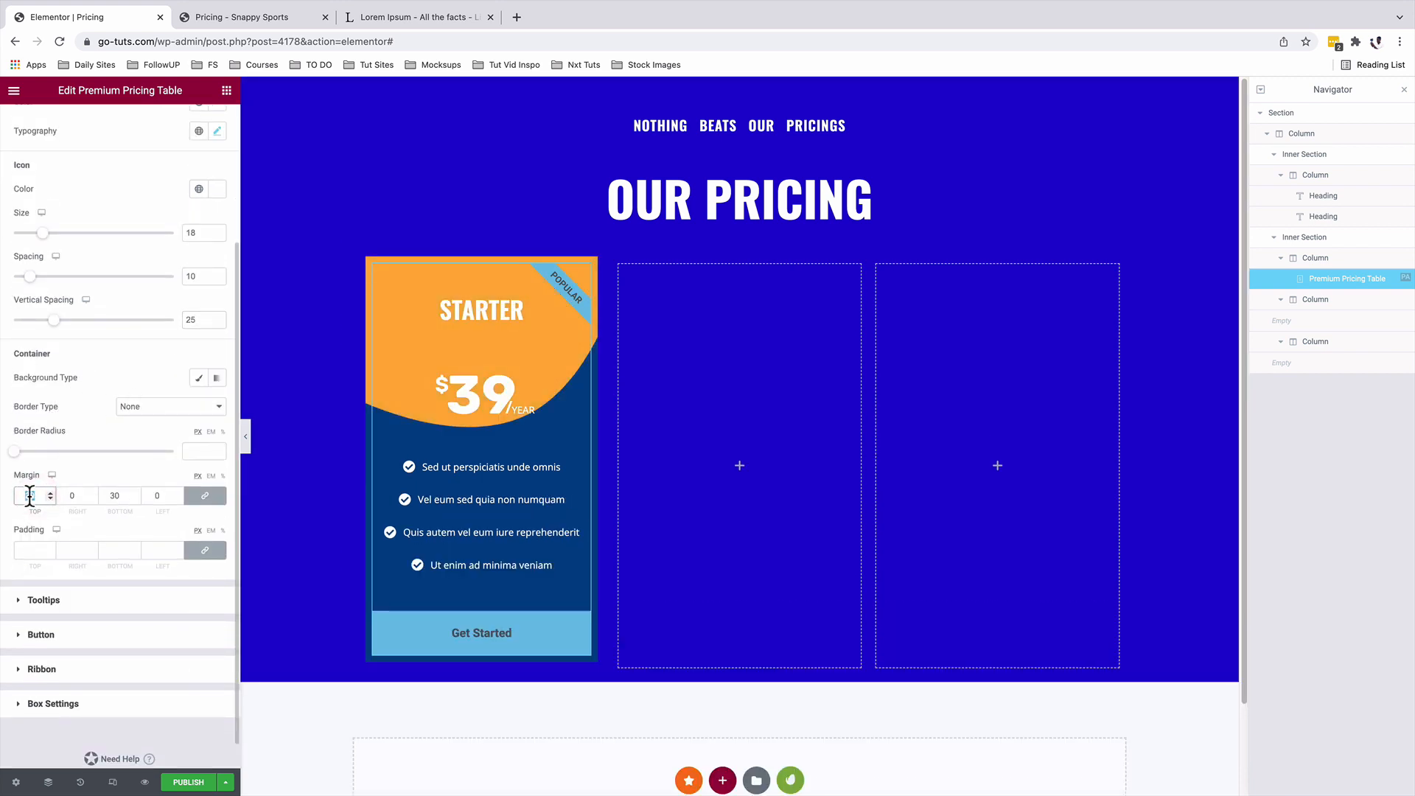
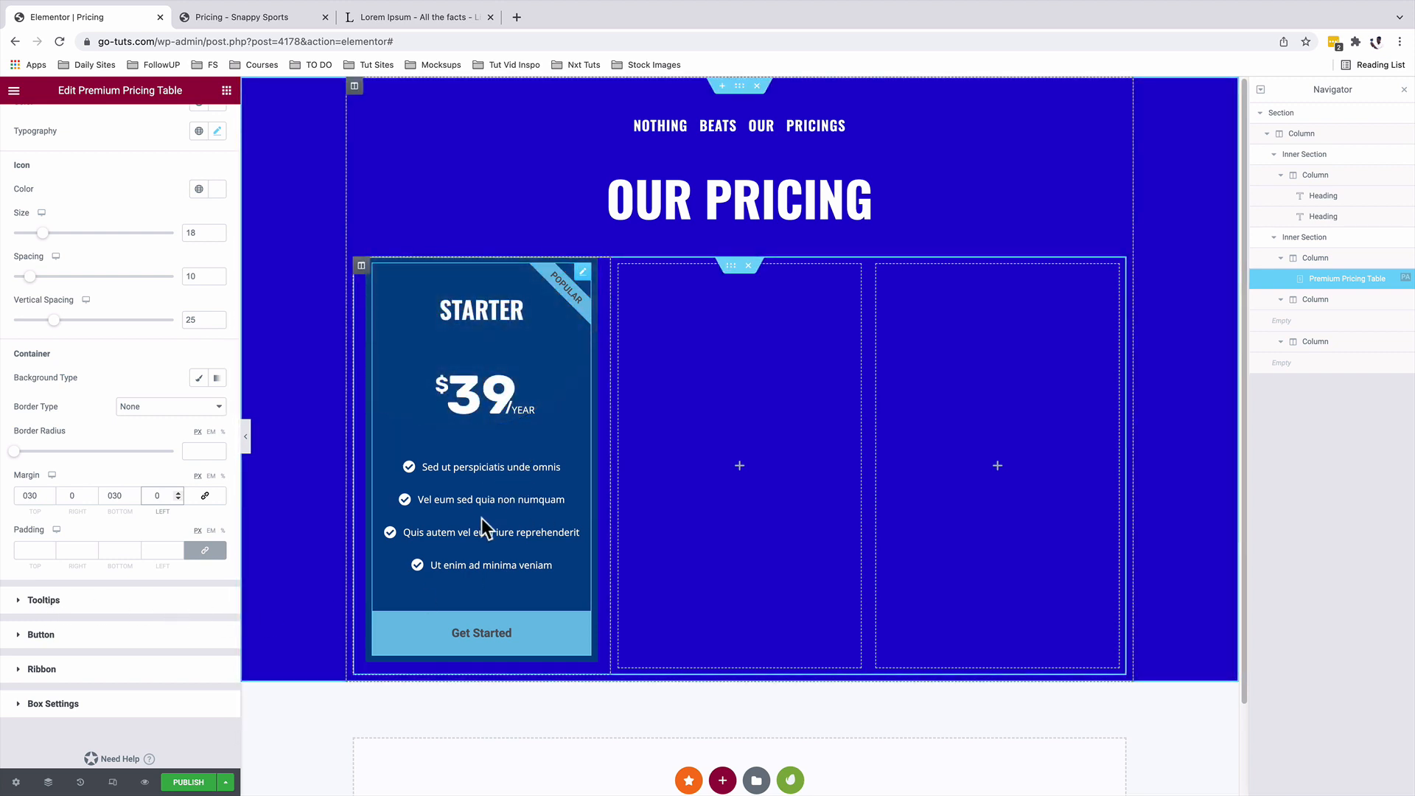
Step: Try the tooltip option on the feature "Sed ut perspiciatis unde omnis", preview it on the pricing table, and turn it back off
scroll(93, 264, up, 3)
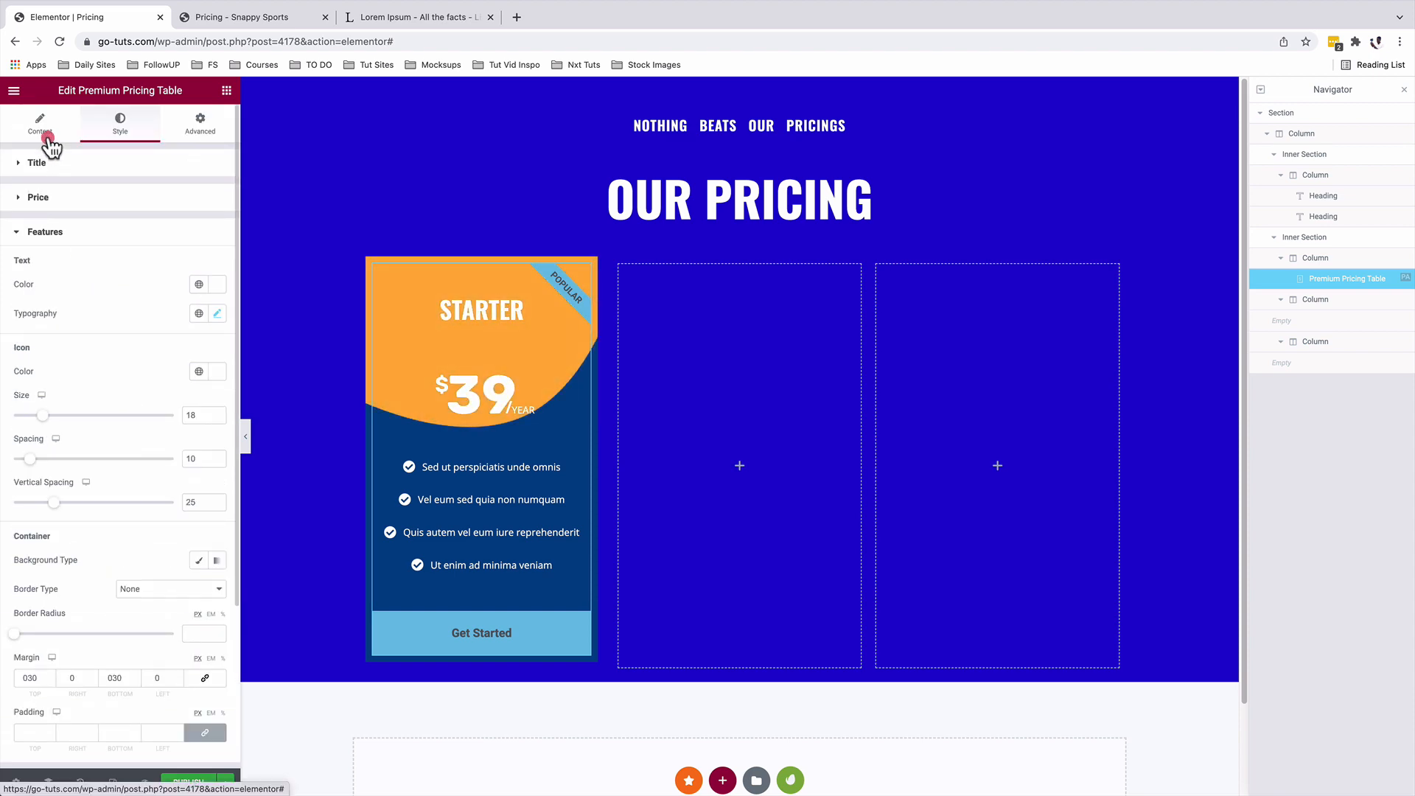
click(45, 136)
click(48, 346)
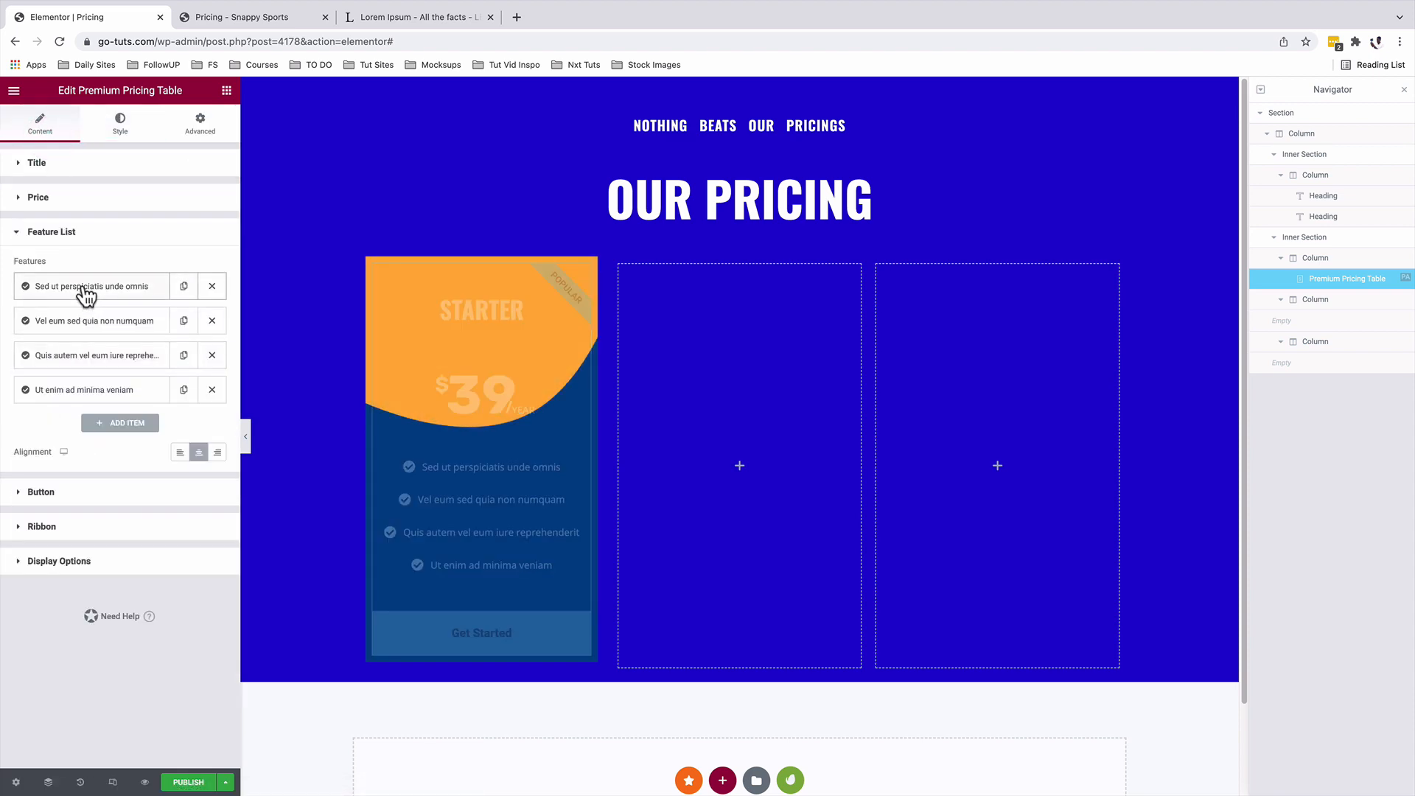
click(85, 293)
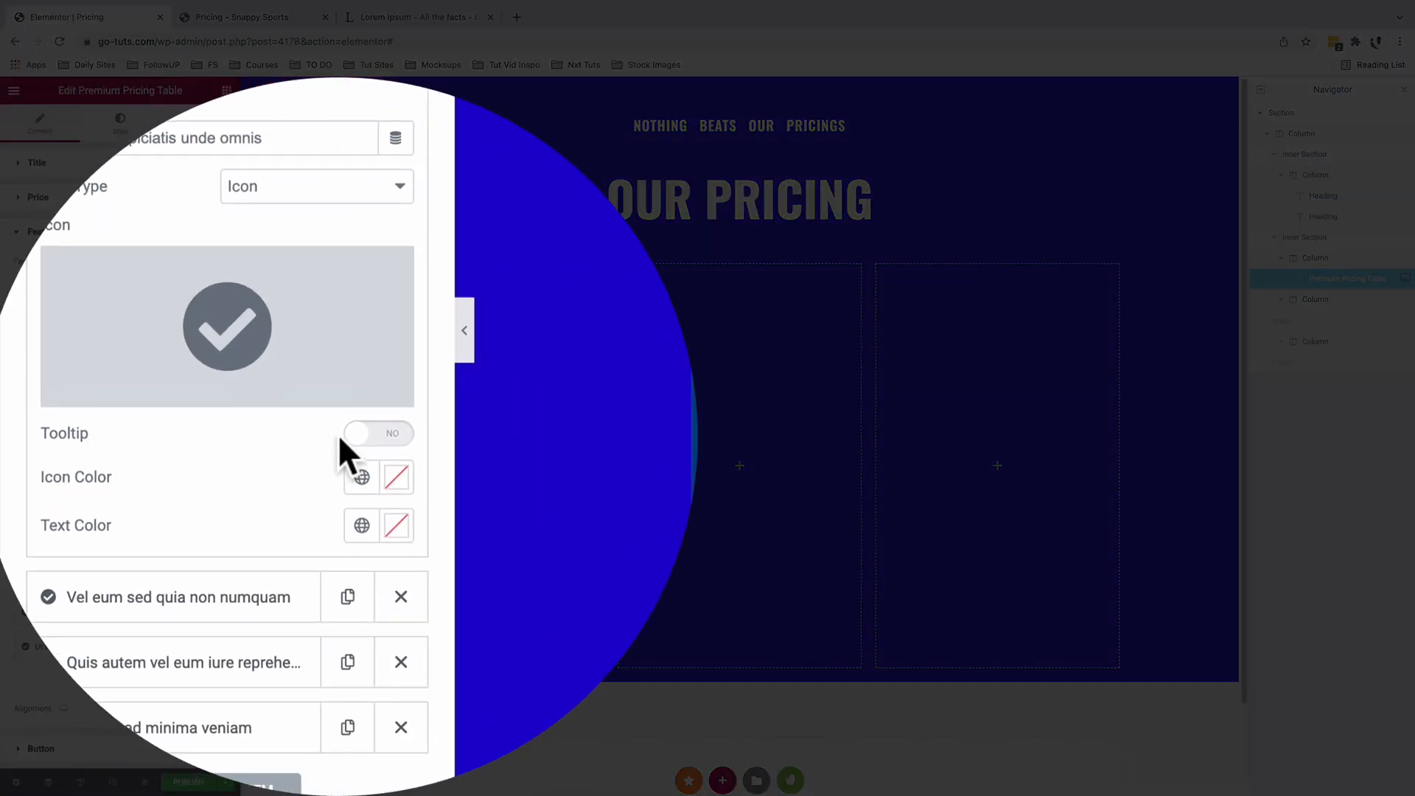
click(369, 434)
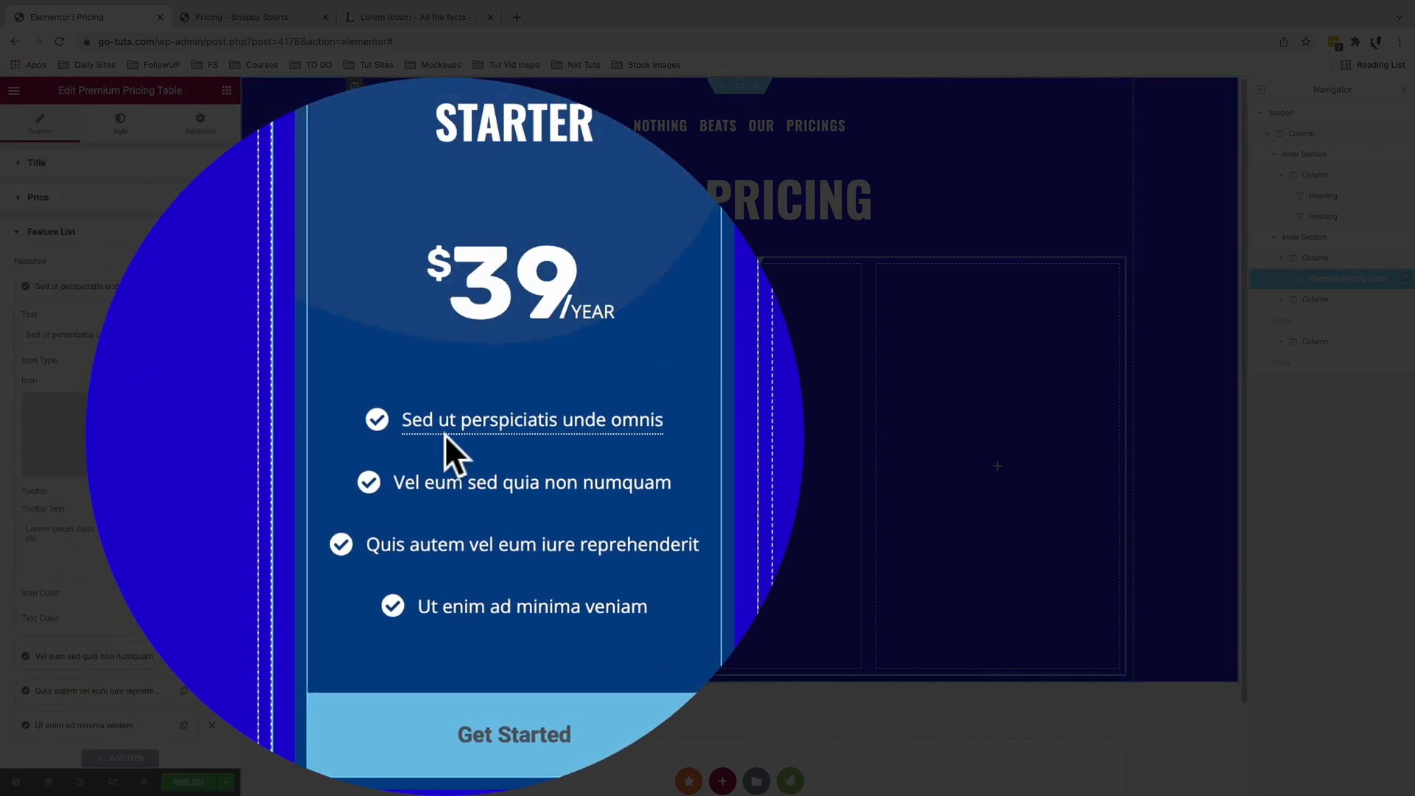
mouse_move(472, 466)
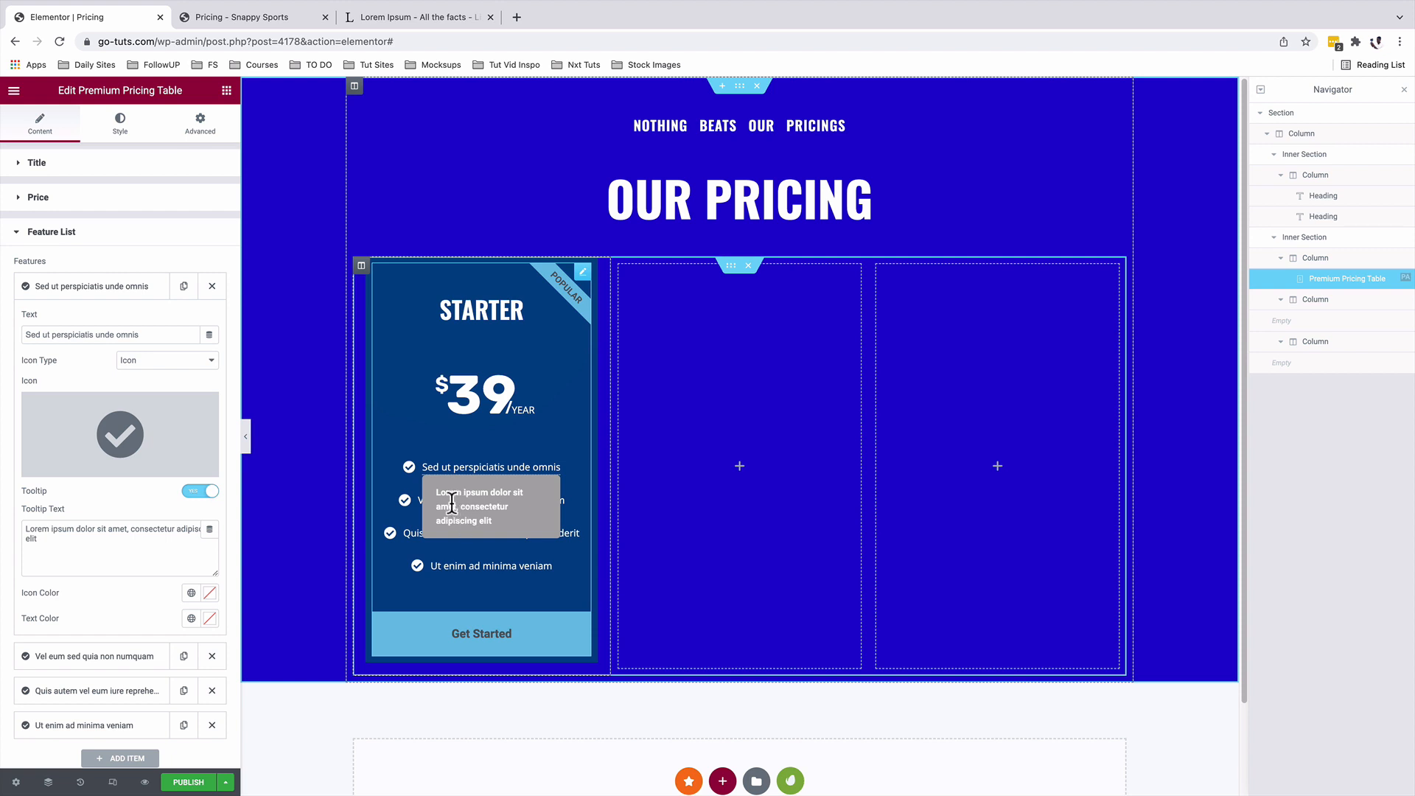
click(195, 491)
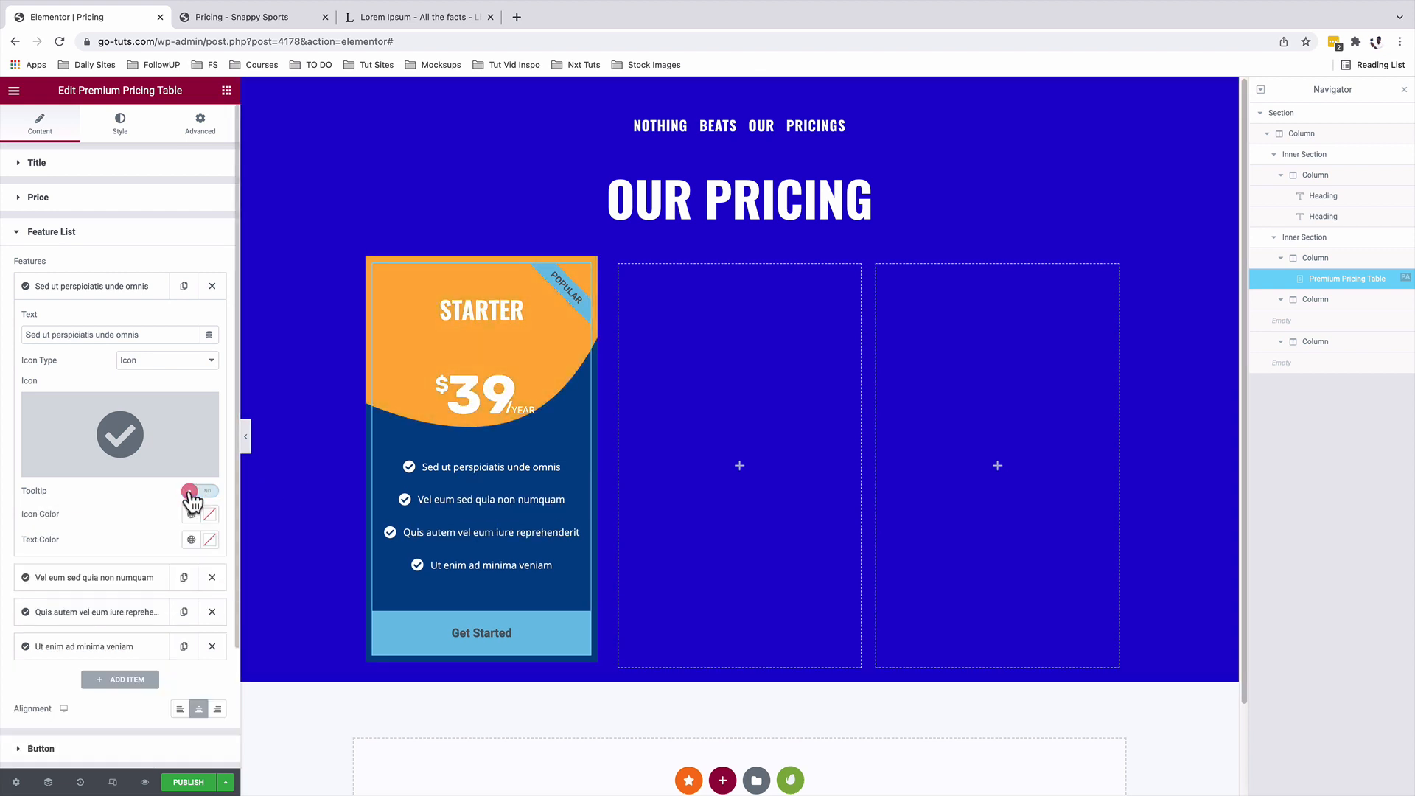
Step: Review the pricing table's tooltip style options for alignment, width, colors and typography
click(120, 133)
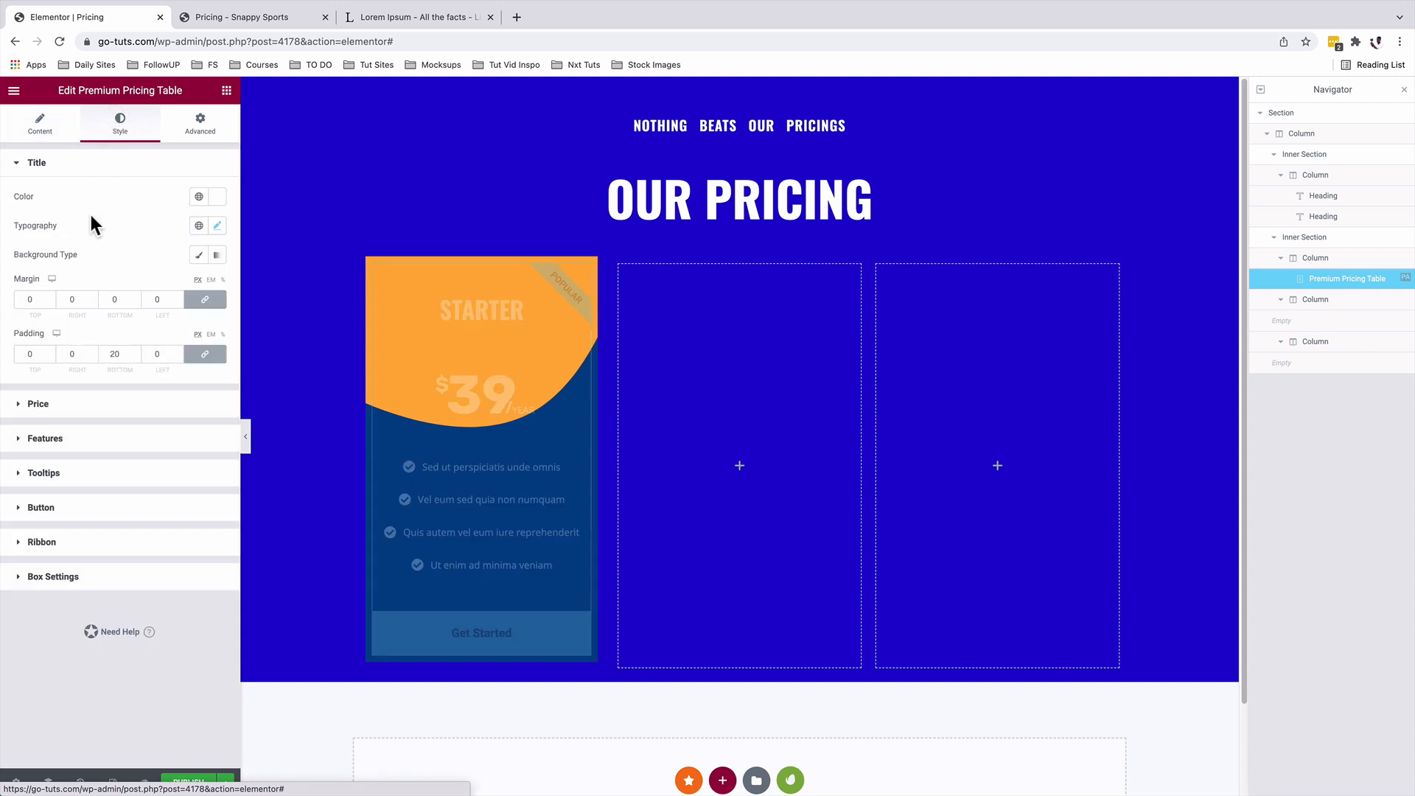
click(58, 469)
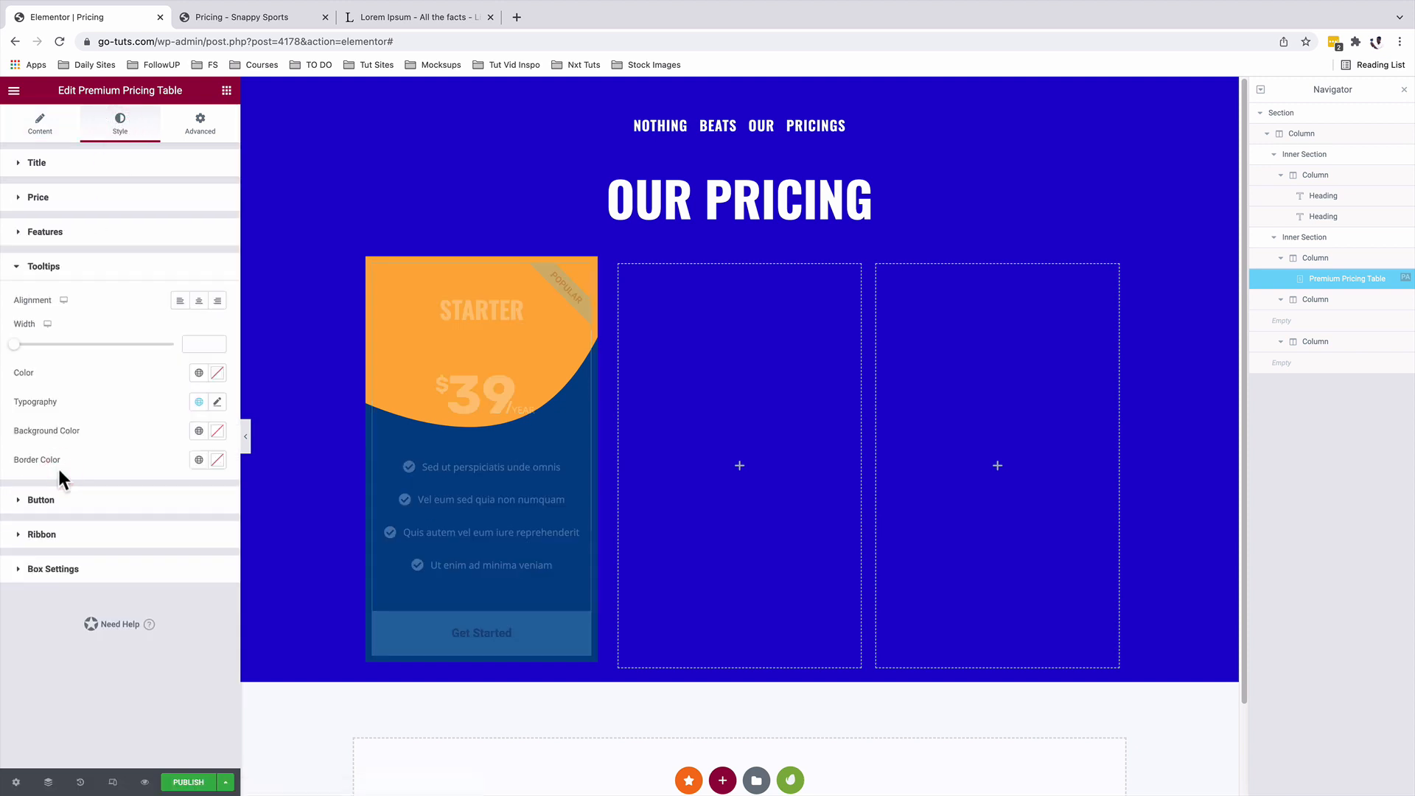
click(53, 272)
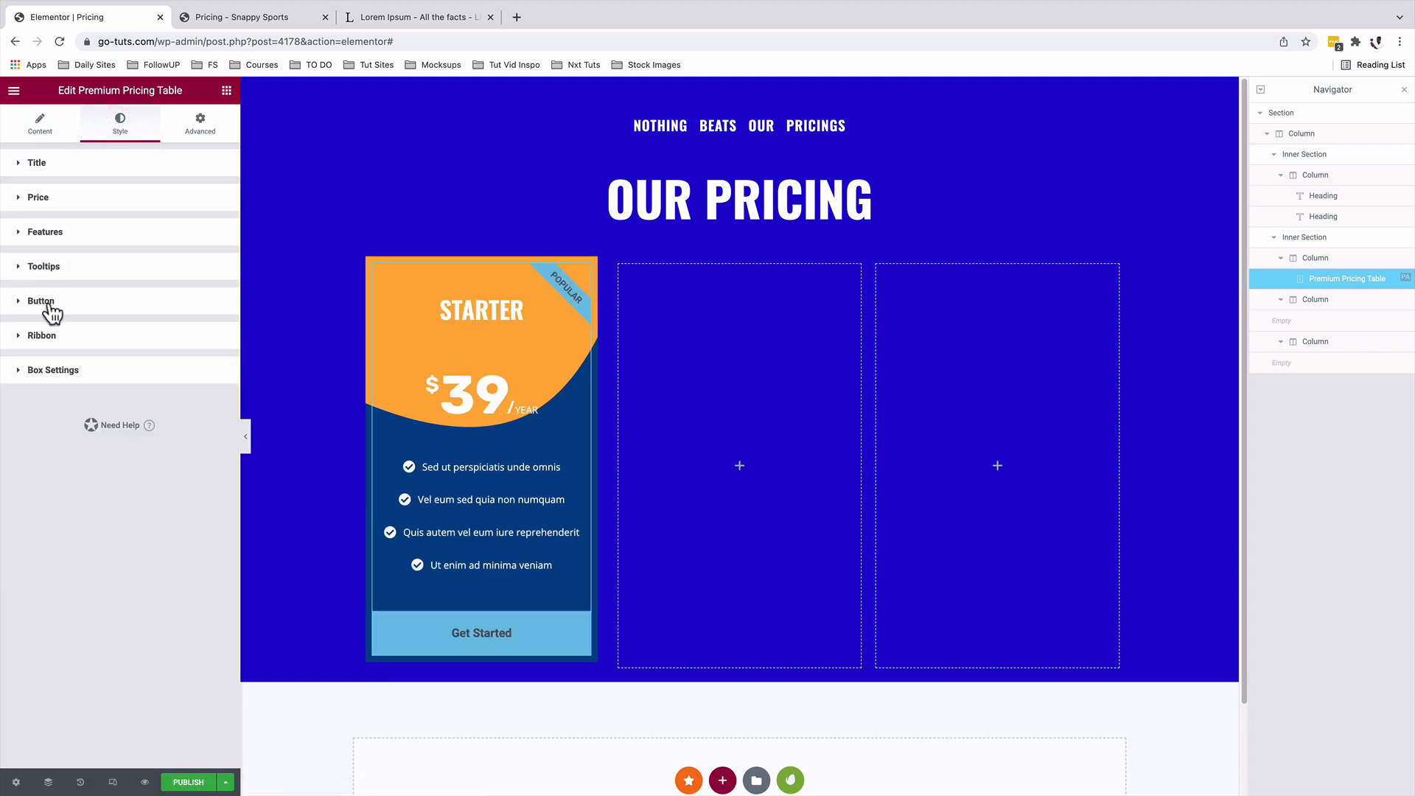
Step: Change the Get Started button's text color to white (#FFFFFF)
click(44, 303)
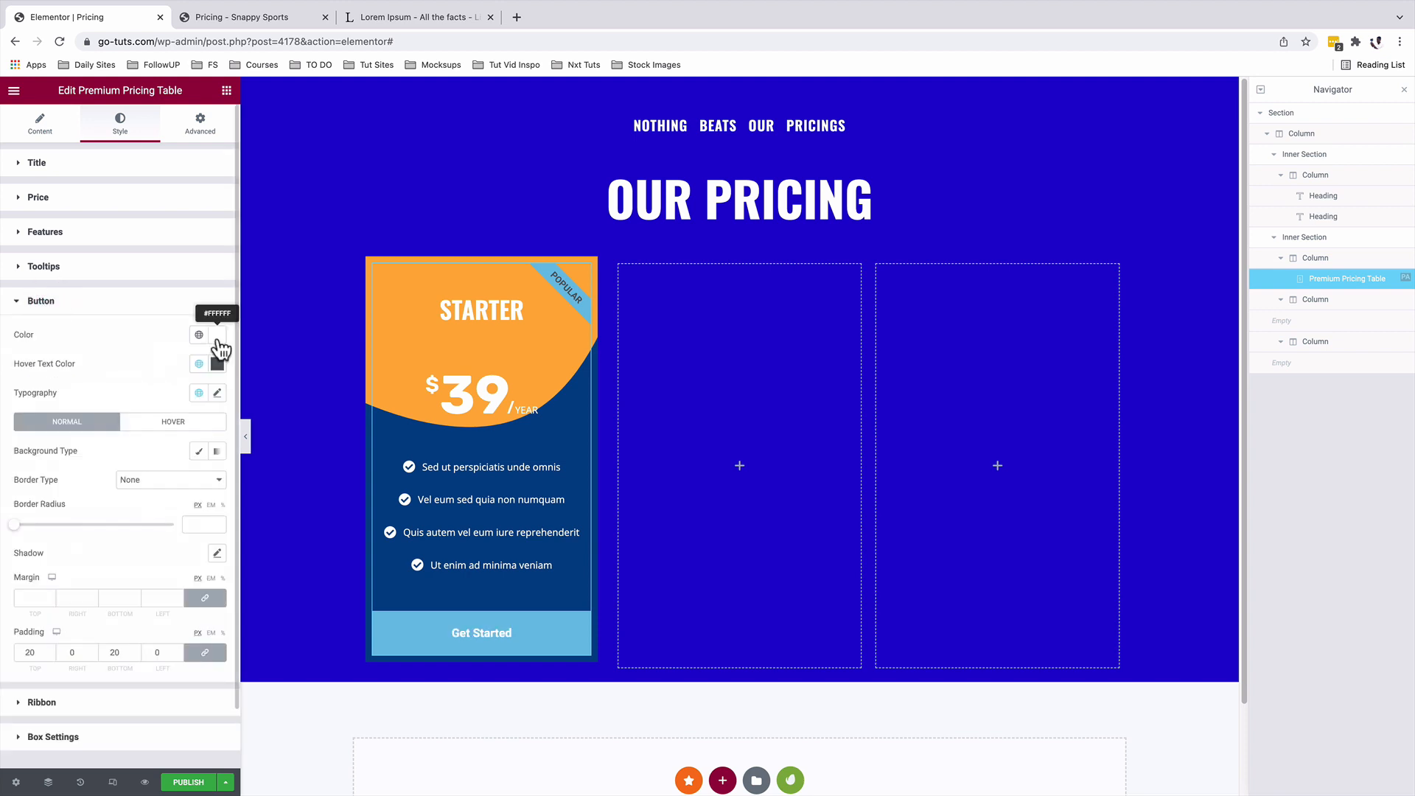
click(218, 340)
drag(79, 389, 58, 377)
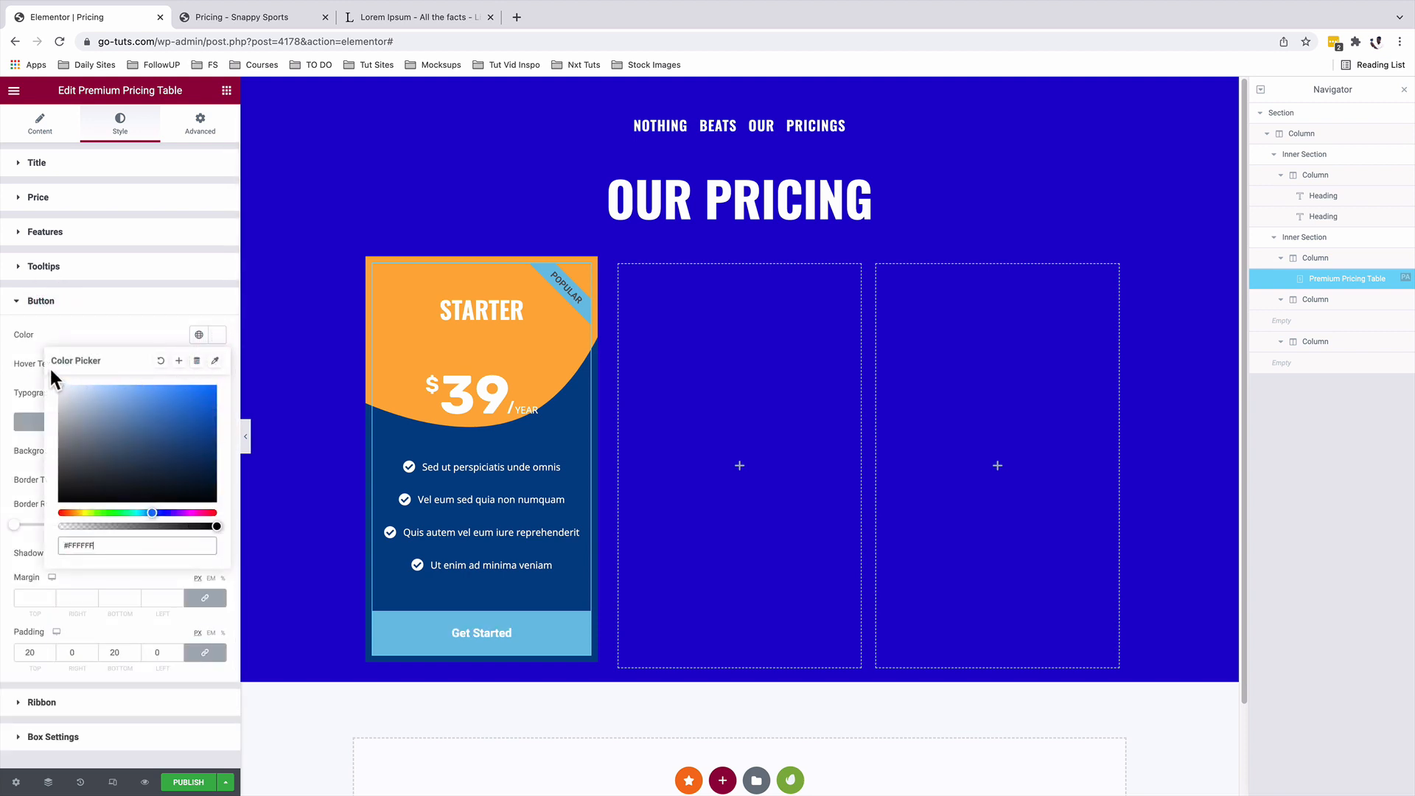
click(46, 367)
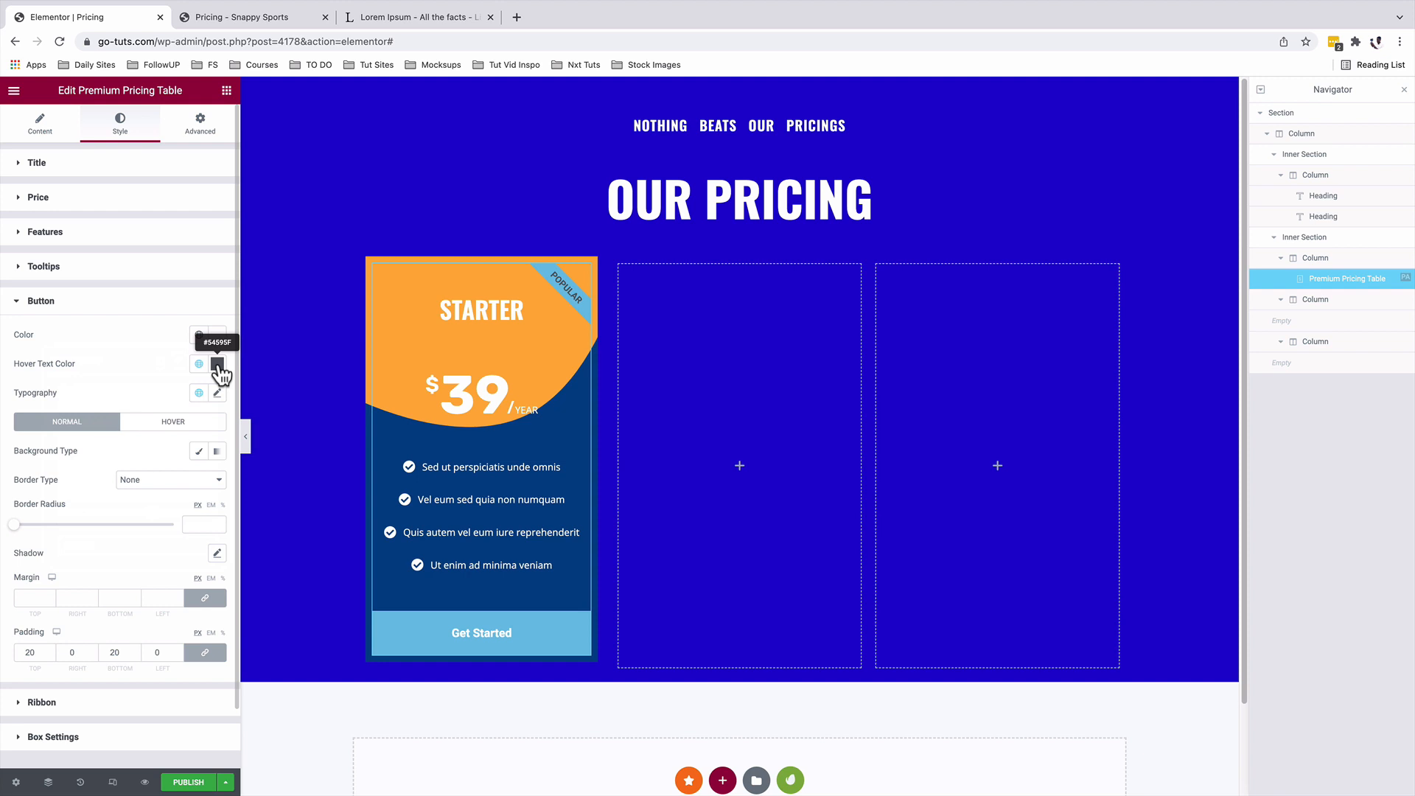
Step: Set the Get Started button's hover text color to the global color Portfolio Yellow
click(217, 365)
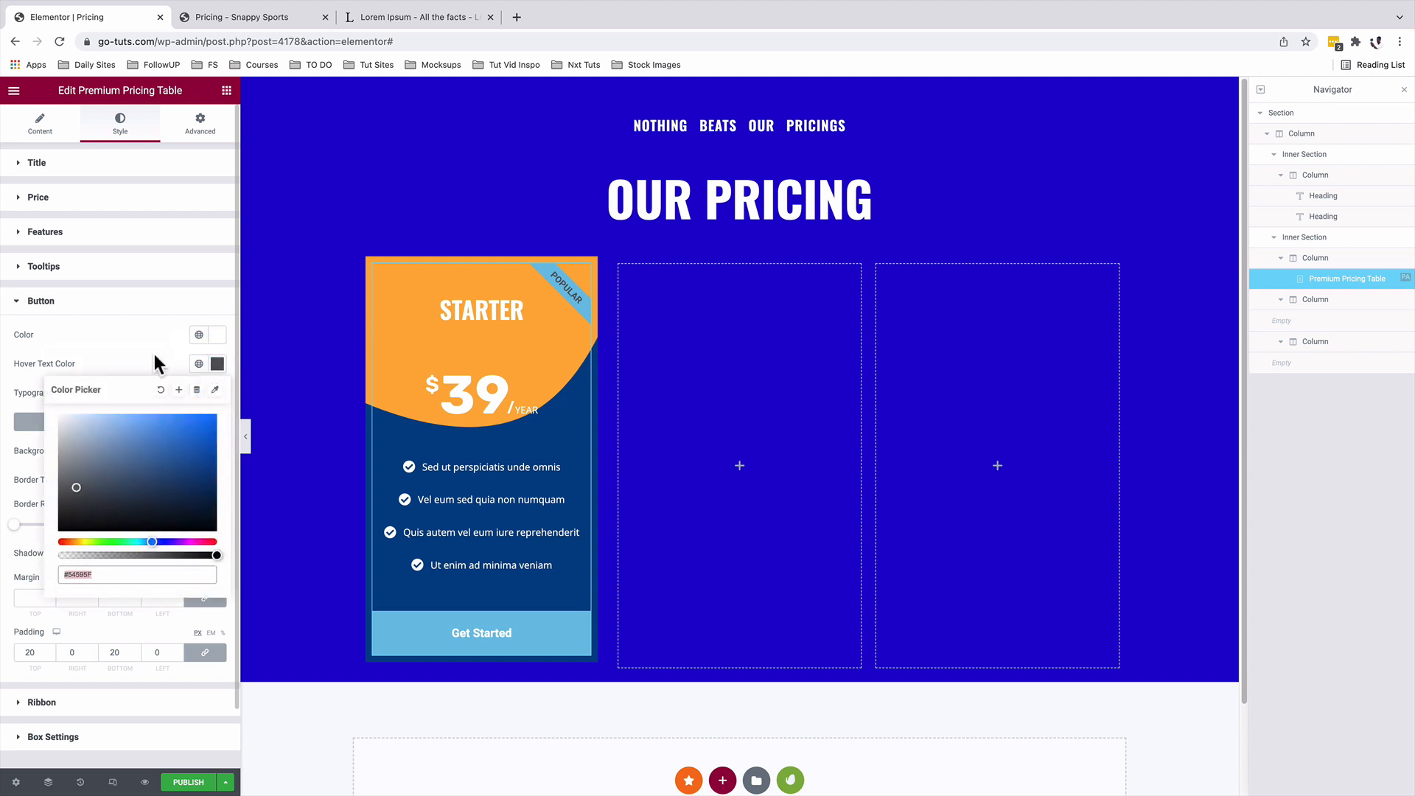
click(157, 361)
click(199, 363)
scroll(85, 531, down, 4)
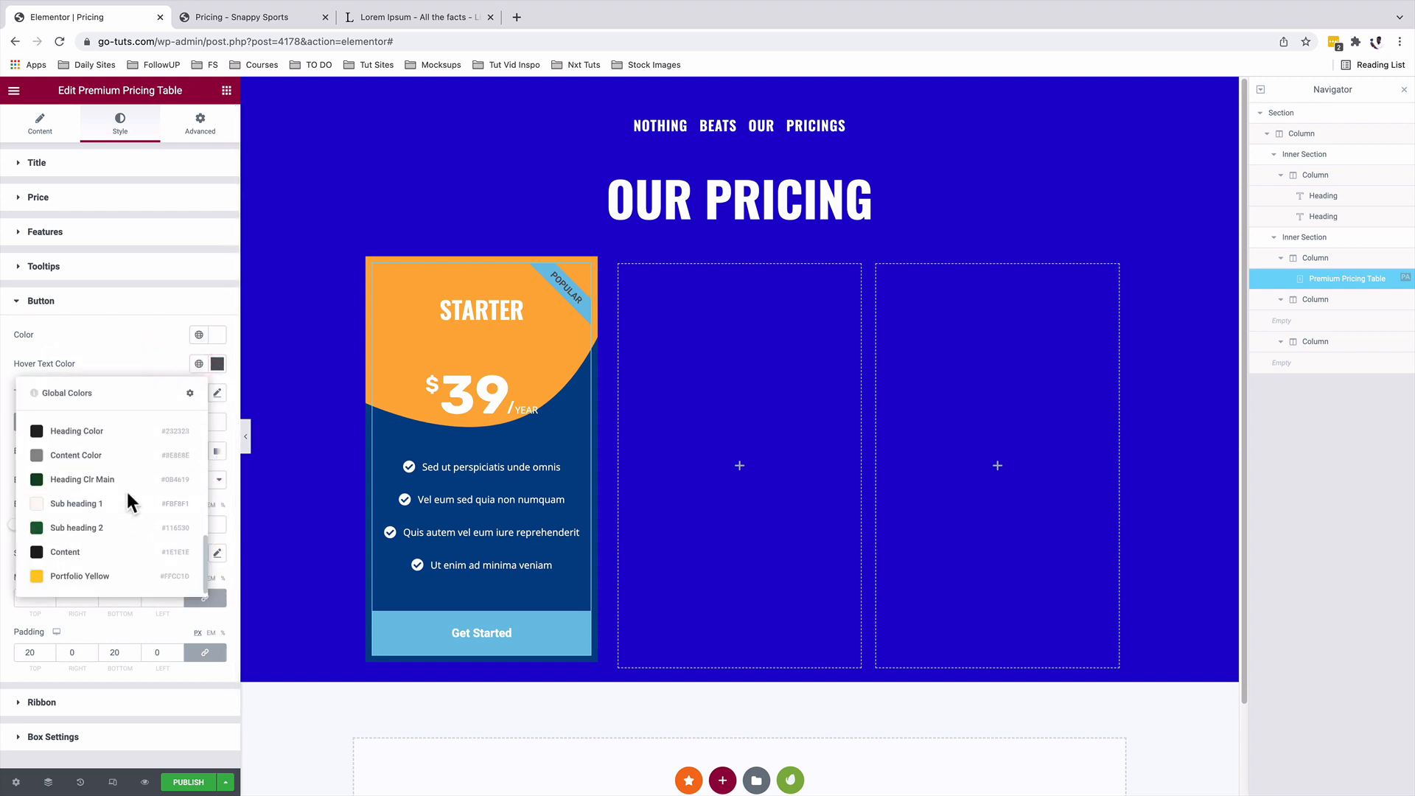
click(82, 579)
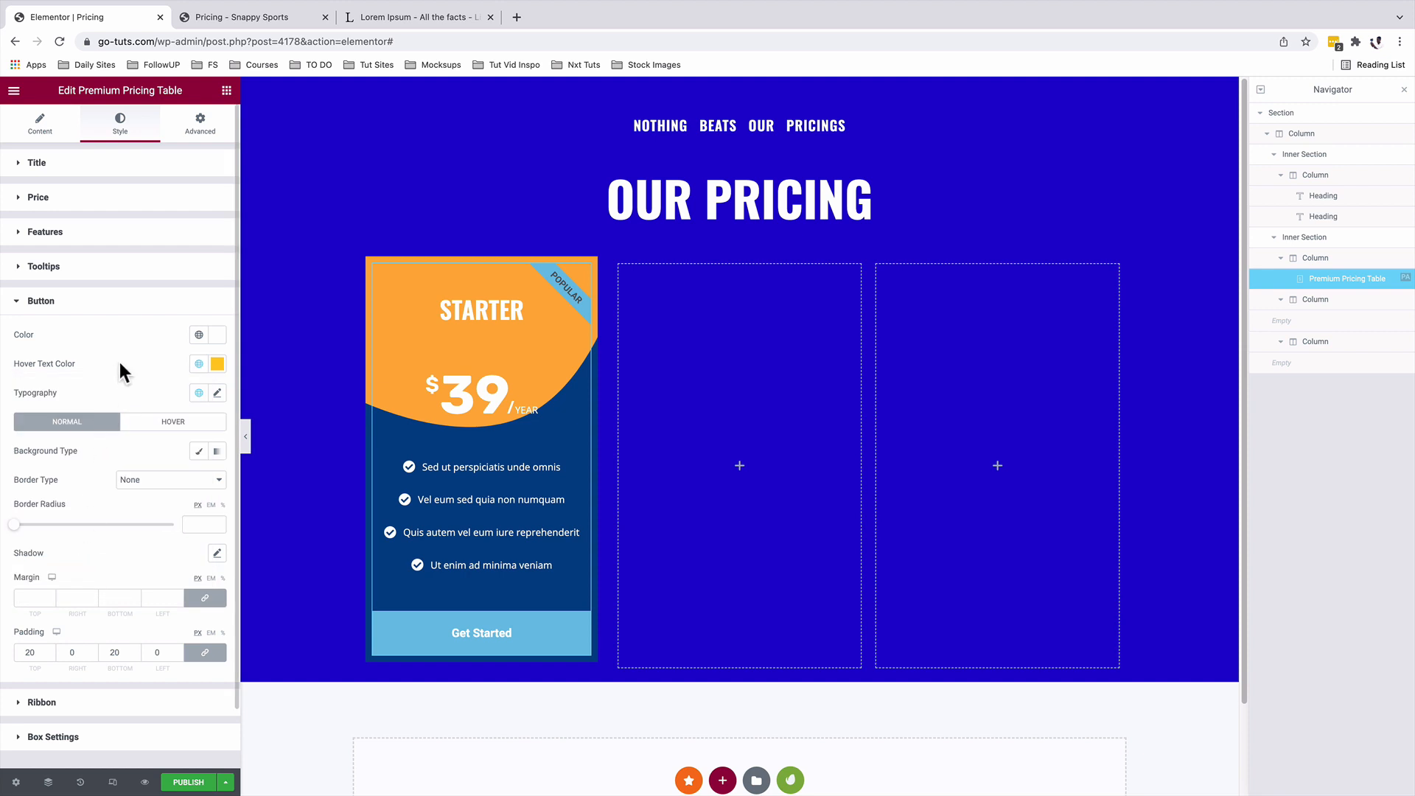
Step: Set the Get Started button's typography to the Oswald font with uppercase text
click(216, 396)
click(157, 460)
click(98, 481)
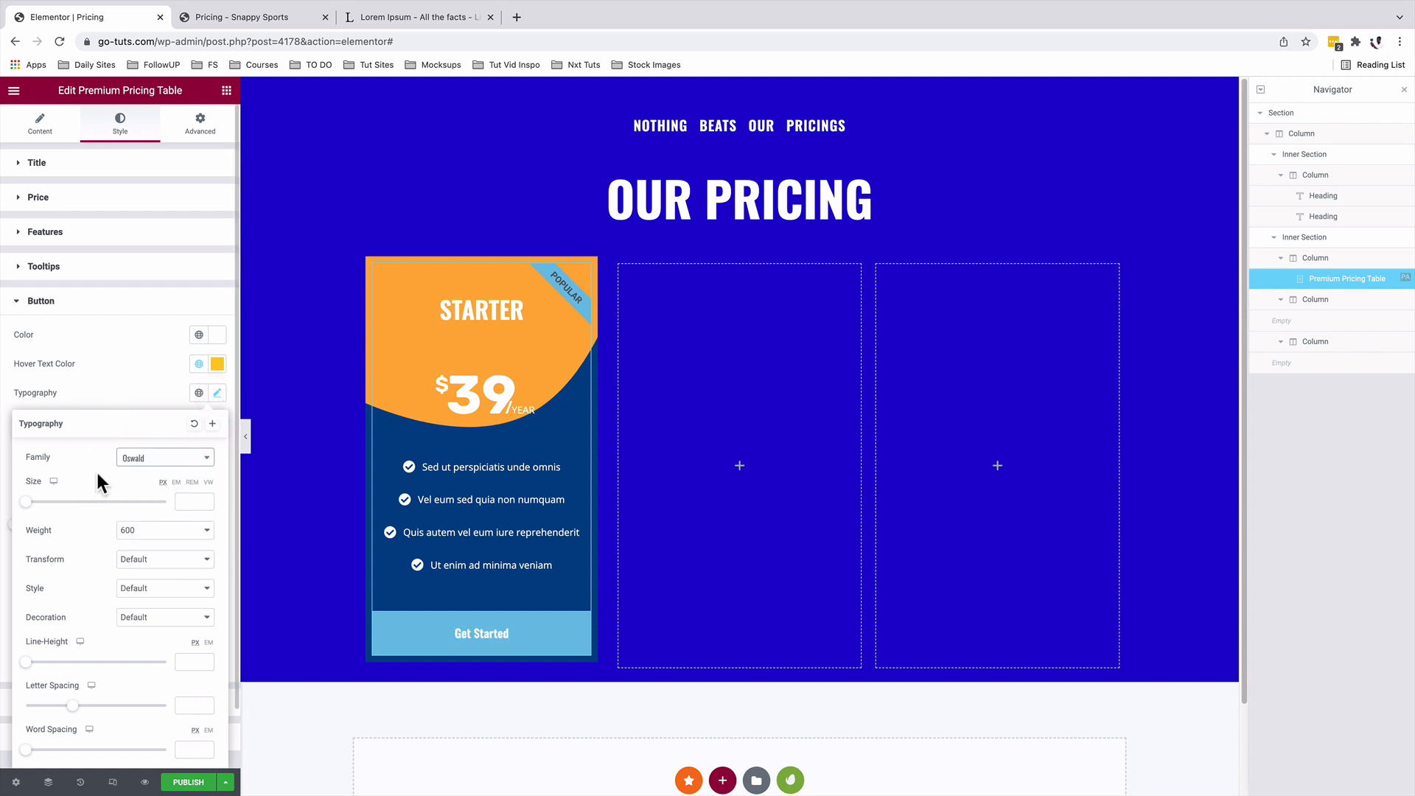
click(142, 563)
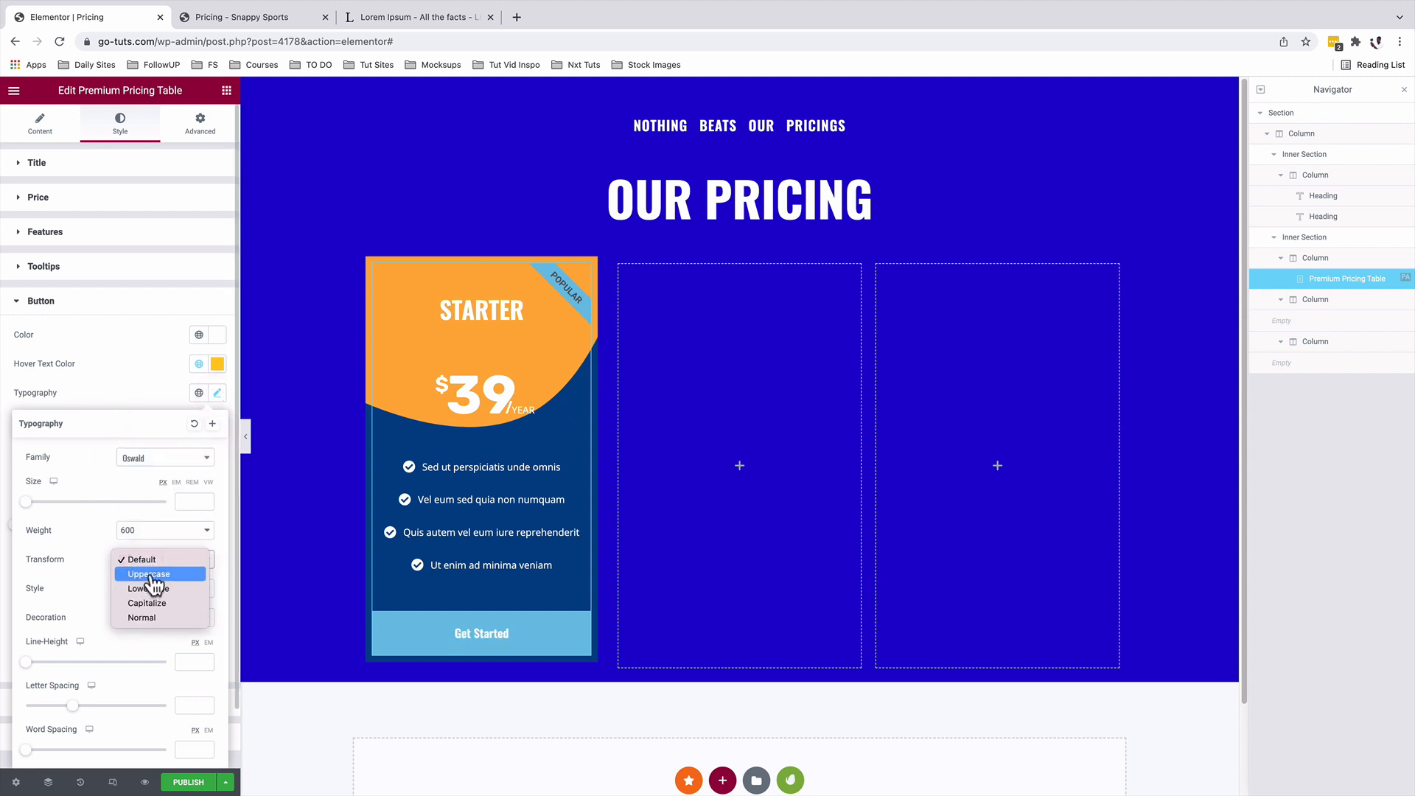
click(152, 576)
click(154, 389)
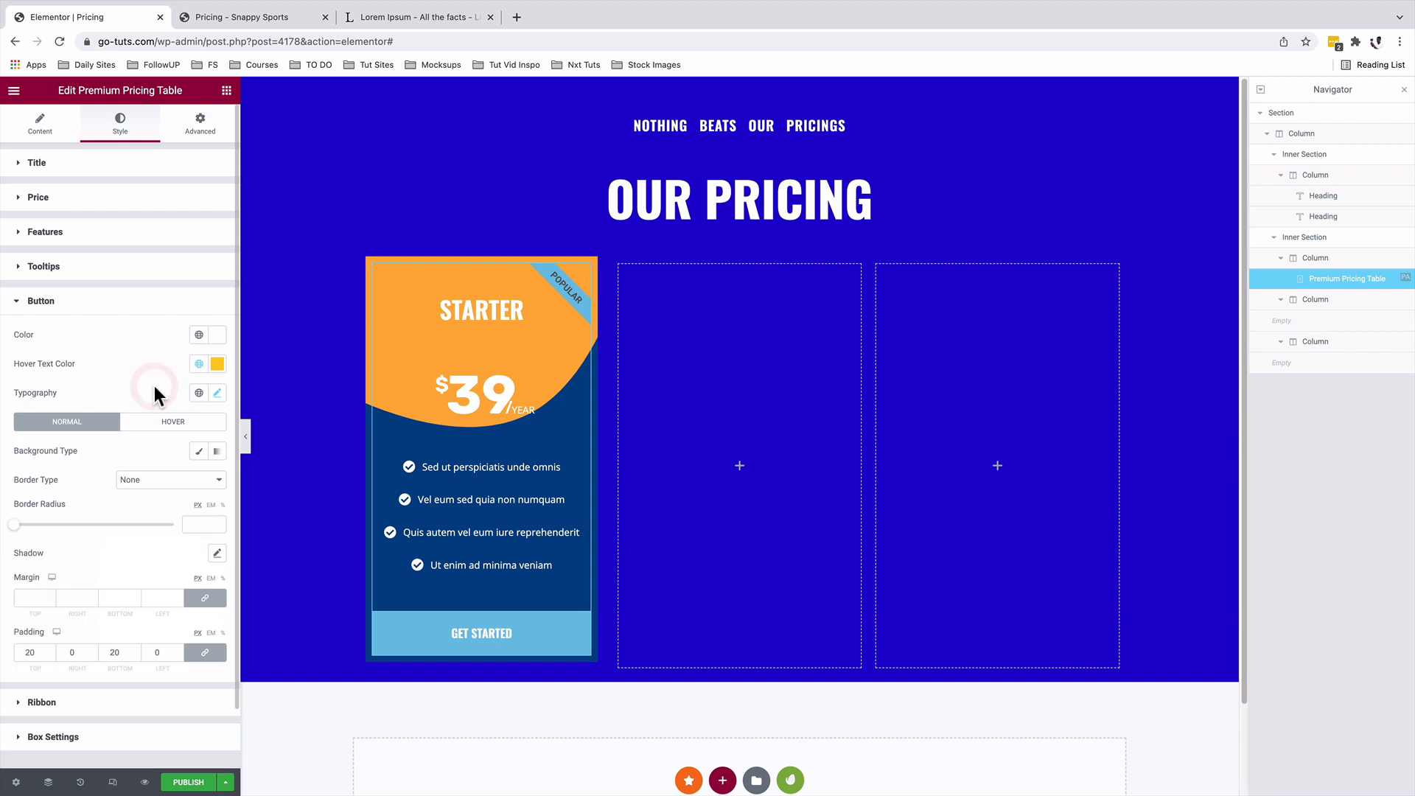
Step: Give the Get Started button a classic background with a fully transparent color
click(198, 450)
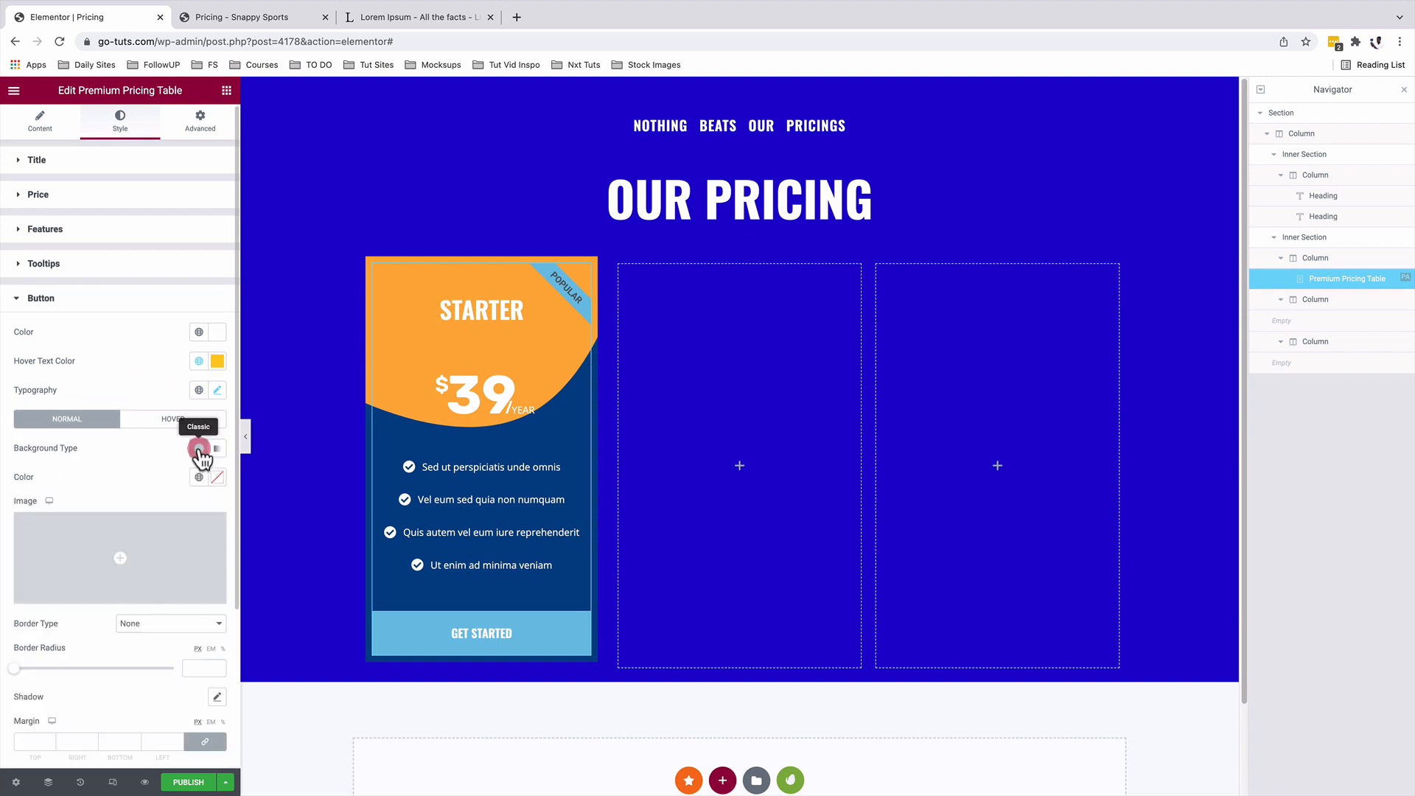
click(217, 477)
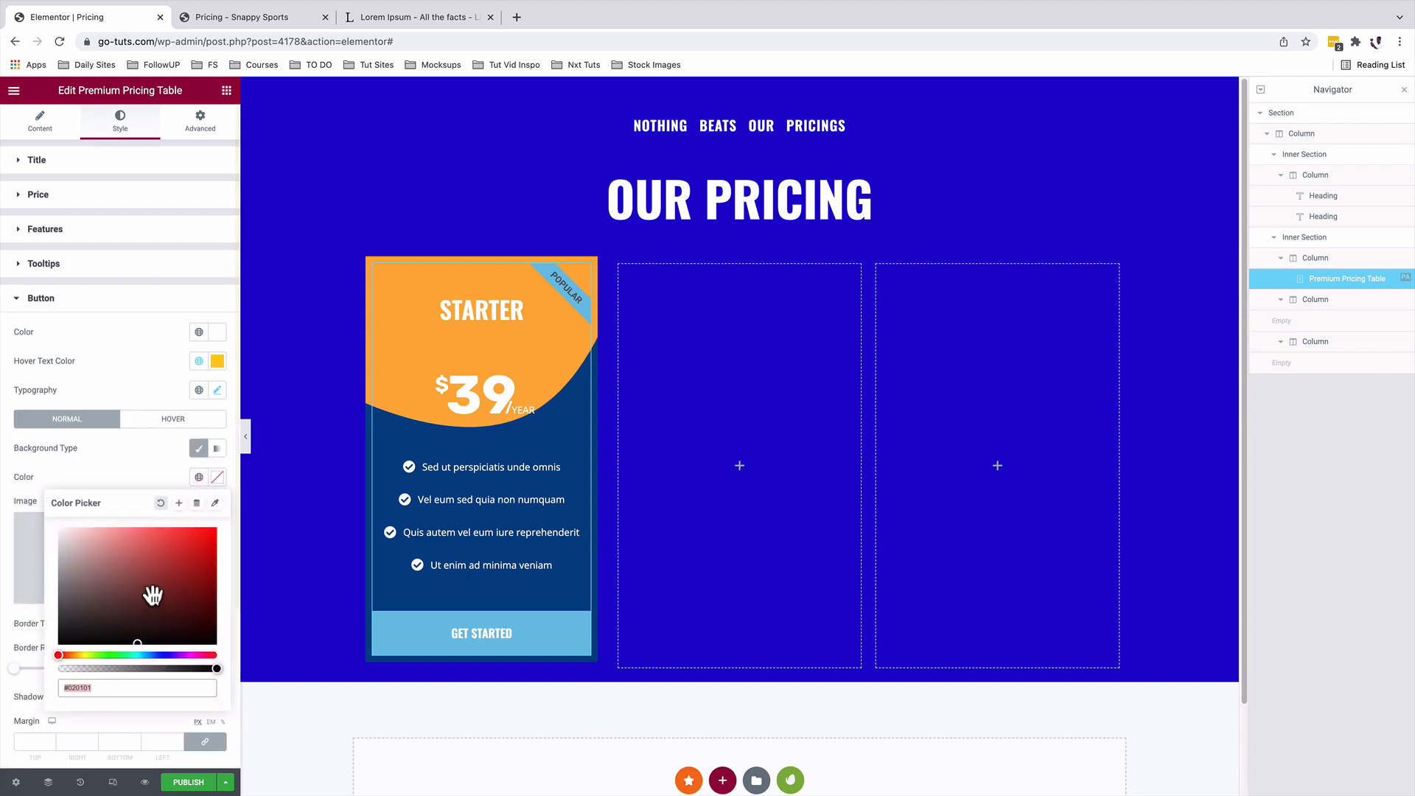
click(212, 668)
drag(203, 670, 40, 658)
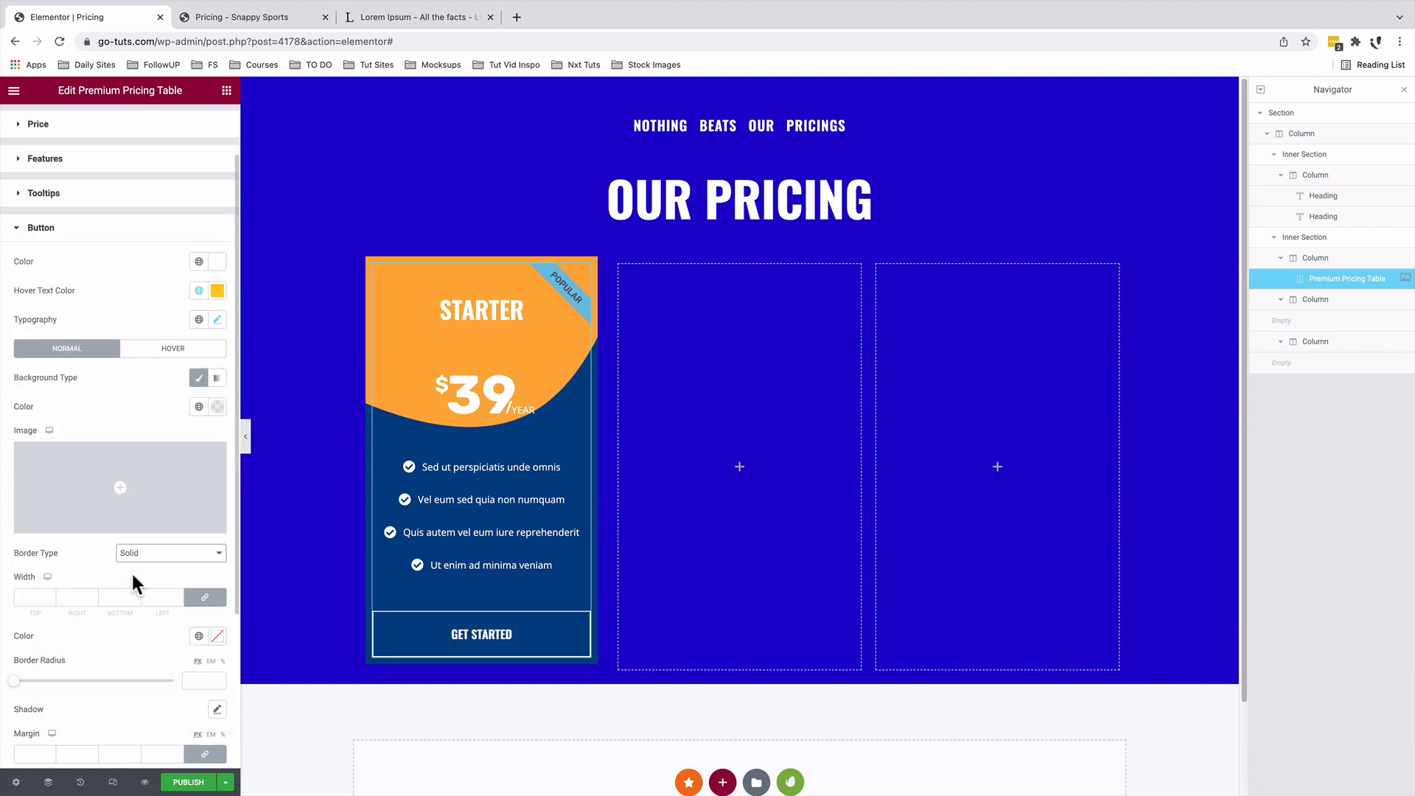
Step: Give the Get Started button a solid border 2 px wide on all sides with a border radius of 100 px
click(145, 553)
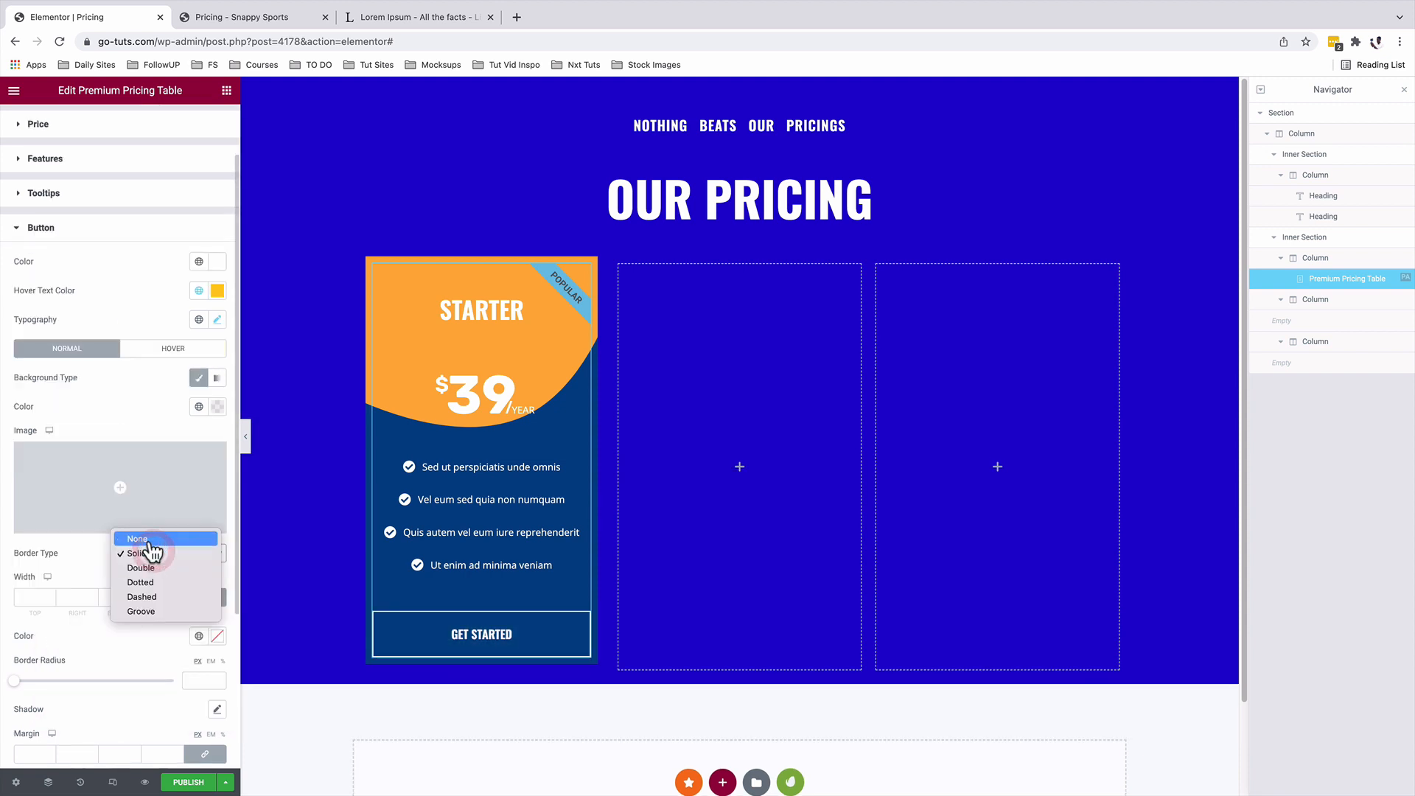
click(137, 538)
click(144, 553)
click(137, 568)
scroll(36, 553, down, 1)
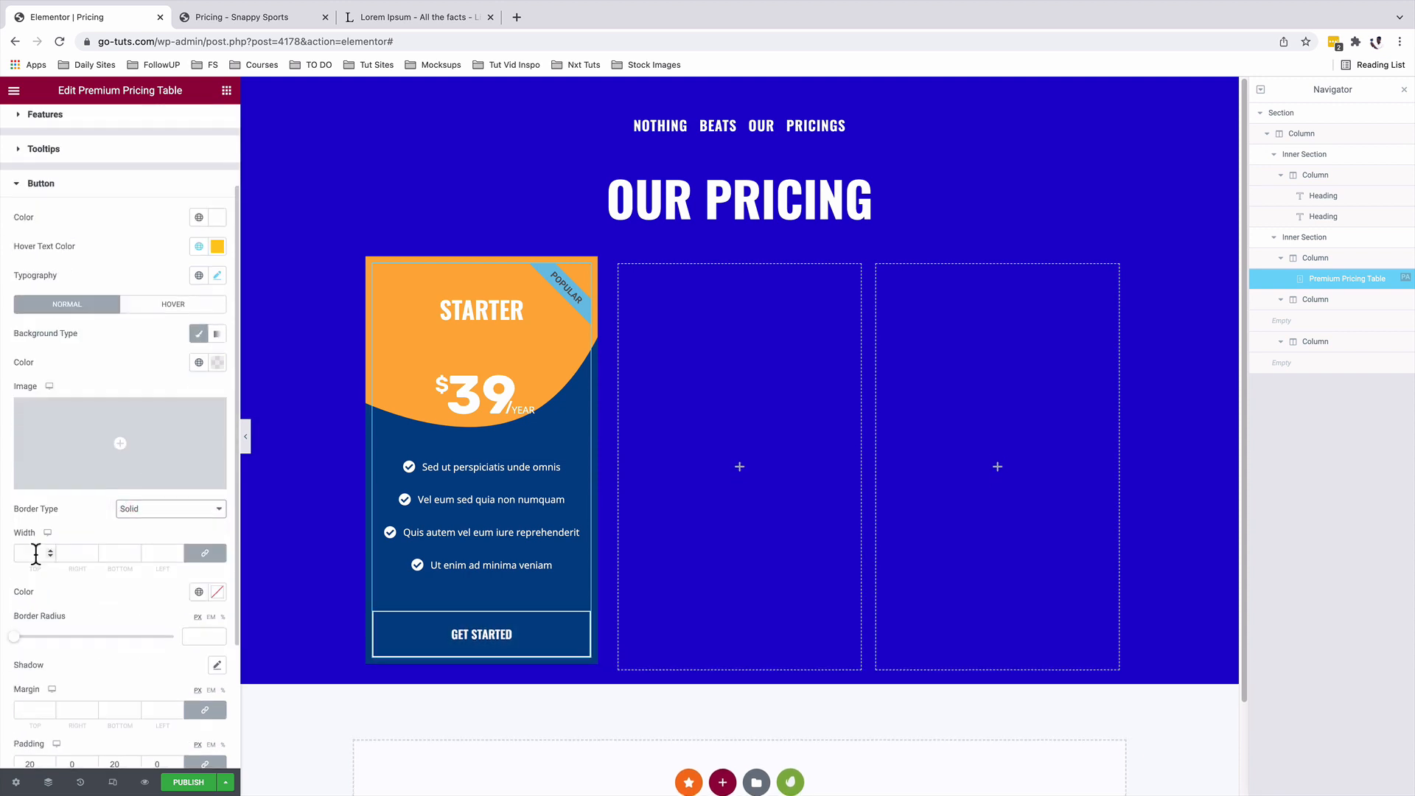
click(35, 552)
text(2)
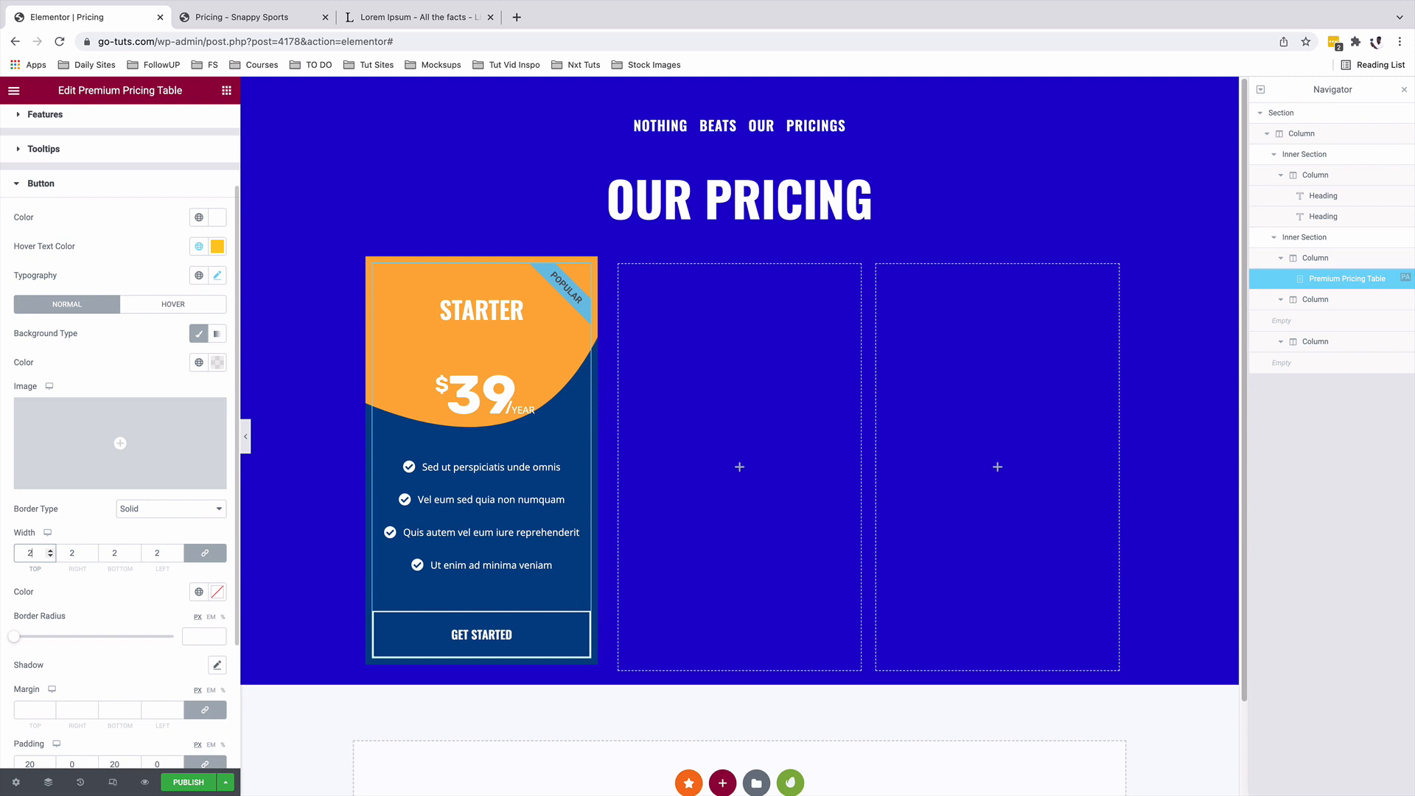
drag(14, 637, 173, 636)
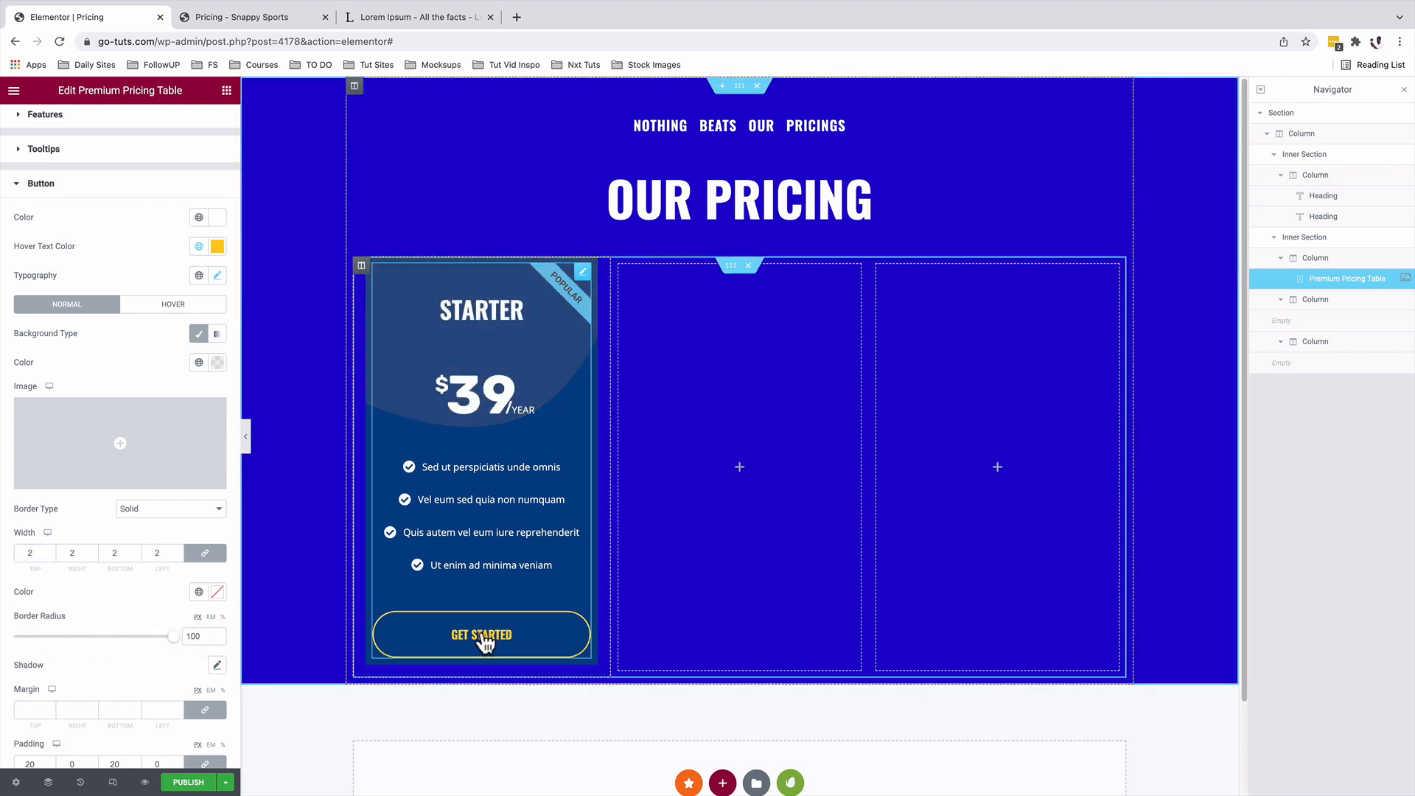
Step: Unlink the Get Started button's margins and set the right and left margins to 40 px
scroll(205, 578, down, 2)
click(205, 577)
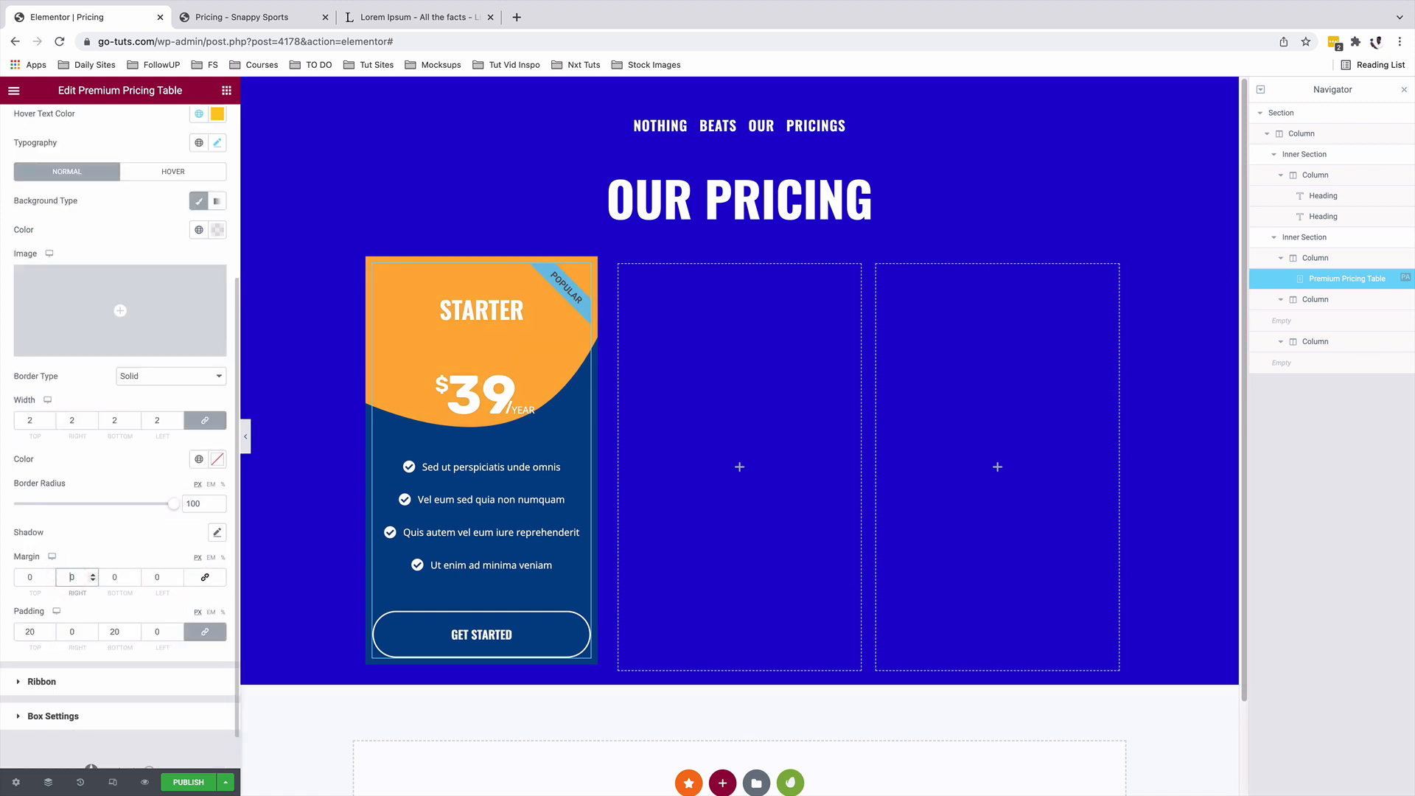
text(40)
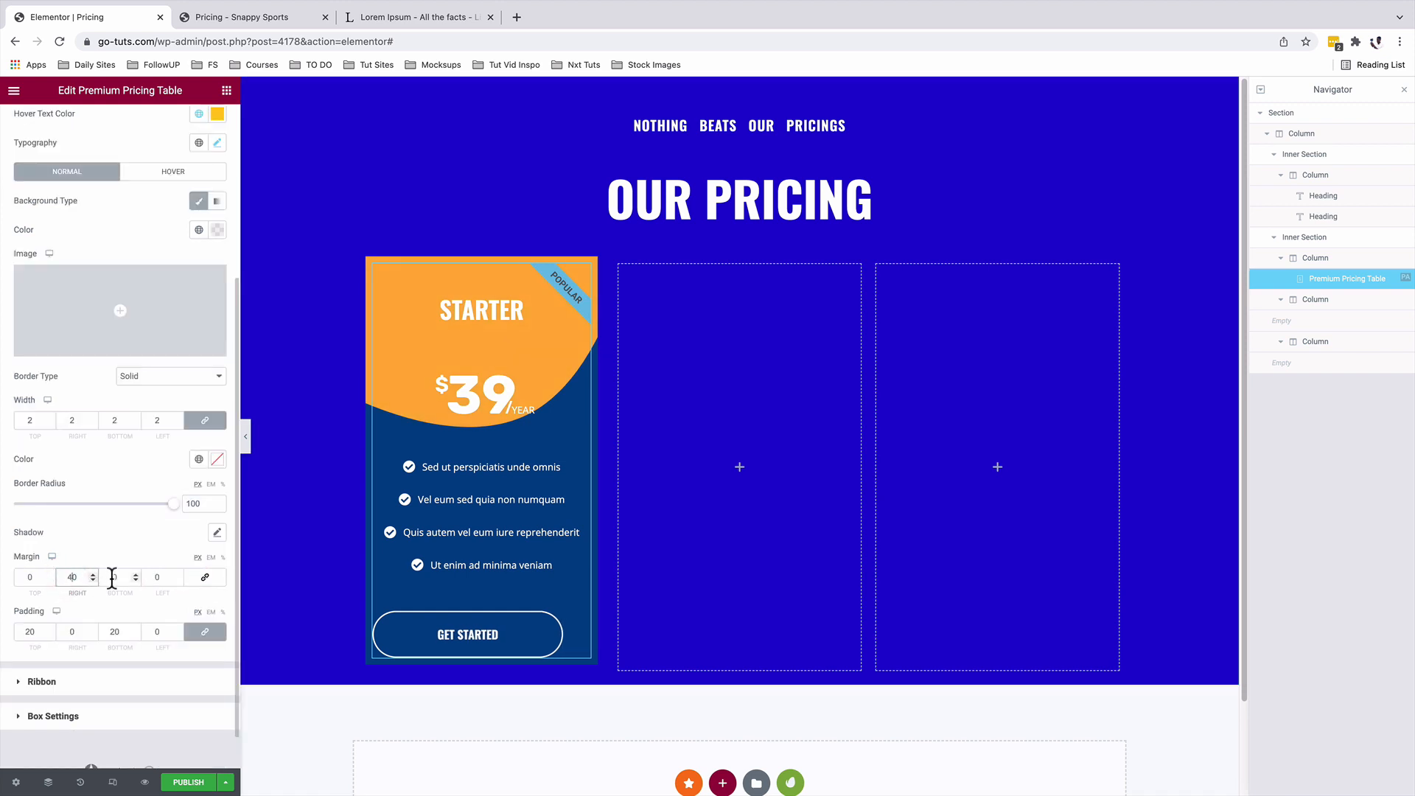
click(152, 577)
text(40)
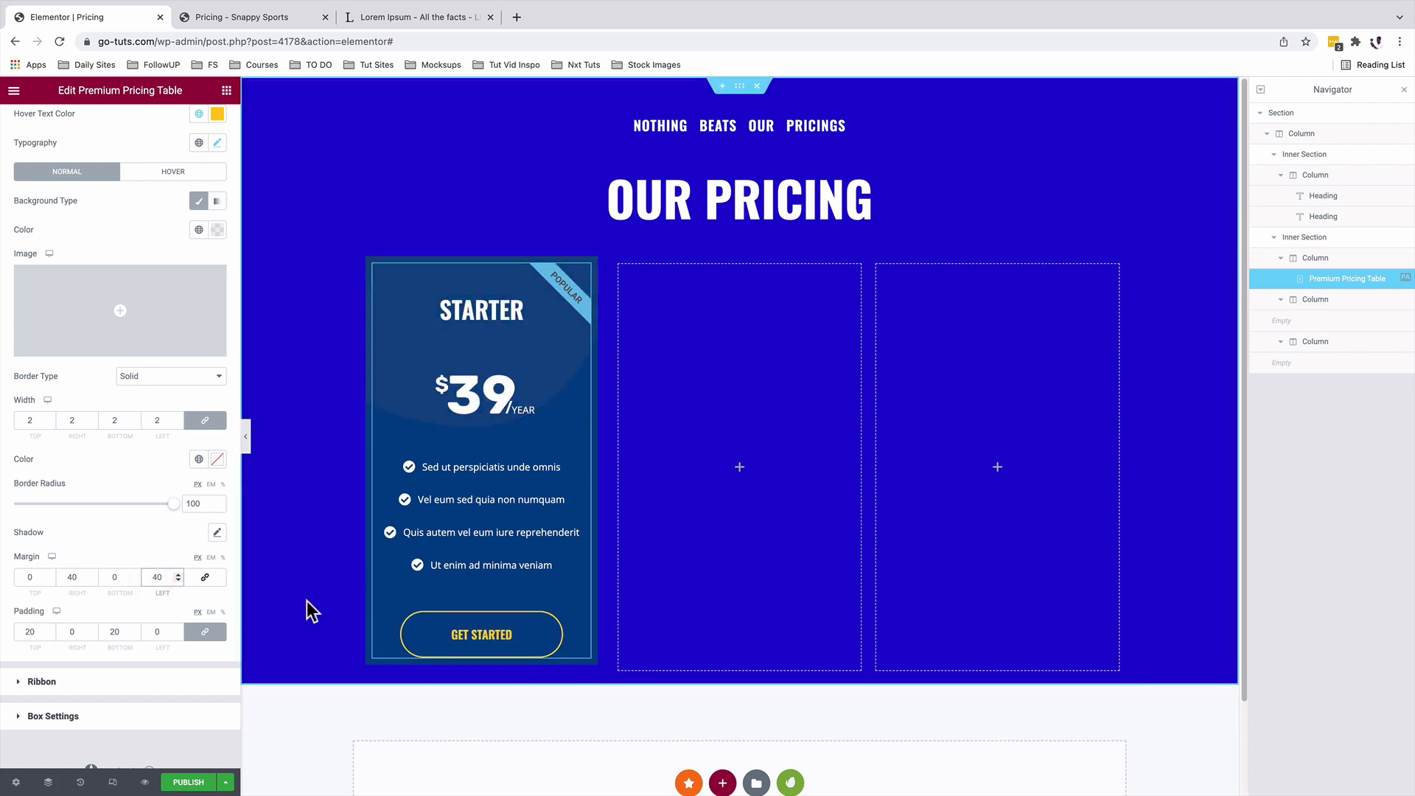
Step: Align the pricing table's feature list to the left
scroll(148, 516, up, 3)
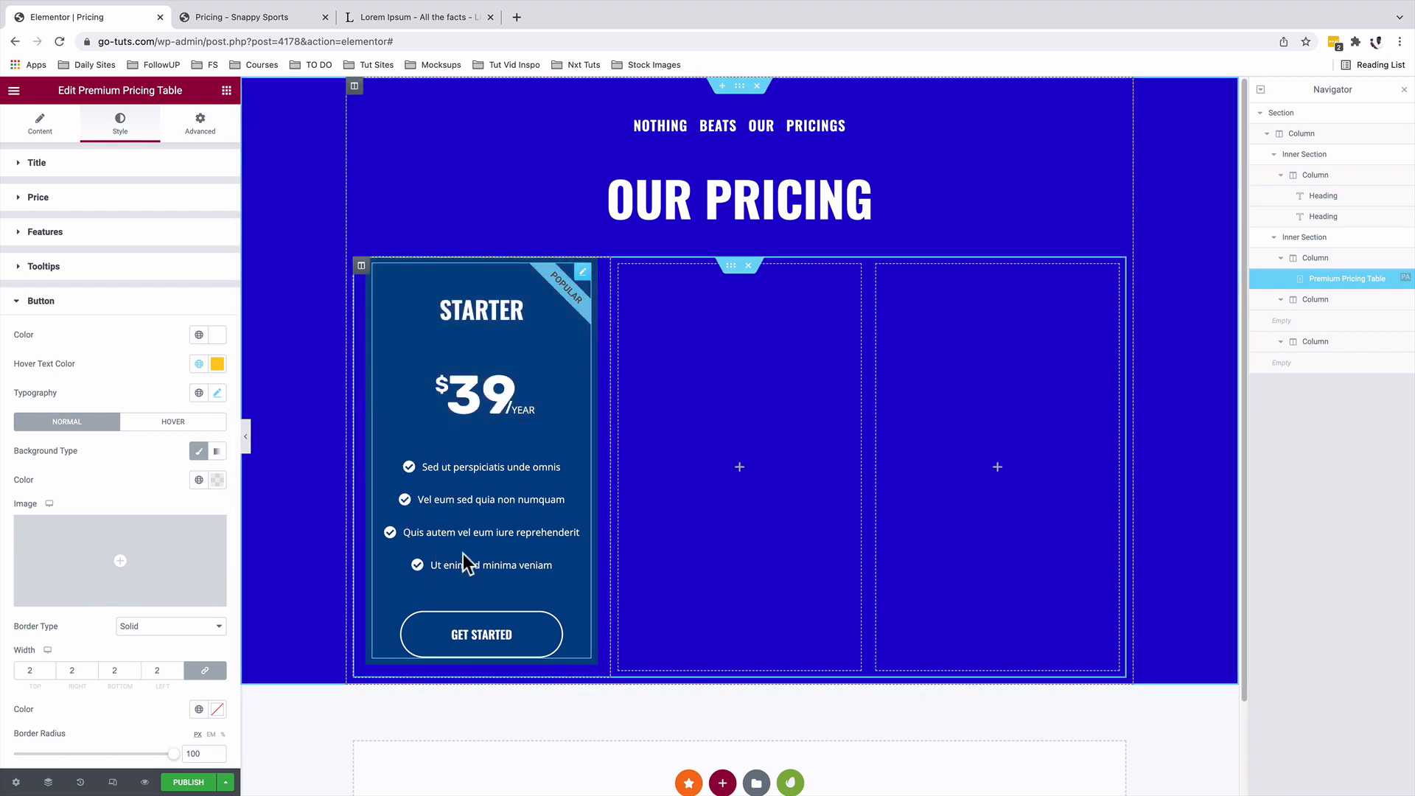
click(41, 129)
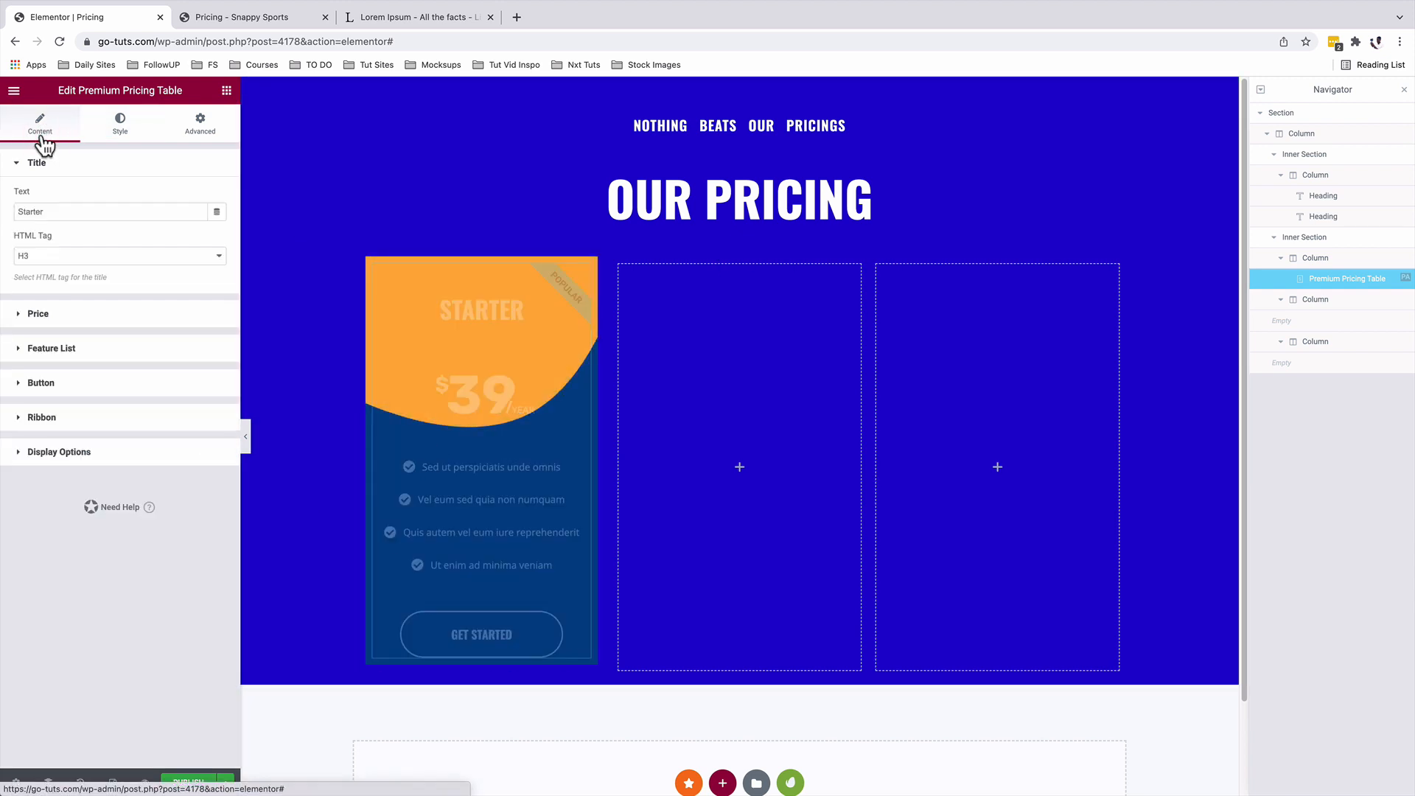
click(62, 348)
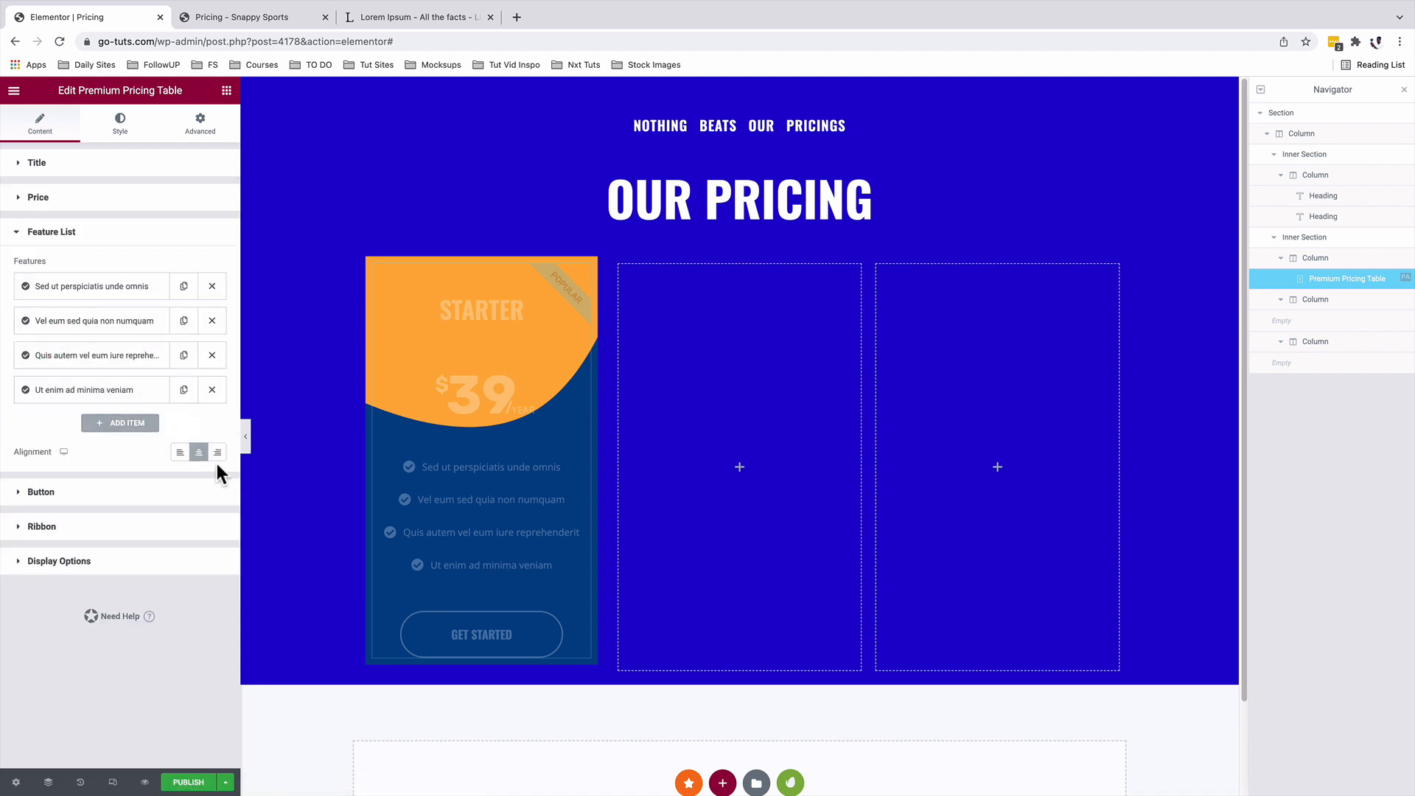
click(179, 452)
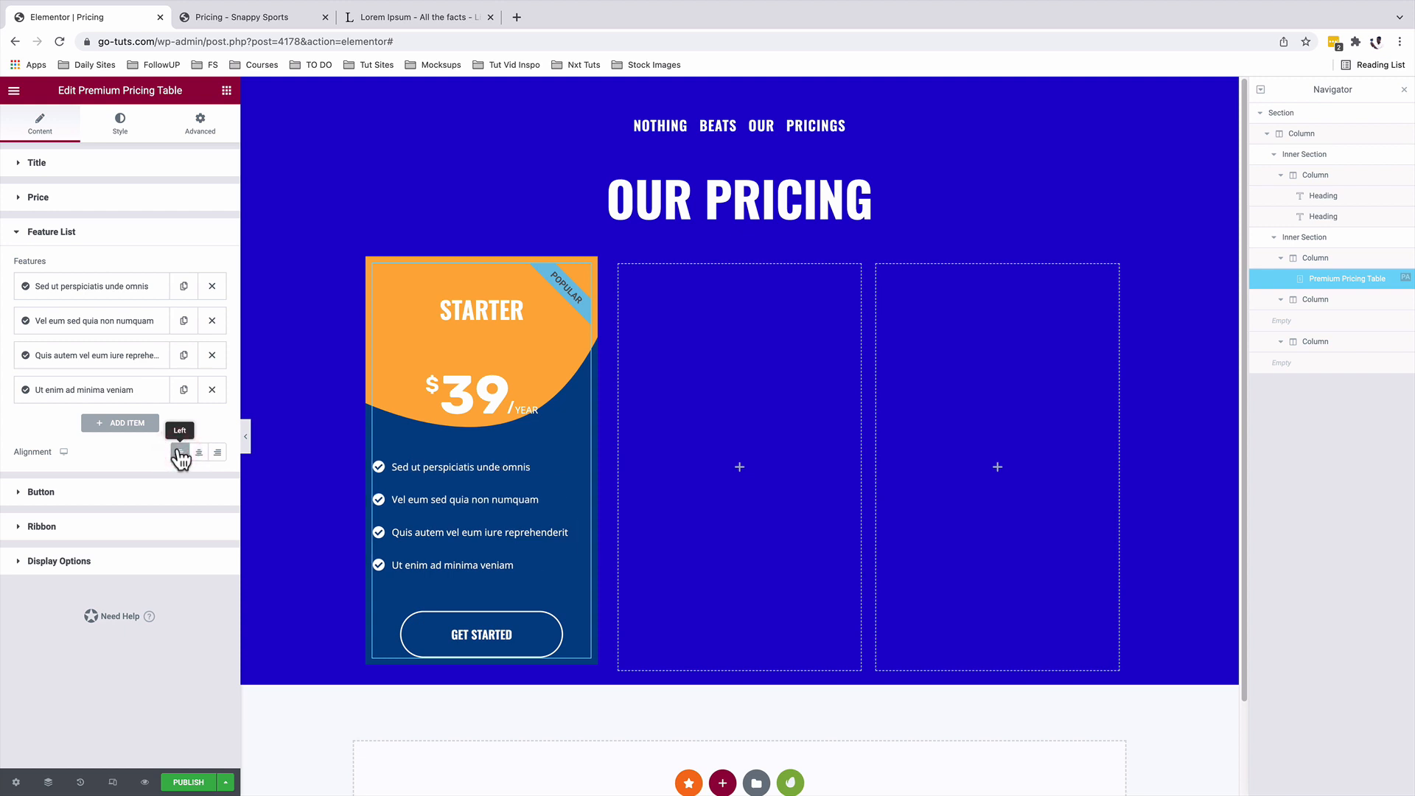
Step: Change the text color of the pricing table's Popular ribbon to white
click(121, 127)
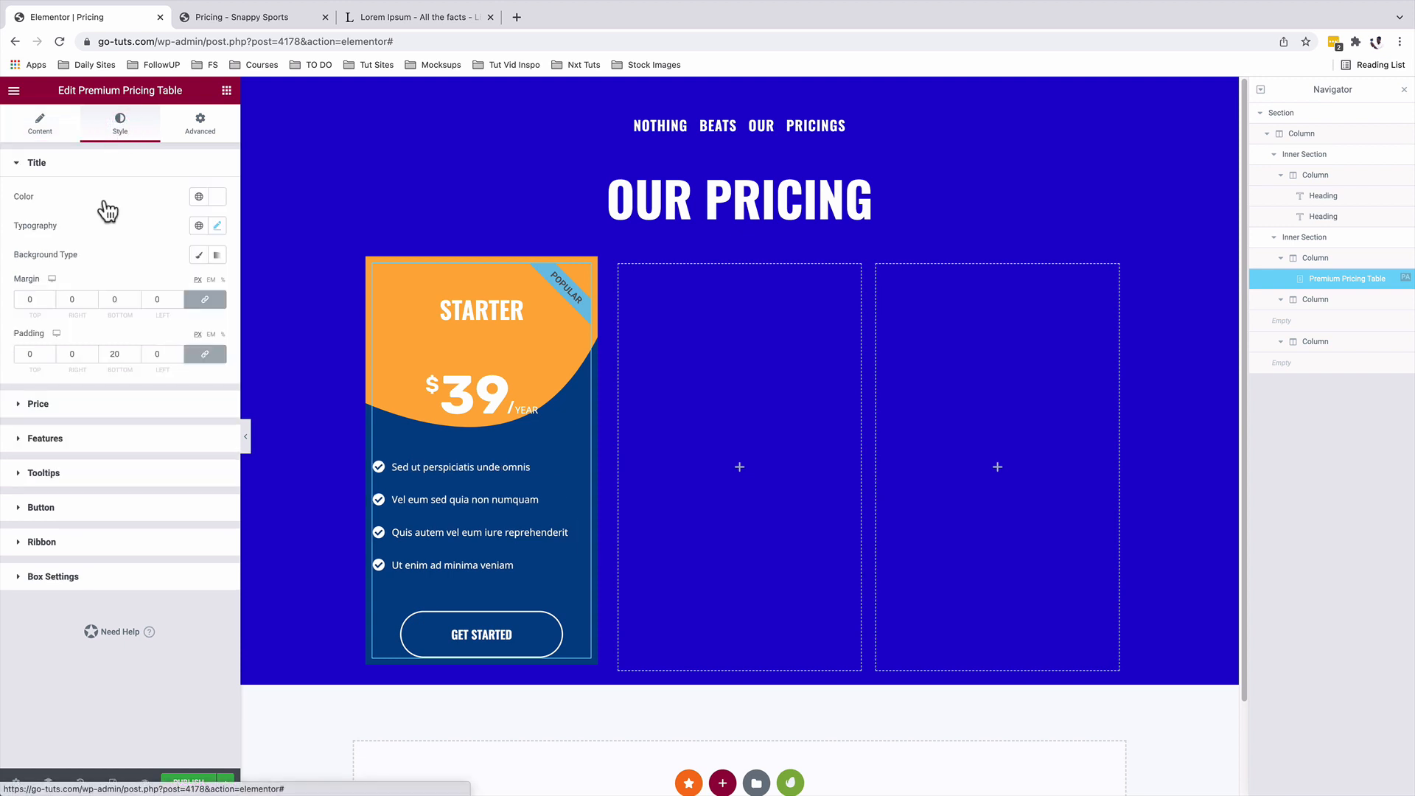
click(73, 546)
click(217, 369)
drag(74, 449, 23, 411)
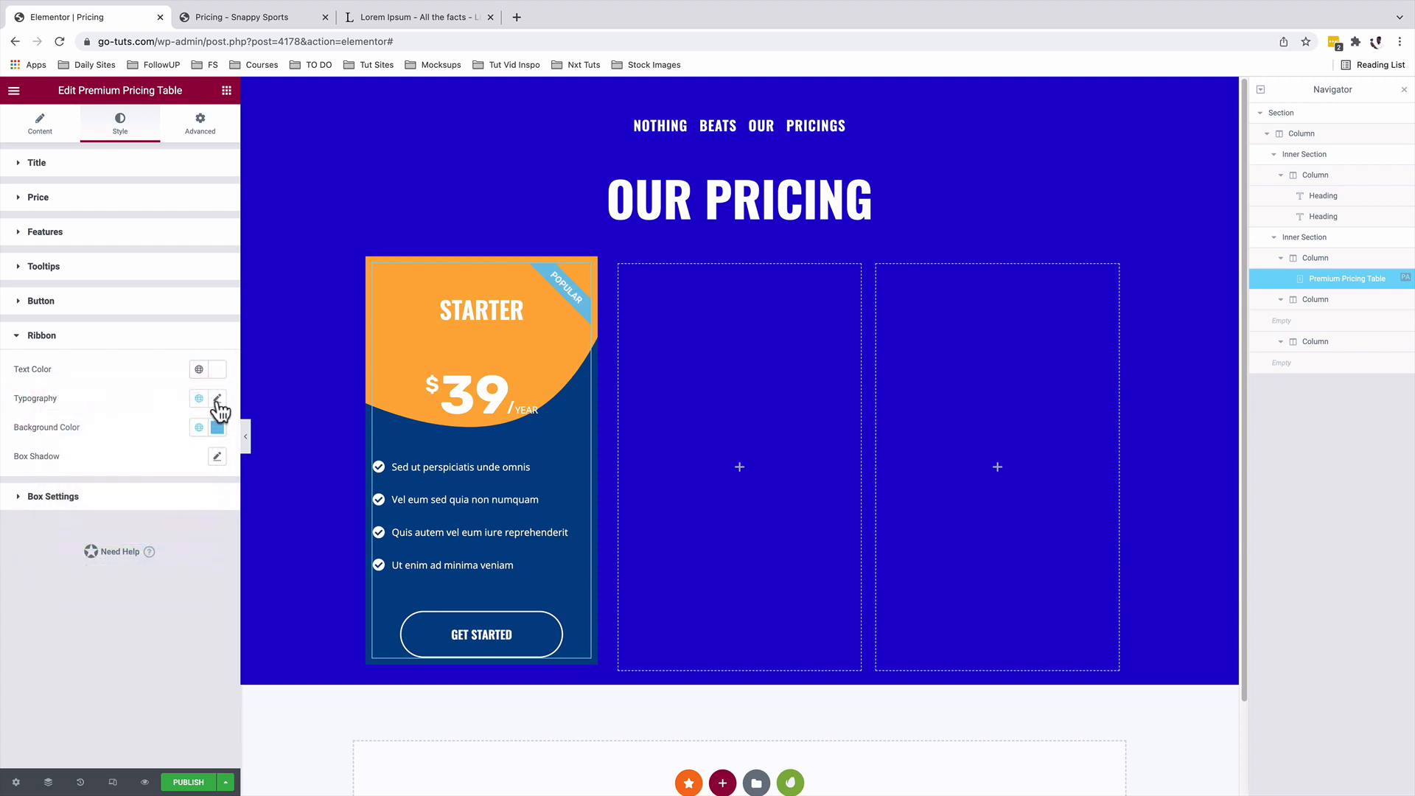
Step: Set the ribbon's typography to Open Sans with weight 600 and uppercase text
click(218, 399)
click(177, 464)
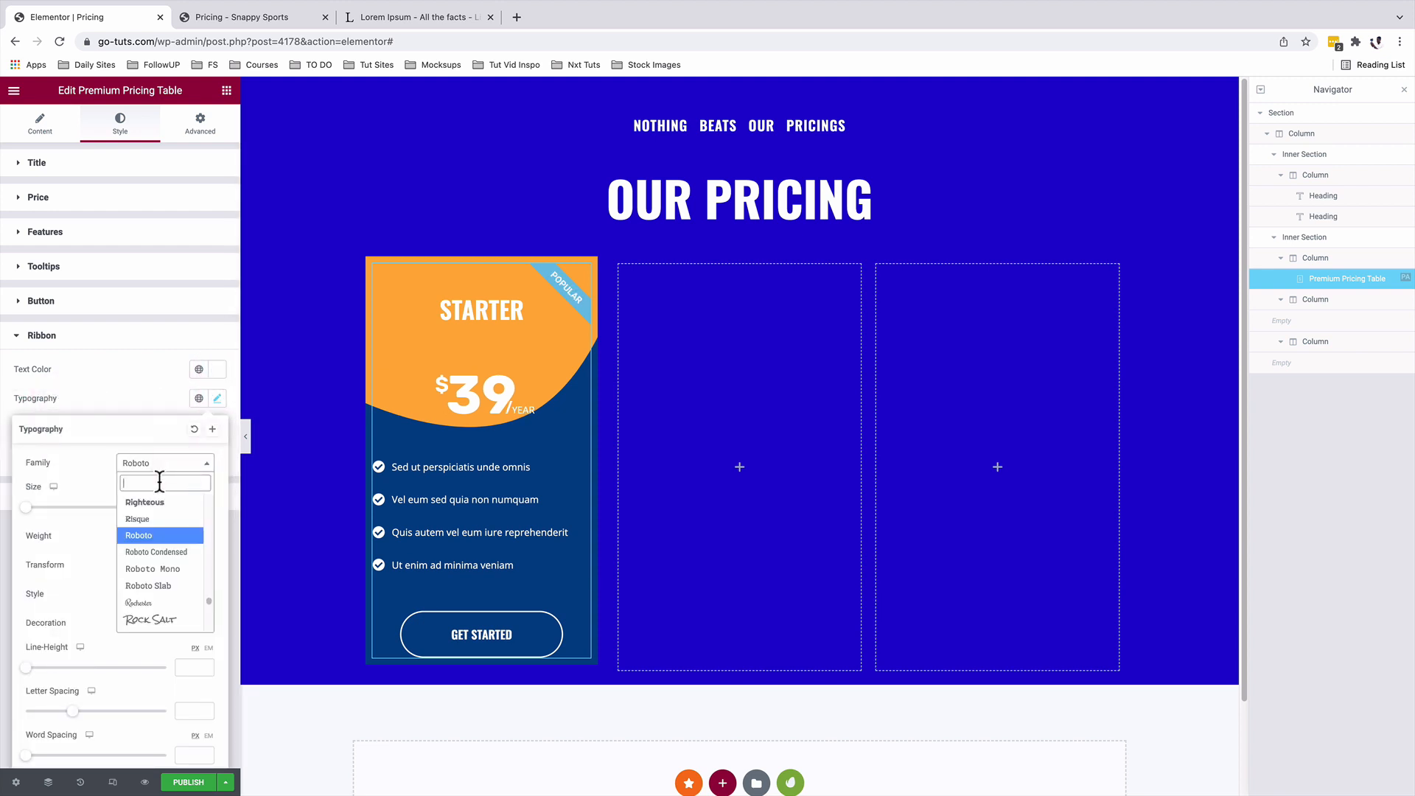
text(open)
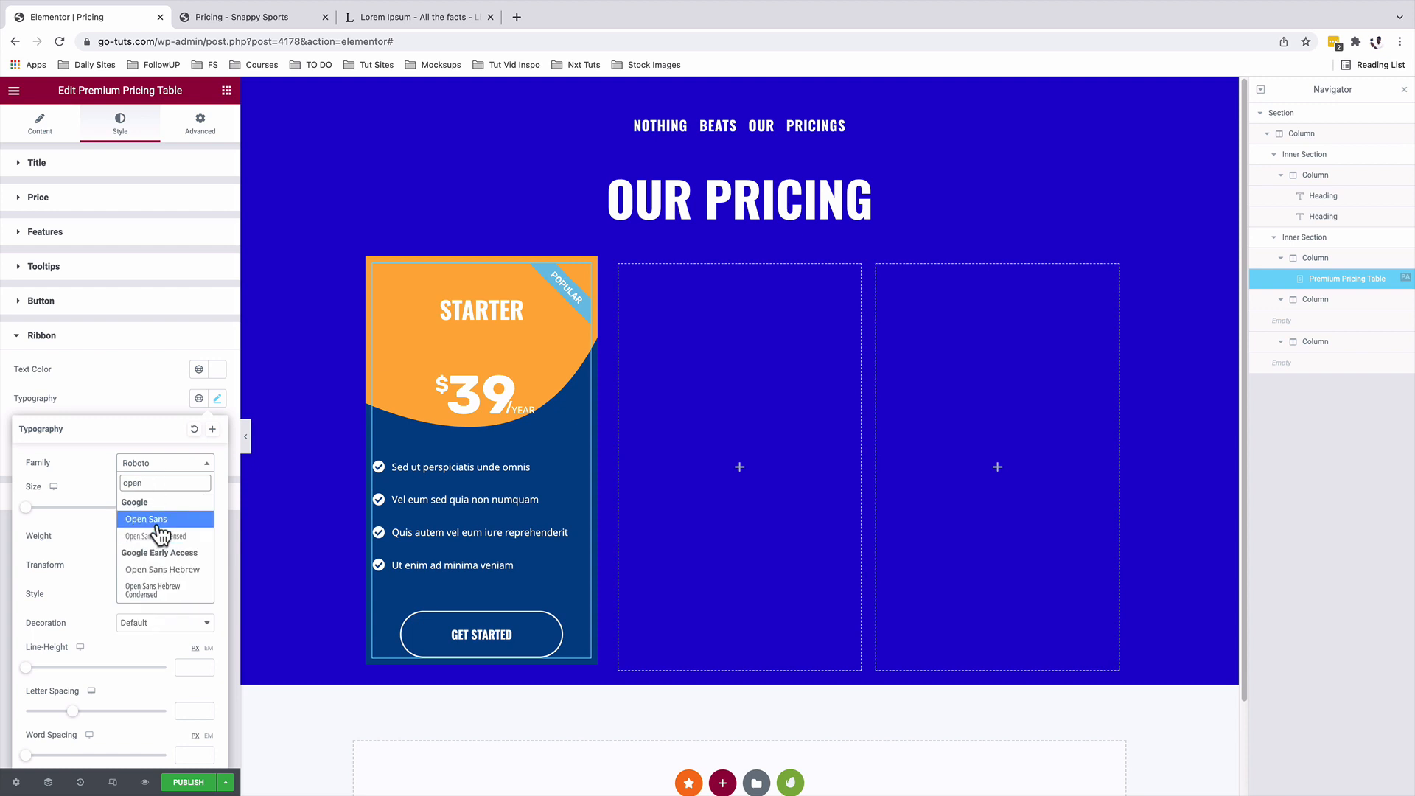
click(161, 520)
click(157, 538)
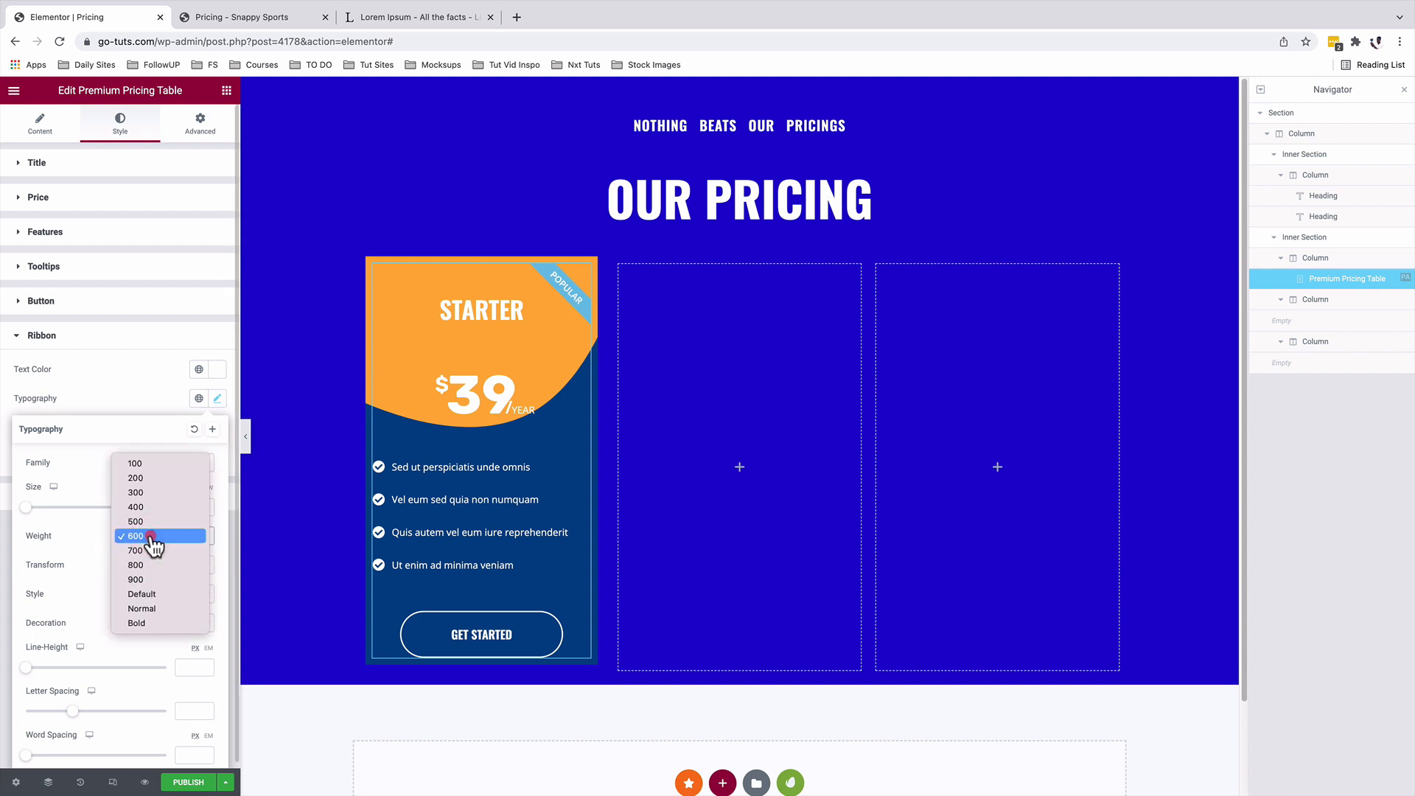
click(157, 542)
click(154, 565)
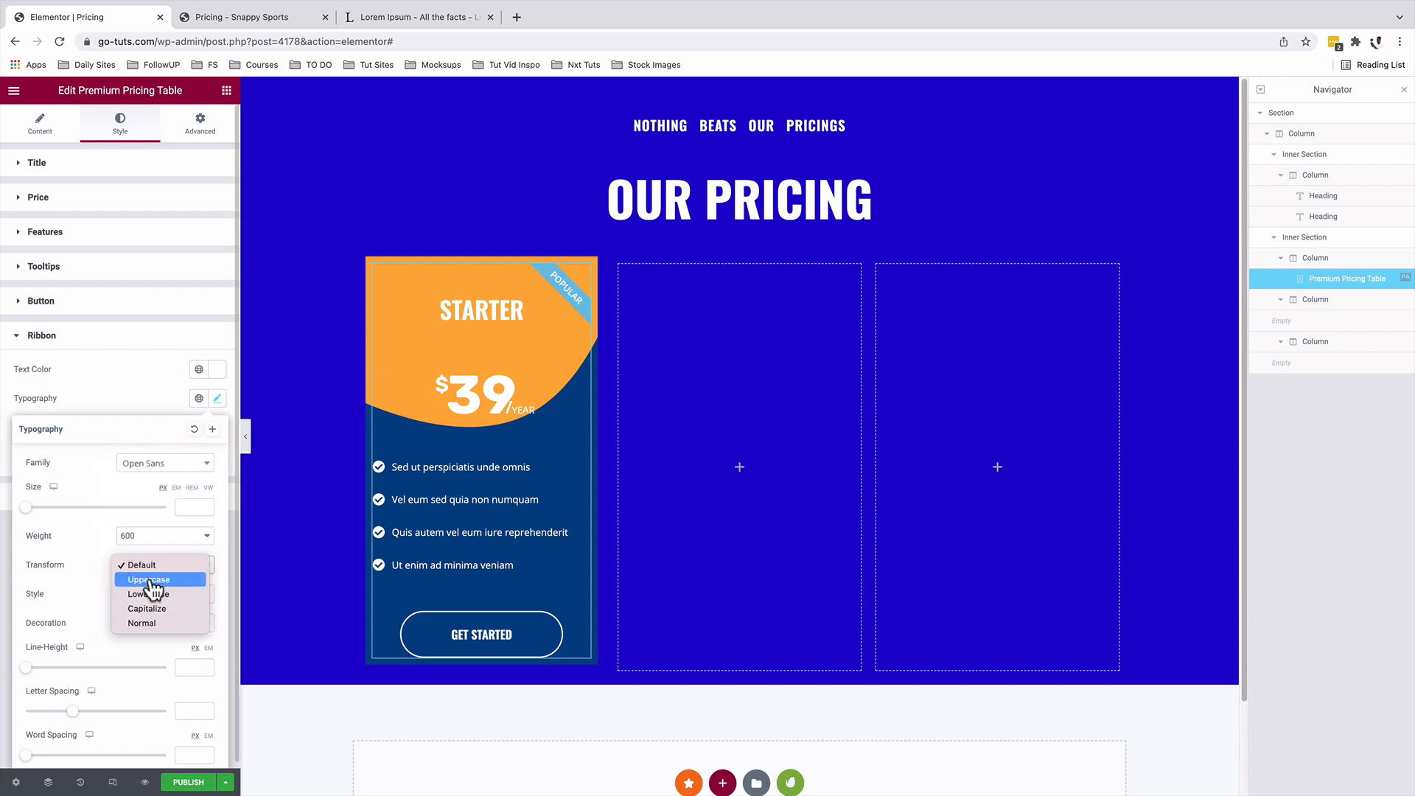
click(151, 582)
click(156, 392)
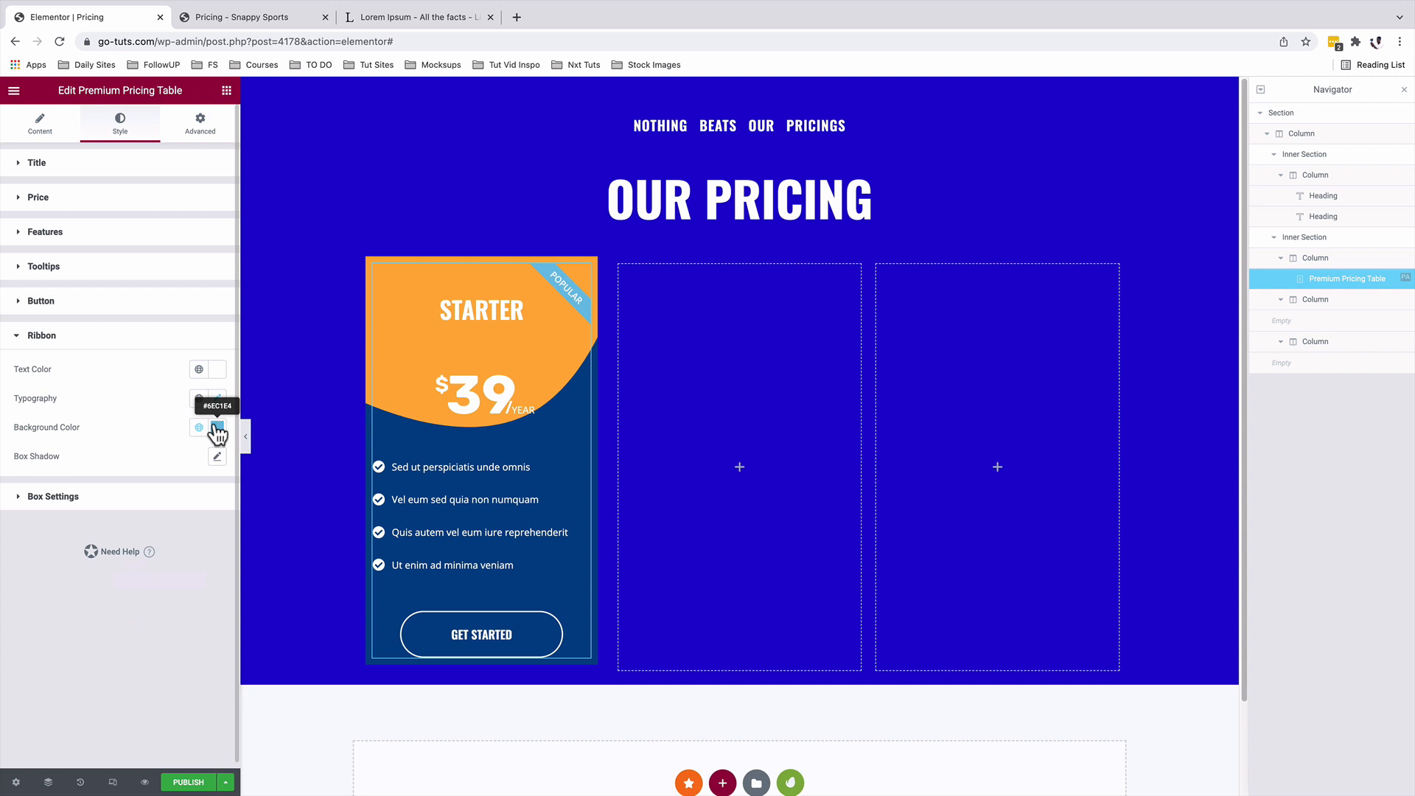
Step: Set the ribbon's background color to red (#FF0000)
click(217, 428)
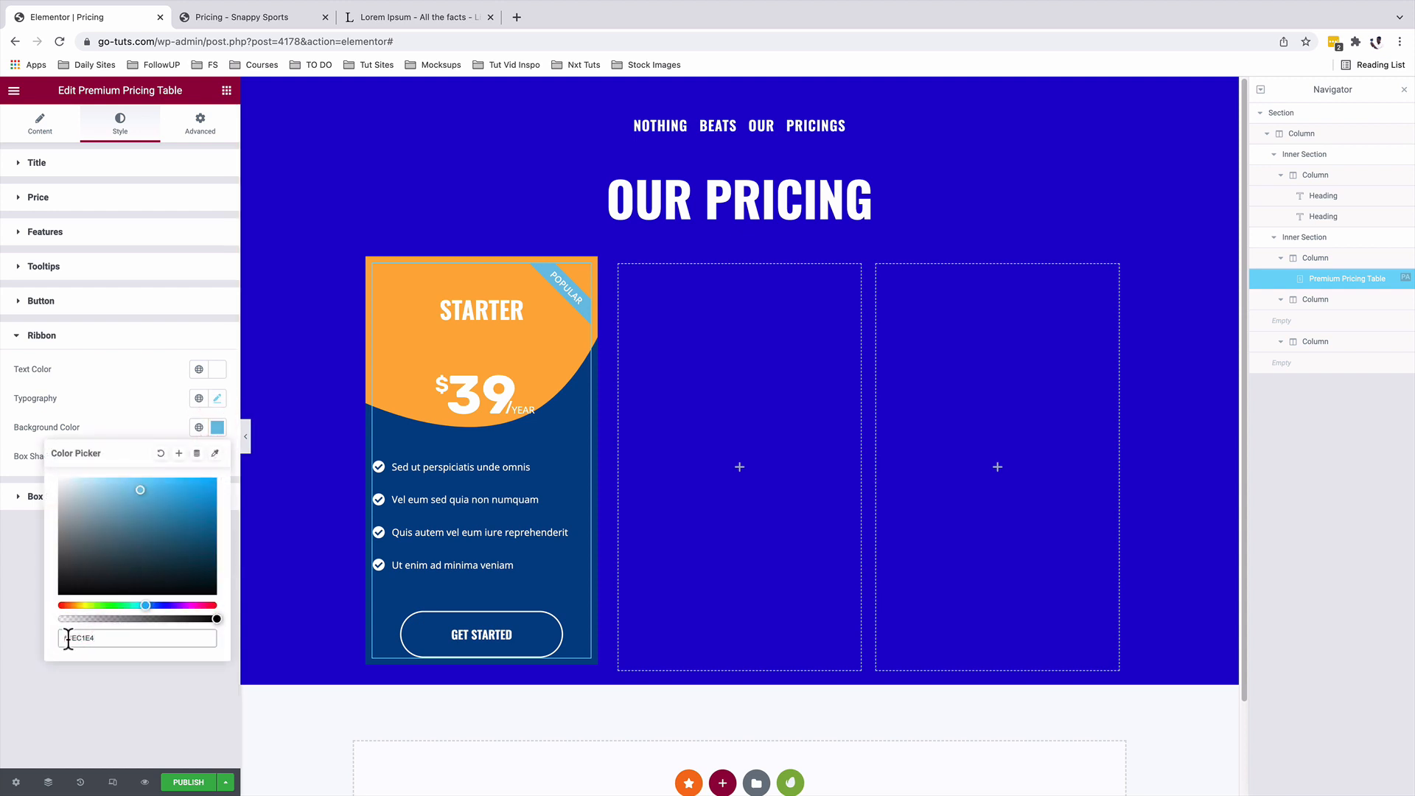
text(#FF000)
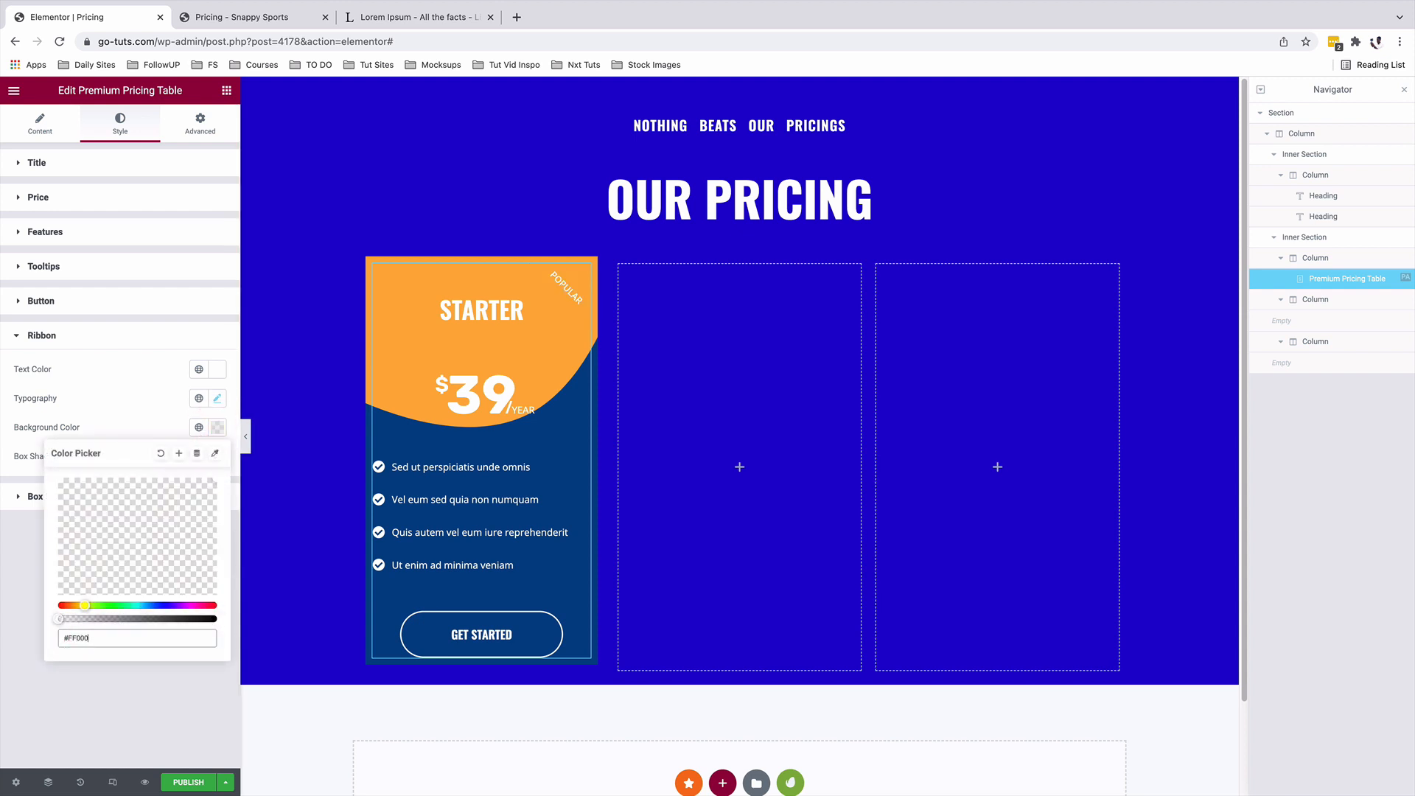
text(0)
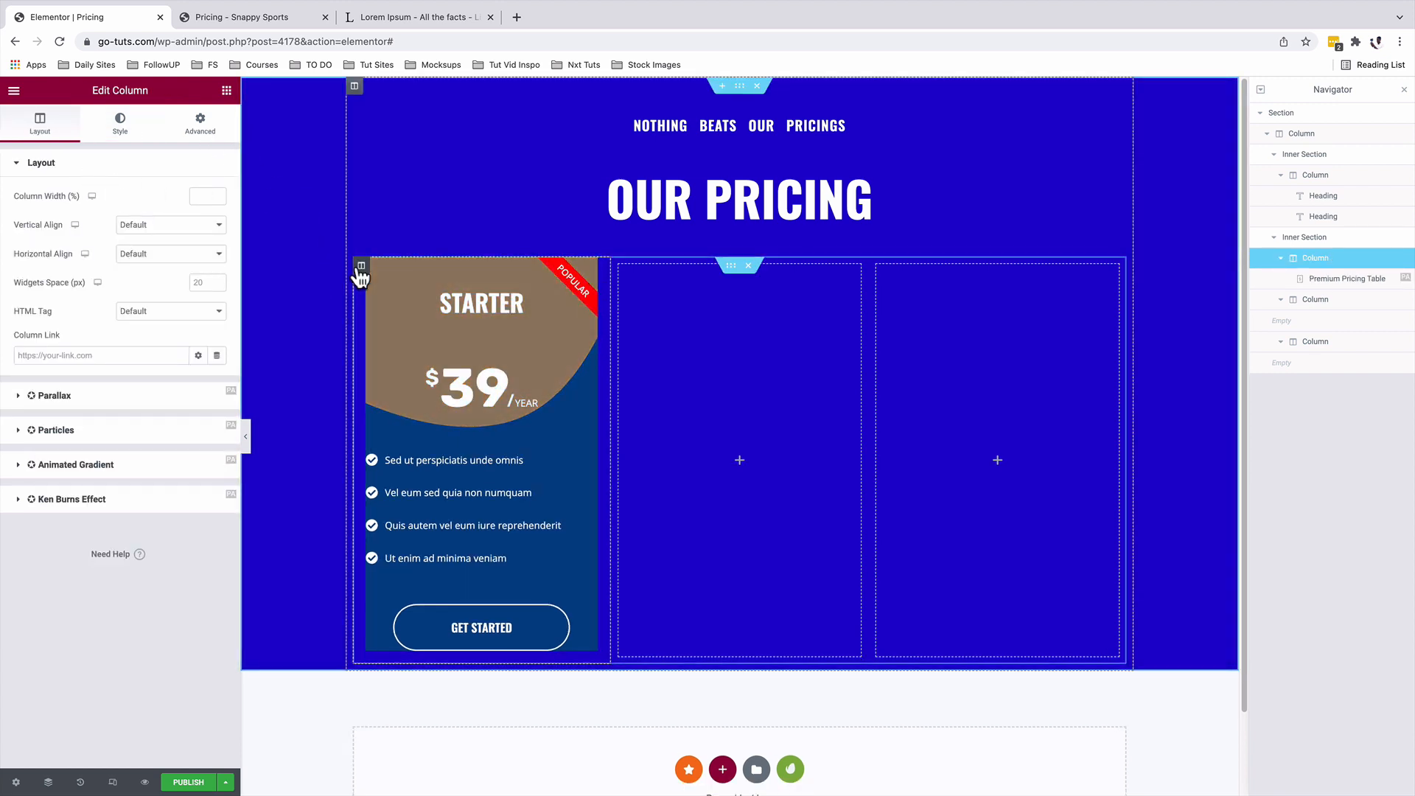
Step: Unlink the padding values of the column holding the Starter pricing table, with all sides at 0
click(198, 127)
click(205, 268)
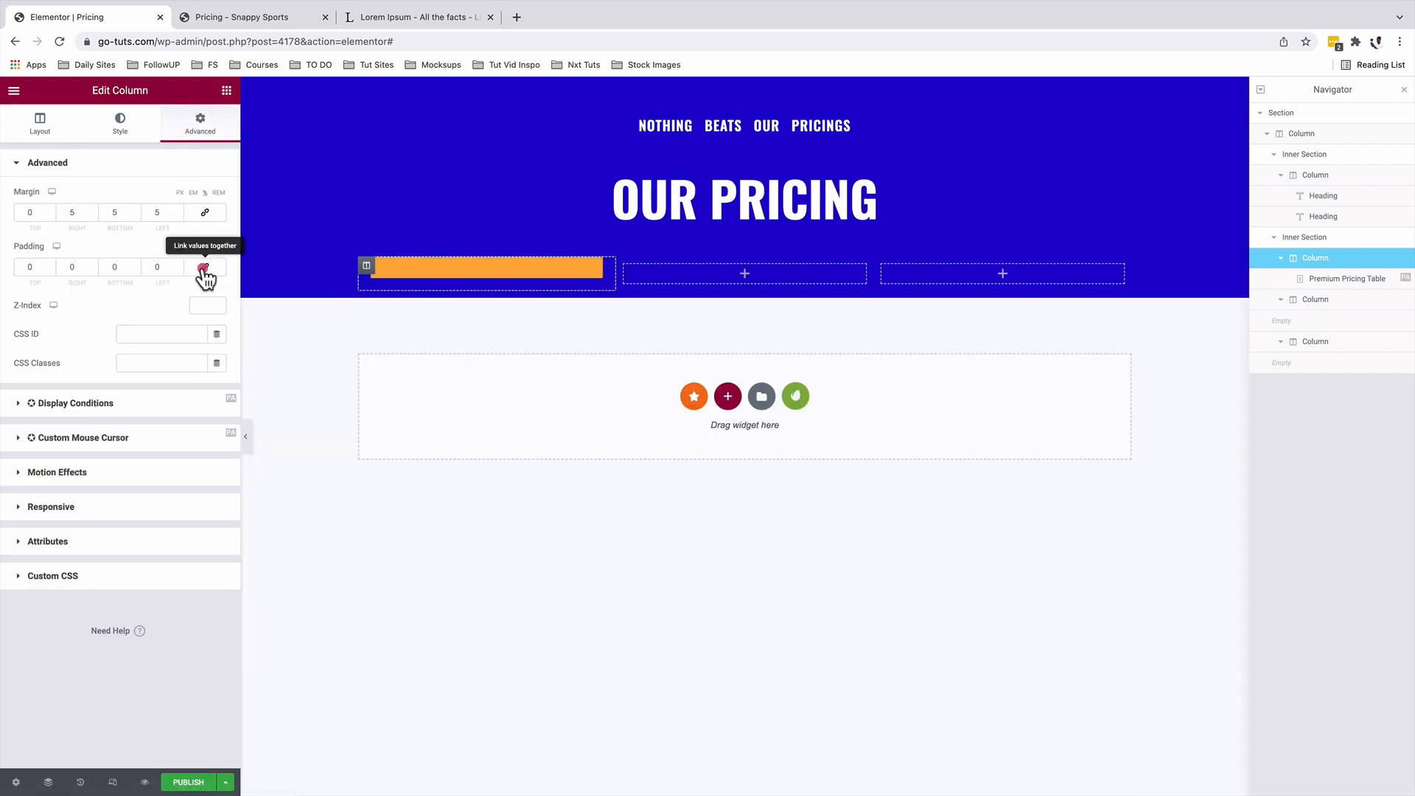
Step: Link the padding values of the Starter card's column and set the padding to 0 px on all sides
click(220, 277)
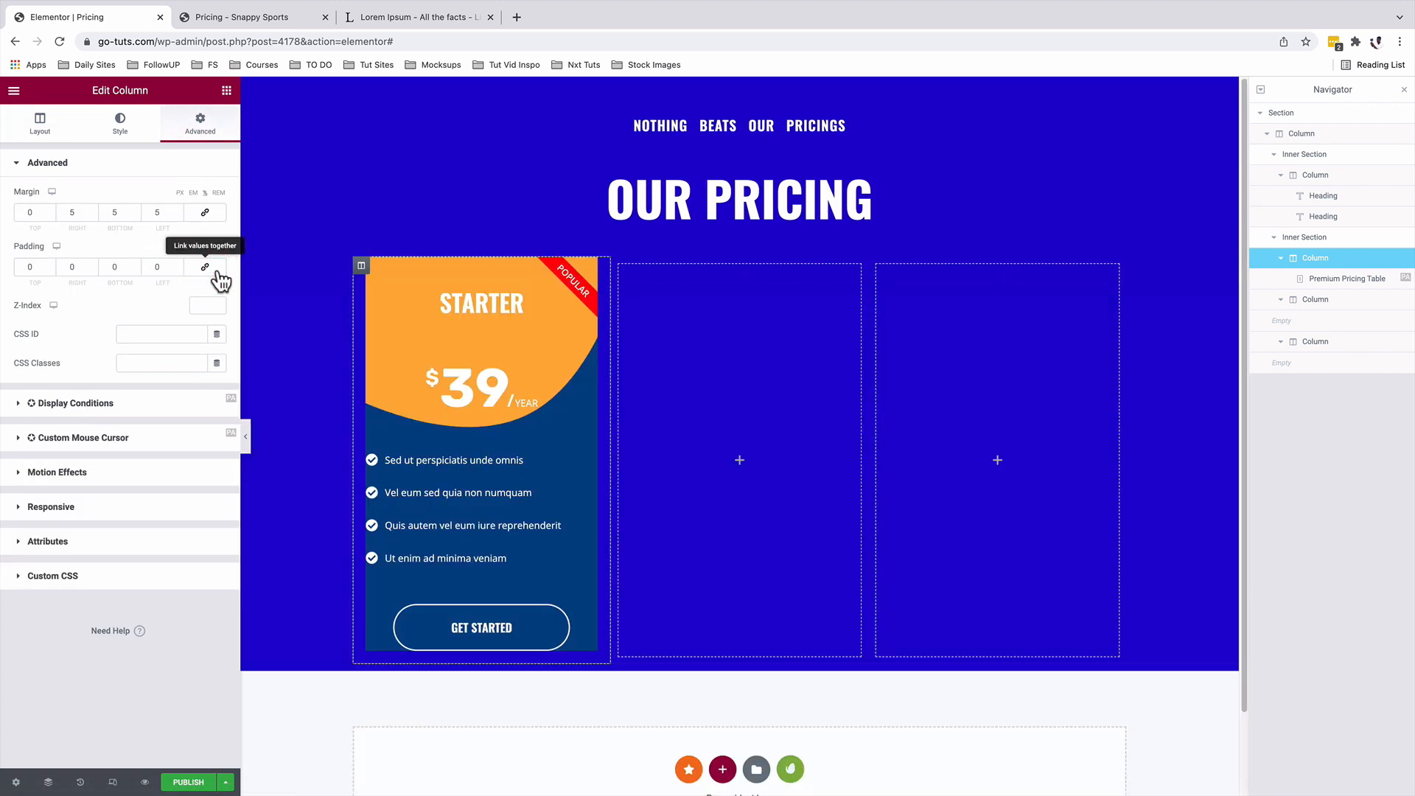
click(205, 271)
drag(37, 267, 16, 267)
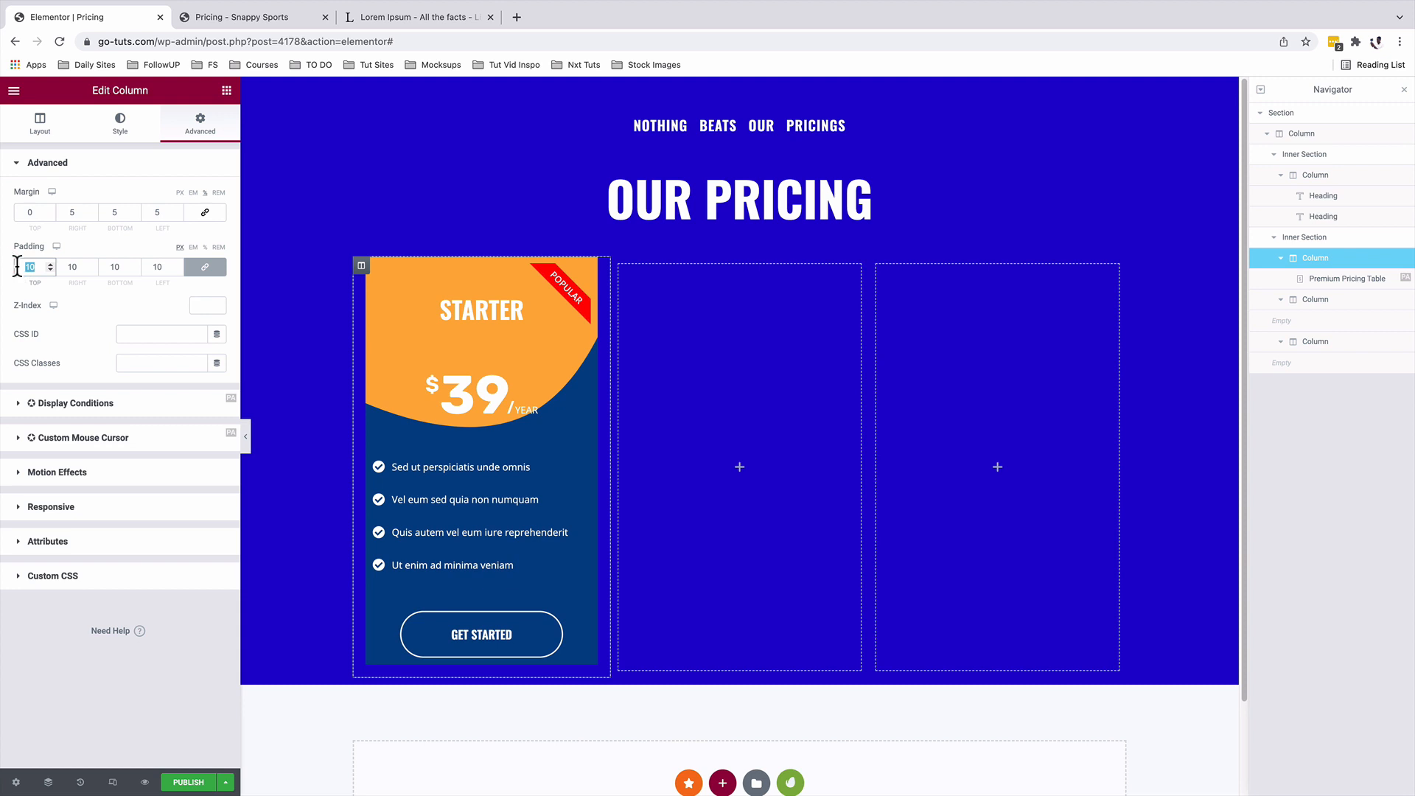
text(0)
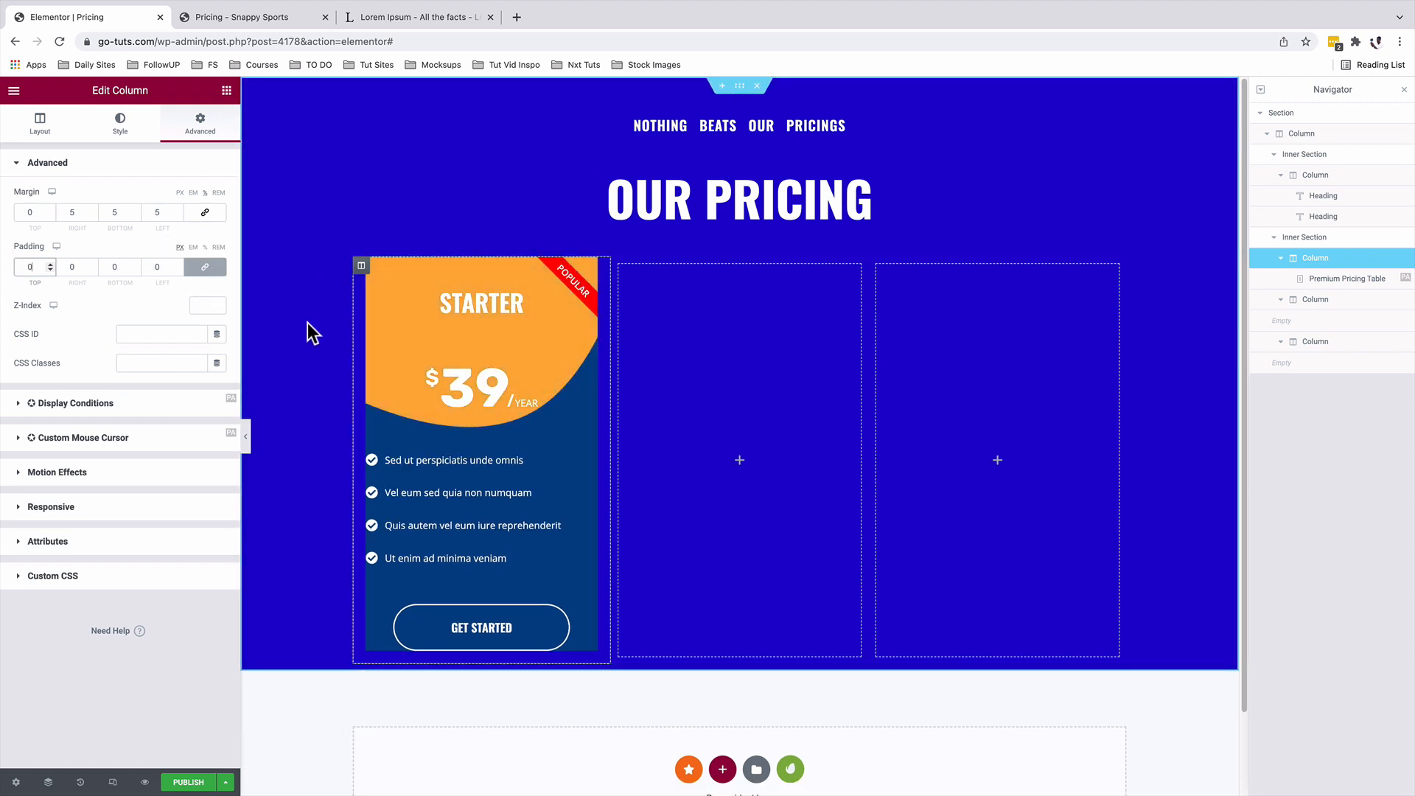
Step: In the Starter pricing table's Features style, set the container's left margin to 30 px and right margin to 40 px
click(586, 279)
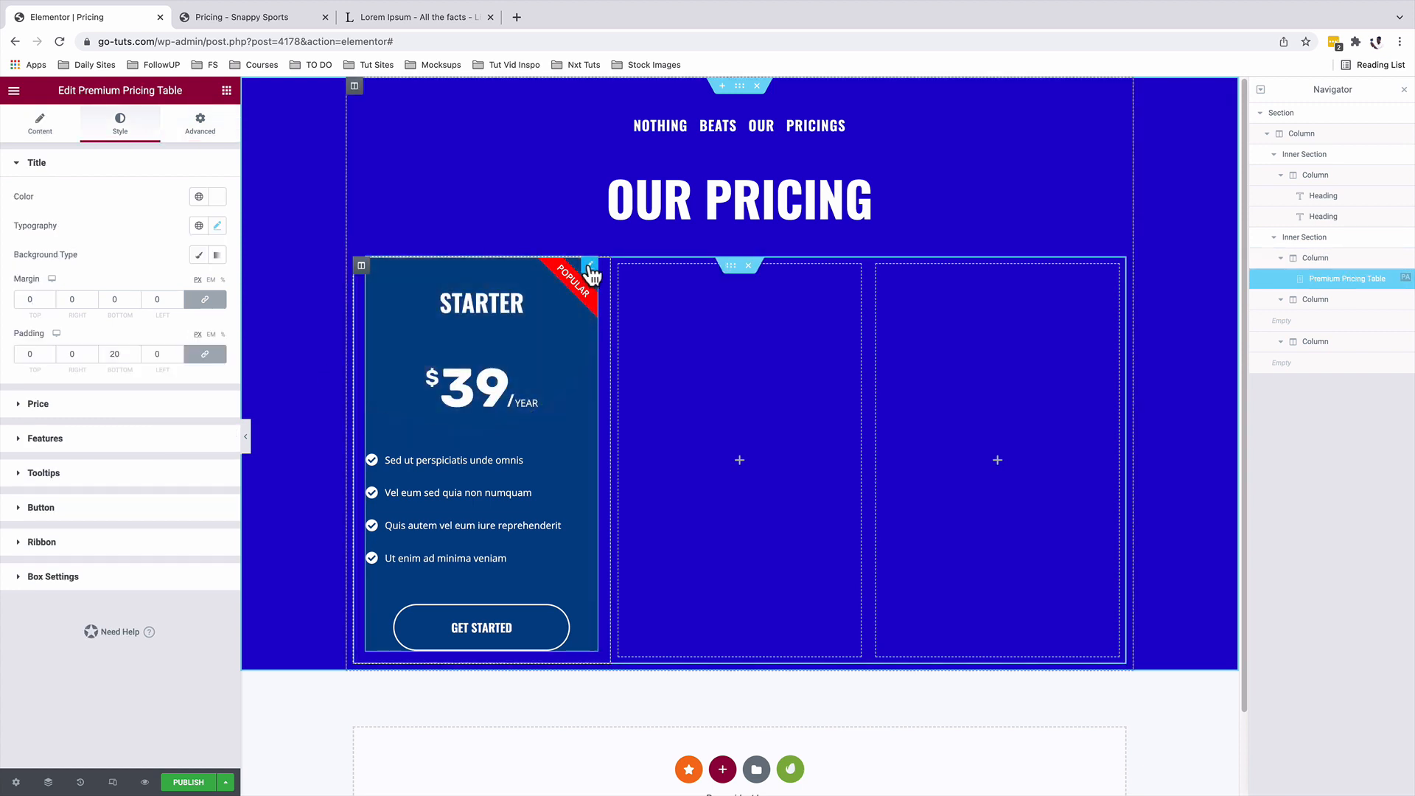
click(65, 439)
scroll(104, 448, down, 3)
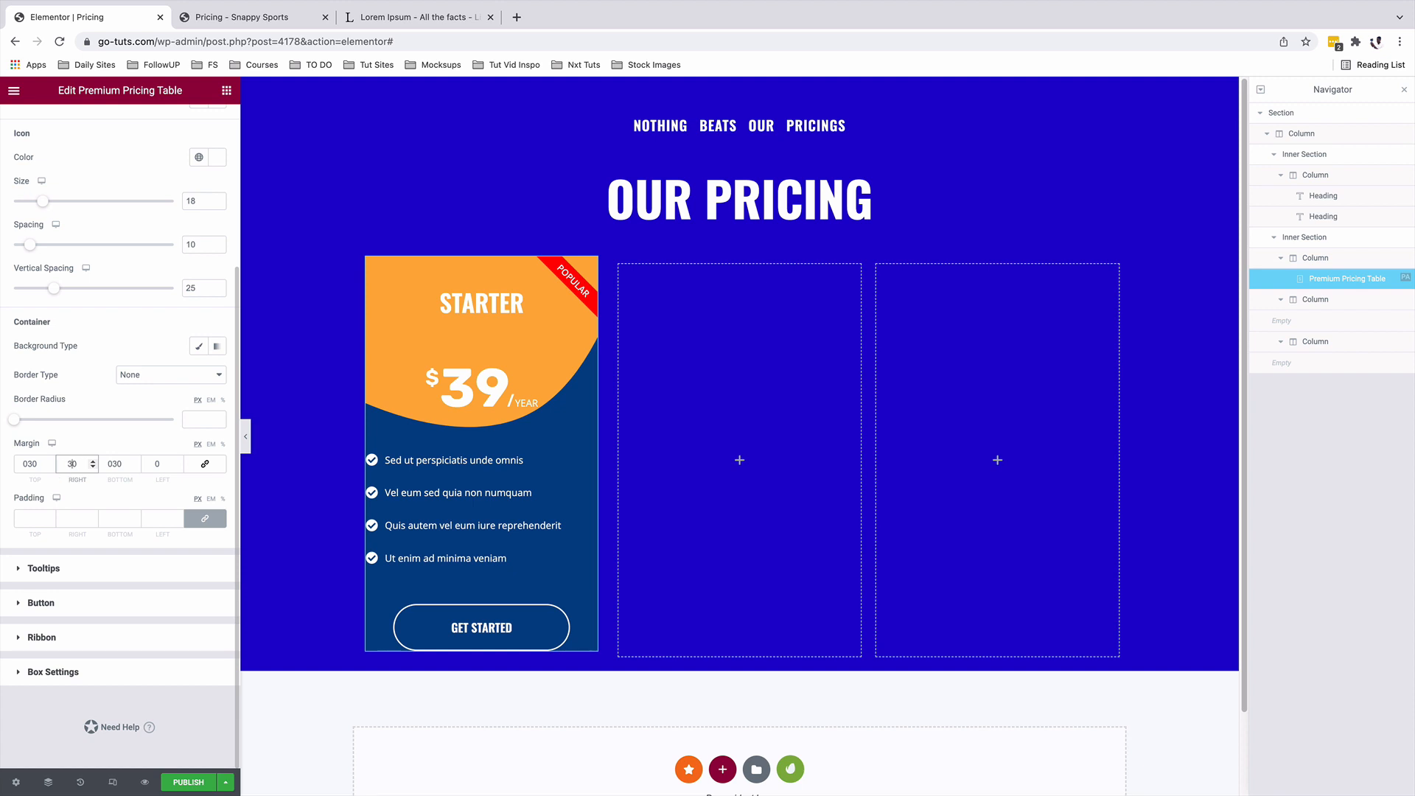
click(156, 464)
text(30)
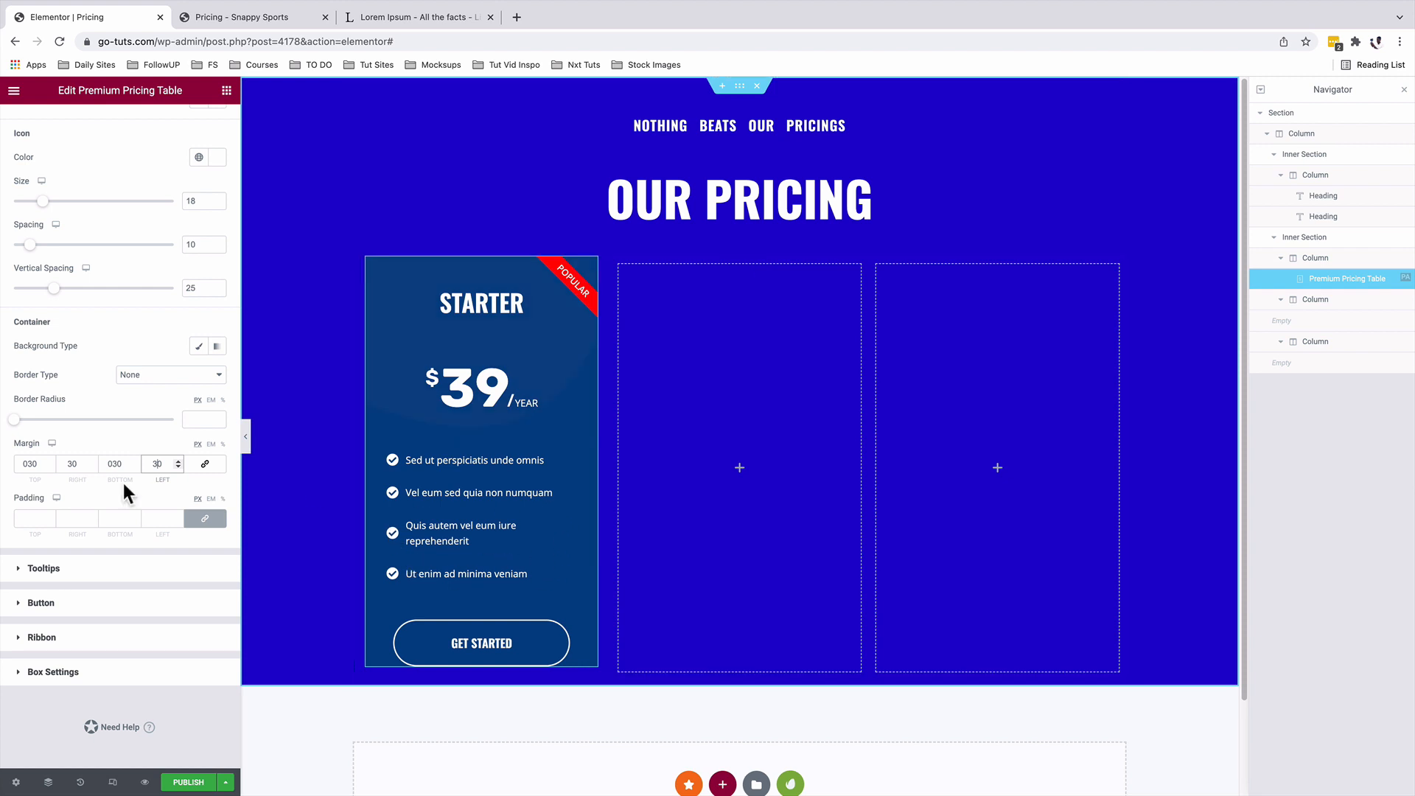
click(74, 464)
drag(75, 464, 63, 464)
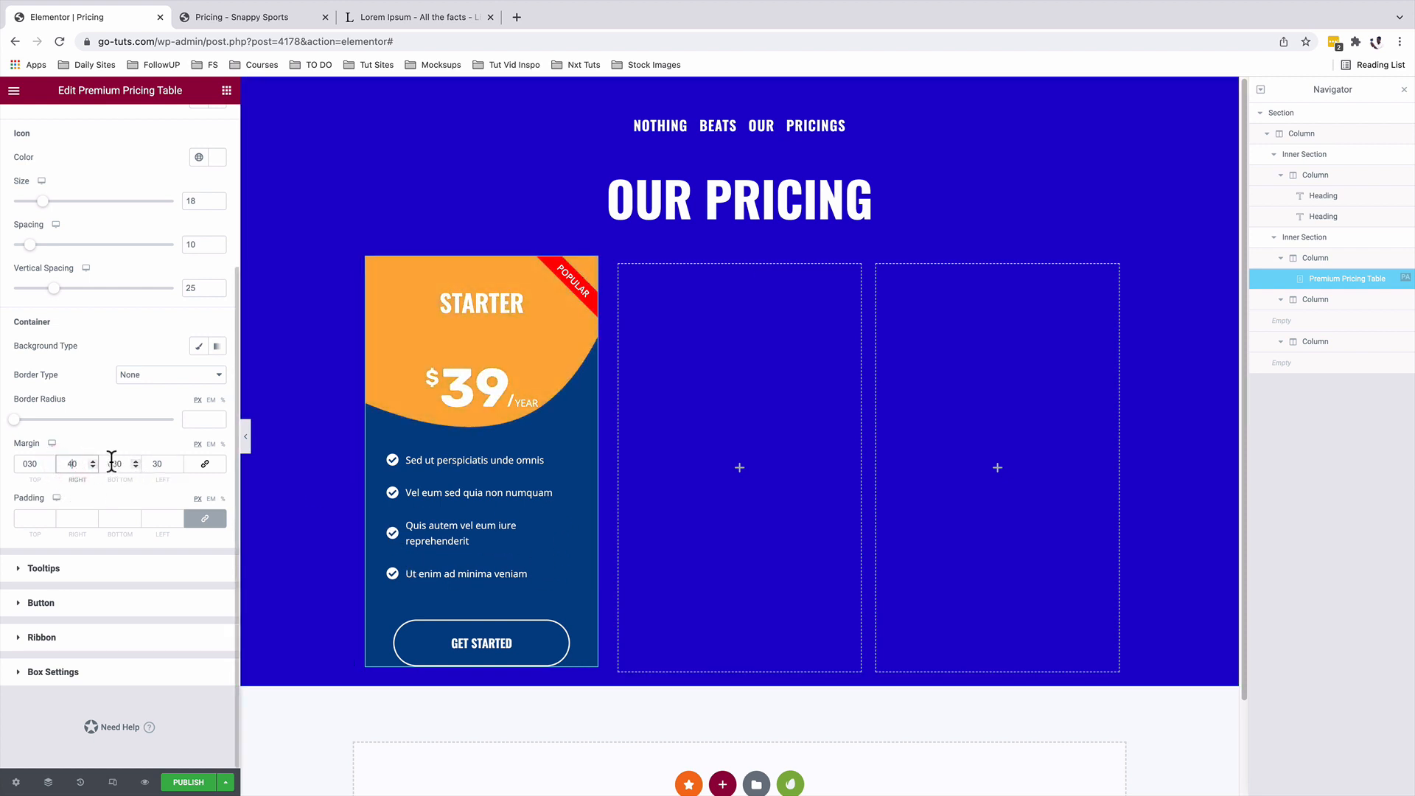
Step: Set the Starter table button's hover margin to 0 px at top and bottom and 40 px at left and right
click(44, 604)
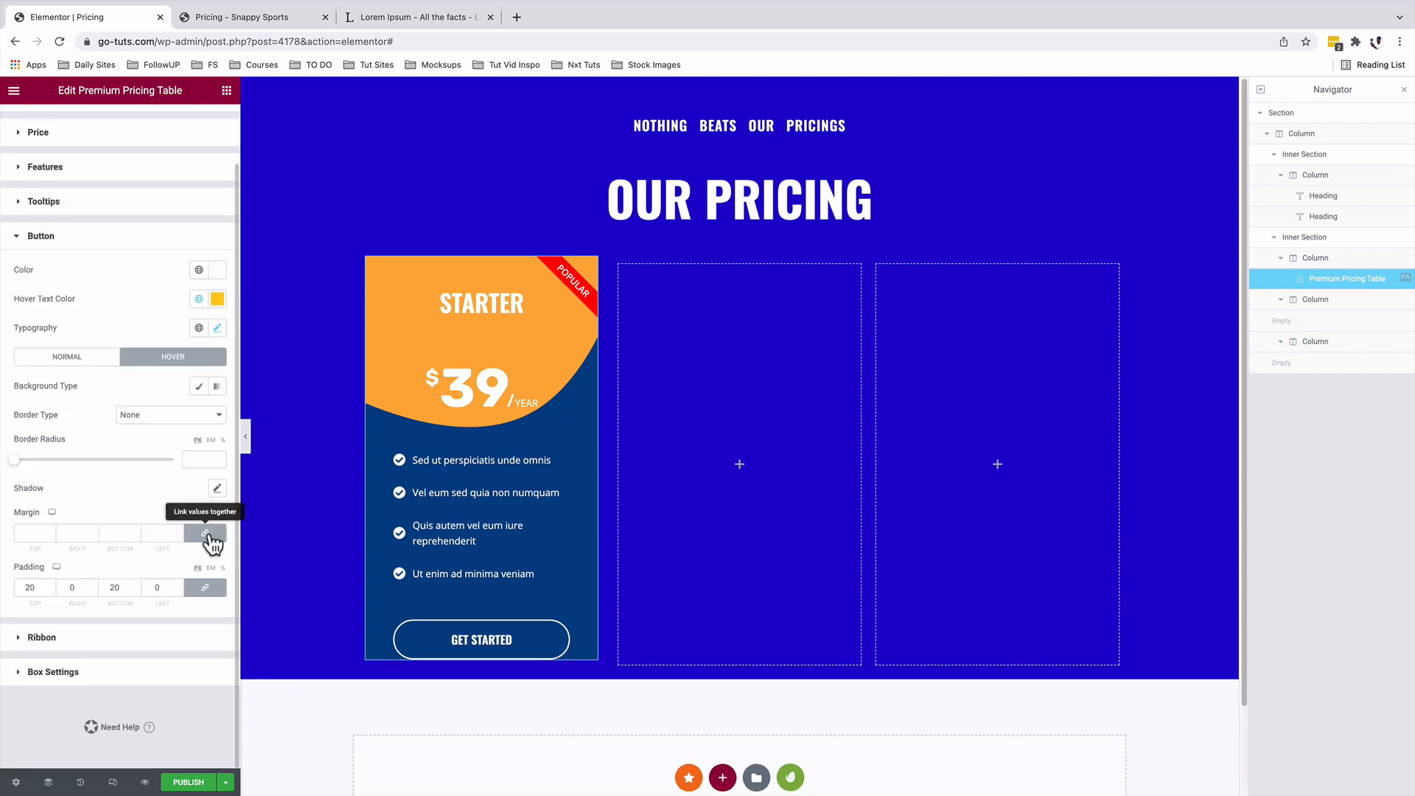
click(209, 534)
click(209, 535)
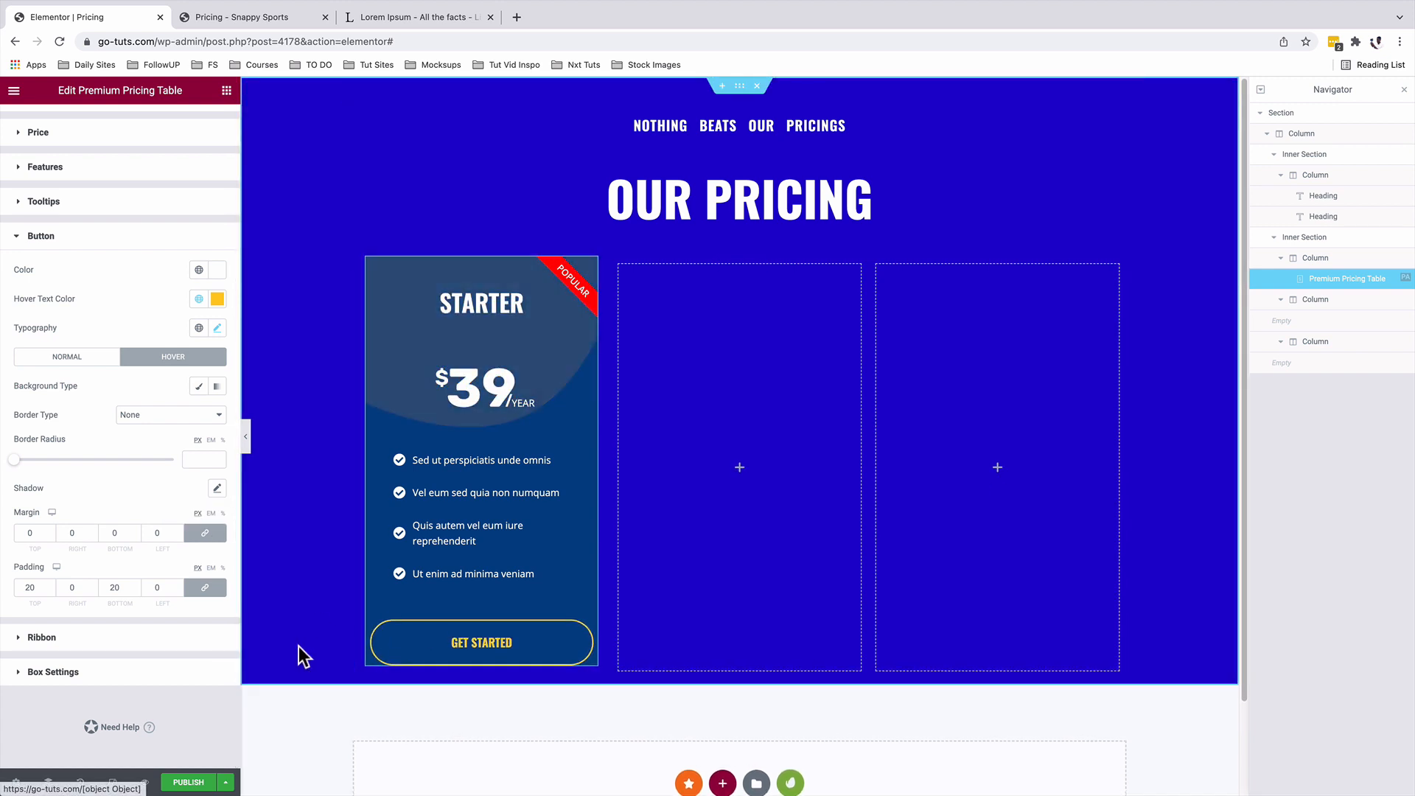
click(168, 360)
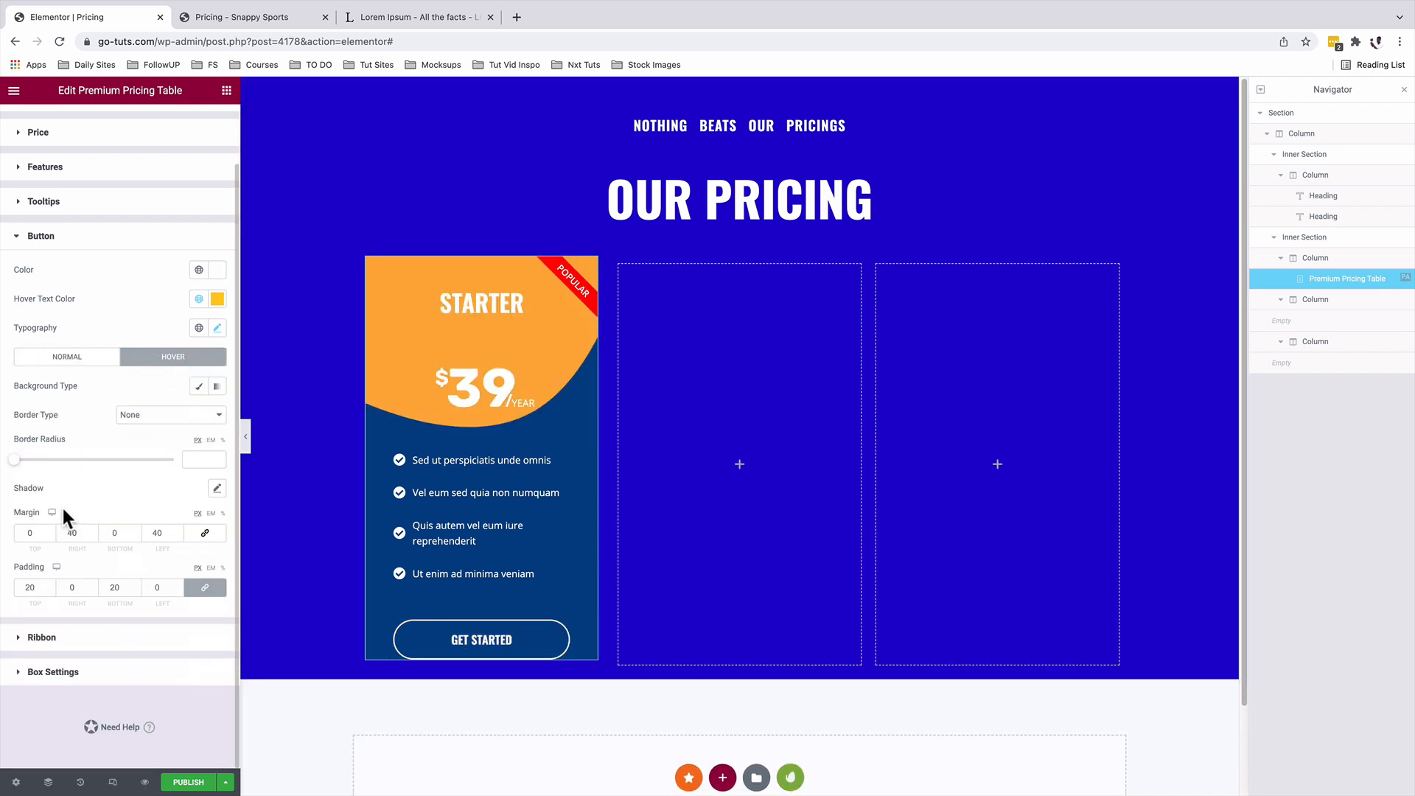
double_click(156, 533)
double_click(161, 535)
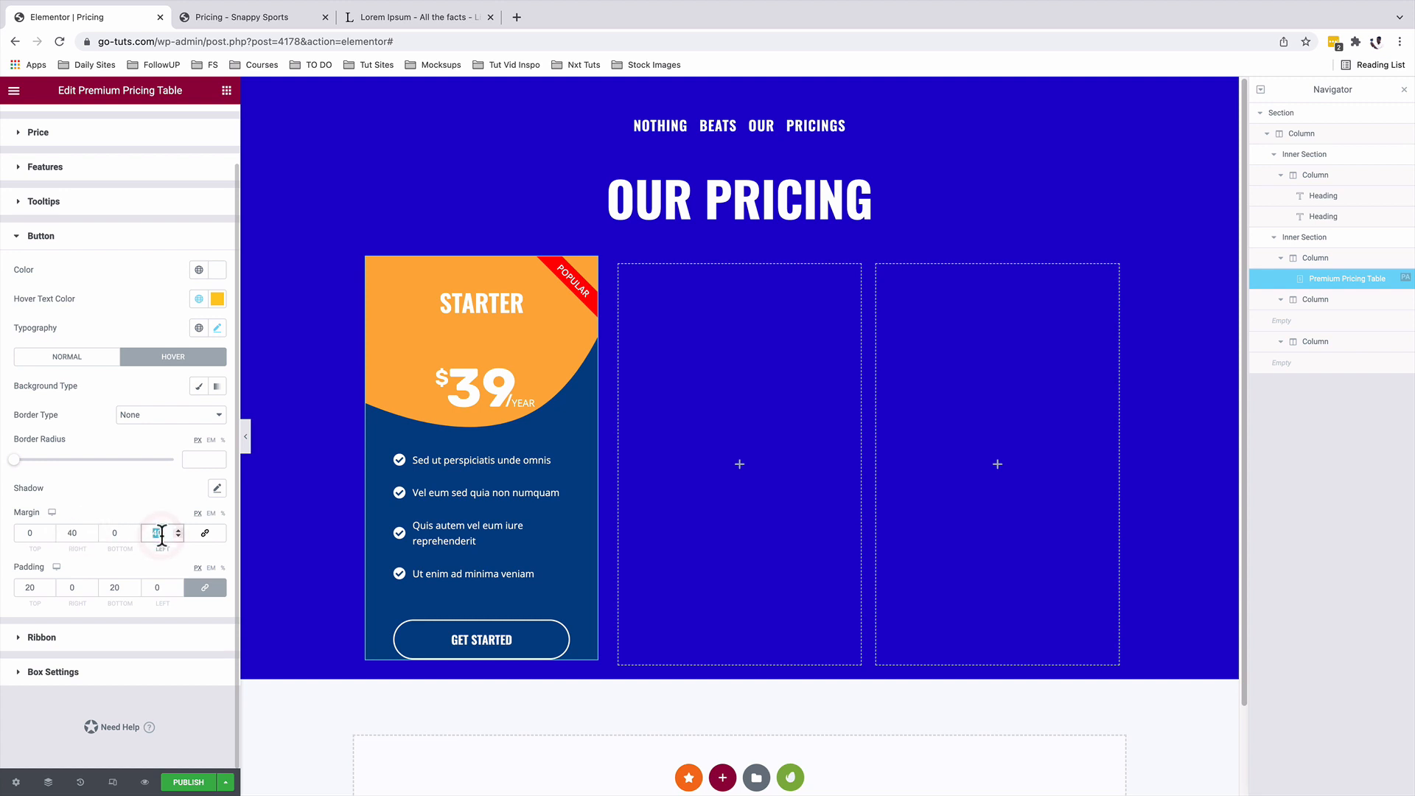
click(39, 588)
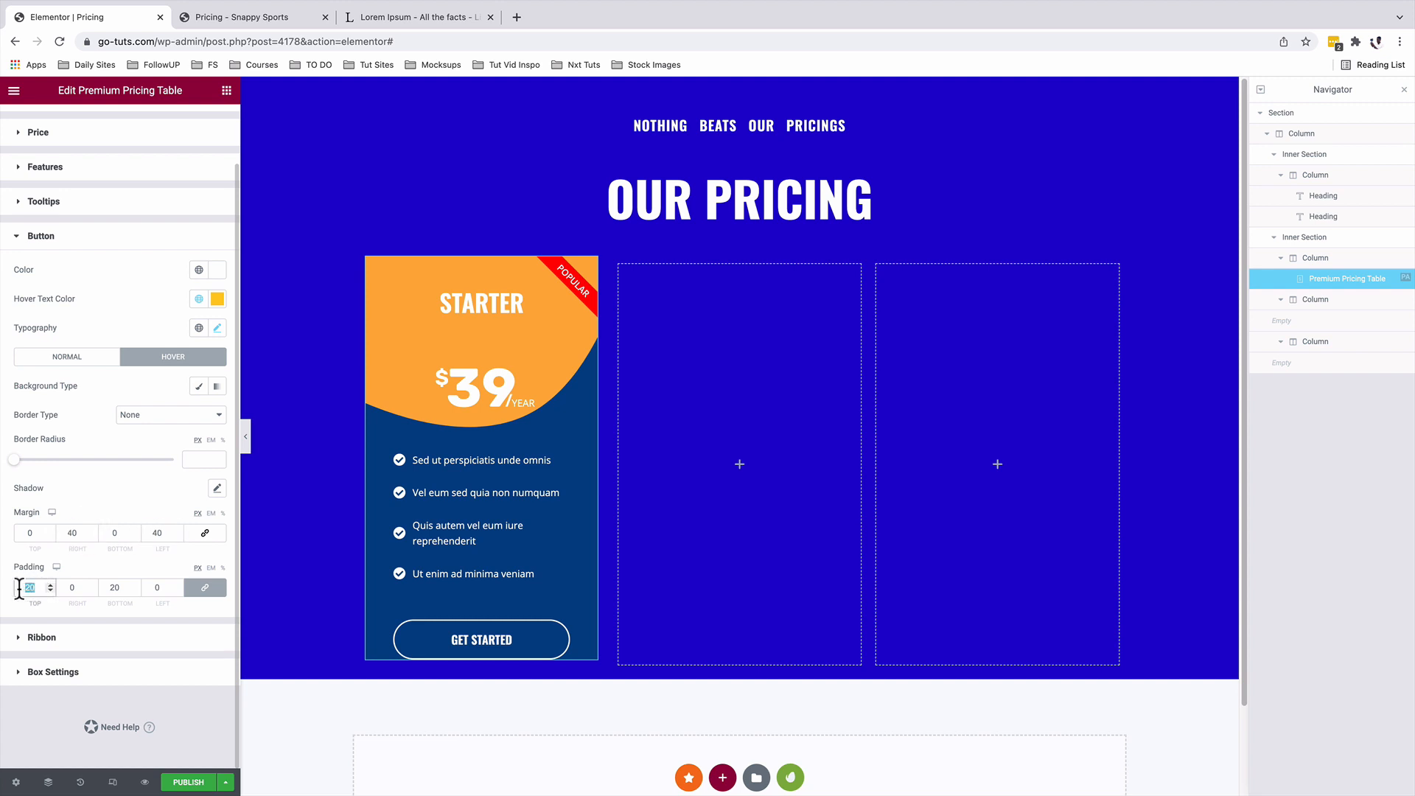
double_click(110, 588)
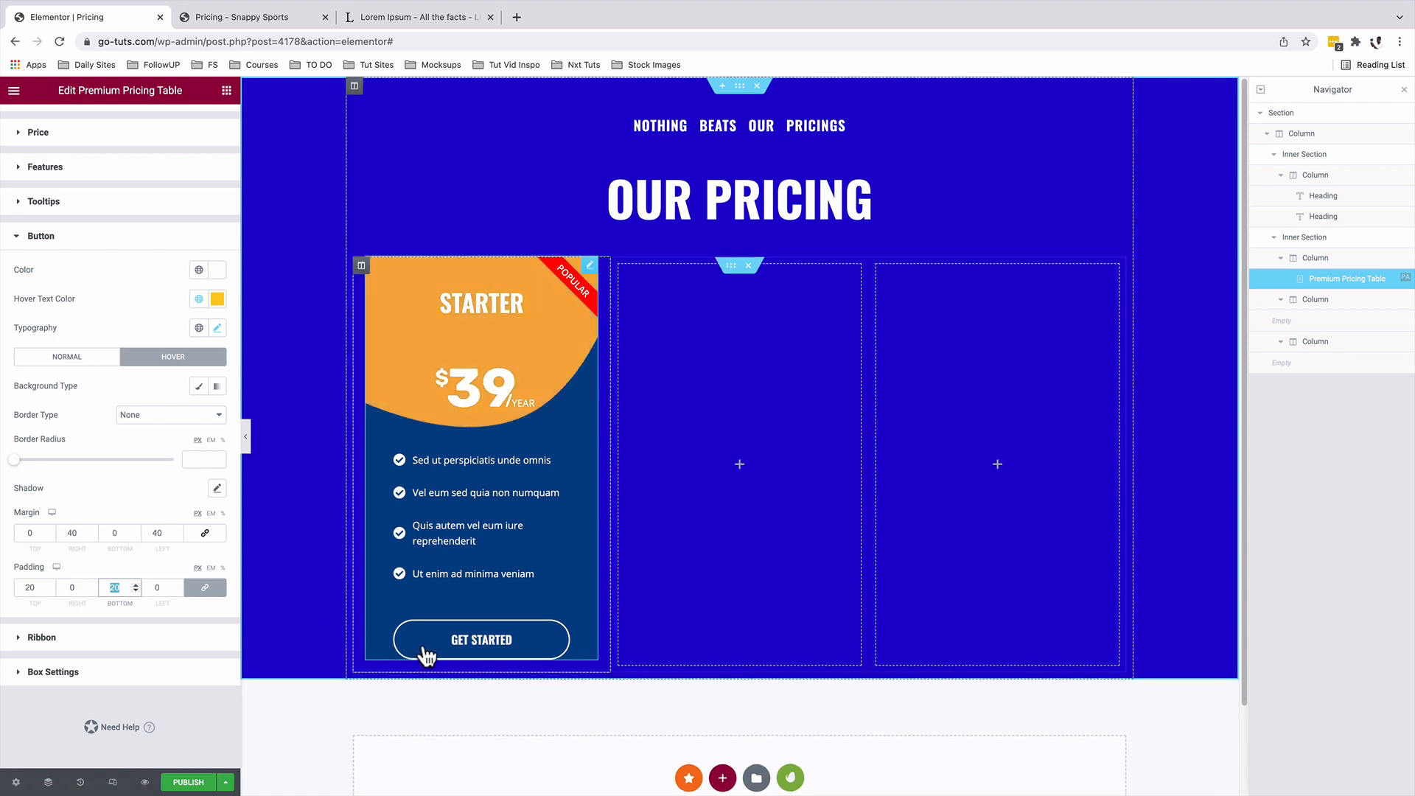
Step: In the Starter table's Box Settings, set the normal state's bottom padding to 40 px
click(64, 673)
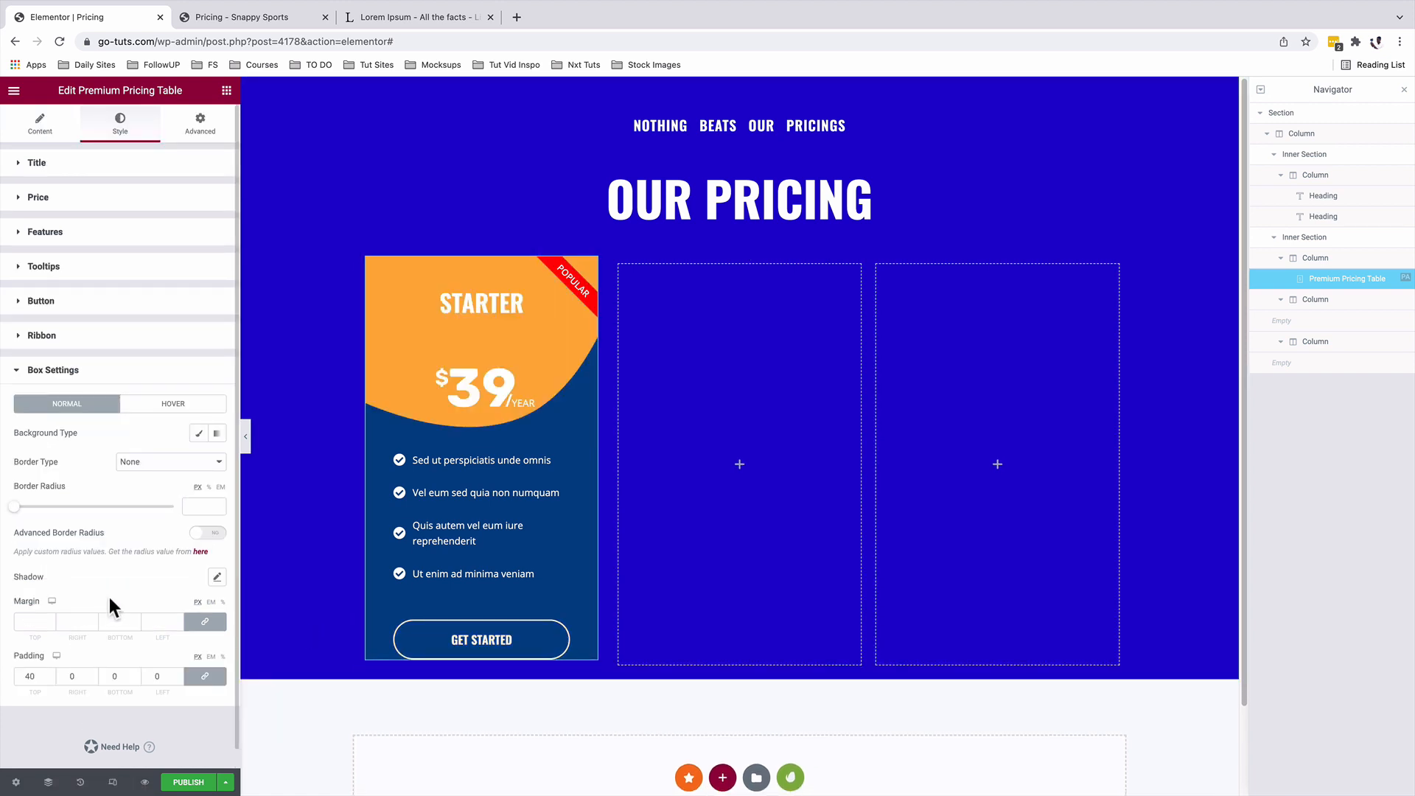
scroll(109, 597, down, 1)
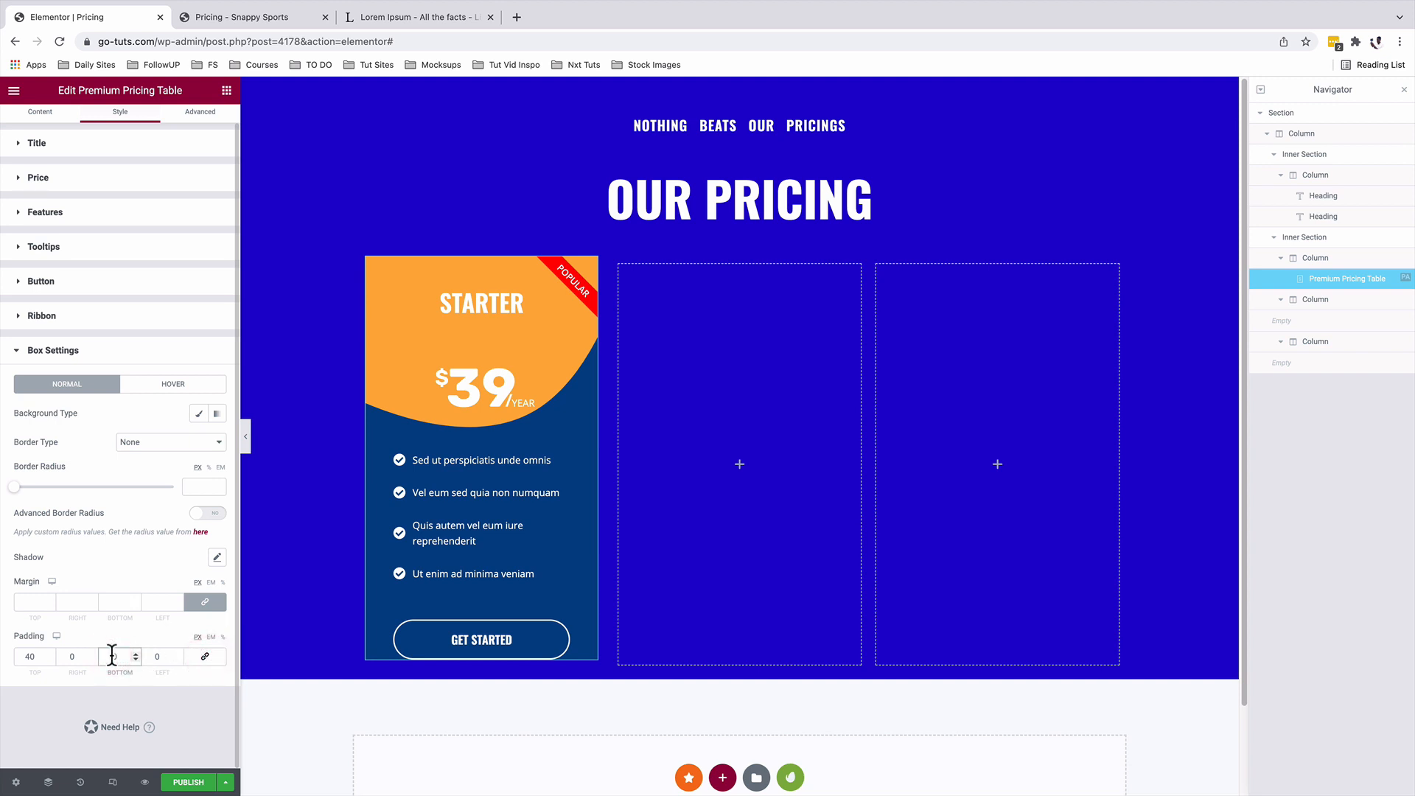
text(40)
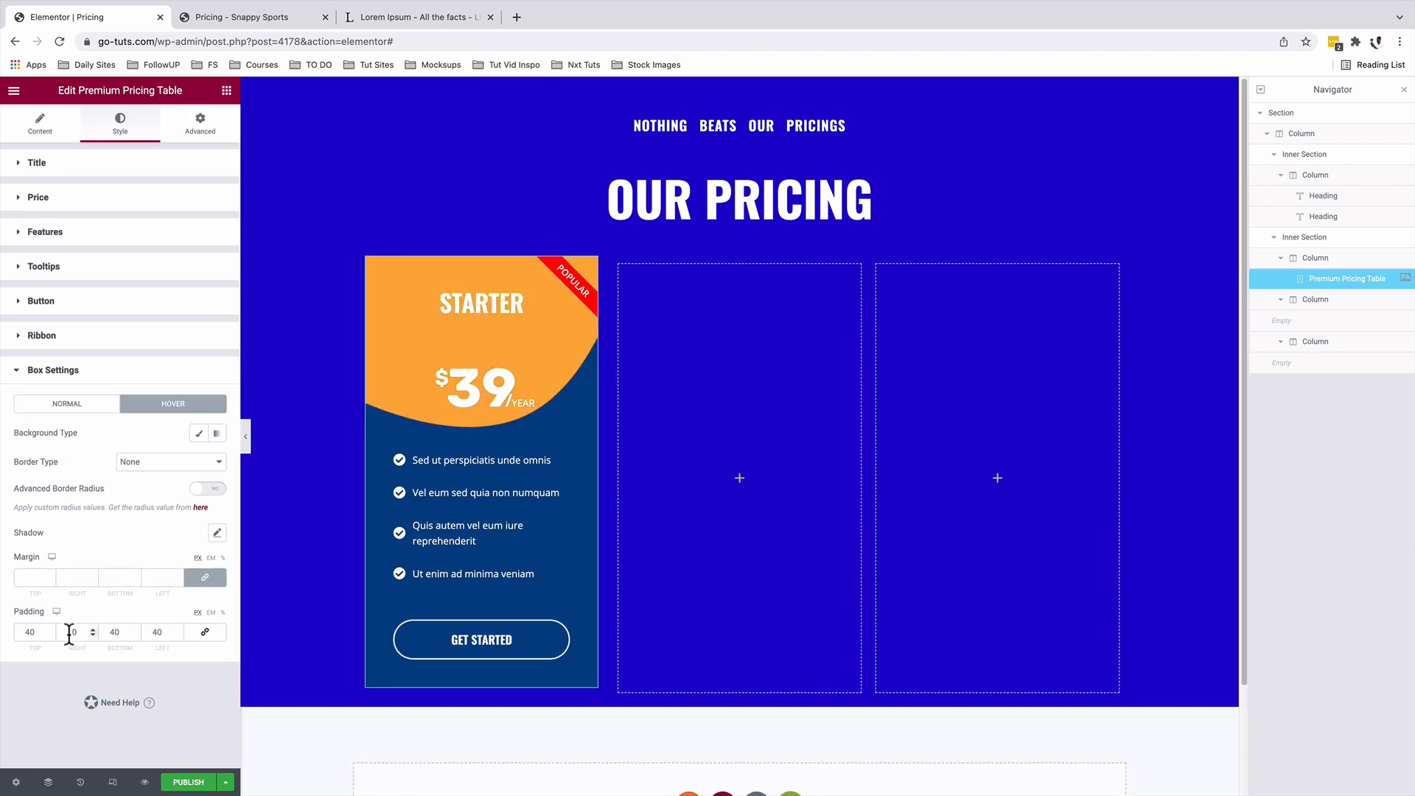
Step: Set the right and left padding of the box's hover state to 0 px
click(68, 633)
drag(152, 633, 169, 634)
text(0)
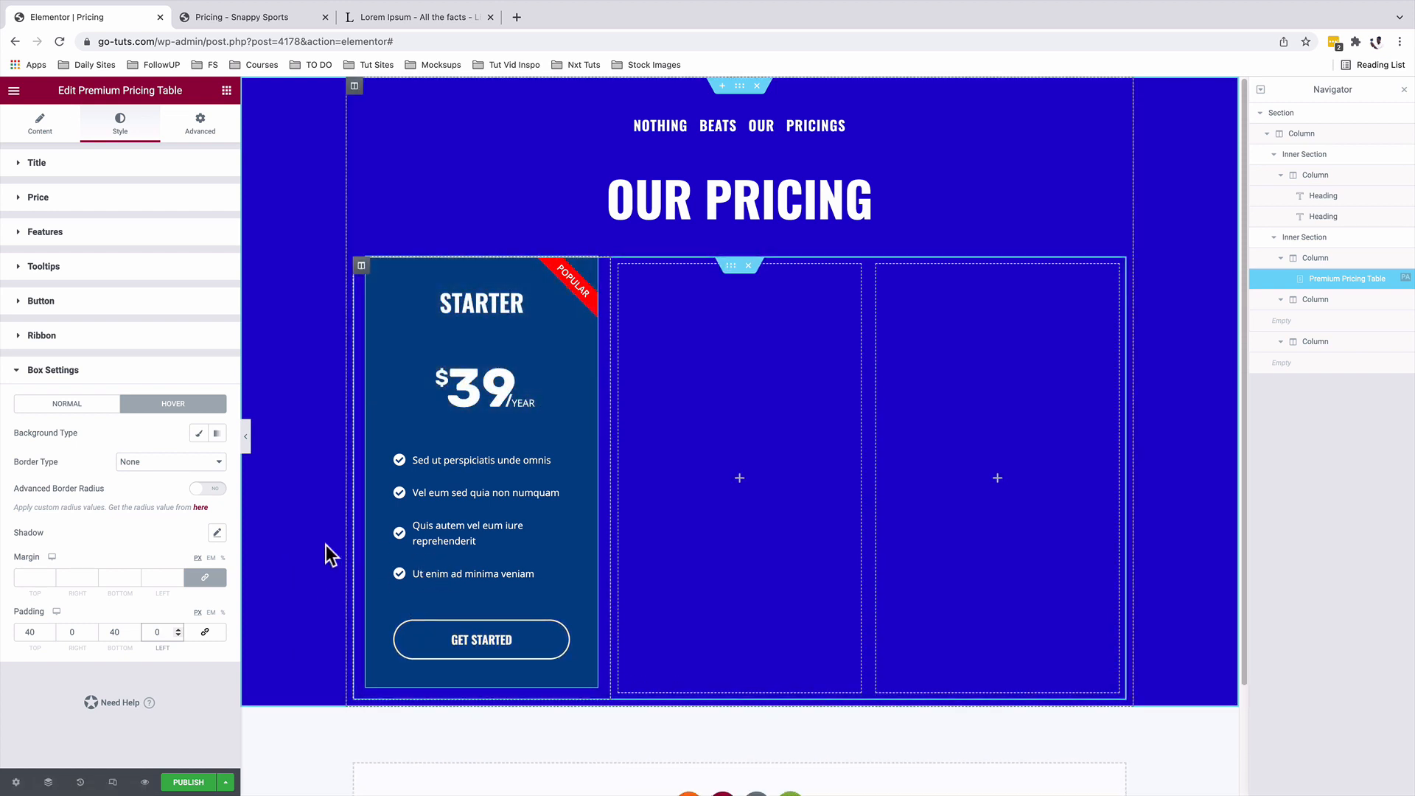
Step: Save the Pricing page as a draft, check its preview in the browser, and return to the Elementor editor
click(226, 782)
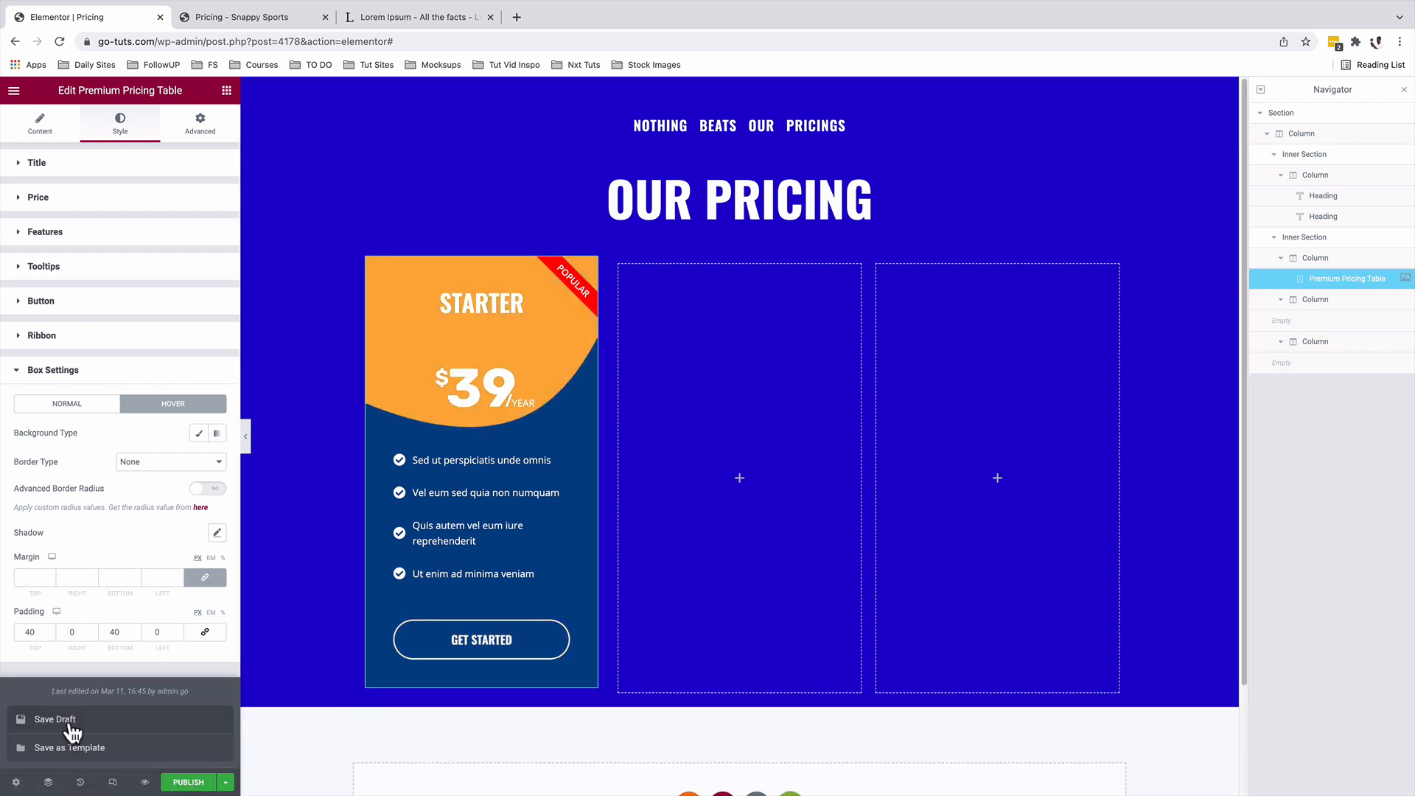
click(71, 726)
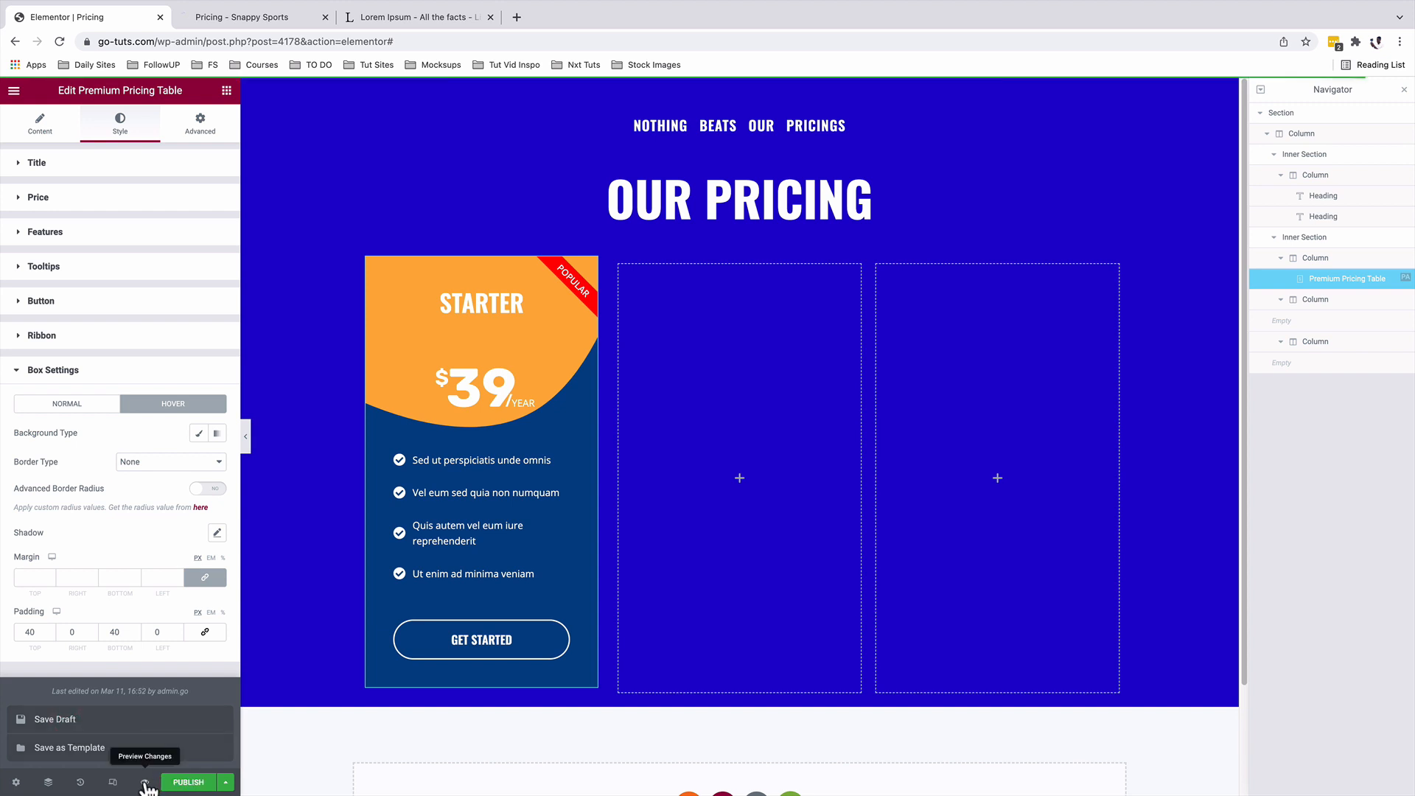
click(228, 18)
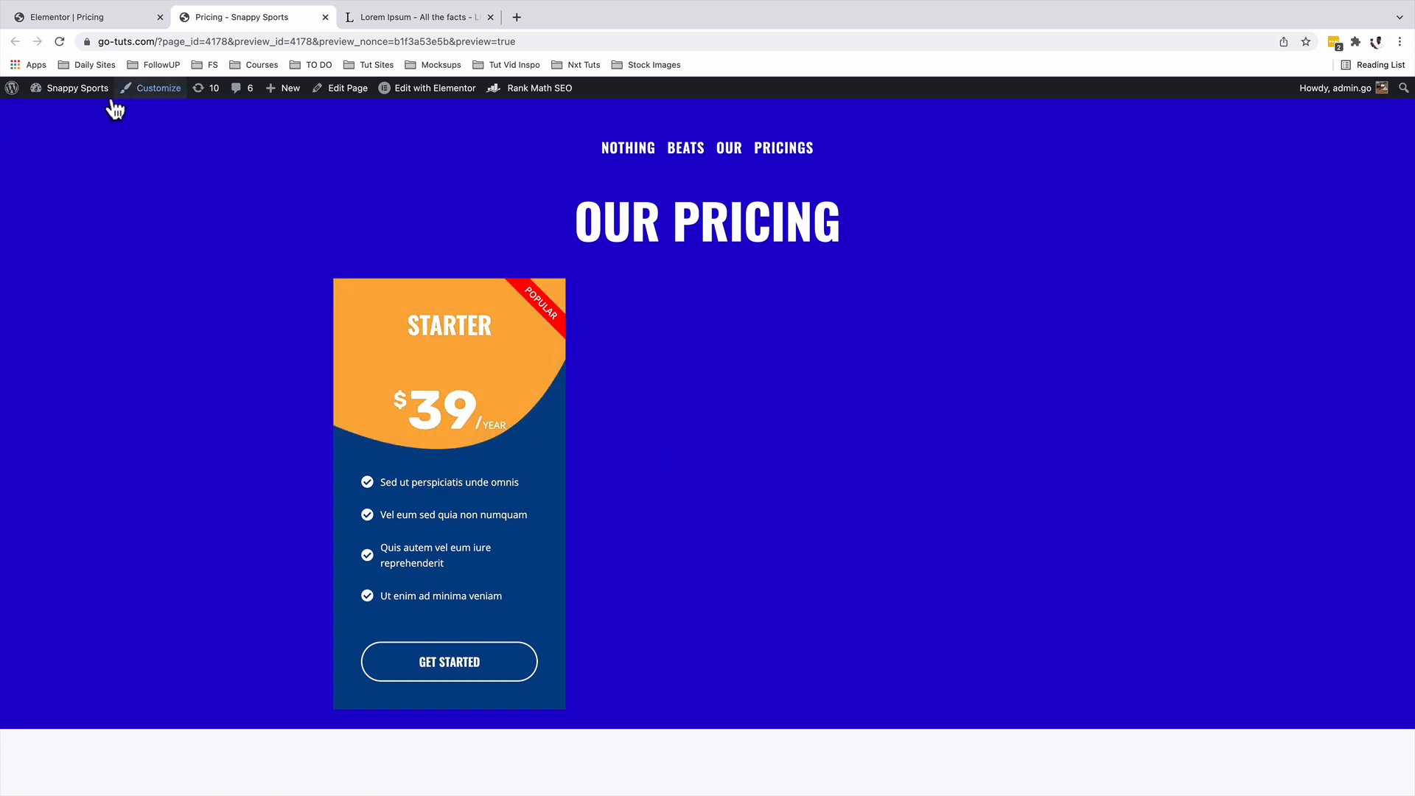
click(95, 20)
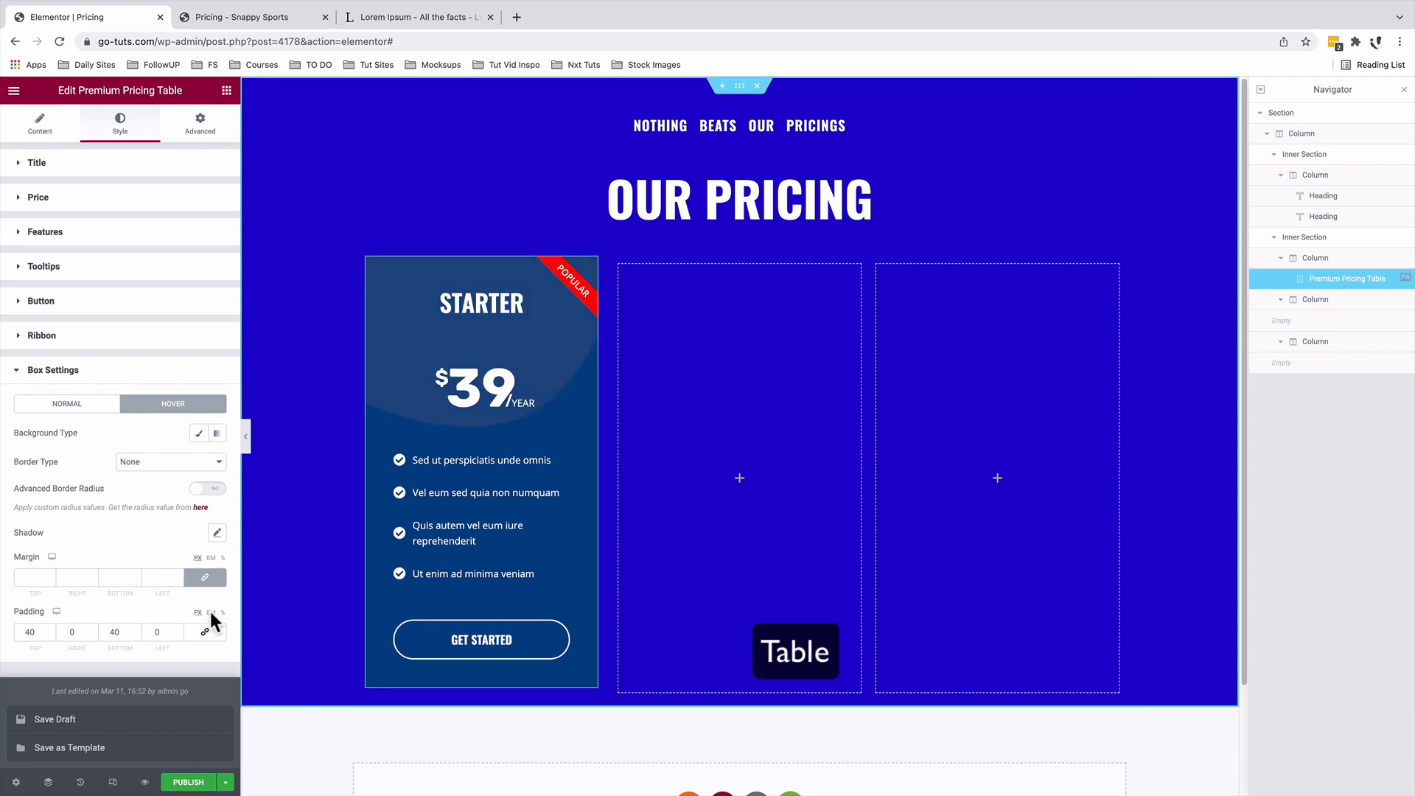
Step: In the tablet view, set the Starter column's background image X position to -359 px and Y position to 318 px
click(113, 783)
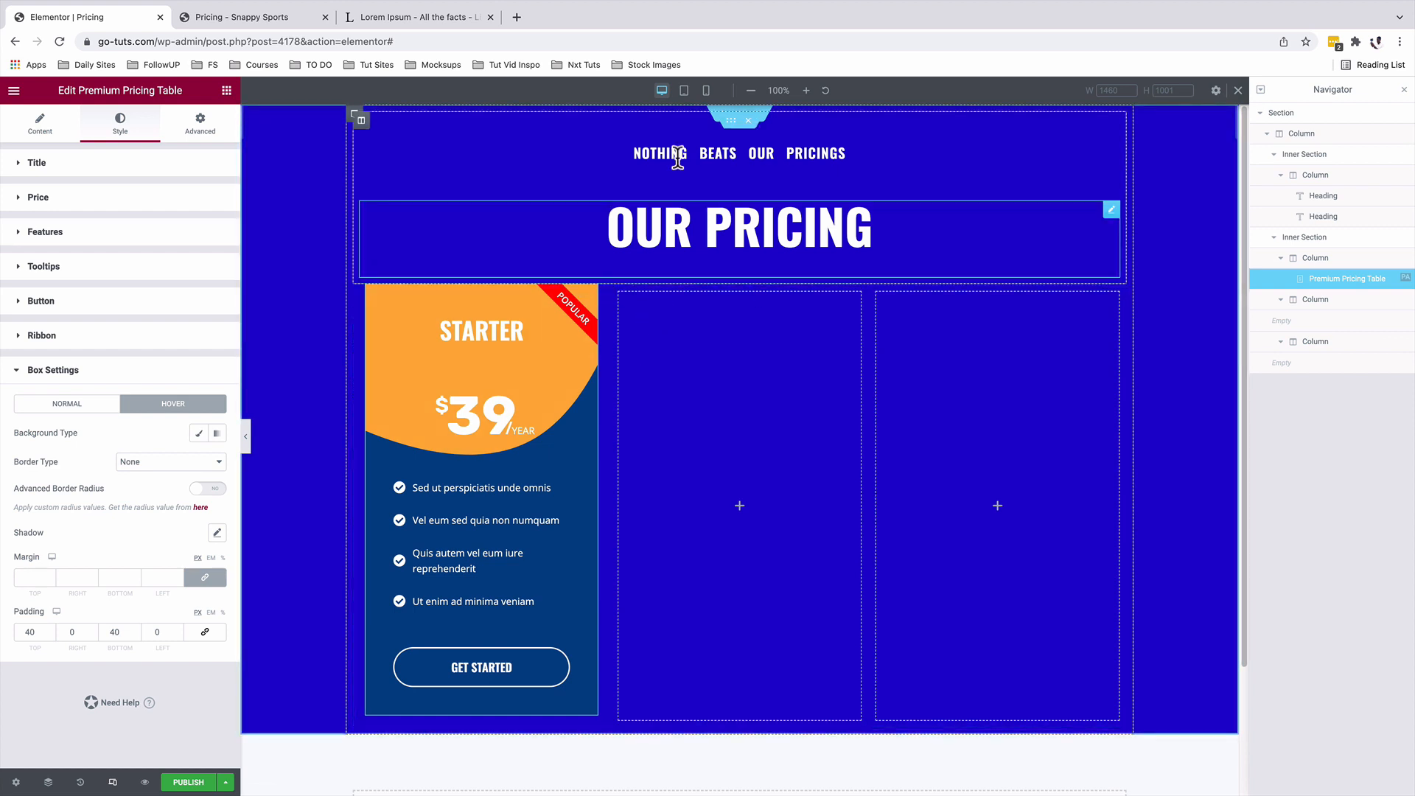
click(683, 94)
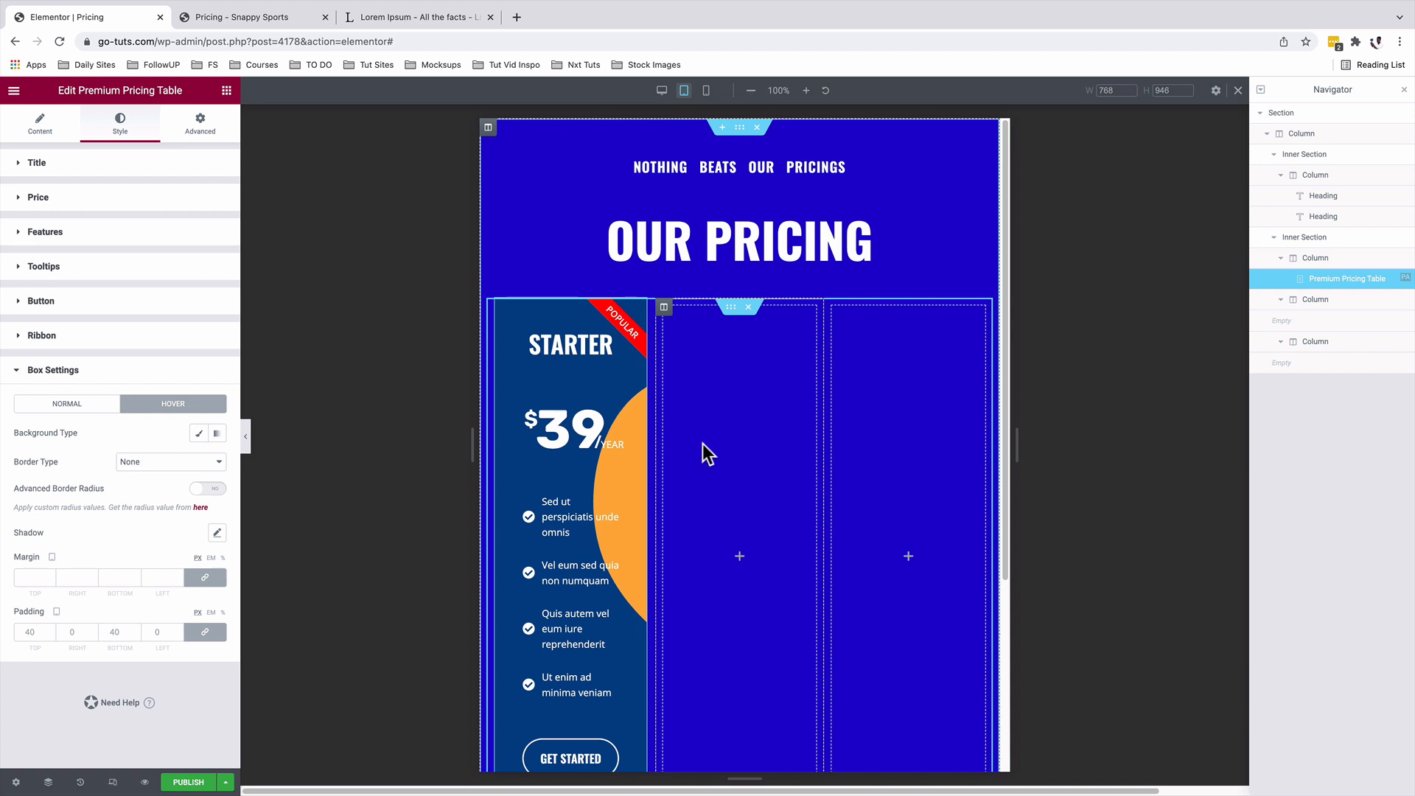
click(495, 307)
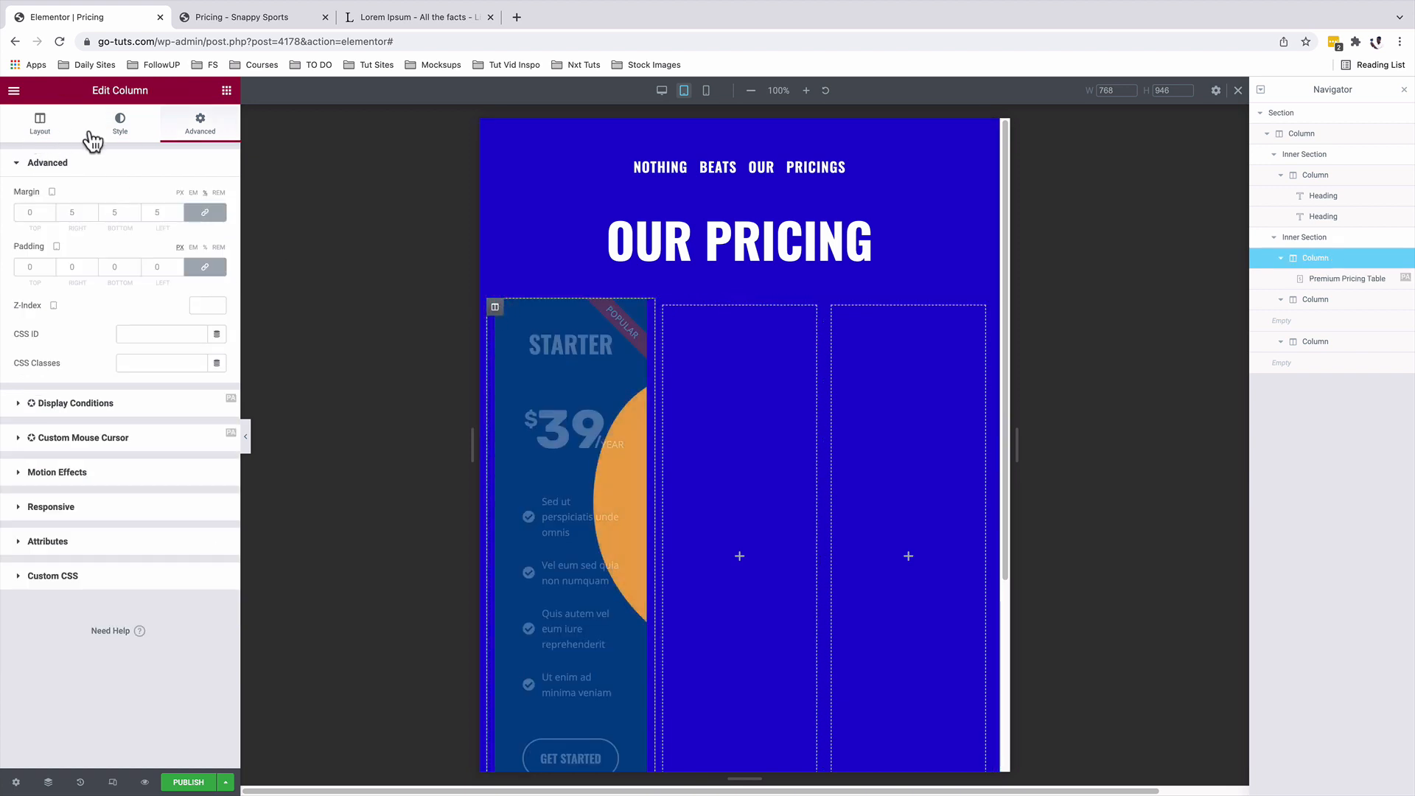
click(120, 124)
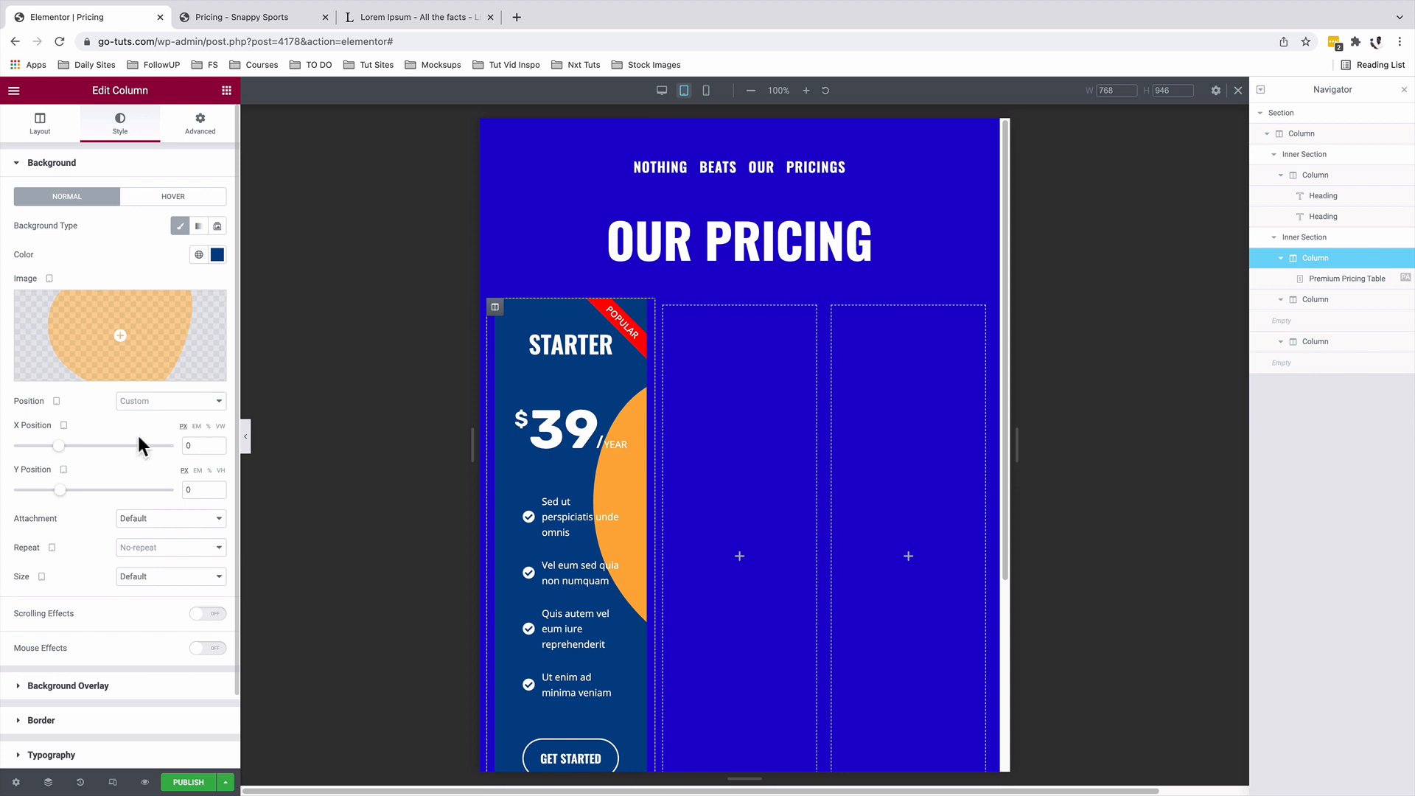
click(188, 446)
text(359)
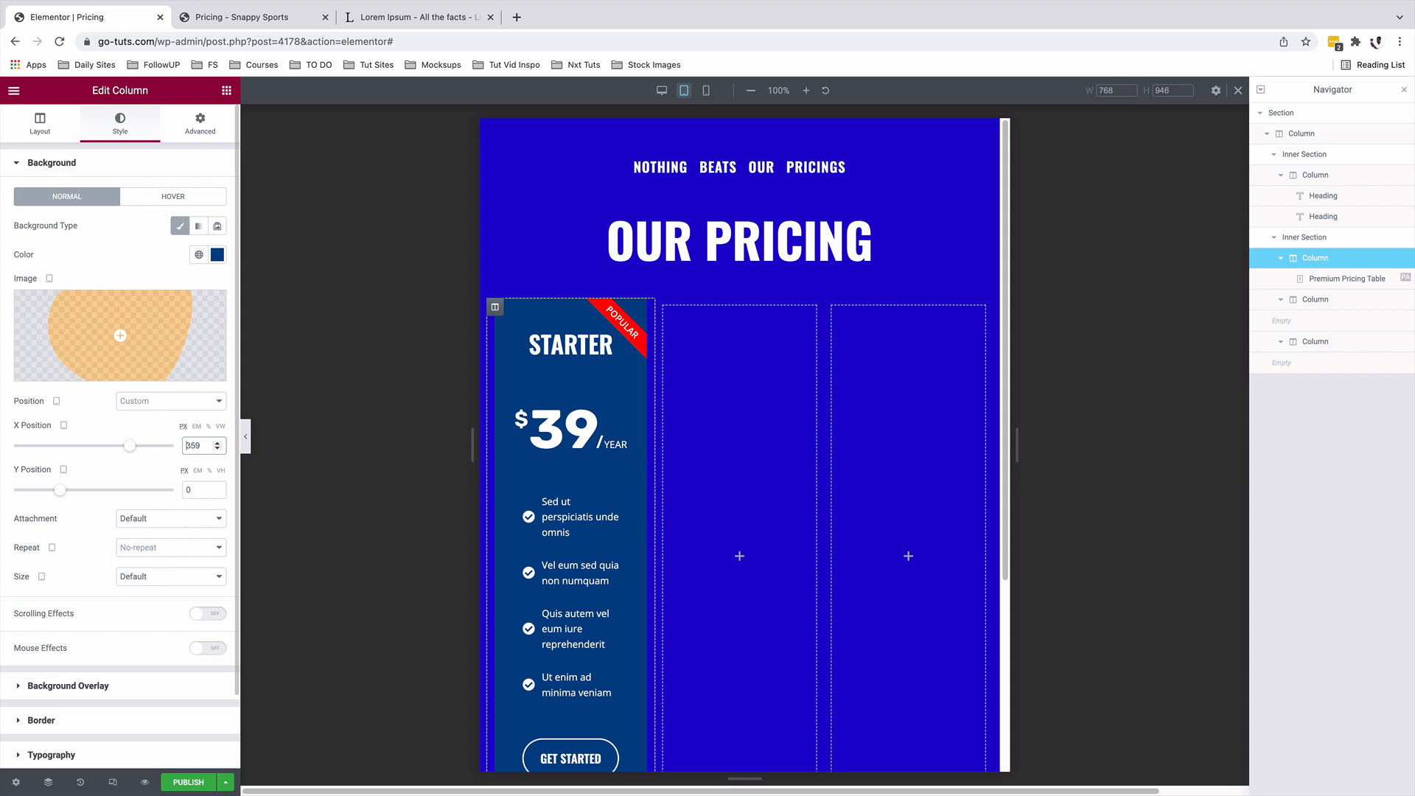
text(-)
drag(196, 489, 178, 491)
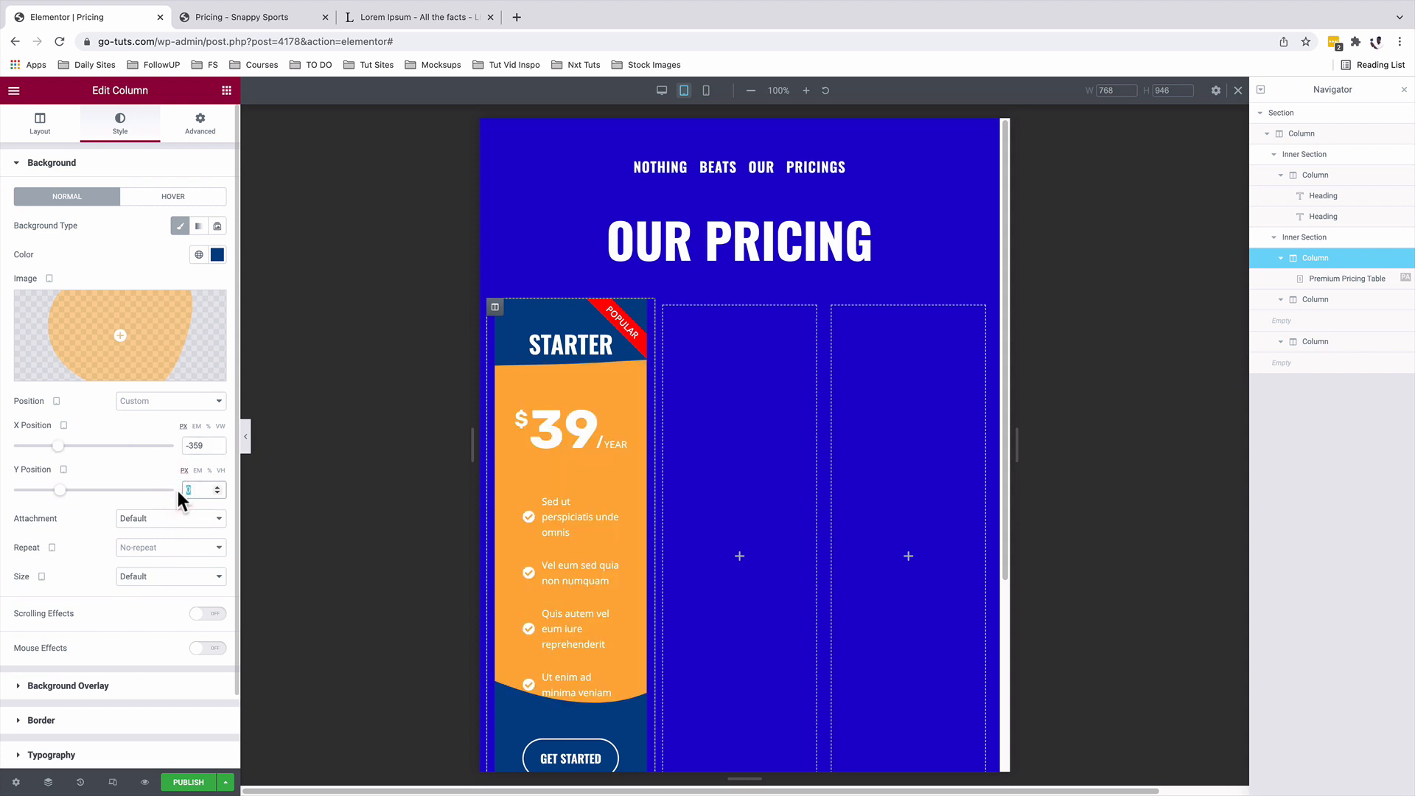
text(318)
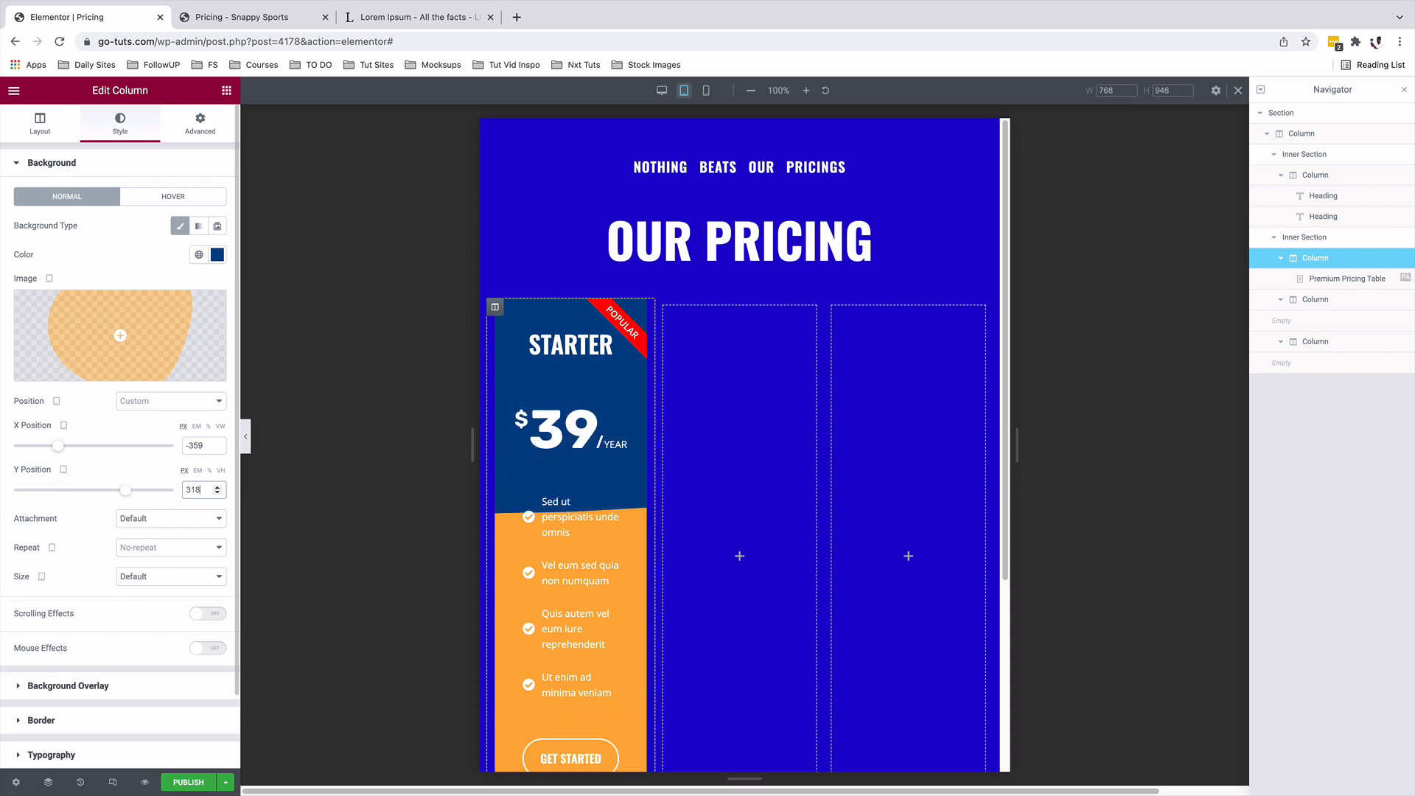
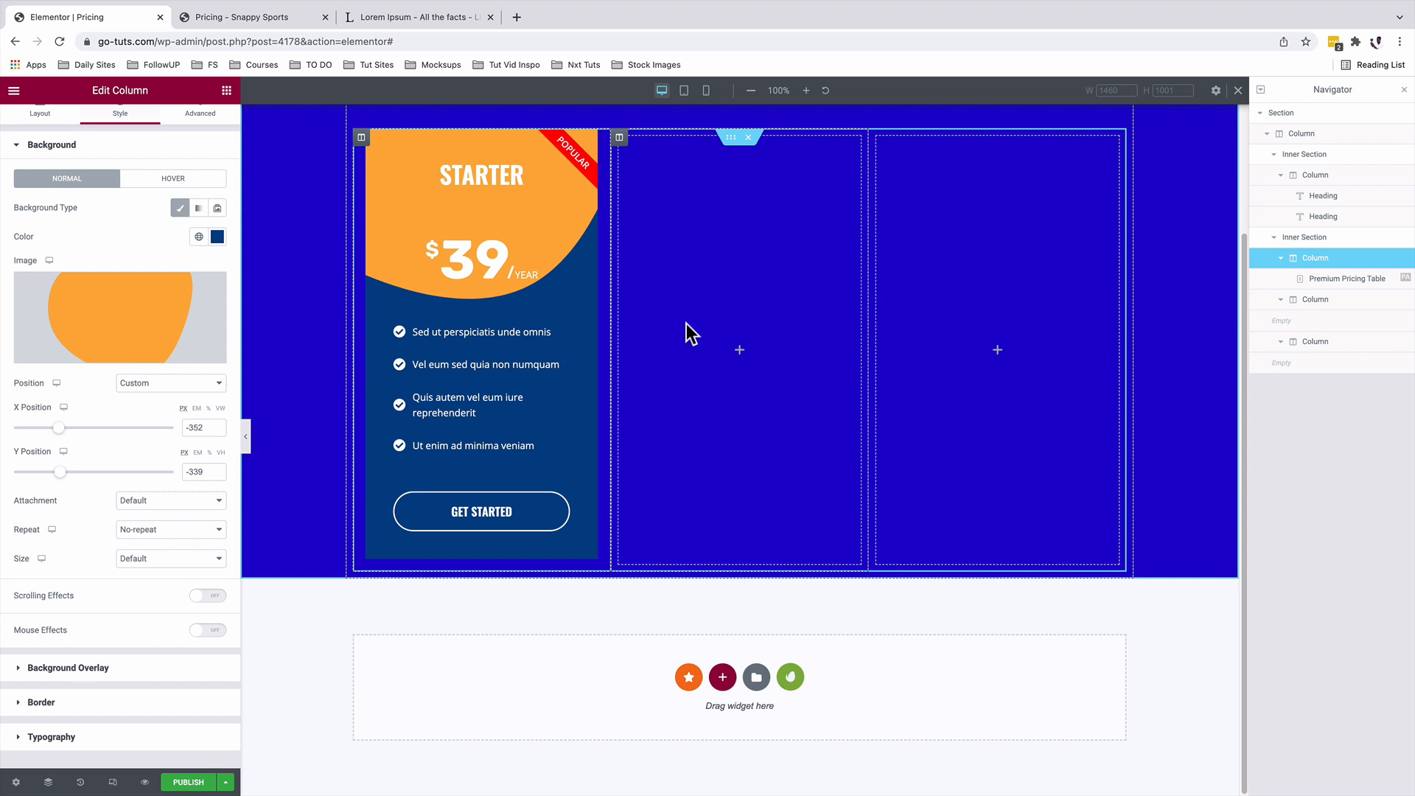
Step: Duplicate the Starter pricing column twice to make three identical pricing cards
right_click(361, 137)
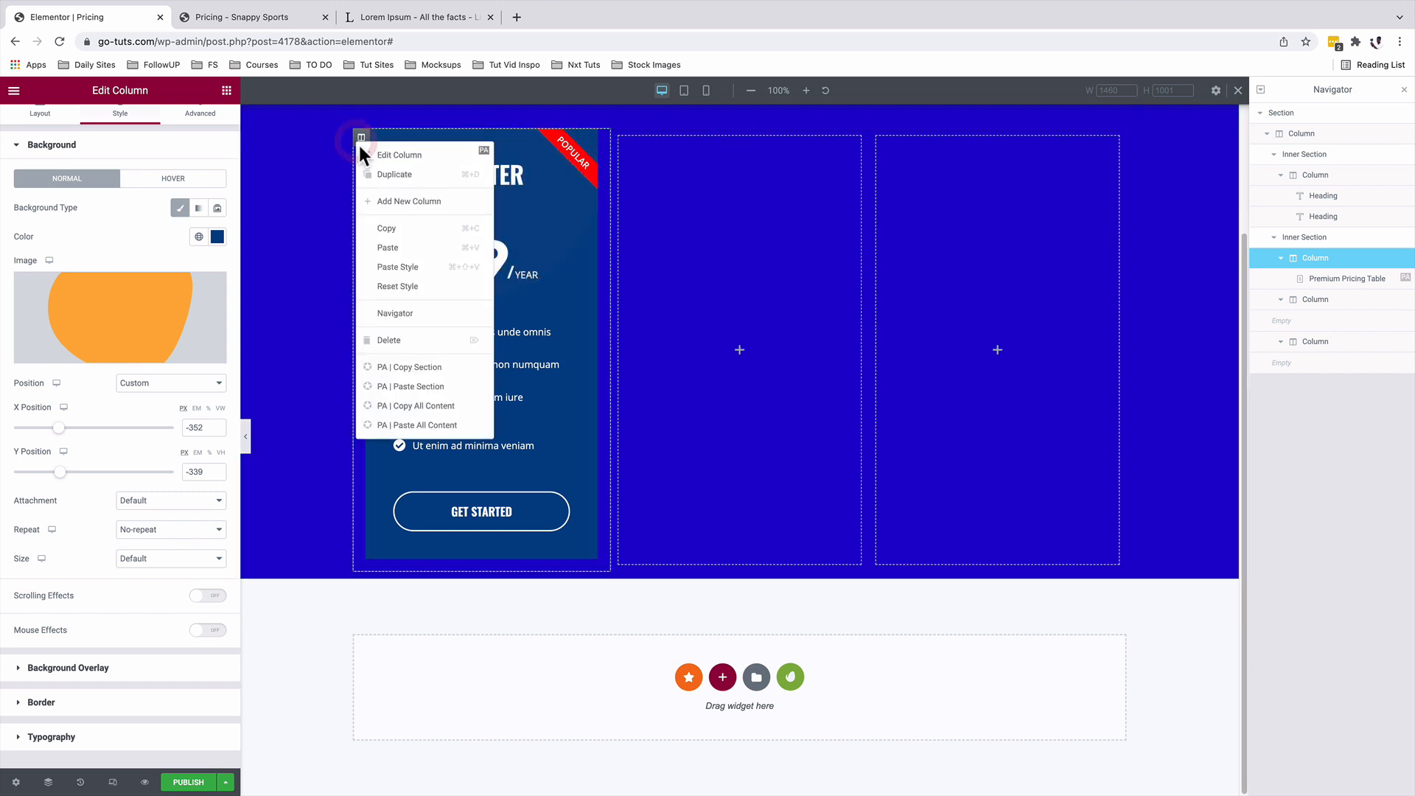
click(387, 174)
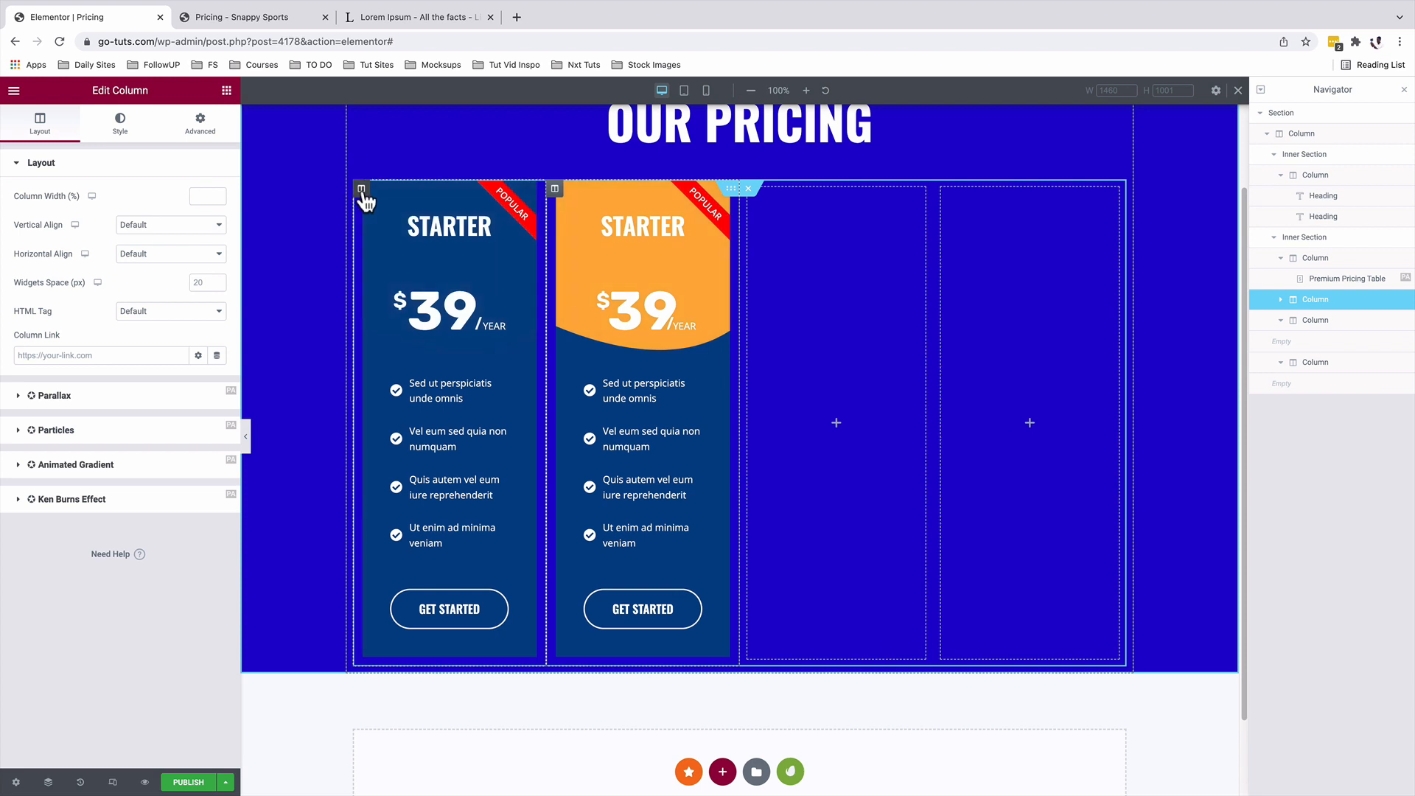
click(361, 191)
key(super+d)
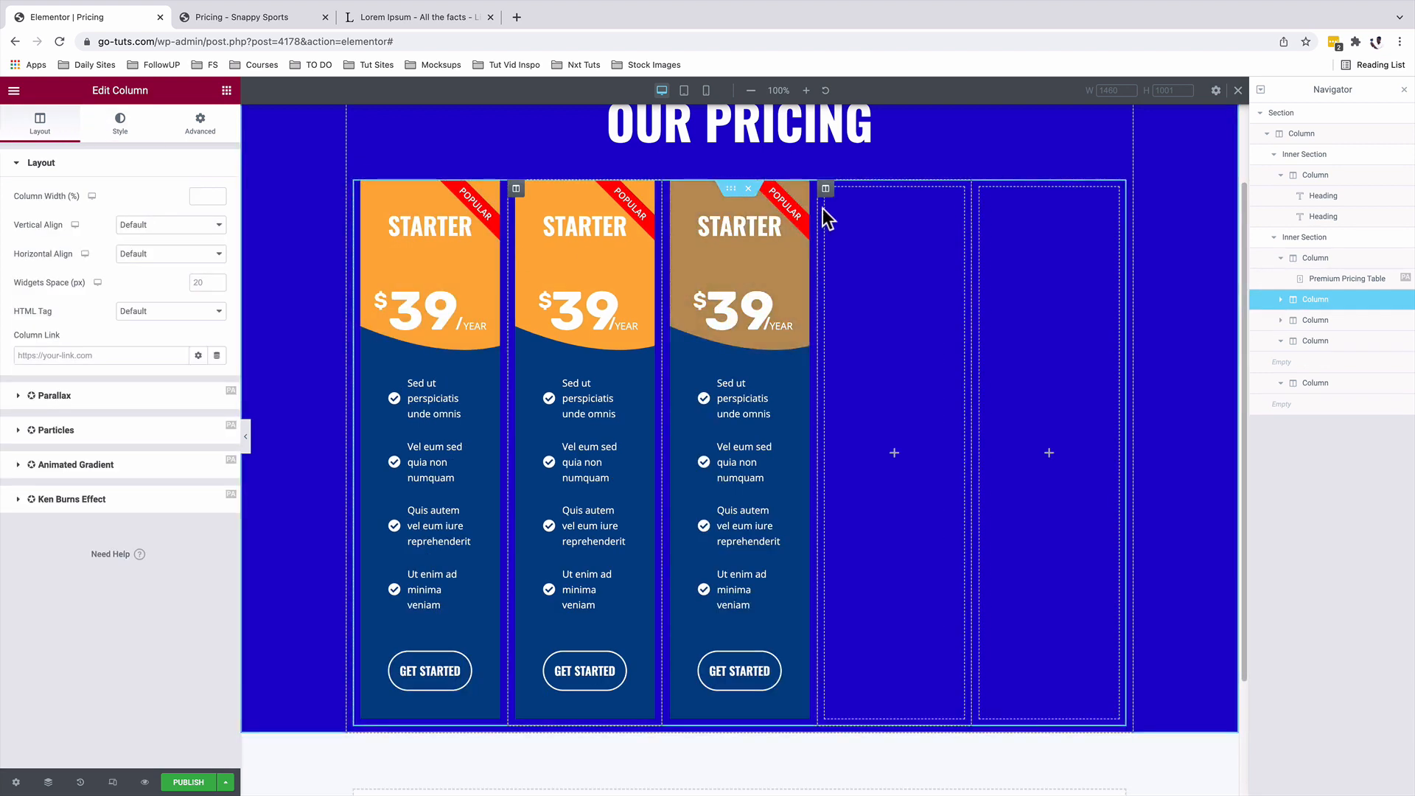
Step: Delete the two empty columns beside the three Starter pricing cards
click(825, 189)
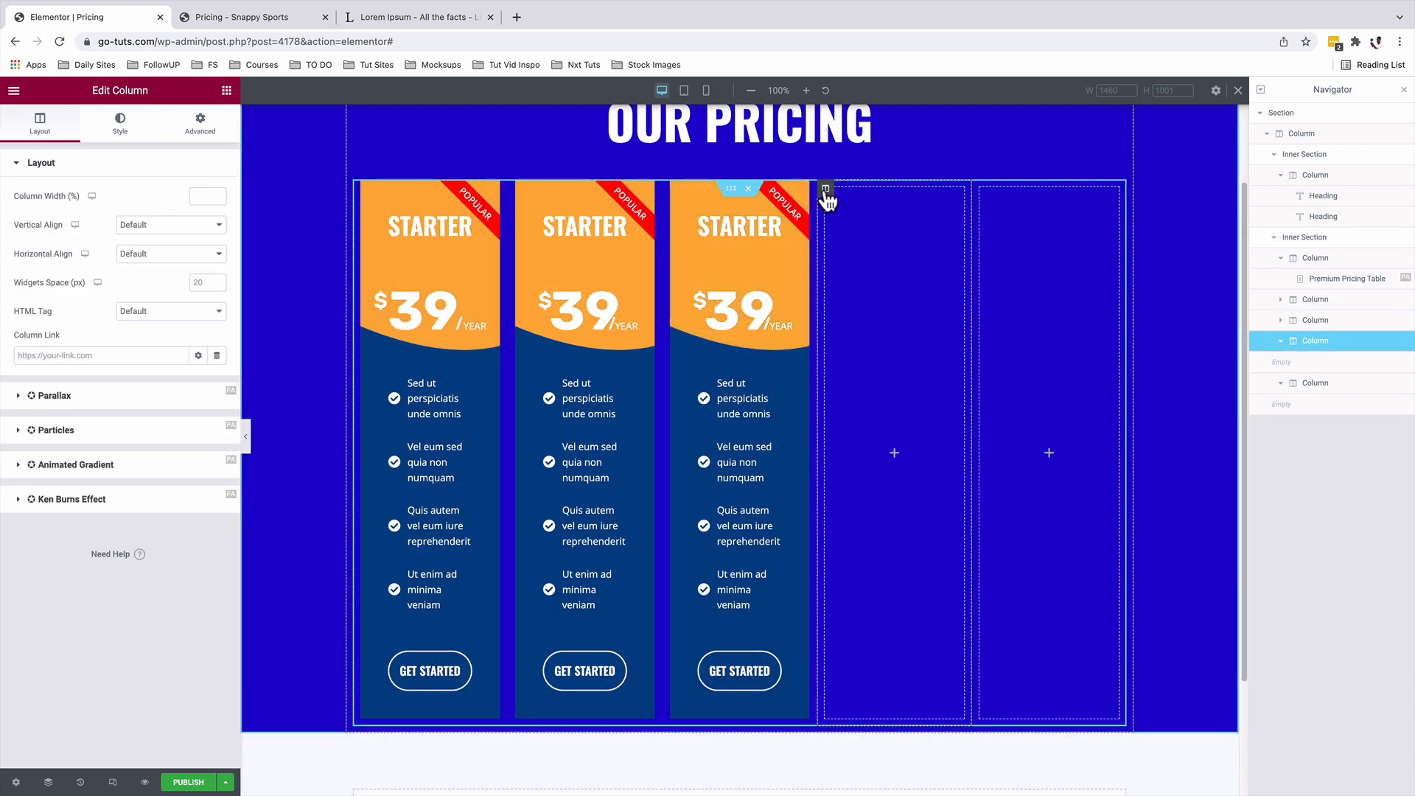
key(Delete)
click(942, 189)
right_click(944, 191)
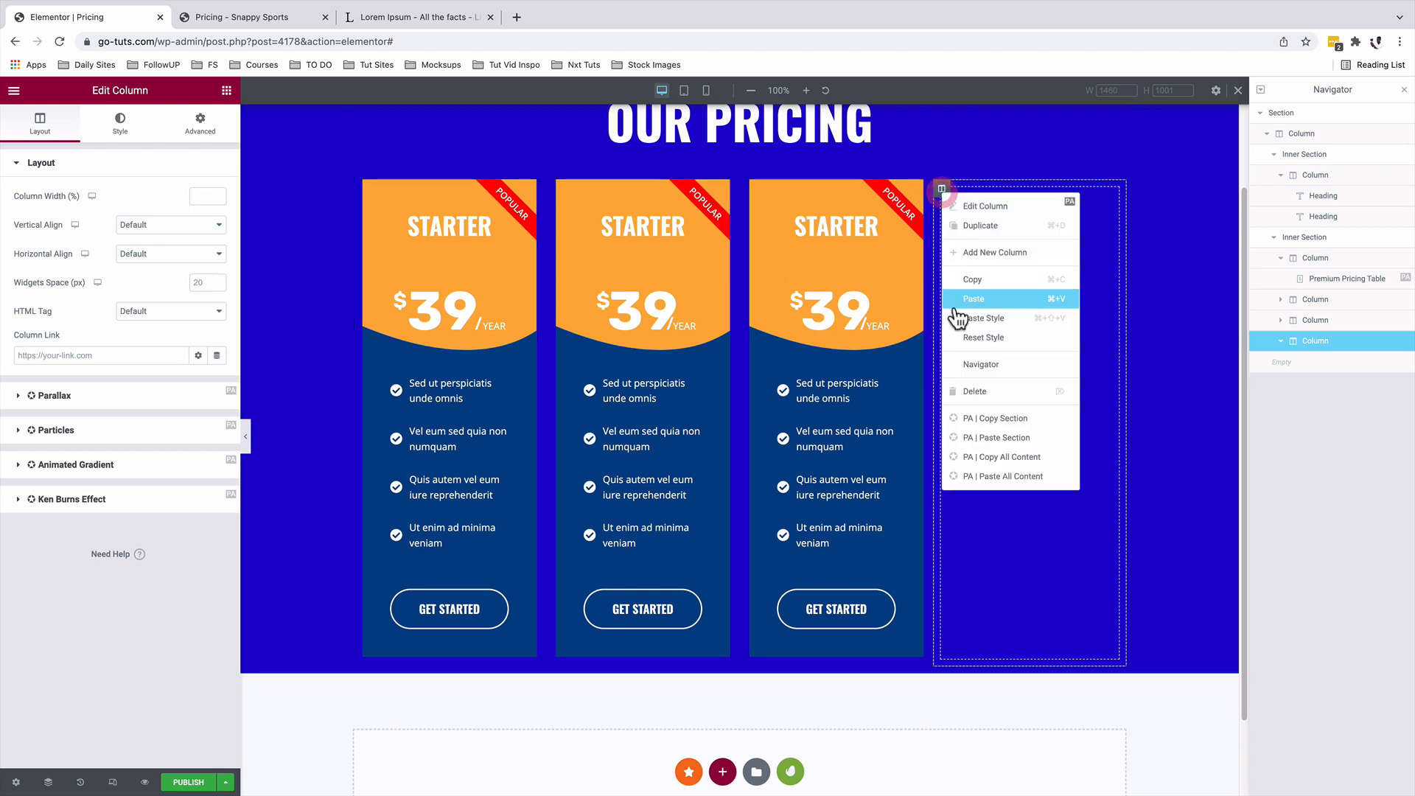
click(983, 398)
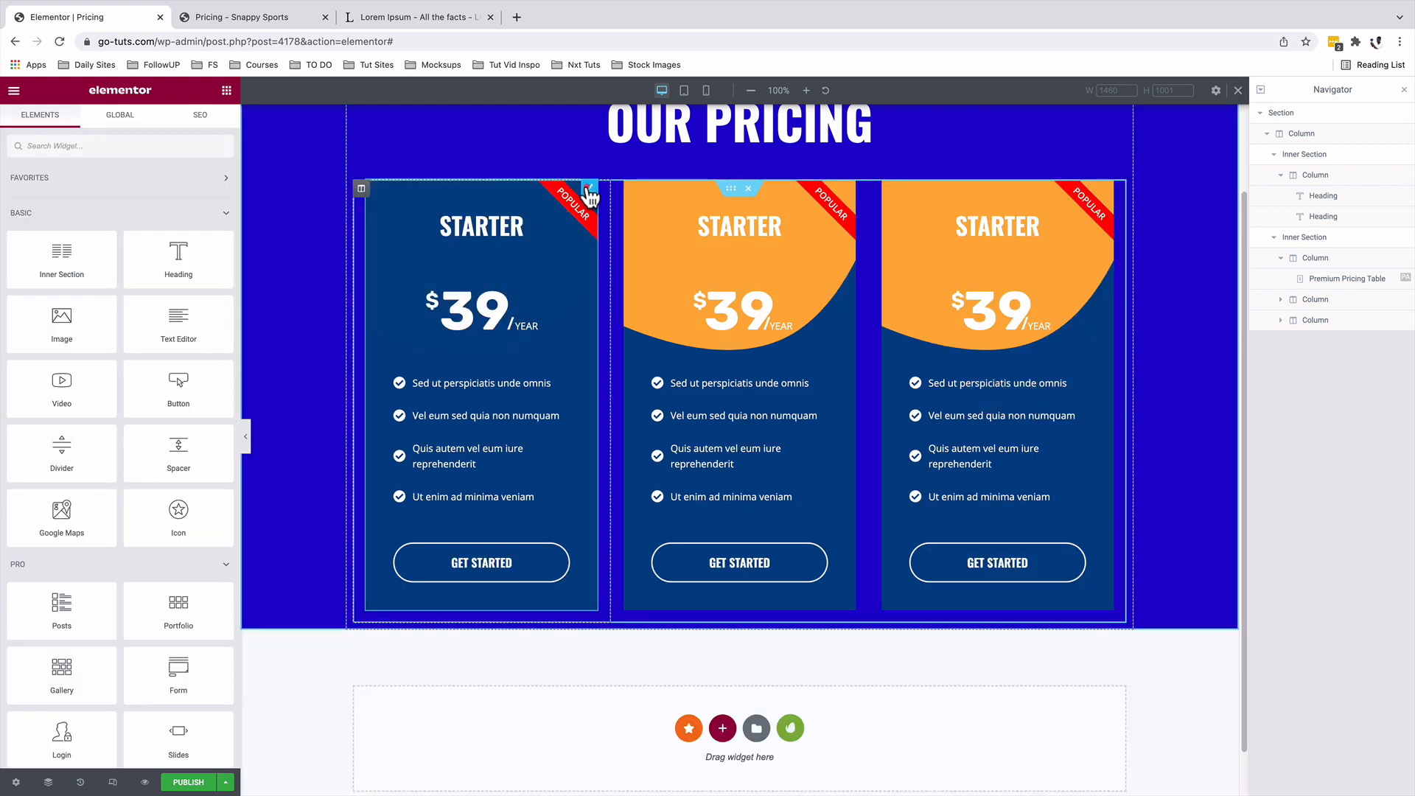
Step: Remove the "Popular" ribbon text from the first Starter pricing table
click(590, 189)
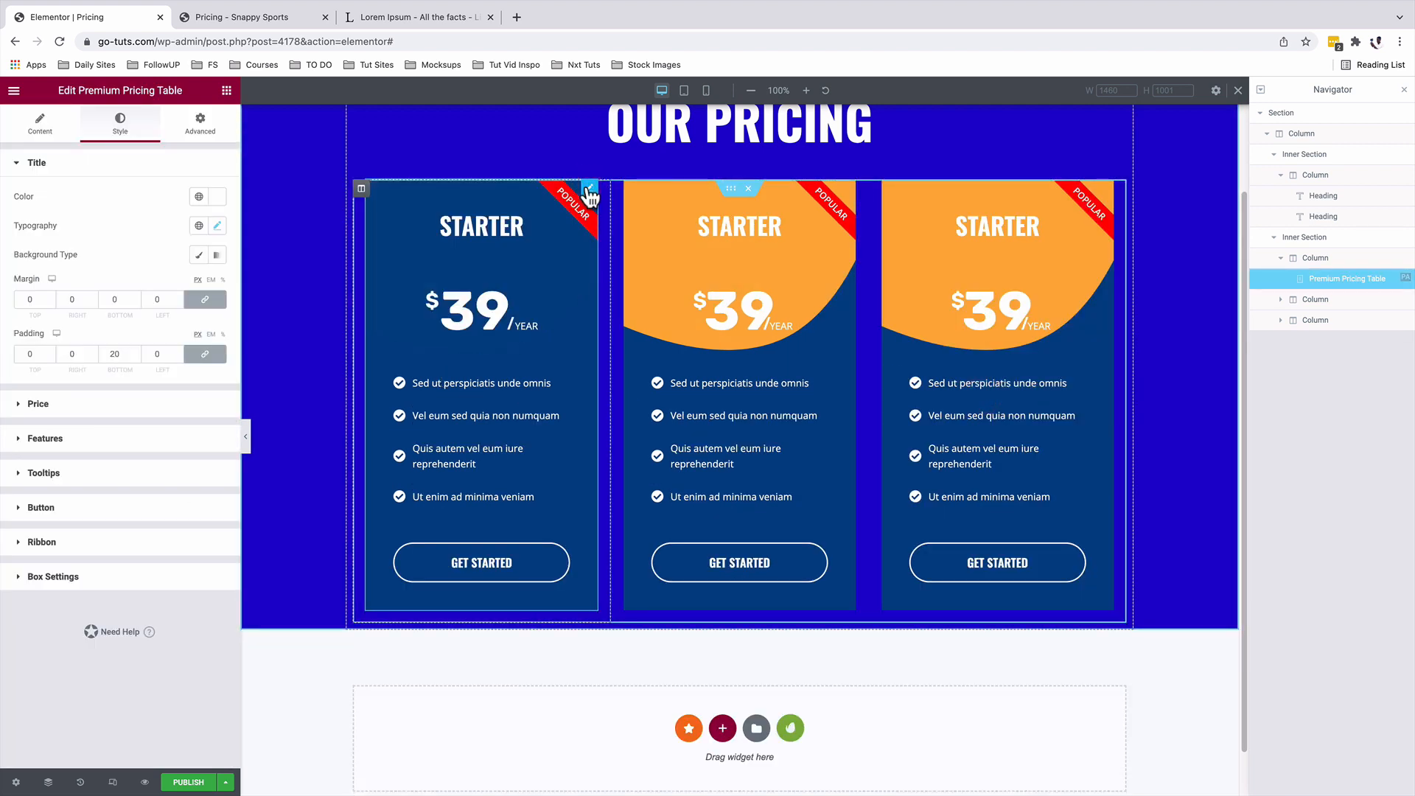
click(144, 543)
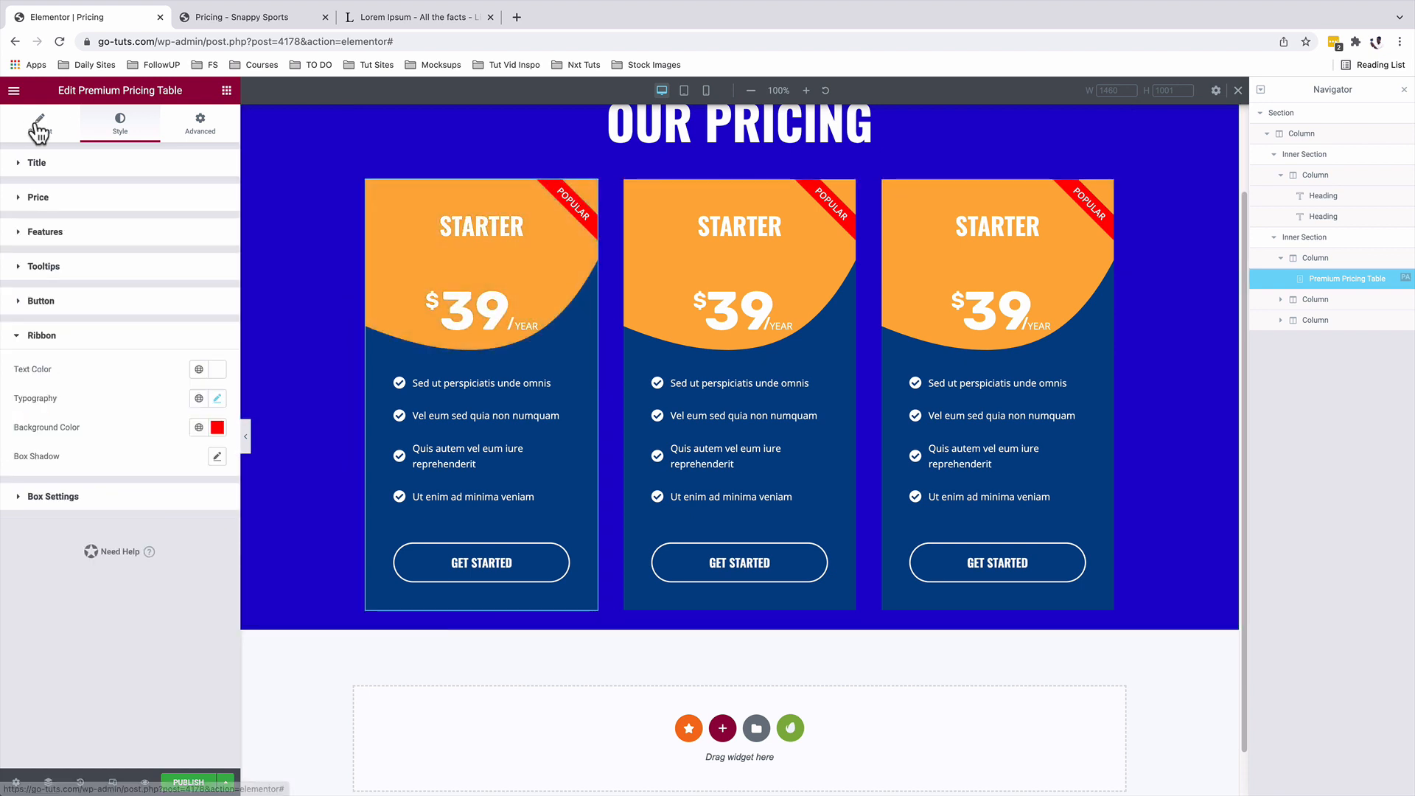
click(39, 126)
click(79, 416)
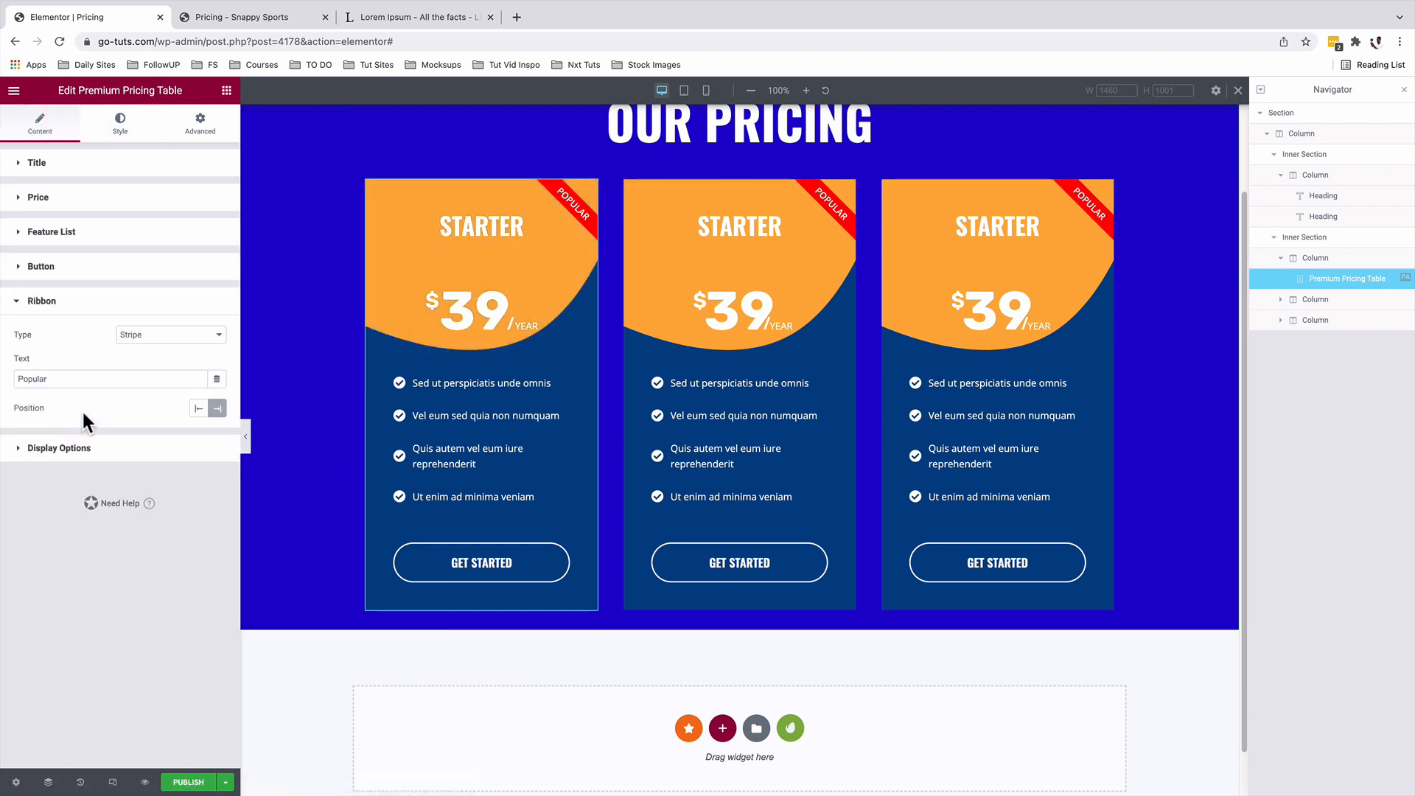
double_click(87, 379)
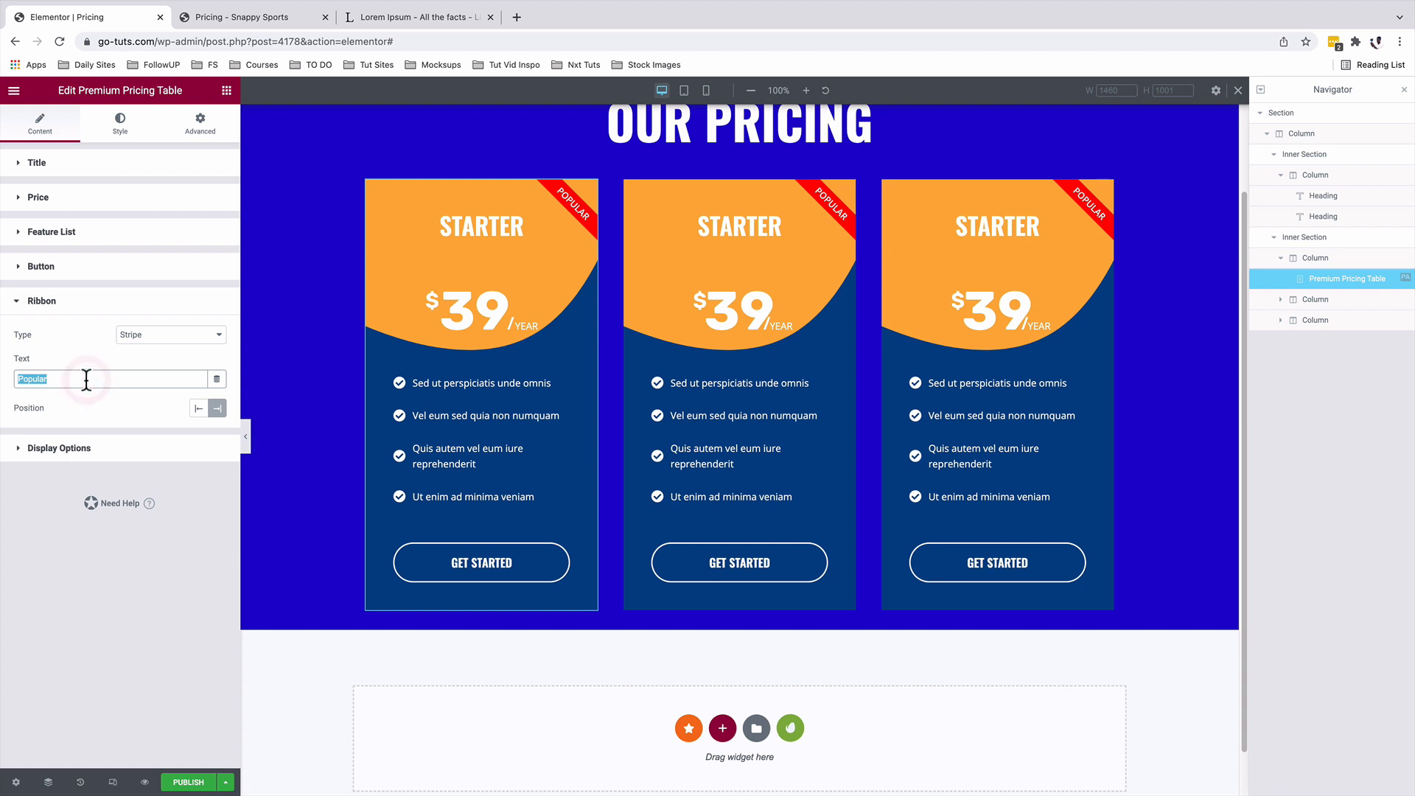
key(BackSpace)
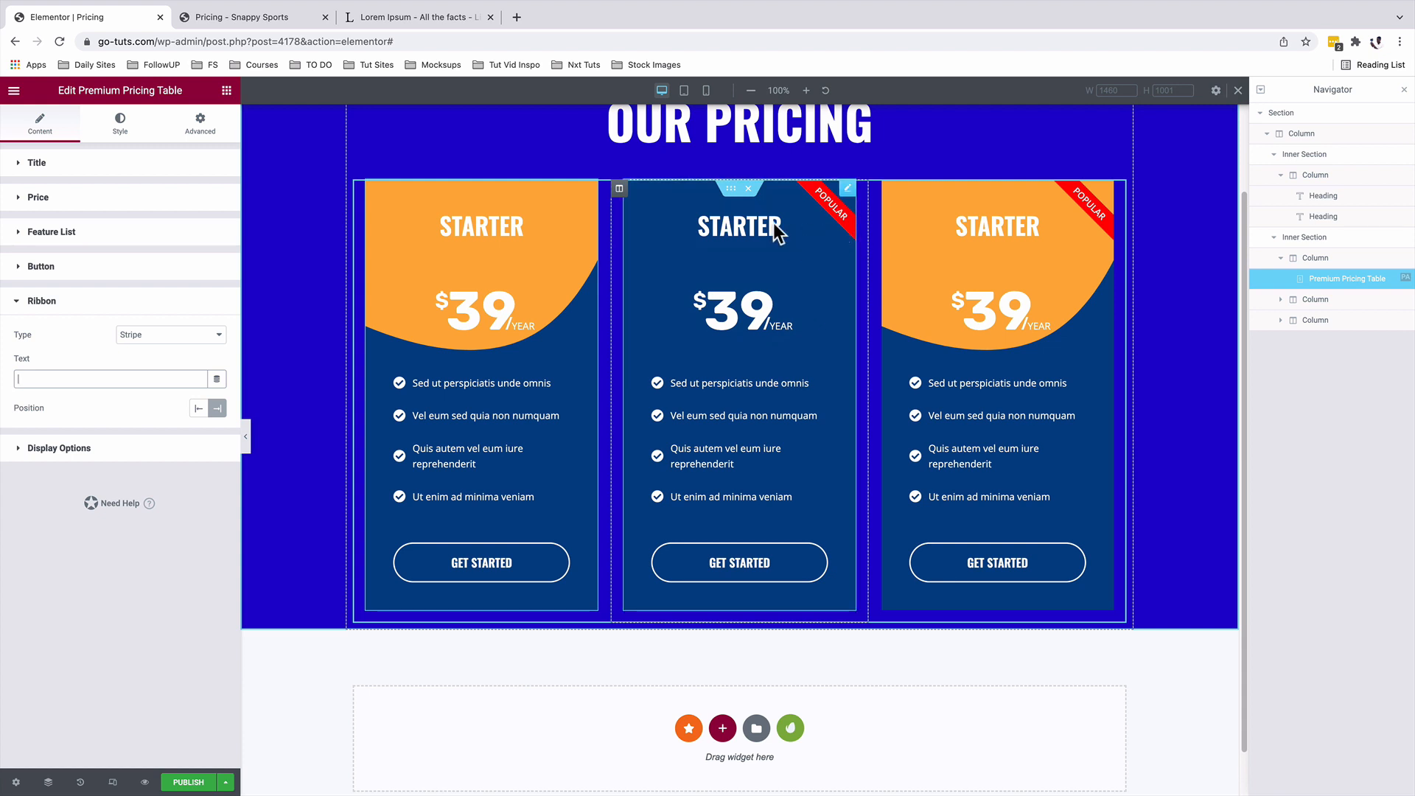
Step: Set the middle pricing column's background color to #983F00
click(619, 190)
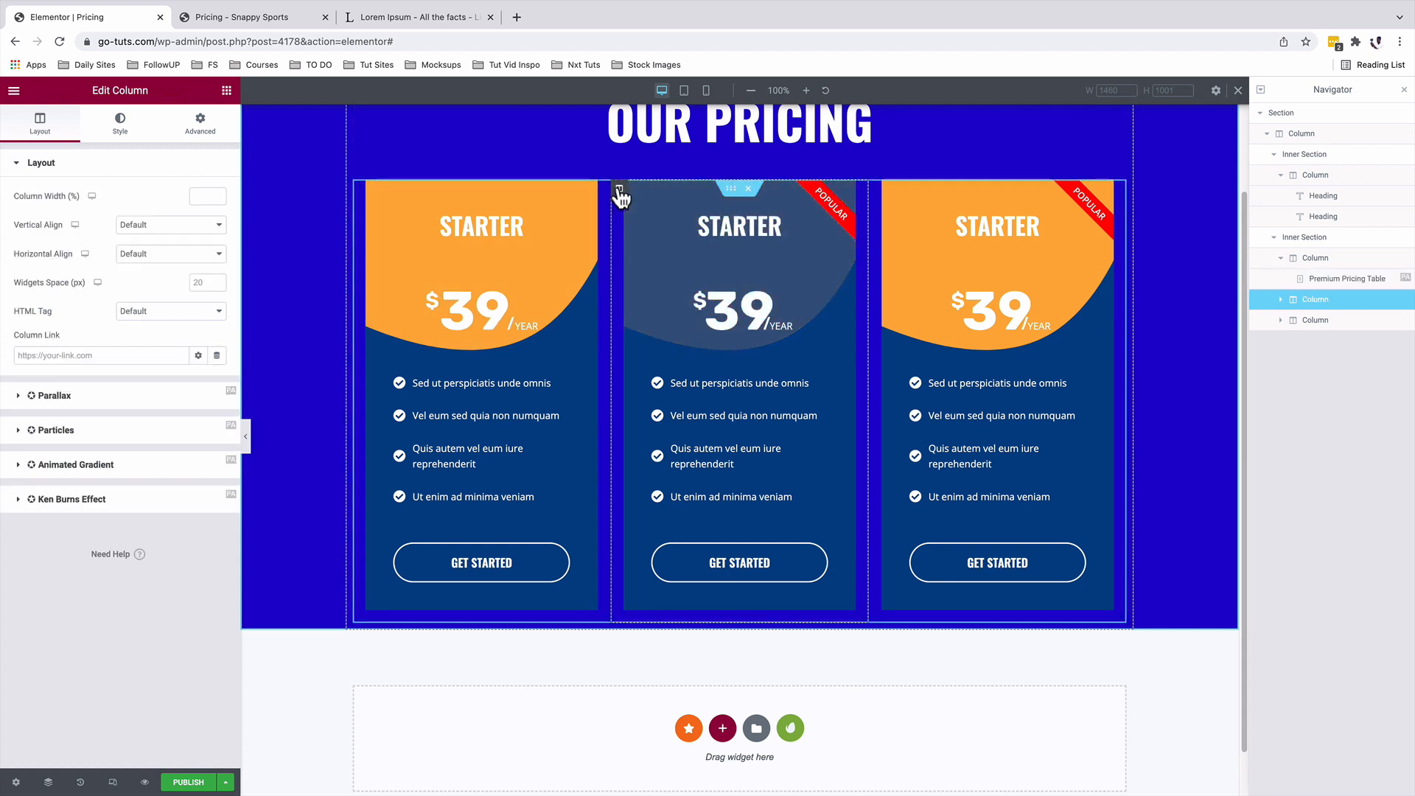
click(122, 129)
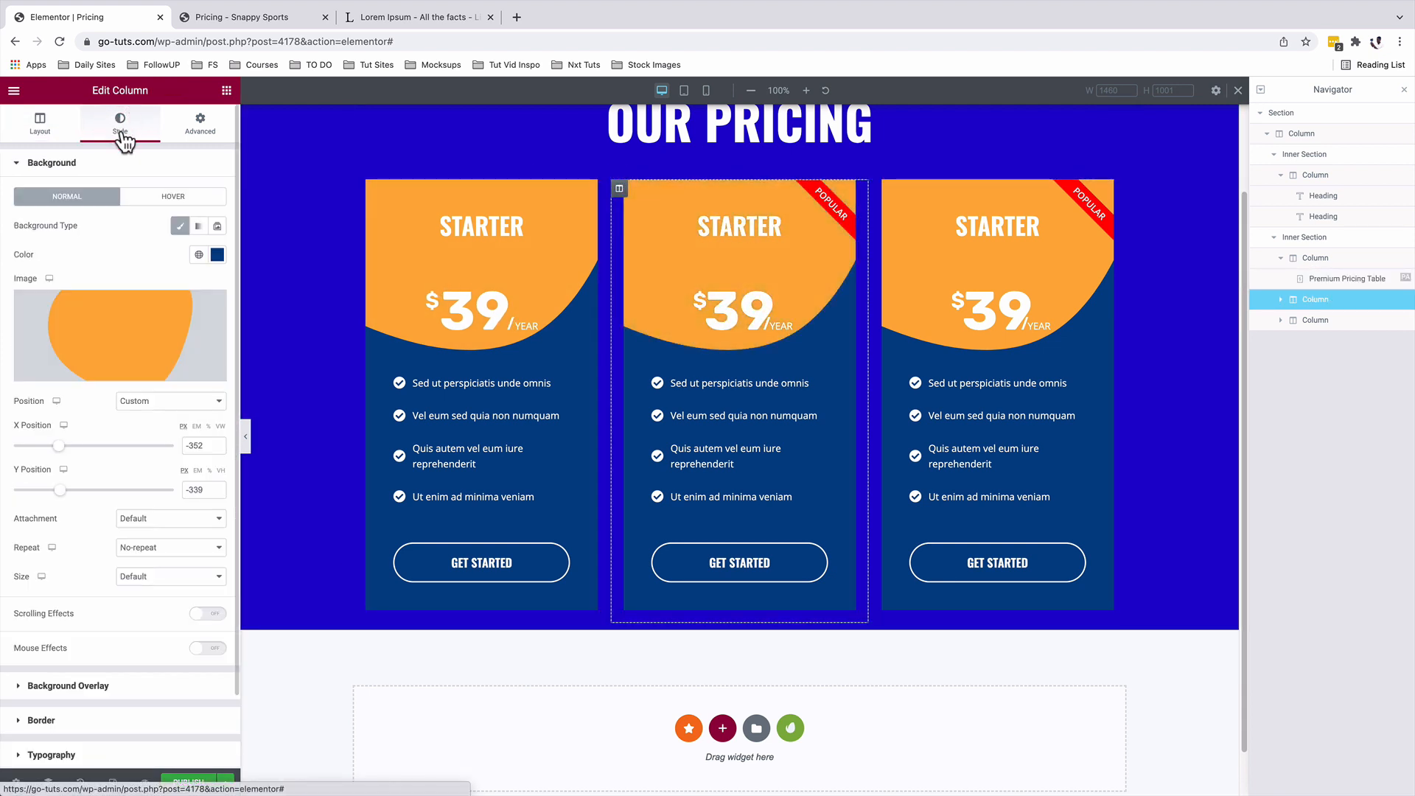
click(216, 254)
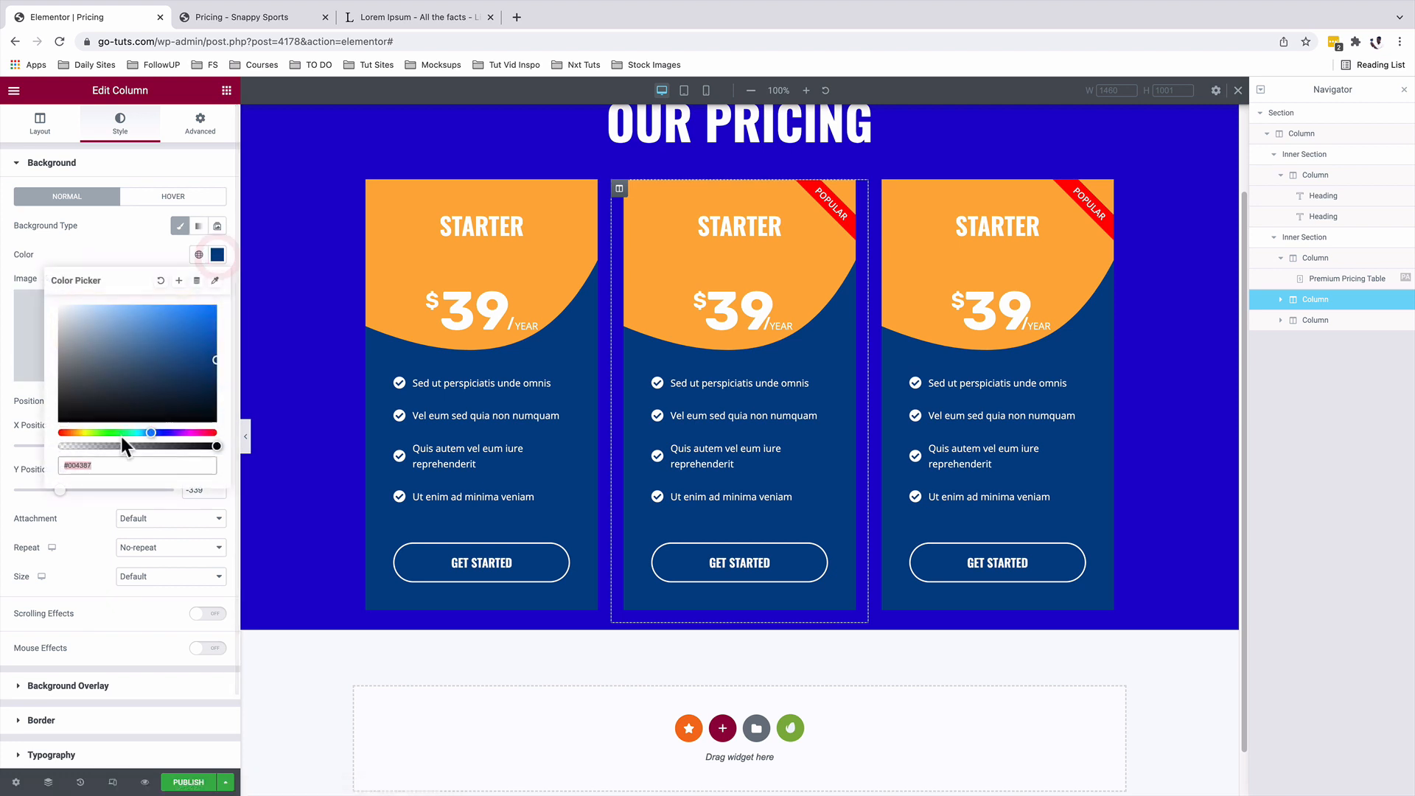
drag(73, 465, 174, 467)
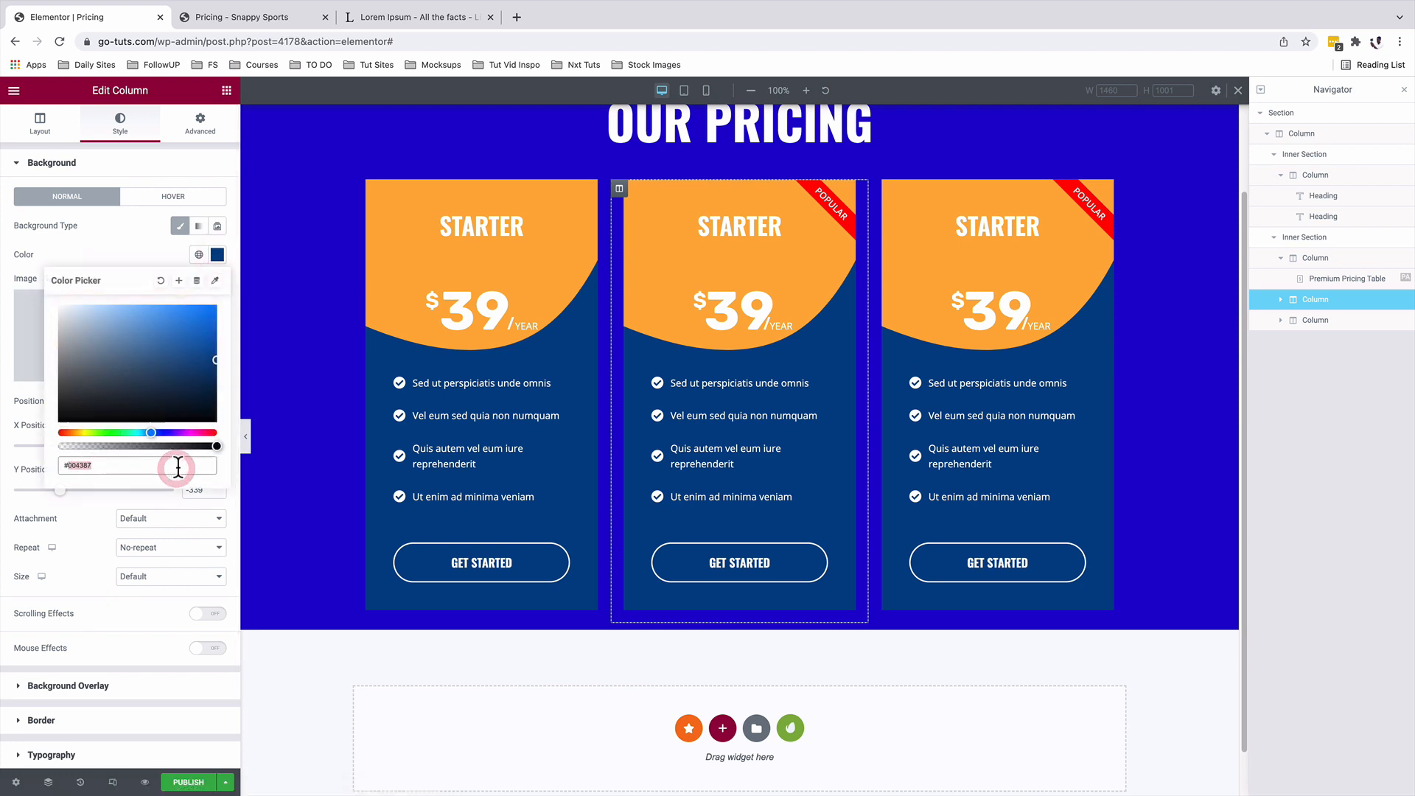
text(#983F00)
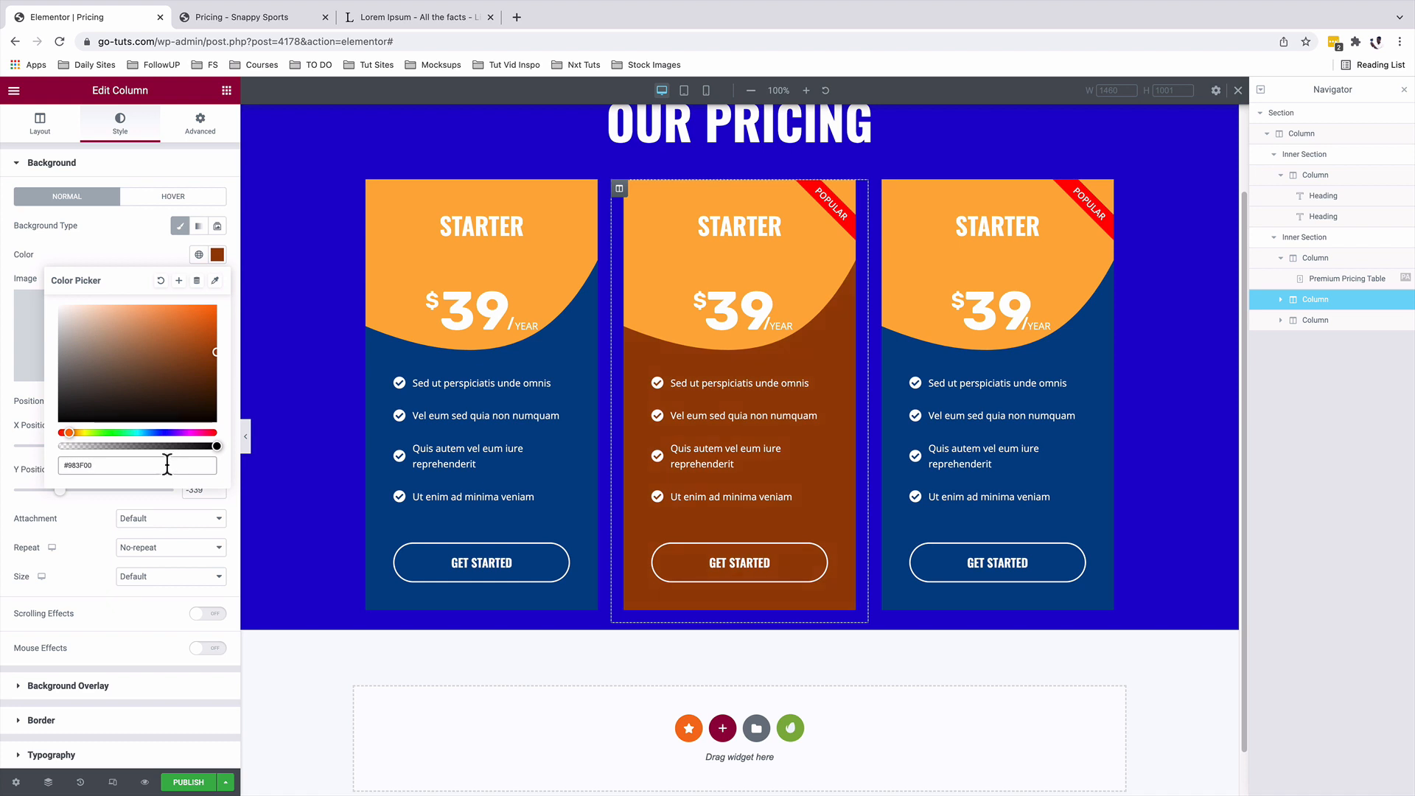
Step: Retitle the middle pricing table "Professional" and set its price to 79
click(847, 190)
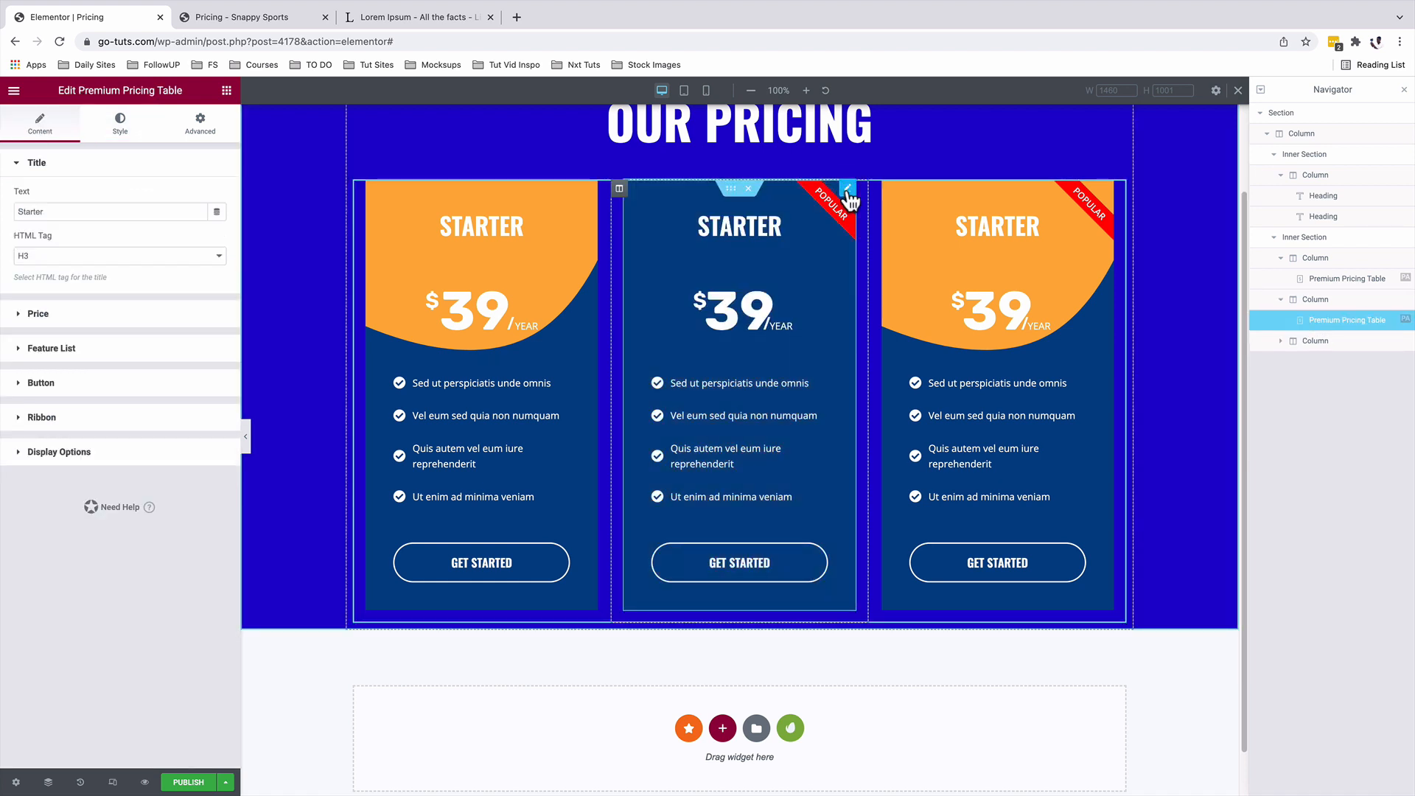
double_click(38, 211)
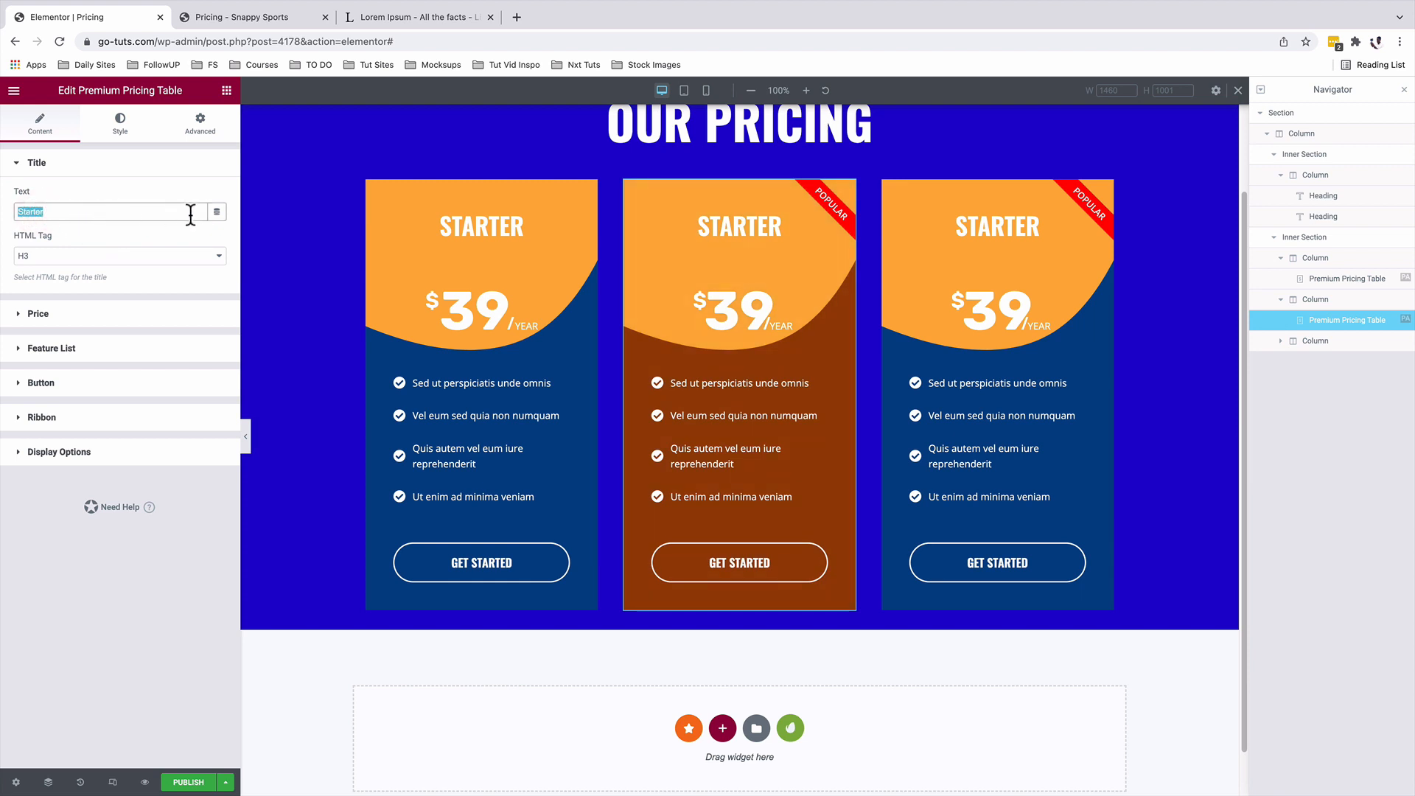
text(Prof)
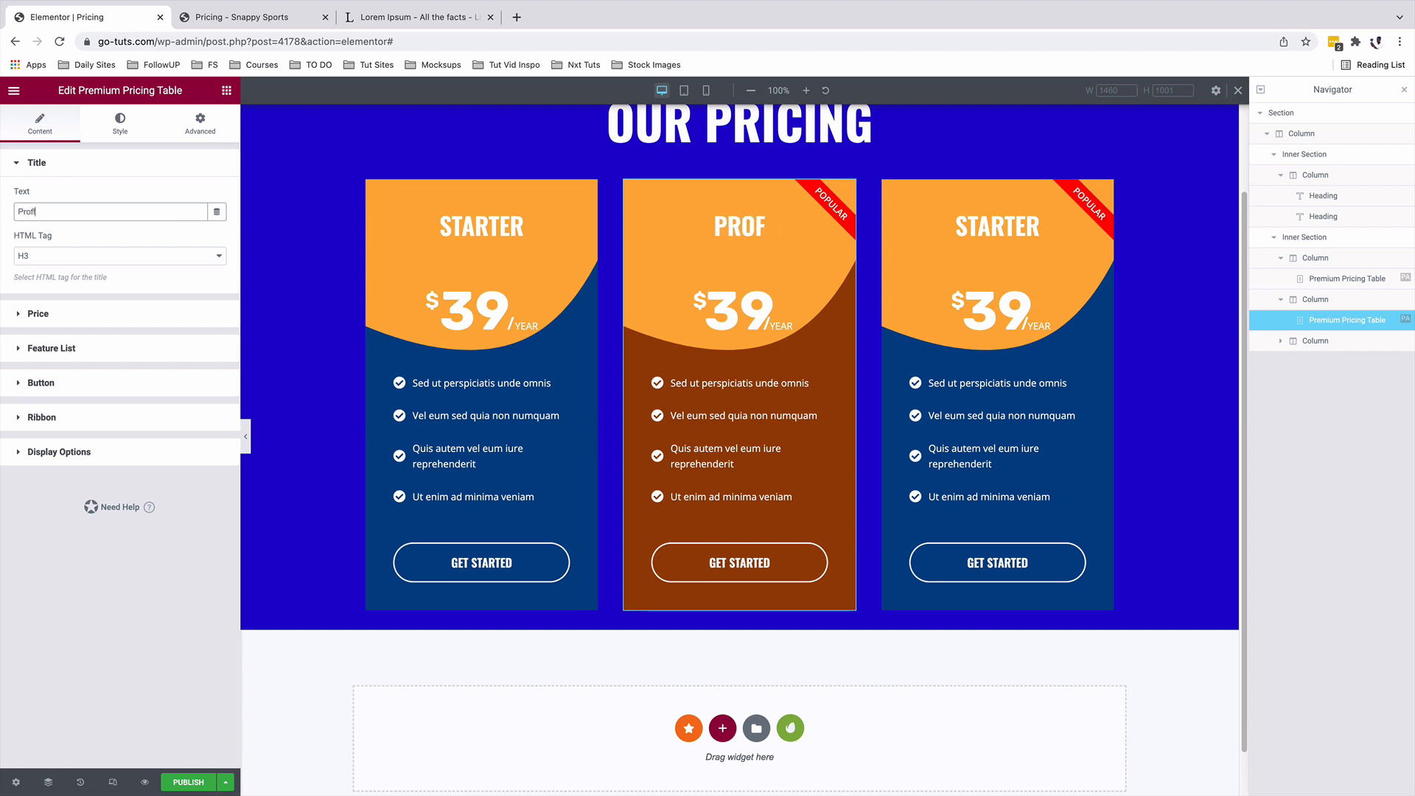
text(essional)
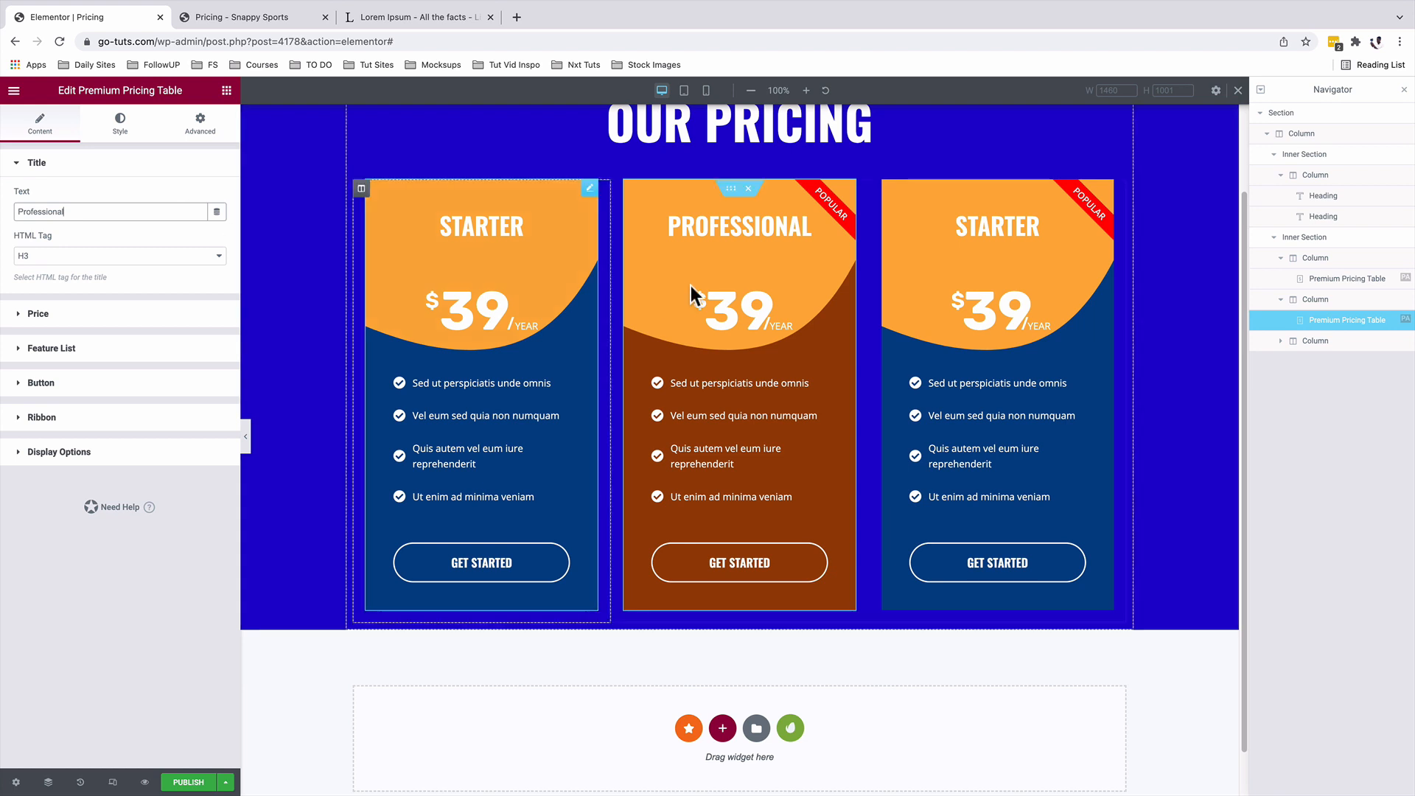
click(61, 315)
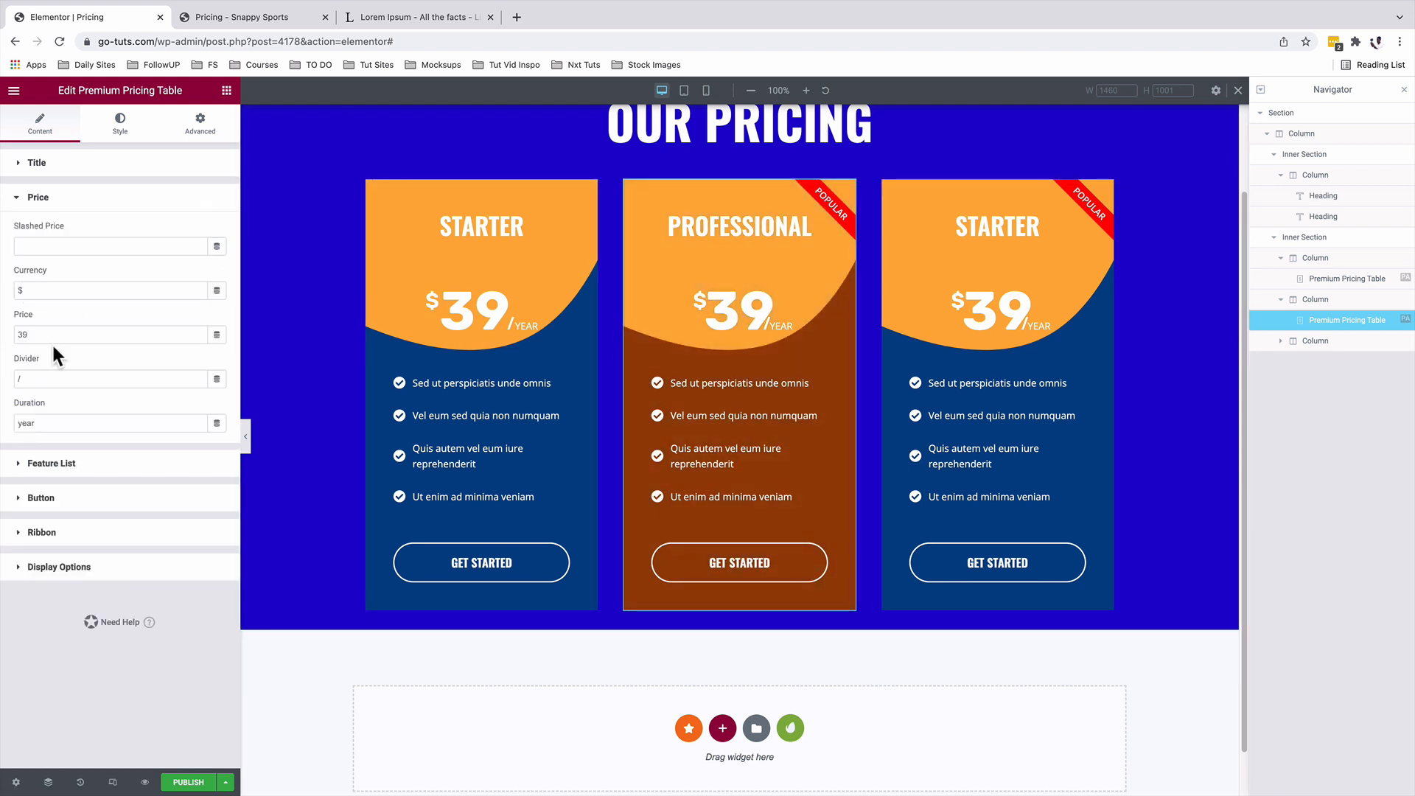
click(23, 335)
key(BackSpace)
text(7)
click(90, 463)
click(101, 295)
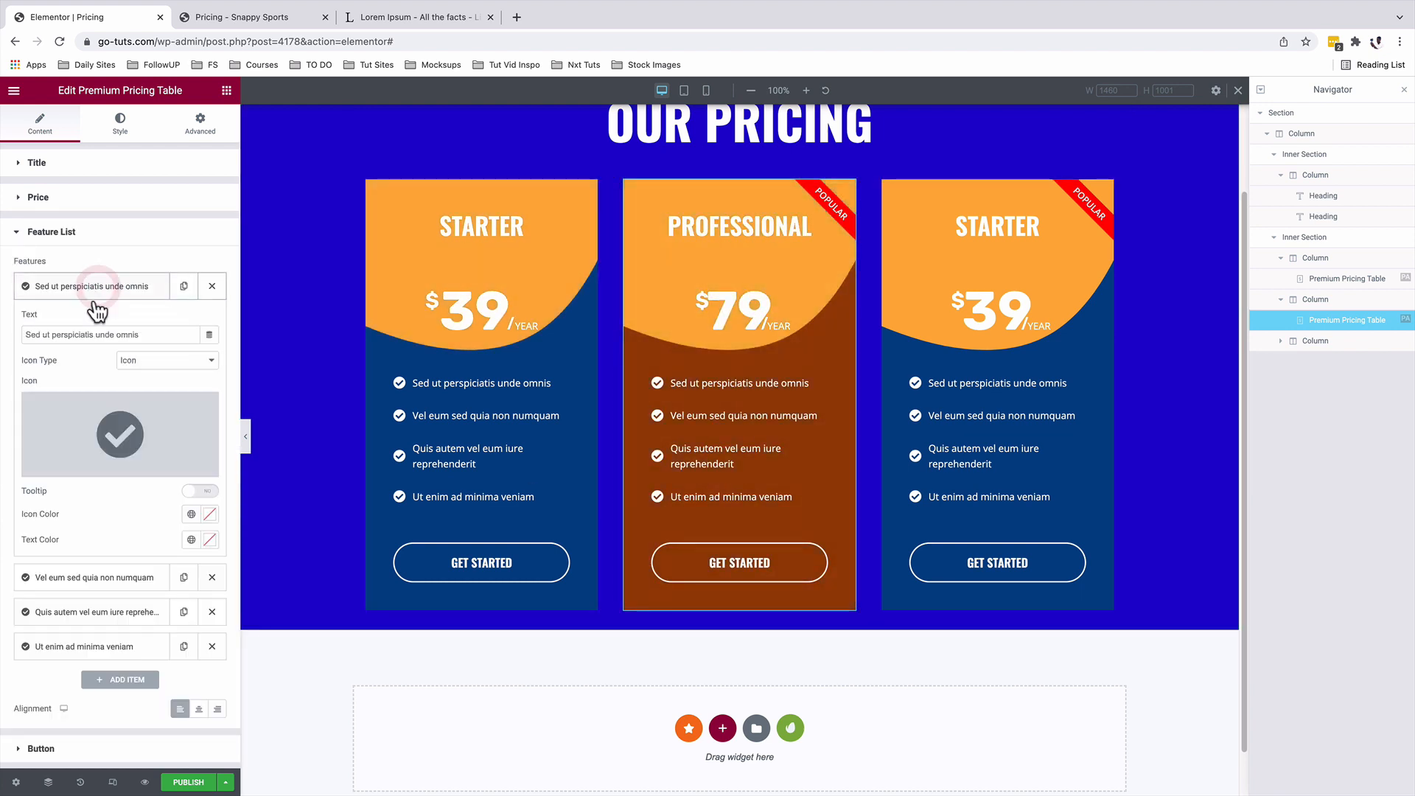
click(48, 332)
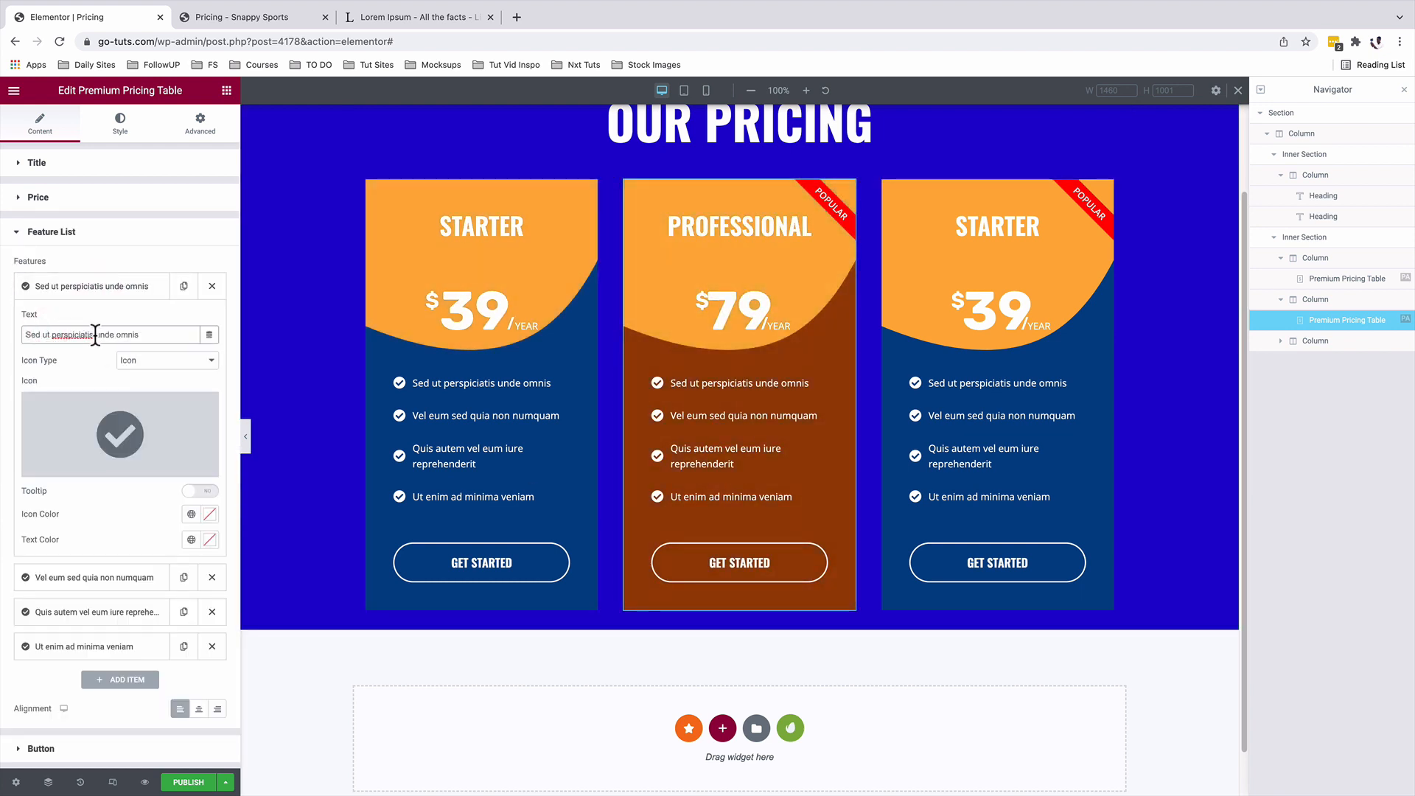
click(103, 286)
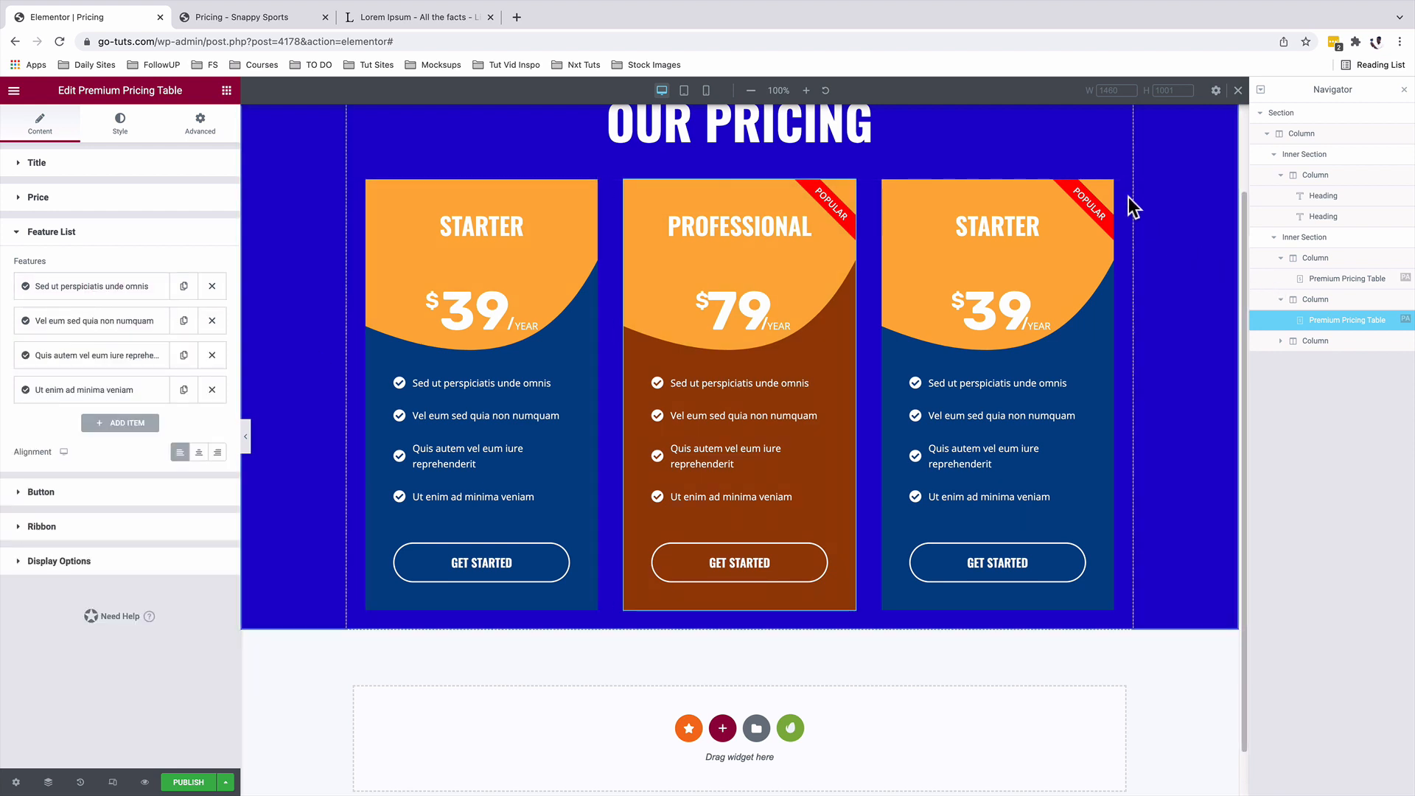
Step: Set the third pricing column's background color to #0B4619
click(882, 202)
click(878, 190)
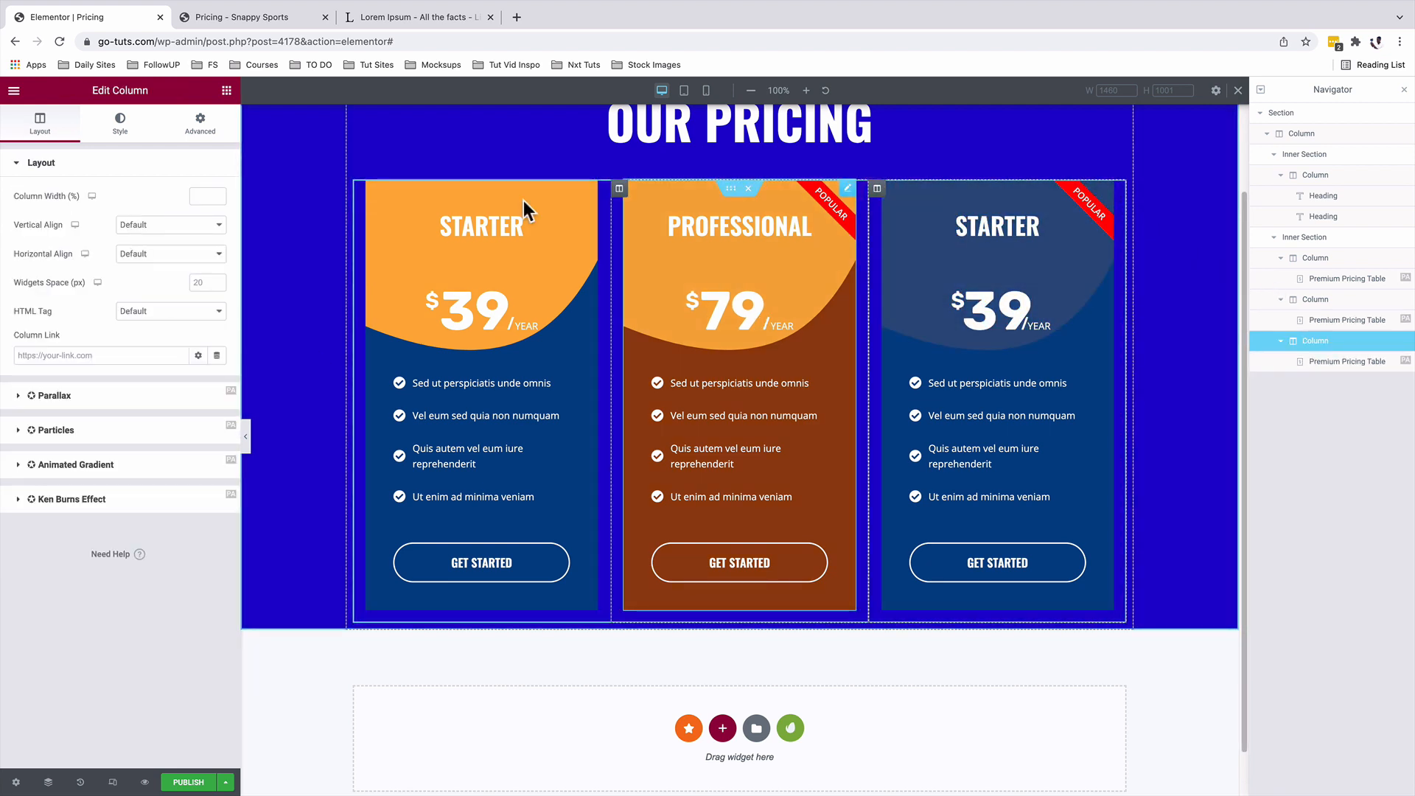
click(119, 124)
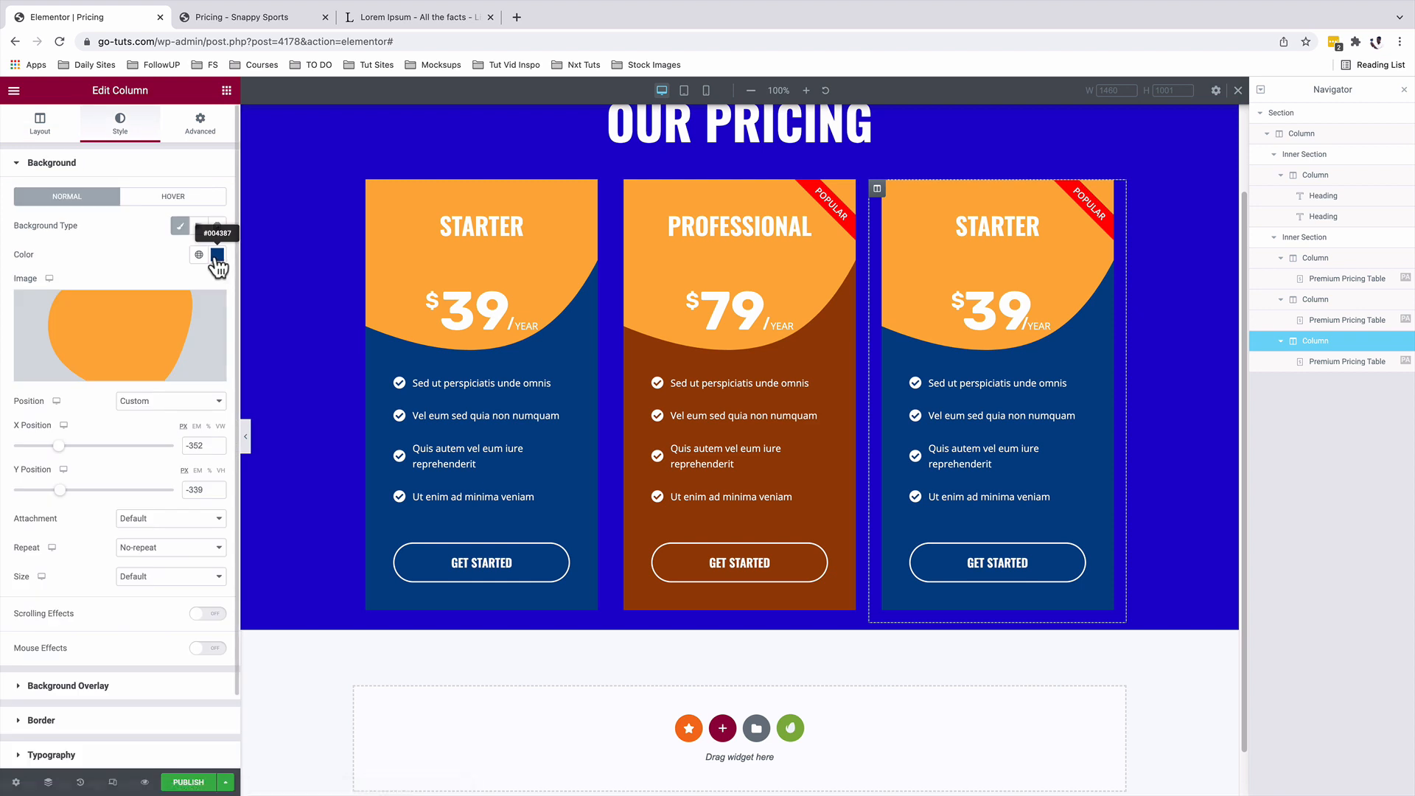
click(217, 254)
text(#0B4619)
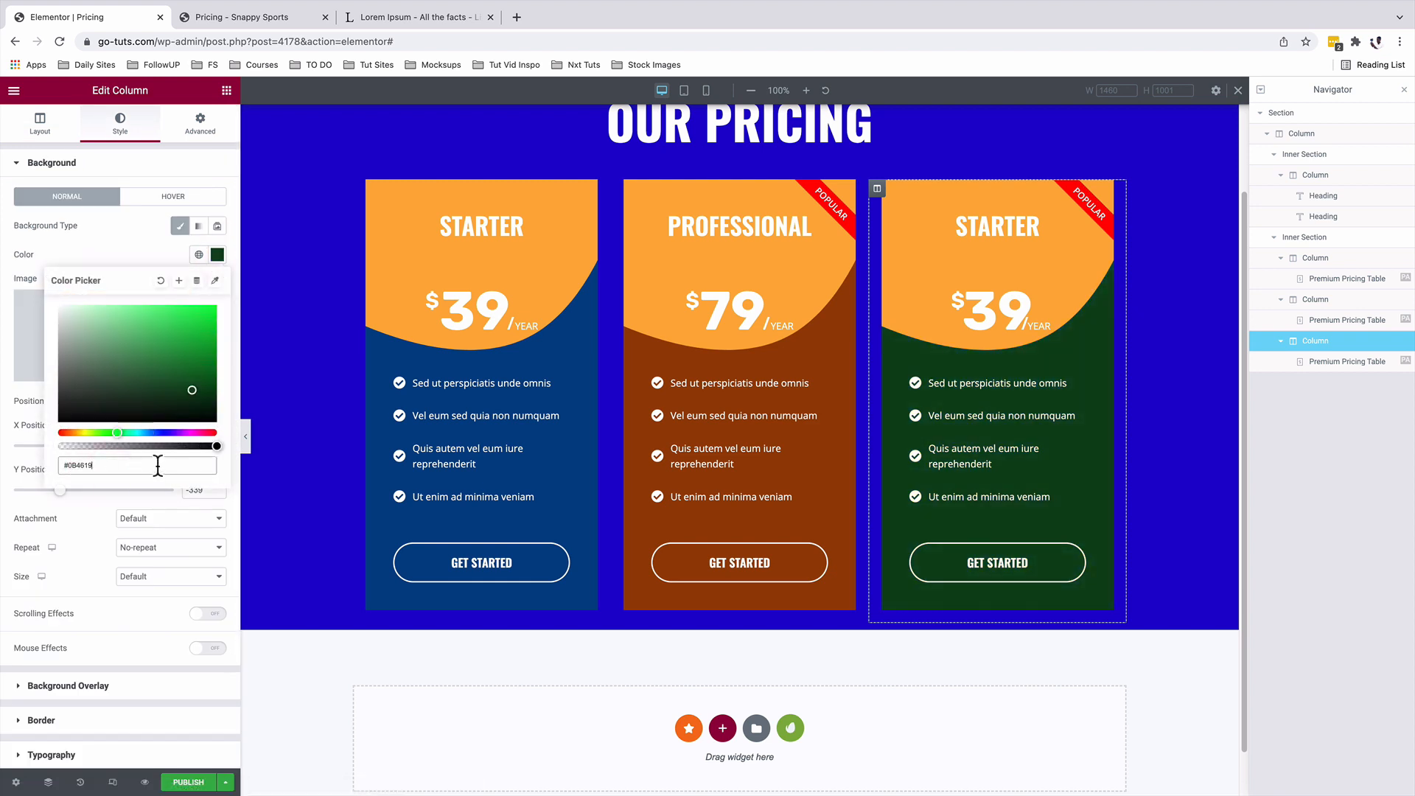
click(144, 248)
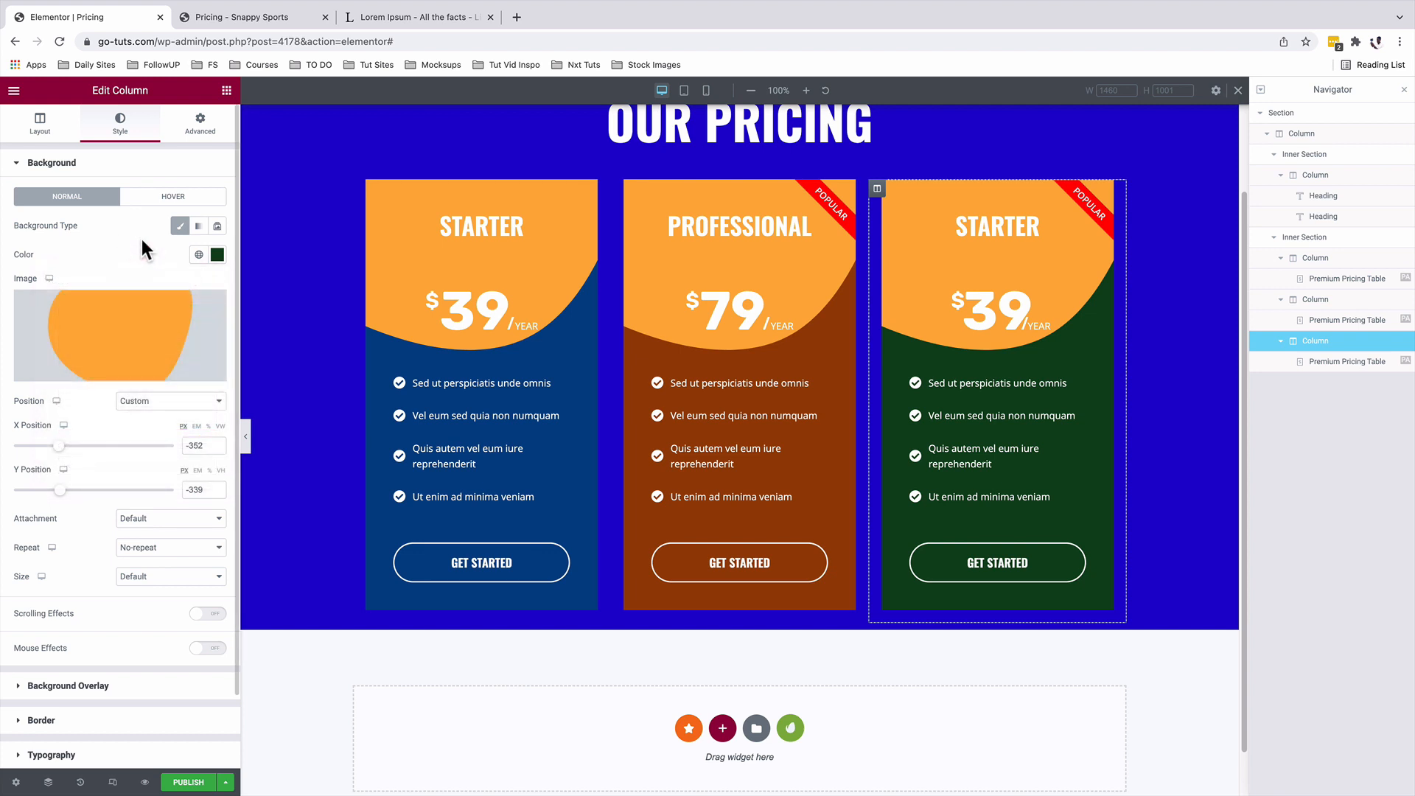
Step: Retitle the third pricing table "Studio" and set its price to 139
click(1105, 189)
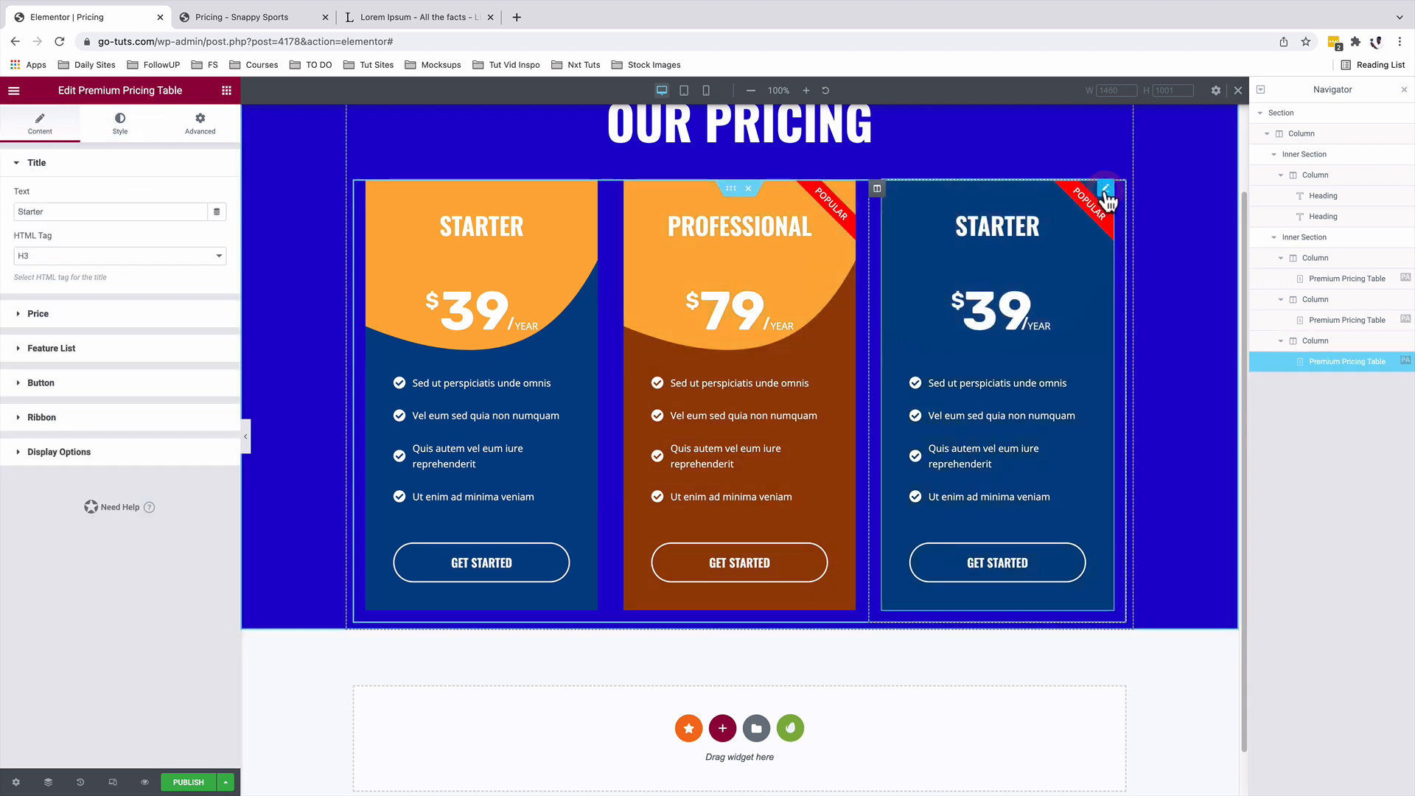
text(Studio)
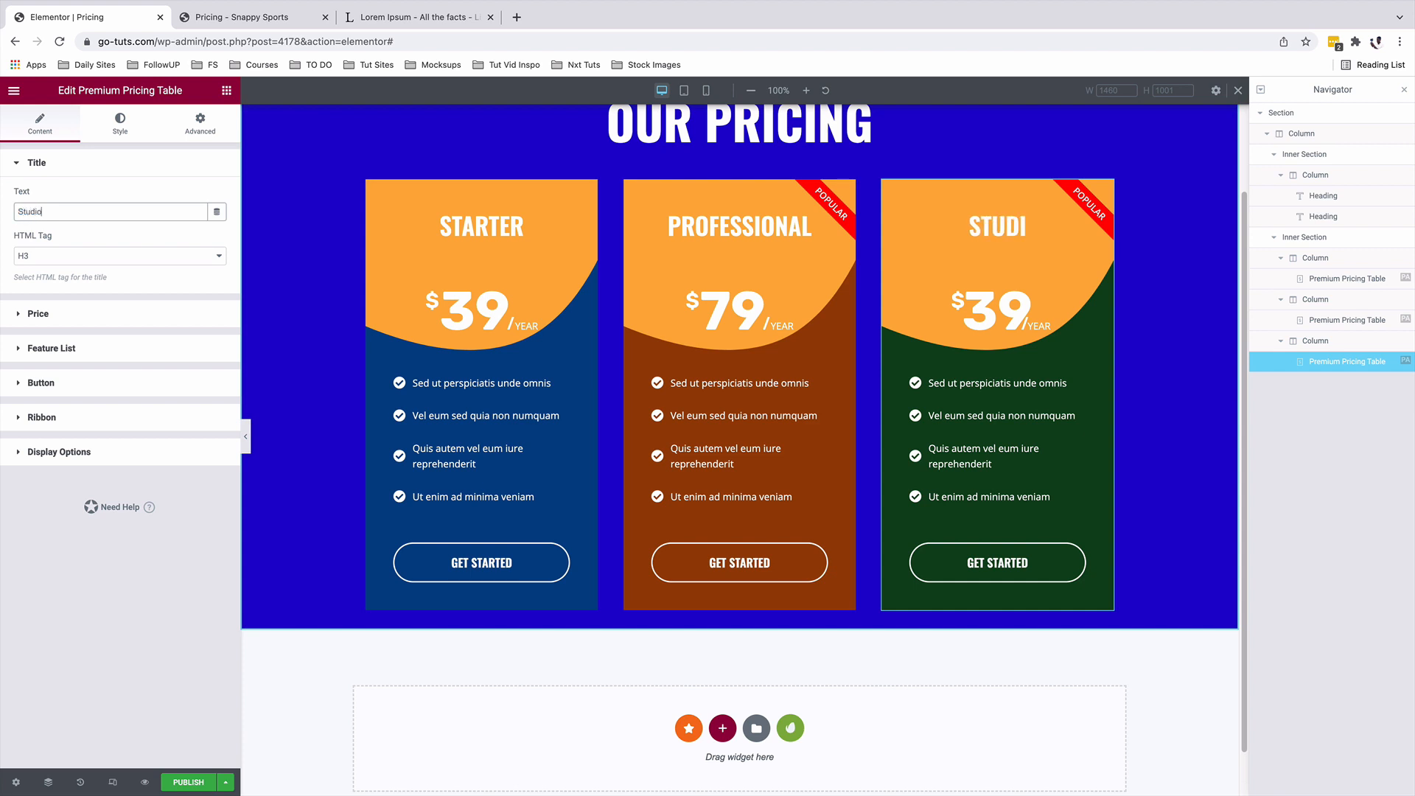
click(38, 313)
click(16, 334)
text(139)
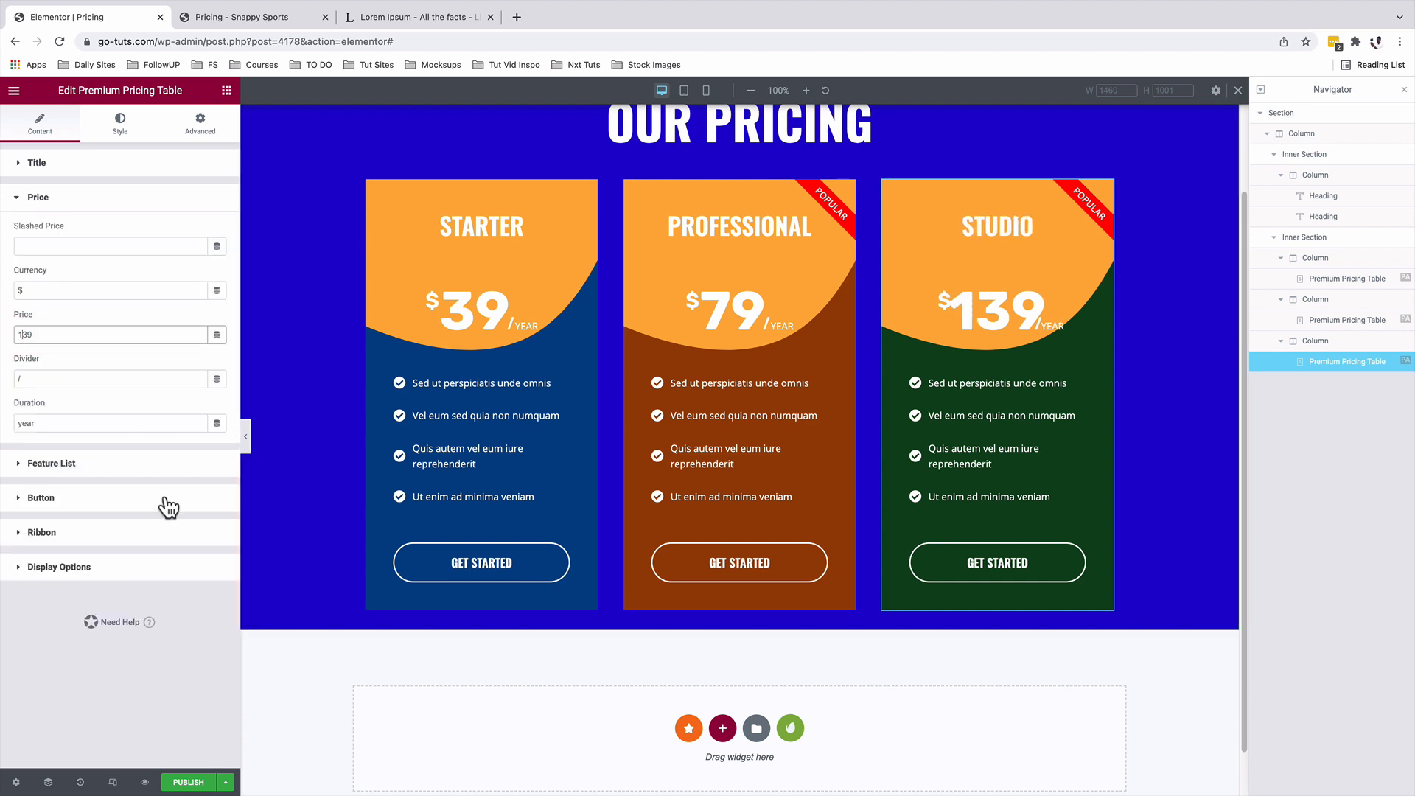
Step: Clear the ribbon text of the Studio pricing table, keeping the Stripe ribbon type
click(99, 532)
click(162, 334)
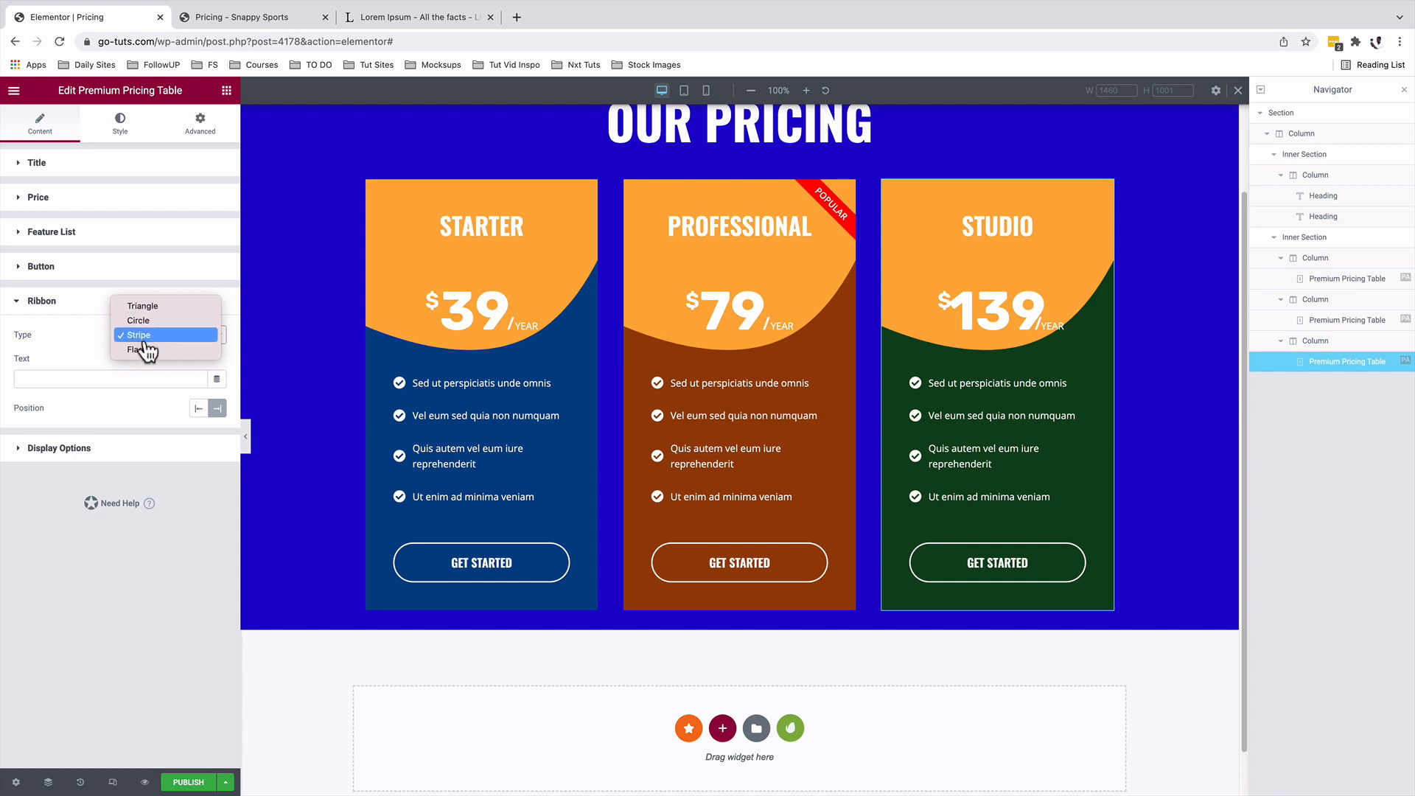
click(58, 380)
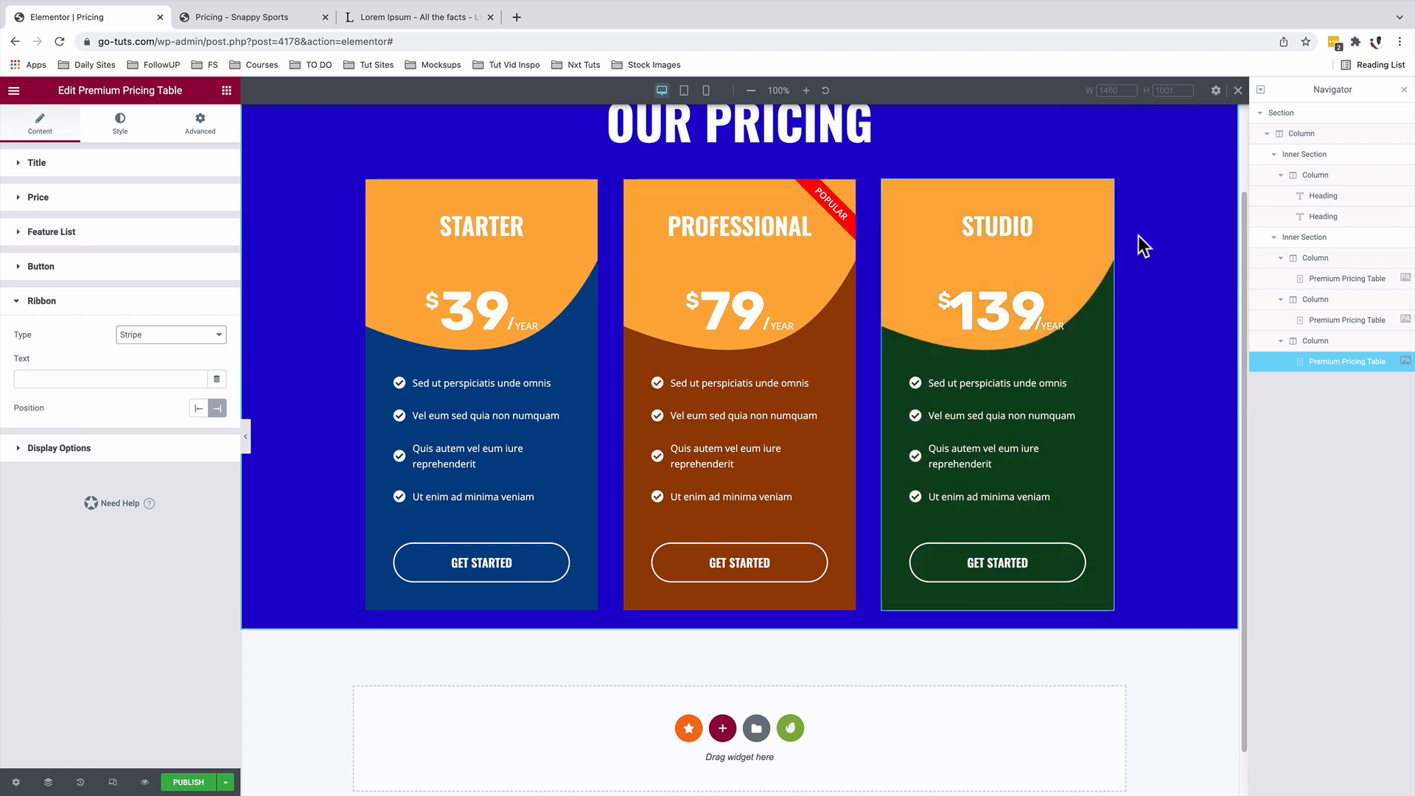
Step: Move the Studio column's background image to X -345 px and Y -332 px, and save the page as a draft
click(877, 189)
click(120, 124)
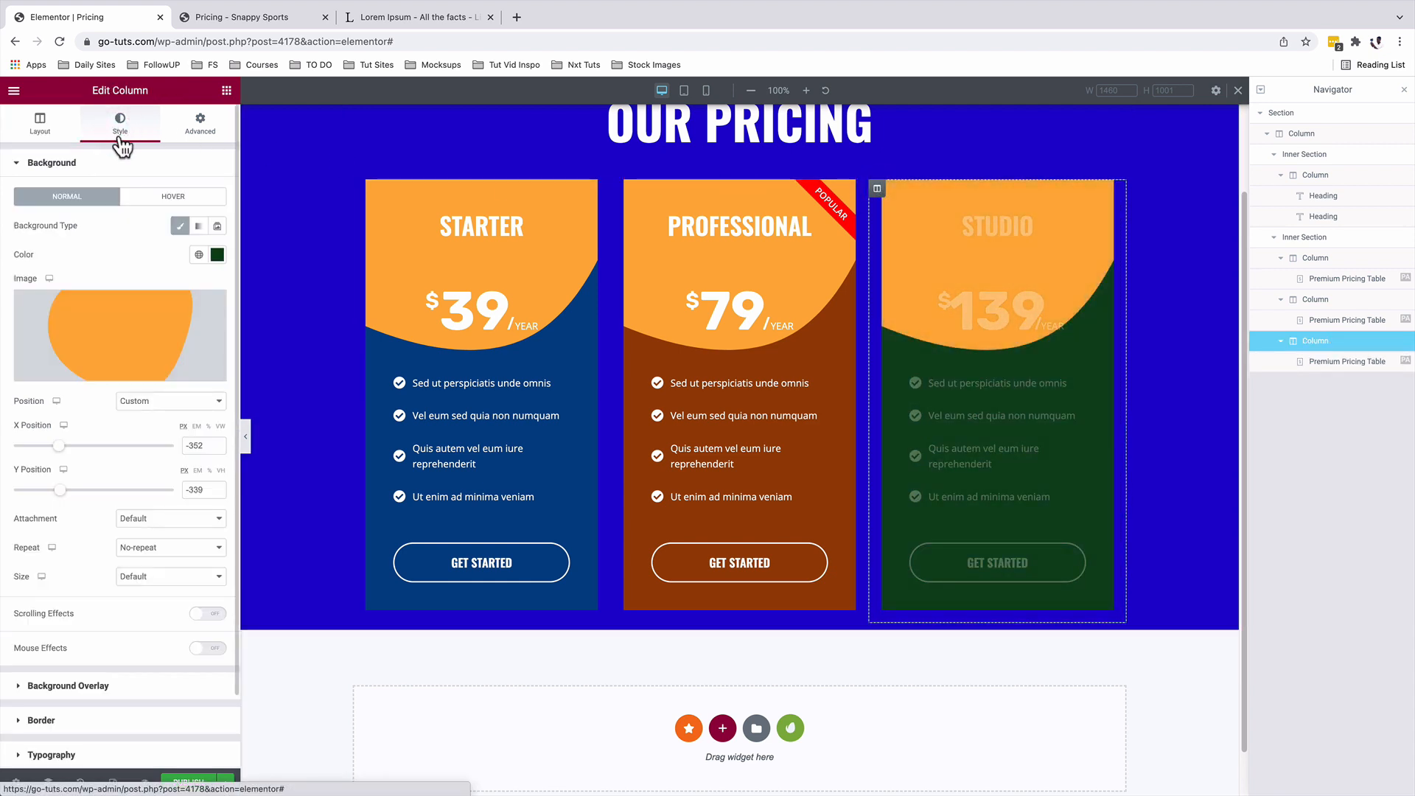
drag(58, 447, 61, 492)
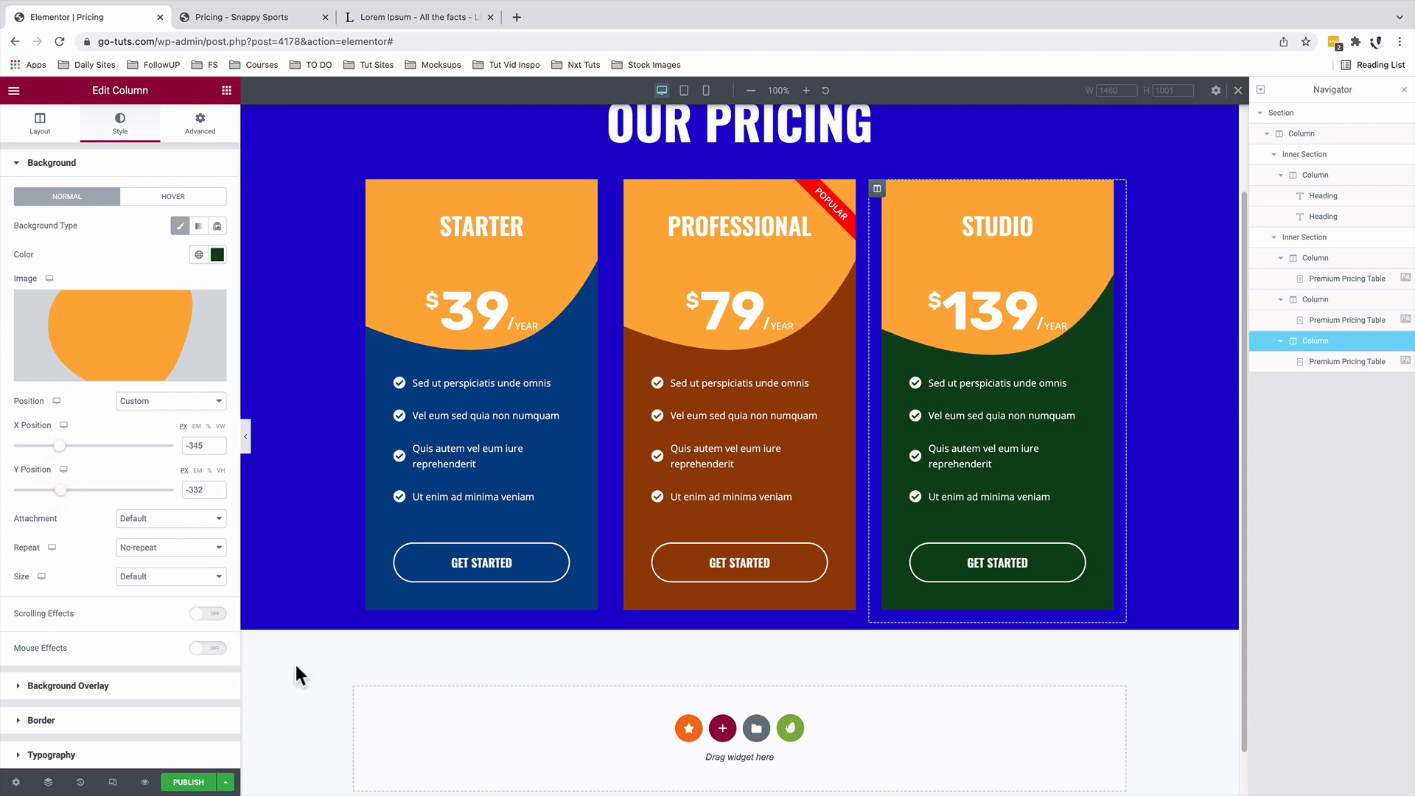
click(225, 782)
click(96, 726)
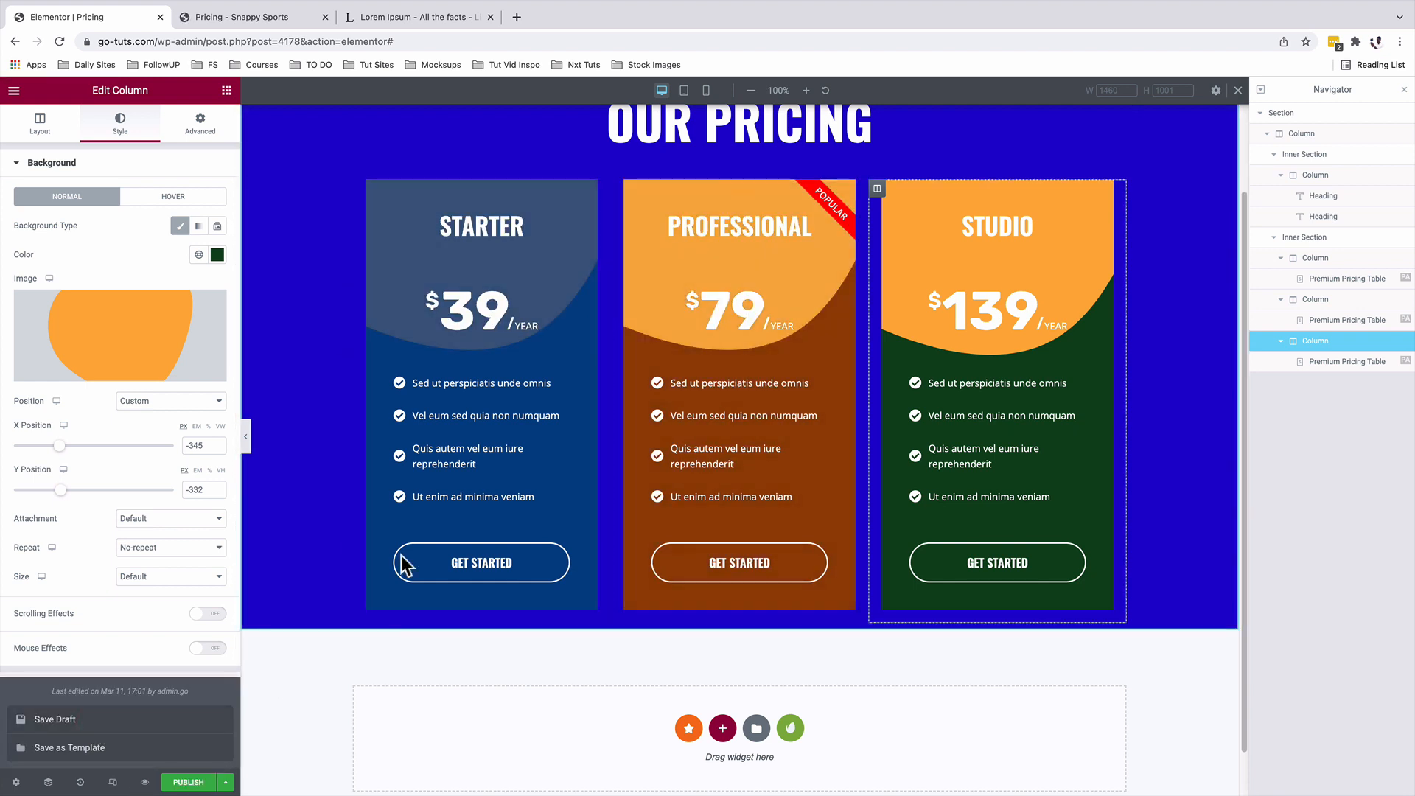
Step: Unlink the outer pricing section's padding values and set its top padding to 100 px
scroll(302, 335, up, 2)
click(303, 334)
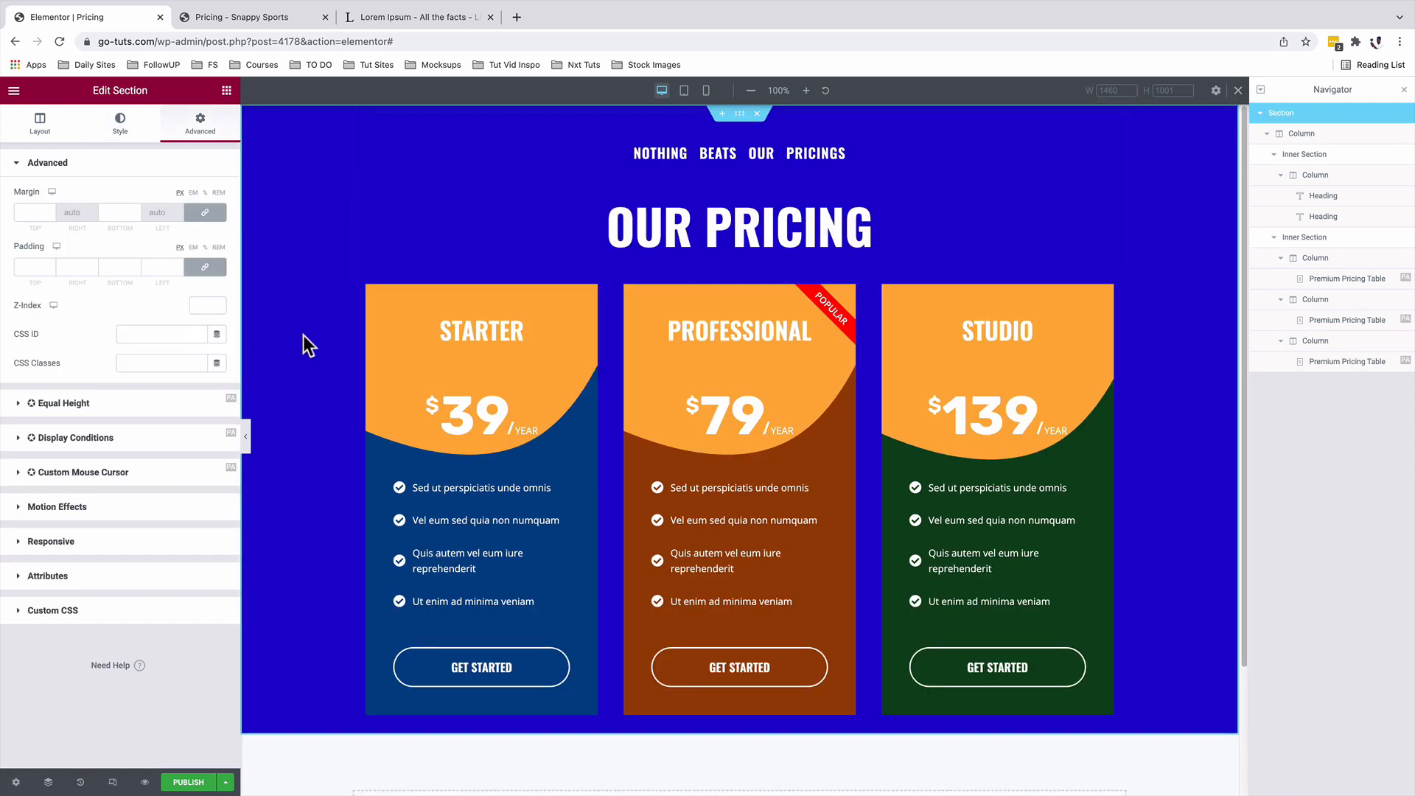
click(40, 123)
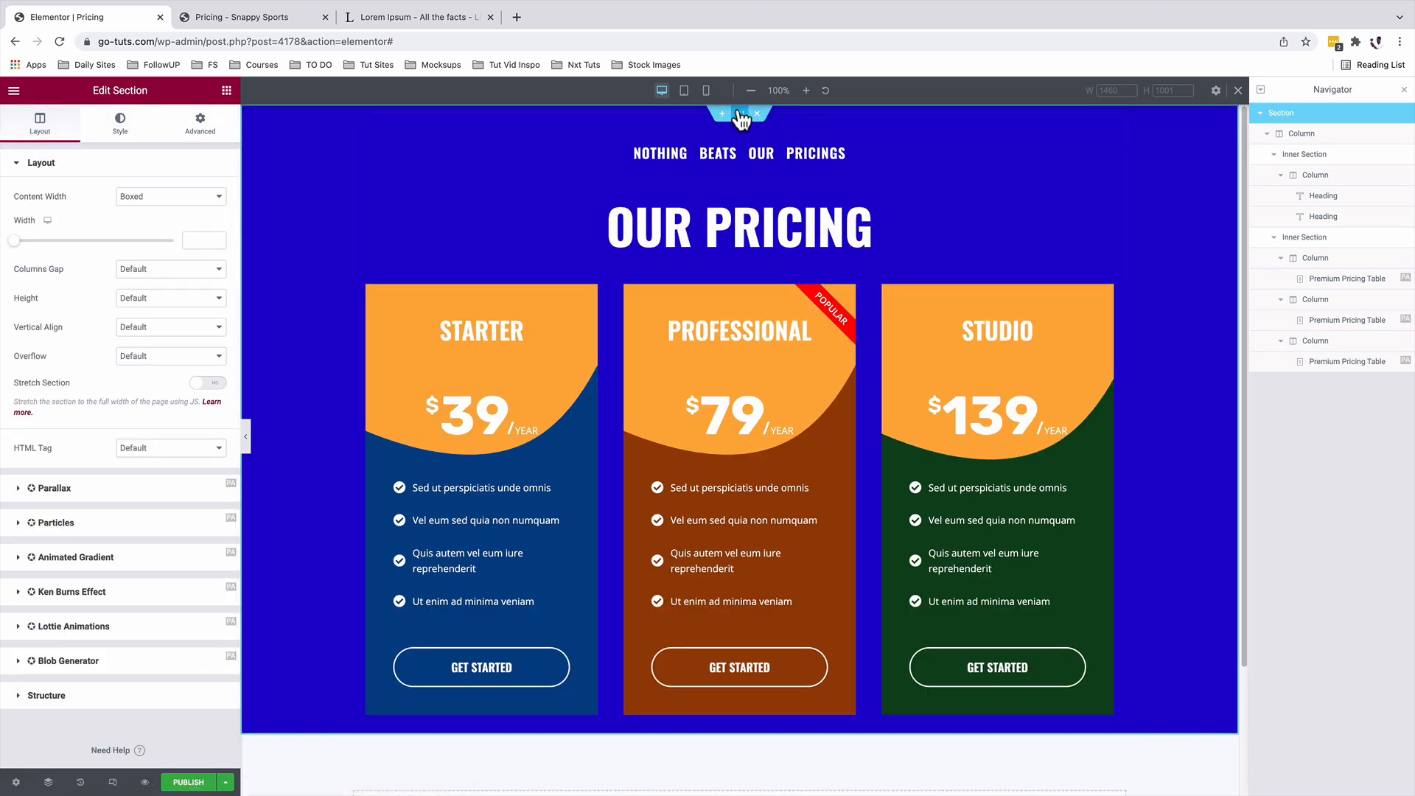
click(200, 122)
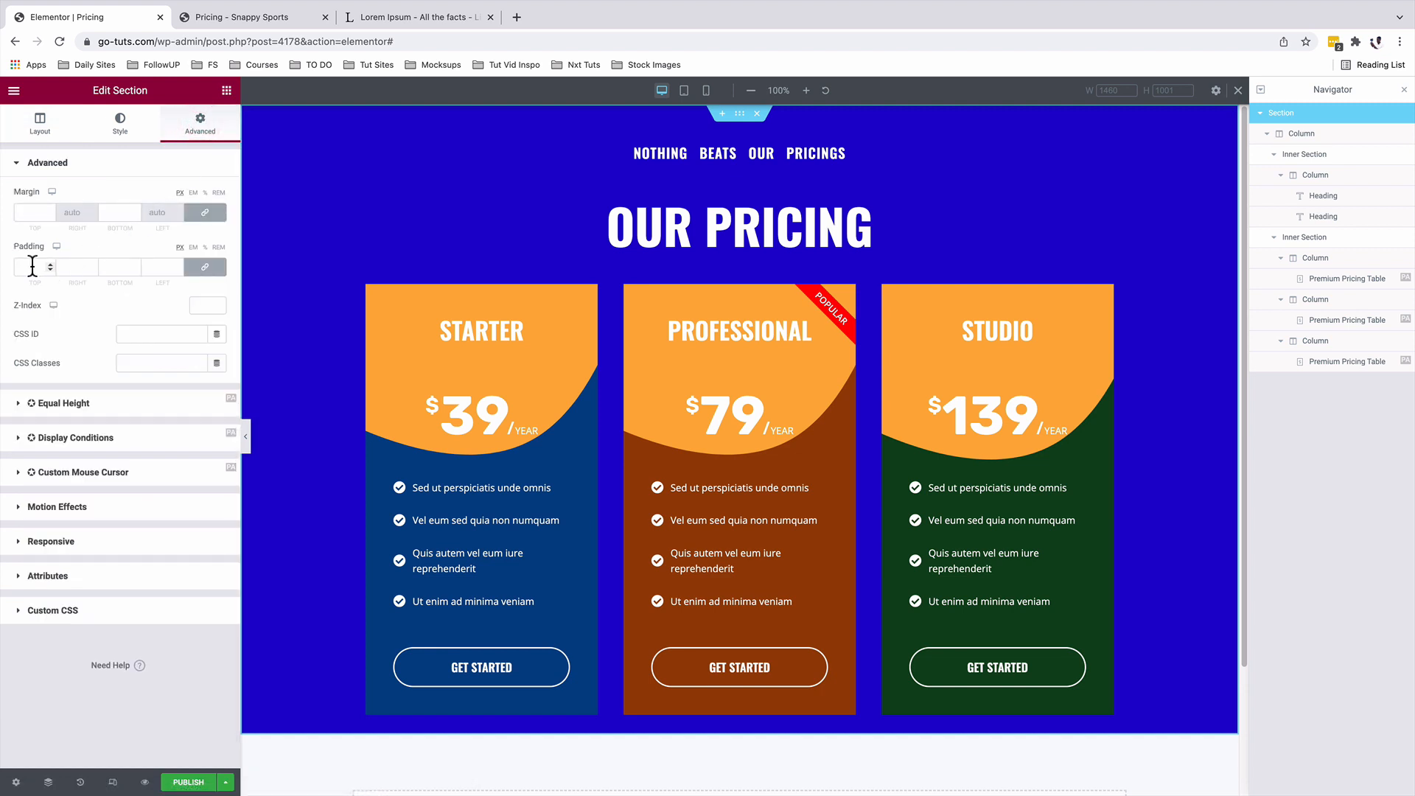
click(205, 267)
click(25, 268)
text(1)
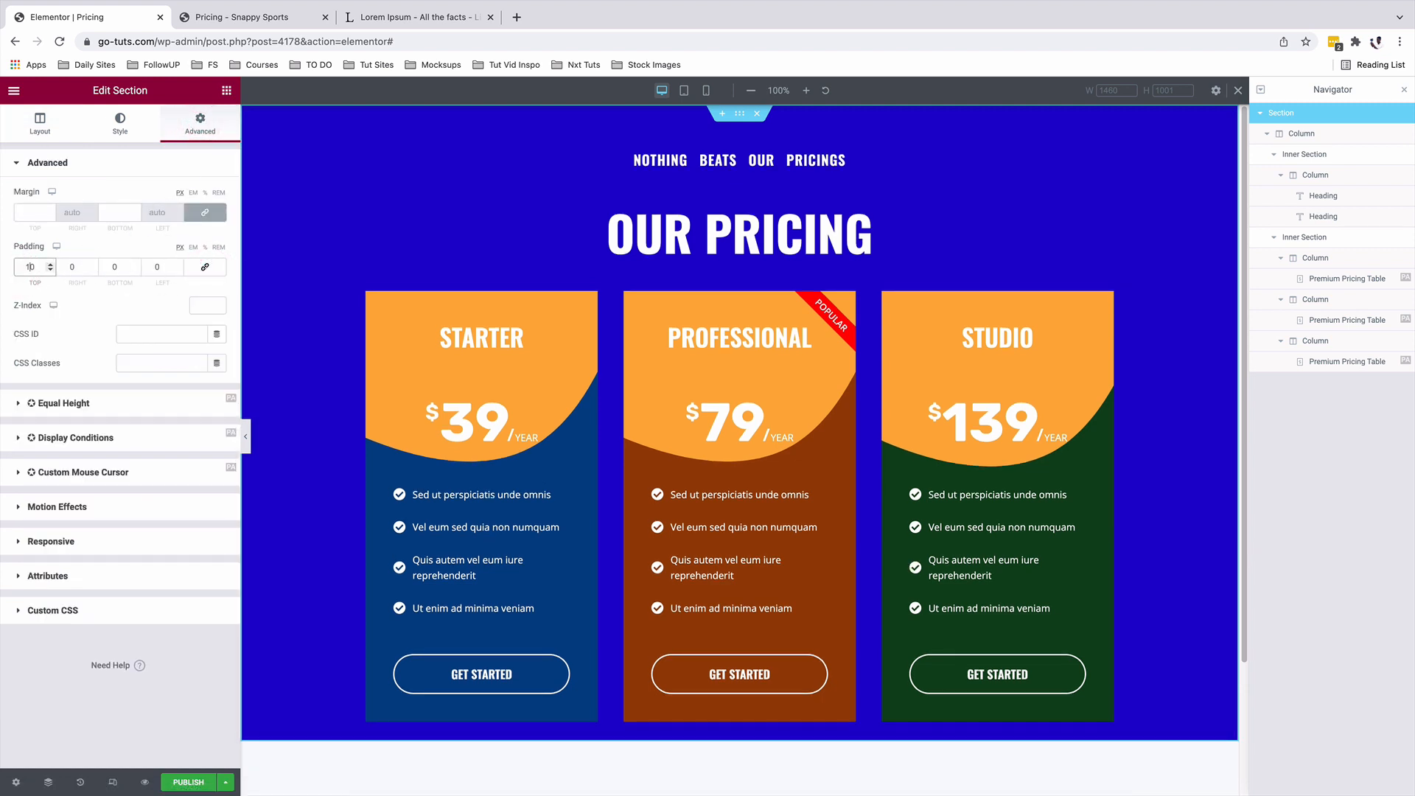
text(0)
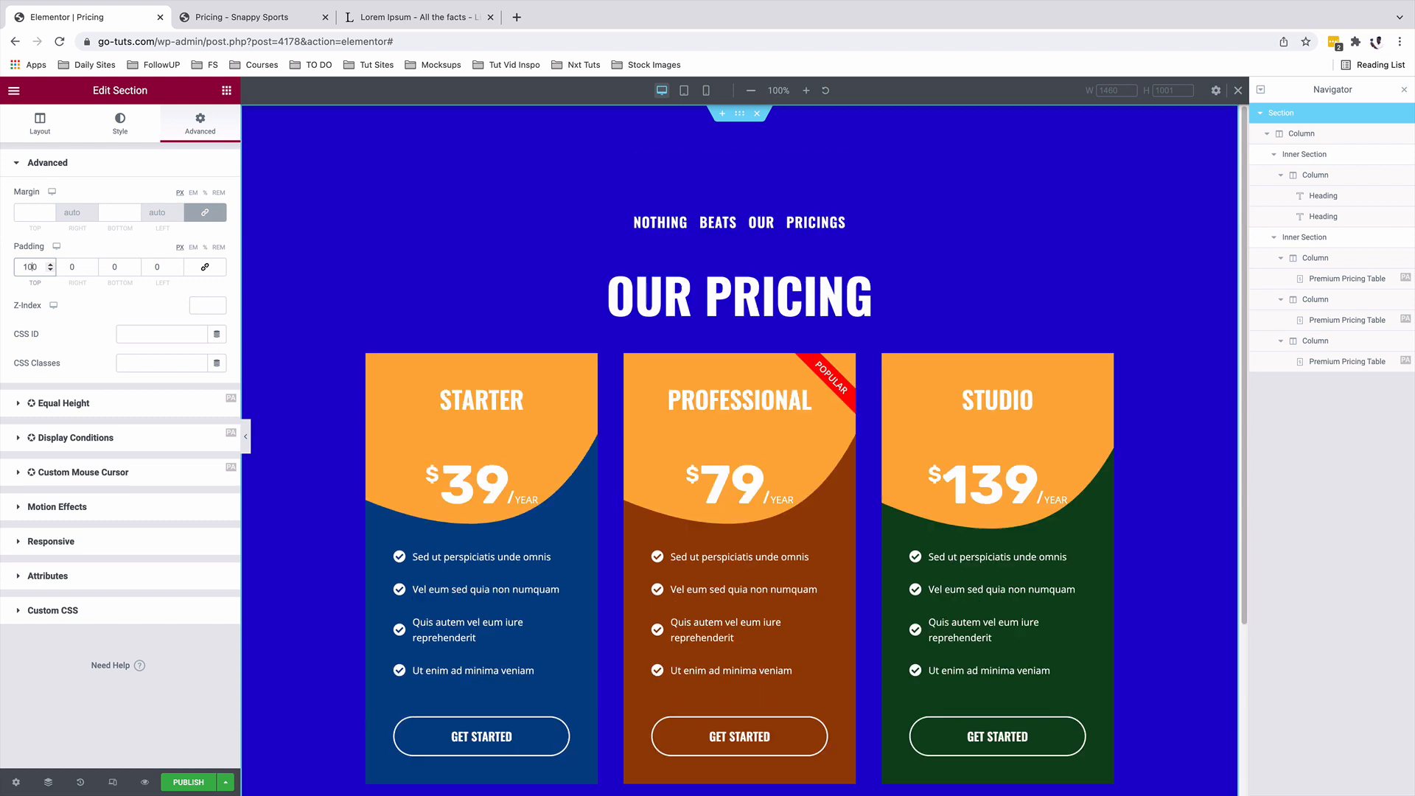
Step: Set the outer pricing section's bottom padding to 100 px and switch its background type to Gradient
click(108, 267)
text(100)
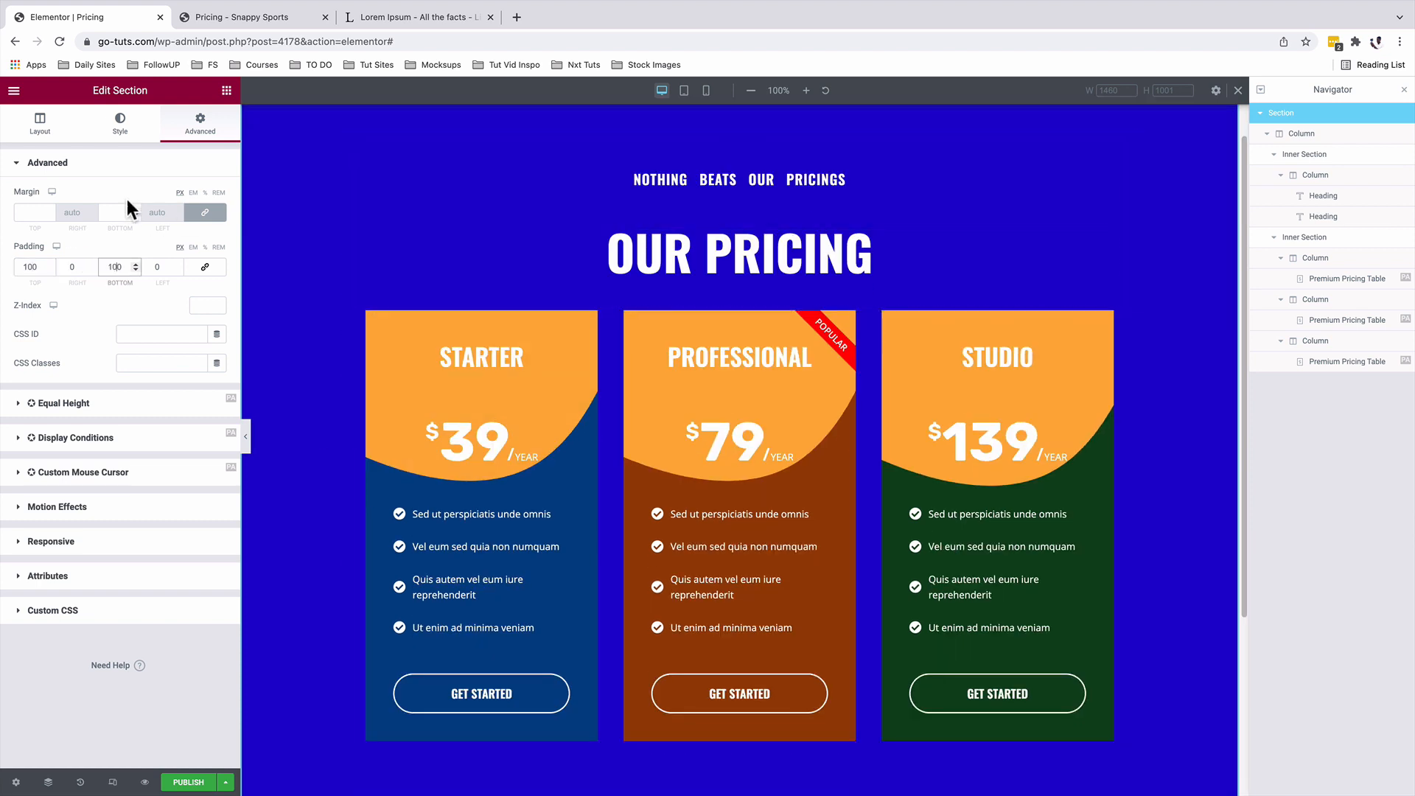
click(120, 137)
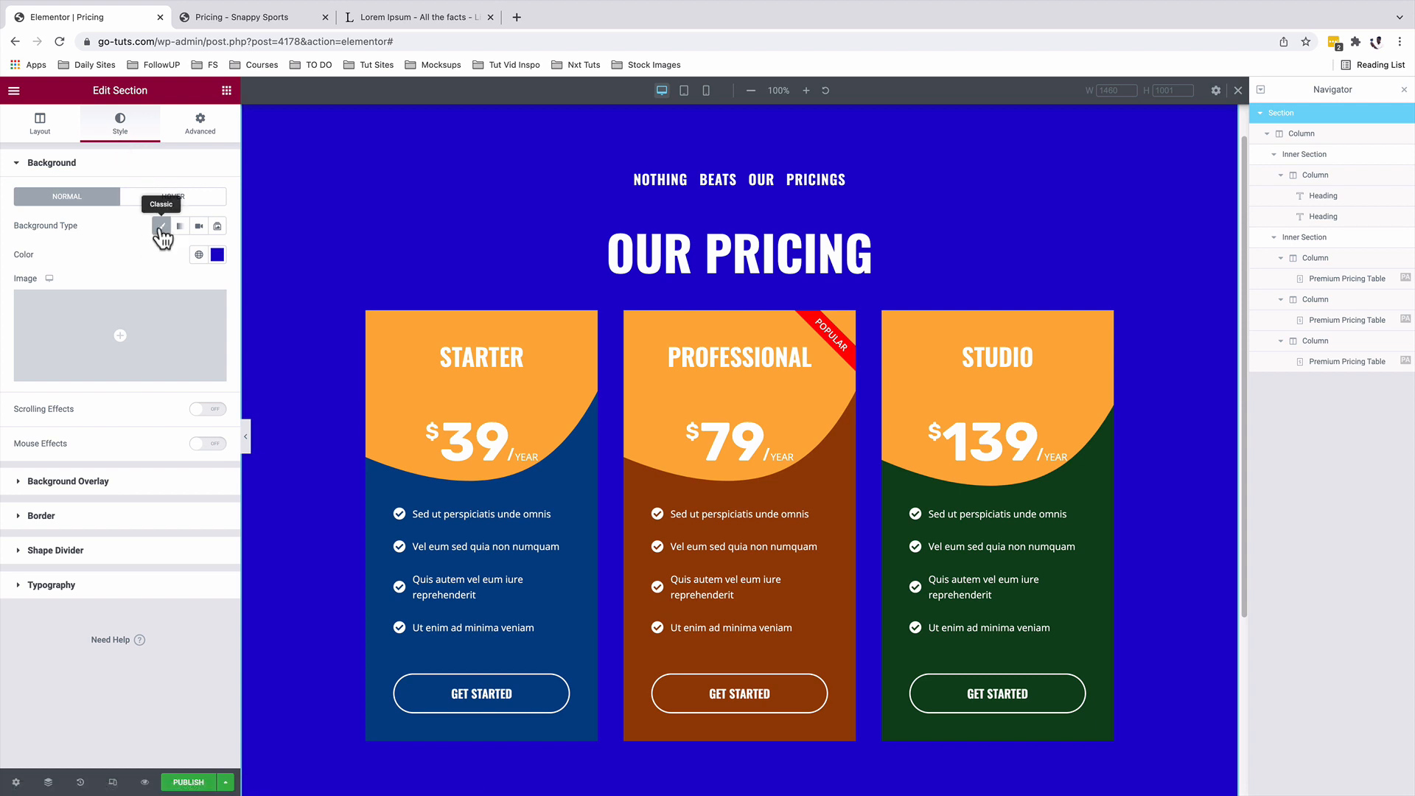
click(179, 226)
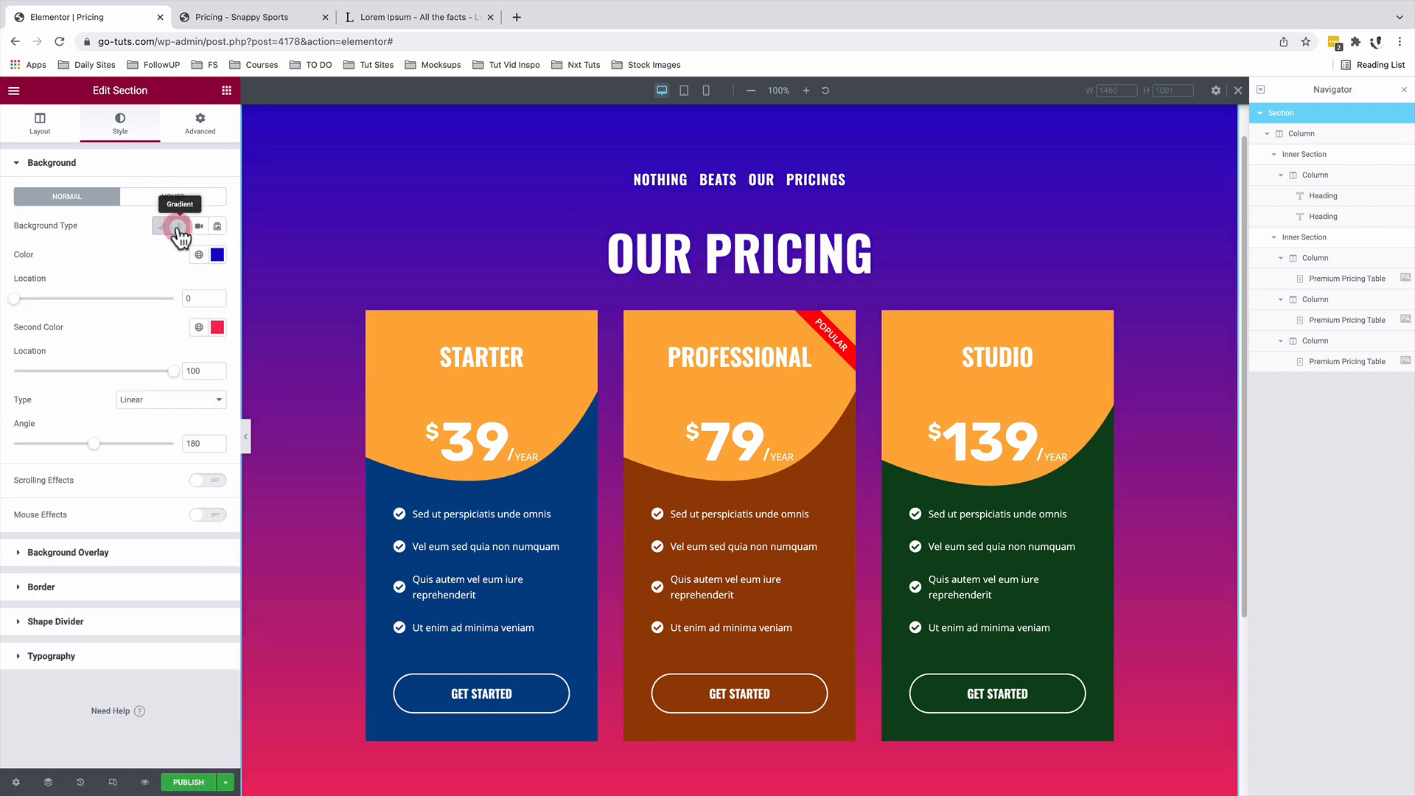
Step: Change the second color of the section's background gradient to a purplish pink, keeping the blue first color
click(217, 254)
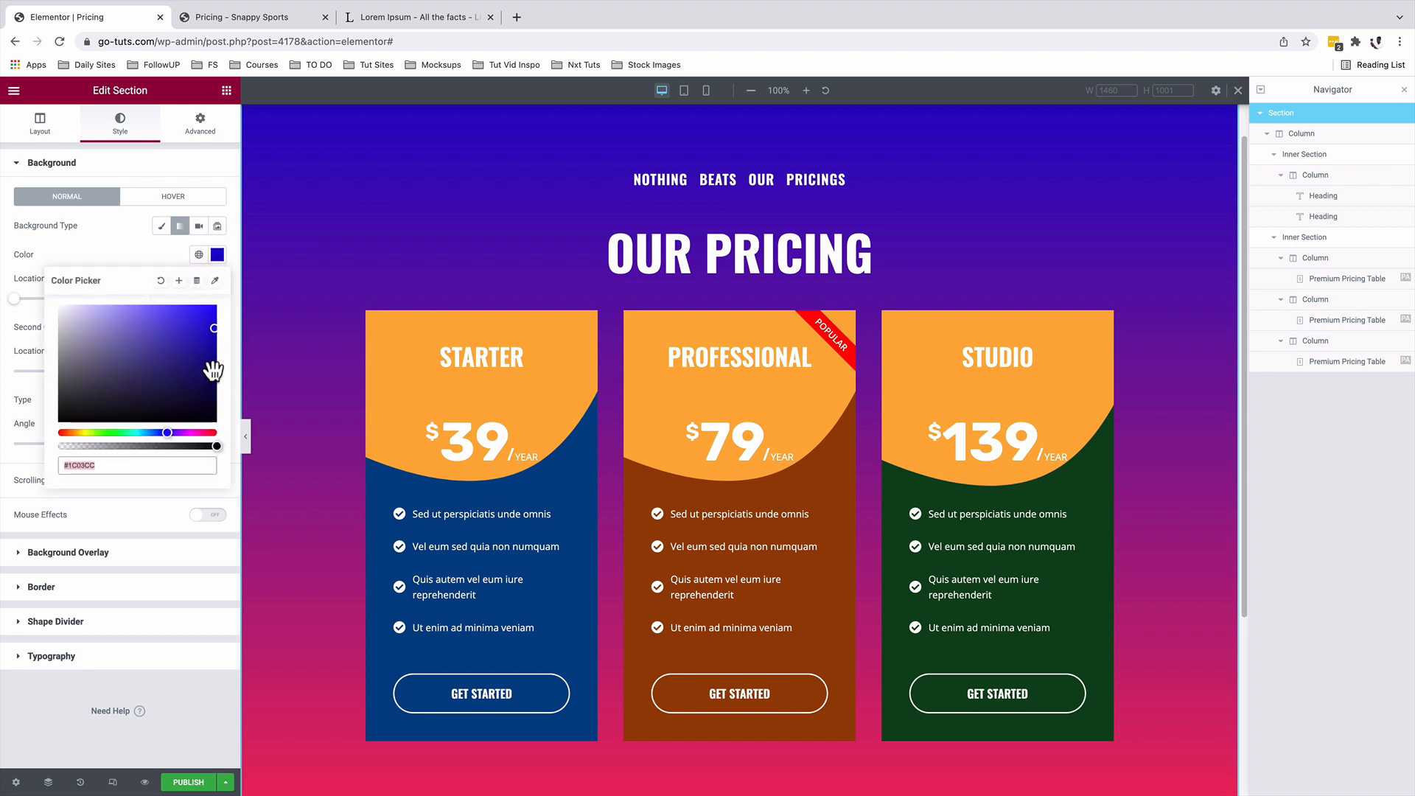
click(102, 469)
click(234, 363)
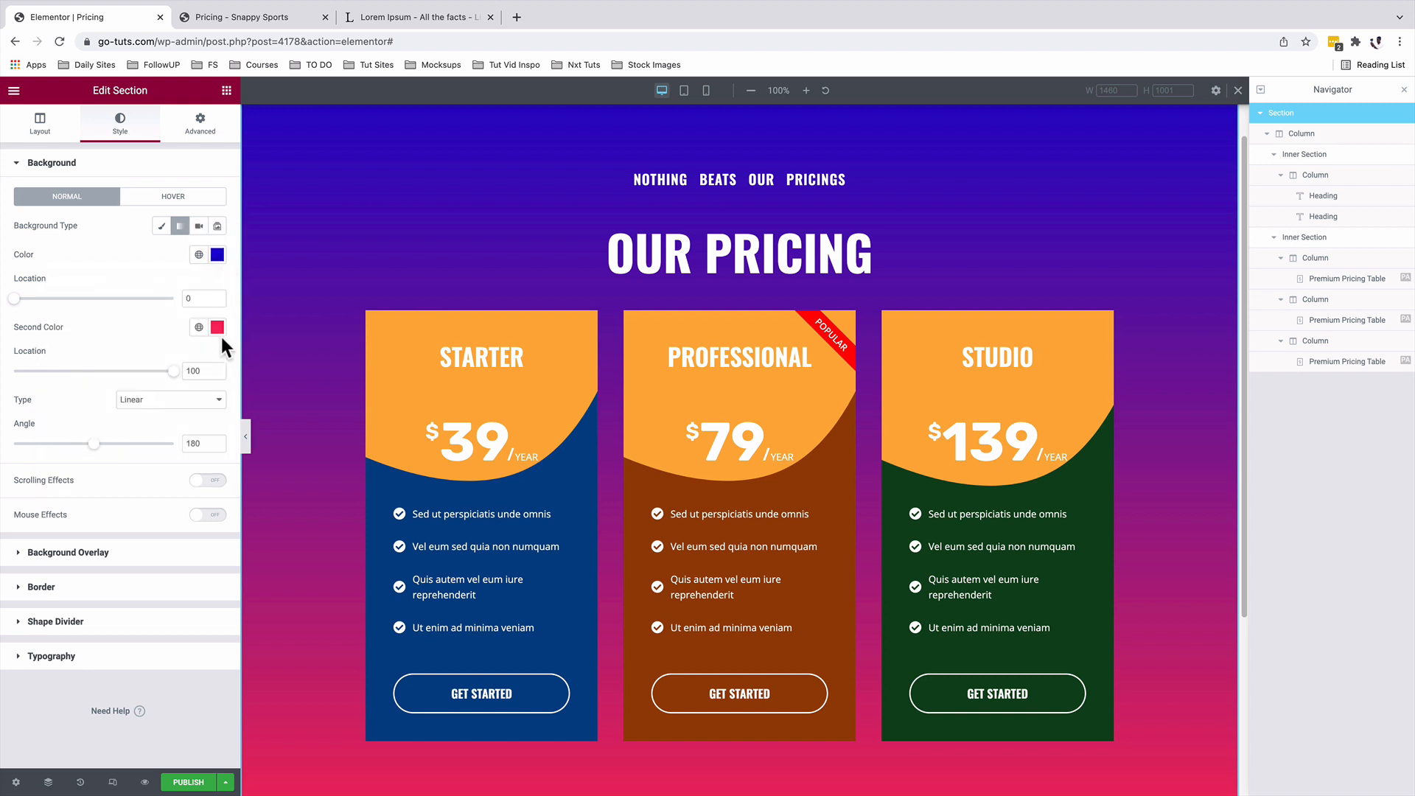
click(217, 329)
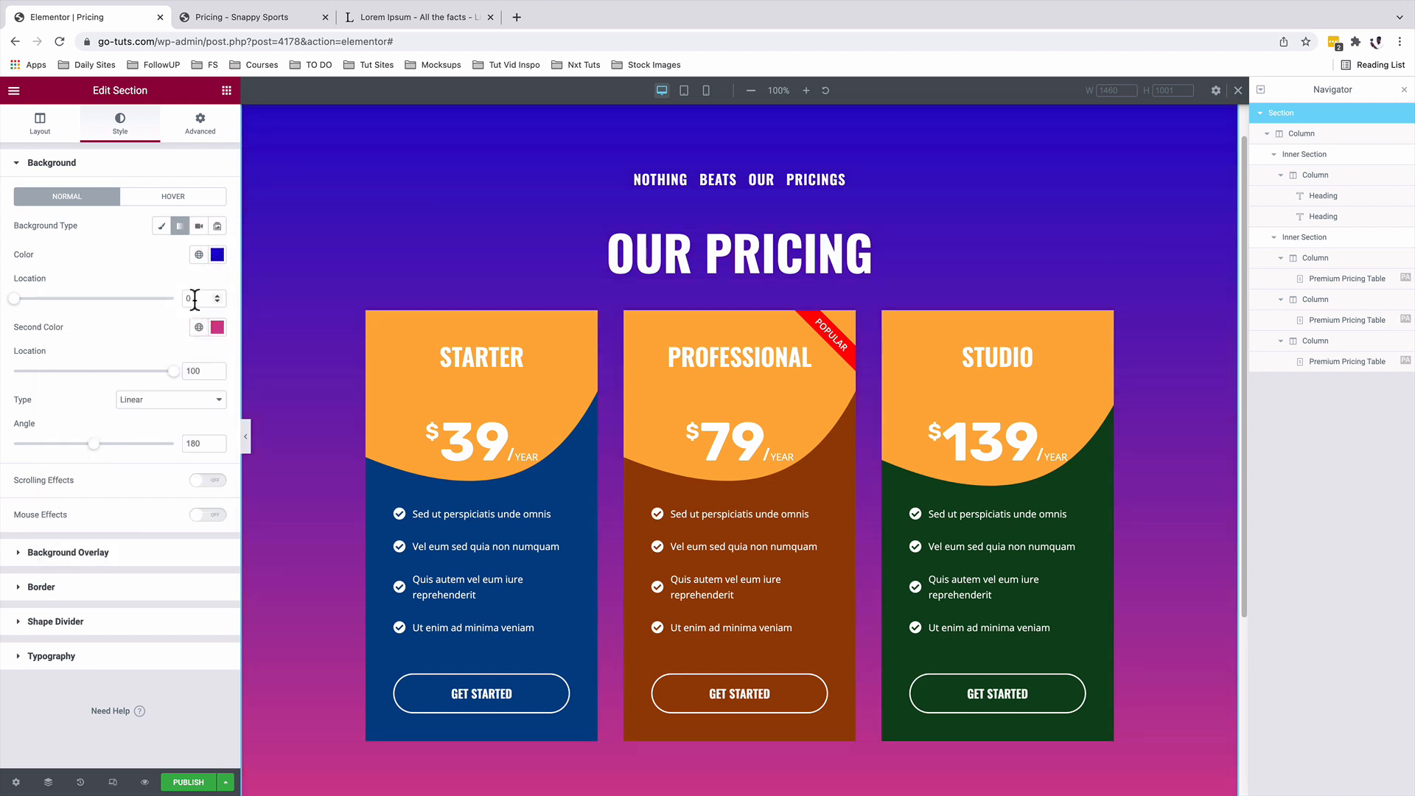
Step: Set the gradient's first color location to 37 and its angle to 150, and save the page as a draft
double_click(194, 299)
text(37)
double_click(195, 443)
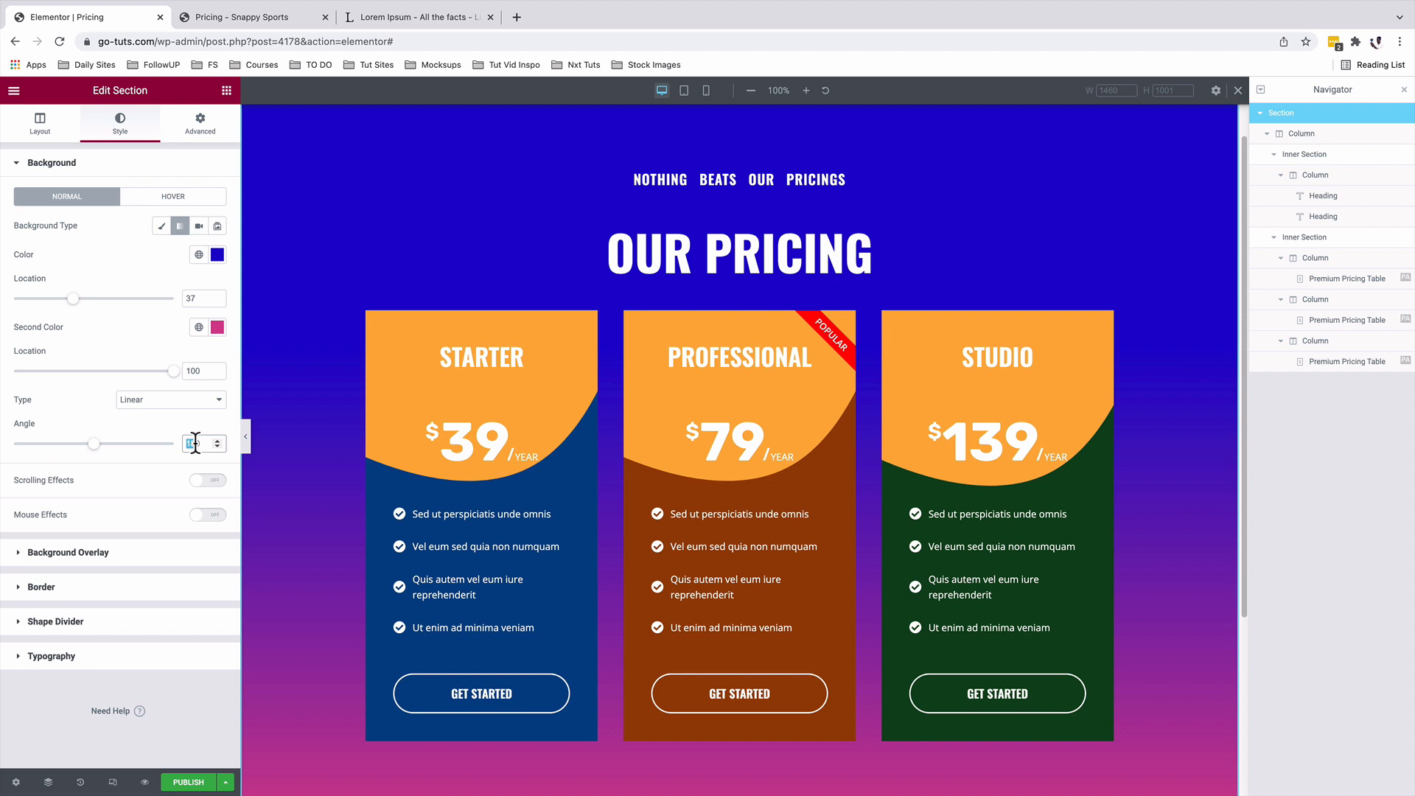
text(150)
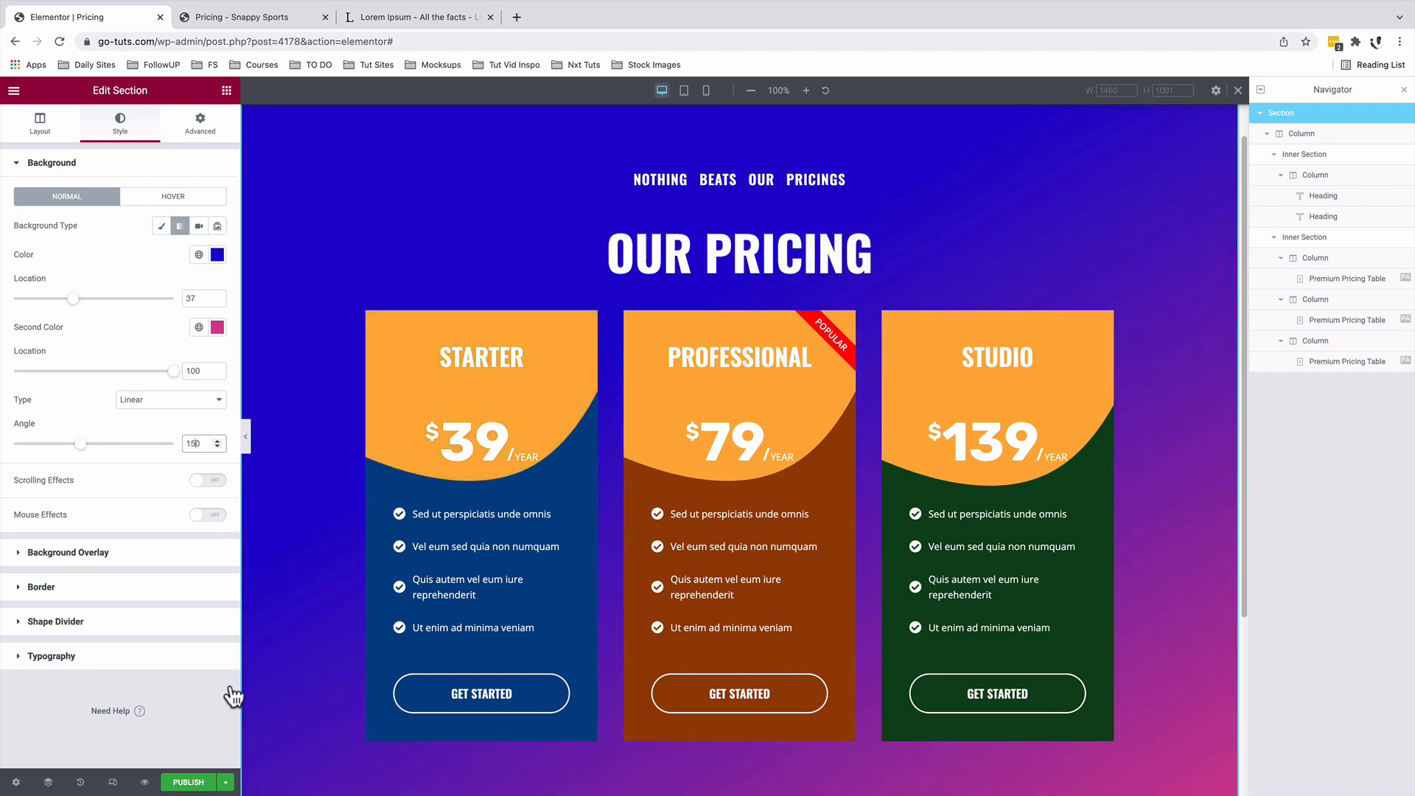
click(226, 782)
click(118, 729)
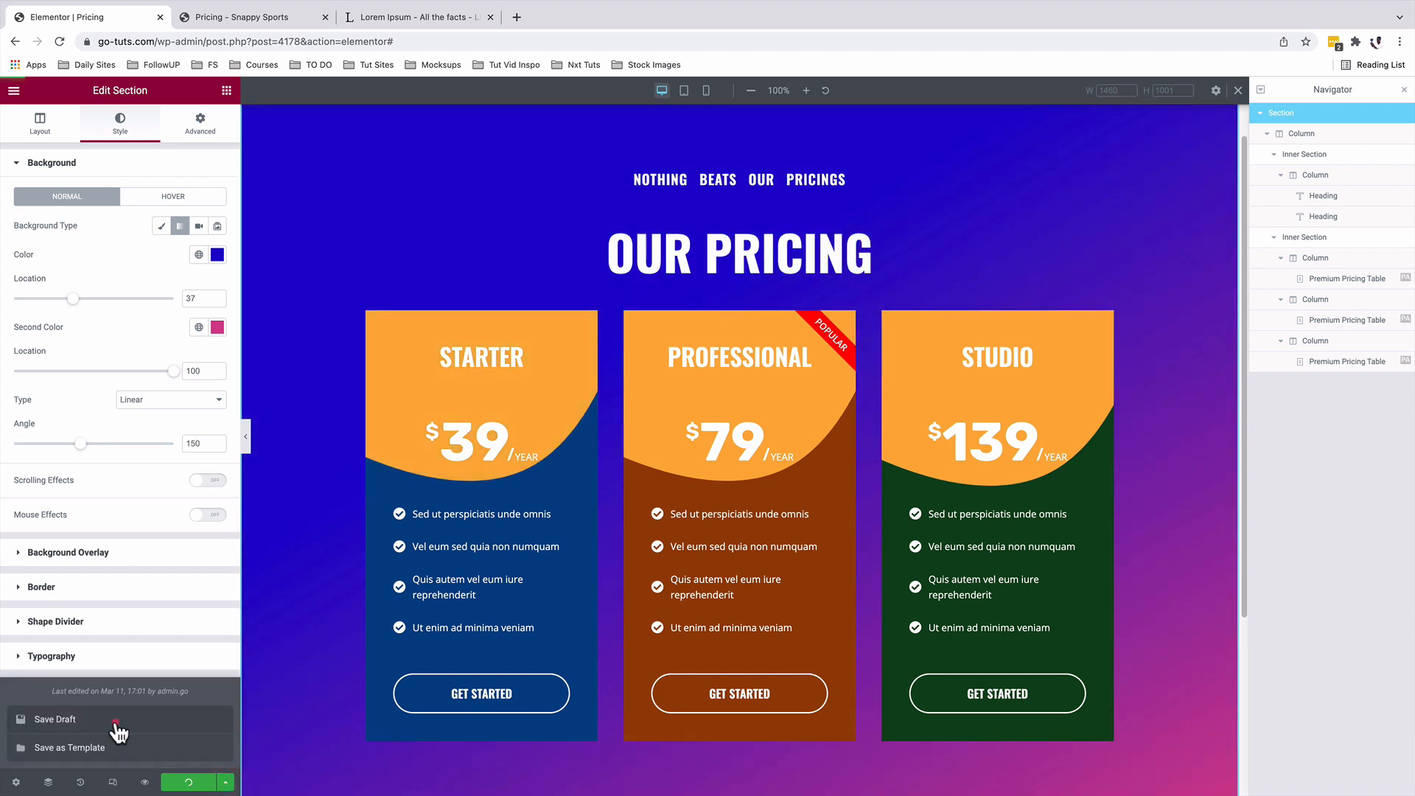
Step: Try the Yearly/Lifetime switch on the finished pricing page, and return to the Elementor editor
key(ctrl+Tab)
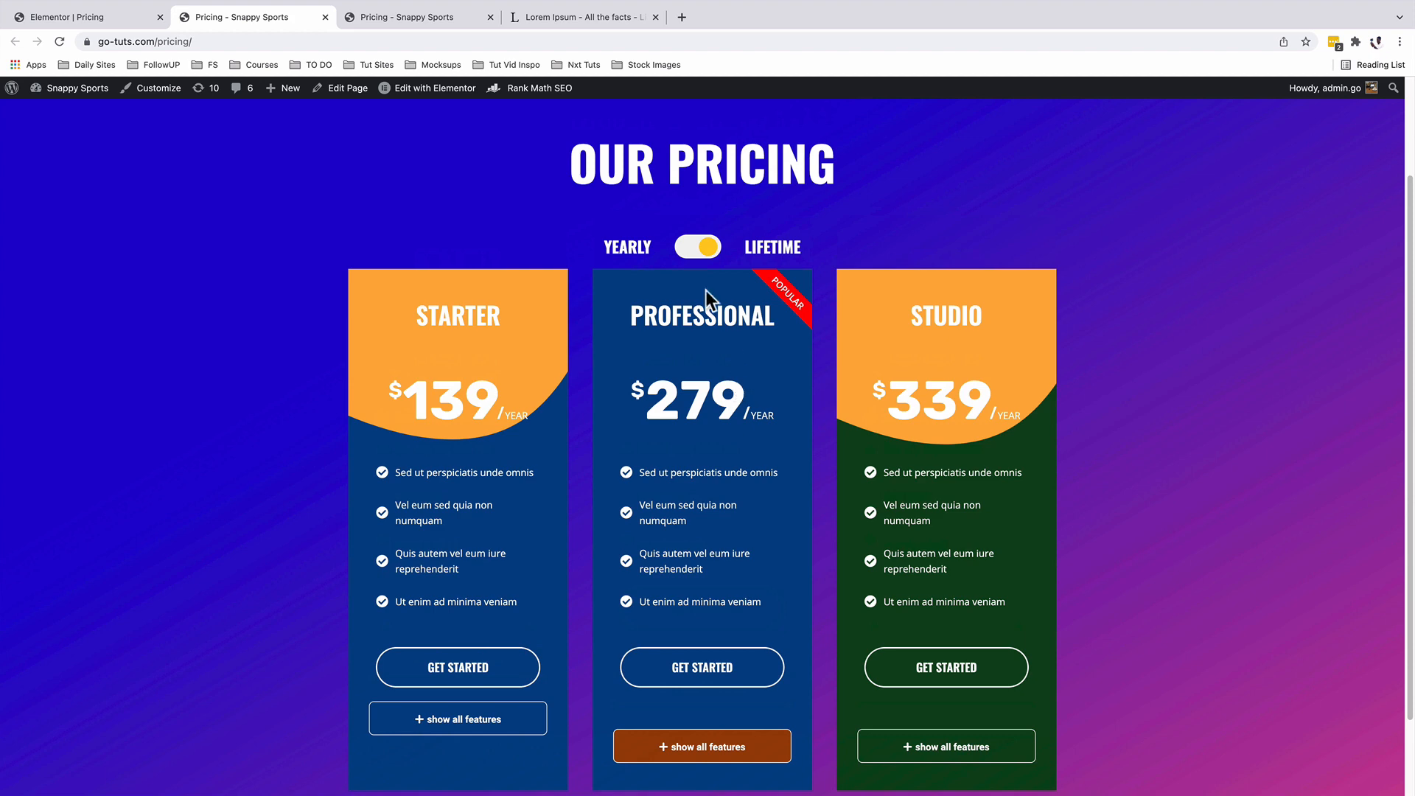
click(709, 251)
click(709, 251)
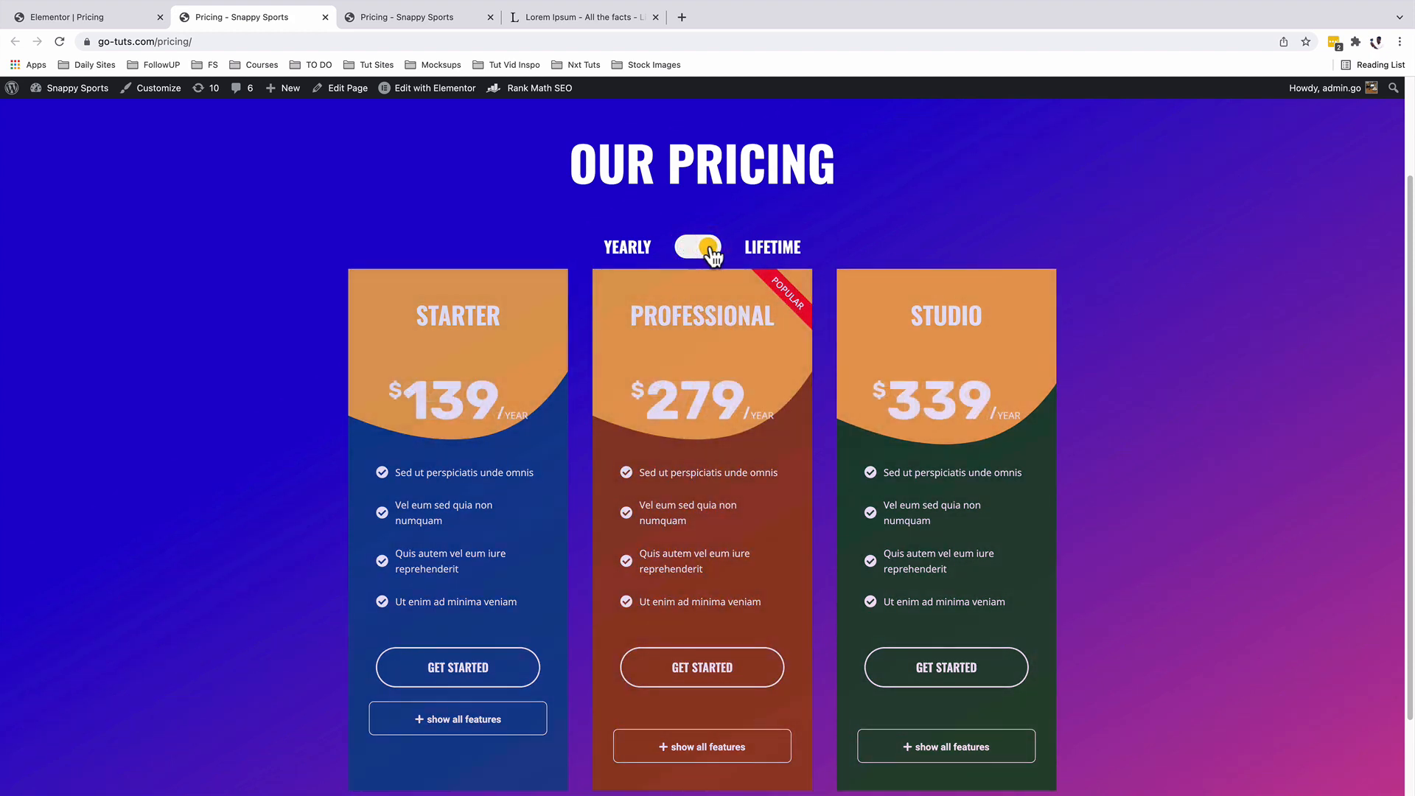
key(ctrl+w)
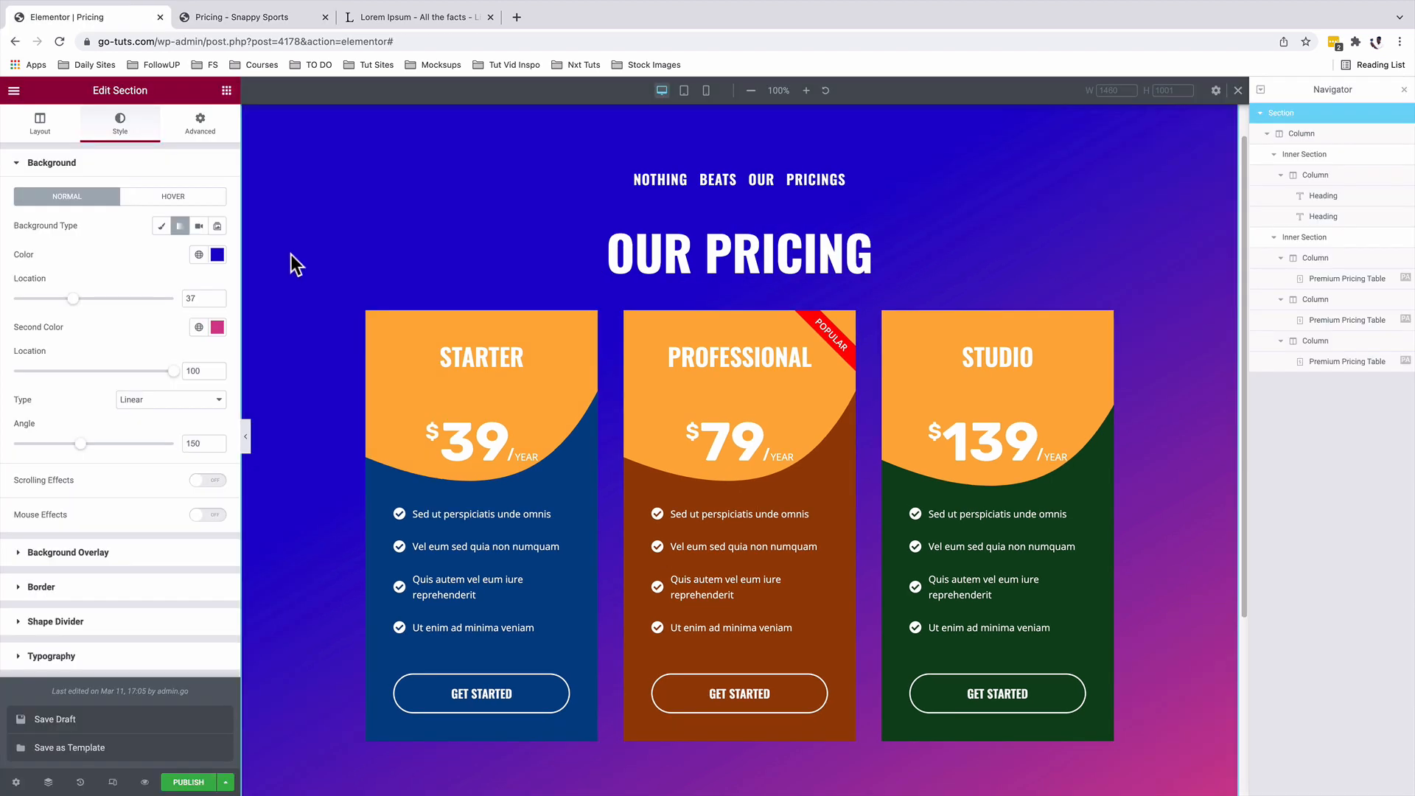
Step: Find the Premium Unfold widget and place it below the Starter pricing table in its column
click(227, 92)
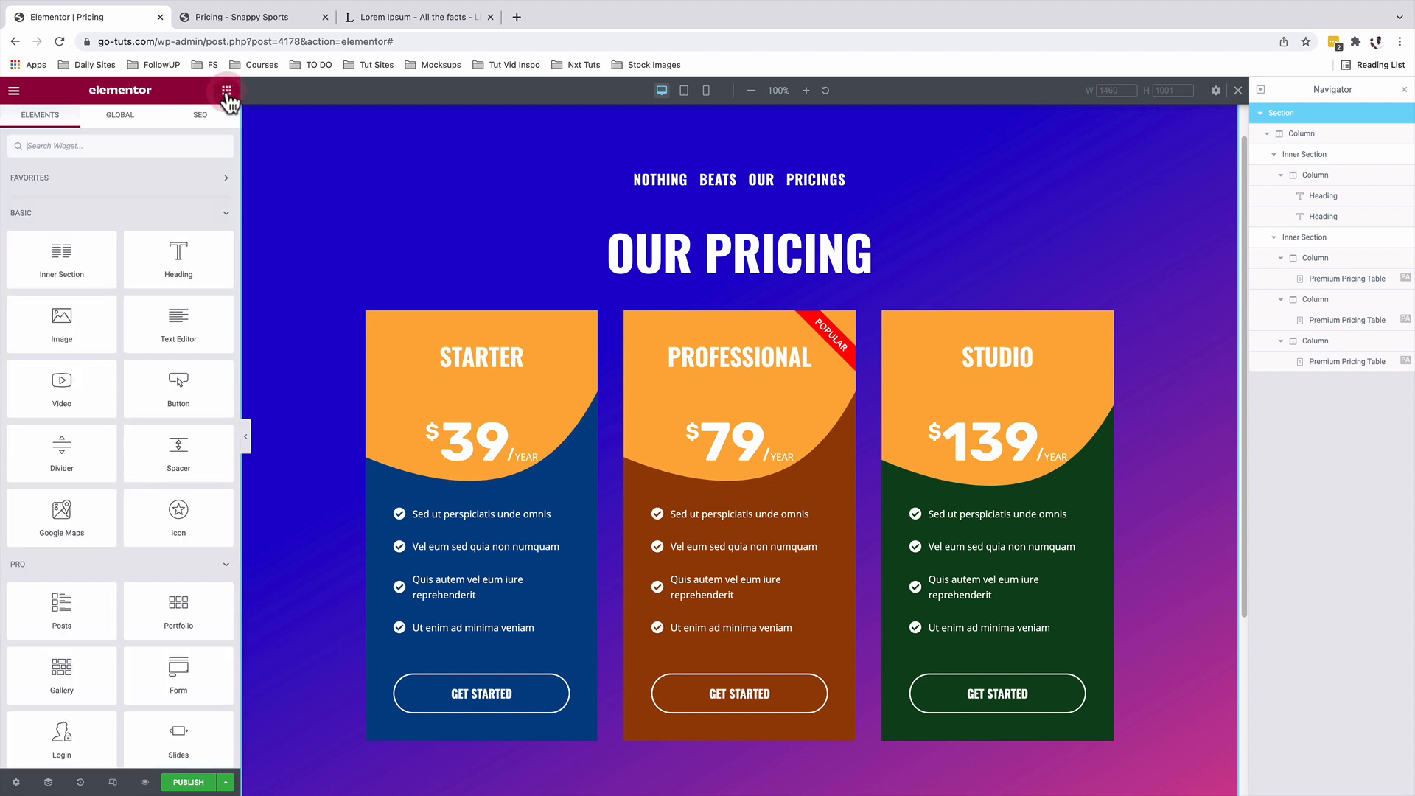
click(180, 147)
text(u)
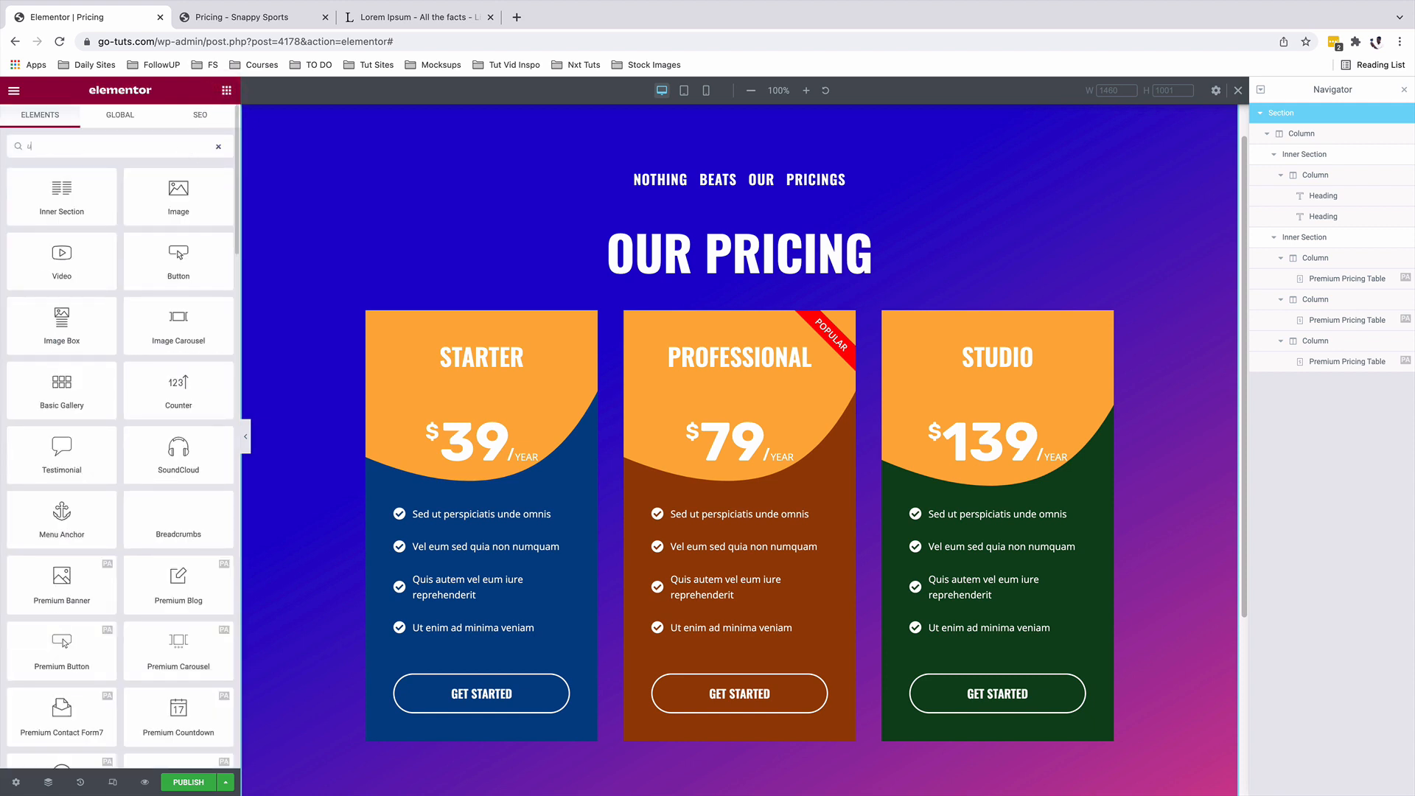
text(nf)
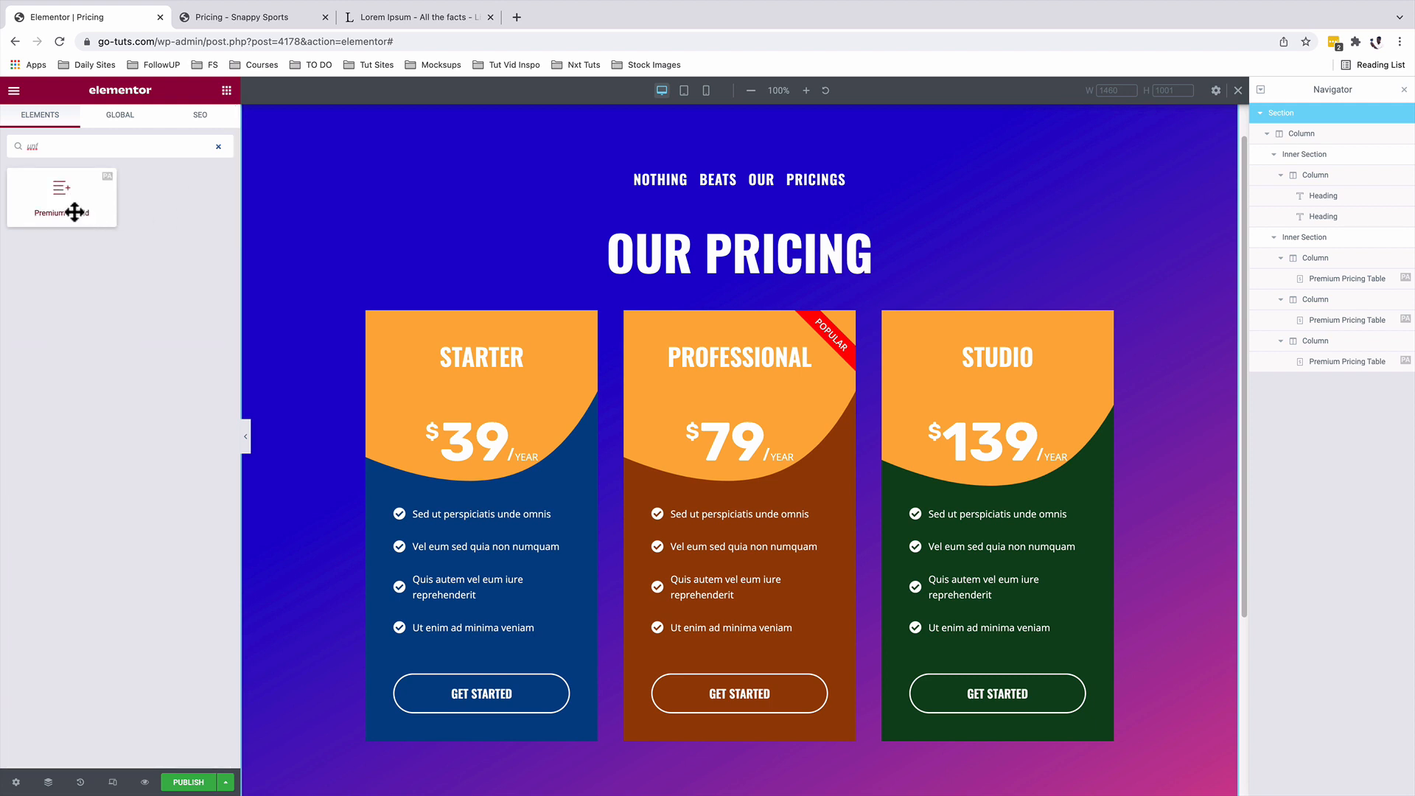
scroll(346, 341, down, 1)
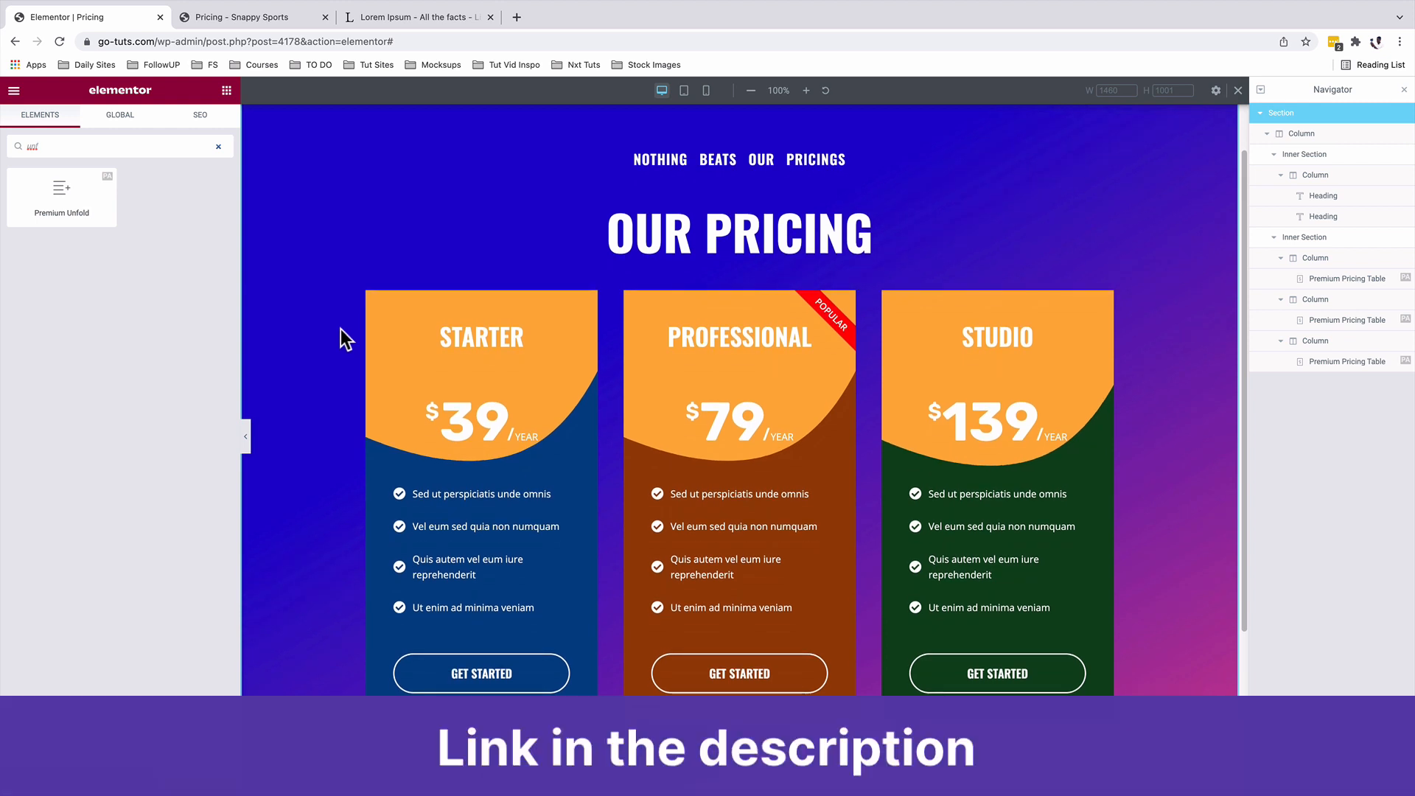
drag(74, 205, 453, 702)
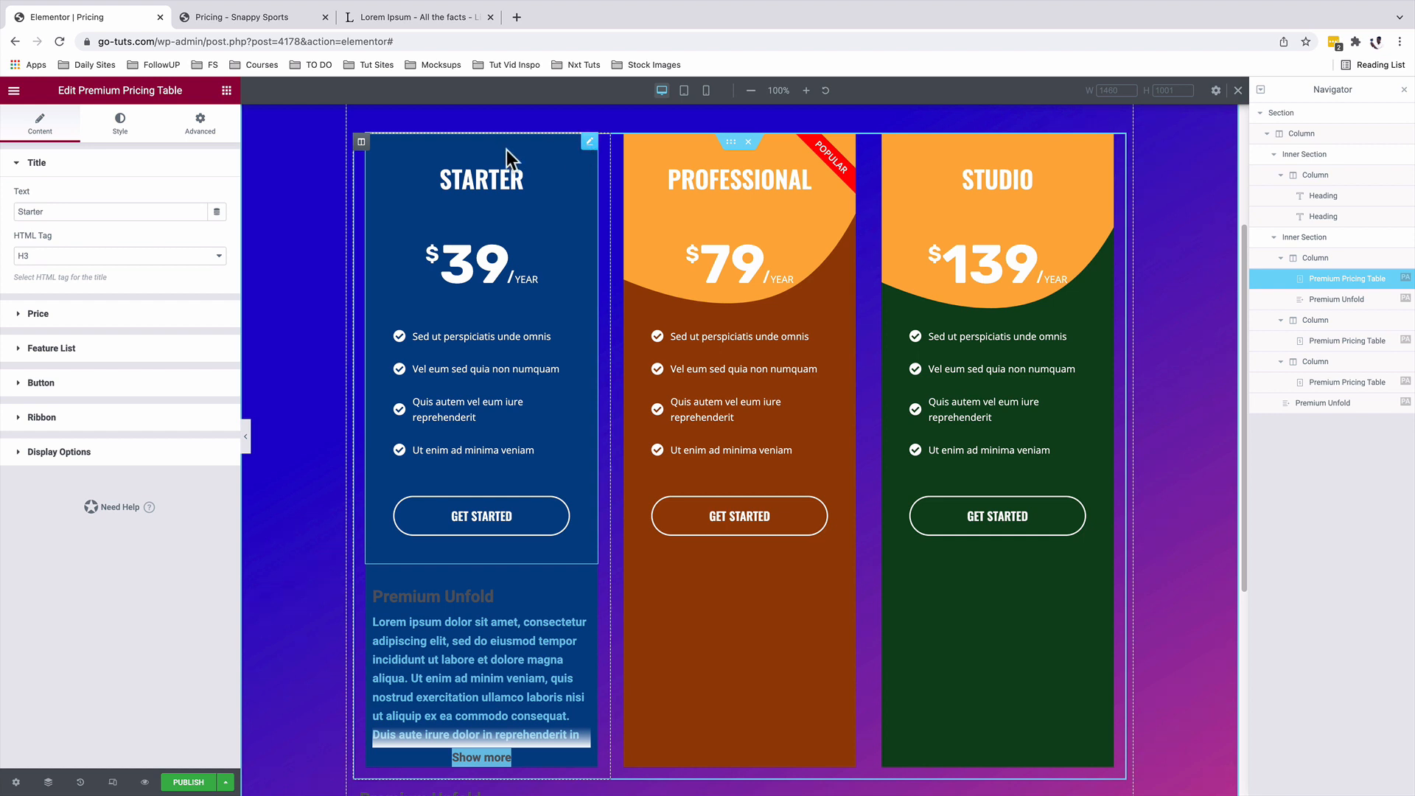
Step: Set the bottom padding of the Starter pricing table's box to 0
click(120, 123)
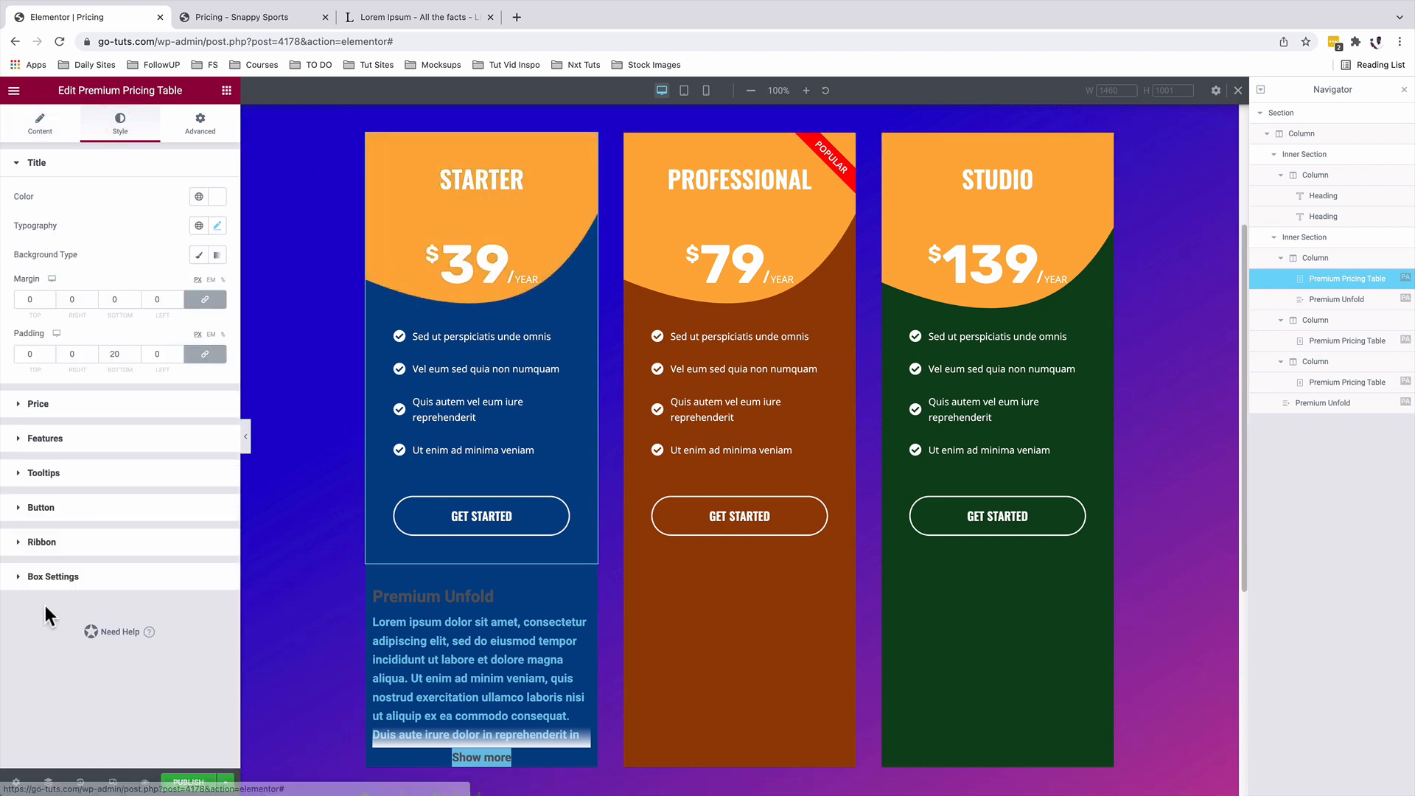
click(56, 579)
scroll(73, 560, down, 1)
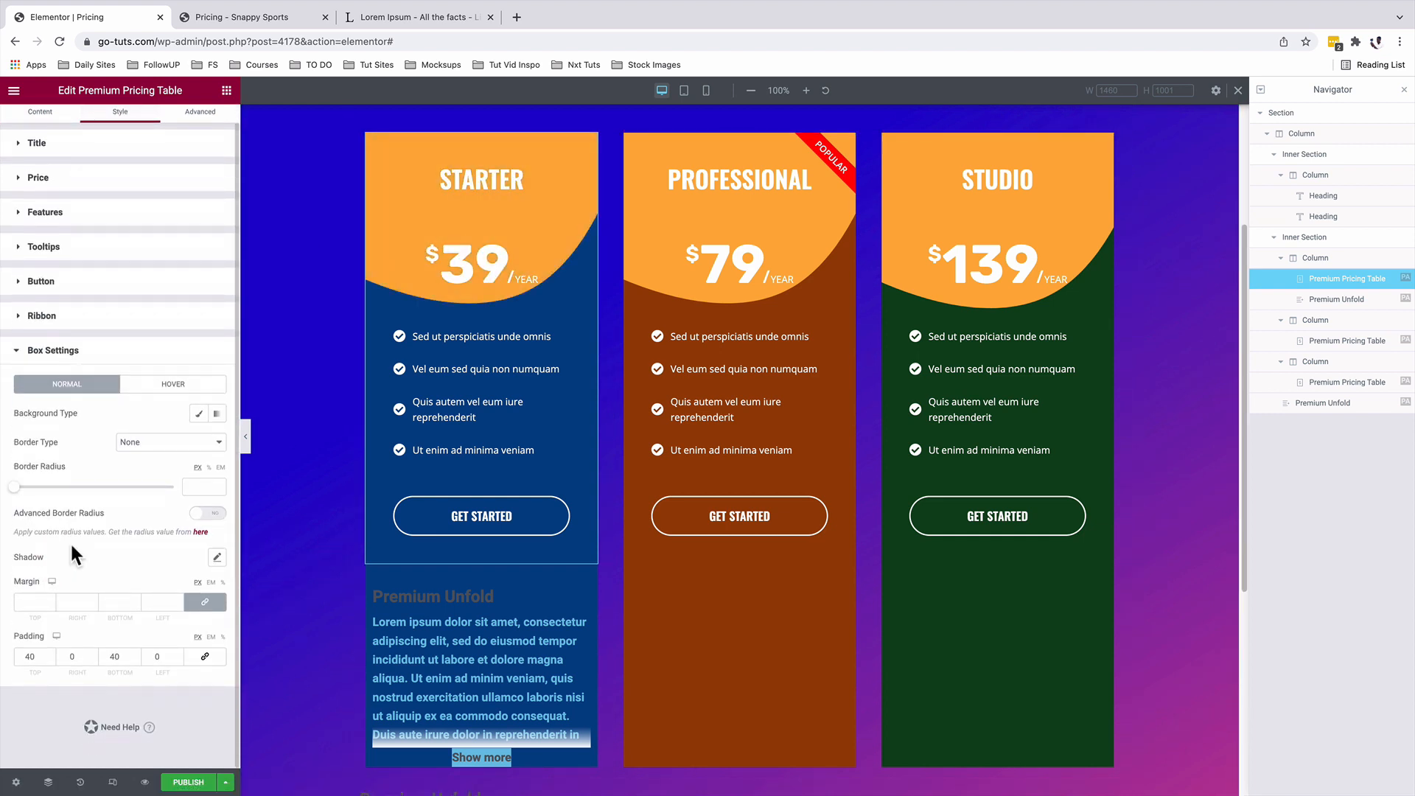
double_click(114, 656)
text(0)
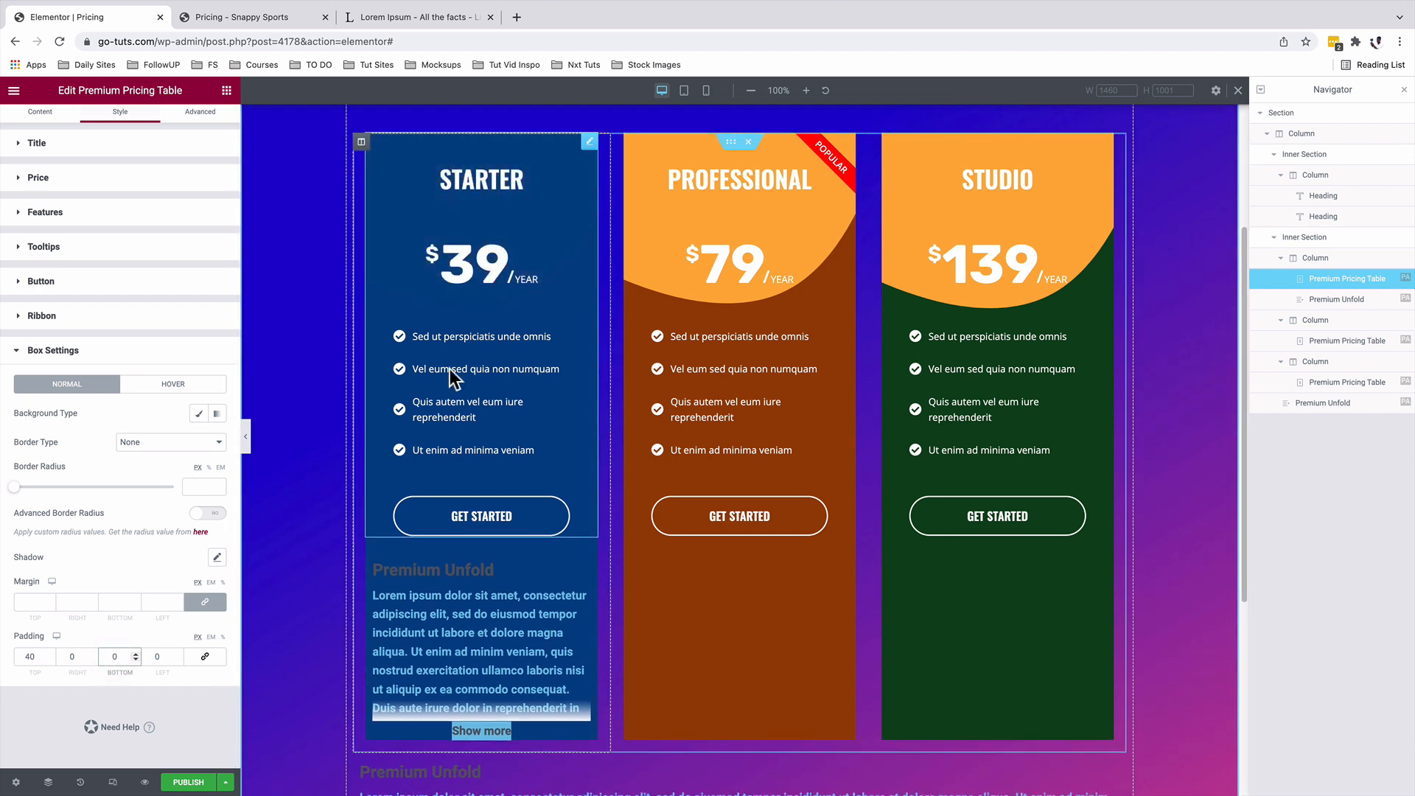
Step: Copy the Starter column's background color #004387 and apply it as the classic box background of its Premium Unfold widget
click(361, 142)
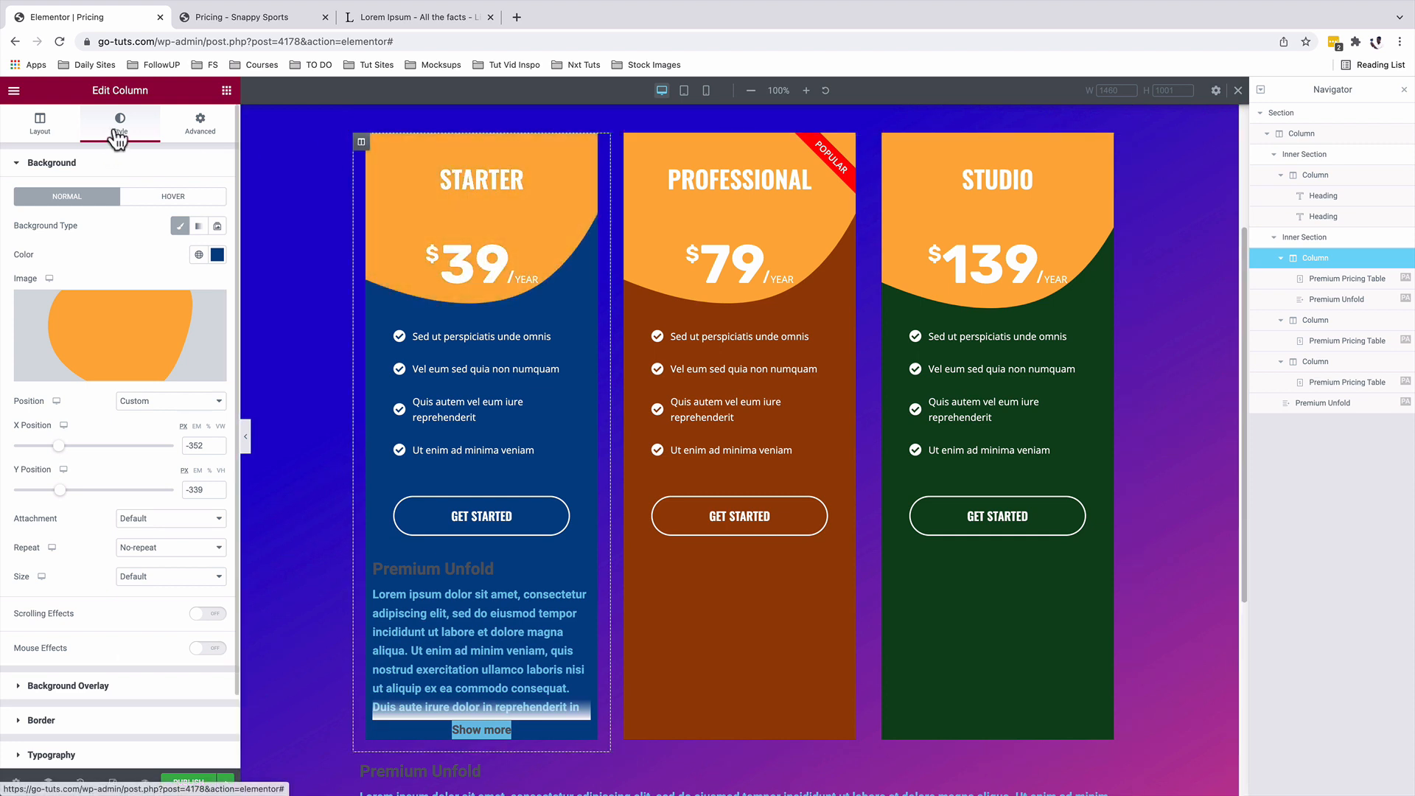
click(217, 255)
click(111, 470)
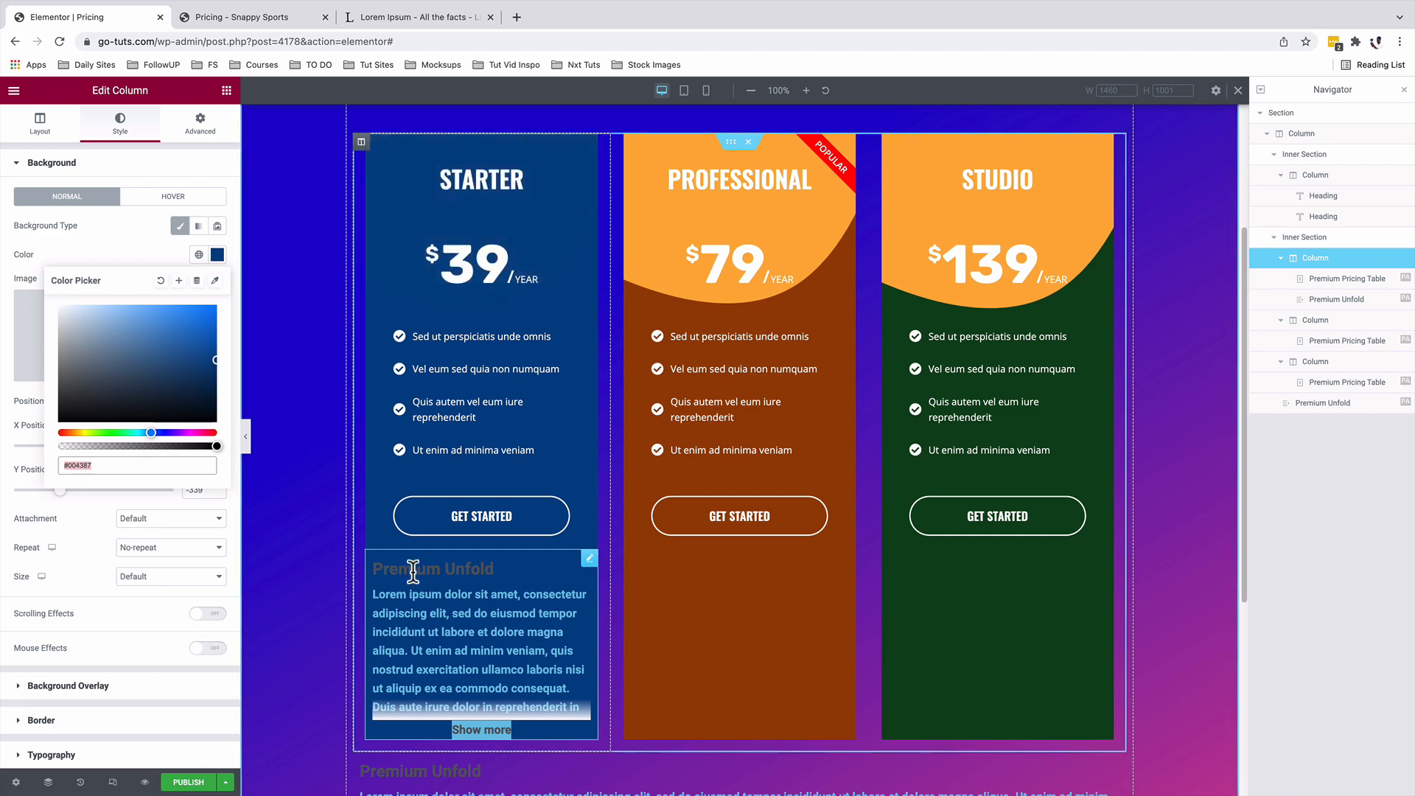
click(589, 559)
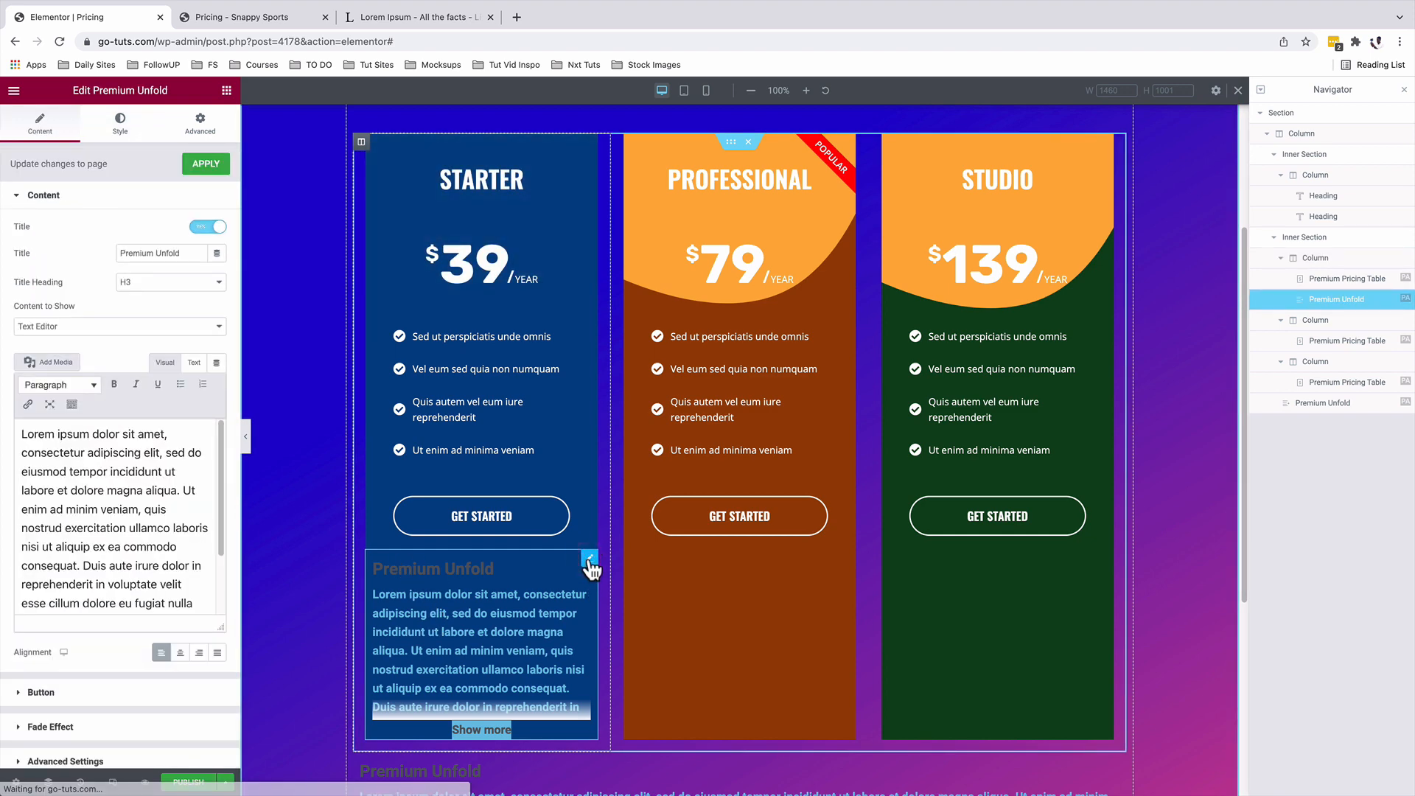
click(121, 127)
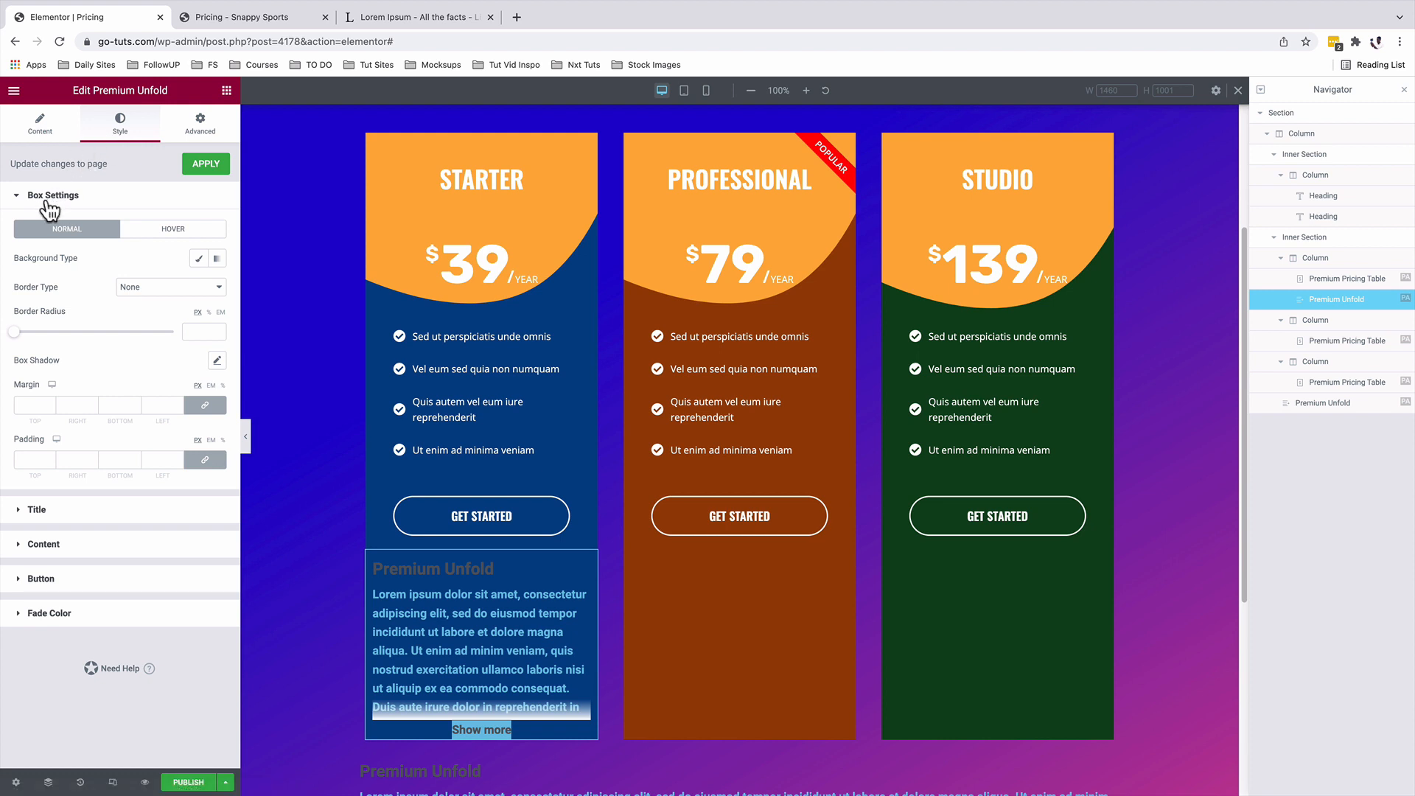
click(198, 258)
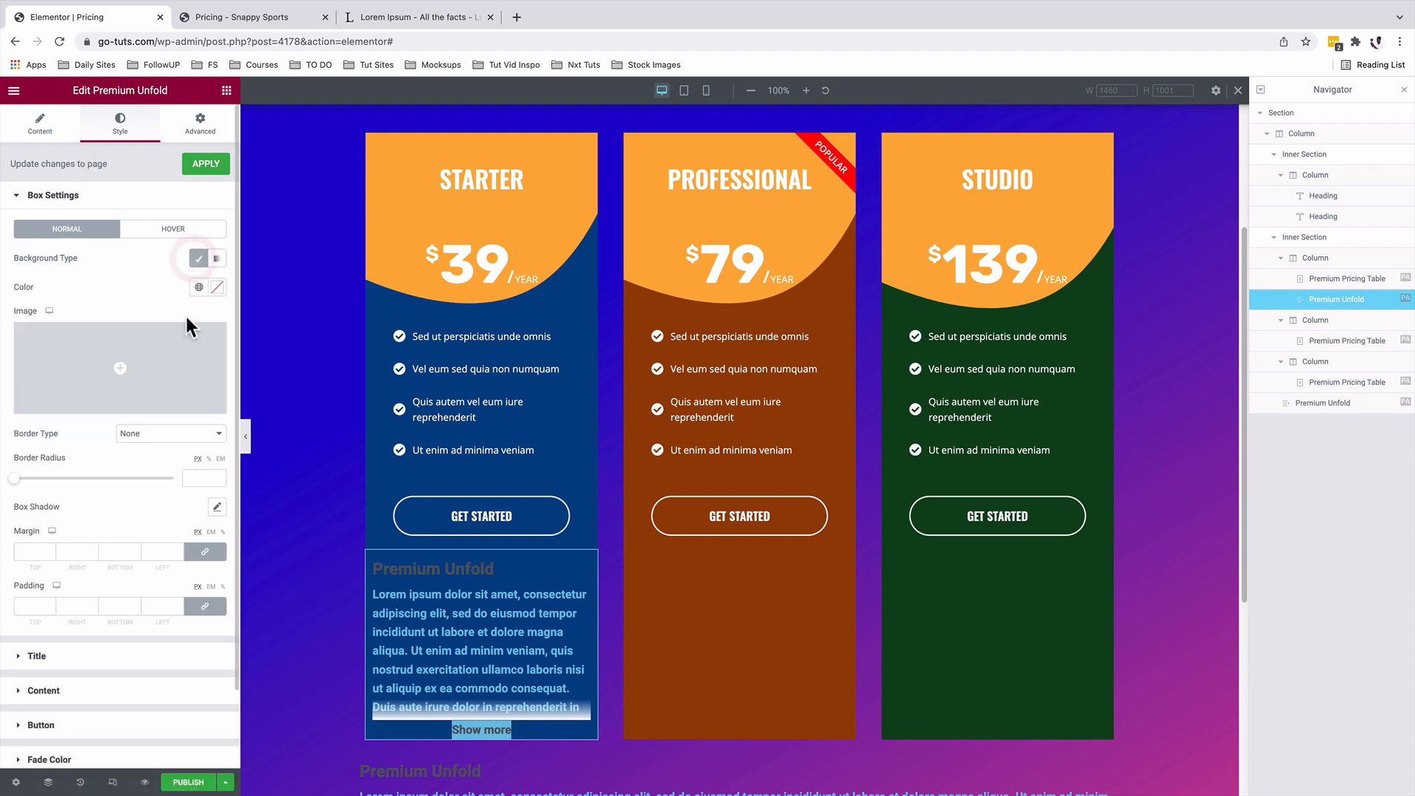
click(218, 287)
click(97, 498)
key(ctrl+v)
click(104, 278)
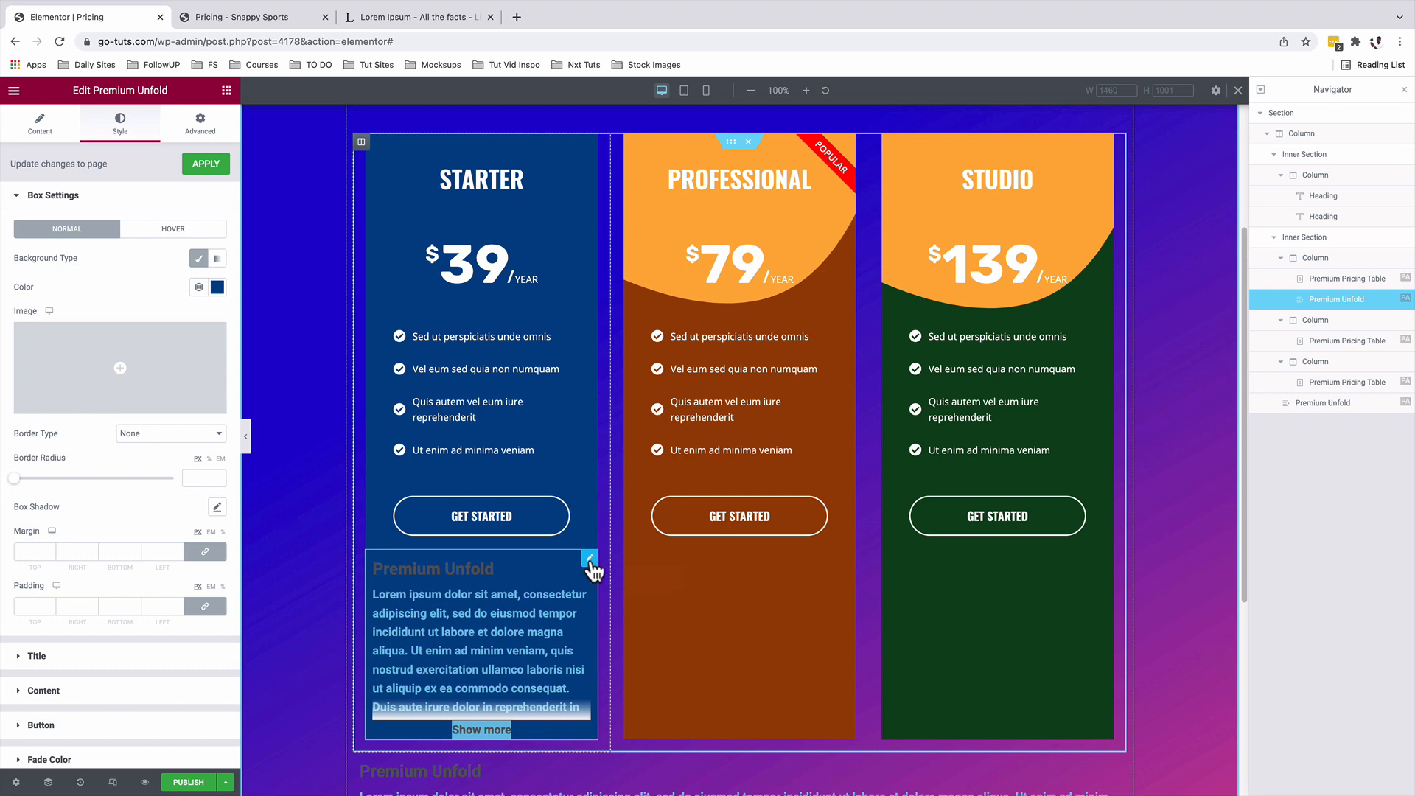
Step: Turn off the title of the Starter column's Premium Unfold widget, keeping Text Editor as its content source
click(33, 130)
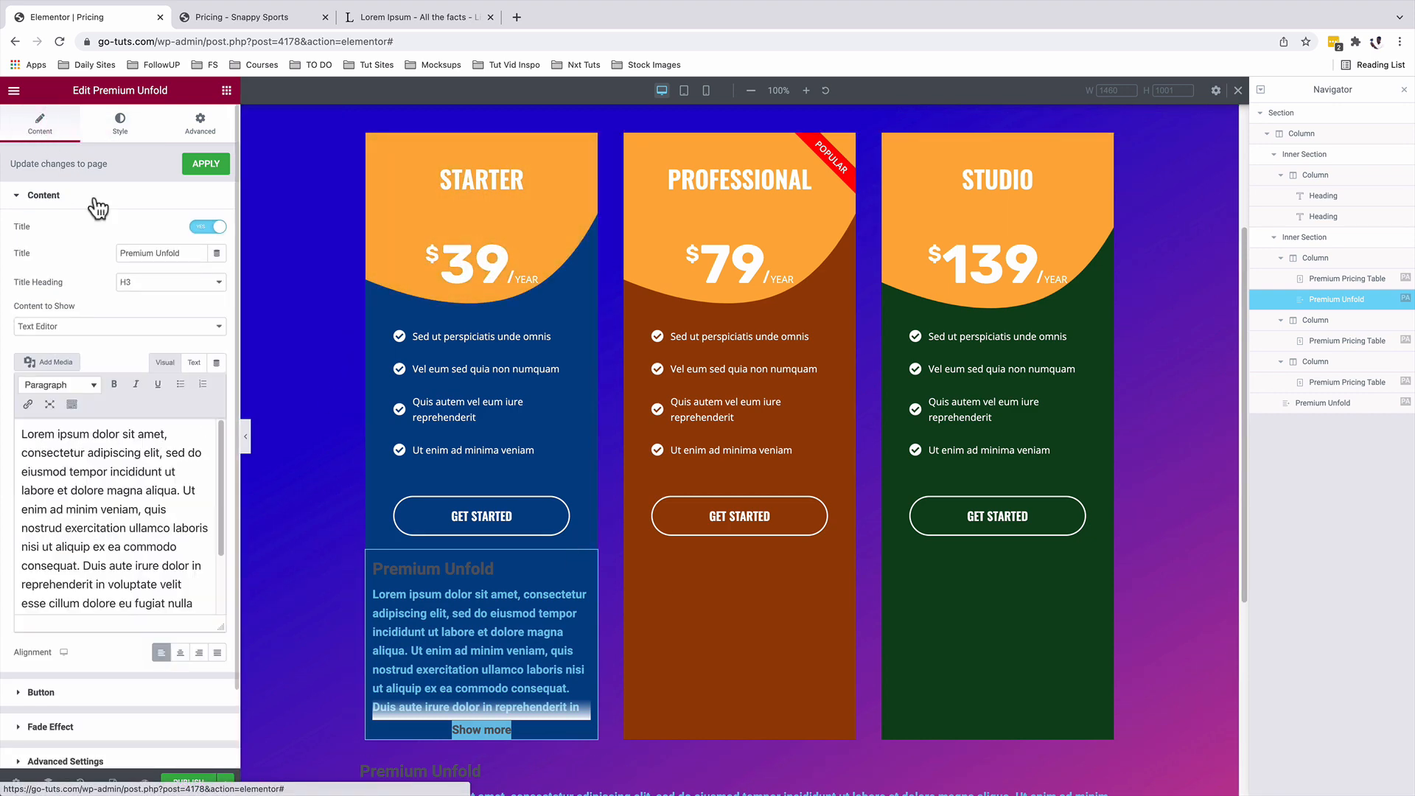
click(196, 229)
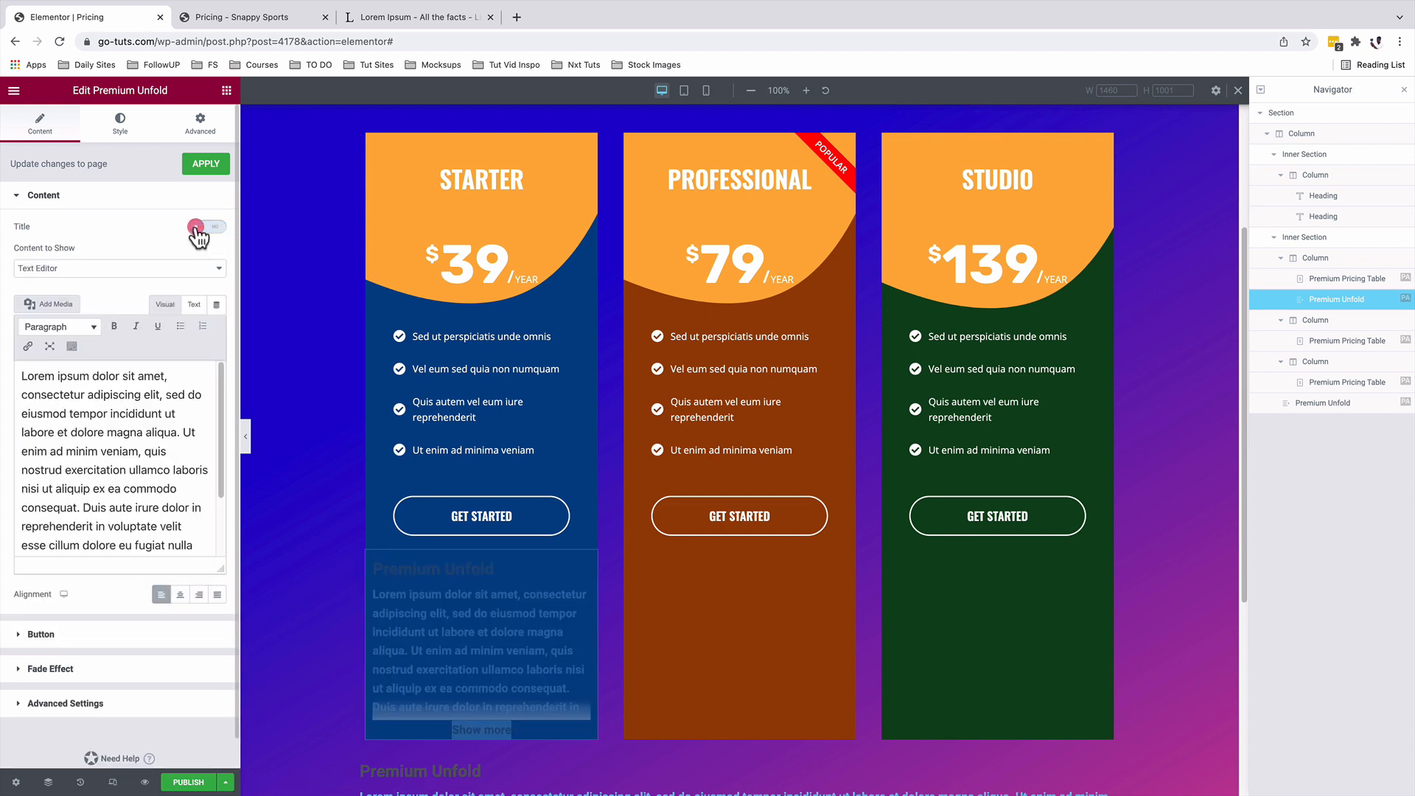
click(65, 271)
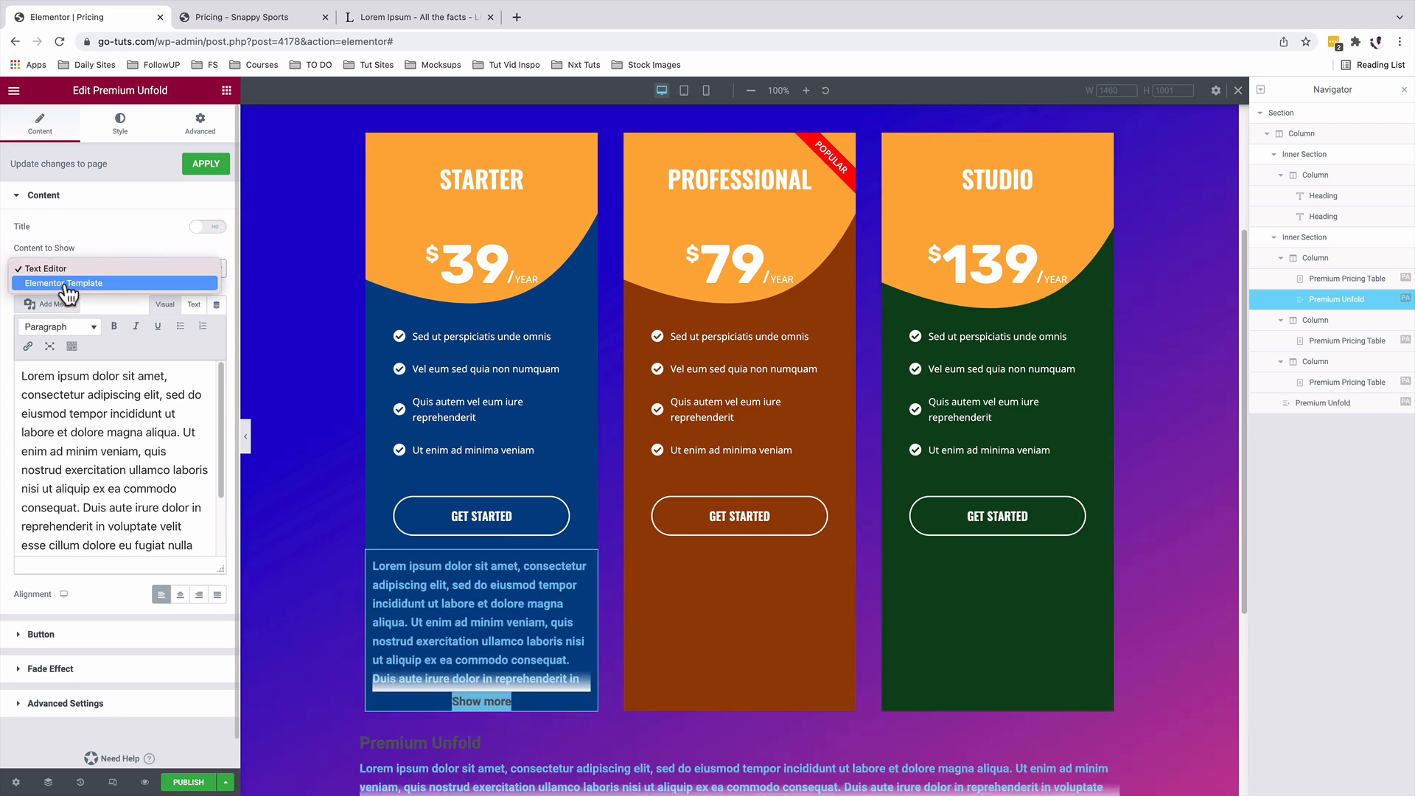
click(65, 269)
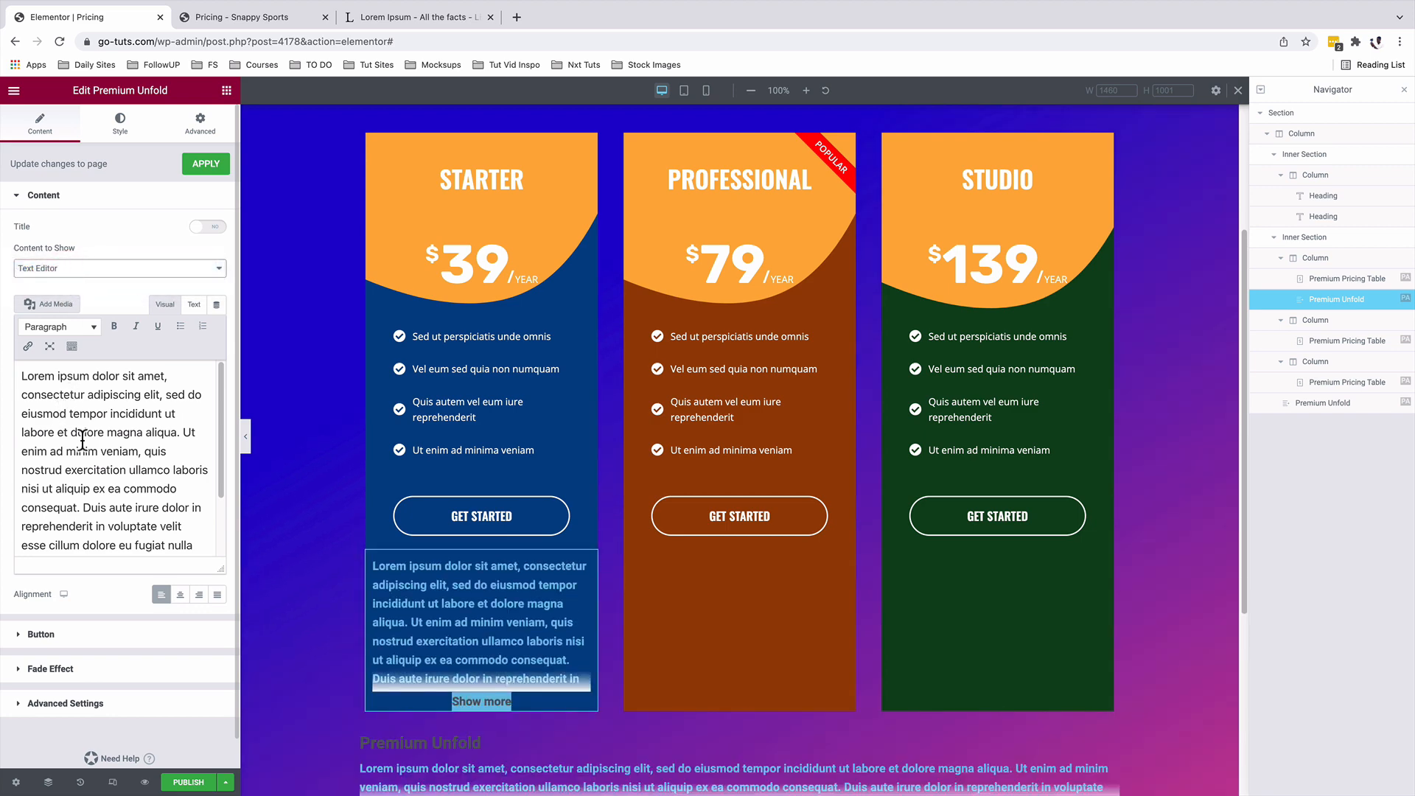
Step: Break the Unfold widget's placeholder text into short separate paragraphs, starting a new one at "Consequat" after "nostrud exercitation"
scroll(127, 508, down, 3)
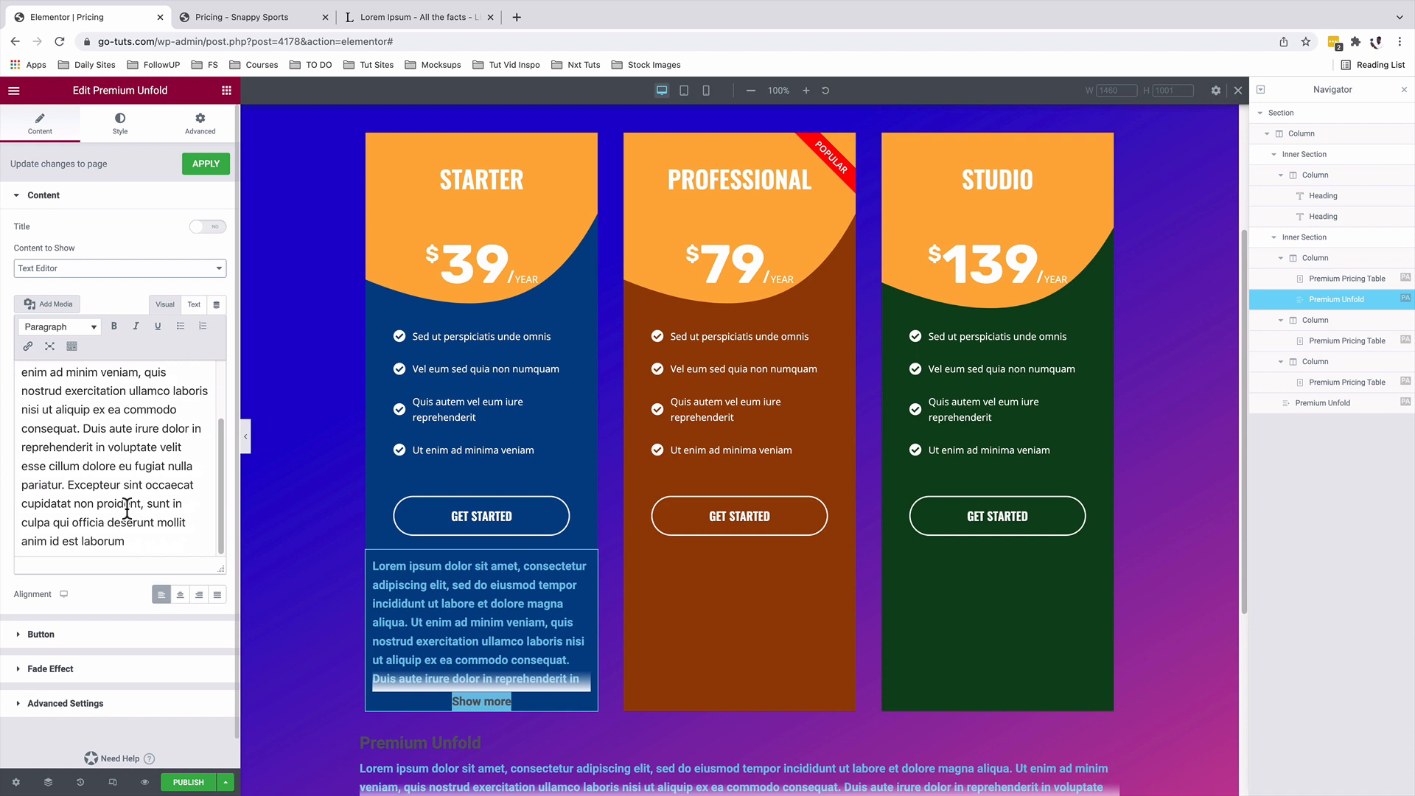
scroll(151, 376, up, 5)
click(156, 378)
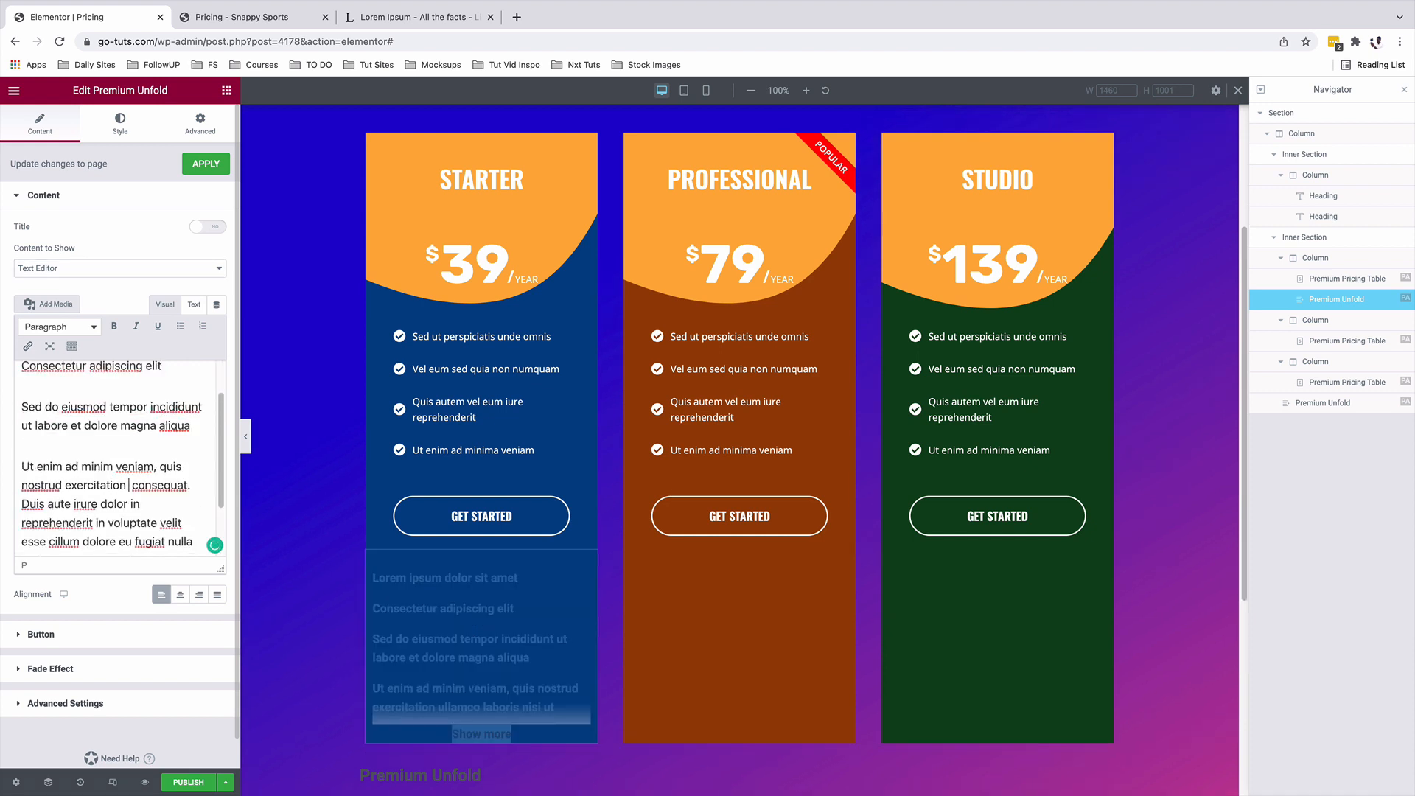
key(Return)
key(Delete)
text(C)
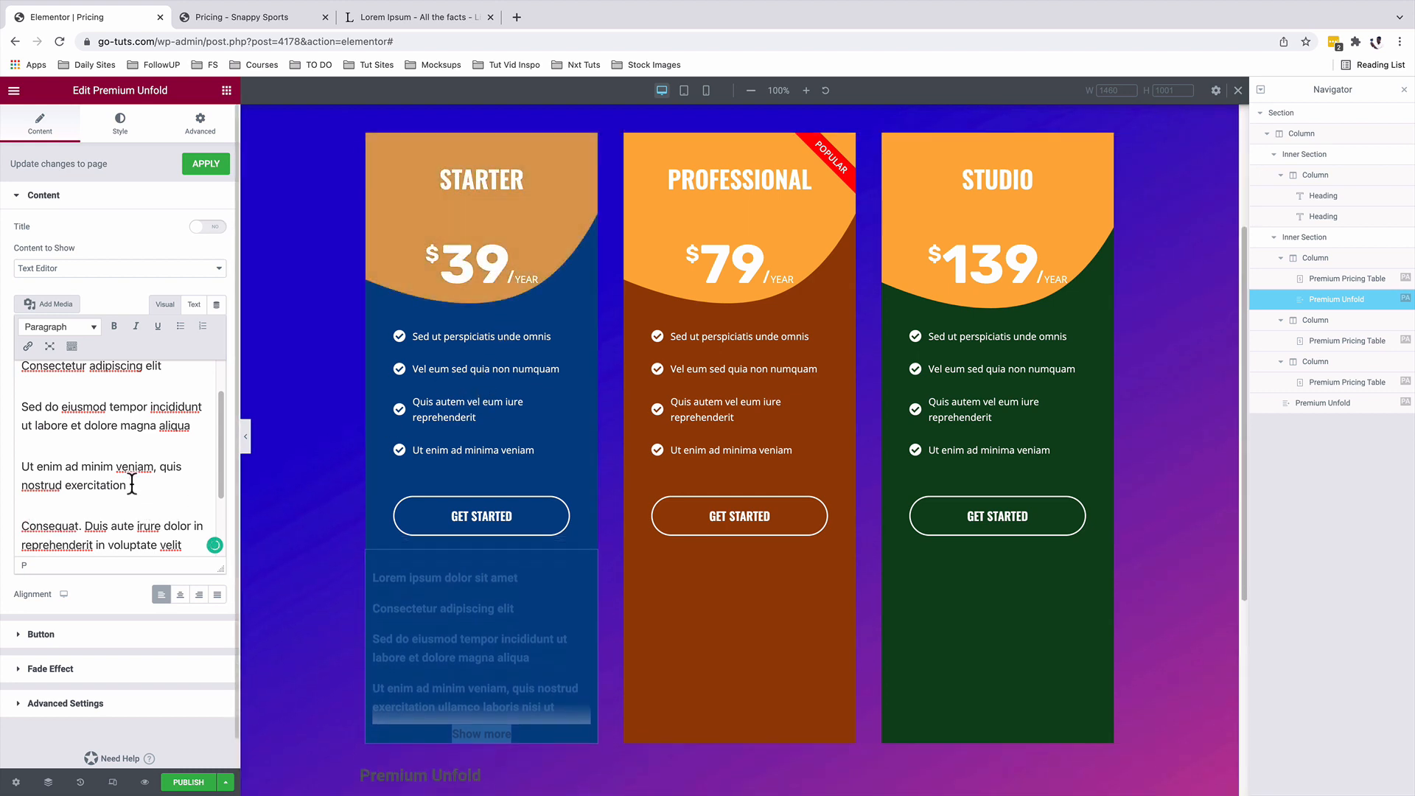
Step: Delete the rest of the Unfold text from "in voluptate velit" through "anim id est laborum"
drag(96, 503, 139, 566)
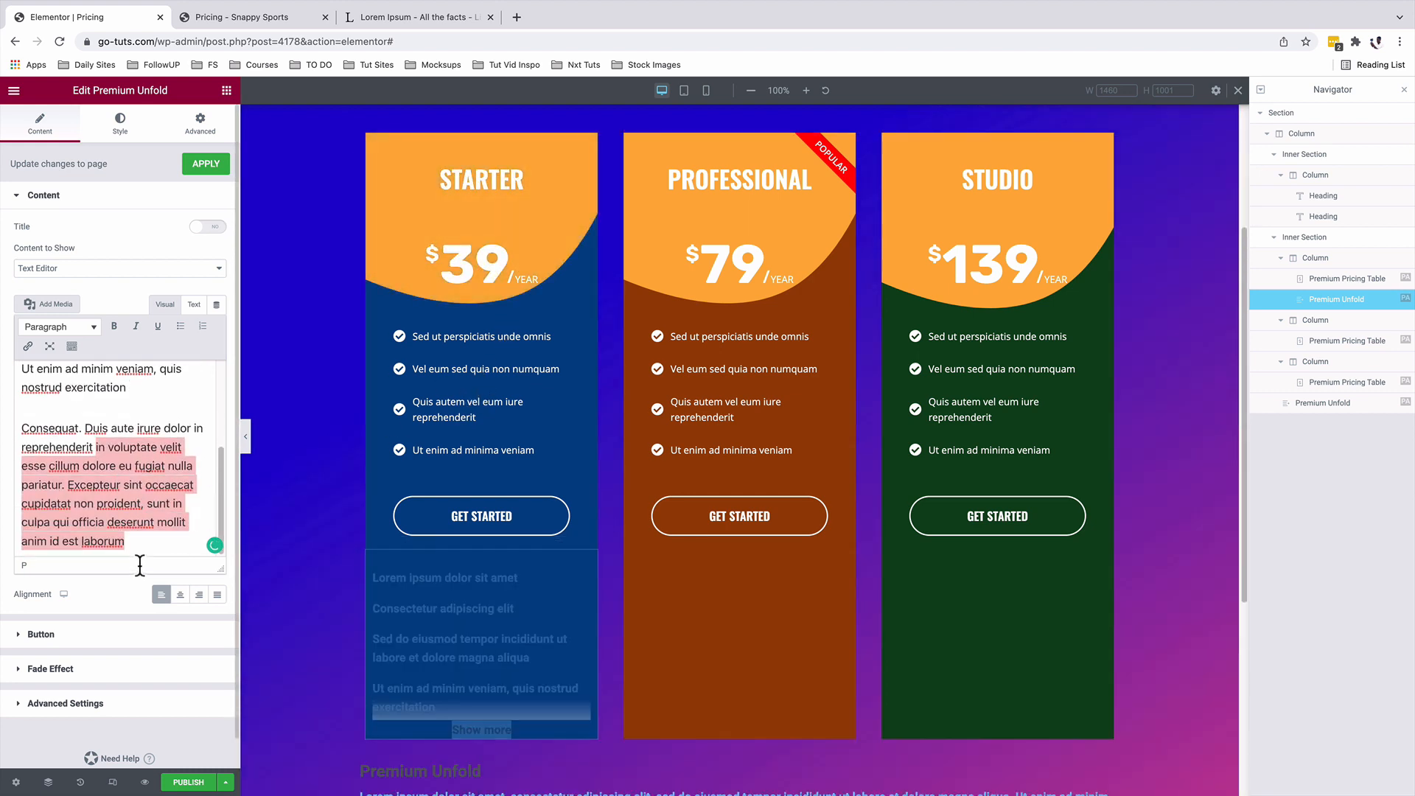
key(BackSpace)
scroll(129, 472, up, 2)
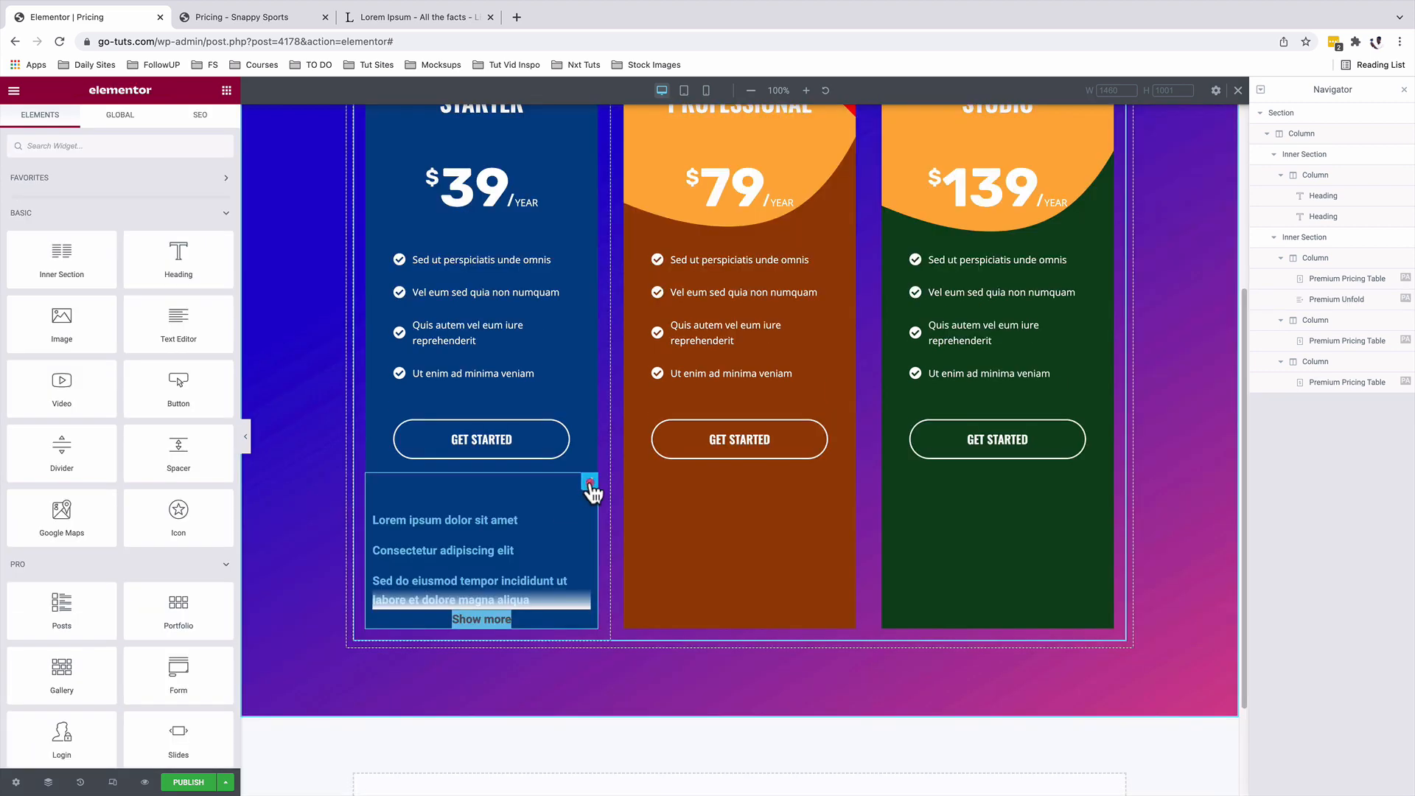
Step: Open the Starter column's Premium Unfold settings and preview expanding and collapsing its content
click(590, 484)
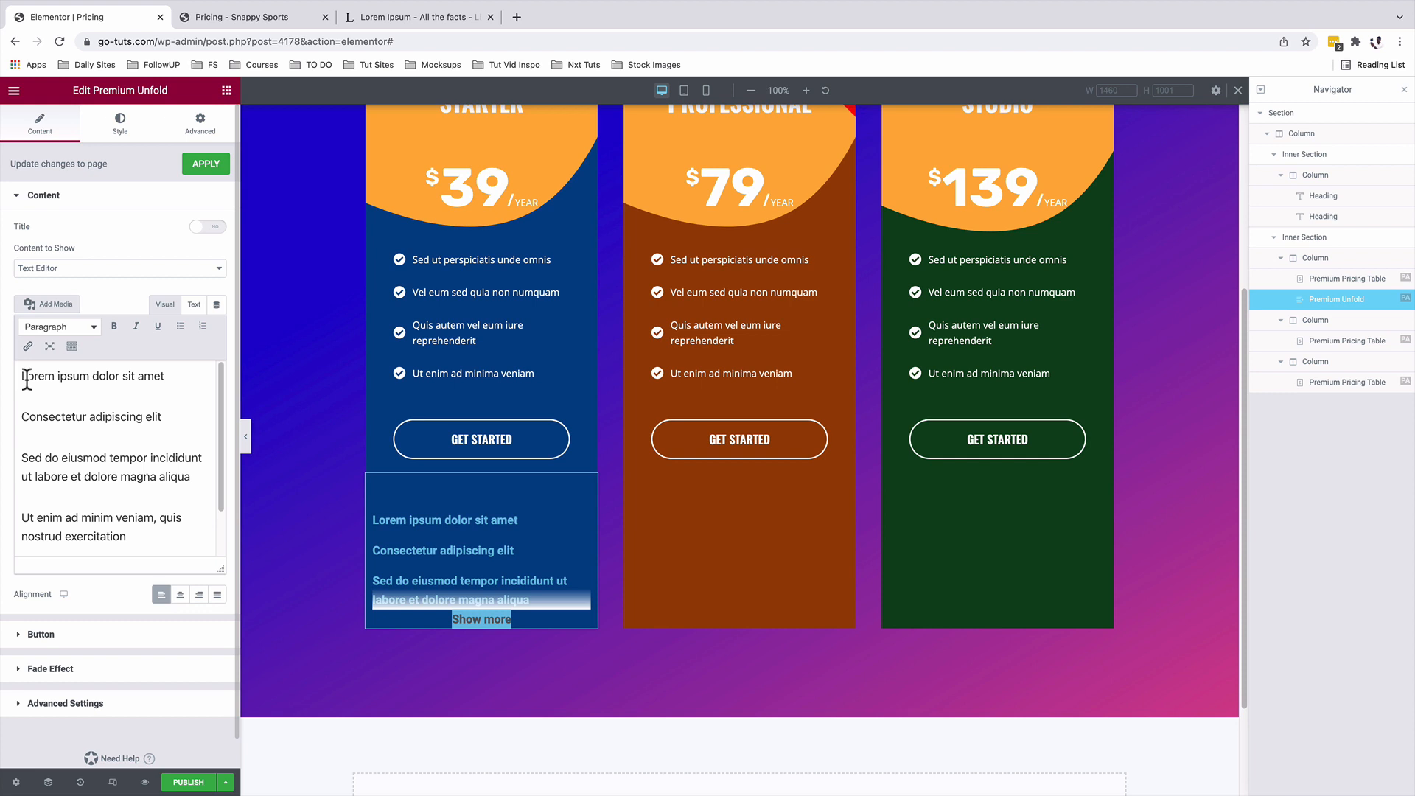
click(475, 621)
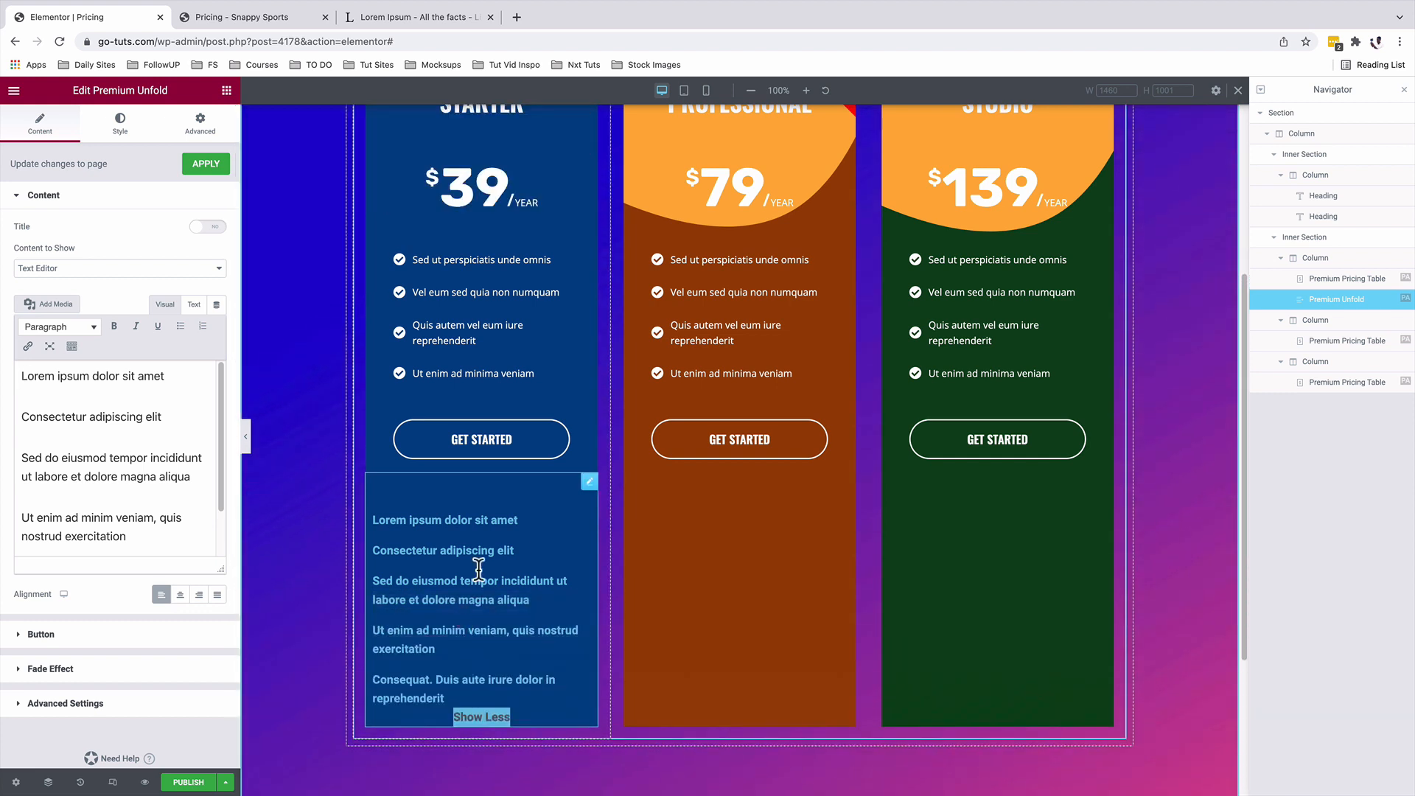
click(472, 717)
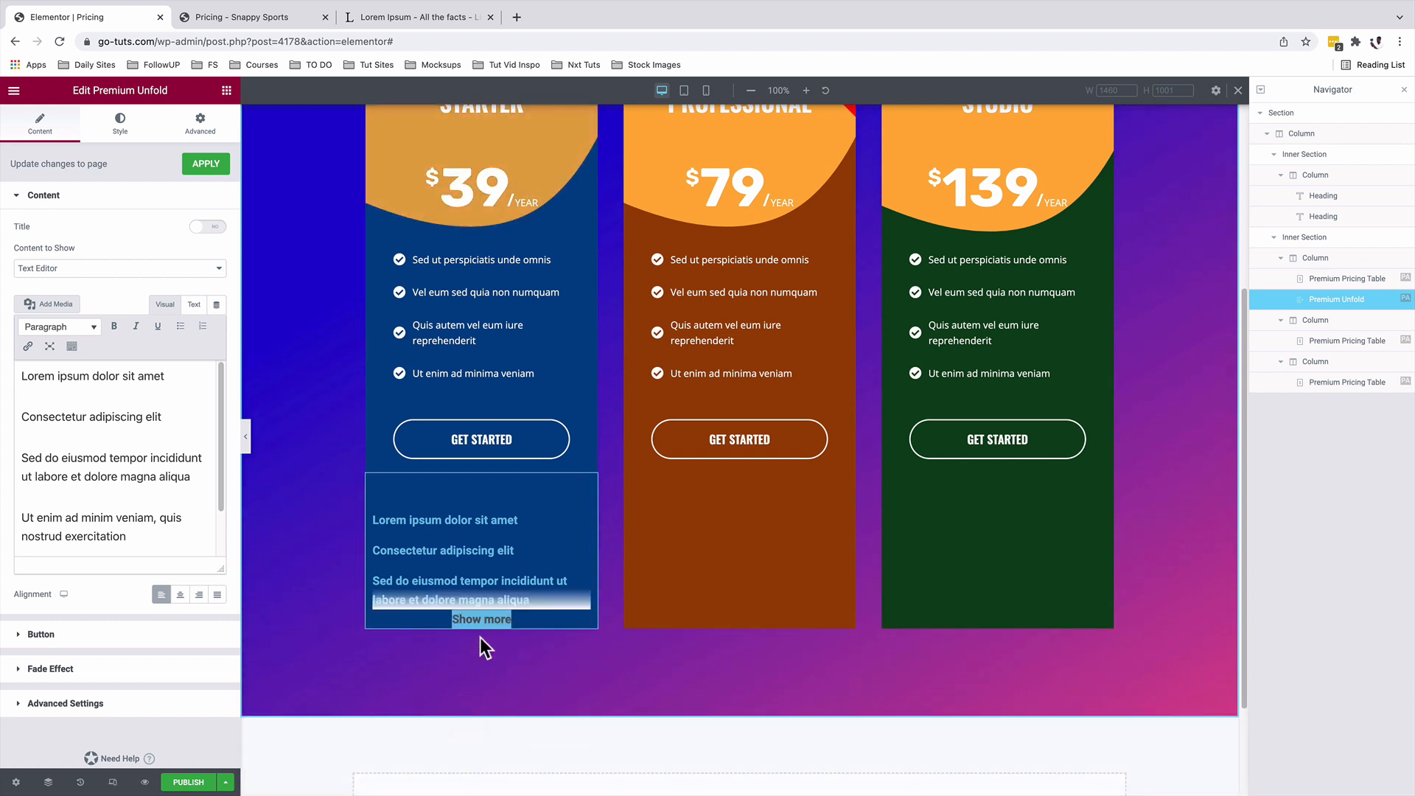
Step: Center-align the content text of the Starter column's Premium Unfold widget
click(59, 634)
click(41, 196)
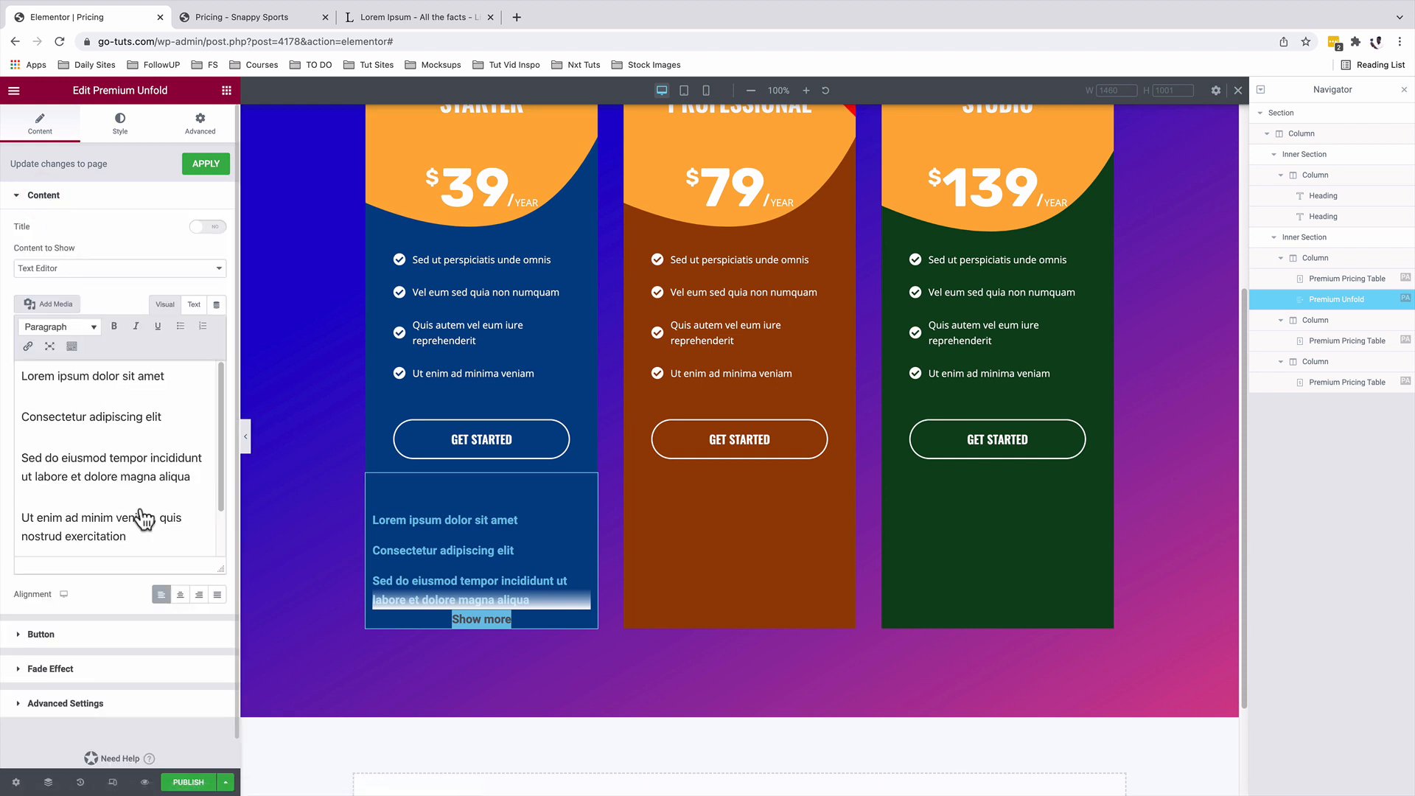
click(180, 596)
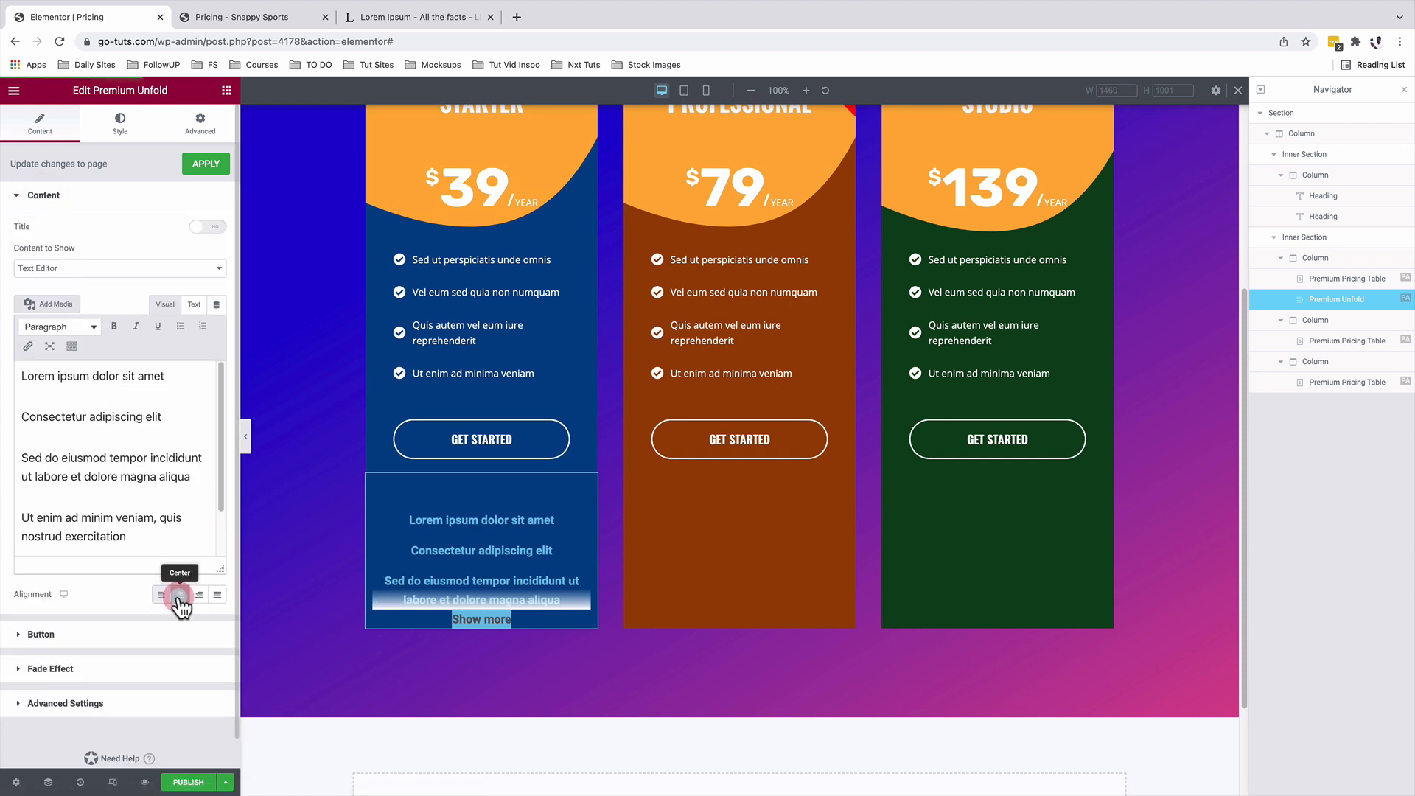
Step: Set the Unfold button's unfold text to "show all features" and its fold text to "hide features"
click(55, 195)
click(57, 232)
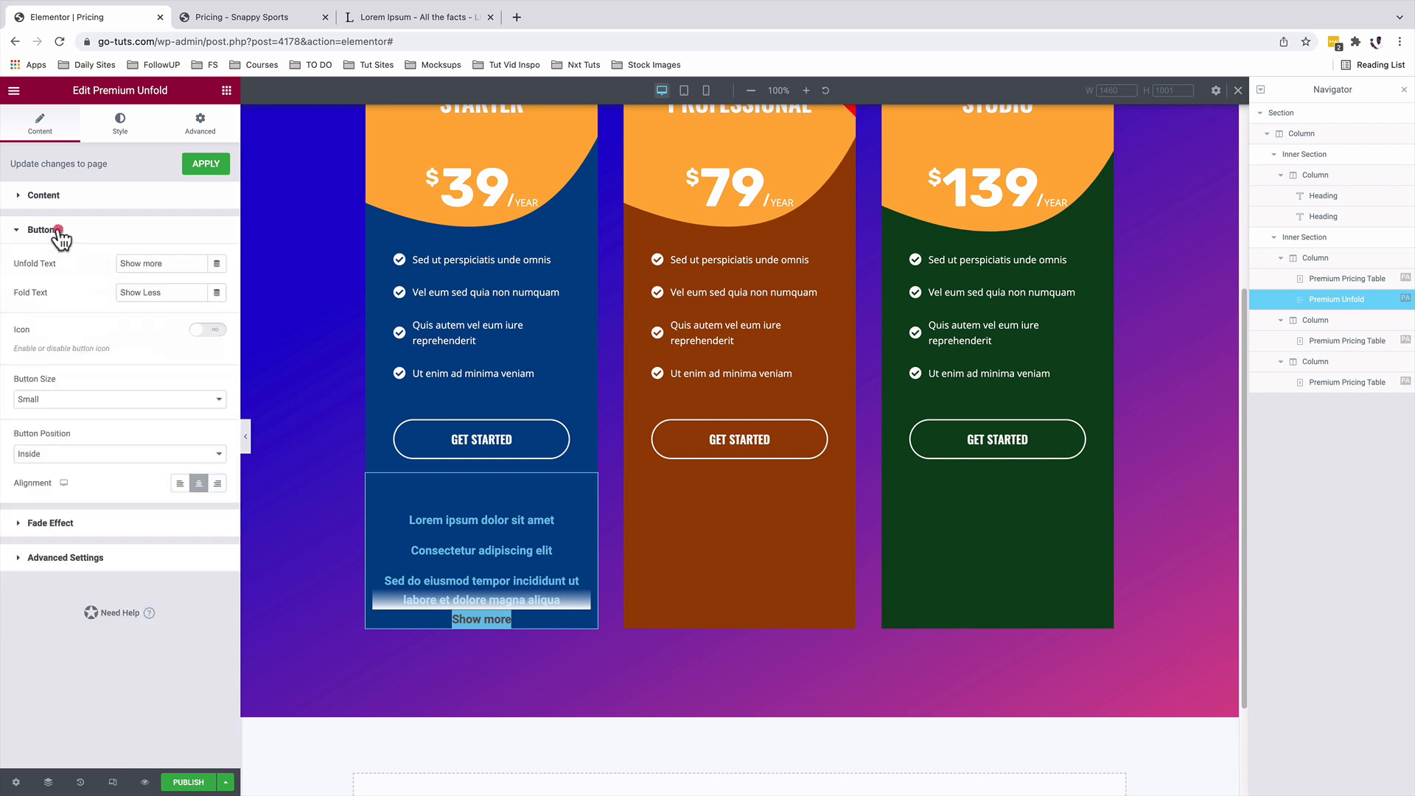
triple_click(143, 264)
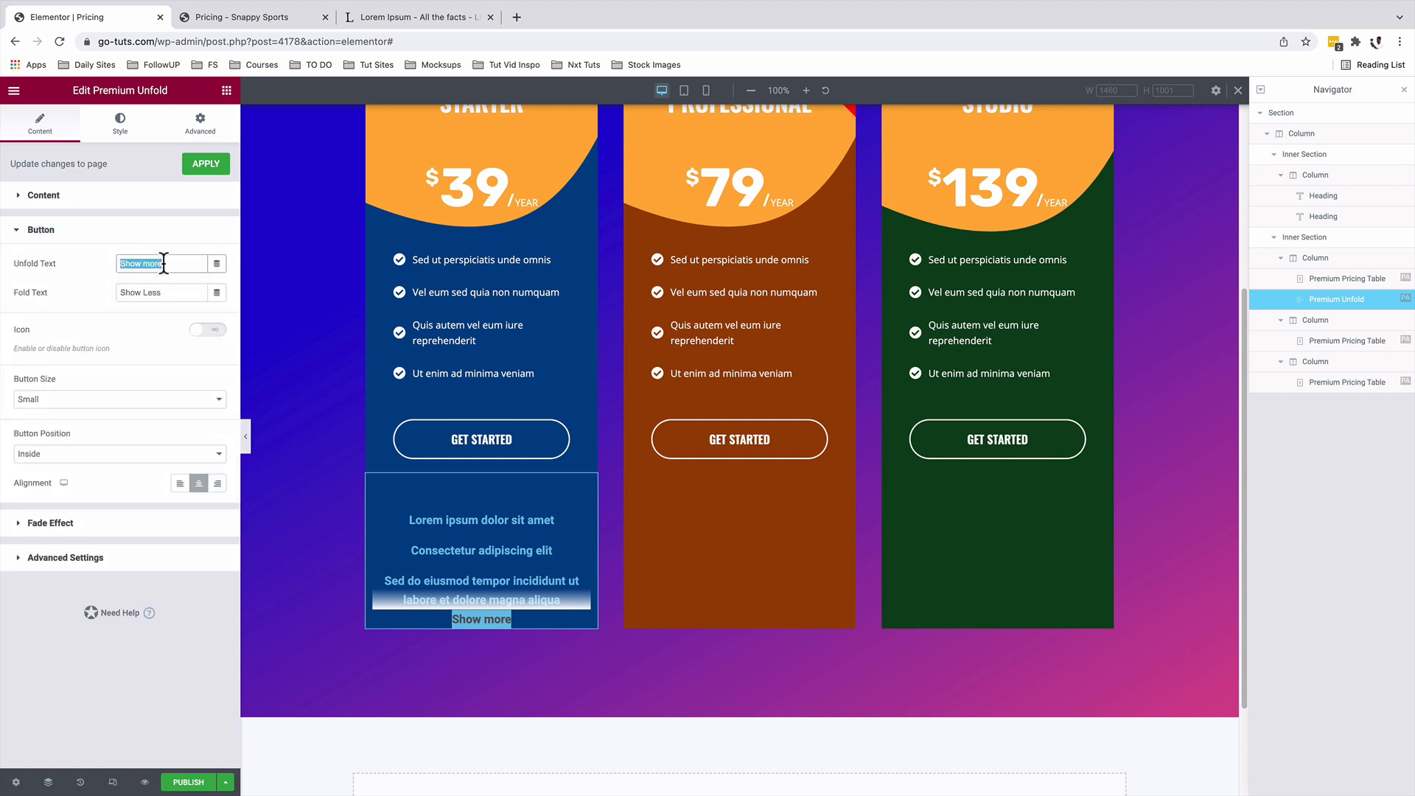
text(s)
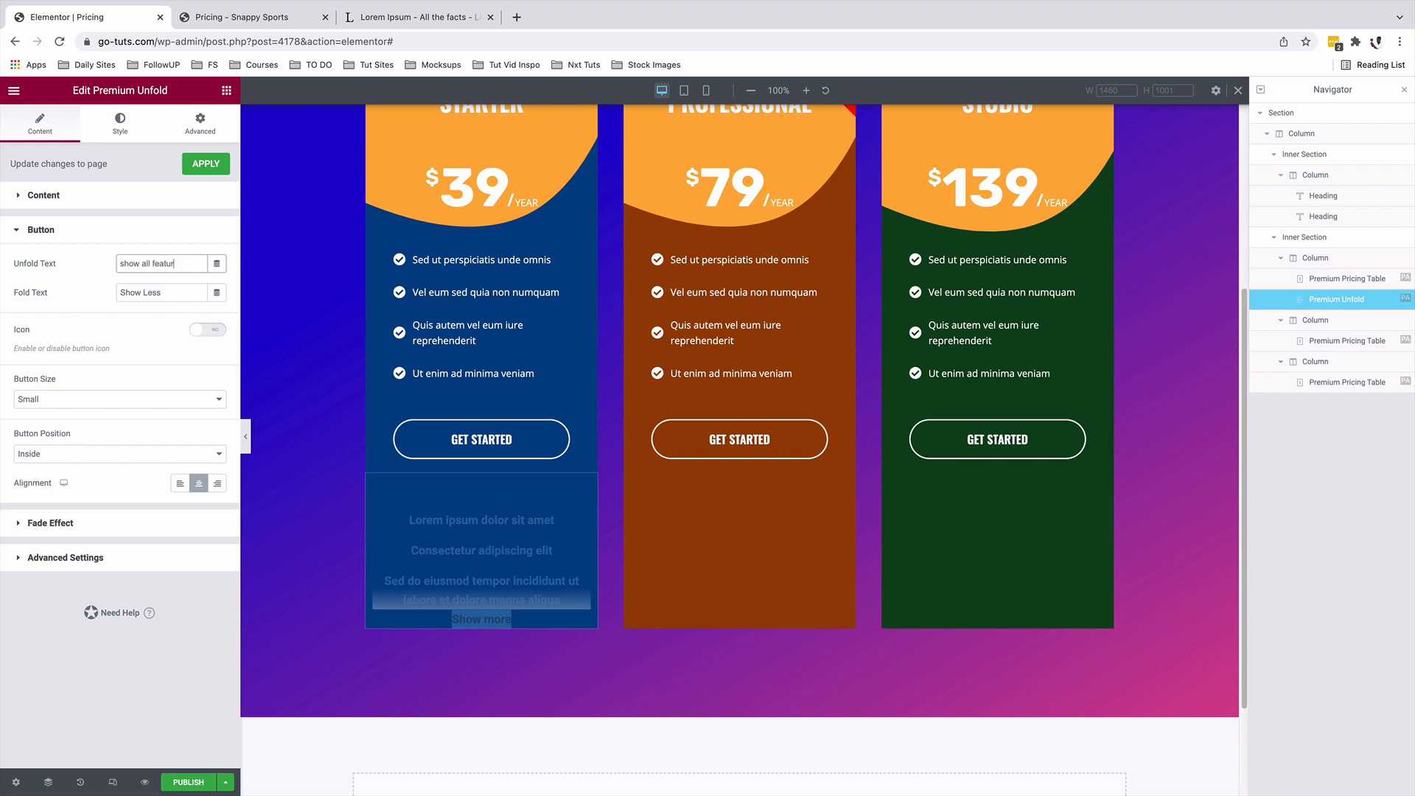
double_click(146, 293)
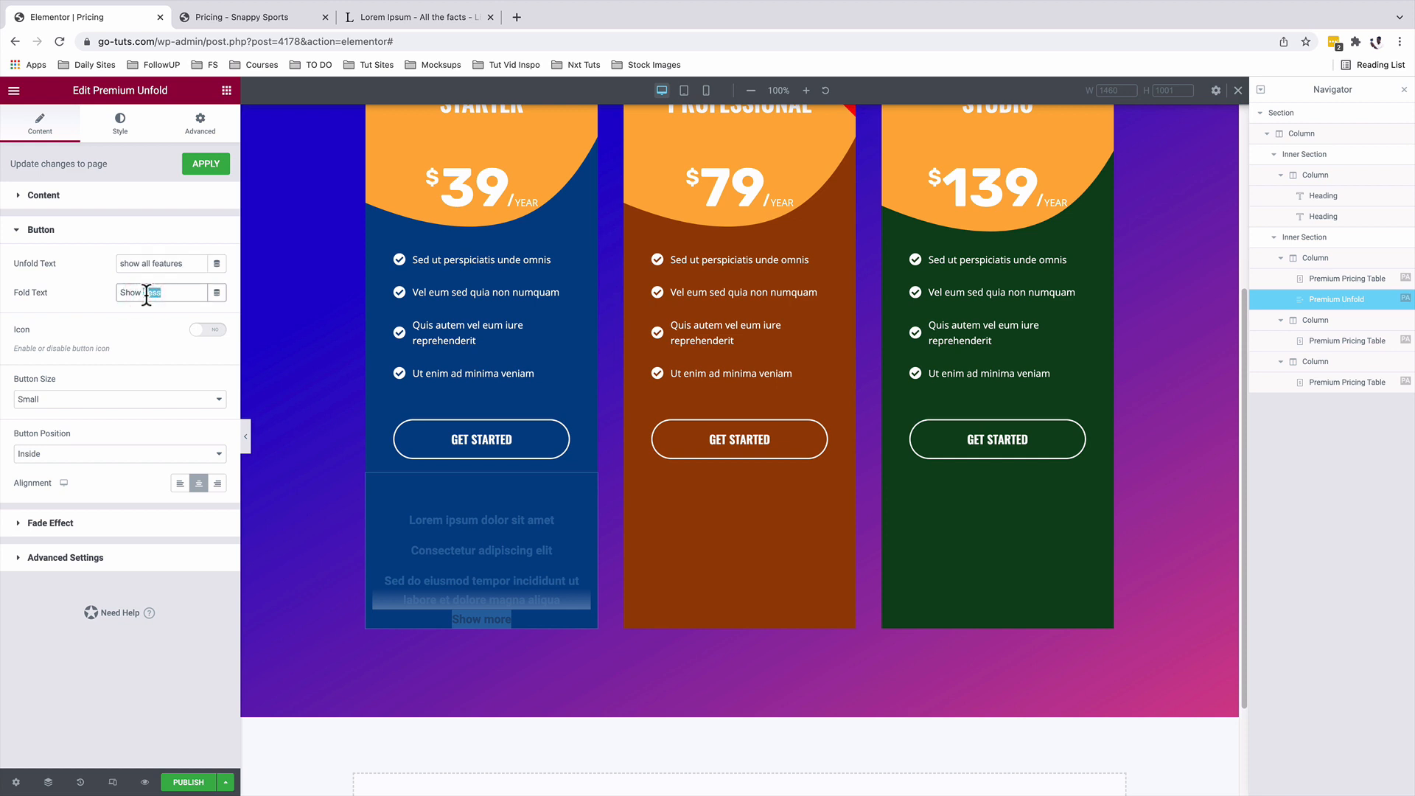
key(BackSpace)
key(BackSpace)
key(BackSpace)
Step: Enable the Unfold button icon, using a minus as the fold icon and a plus as the unfold icon
click(208, 329)
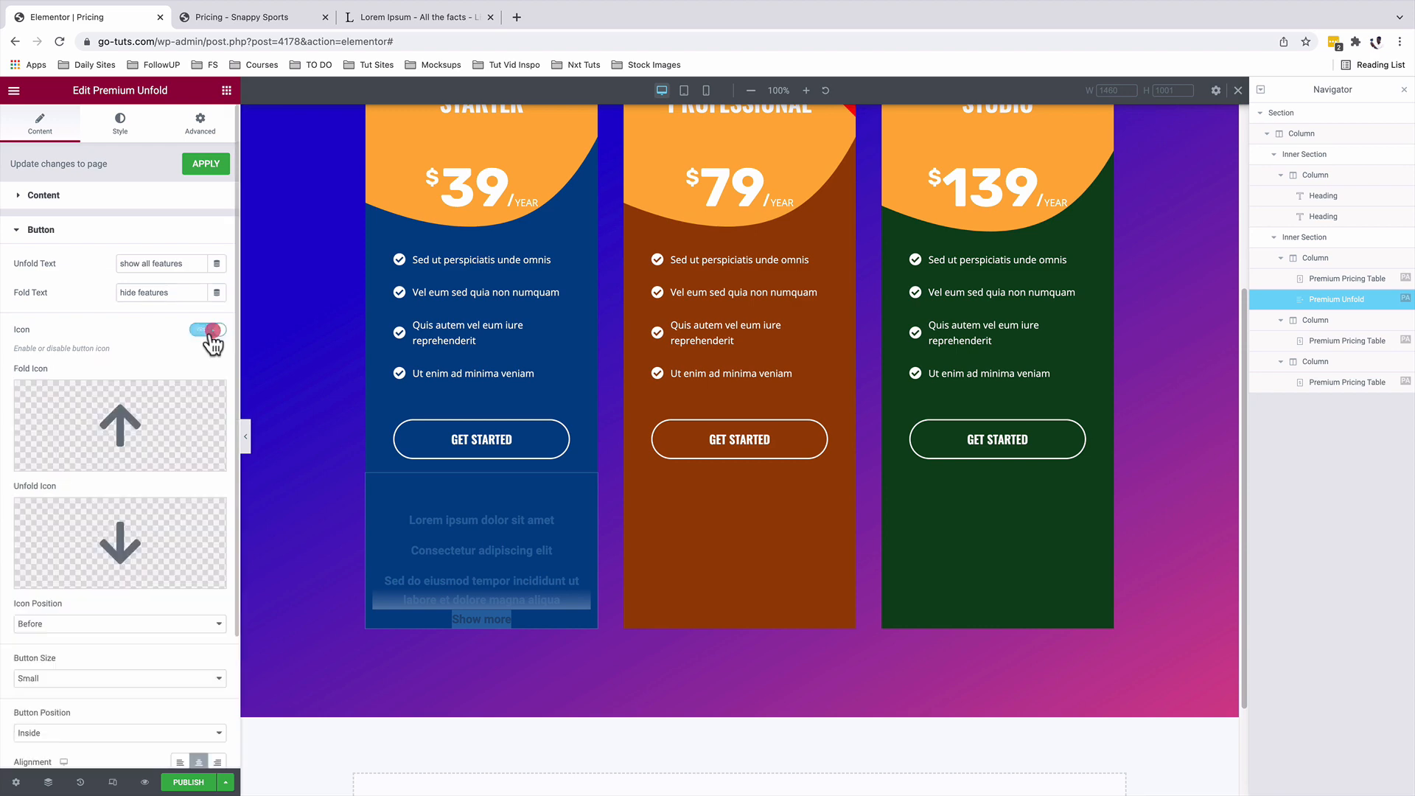
click(117, 412)
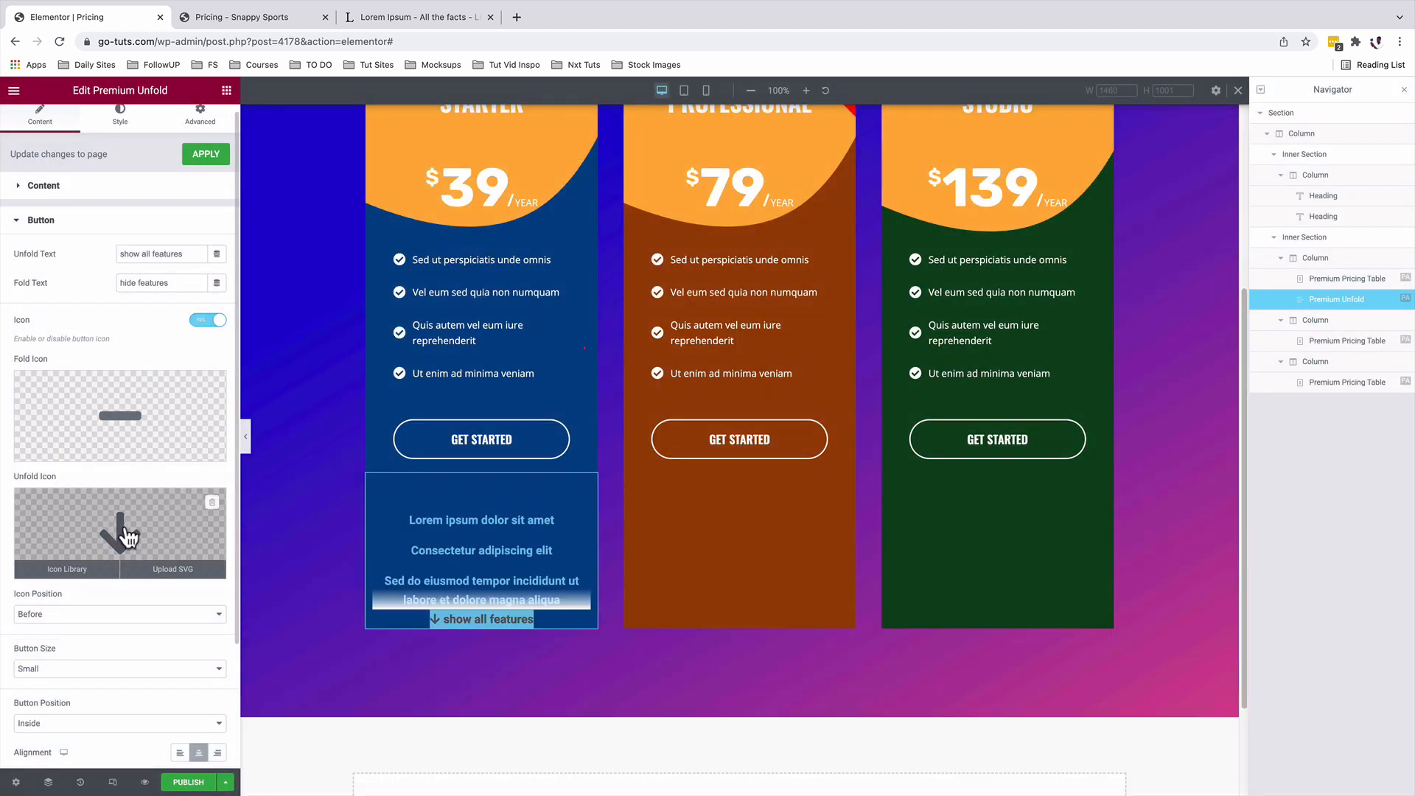
click(126, 533)
click(864, 226)
text(pl)
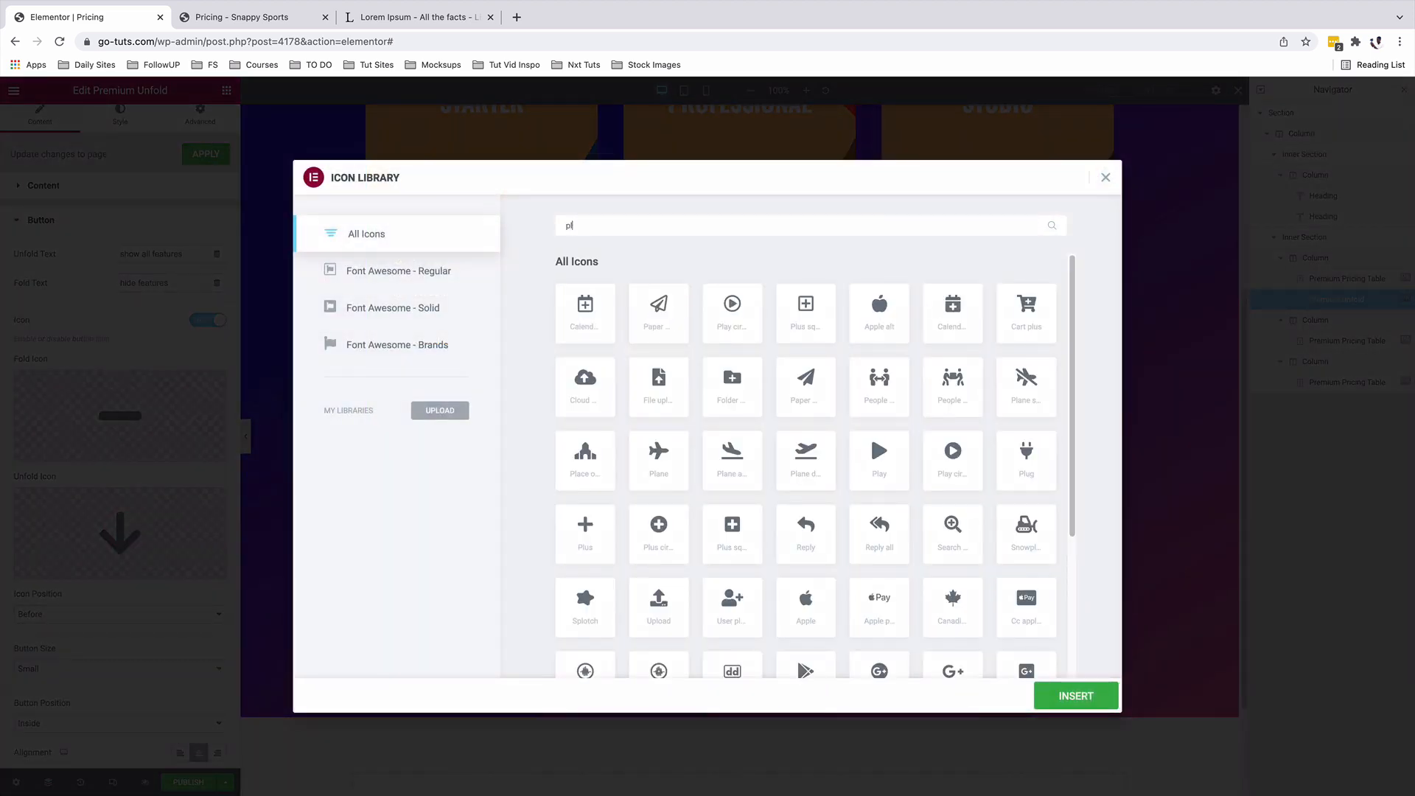
text(us)
click(967, 322)
click(1066, 689)
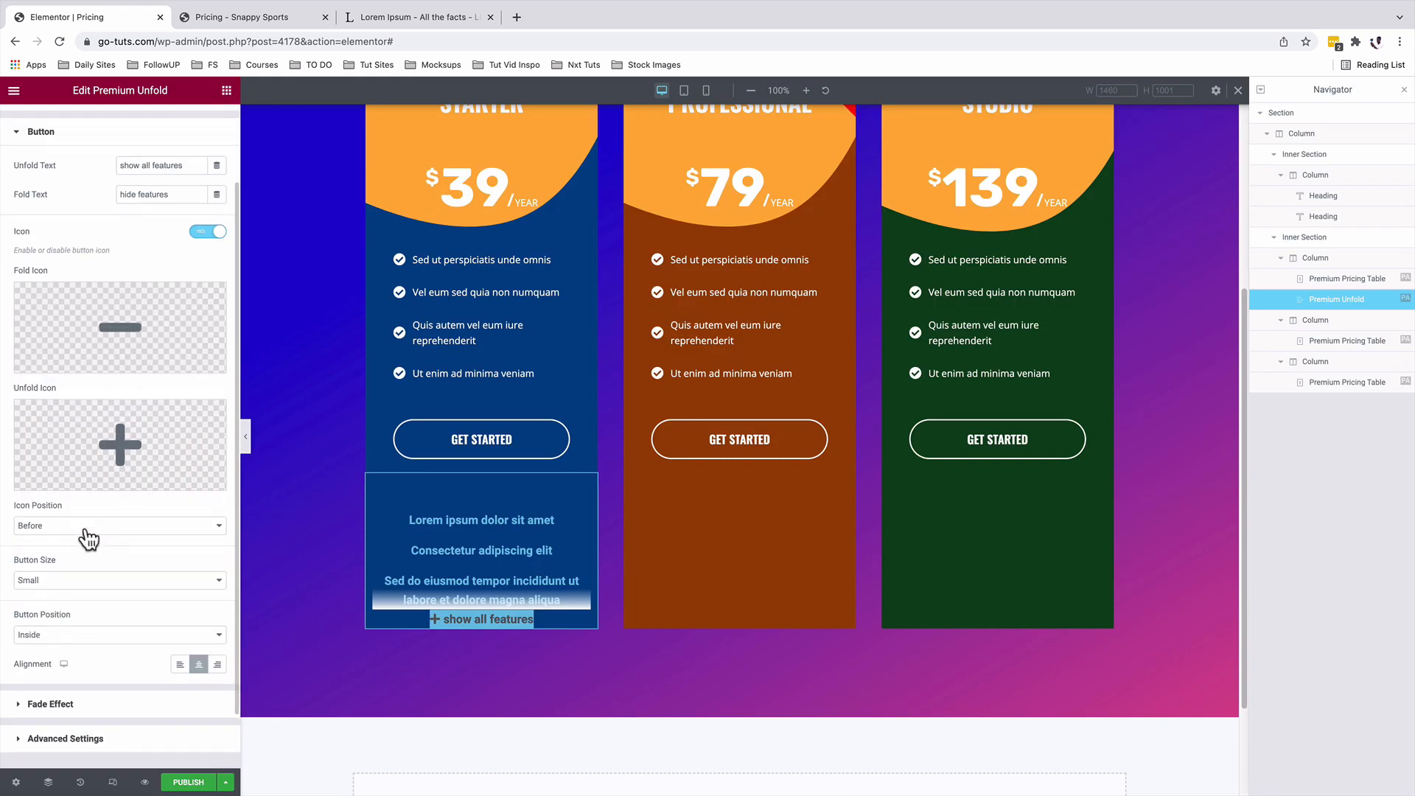
Step: Turn off the faded content effect of the Starter column's Premium Unfold widget
scroll(88, 541, down, 1)
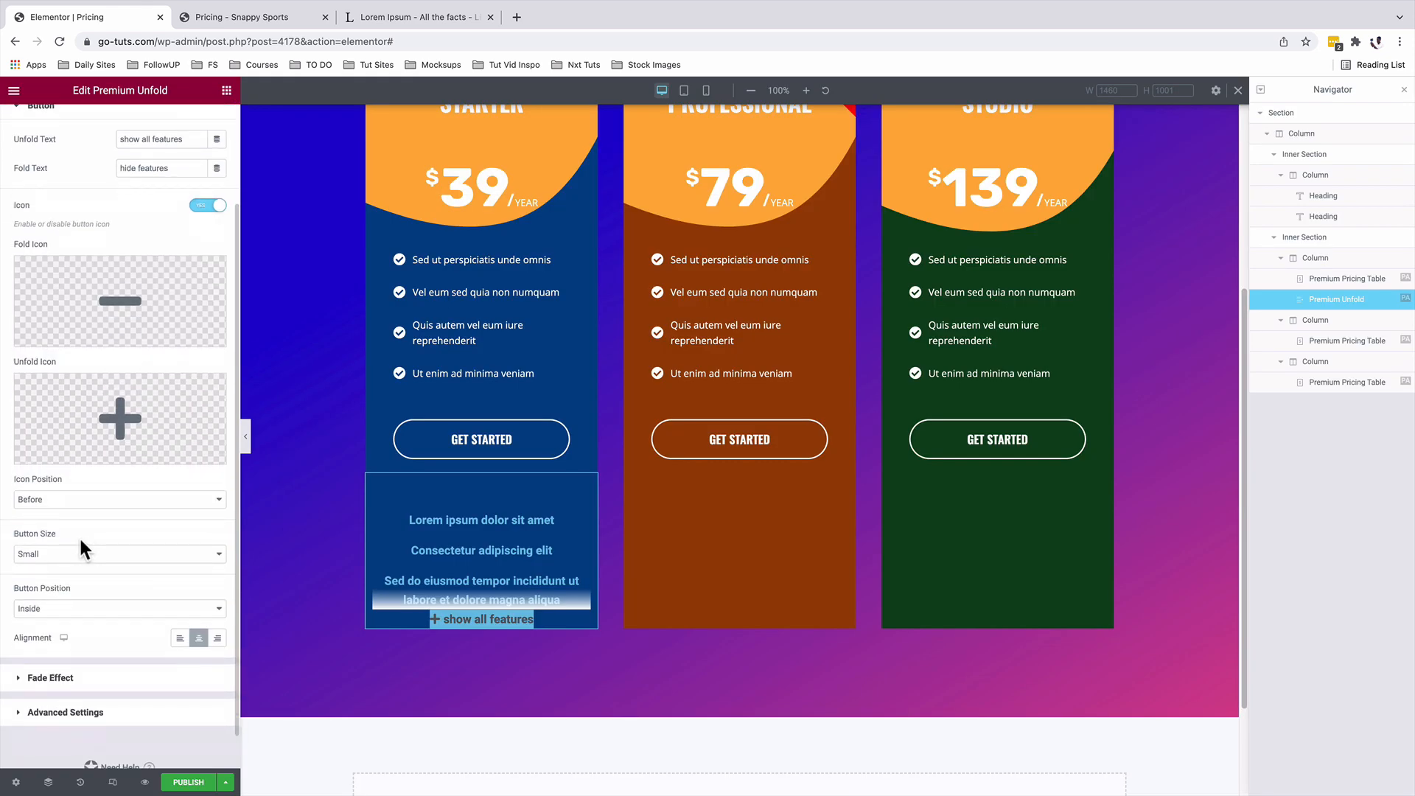
scroll(81, 538, down, 1)
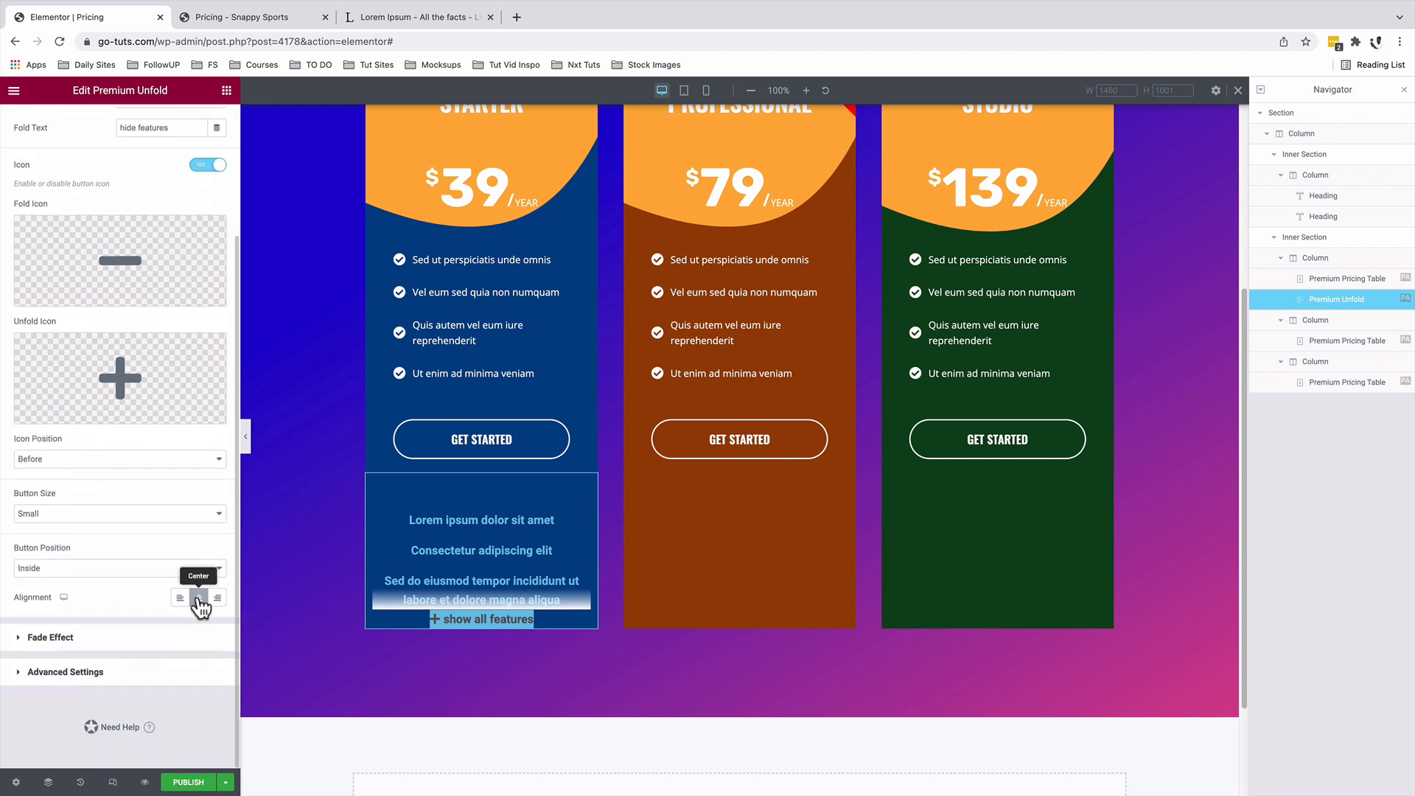
click(69, 636)
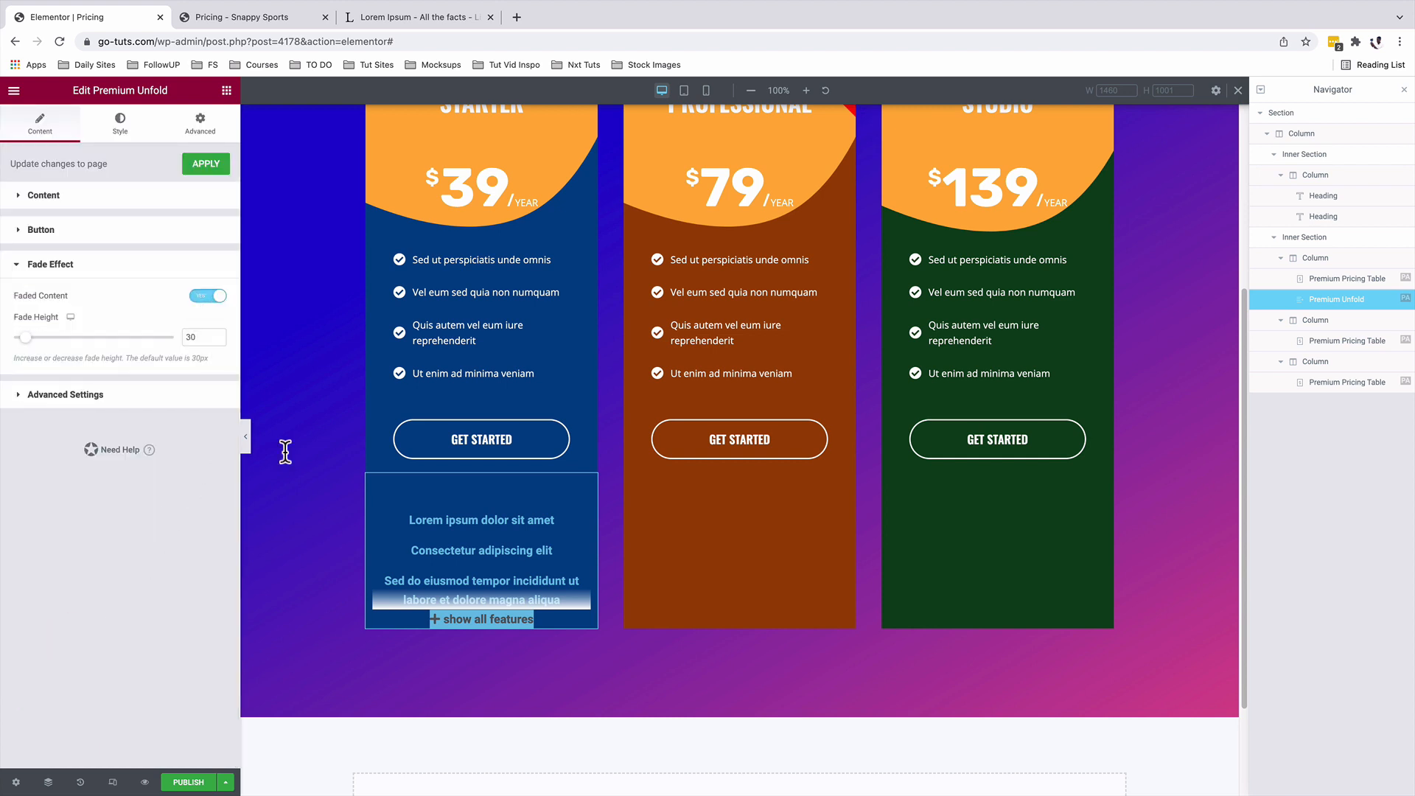
click(198, 298)
Step: Set the Unfold widget's fold height to 0, keeping Percentage as its unit
click(112, 331)
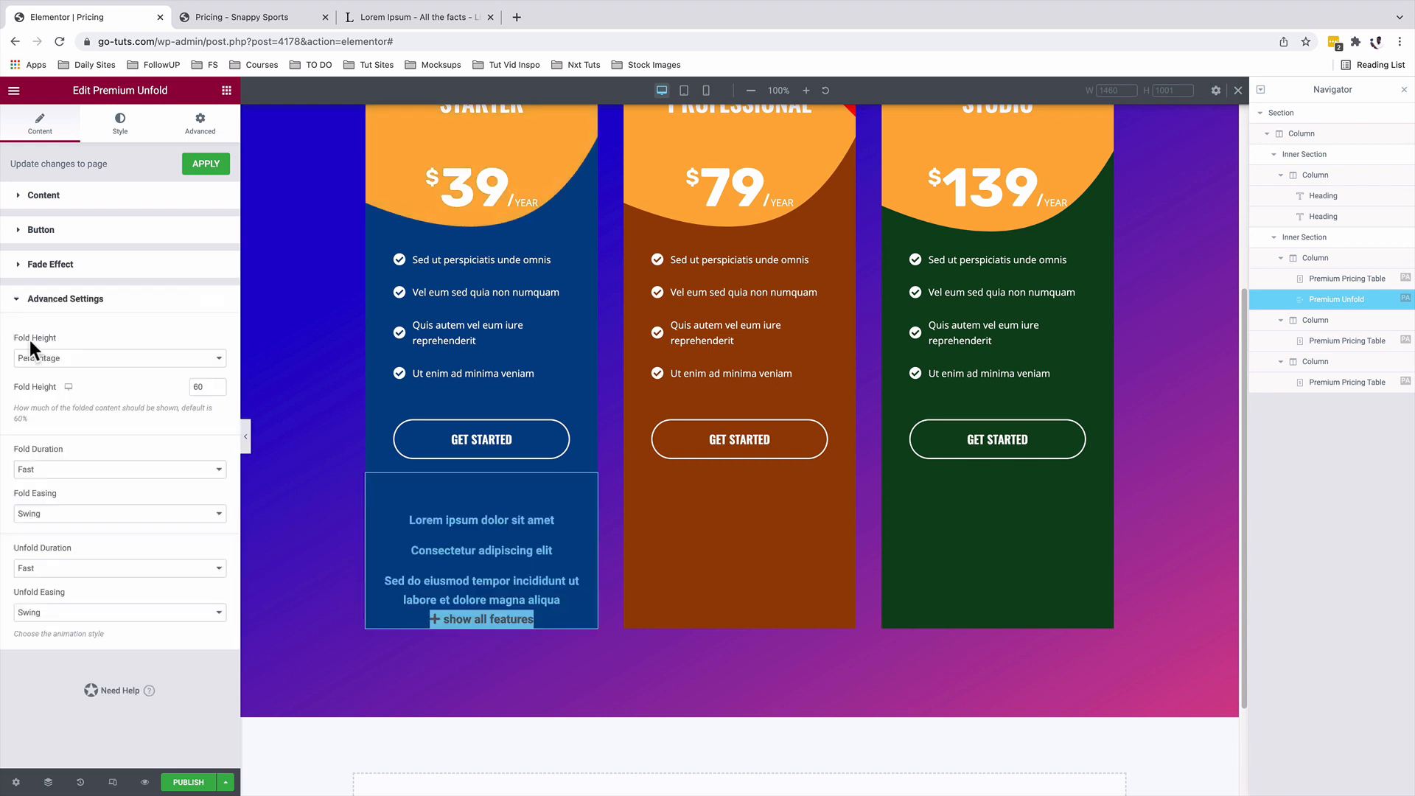
click(49, 359)
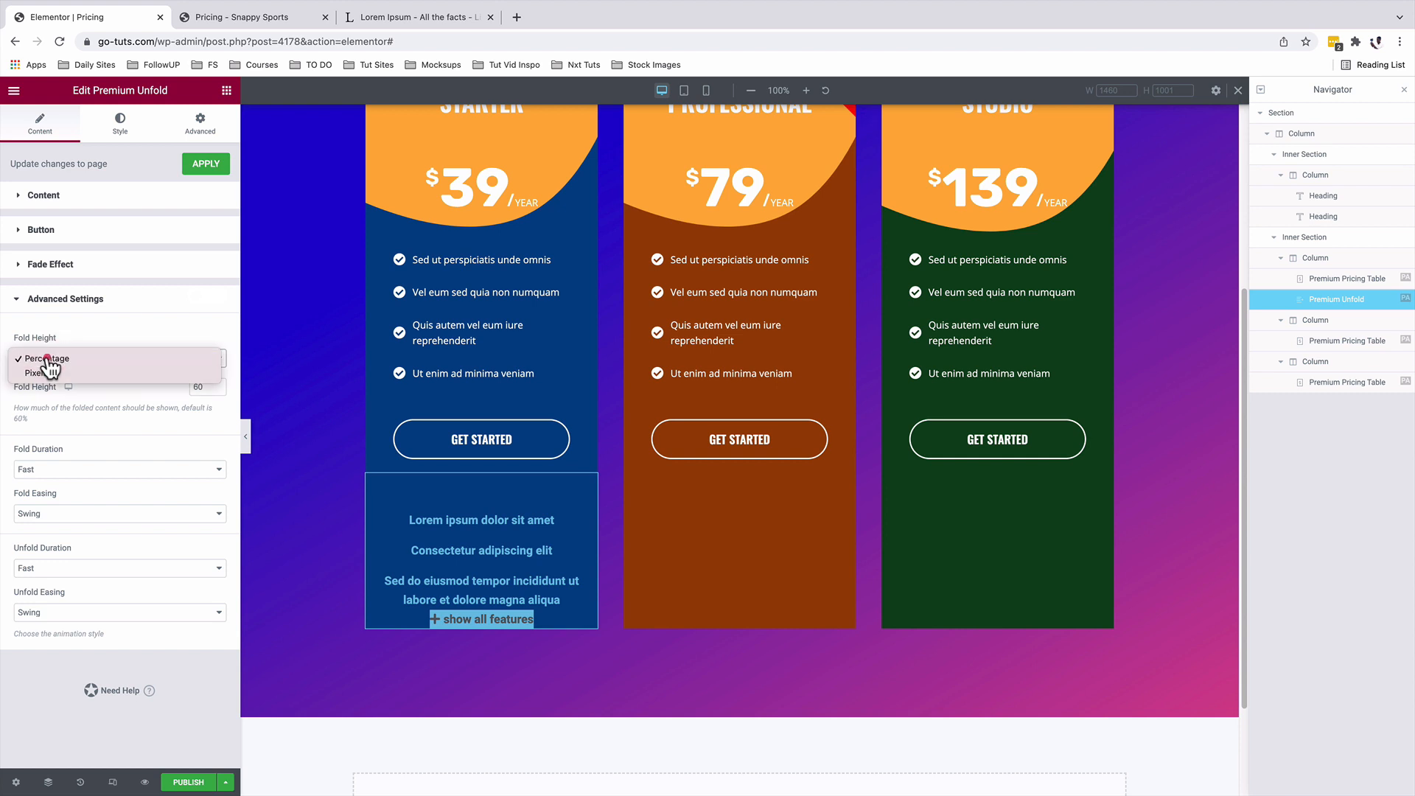
click(47, 361)
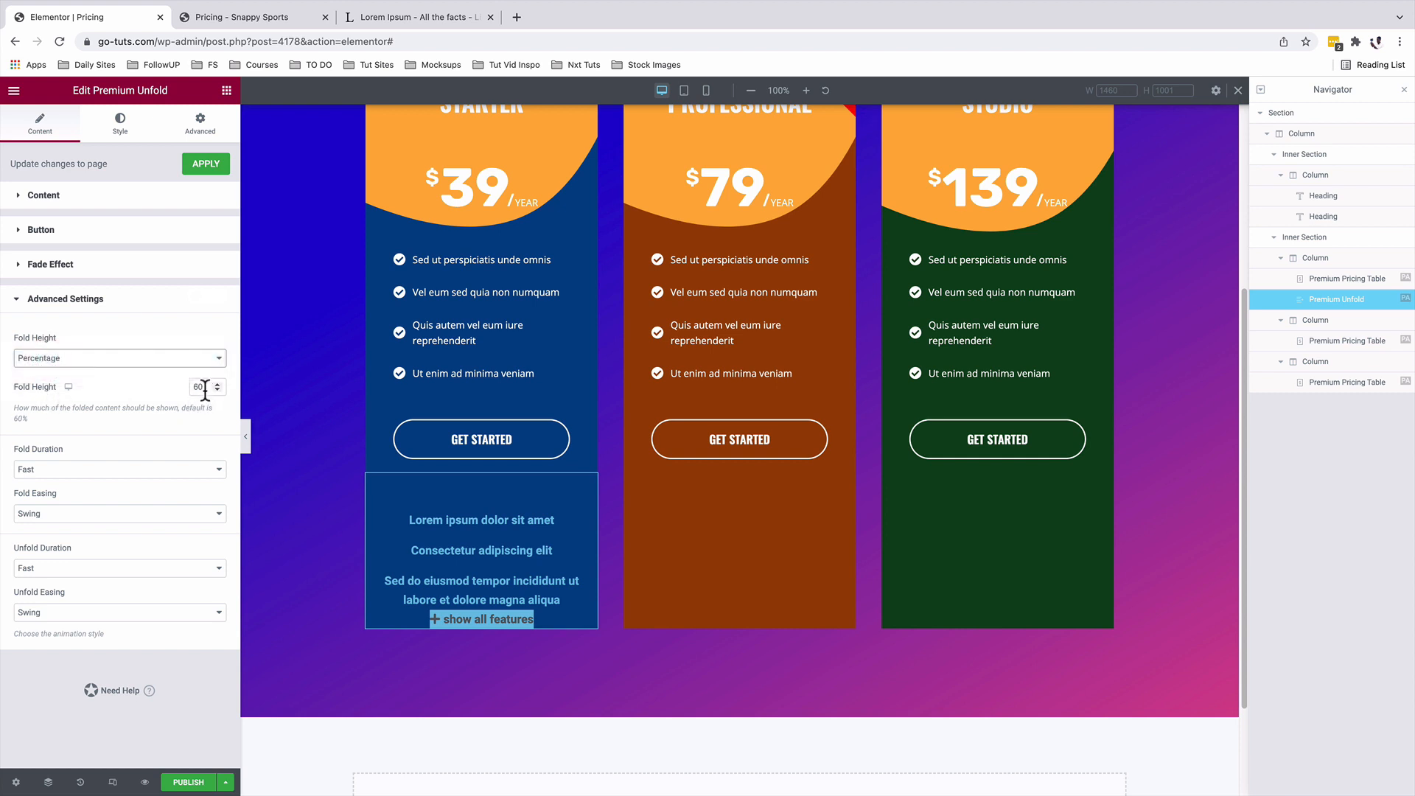
drag(211, 385, 181, 387)
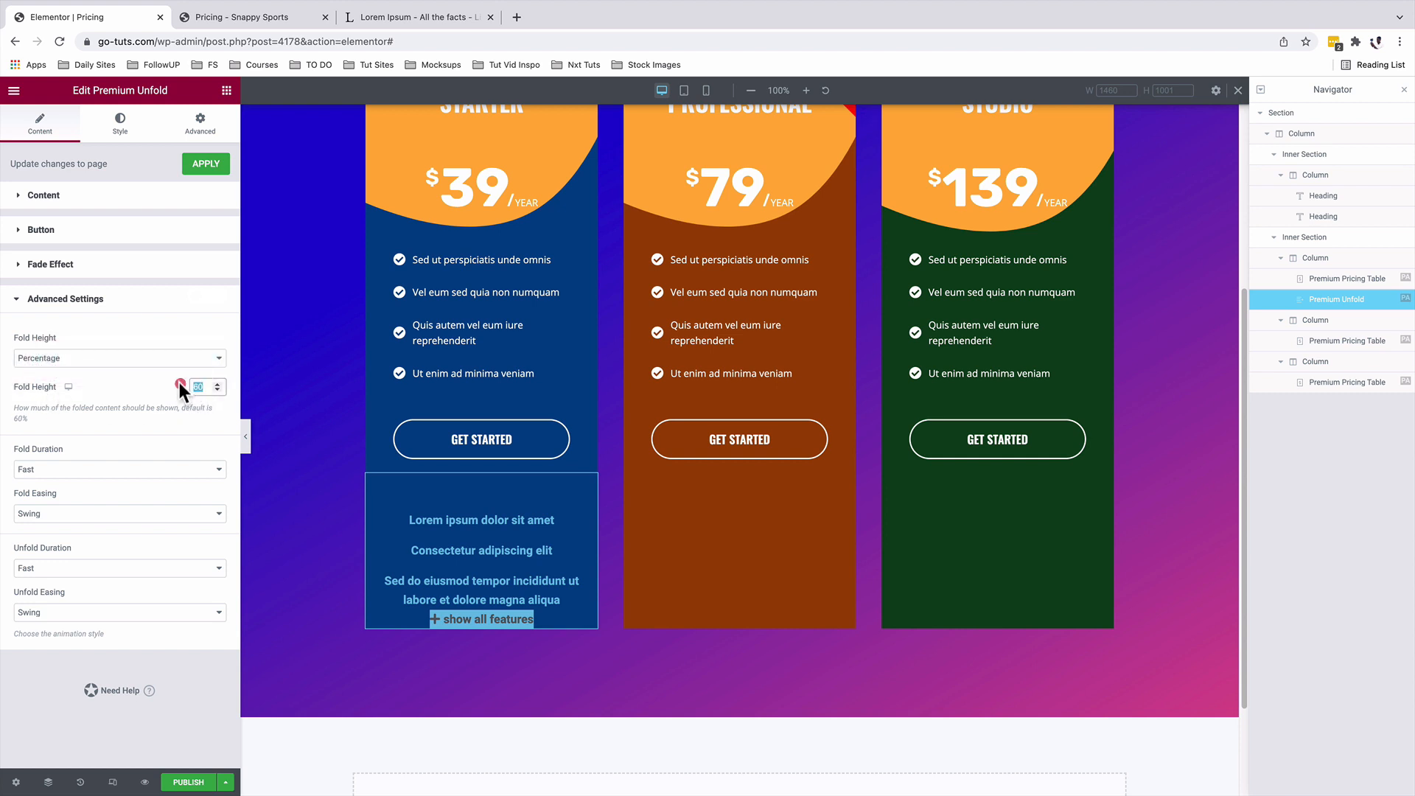
text(0)
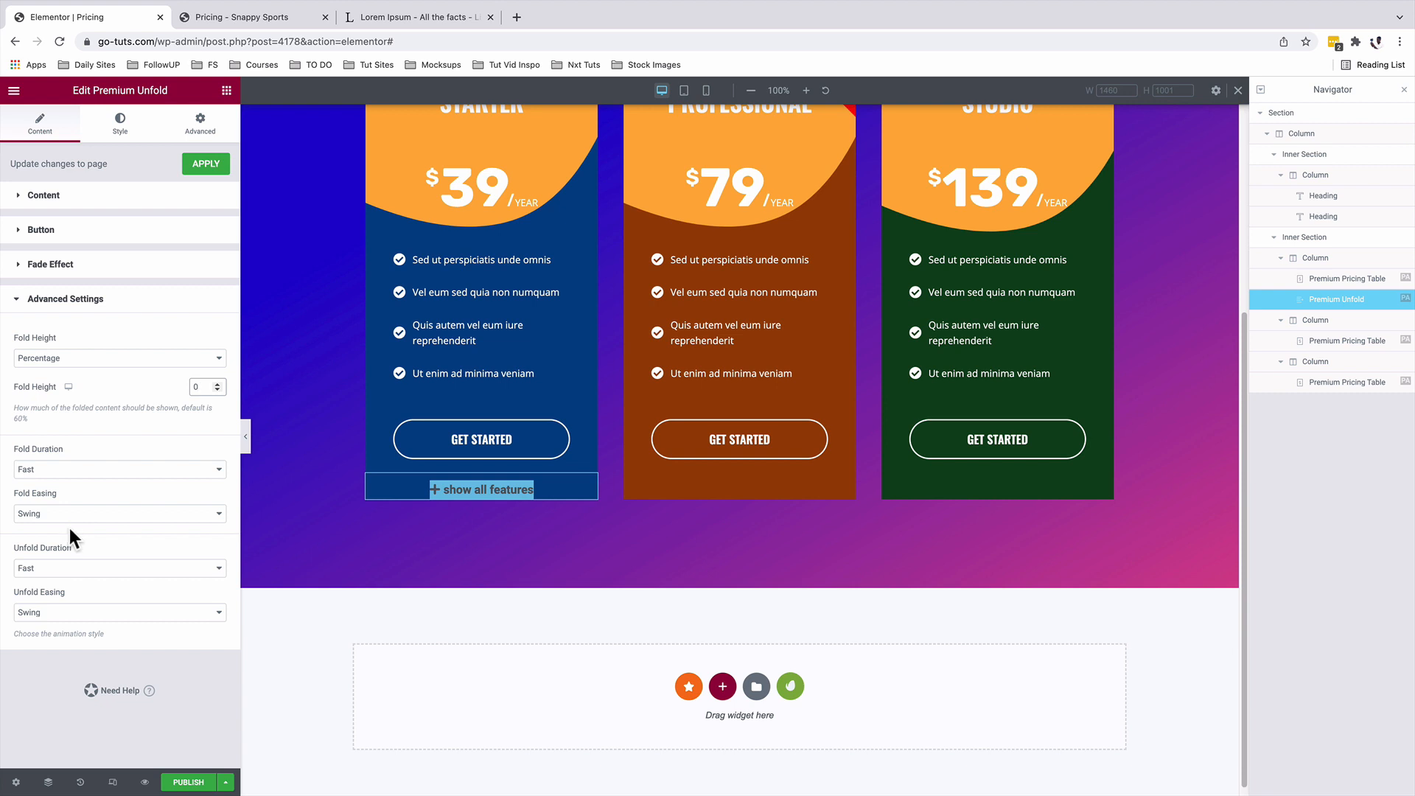
Step: Set the unfold easing to Linear and expand the Starter column's feature list
click(65, 612)
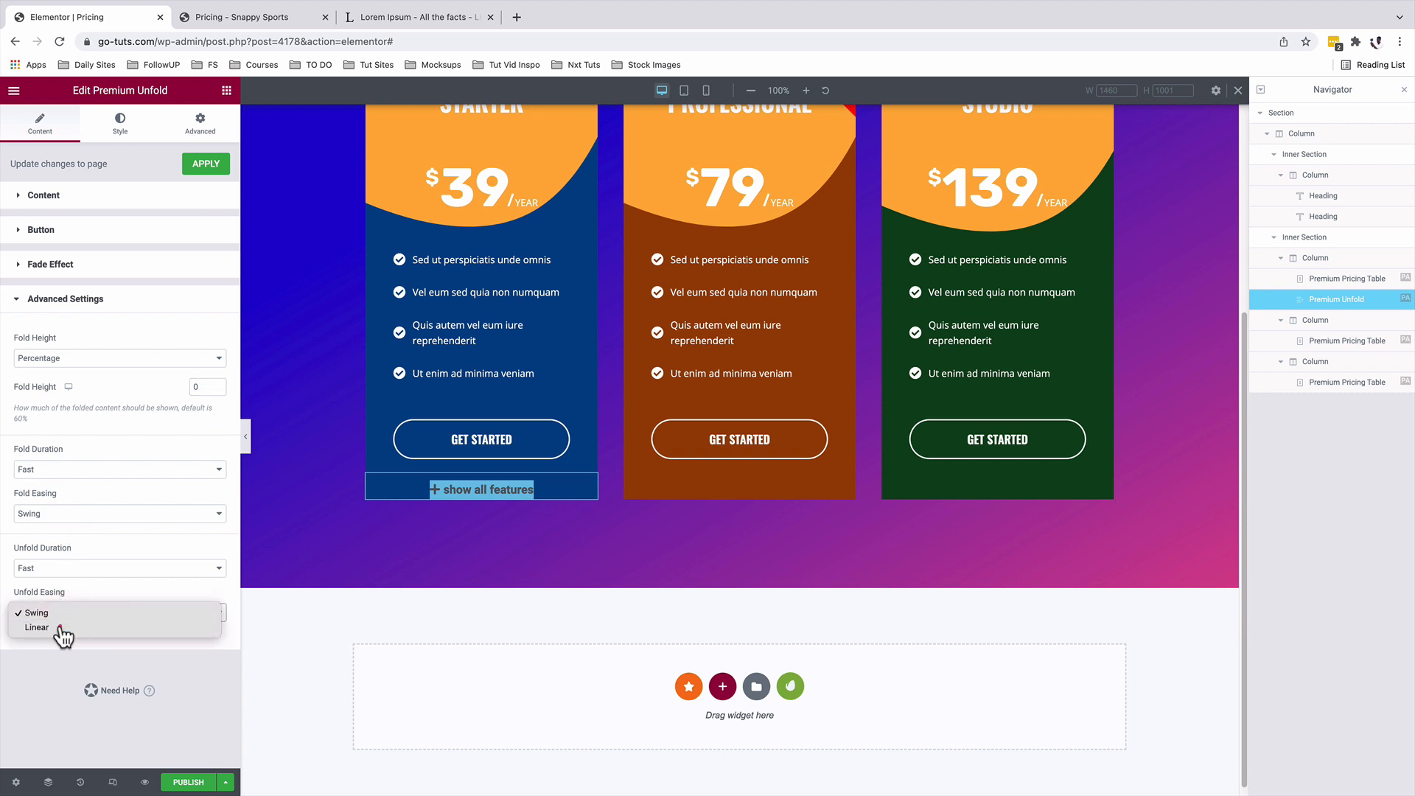
click(62, 628)
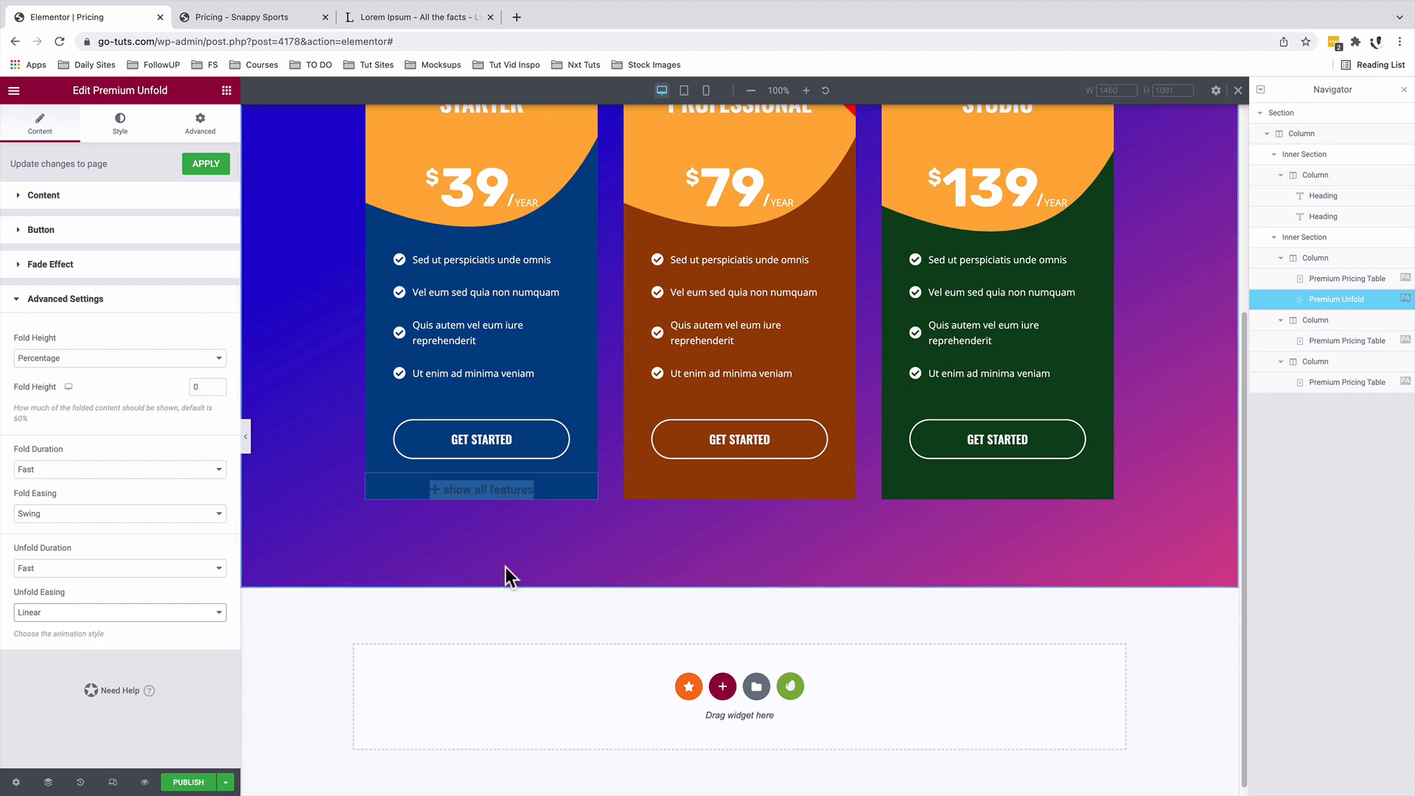
click(485, 498)
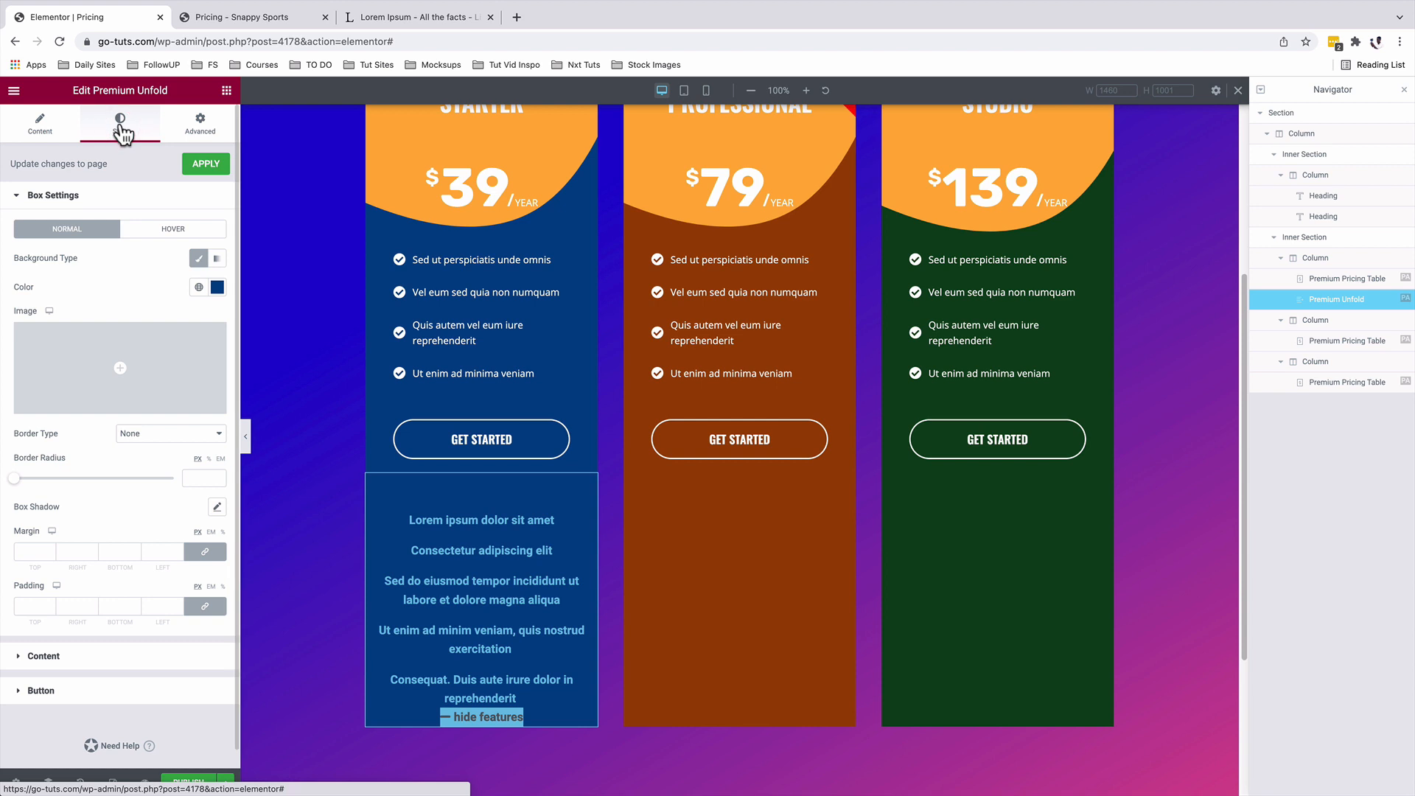
Step: Give the Unfold box a solid white border 1 px wide with a border radius of 7 px
click(133, 415)
click(139, 432)
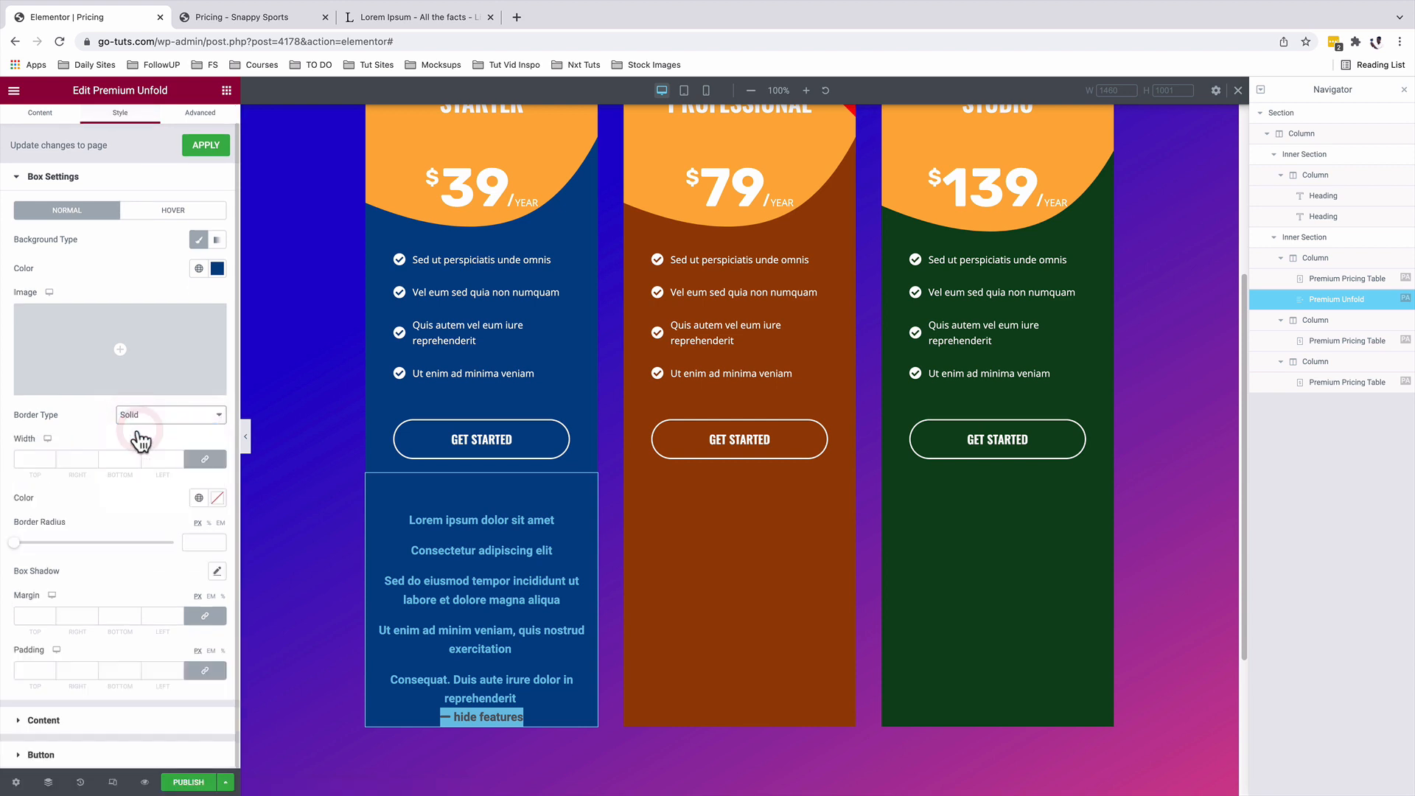
click(28, 453)
text(1)
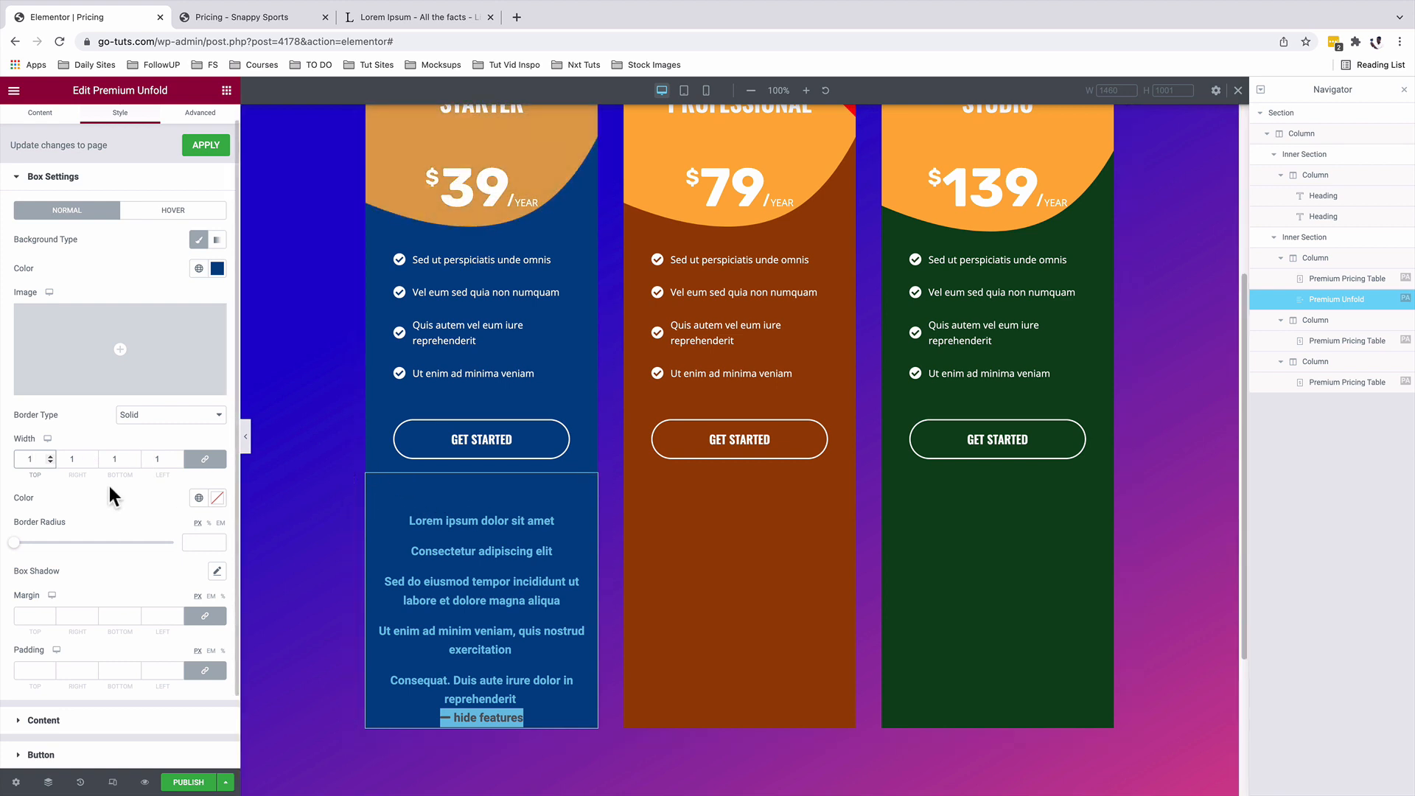
click(217, 496)
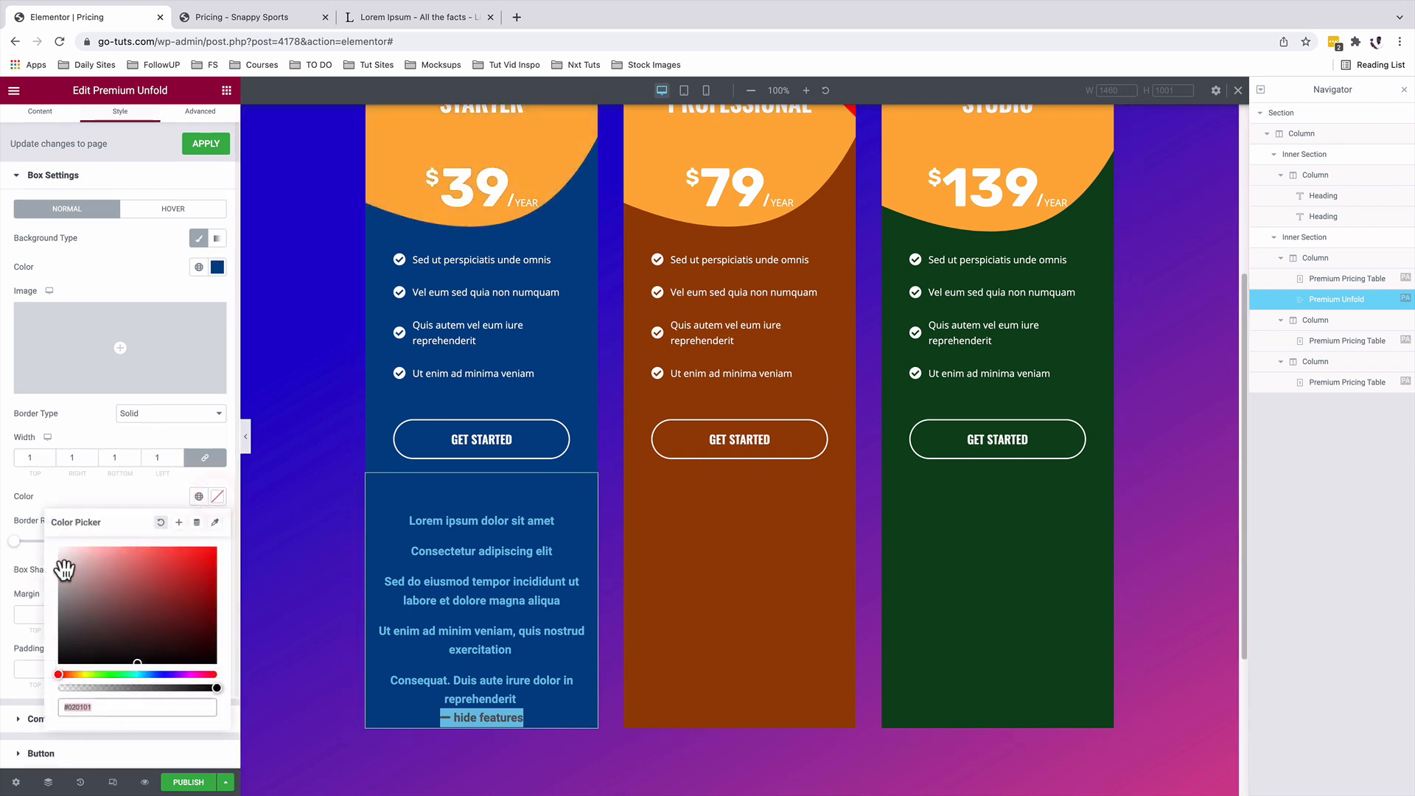
click(32, 537)
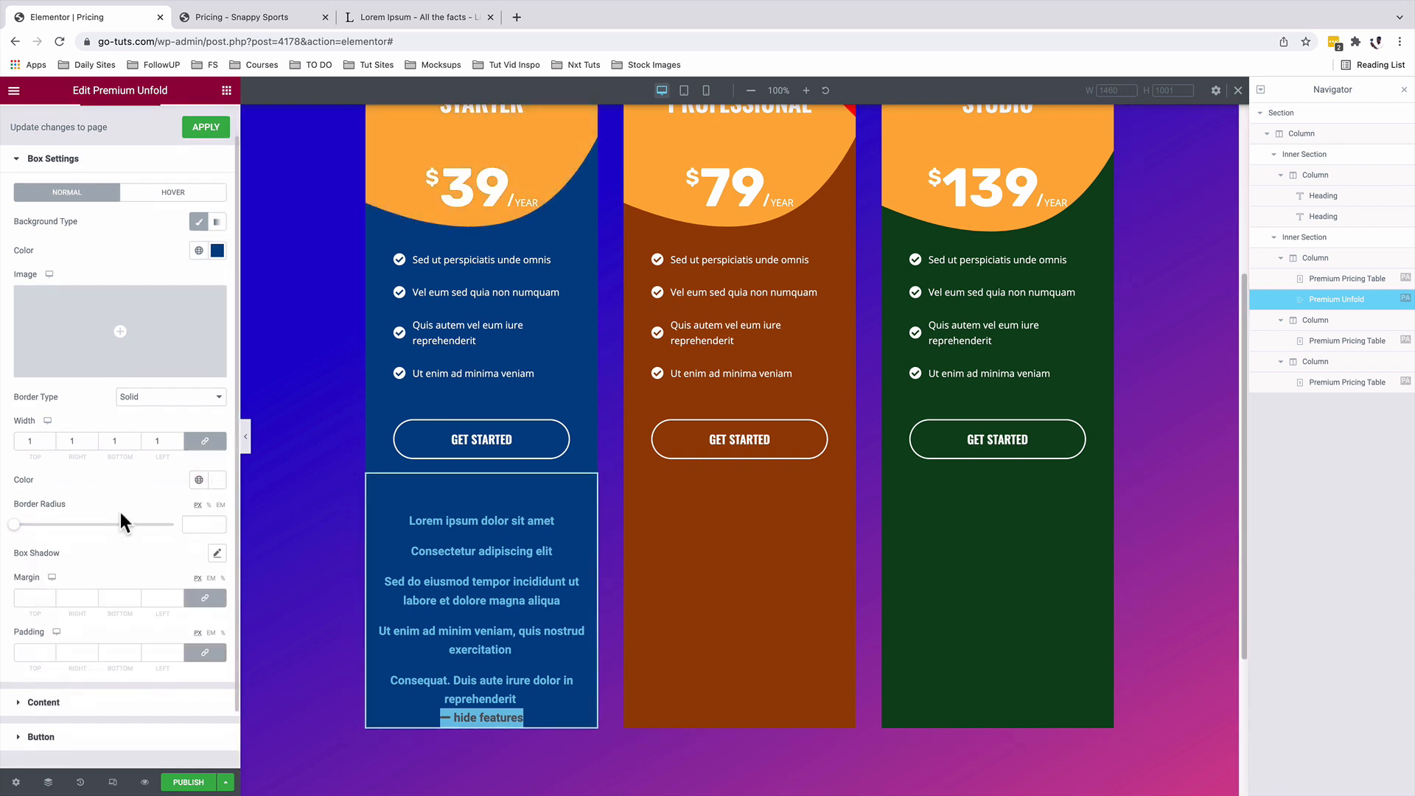
click(191, 524)
text(7)
Step: Unlink the Unfold box's padding values and set the bottom padding to 40 px
scroll(98, 568, down, 1)
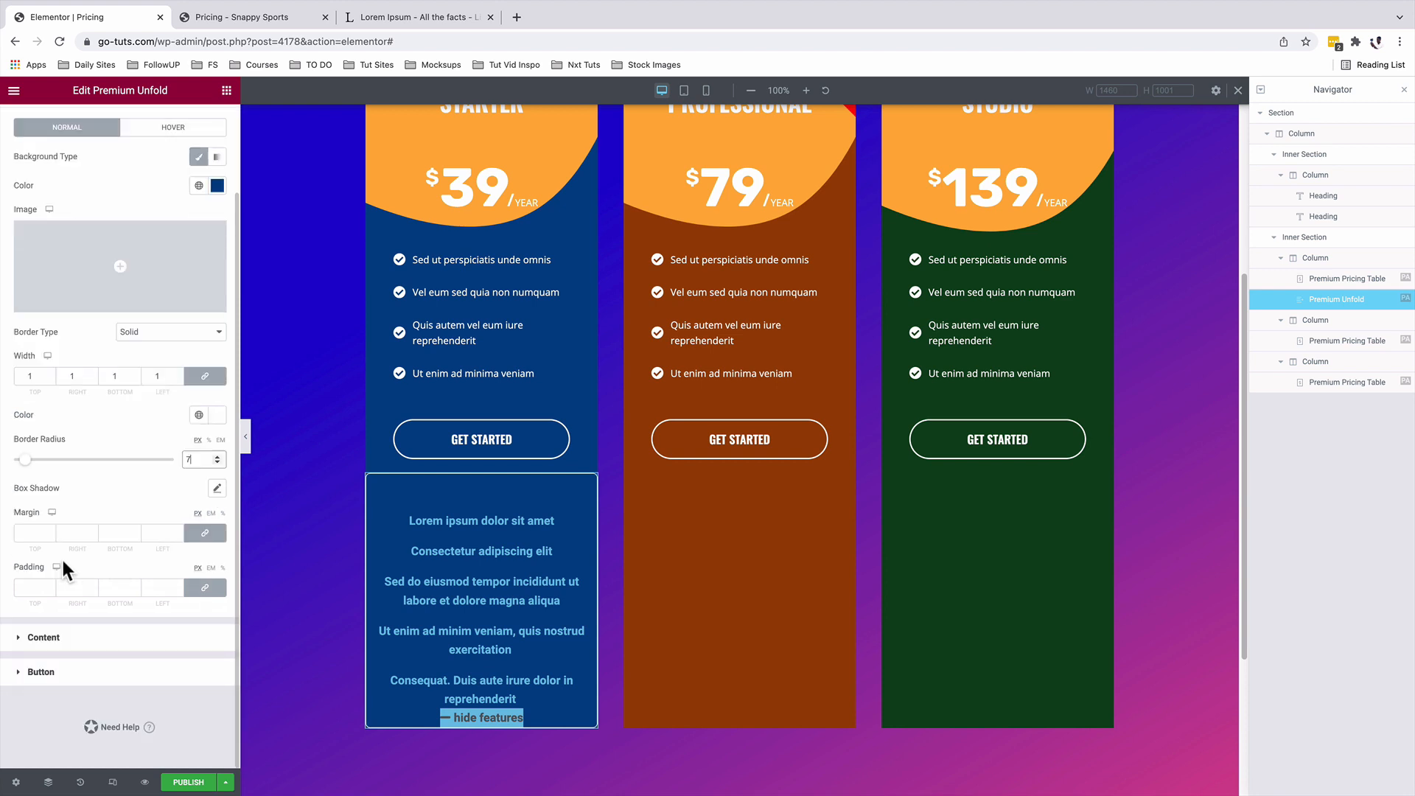
click(205, 587)
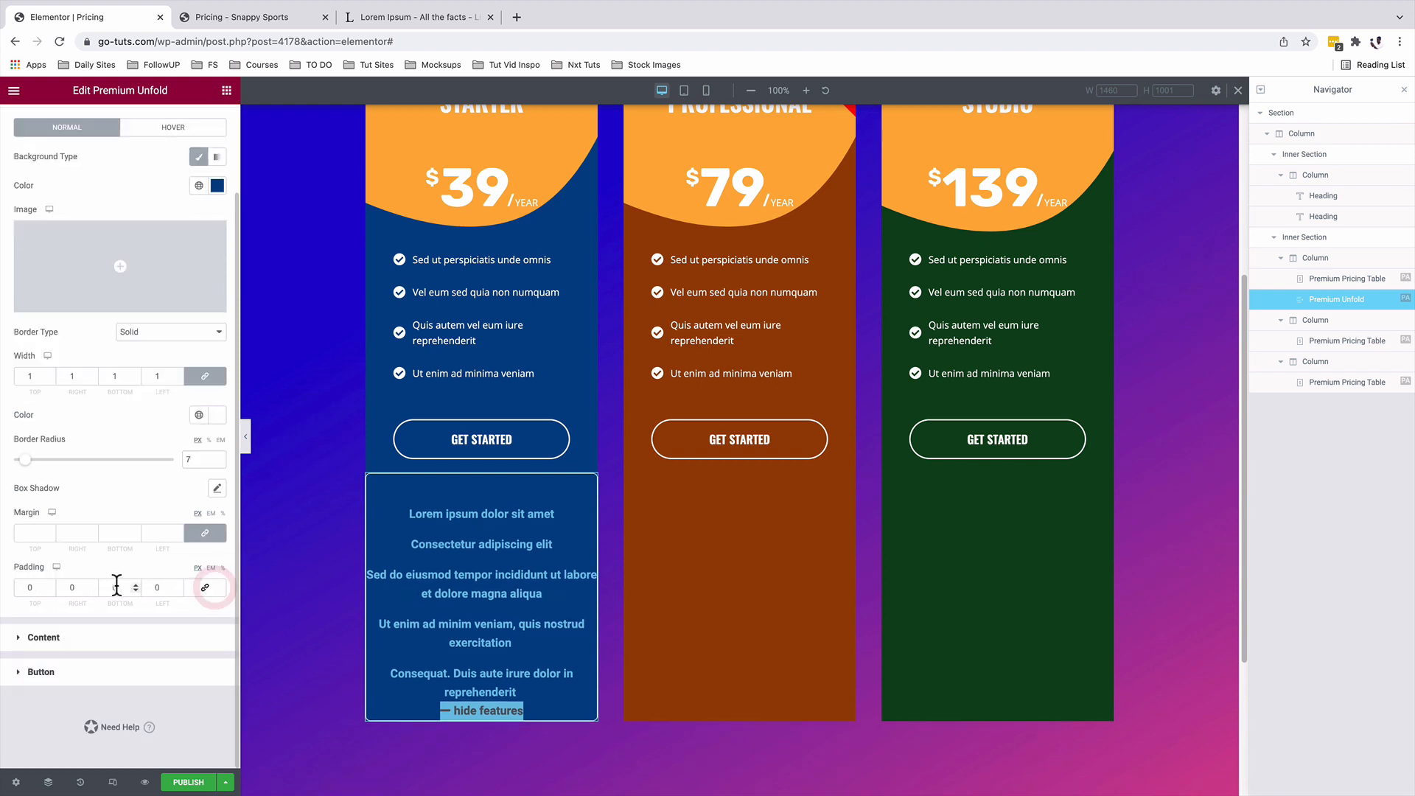
click(107, 587)
text(4)
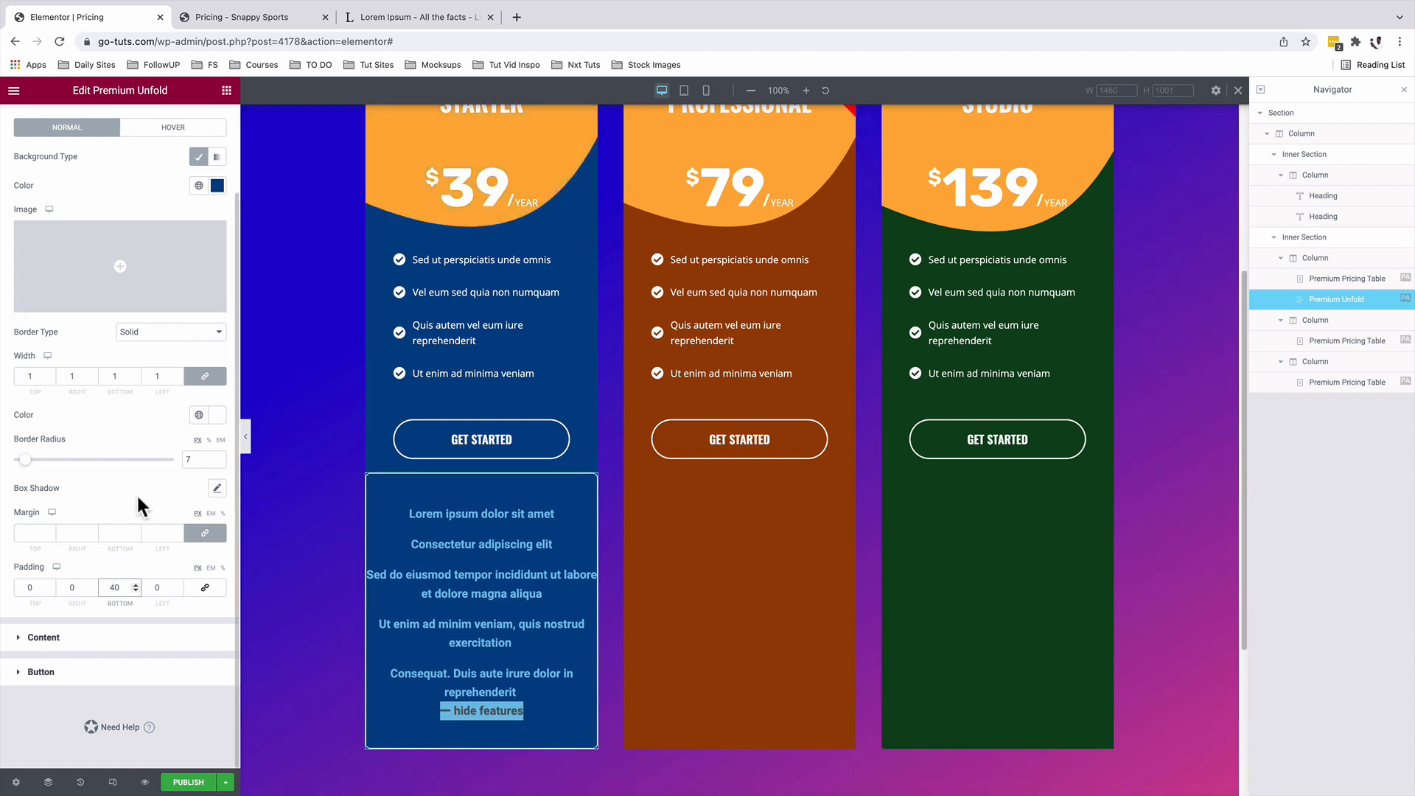
Step: Unlink the Unfold box's margins, set right and left to 30 px and bottom to 40 px, and collapse the feature list
click(208, 536)
click(66, 533)
text(30)
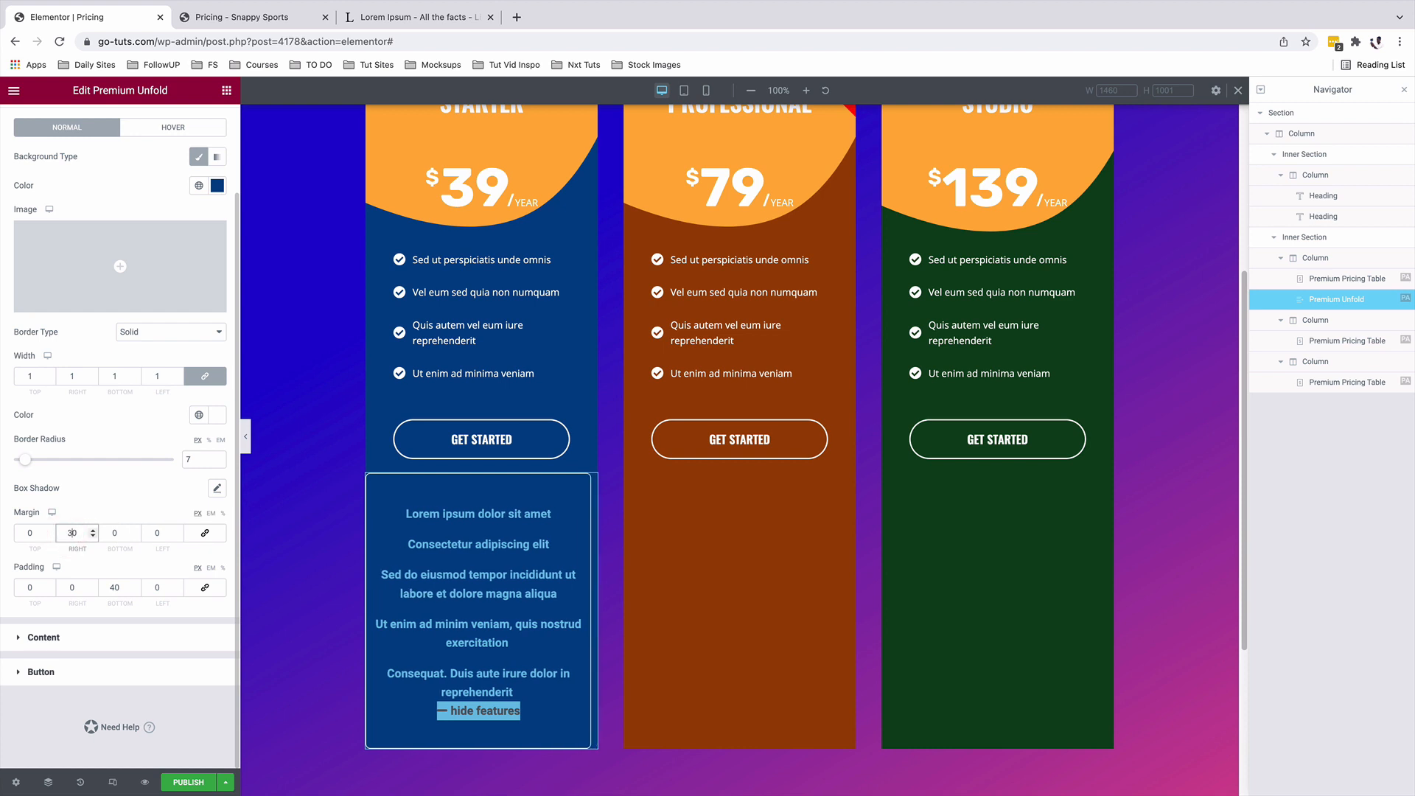
click(154, 533)
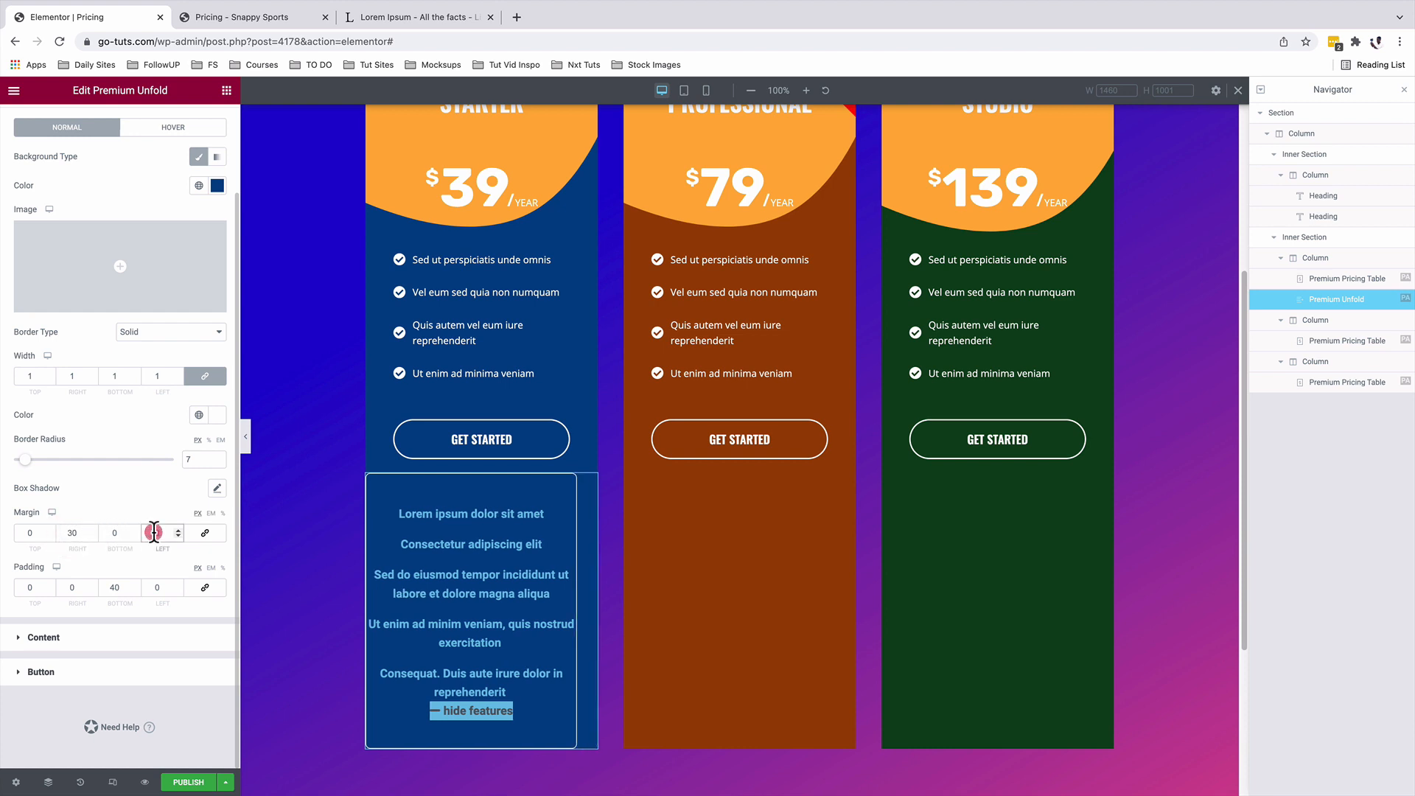
text(30)
click(443, 711)
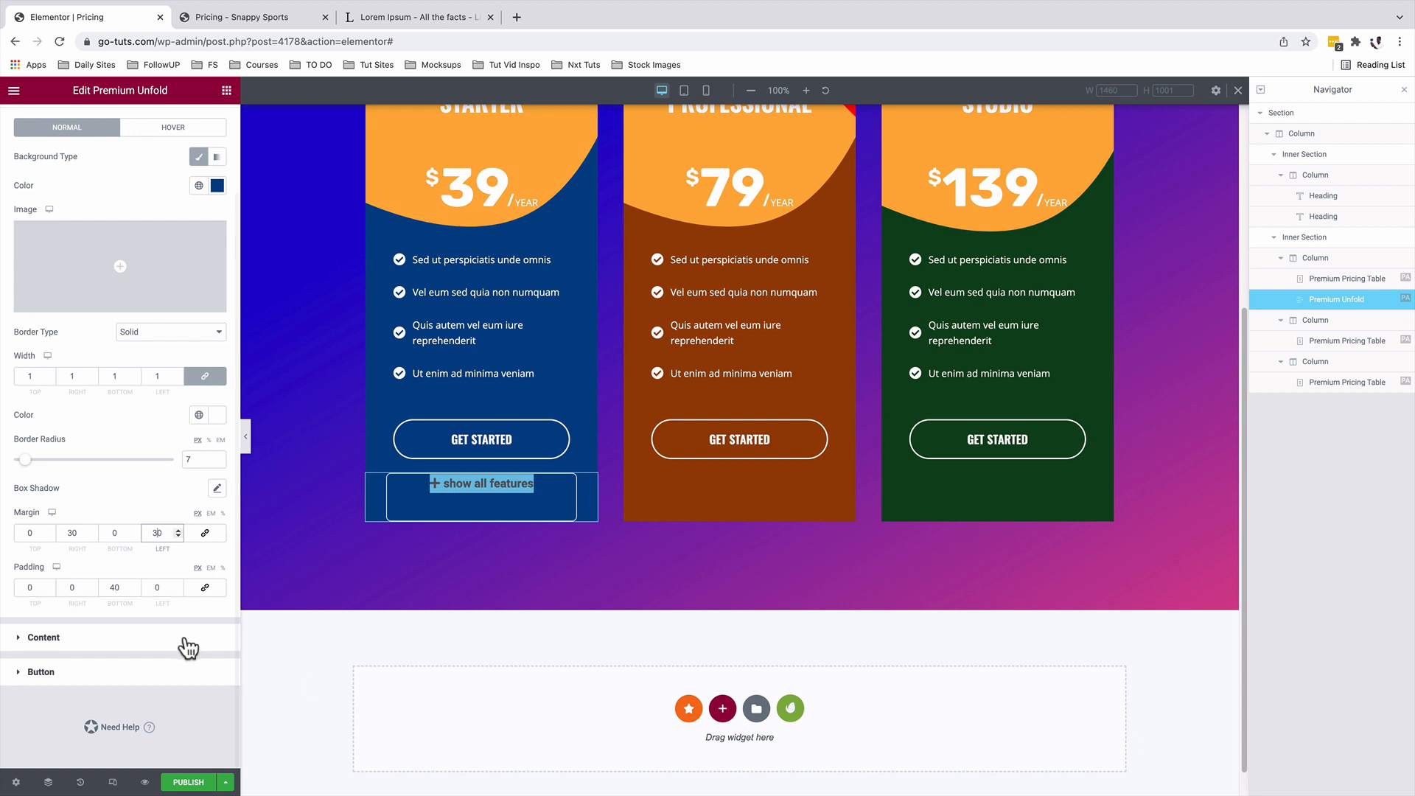
Step: Set the Unfold box's top and bottom padding to 20 px, then expand and collapse the Starter column's feature list to check the spacing
double_click(110, 587)
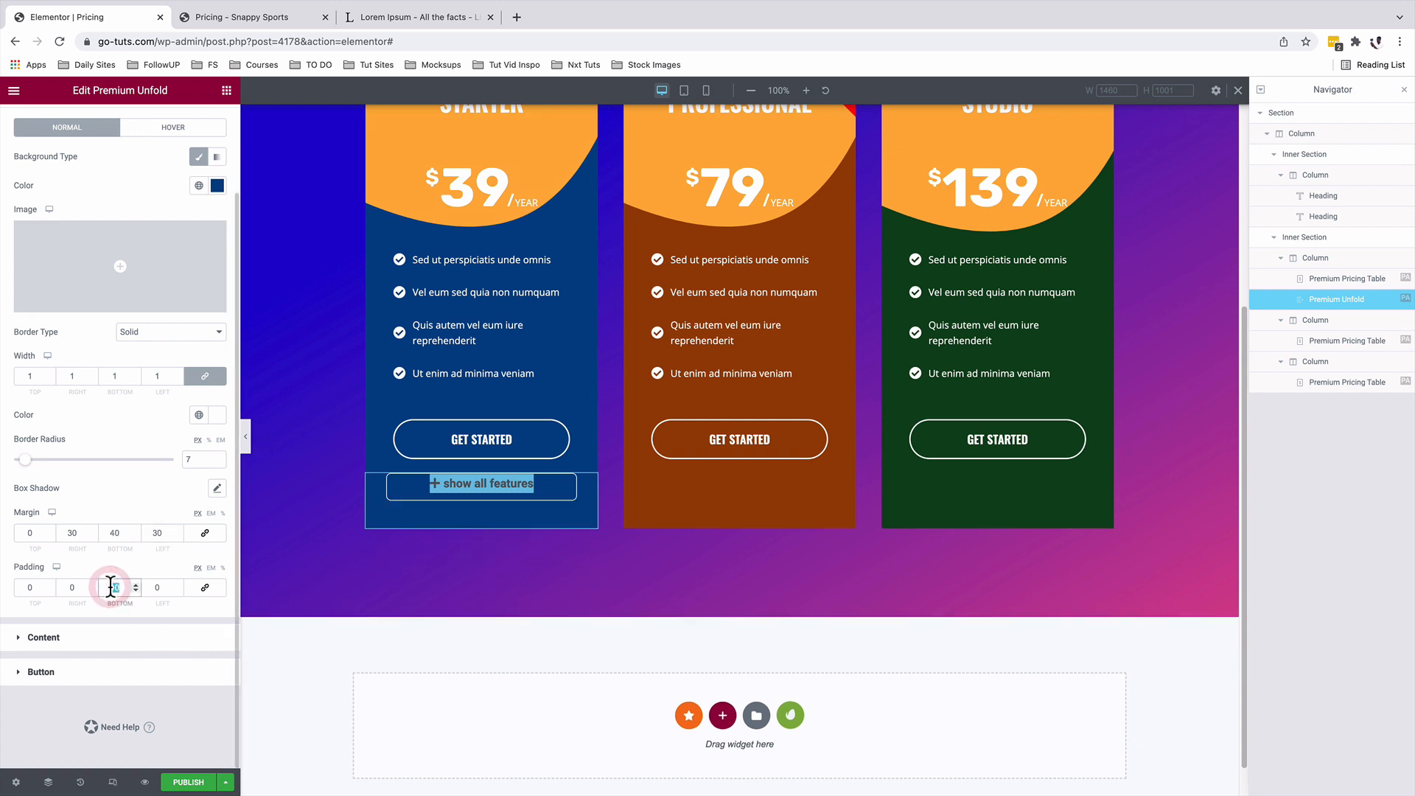
text(0)
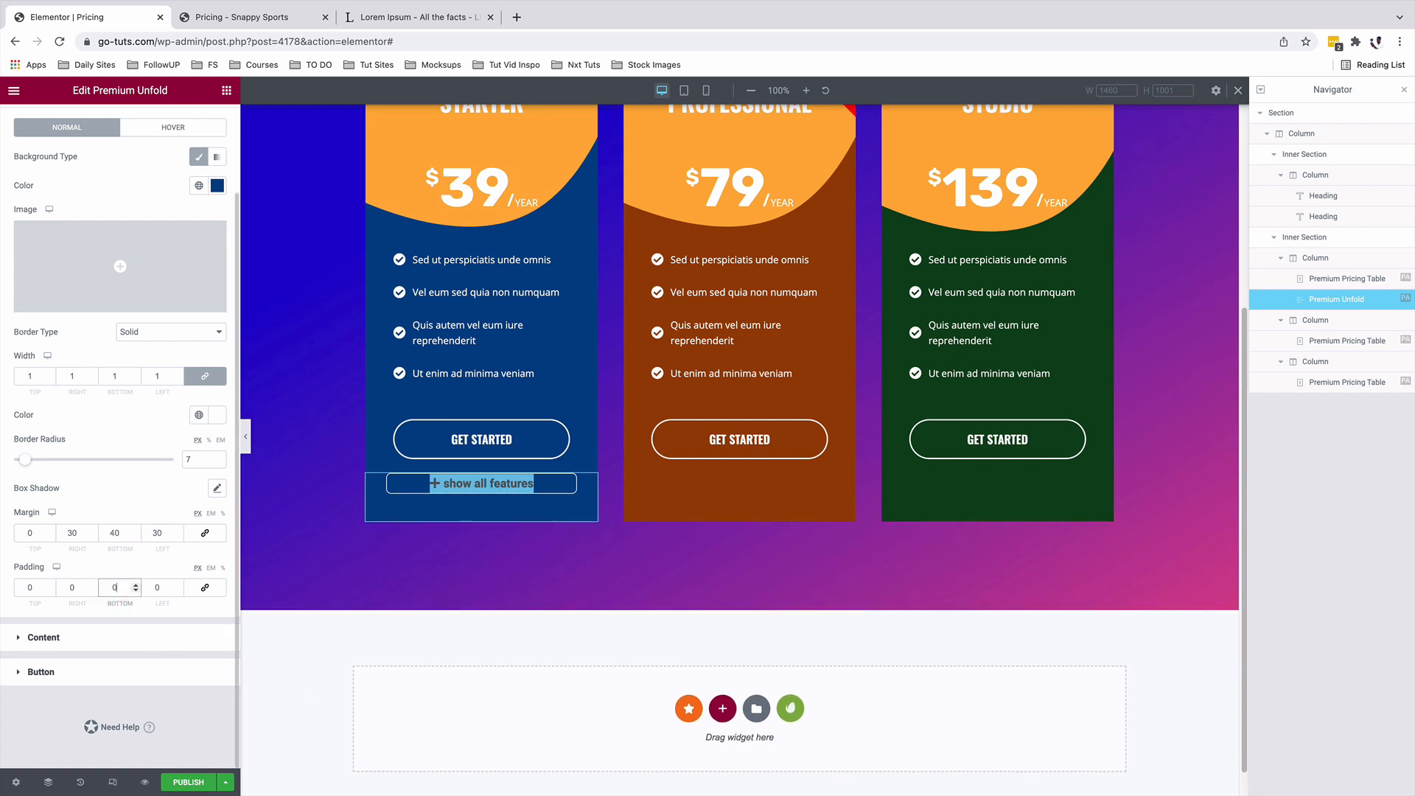
double_click(25, 588)
text(20)
click(109, 588)
text(2)
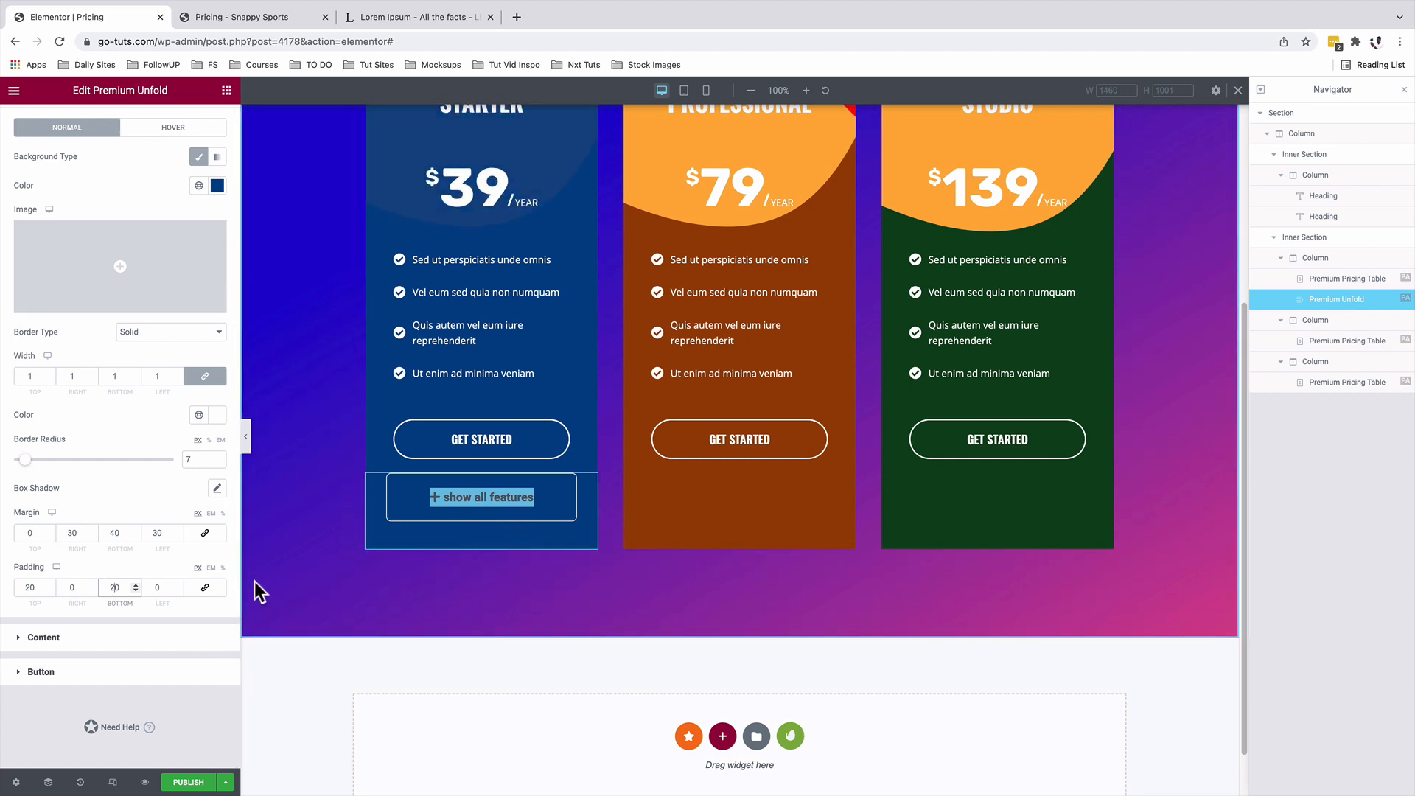
click(472, 498)
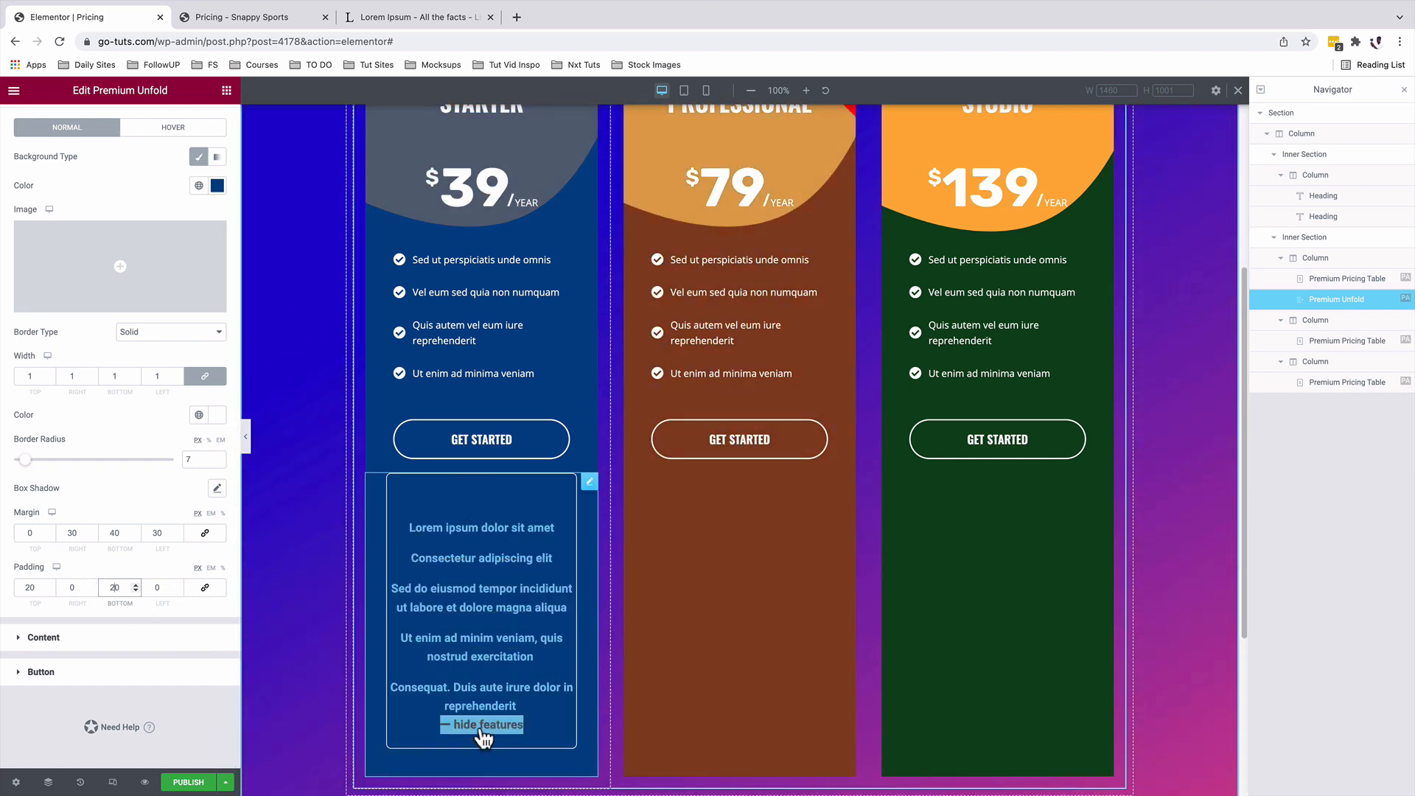
click(480, 725)
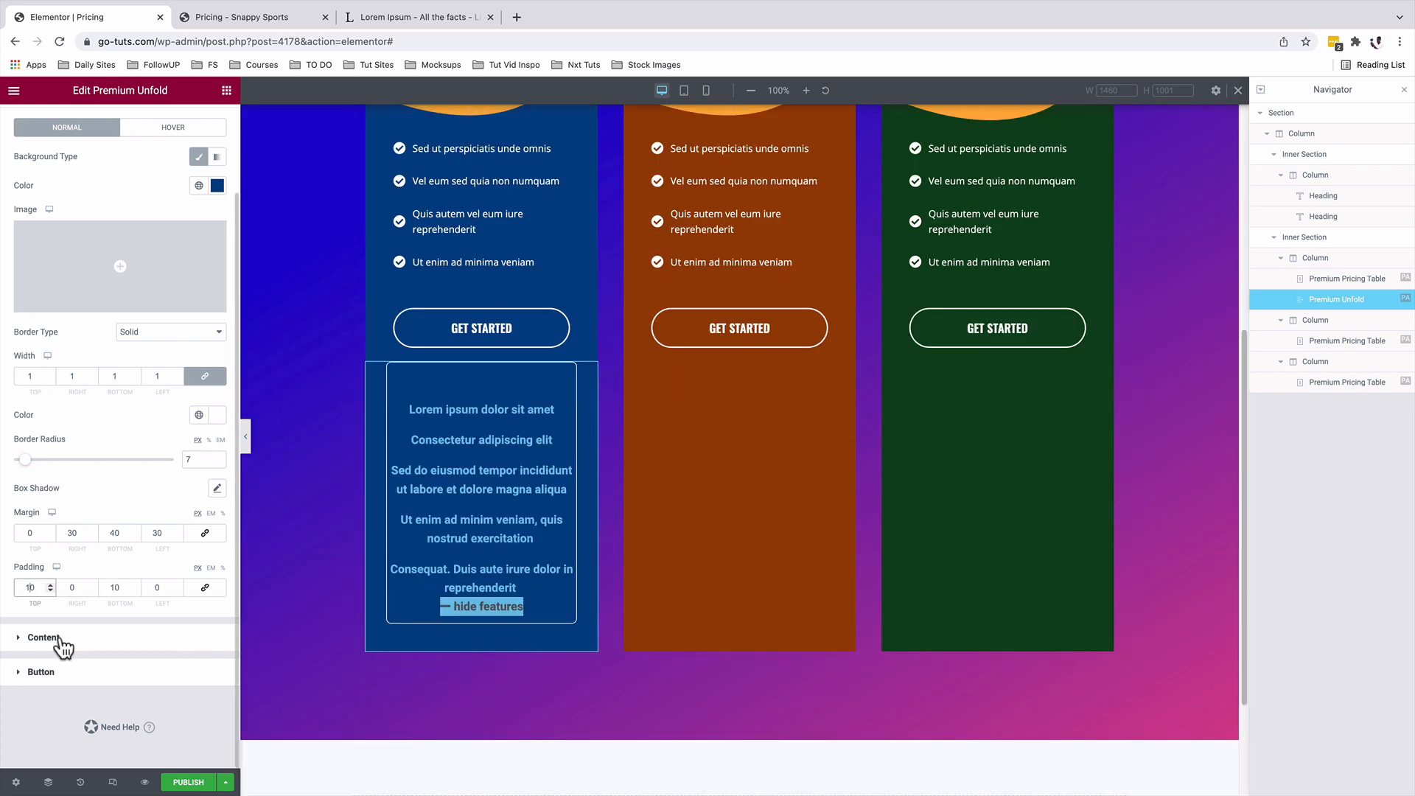
Step: Change the text color of the Unfold content to white
click(52, 639)
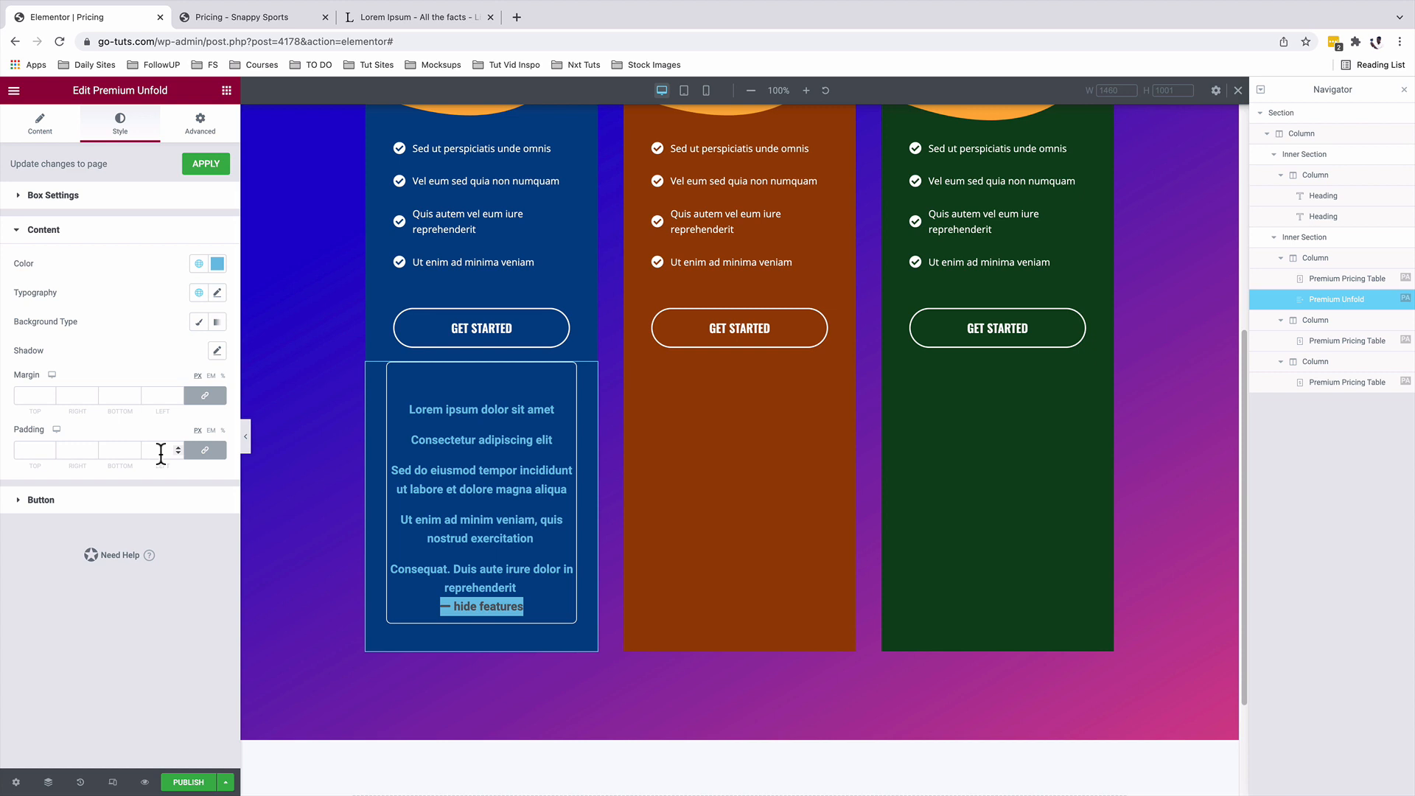
click(218, 270)
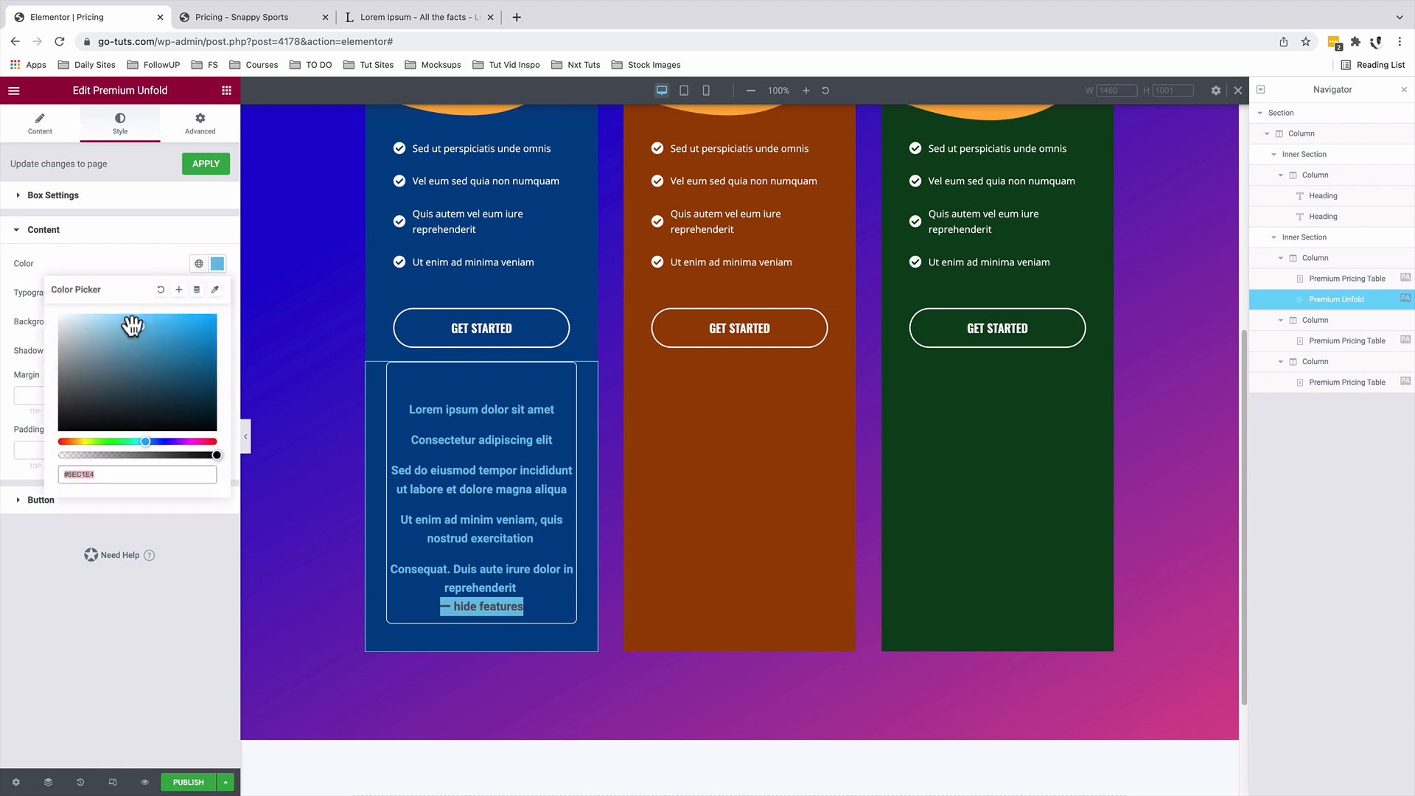
drag(135, 328, 17, 308)
click(16, 308)
Step: Set the Unfold content's typography to Open Sans, size 14 px, weight 400, and expand the Starter feature list
click(218, 294)
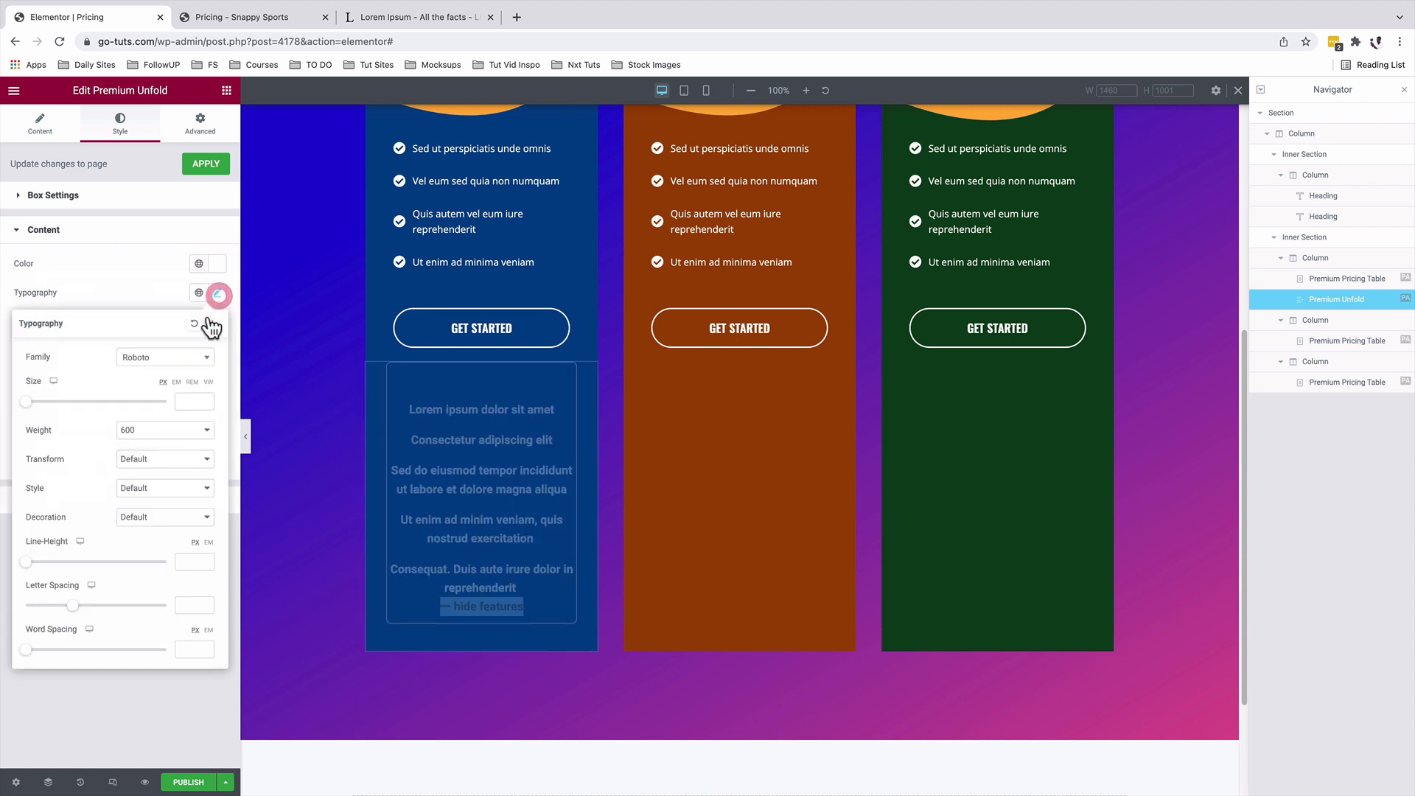
click(156, 359)
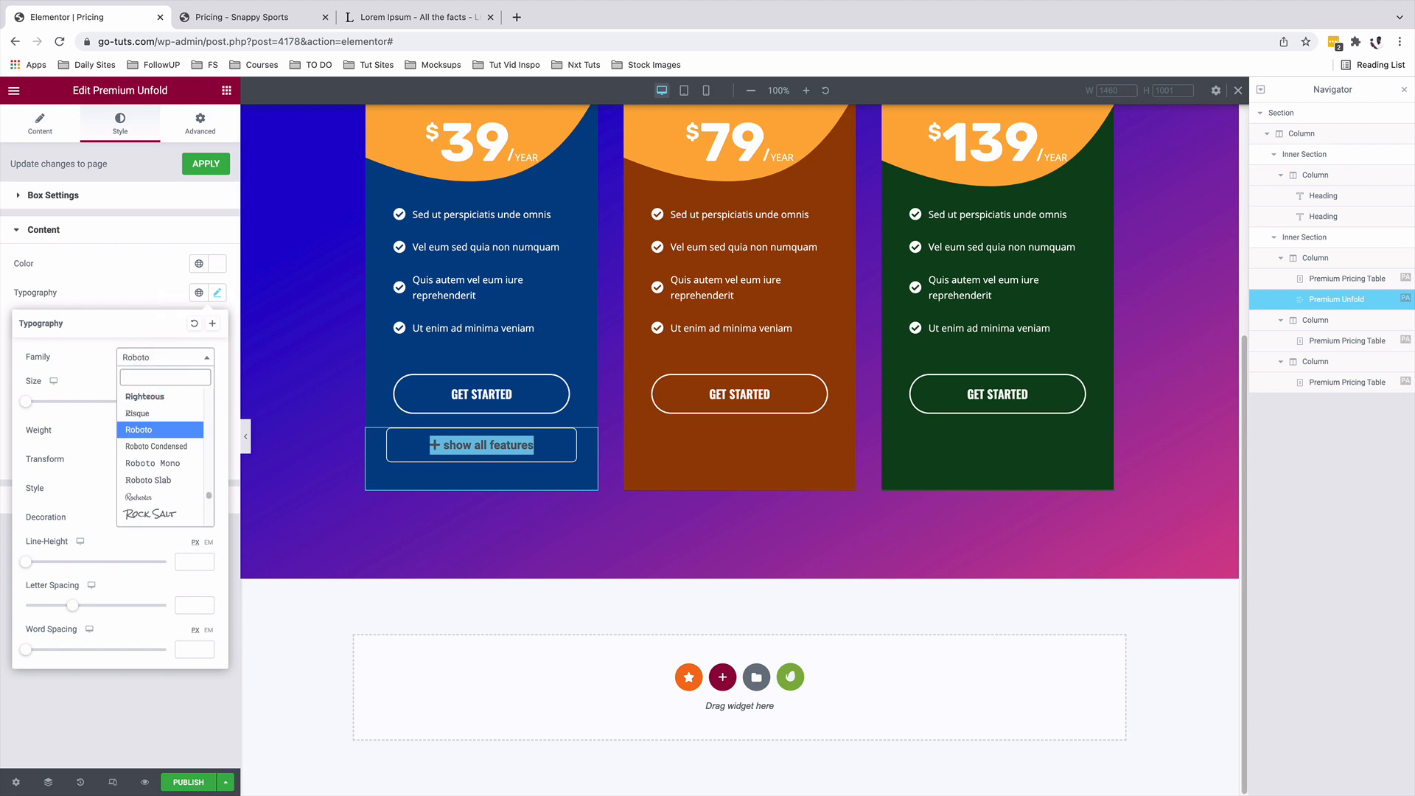
text(open)
key(Return)
click(188, 403)
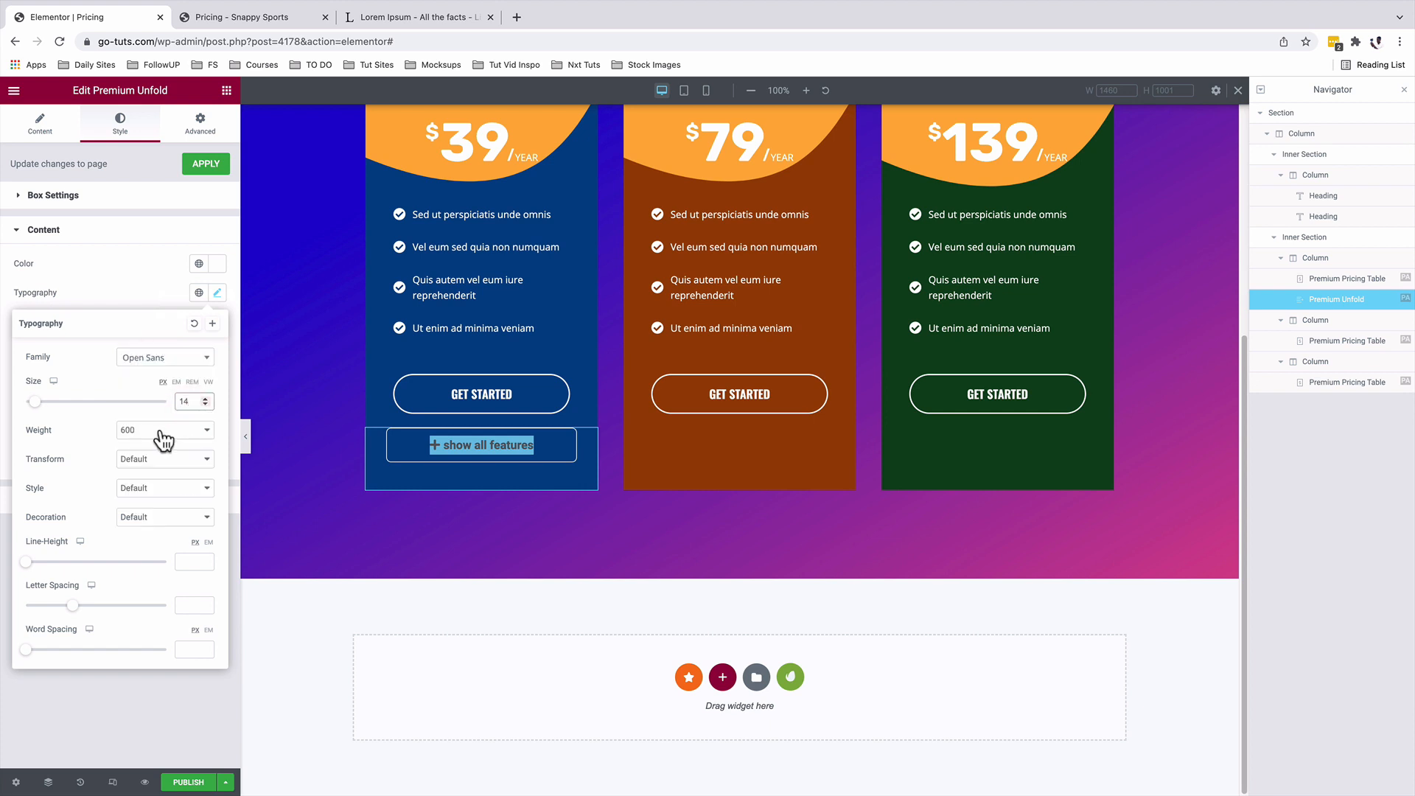
click(162, 433)
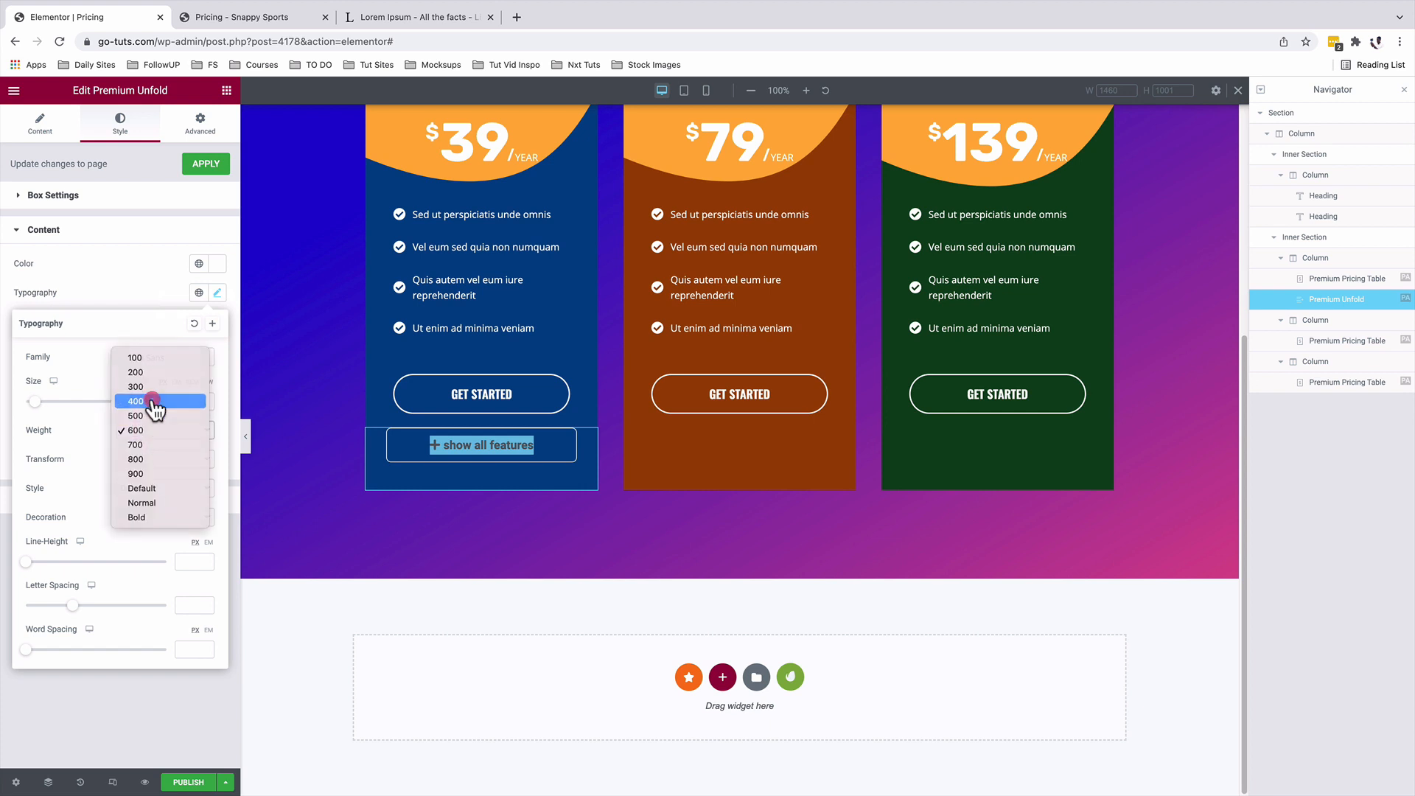
click(155, 404)
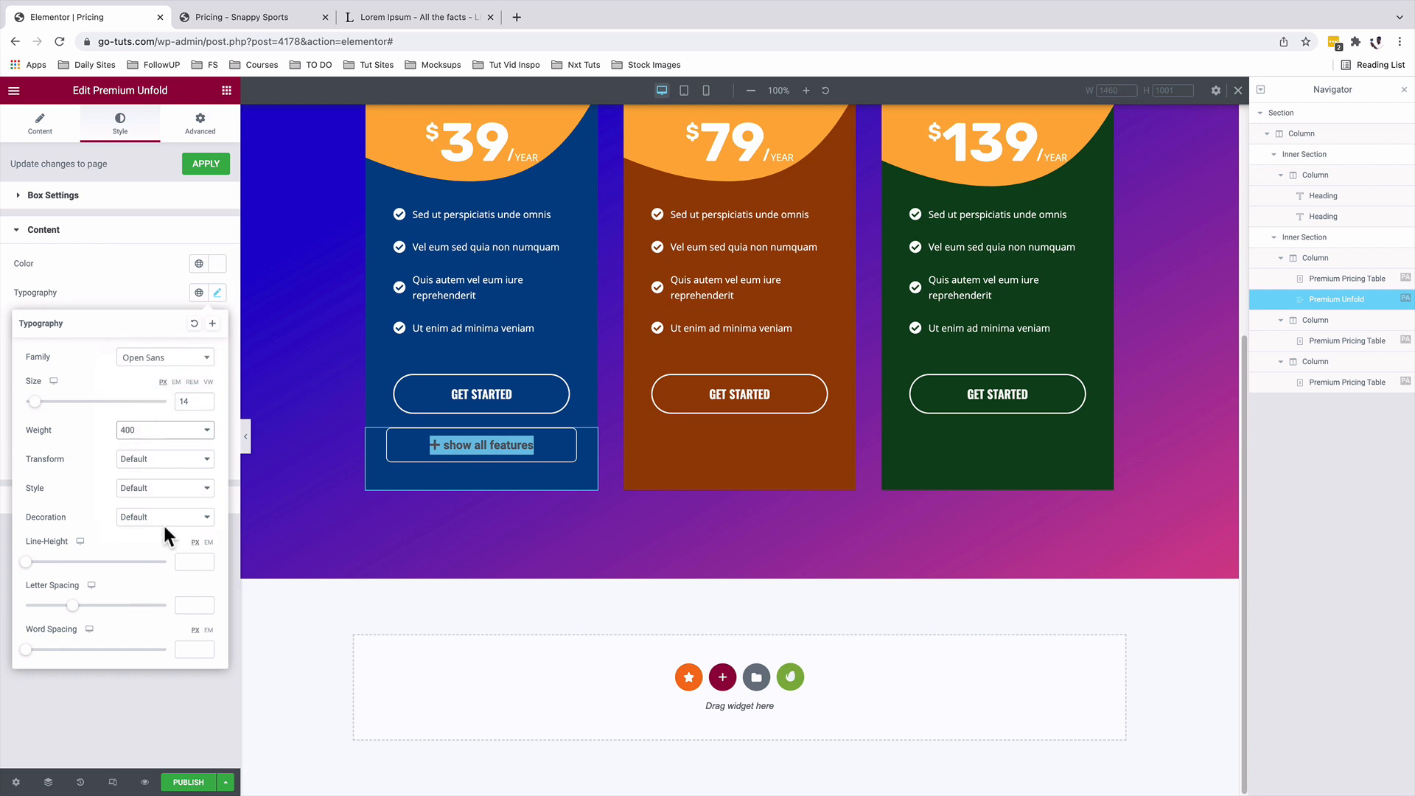
click(126, 704)
click(440, 446)
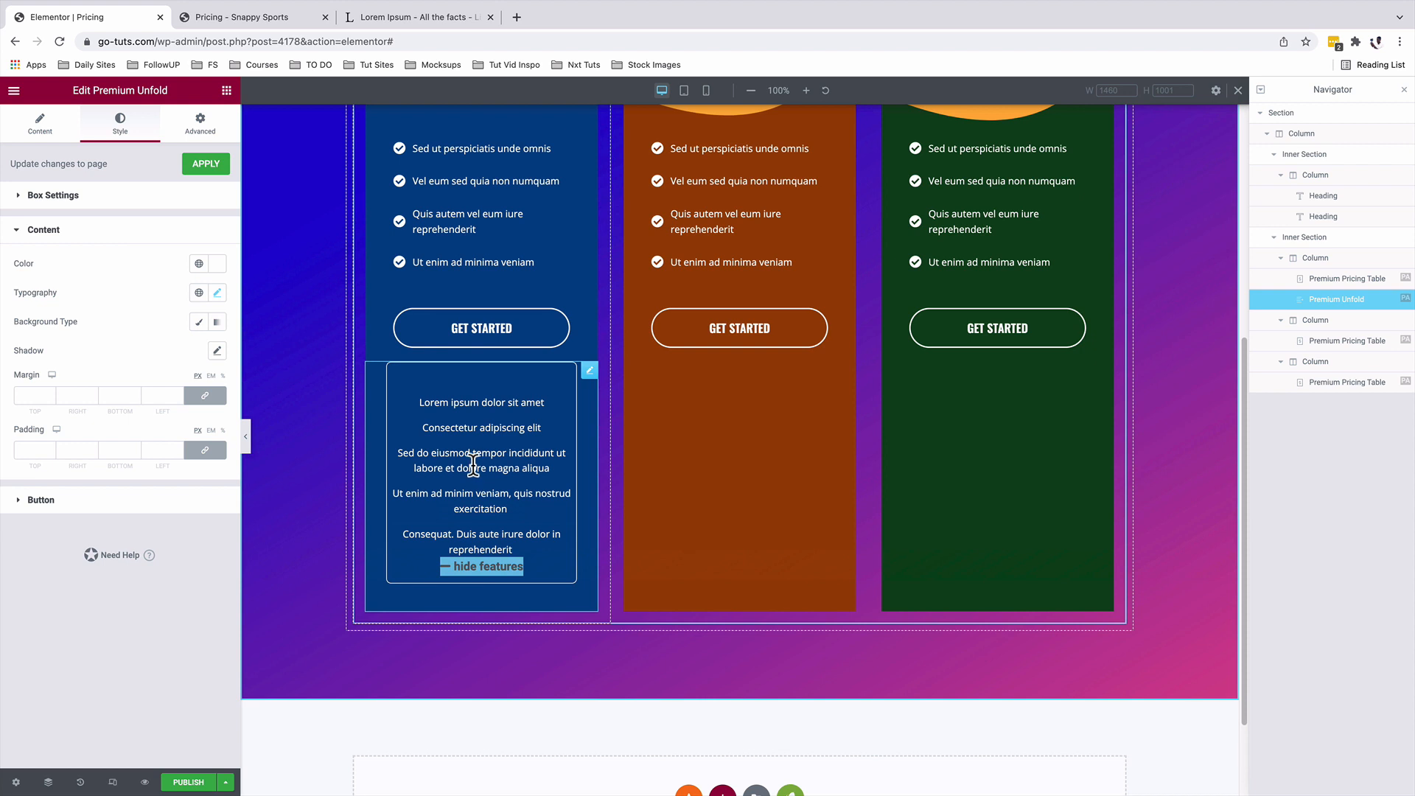
Step: Make the Unfold button's normal-state text color and icon color white
click(41, 503)
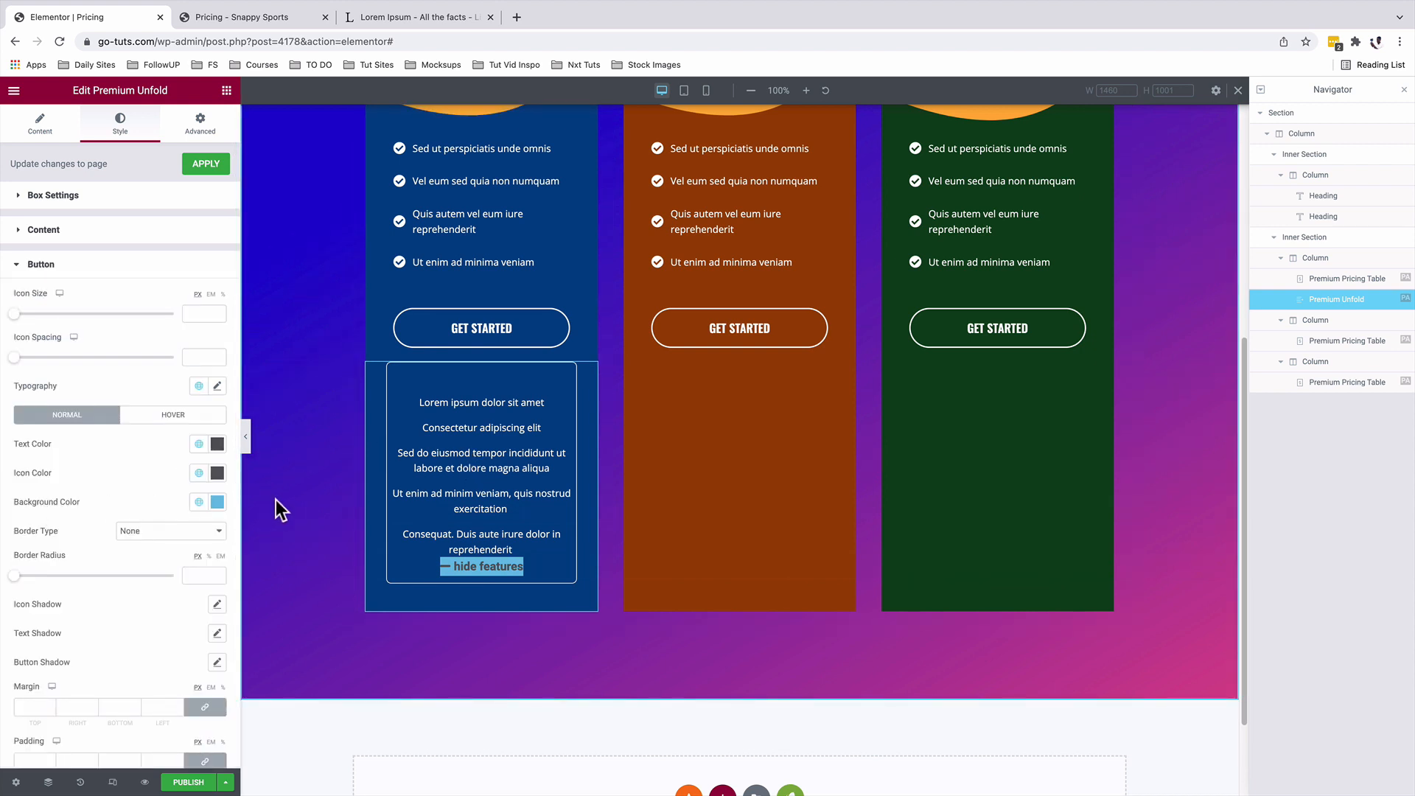
click(217, 444)
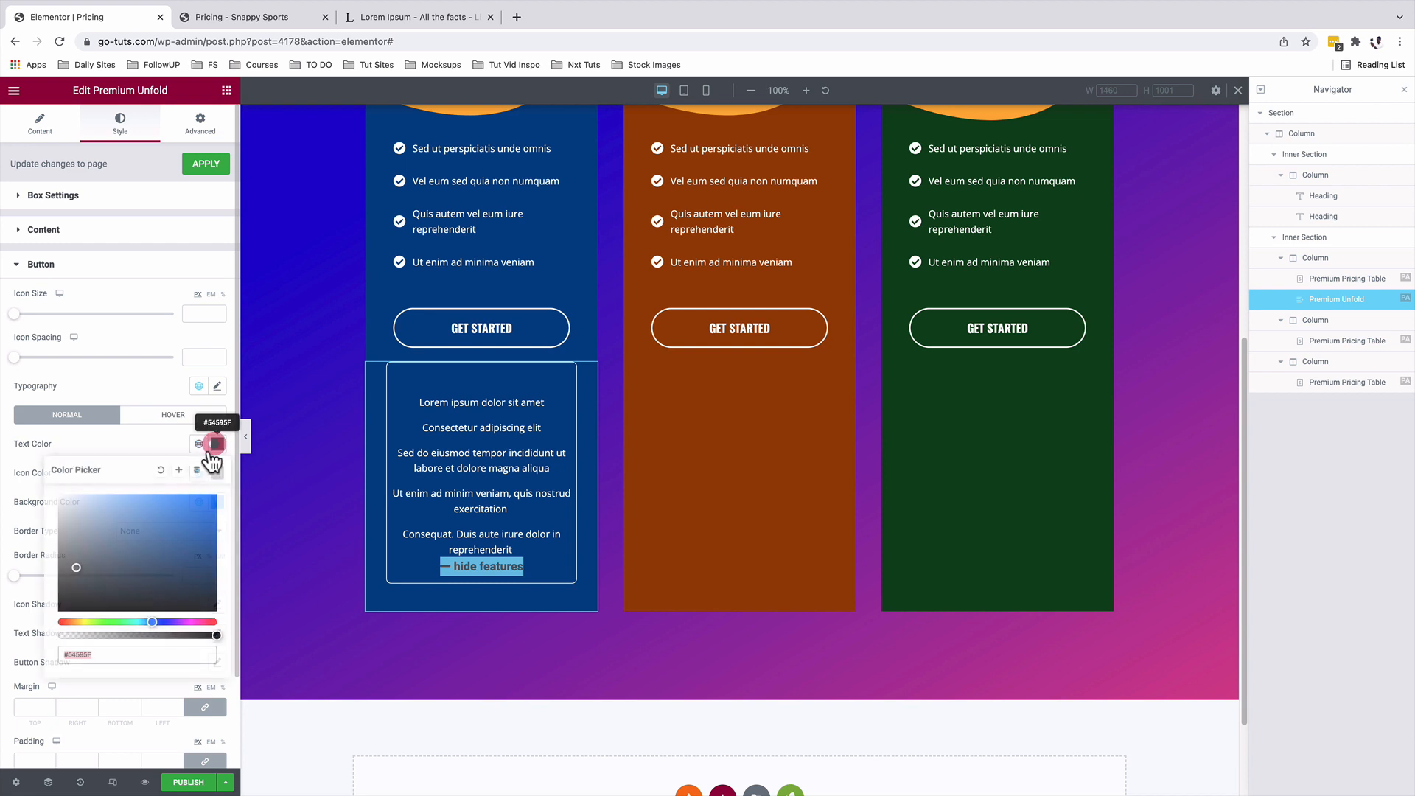
drag(78, 499, 13, 476)
click(59, 435)
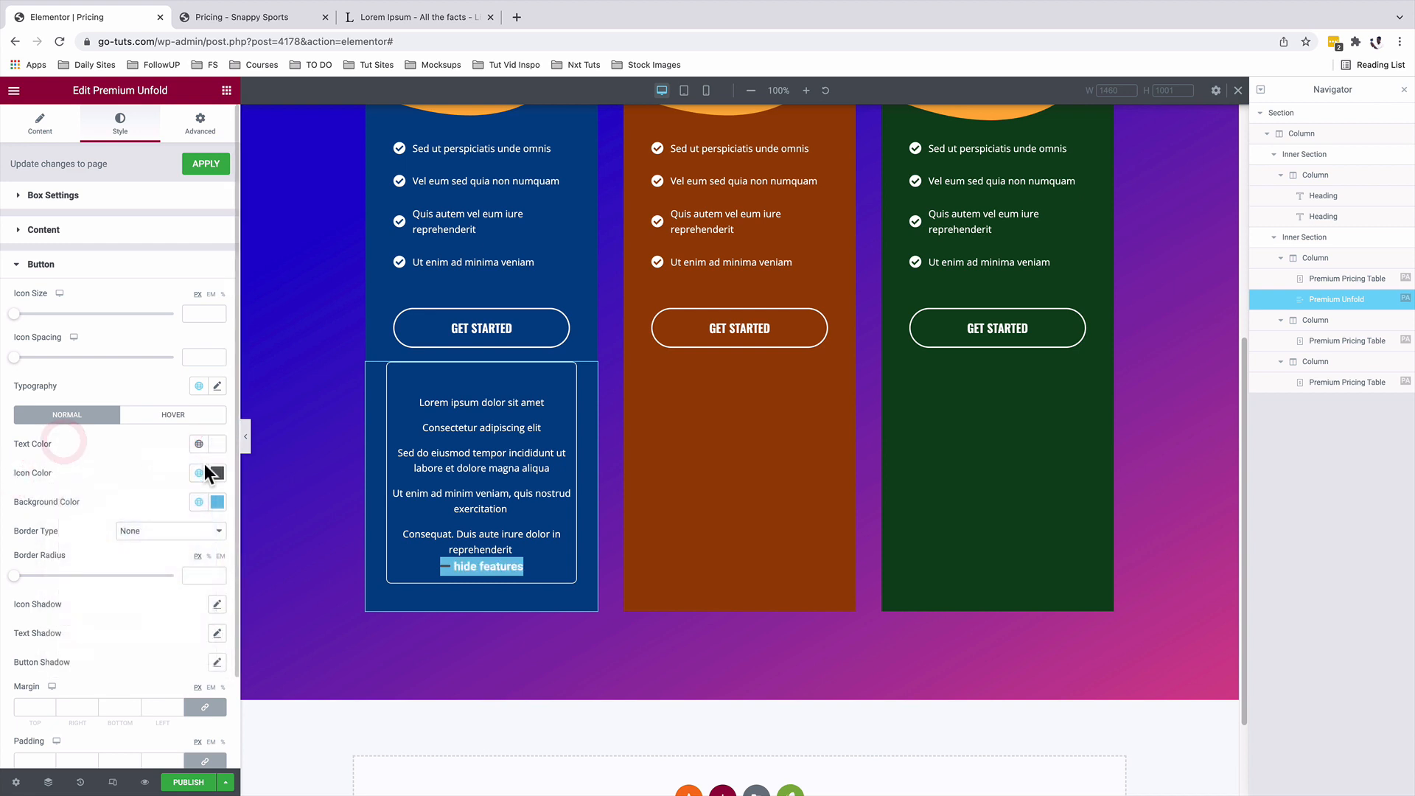
click(216, 473)
click(71, 527)
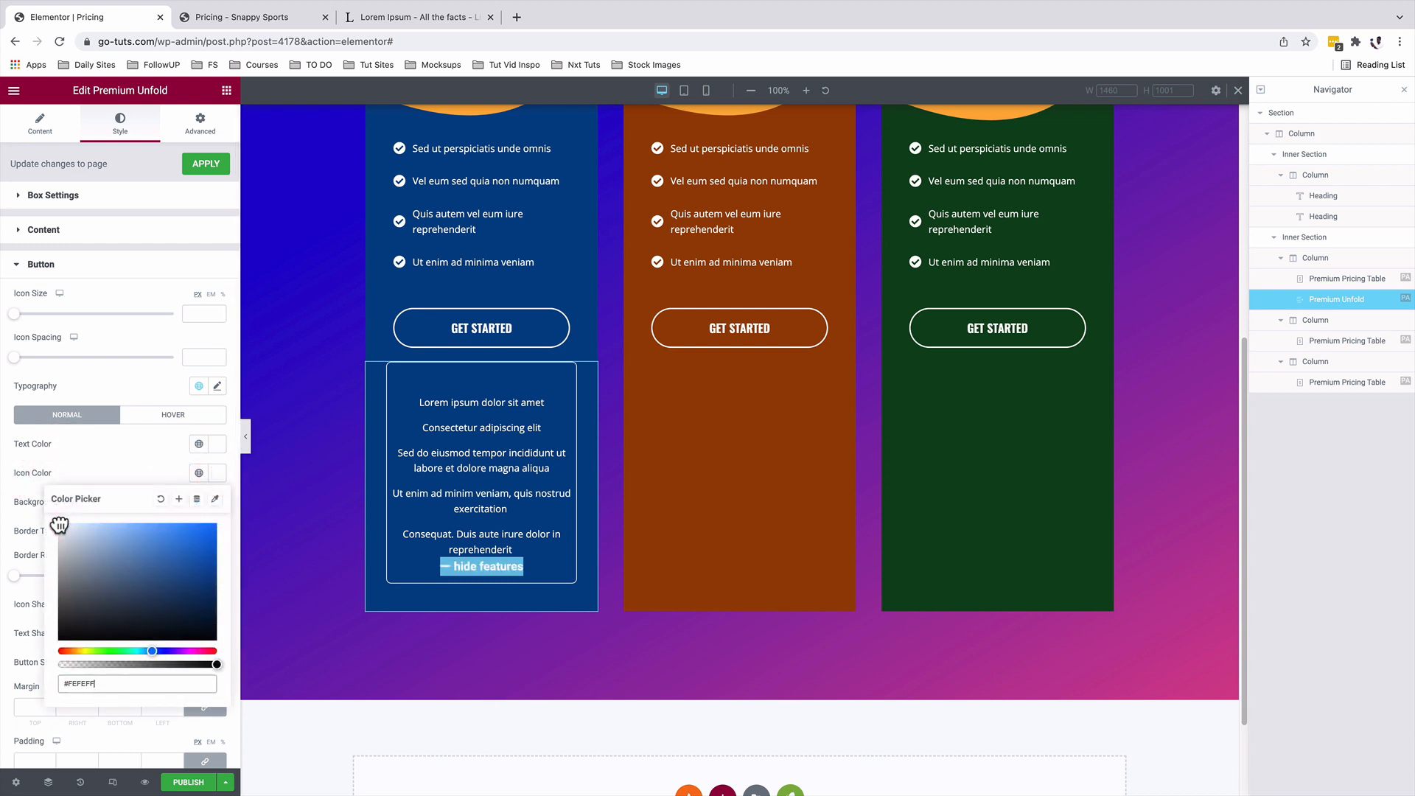
click(104, 451)
Step: Make the Unfold button's normal-state background color fully transparent
click(218, 502)
drag(216, 694, 31, 689)
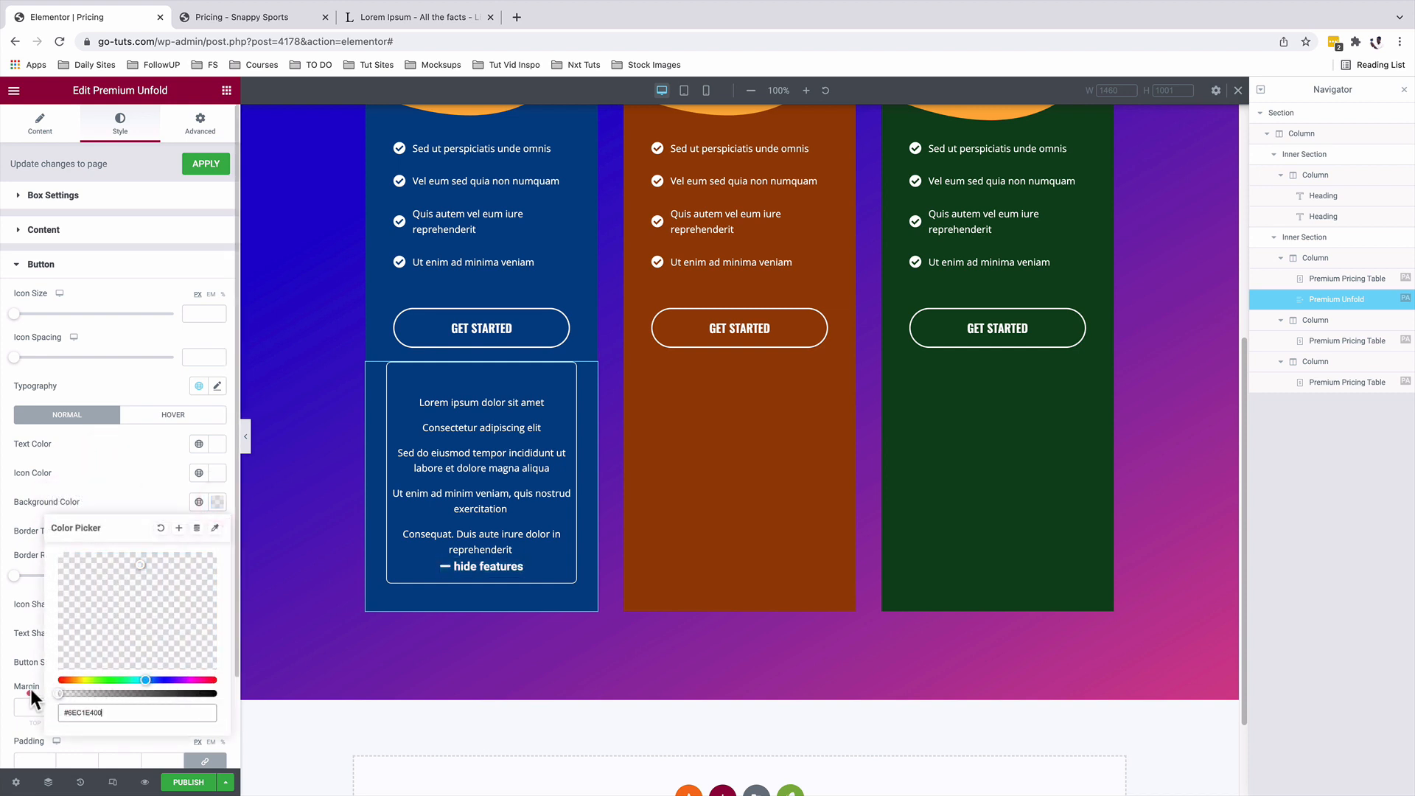
click(145, 480)
Step: Make the Unfold button's hover text color and hover icon color white
scroll(145, 478, down, 2)
click(158, 310)
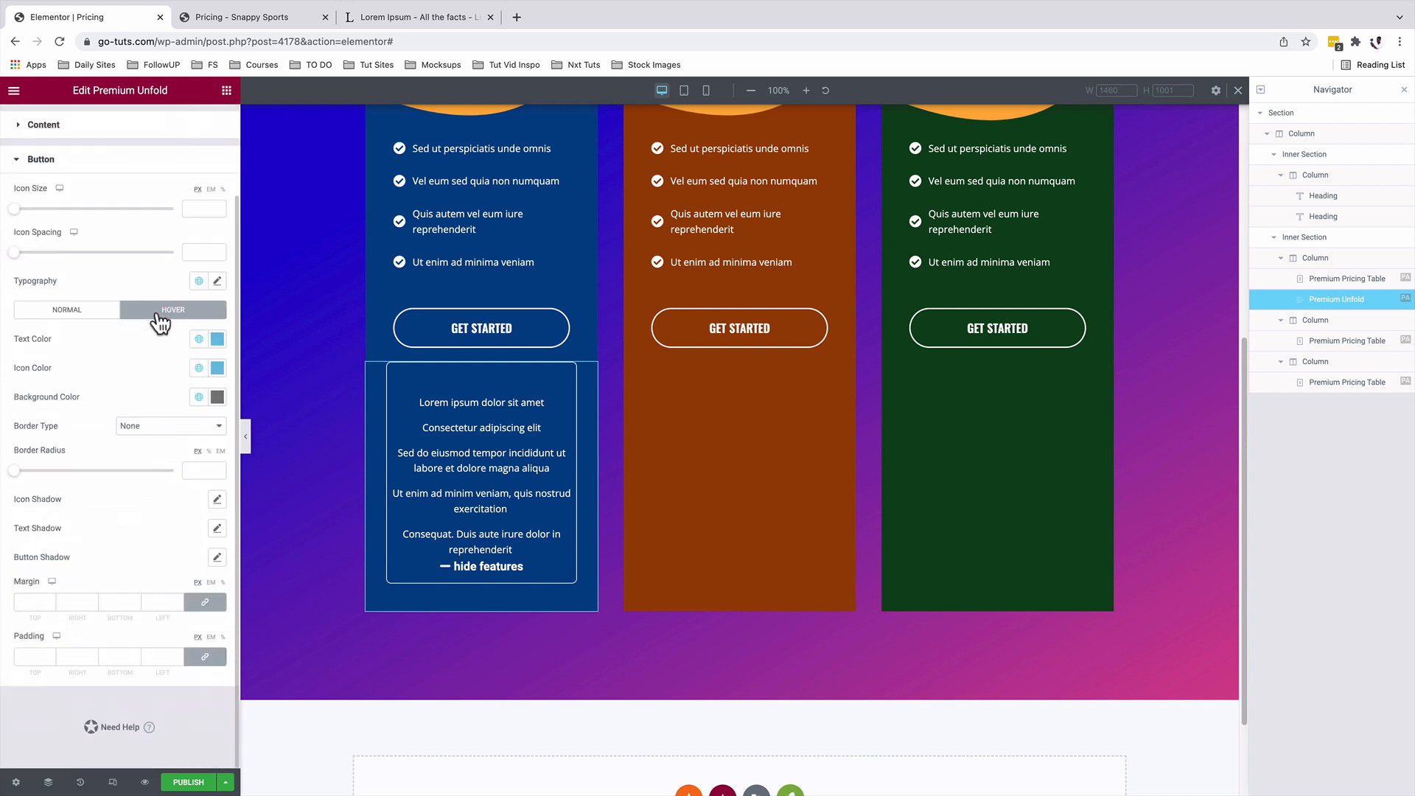
click(217, 339)
click(19, 369)
click(217, 368)
click(16, 400)
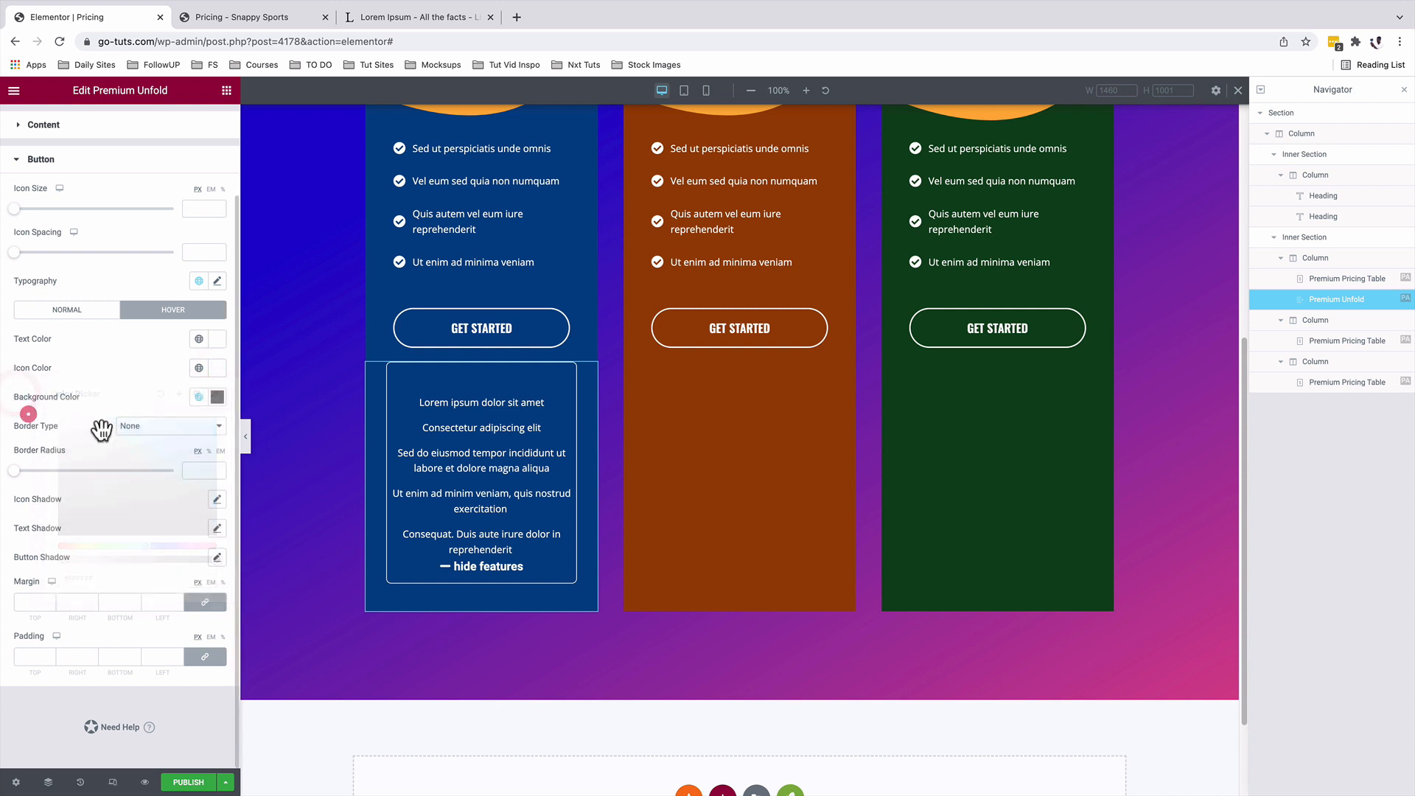
Step: Make the Unfold button's hover background color fully transparent
click(217, 398)
drag(211, 588, 46, 571)
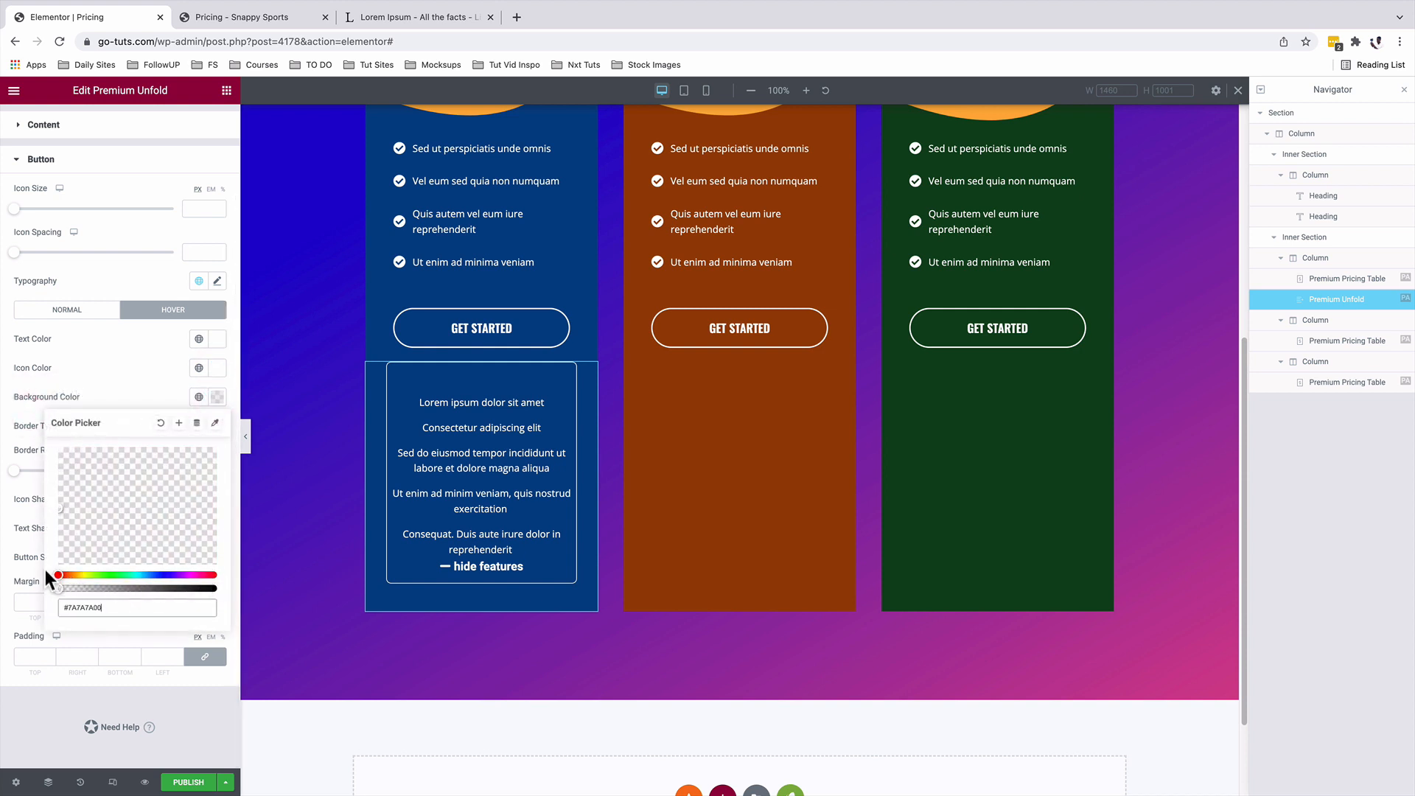
click(24, 410)
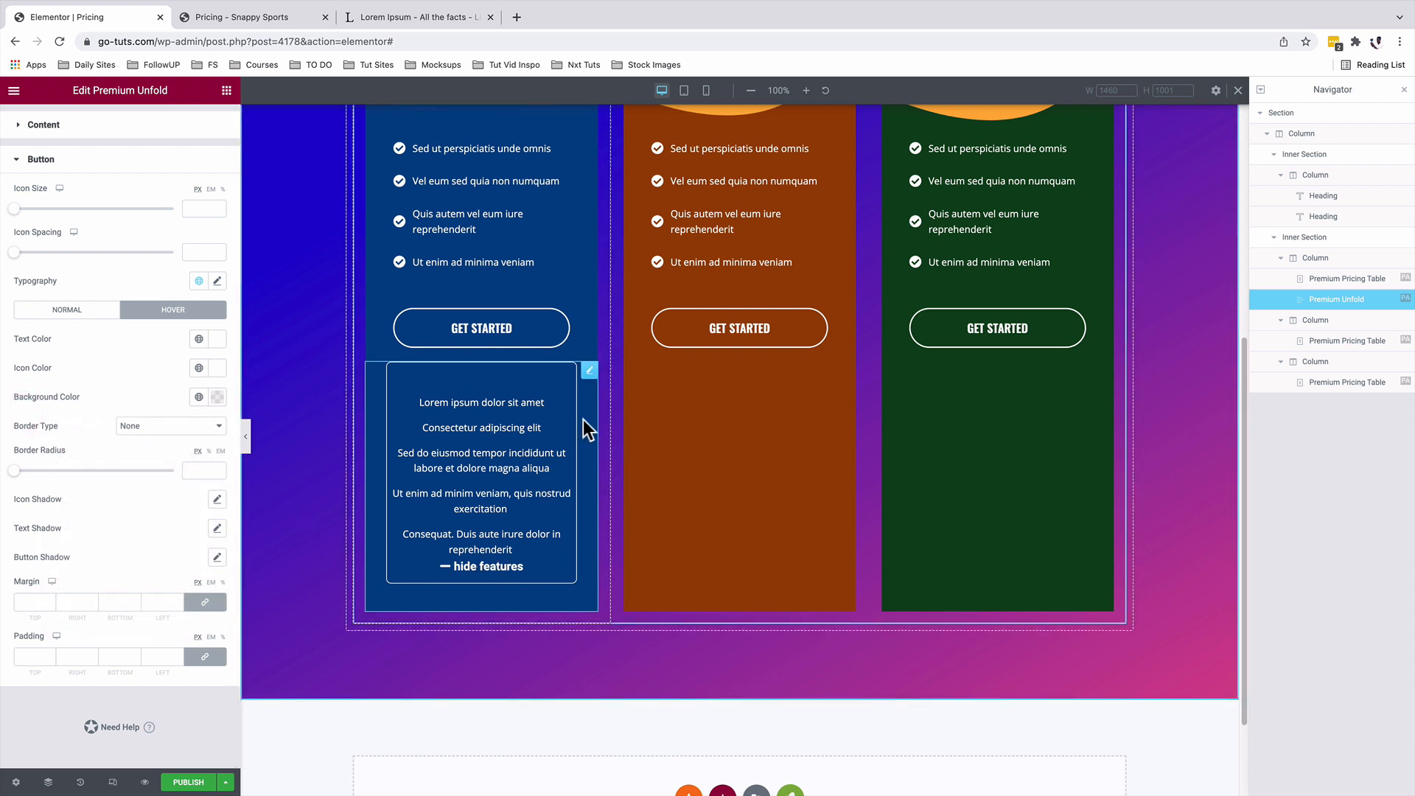
Step: Unlink the Unfold content's padding values and open the bottom padding for editing
scroll(46, 361, up, 1)
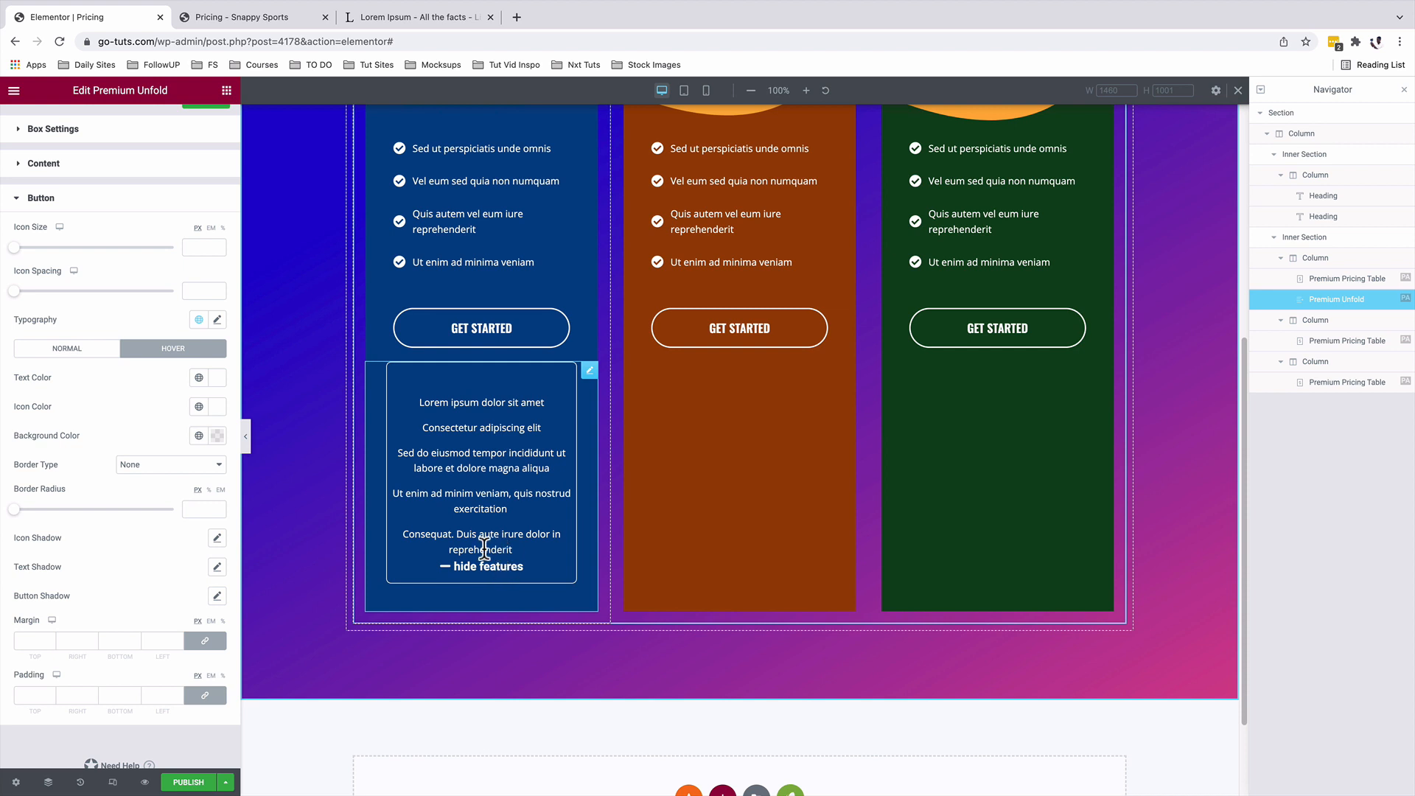
click(46, 164)
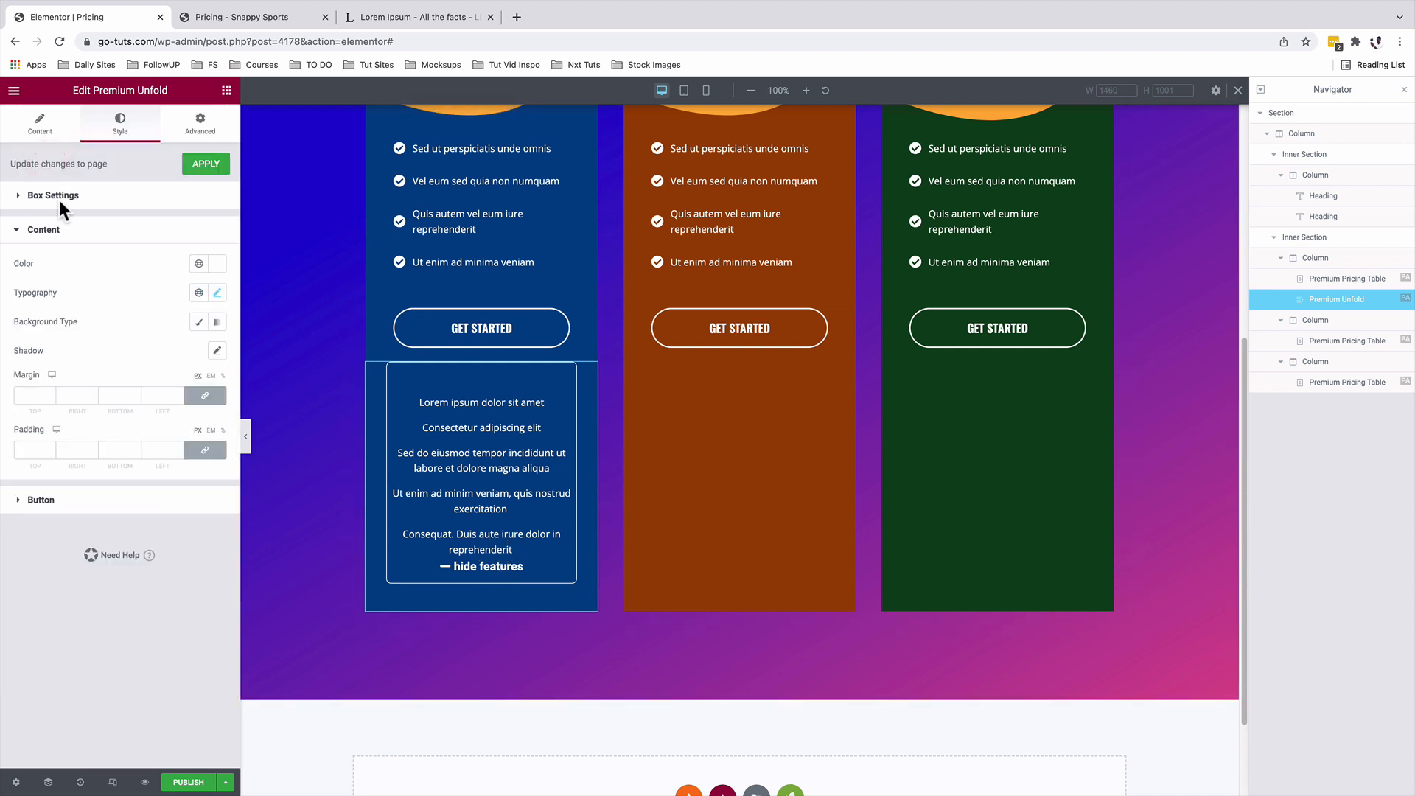
click(210, 450)
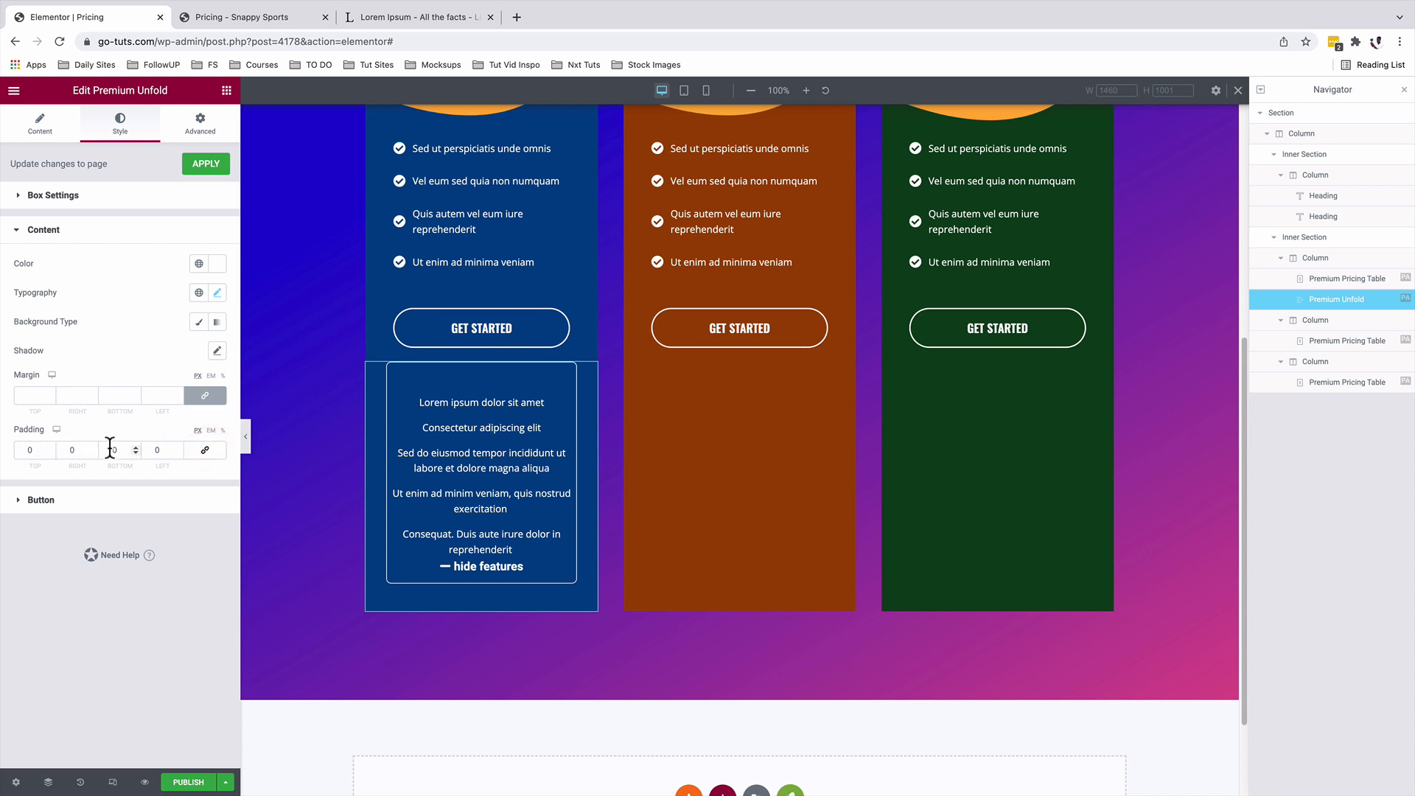
click(109, 450)
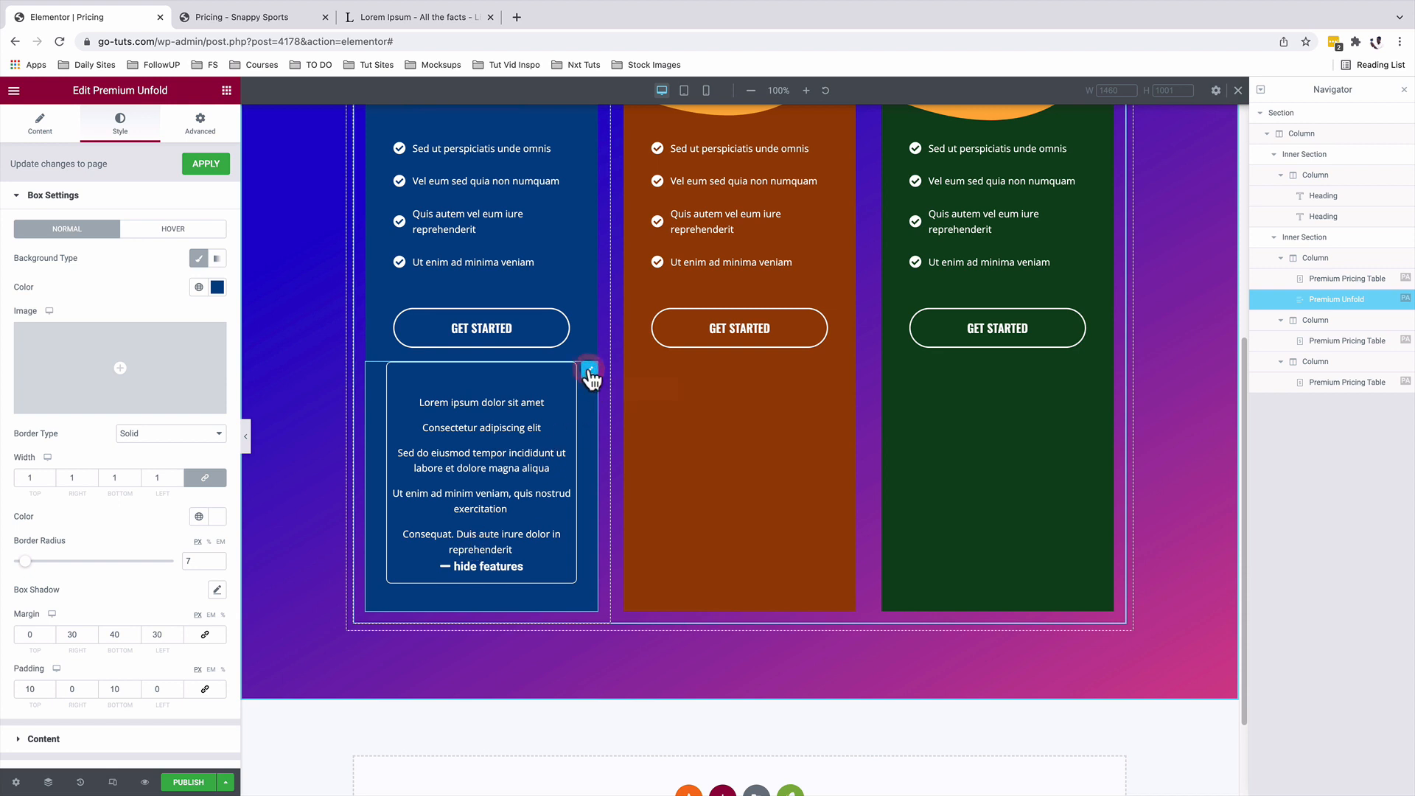
Step: Add an empty line at the end of the Unfold's feature text, then expand and collapse the list to check the gap above its button
click(39, 135)
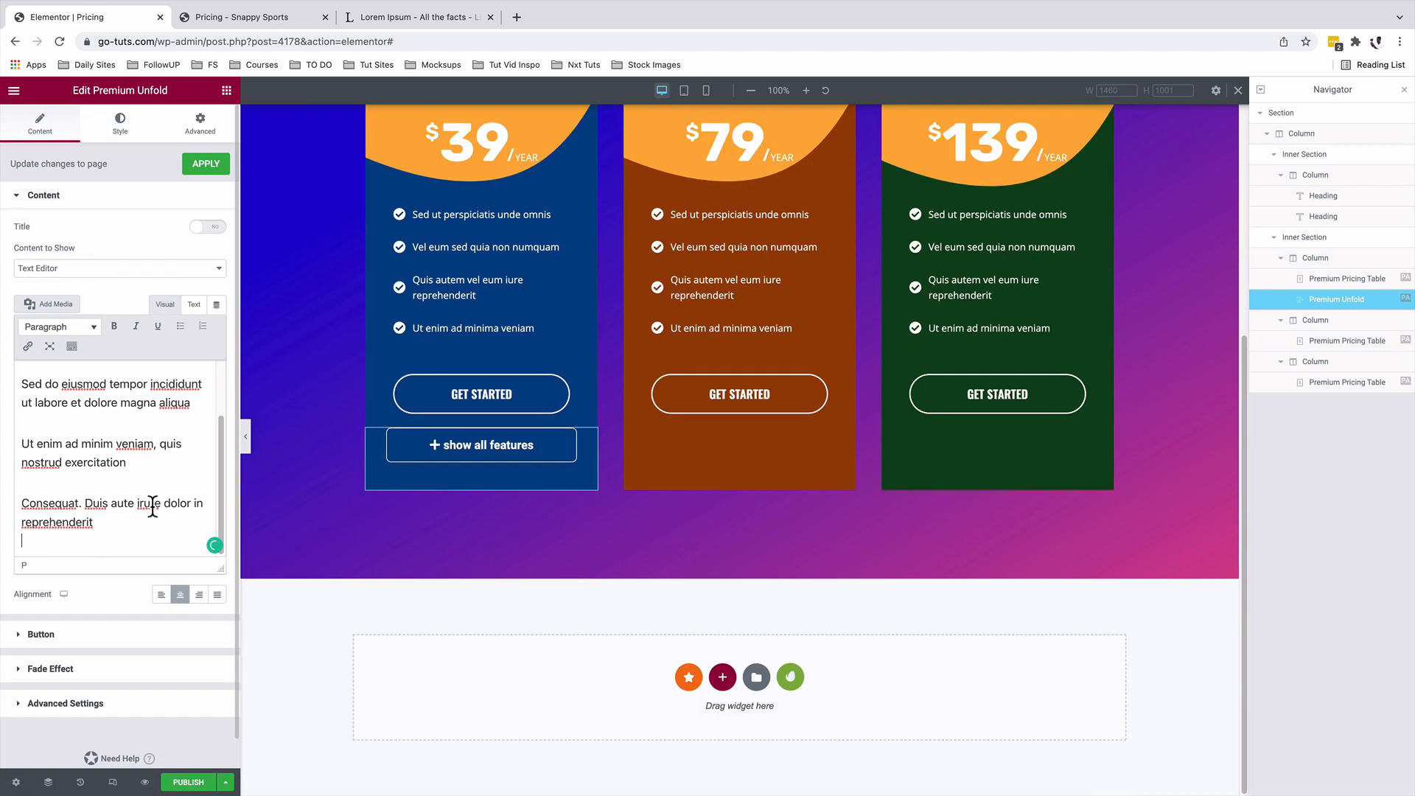
click(465, 451)
scroll(466, 451, down, 1)
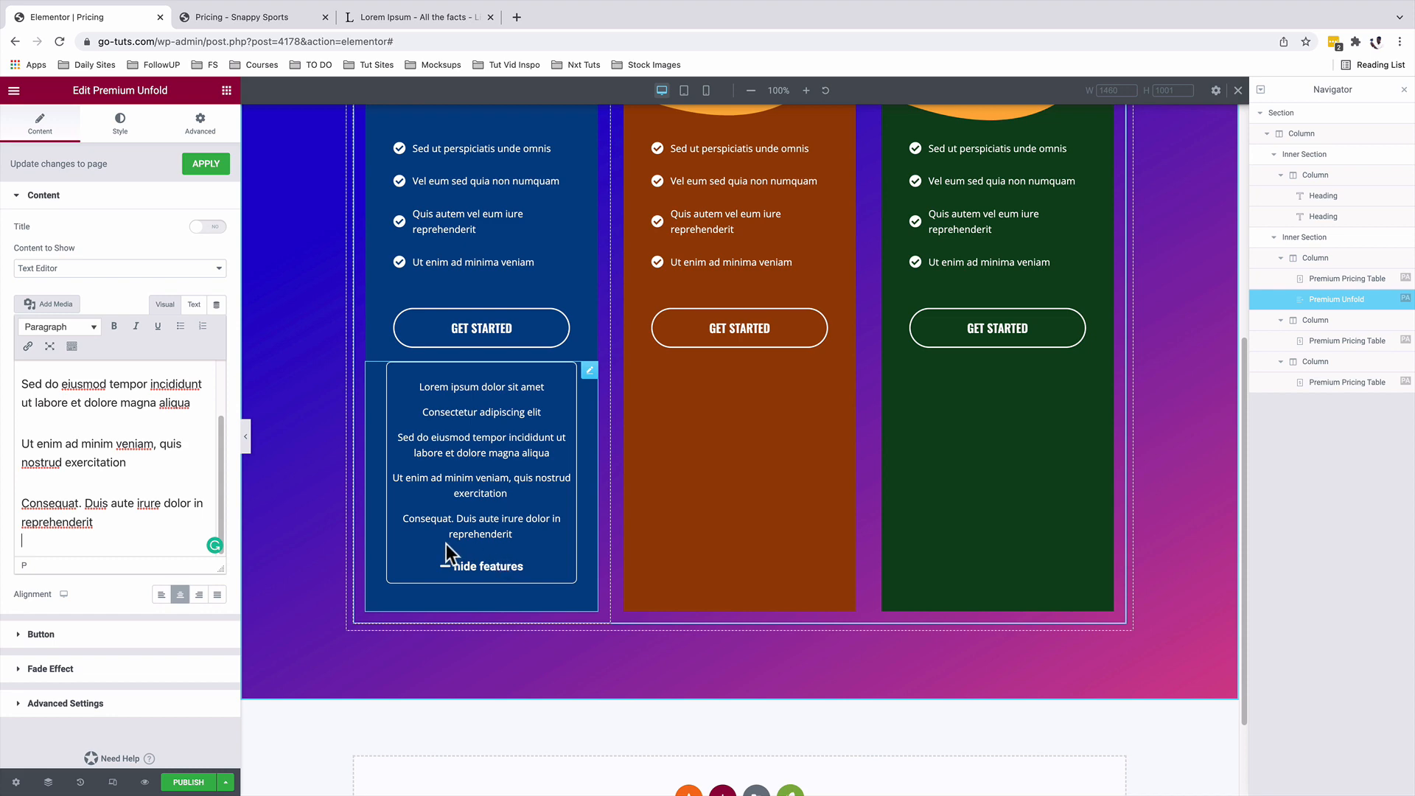
click(483, 566)
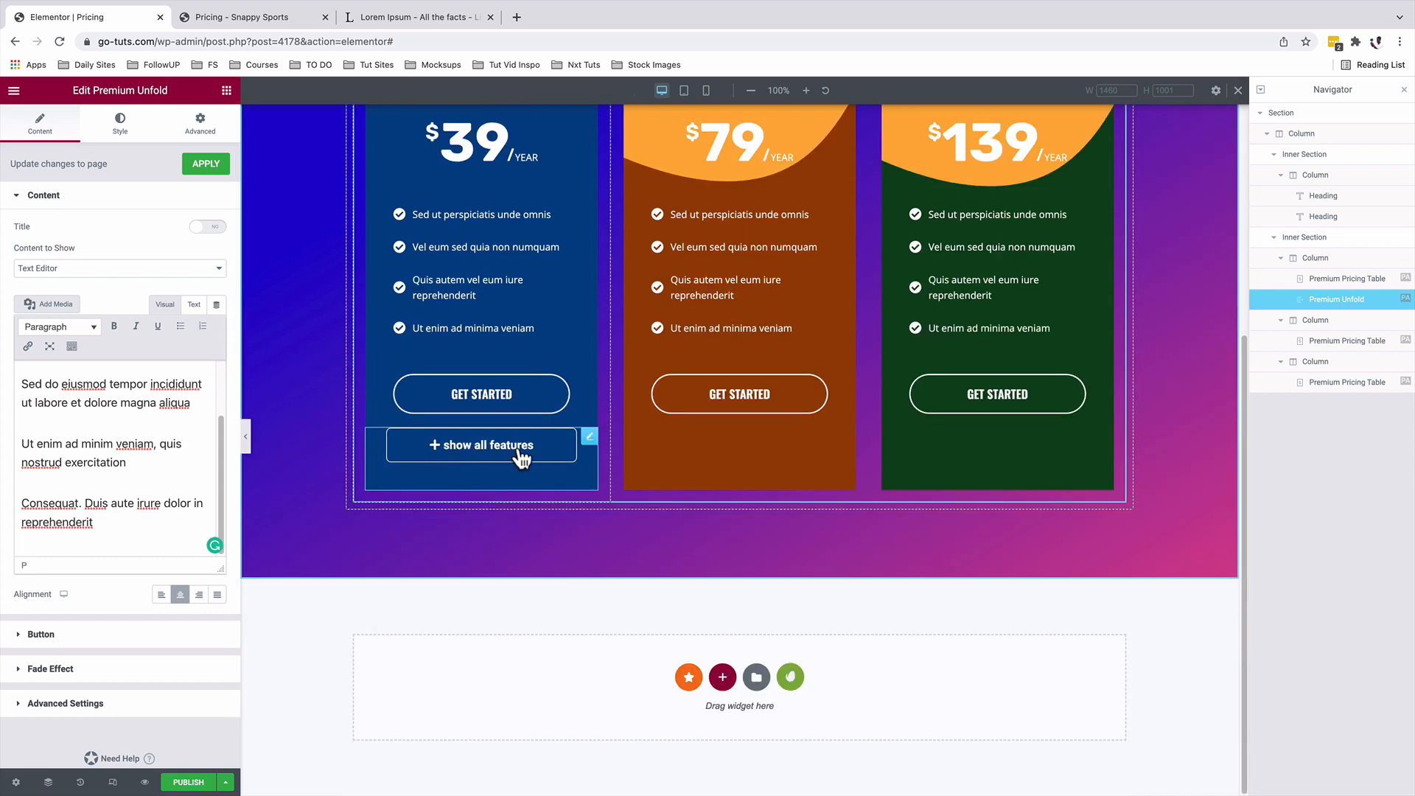
Step: Reduce the typography size of the Unfold's "show all features" button
click(590, 438)
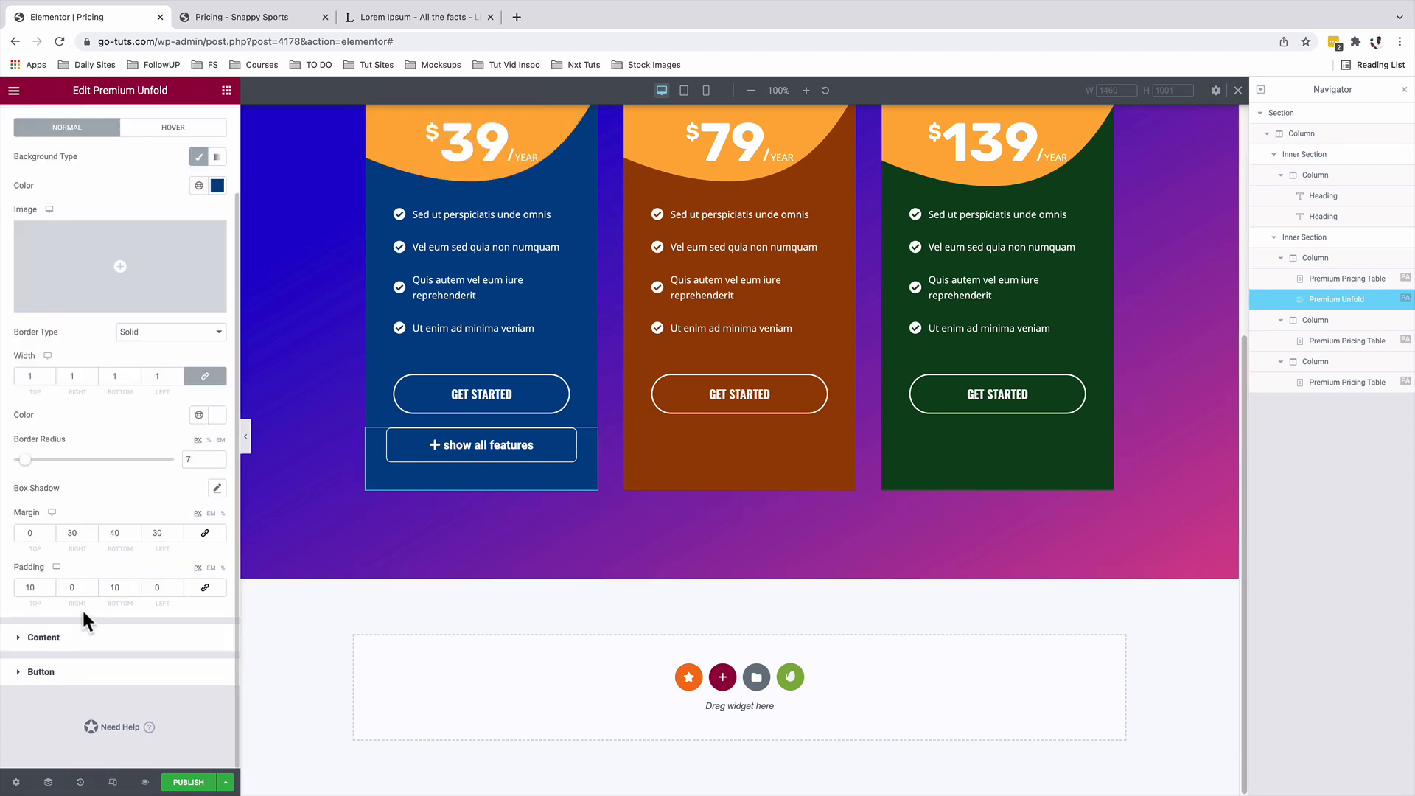
click(41, 672)
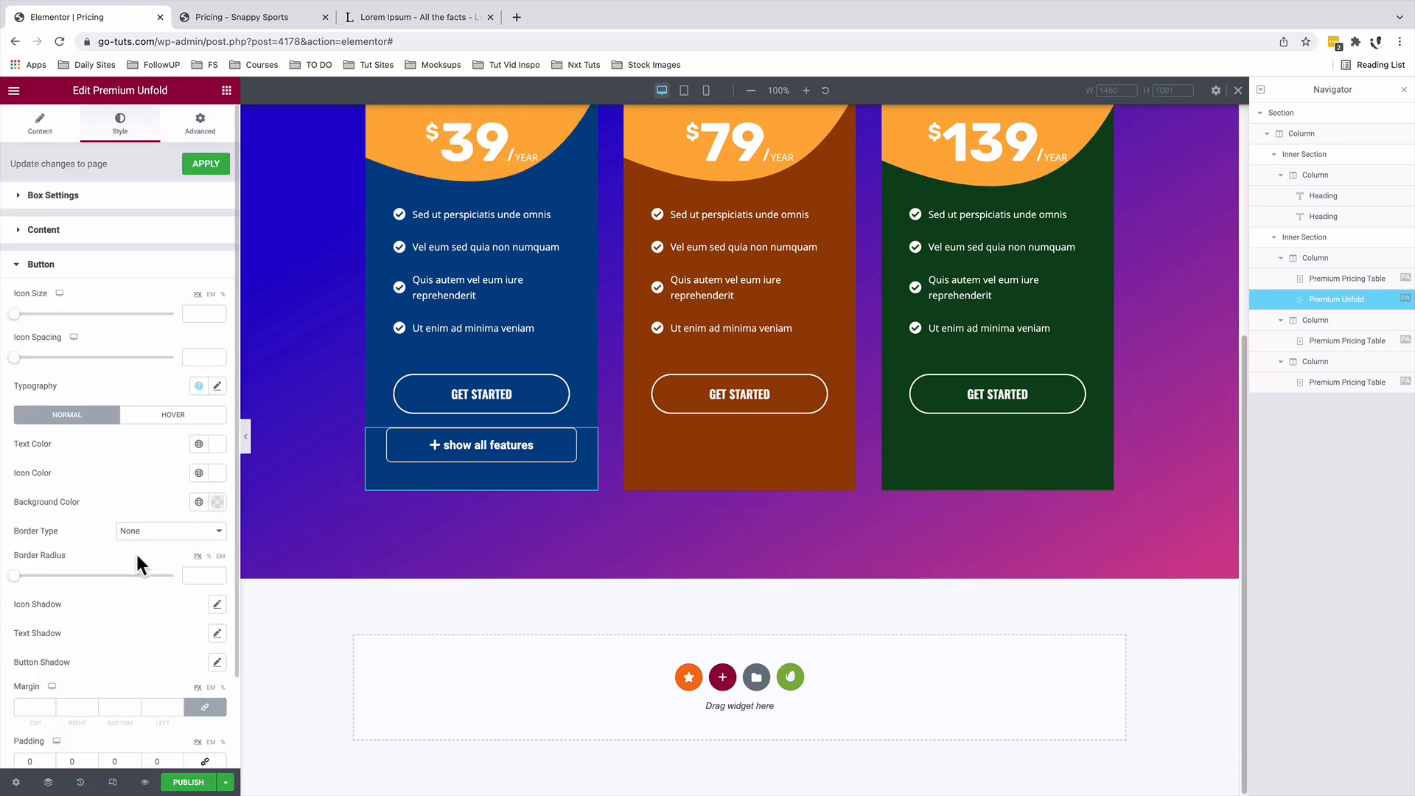
click(217, 386)
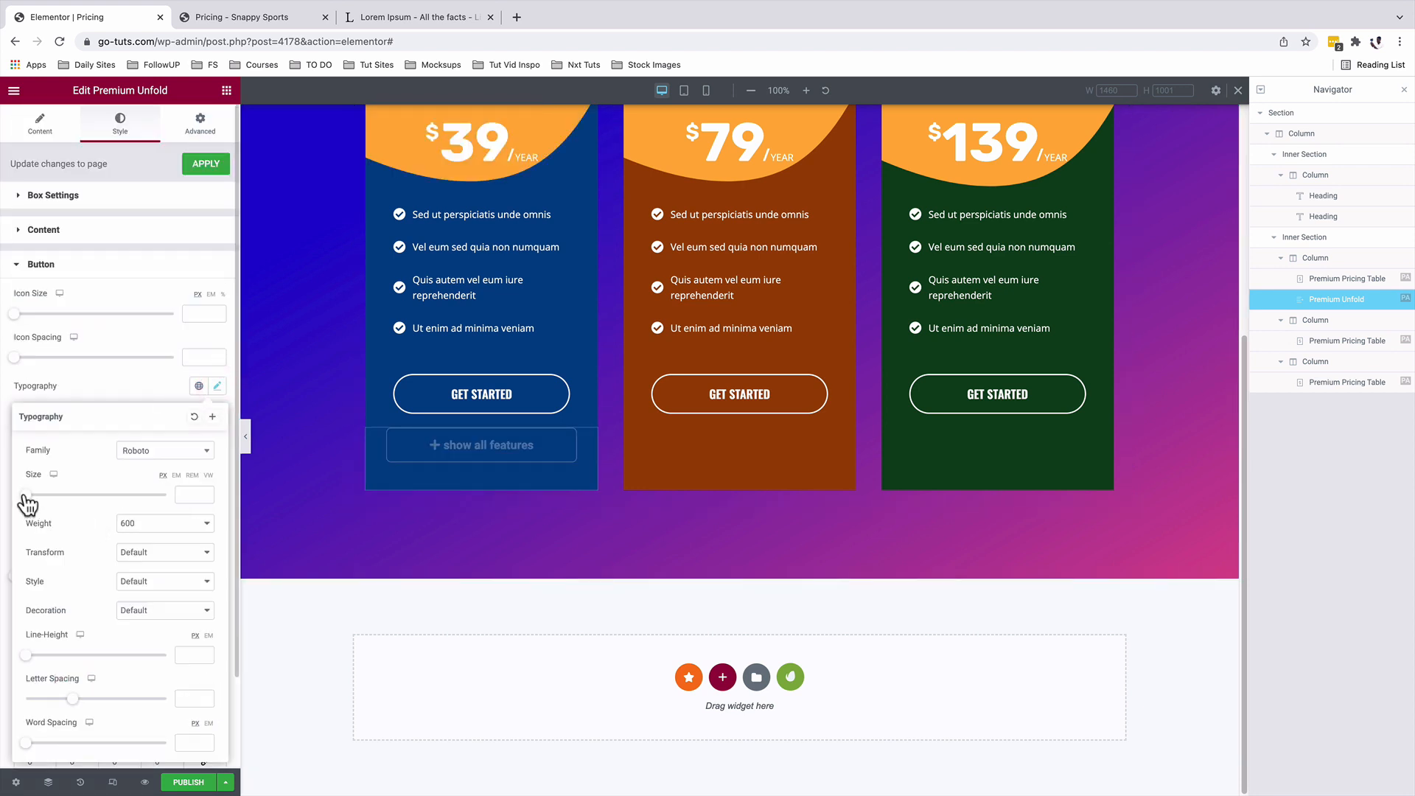
drag(31, 498, 35, 497)
click(145, 385)
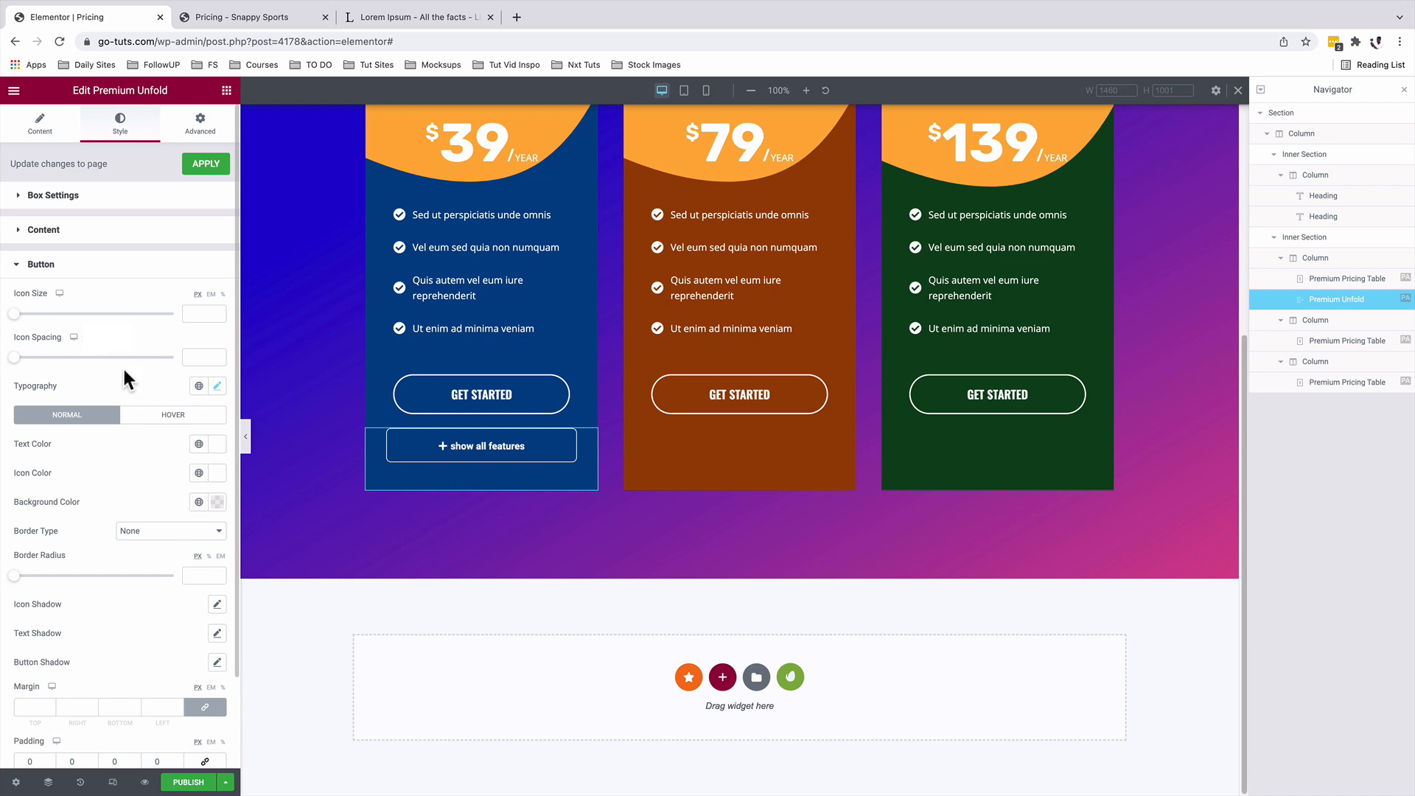
Step: Save the page as a draft and expand the Starter column's feature list on the Pricing preview page
click(225, 783)
click(86, 726)
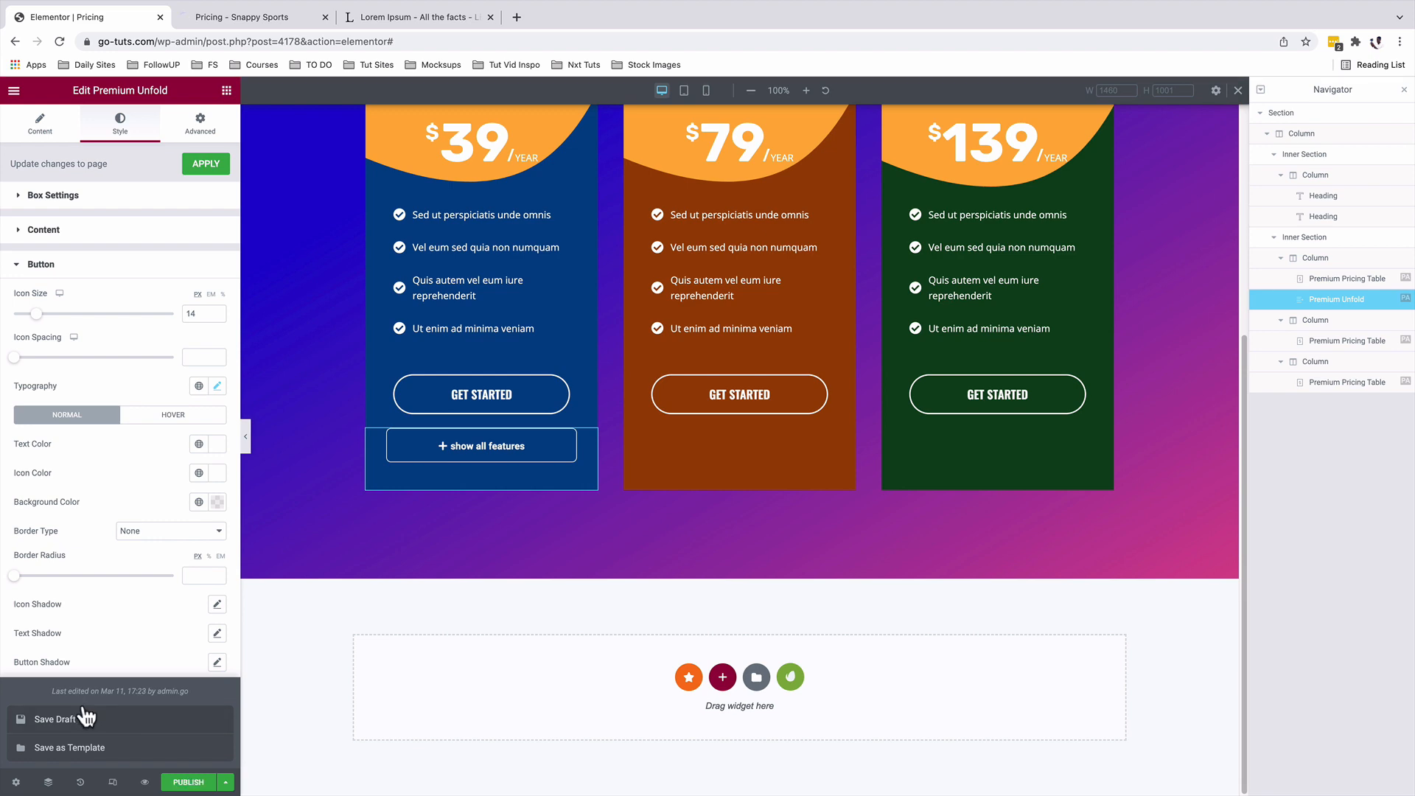
key(ctrl+Tab)
click(411, 662)
scroll(229, 627, down, 3)
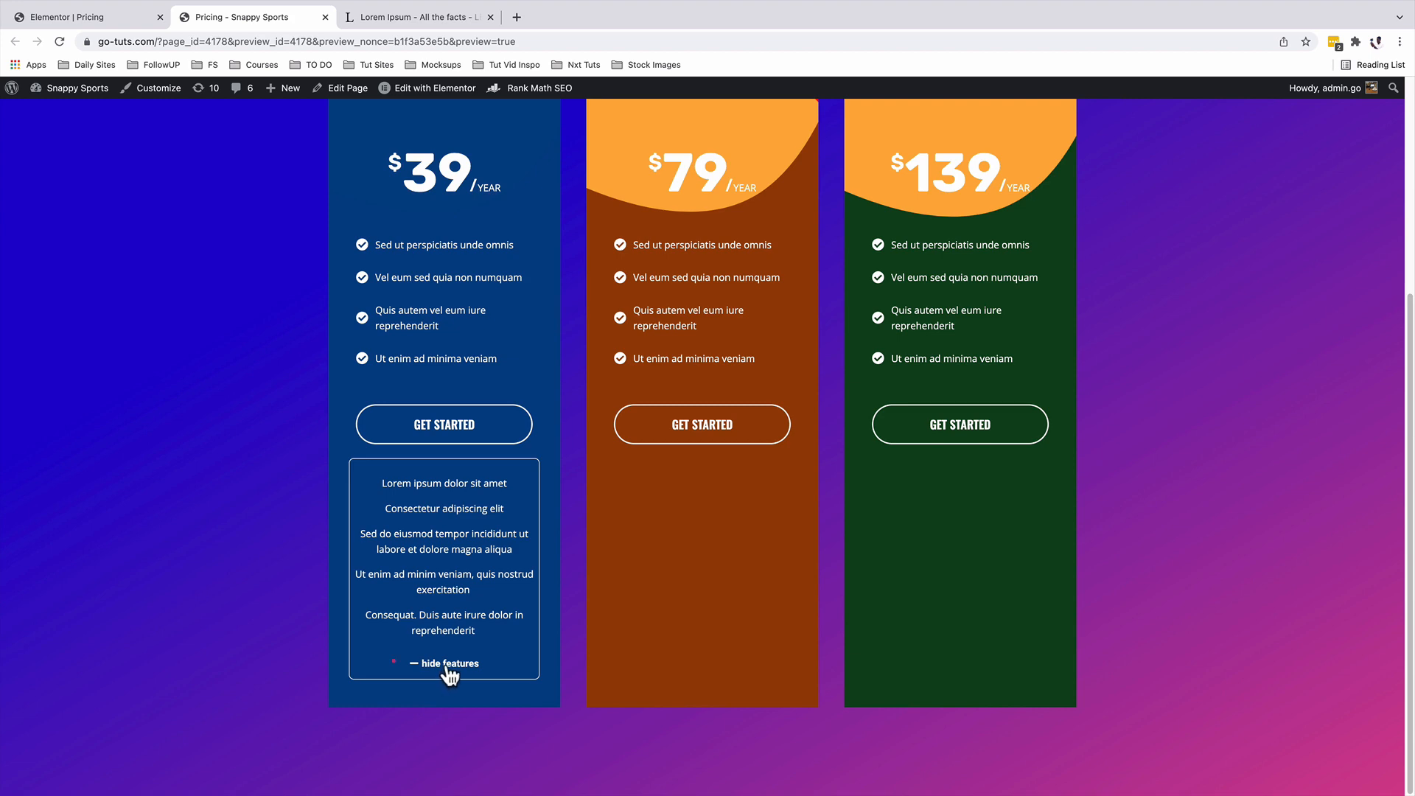
Step: Collapse and expand the Starter column's feature list on the preview page to check how it behaves
click(446, 665)
click(425, 667)
click(430, 666)
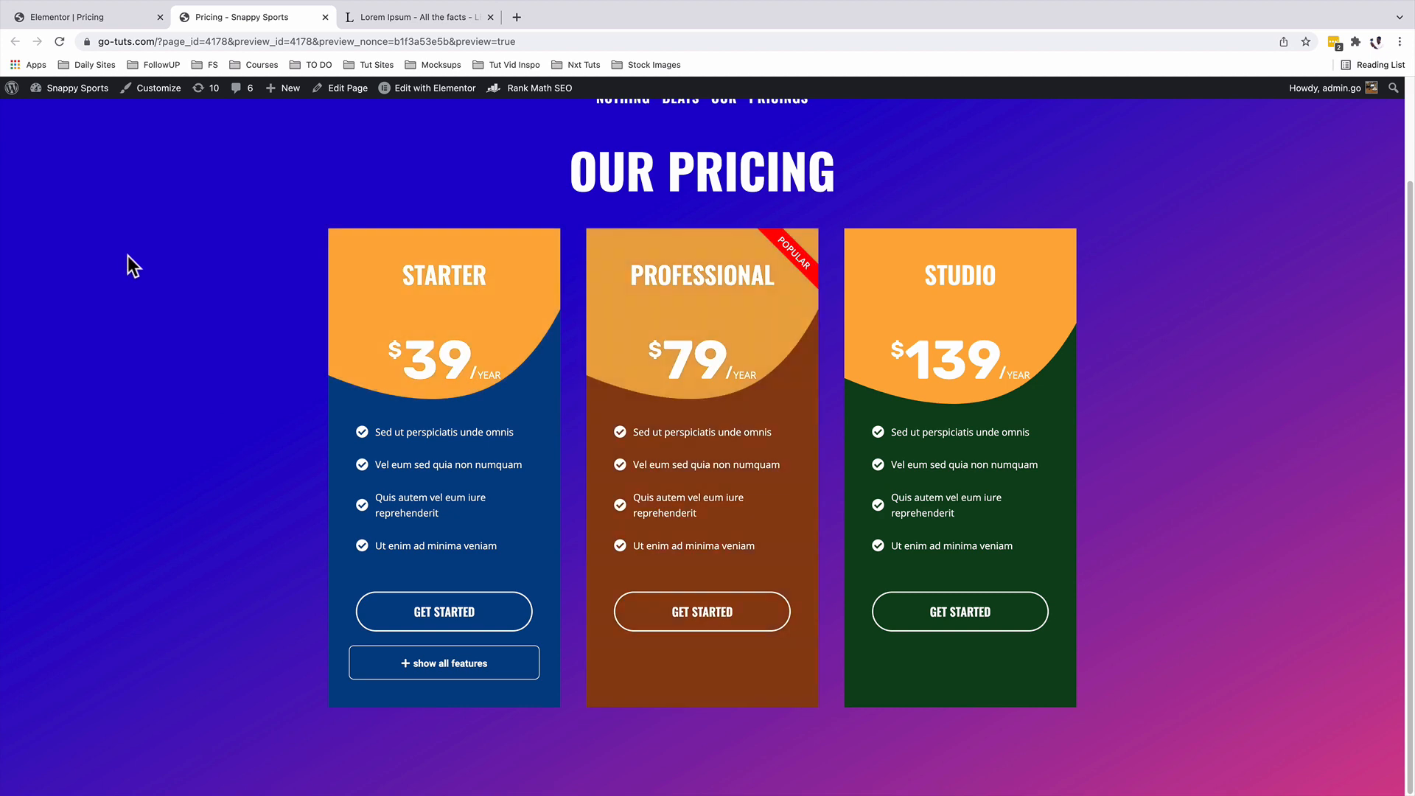
Step: Return to the Elementor editor and copy the Starter column's Premium Unfold widget into the Professional column
click(75, 22)
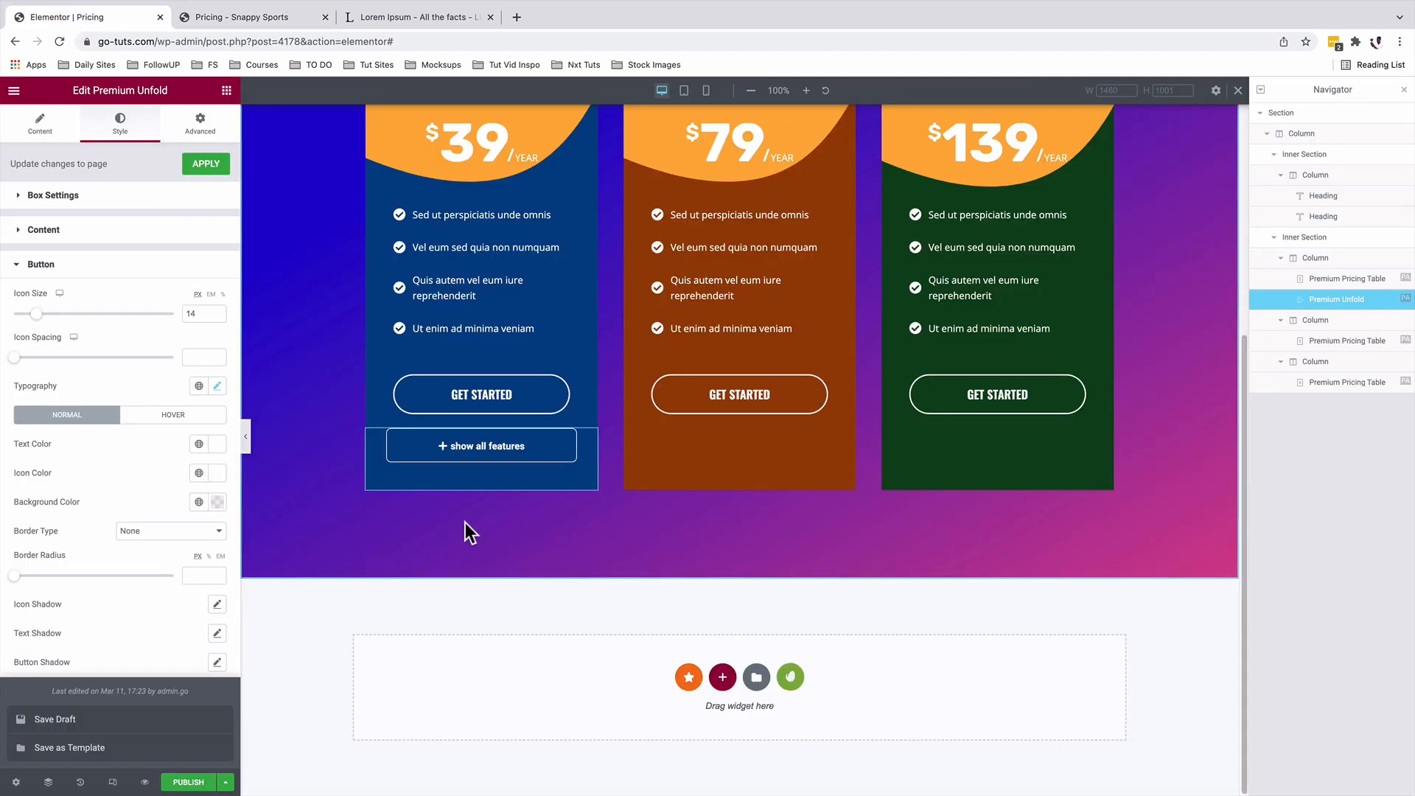
right_click(592, 450)
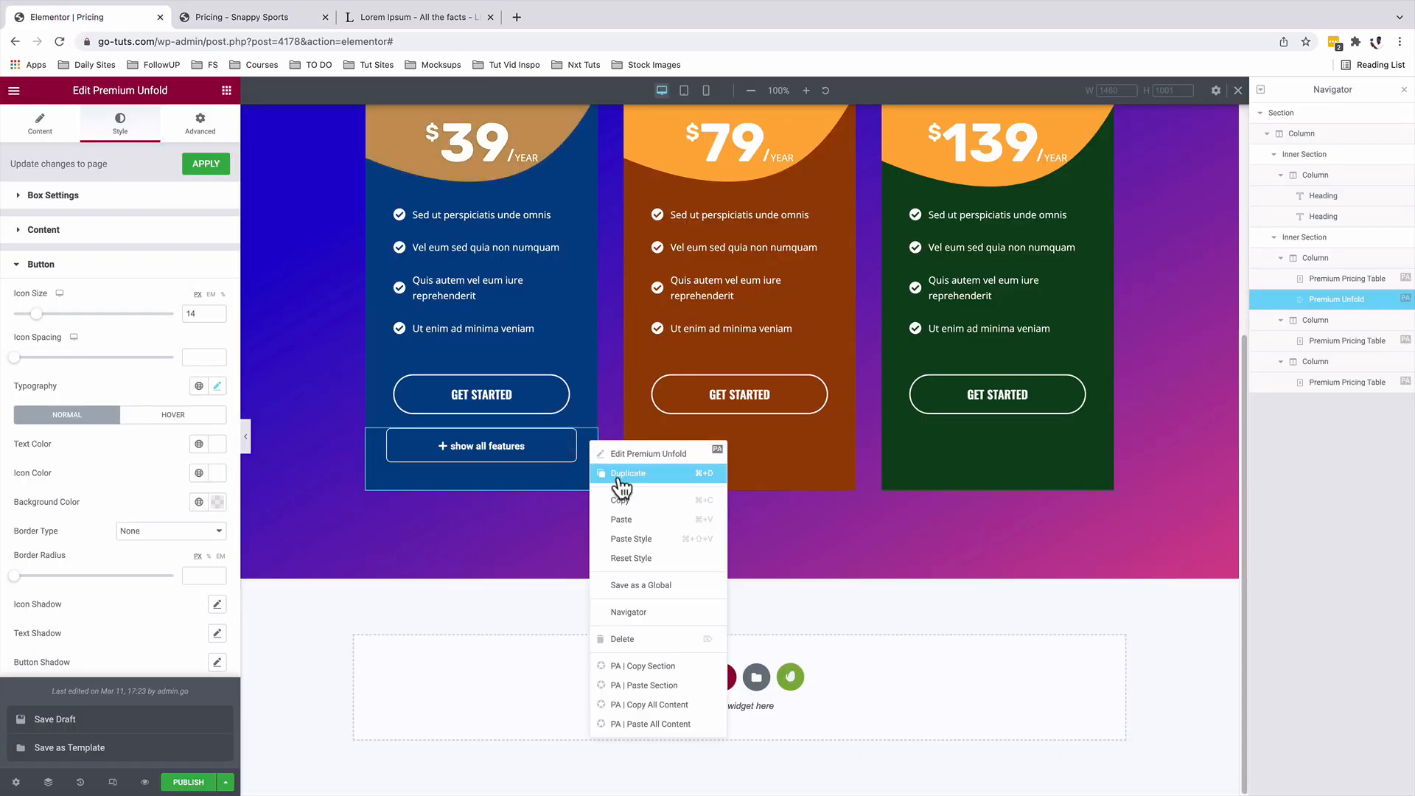
click(631, 501)
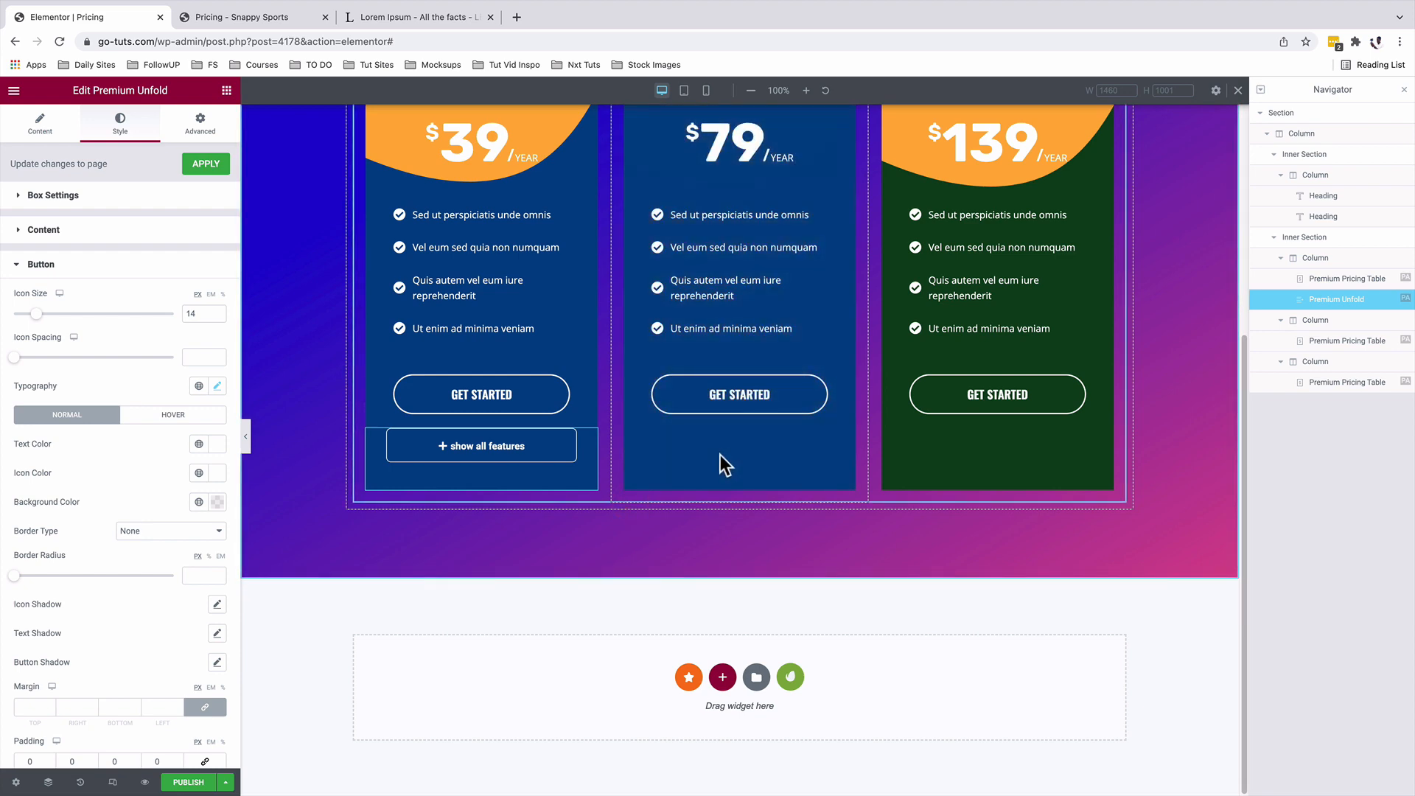
right_click(719, 454)
click(753, 563)
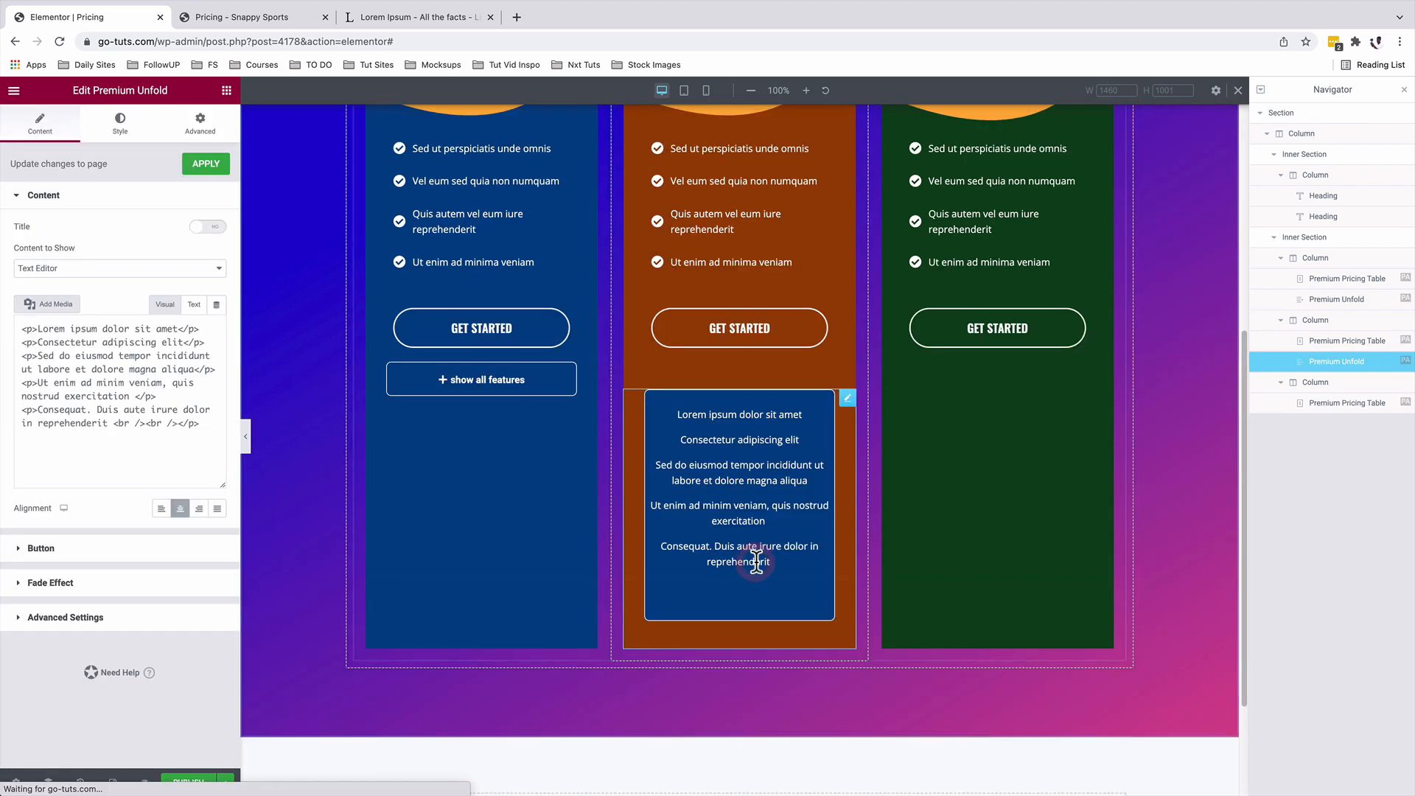
Step: Copy the Professional column's background colour code, #983F00, from its style settings
scroll(767, 501, up, 4)
click(620, 292)
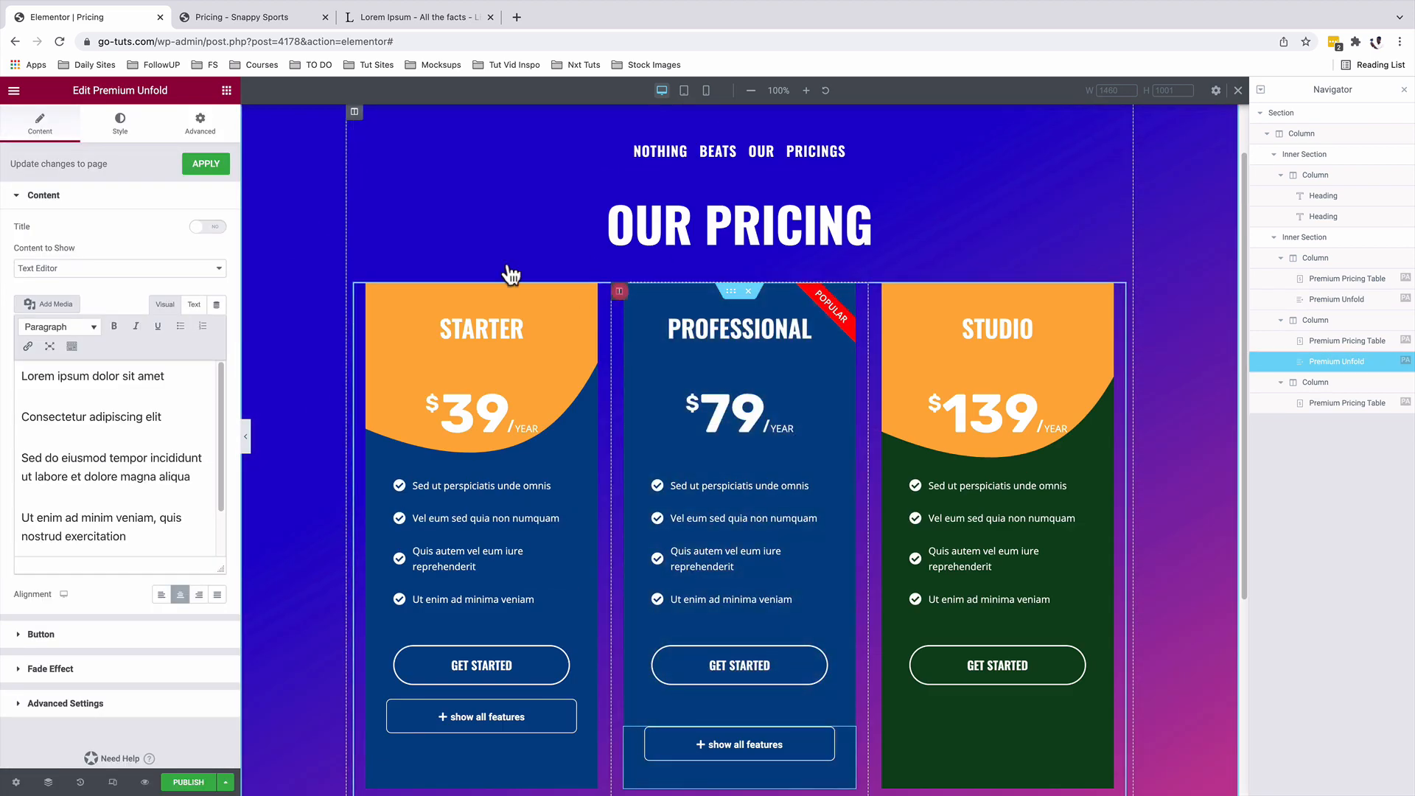
click(123, 134)
click(217, 255)
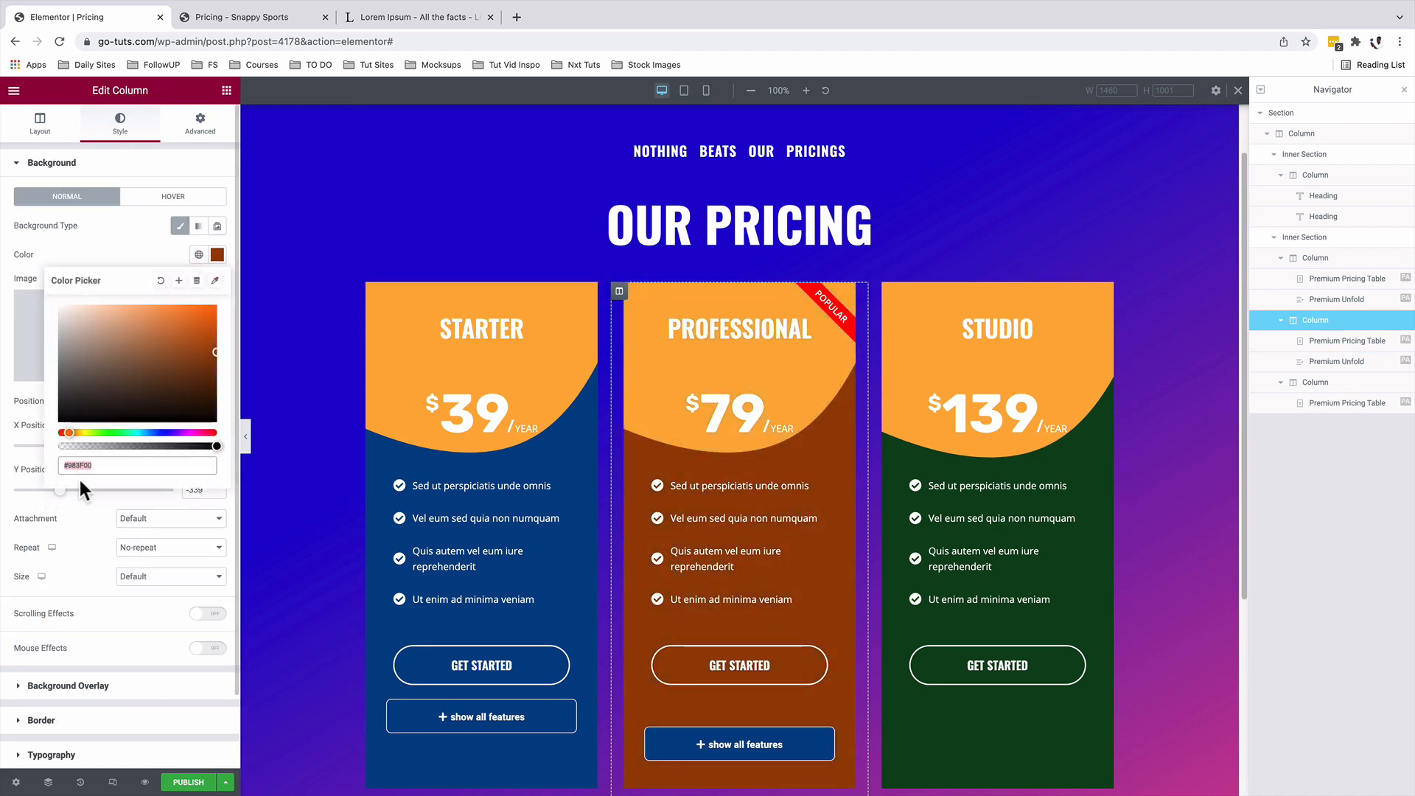
double_click(92, 464)
Step: Set the normal box background colour of the Professional column's Unfold to #983F00 and check its hover settings
scroll(634, 656, down, 5)
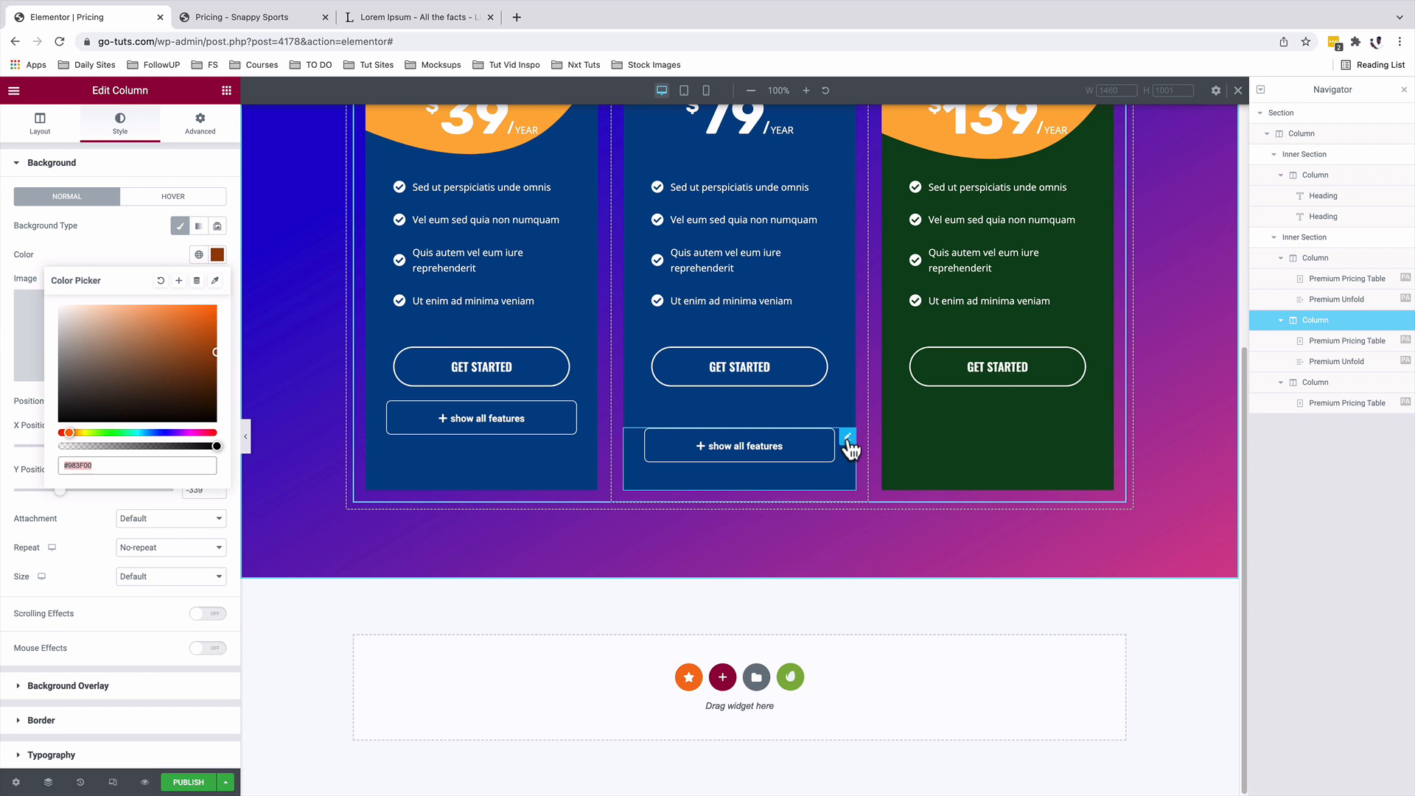
click(847, 438)
click(120, 122)
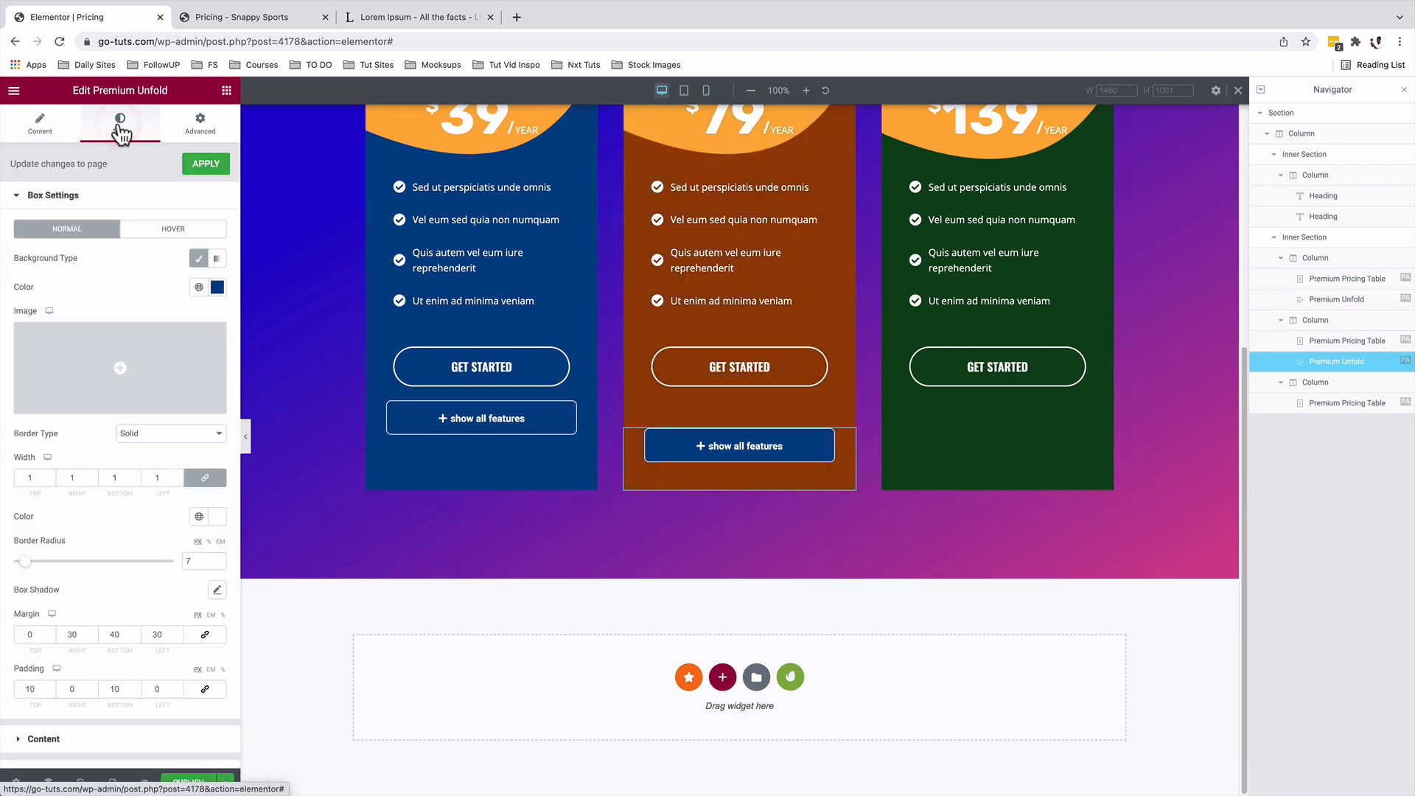
click(216, 286)
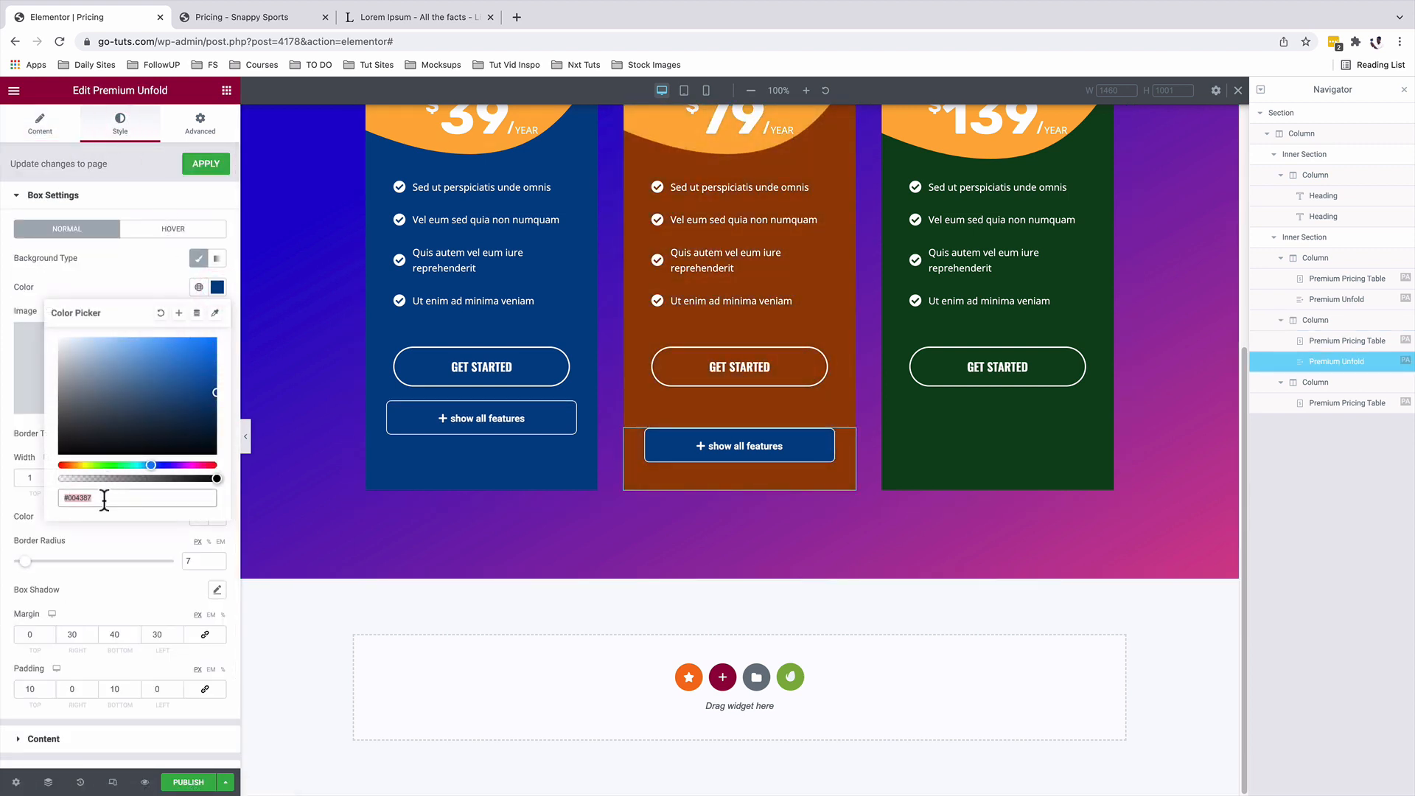
key(ctrl+v)
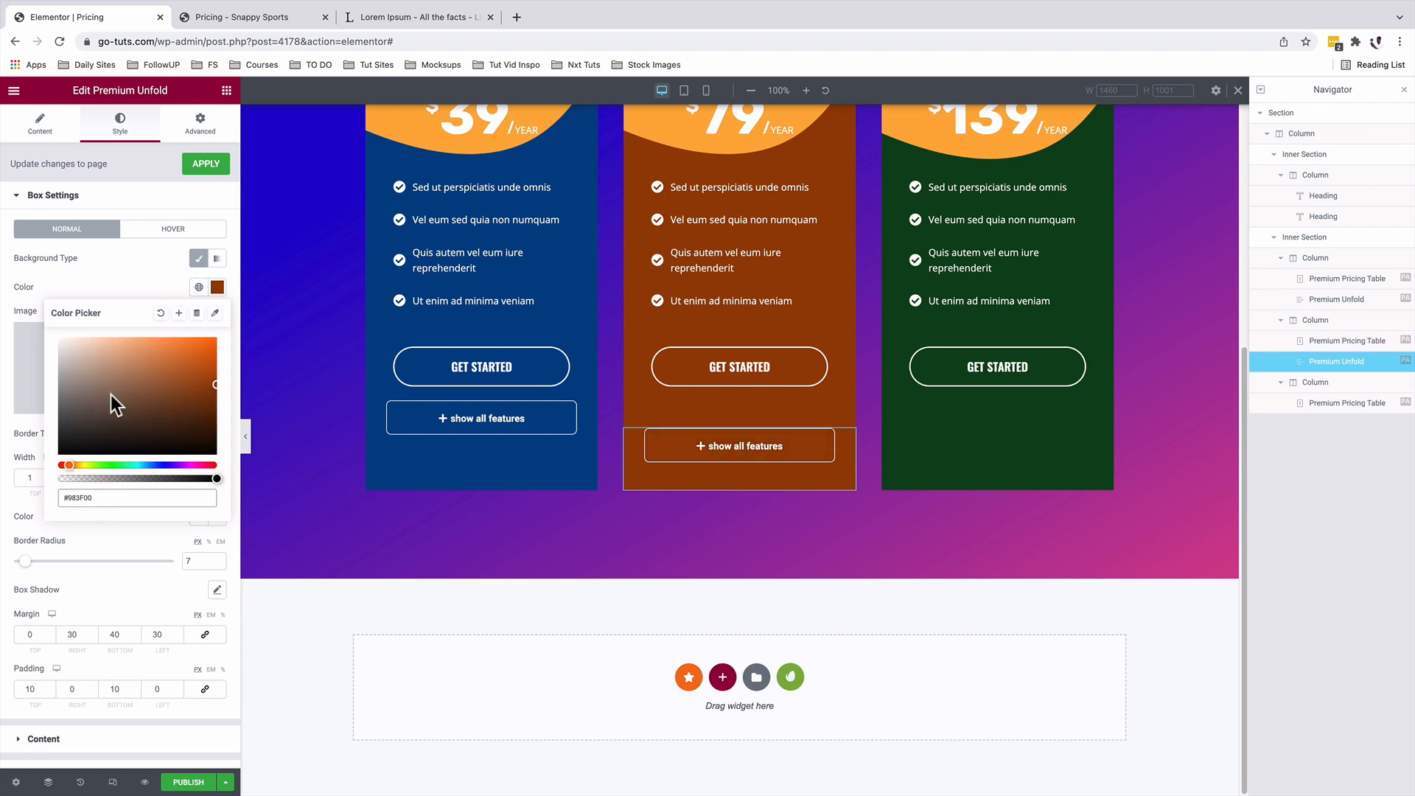
click(124, 287)
click(176, 228)
click(82, 229)
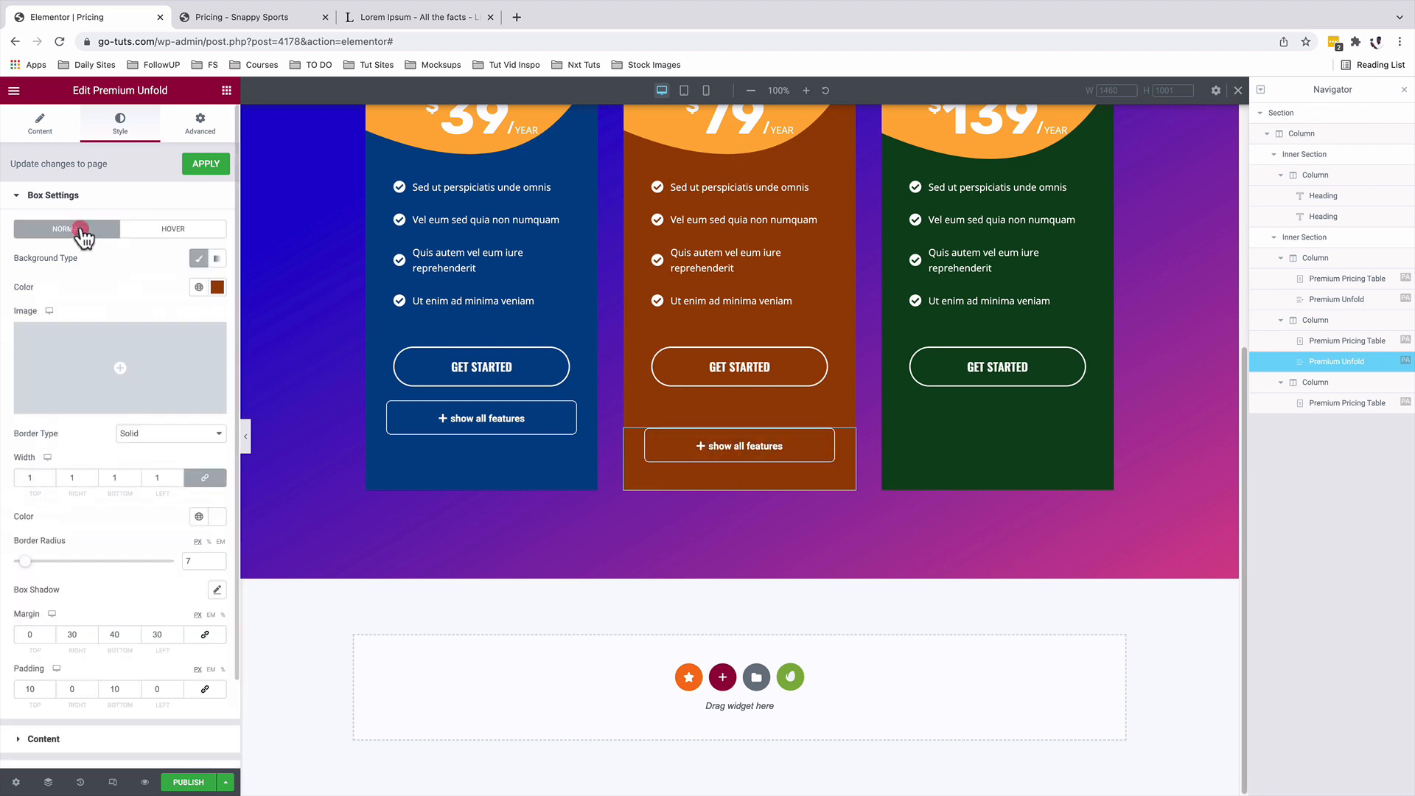
Step: Copy the Professional column's Premium Unfold widget into the Studio column
scroll(730, 460, up, 1)
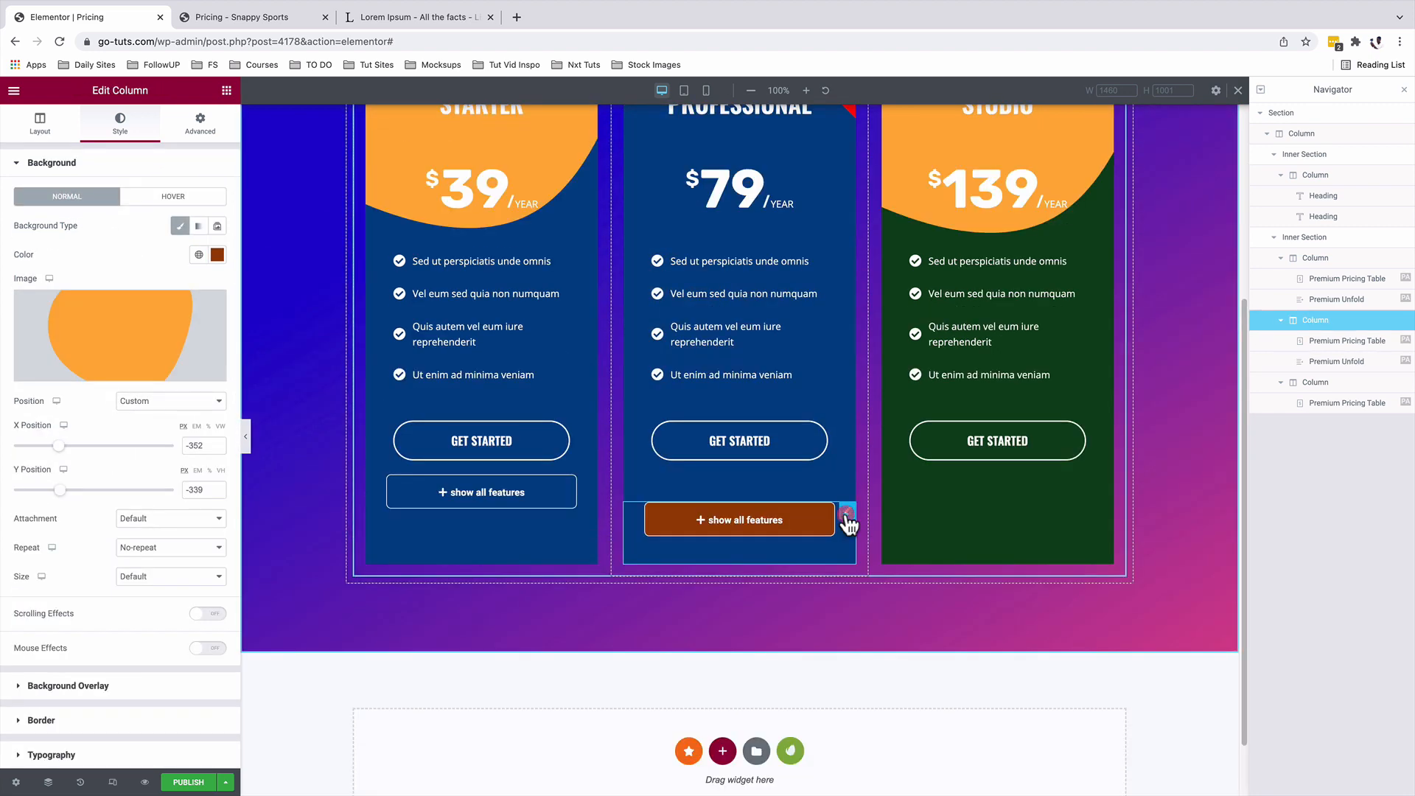
right_click(847, 504)
click(893, 562)
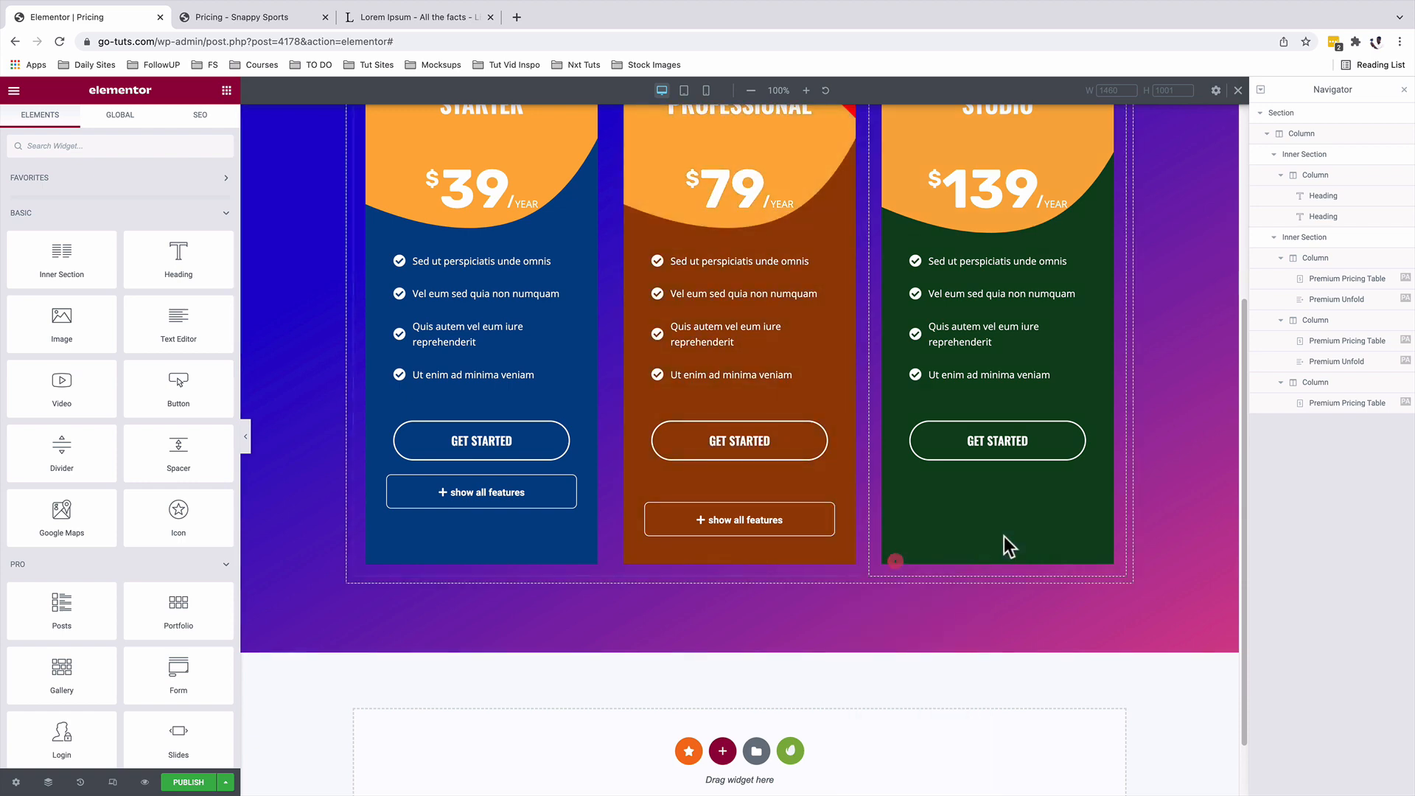
right_click(1015, 521)
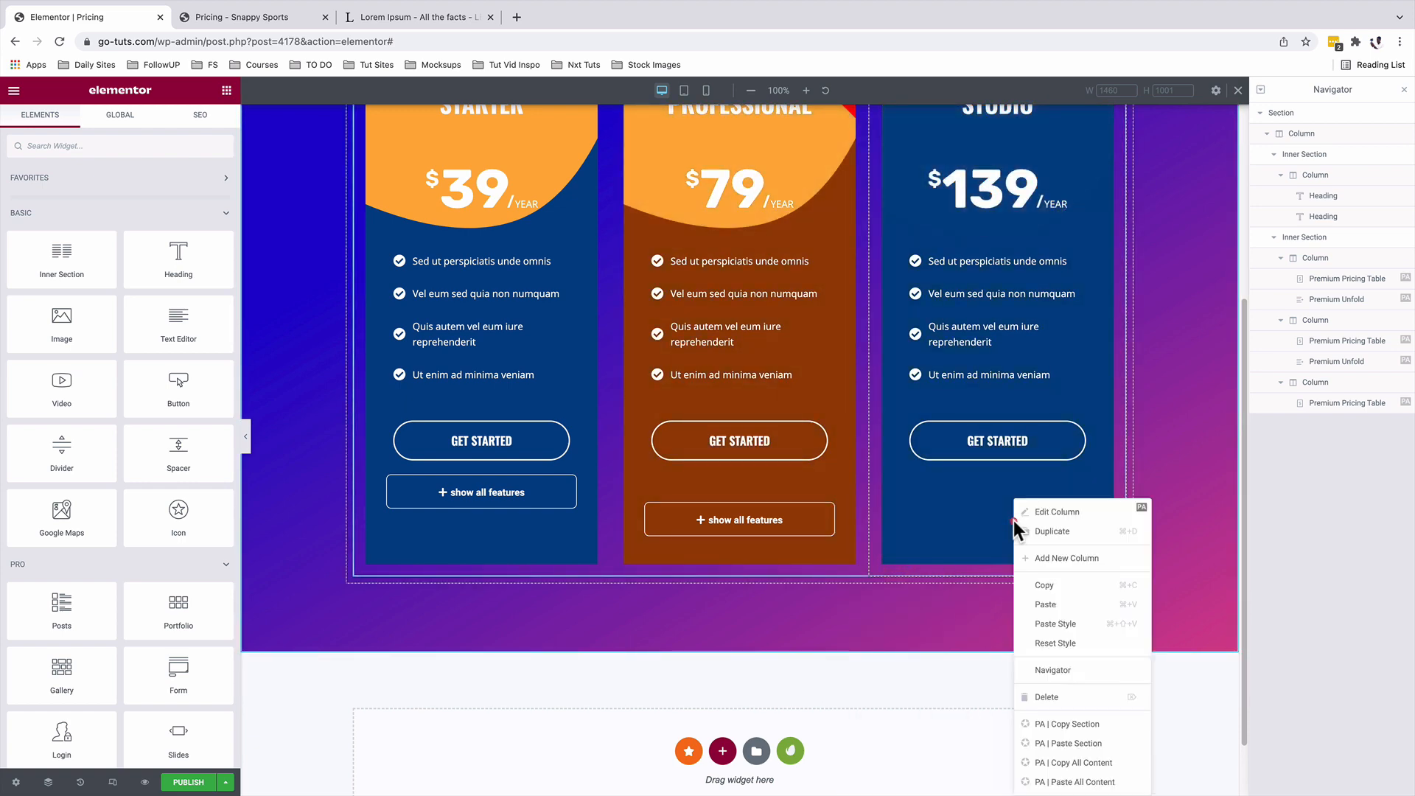
click(1055, 606)
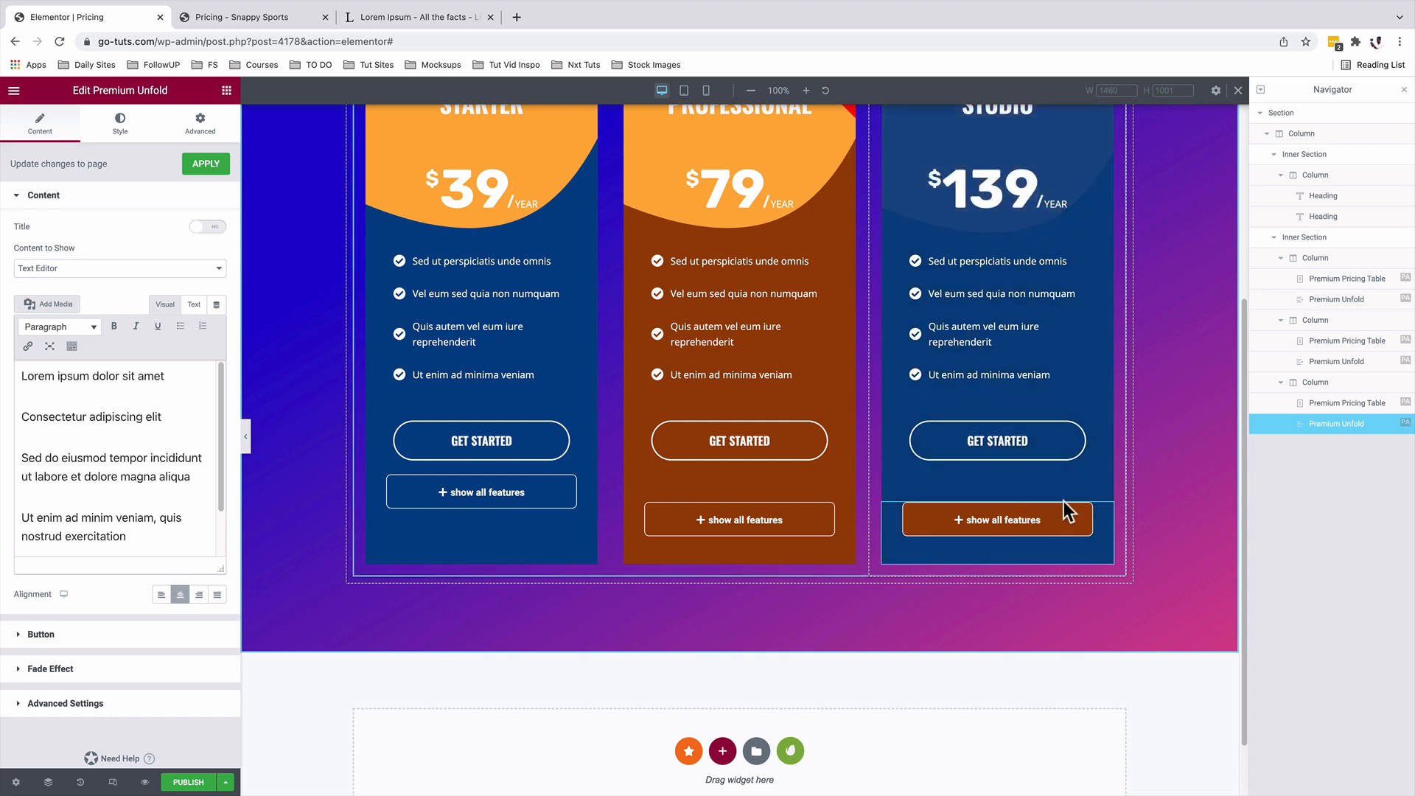
Step: Copy the Studio column's background colour code, #0B4619, from its style settings
scroll(1010, 415, up, 4)
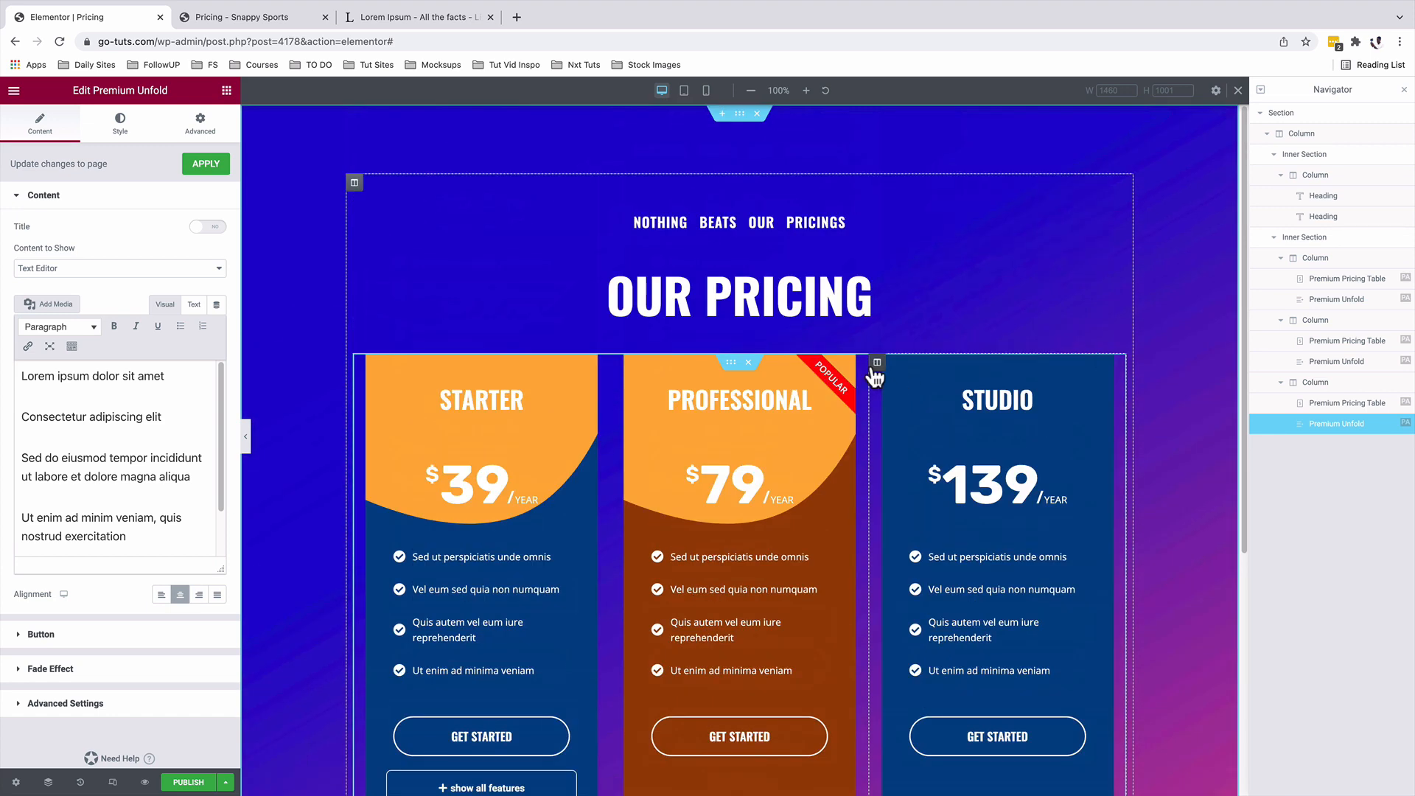
click(877, 362)
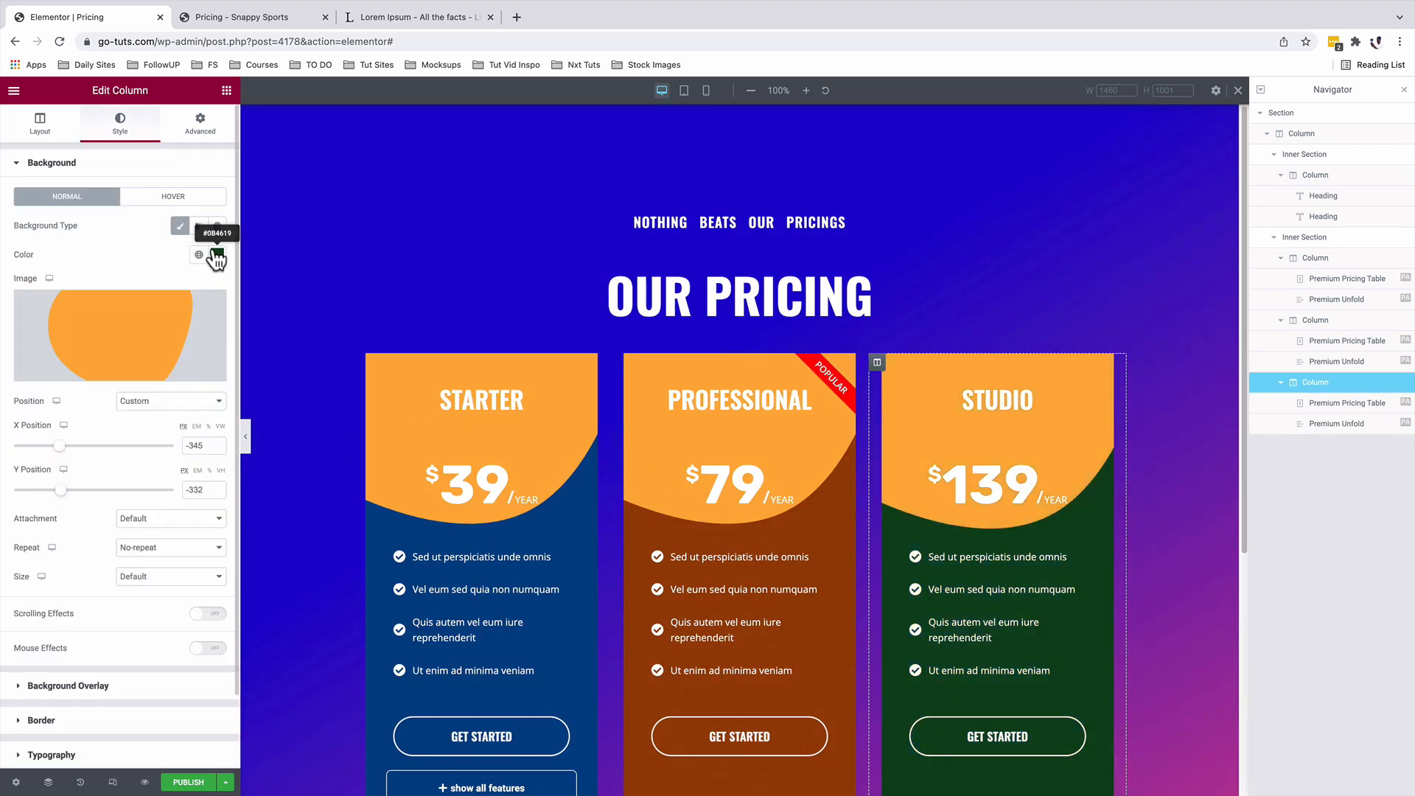
click(216, 255)
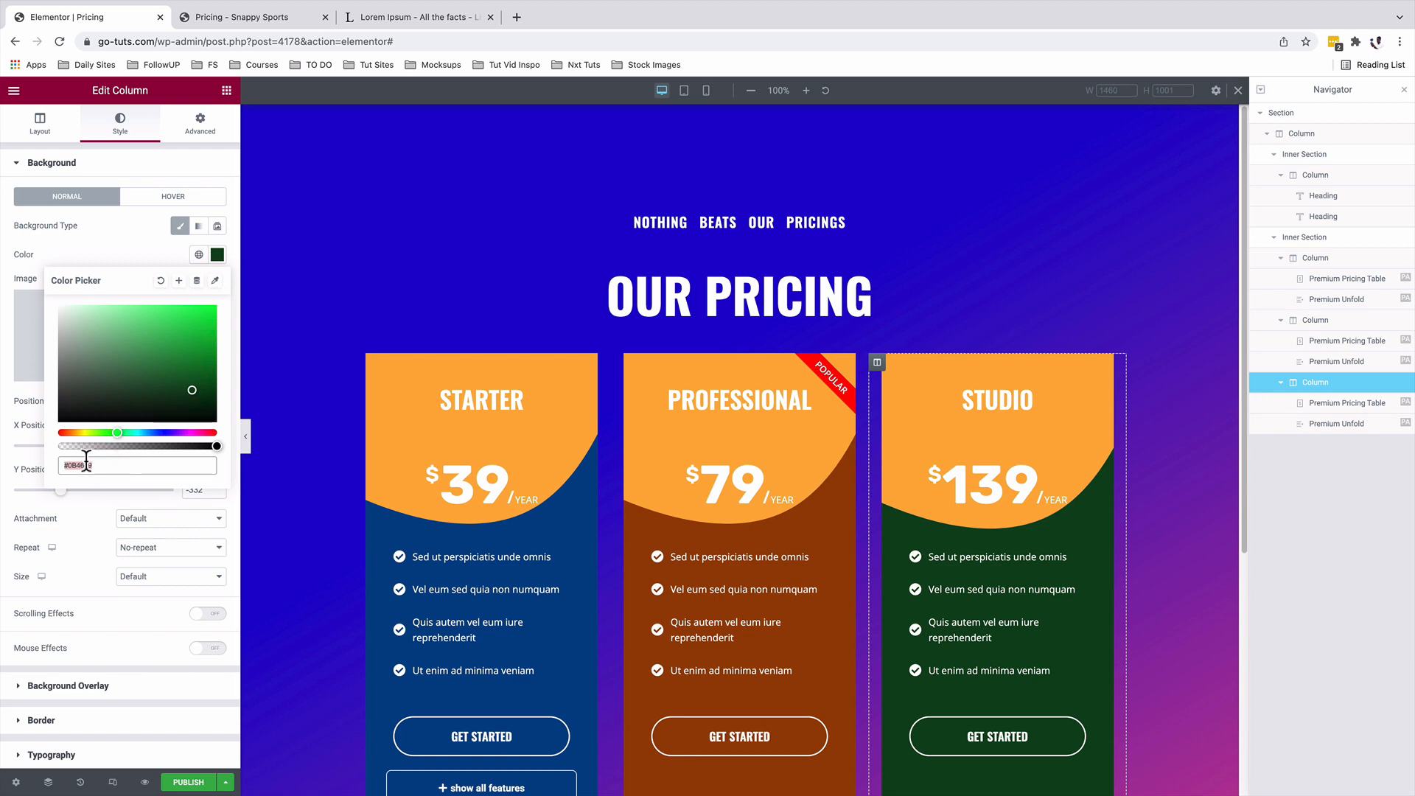
click(22, 467)
Step: Set the normal box background colour of the Studio column's Unfold to #0B4619 and check its hover settings
scroll(1088, 614, down, 2)
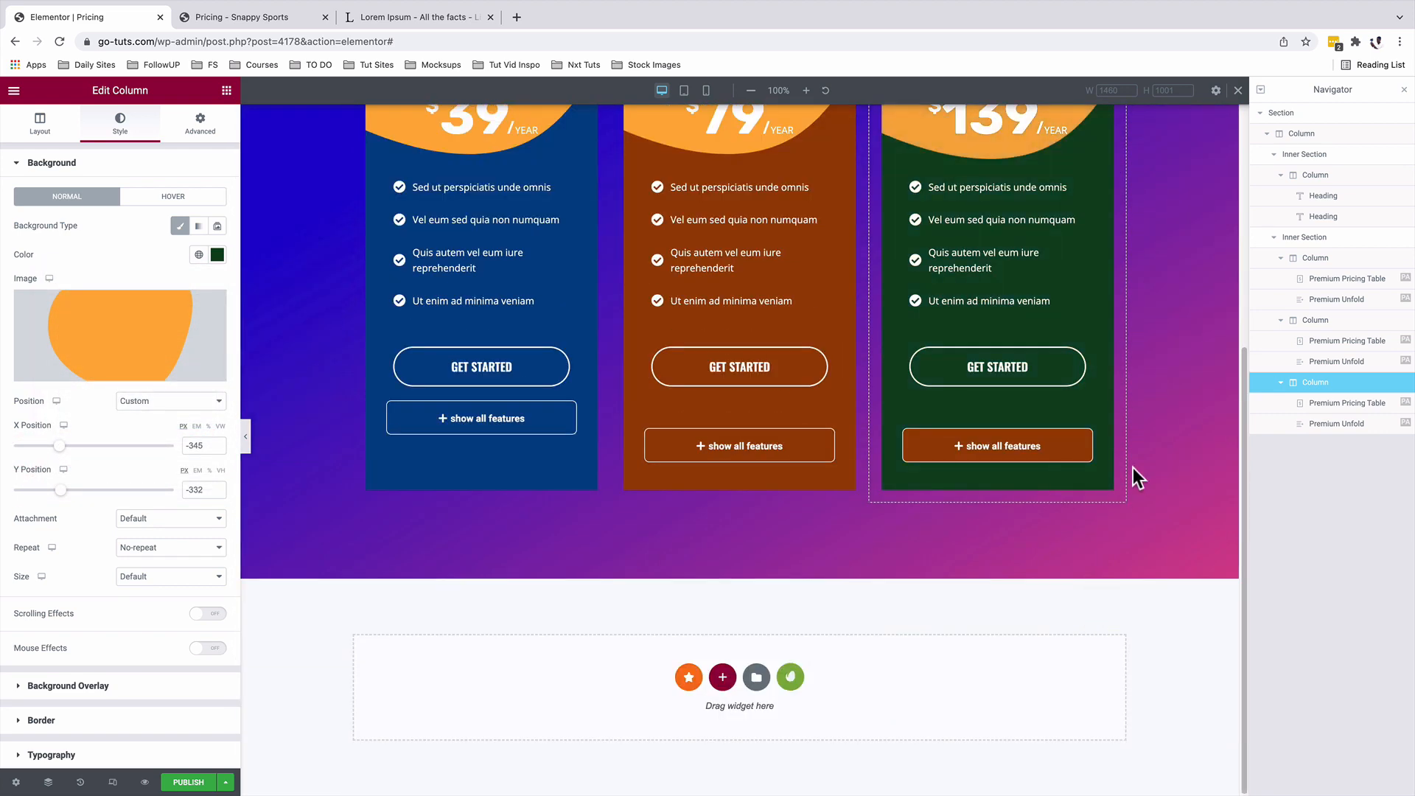
click(1104, 438)
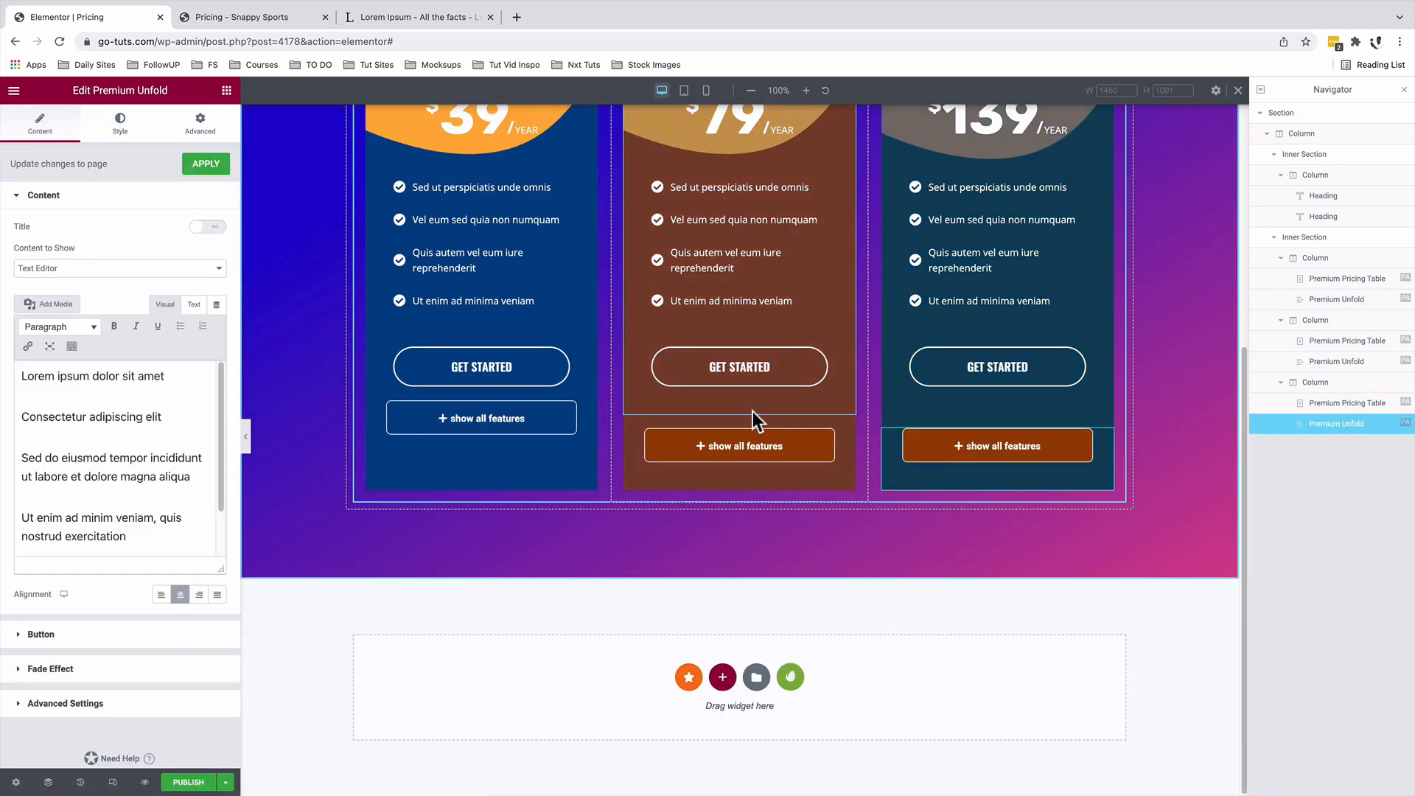
click(122, 129)
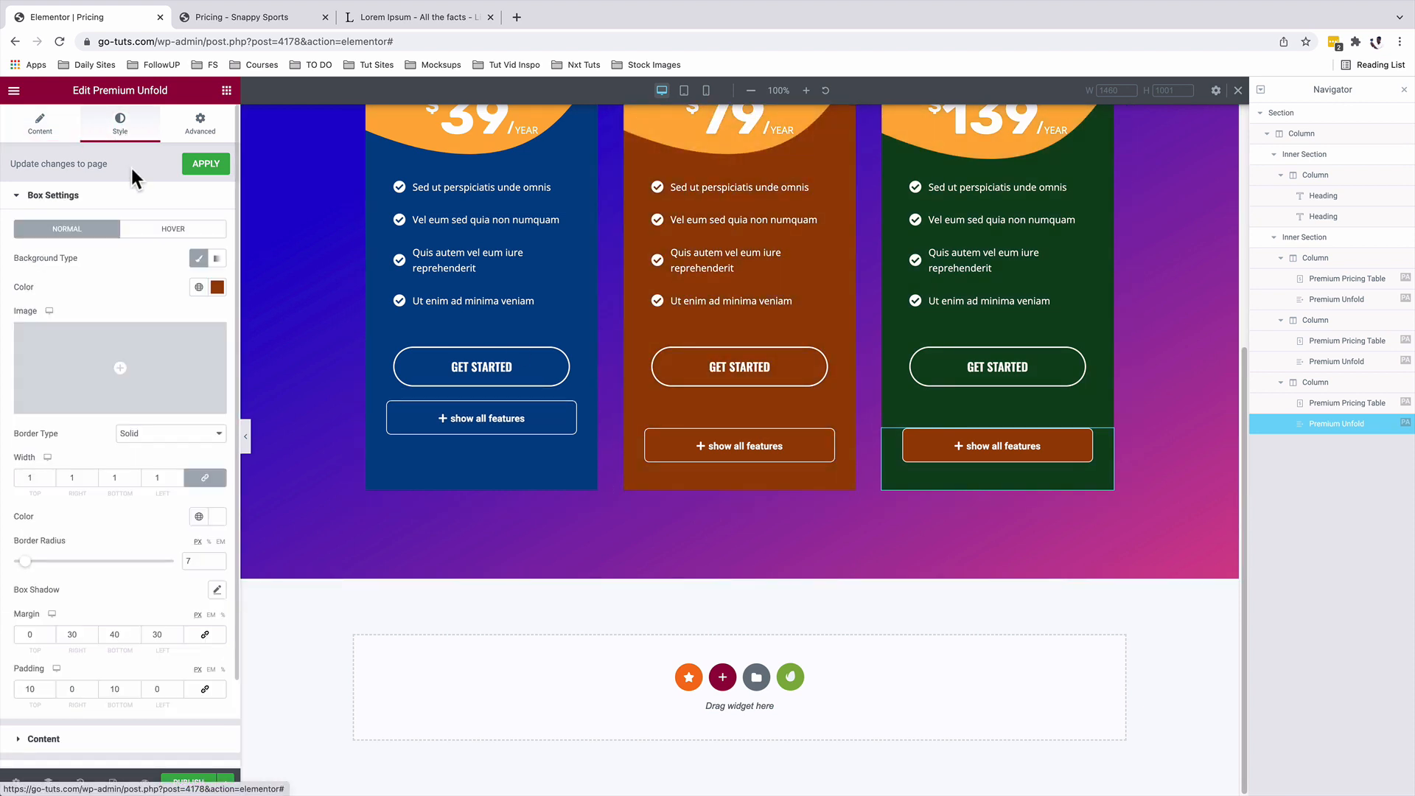
click(216, 287)
click(92, 498)
key(ctrl+v)
click(97, 276)
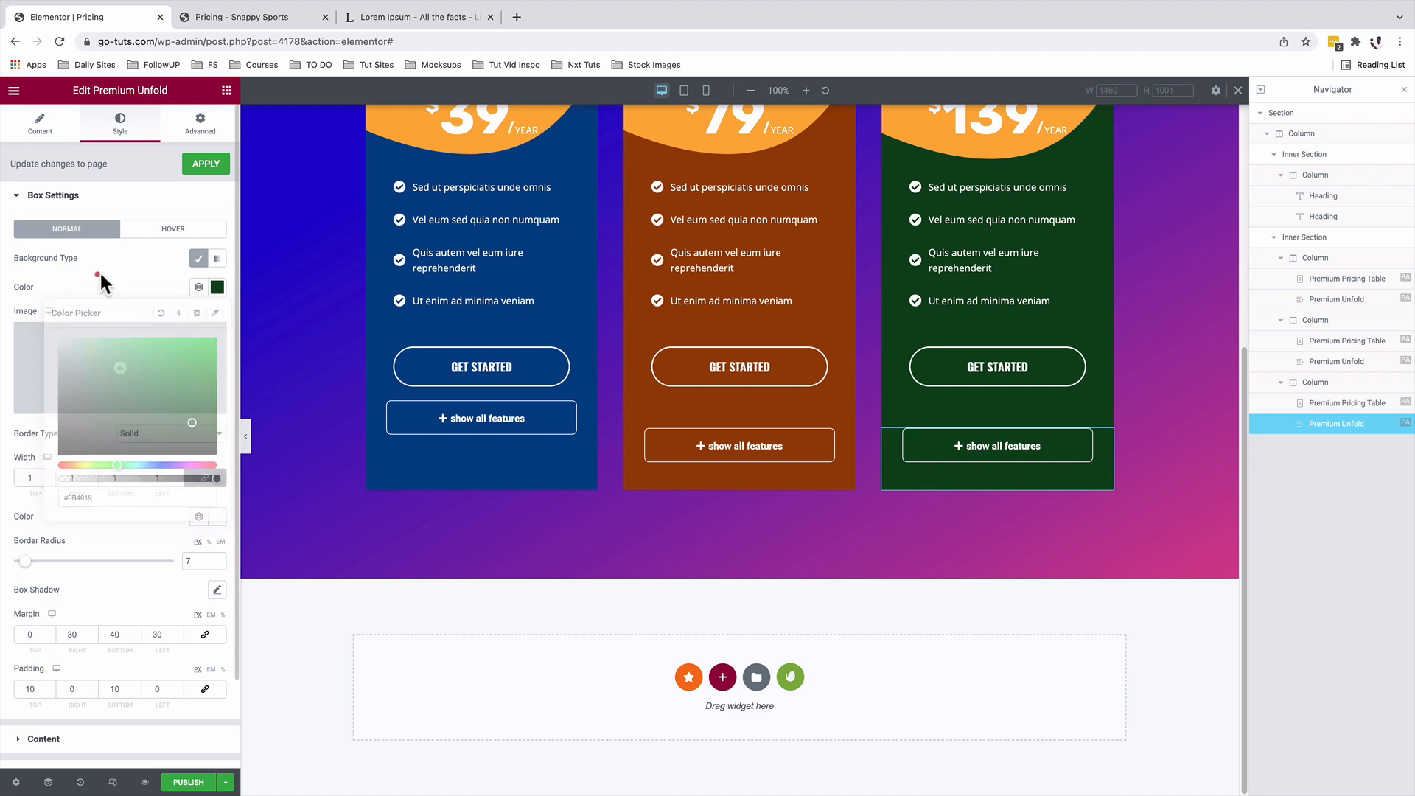
click(160, 235)
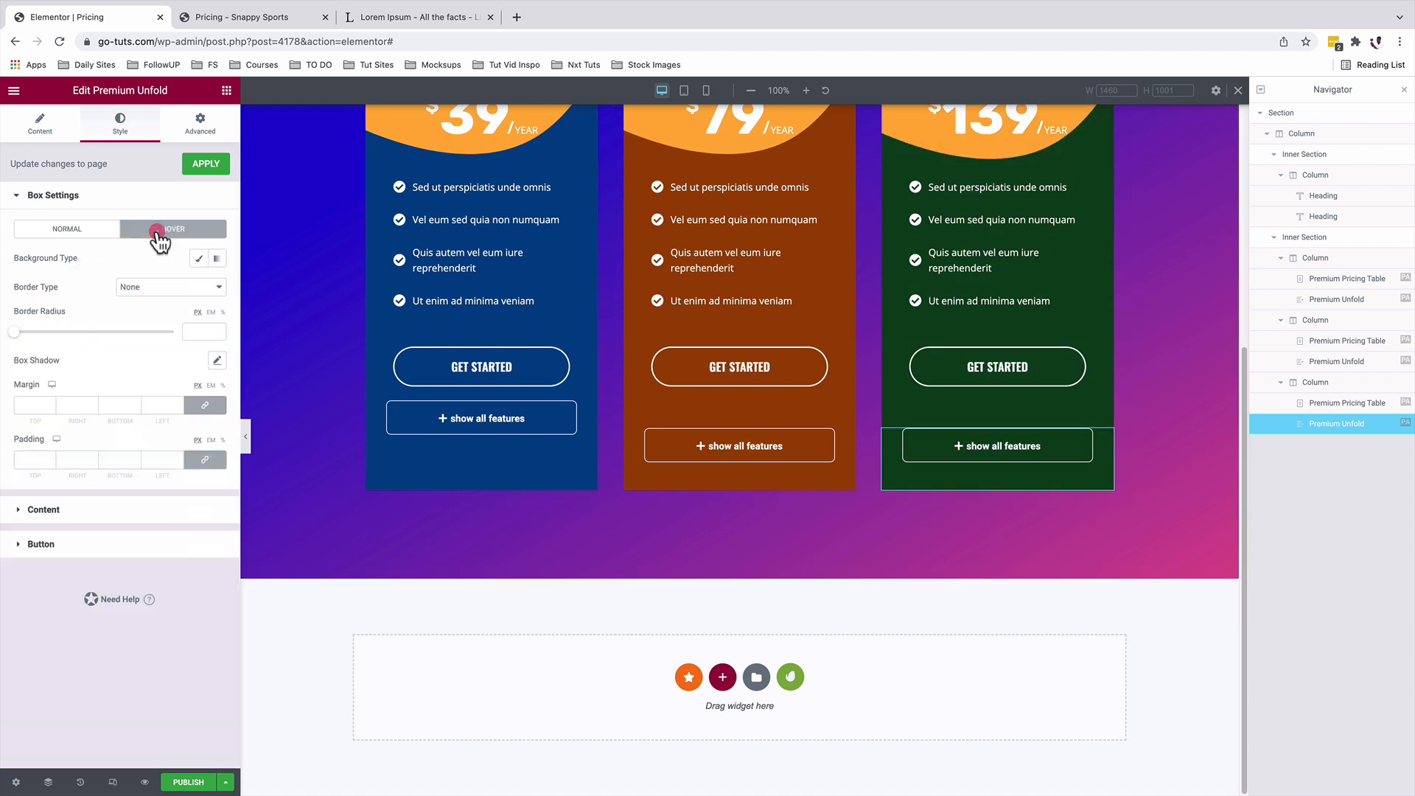
click(68, 228)
Step: Duplicate the inner section holding the pricing cards and set the copies' prices to 139 for Starter, 279 for Professional and 339 for Studio
scroll(770, 398, up, 5)
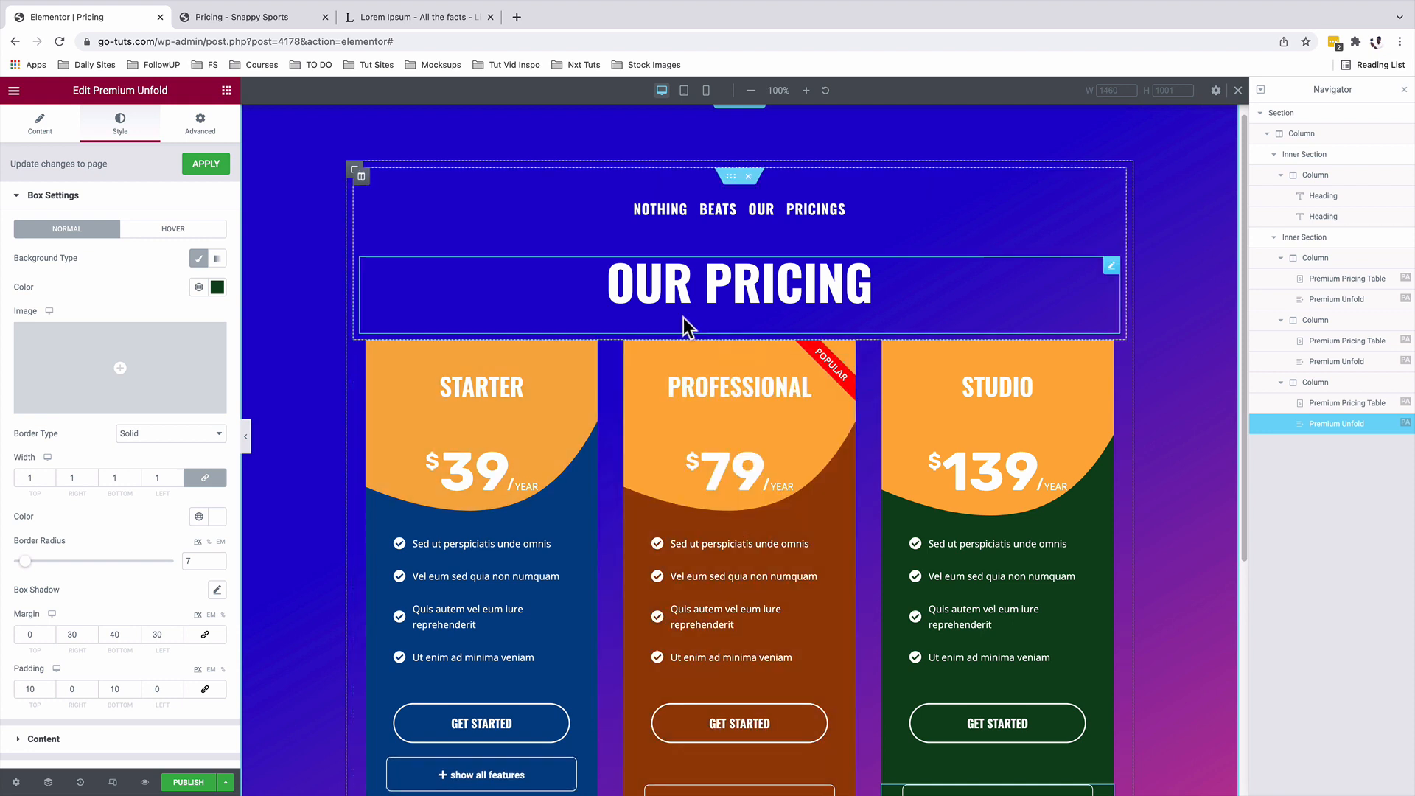
scroll(762, 324, down, 2)
right_click(729, 244)
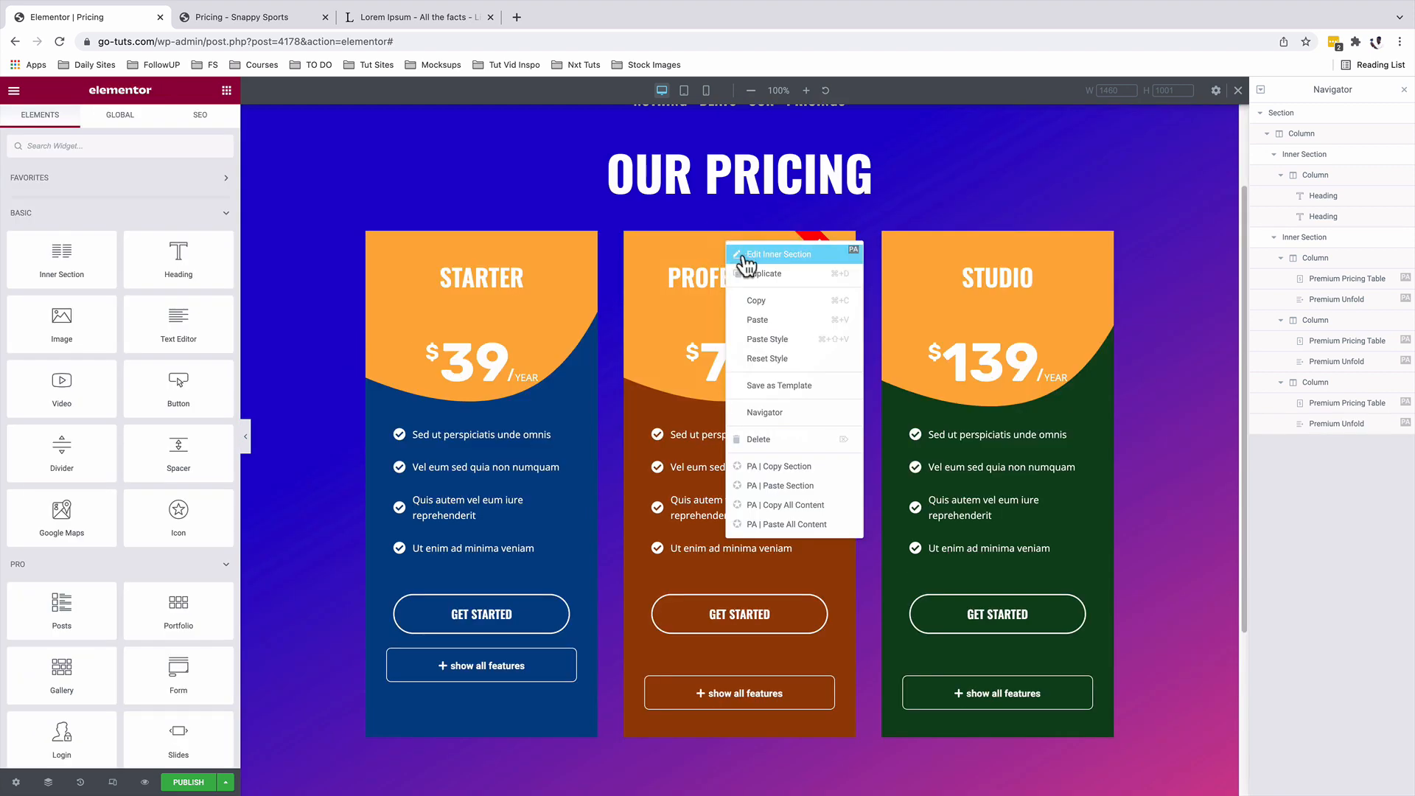
click(755, 276)
click(590, 328)
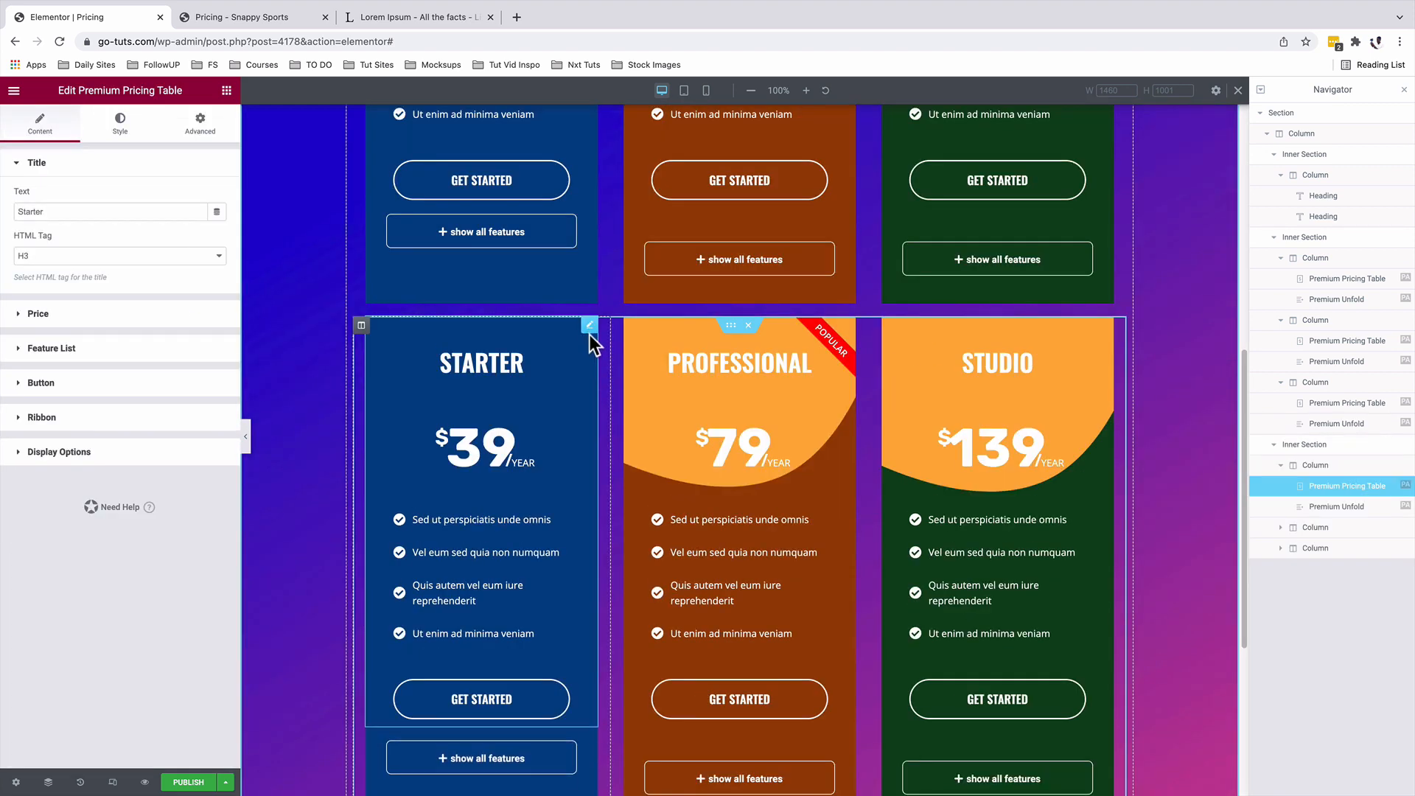
click(50, 313)
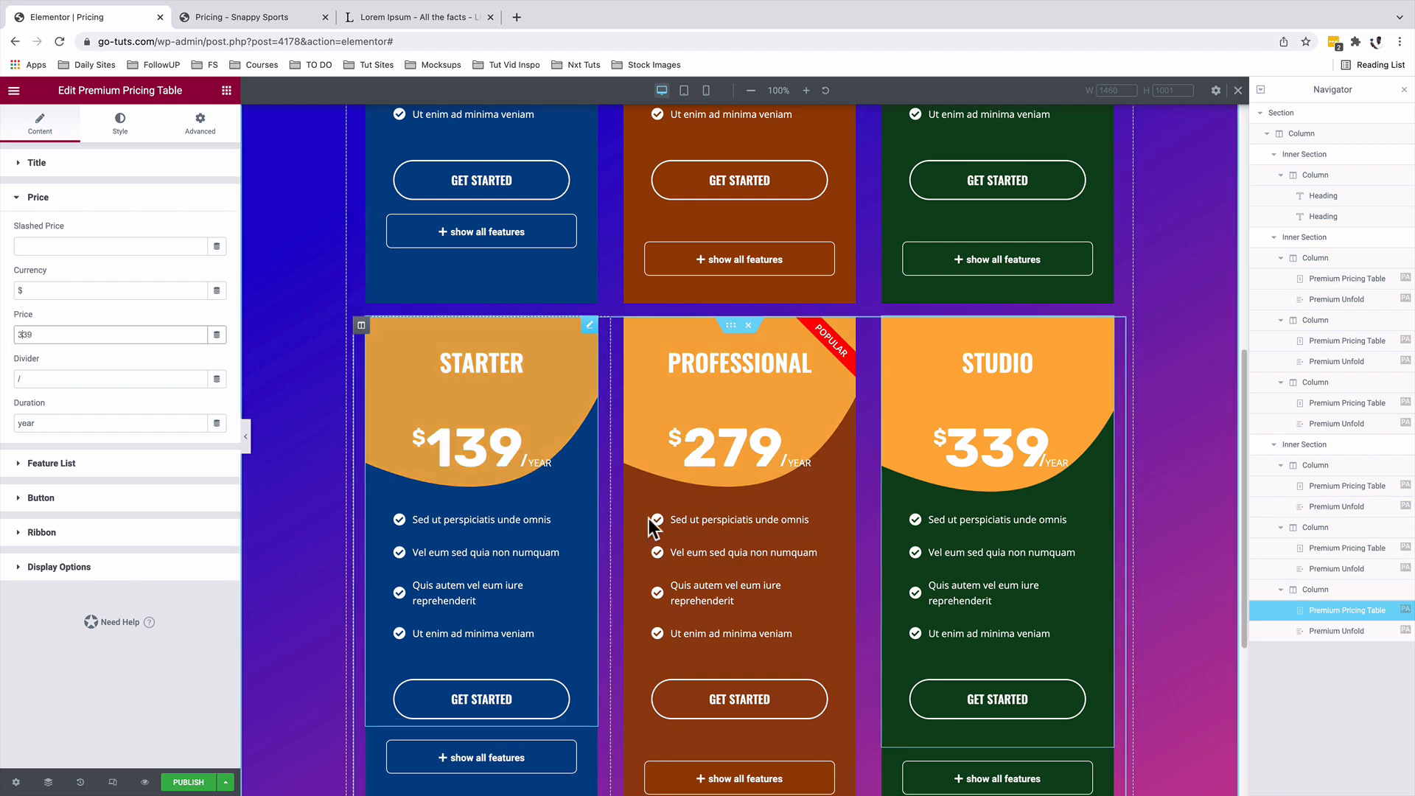
Step: Save the duplicated inner section with the higher prices as a template and close the template library
scroll(767, 524, down, 2)
scroll(758, 468, up, 1)
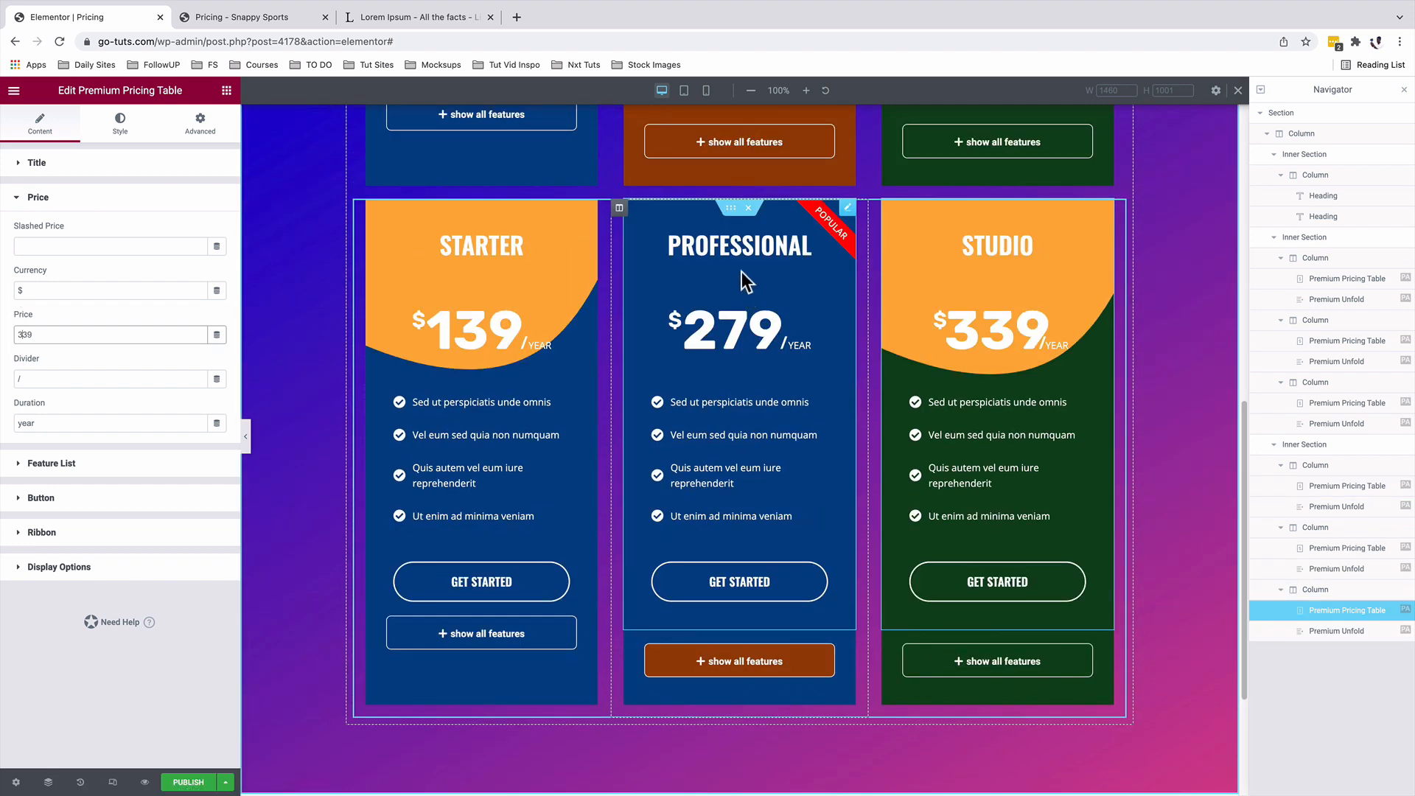
right_click(730, 208)
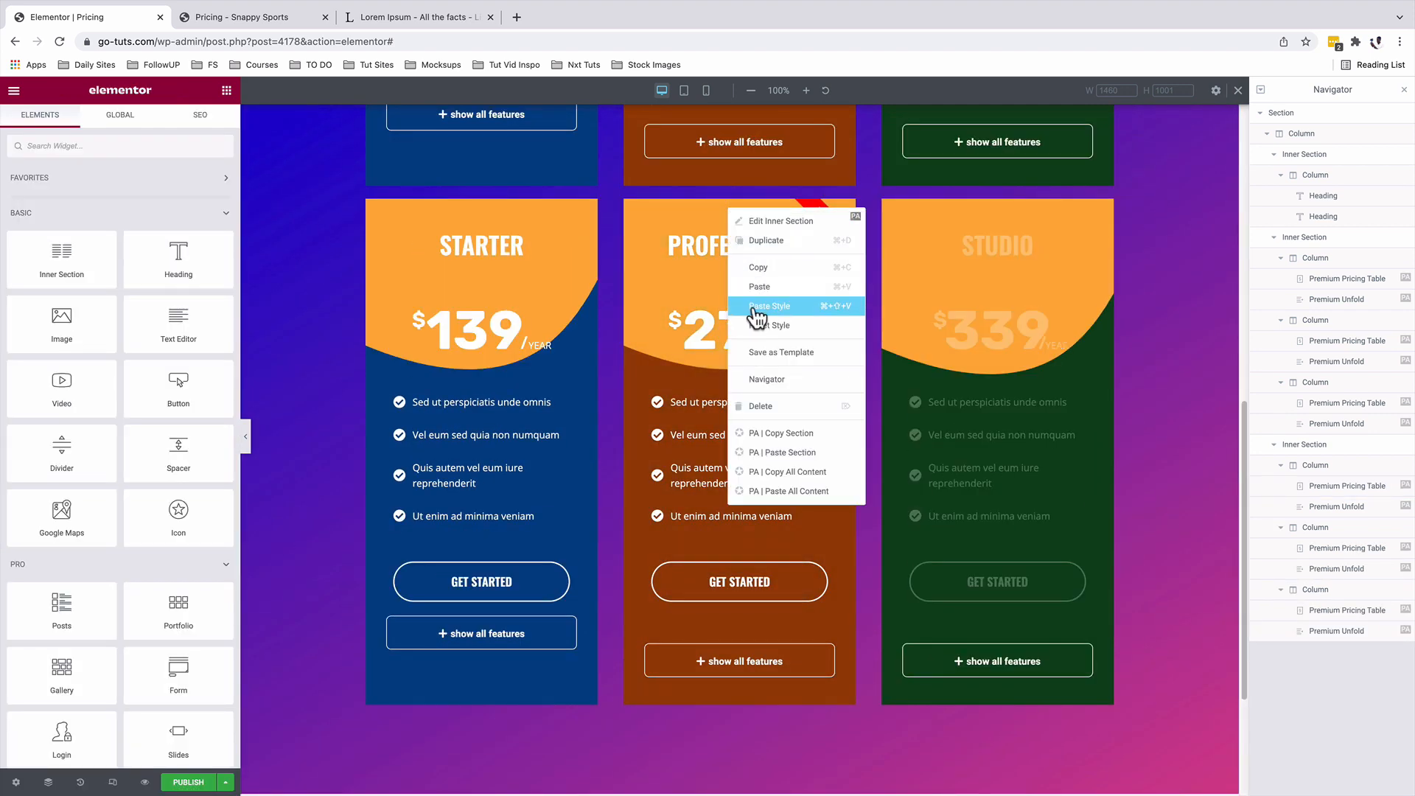
click(771, 353)
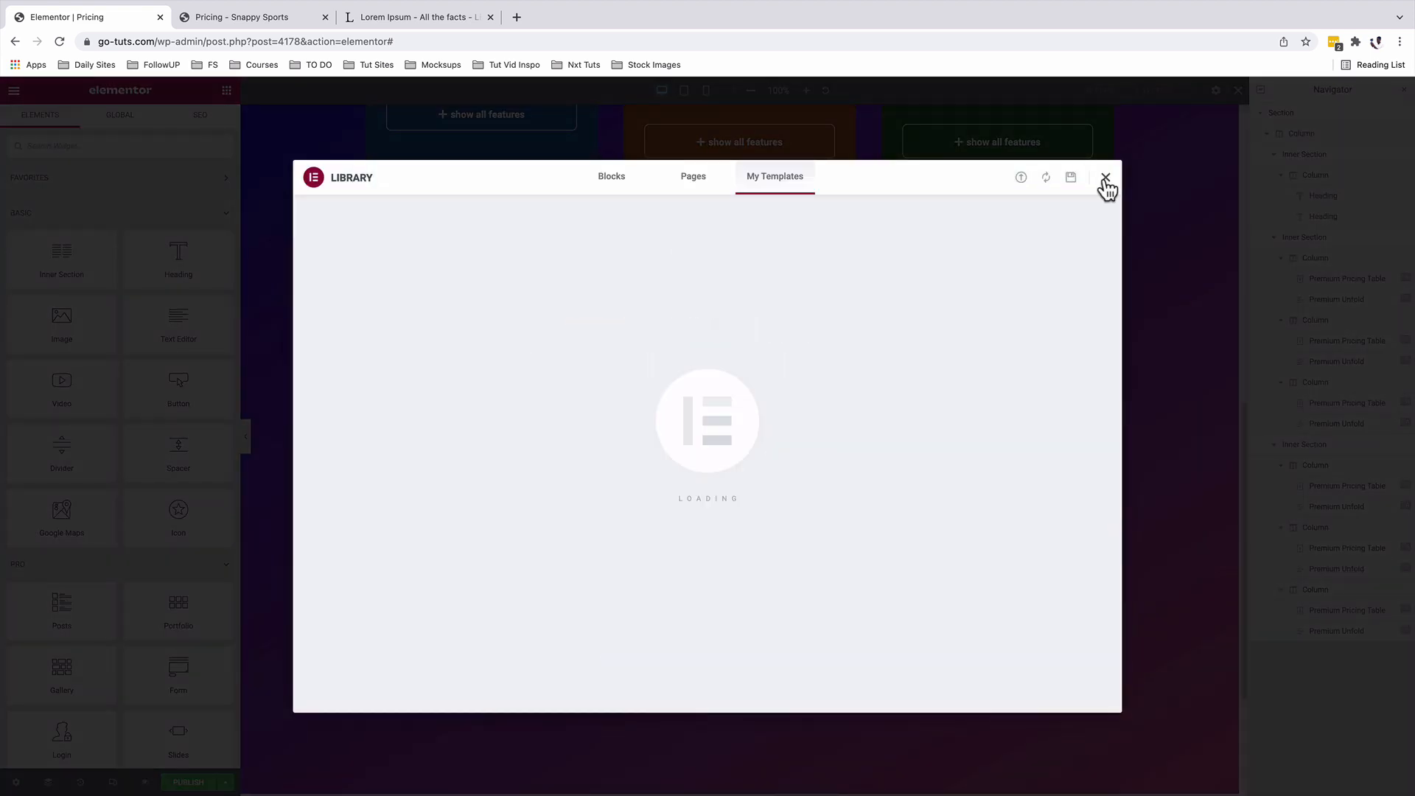
click(1106, 179)
Step: Save the original inner section of pricing cards to the library as a template named "yearly nd"
scroll(839, 303, up, 8)
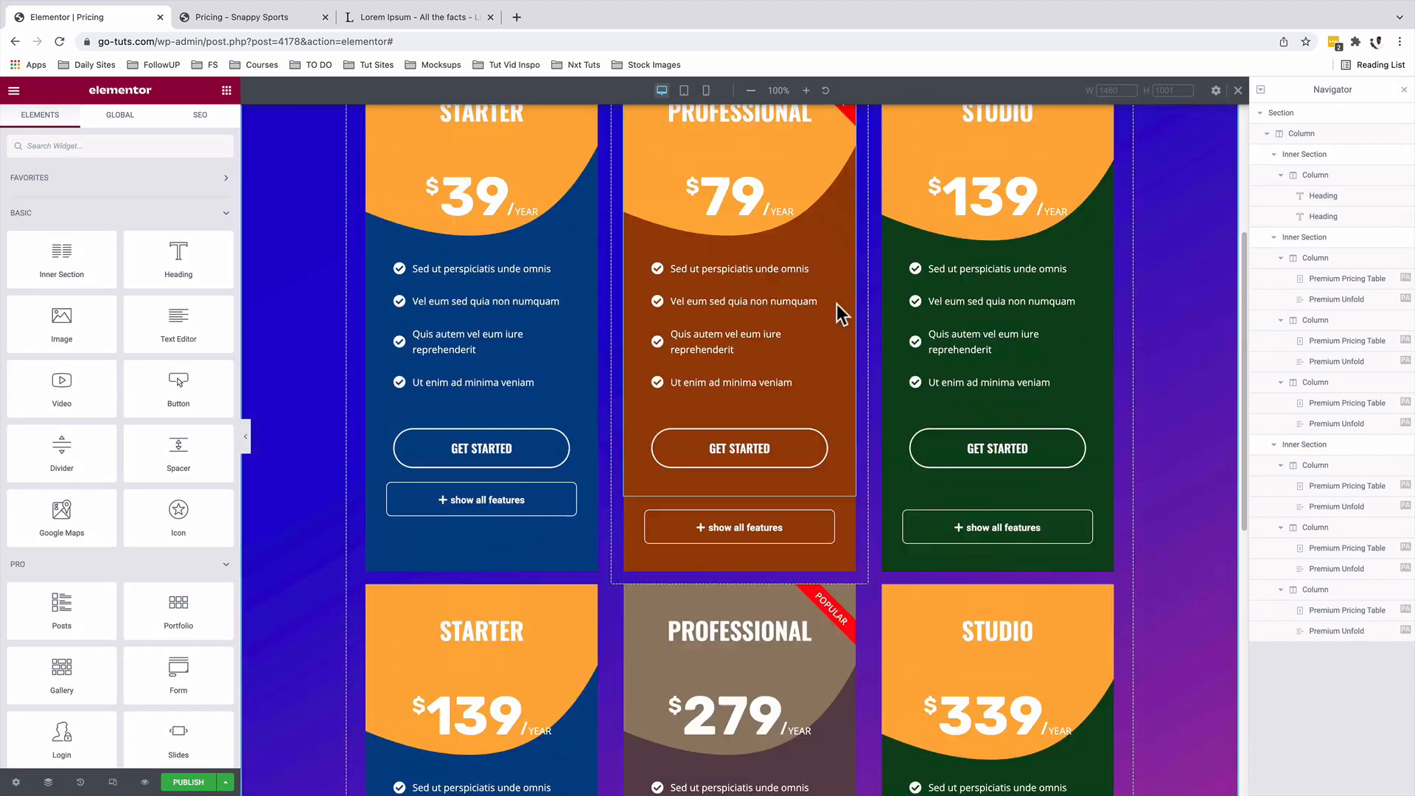
right_click(730, 298)
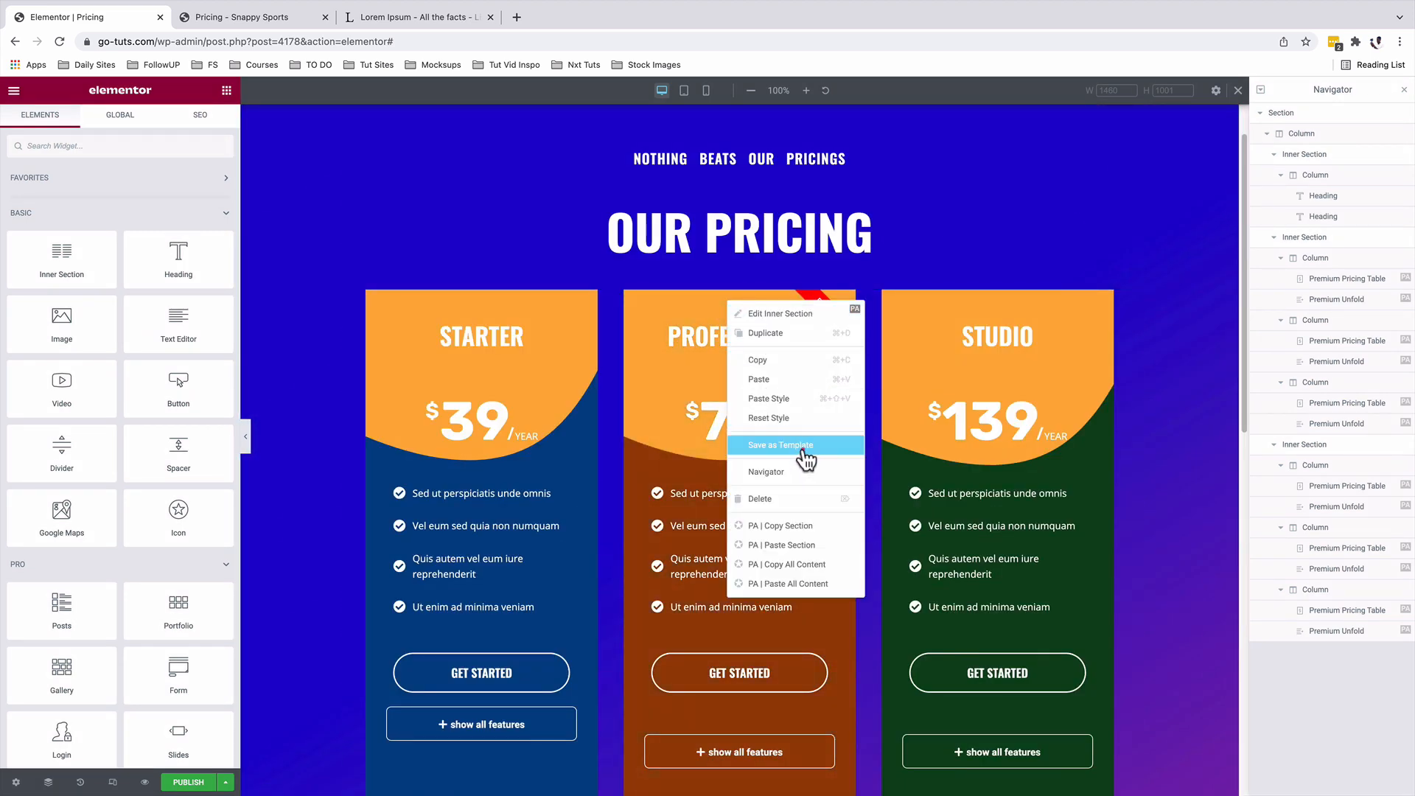
click(799, 445)
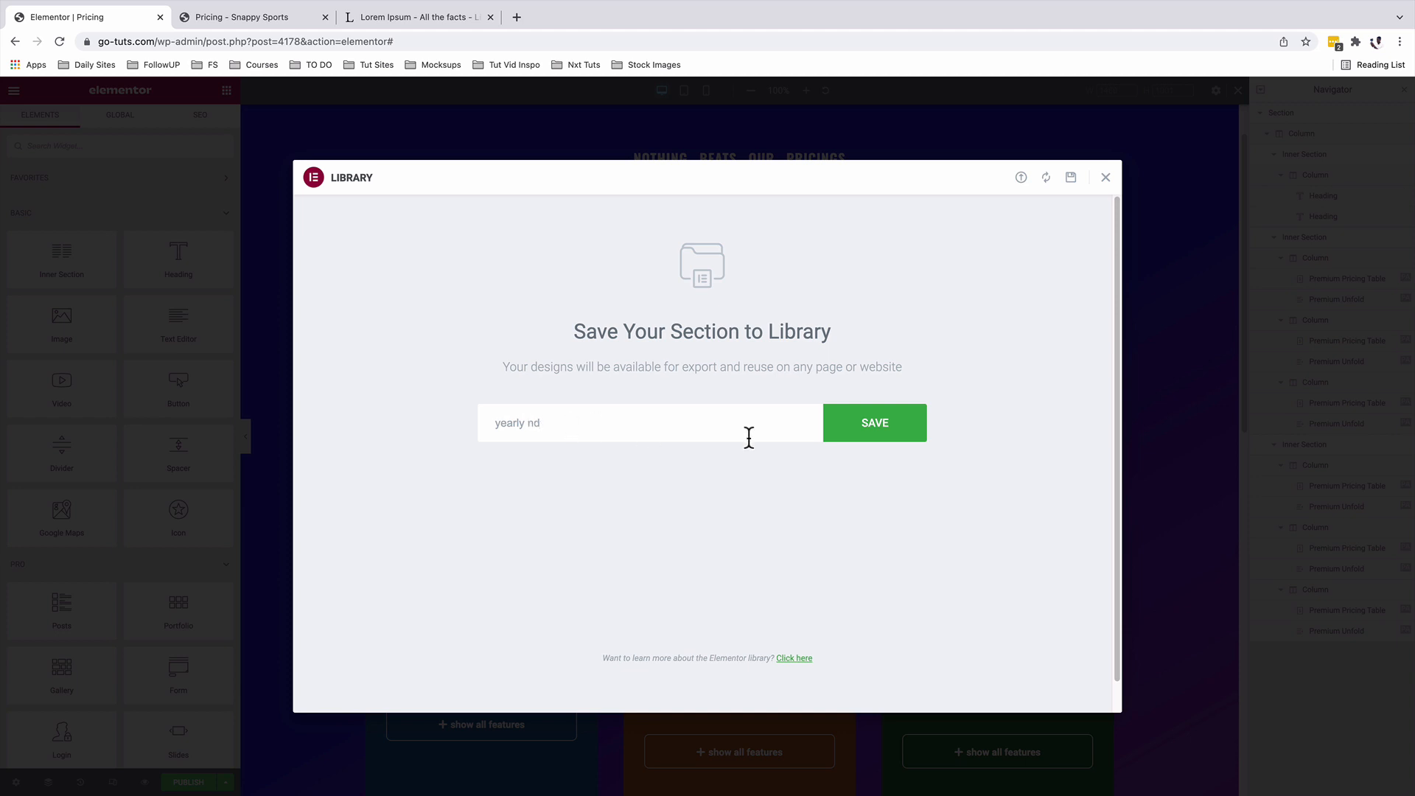
click(870, 426)
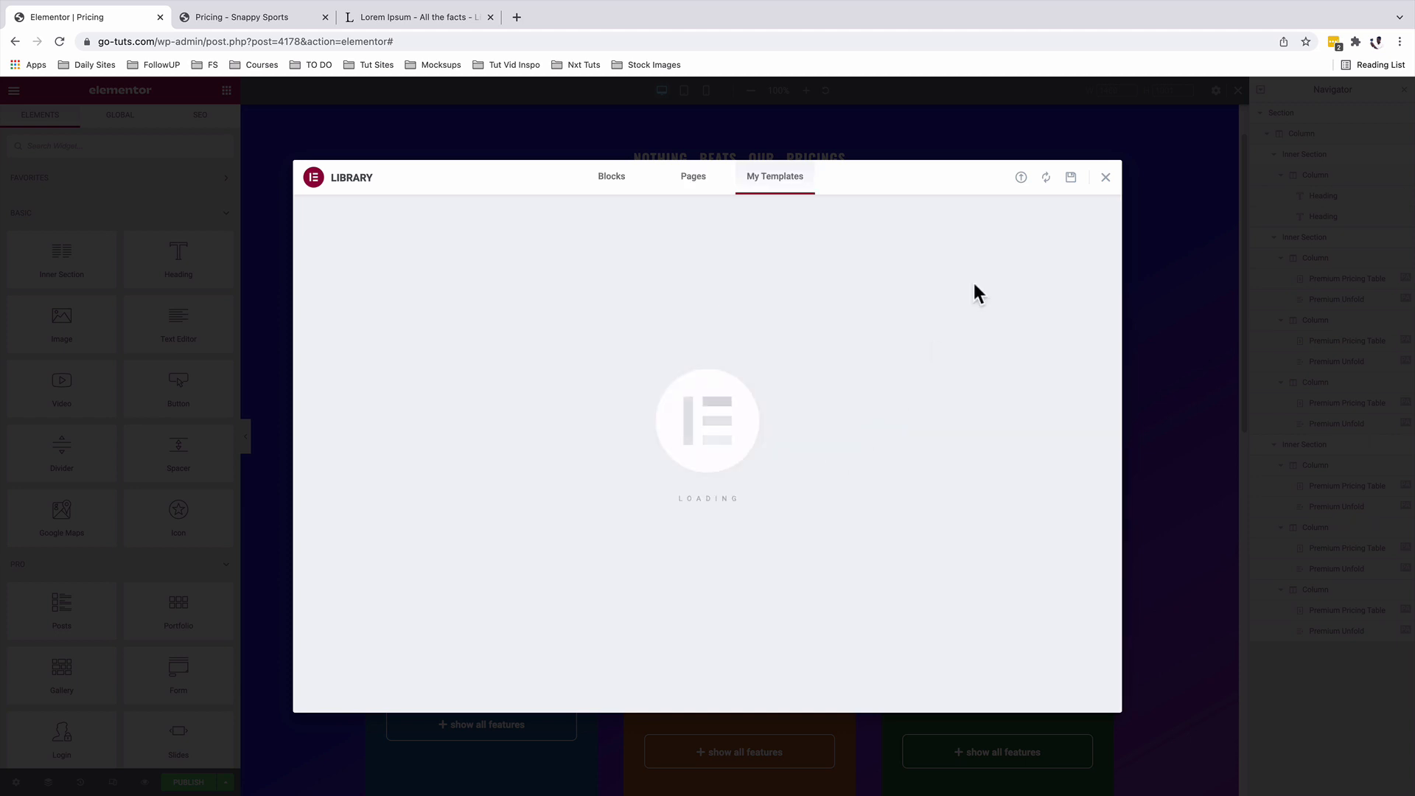
Step: Close the template library and delete both inner sections of pricing cards, leaving only the headings section
click(1105, 179)
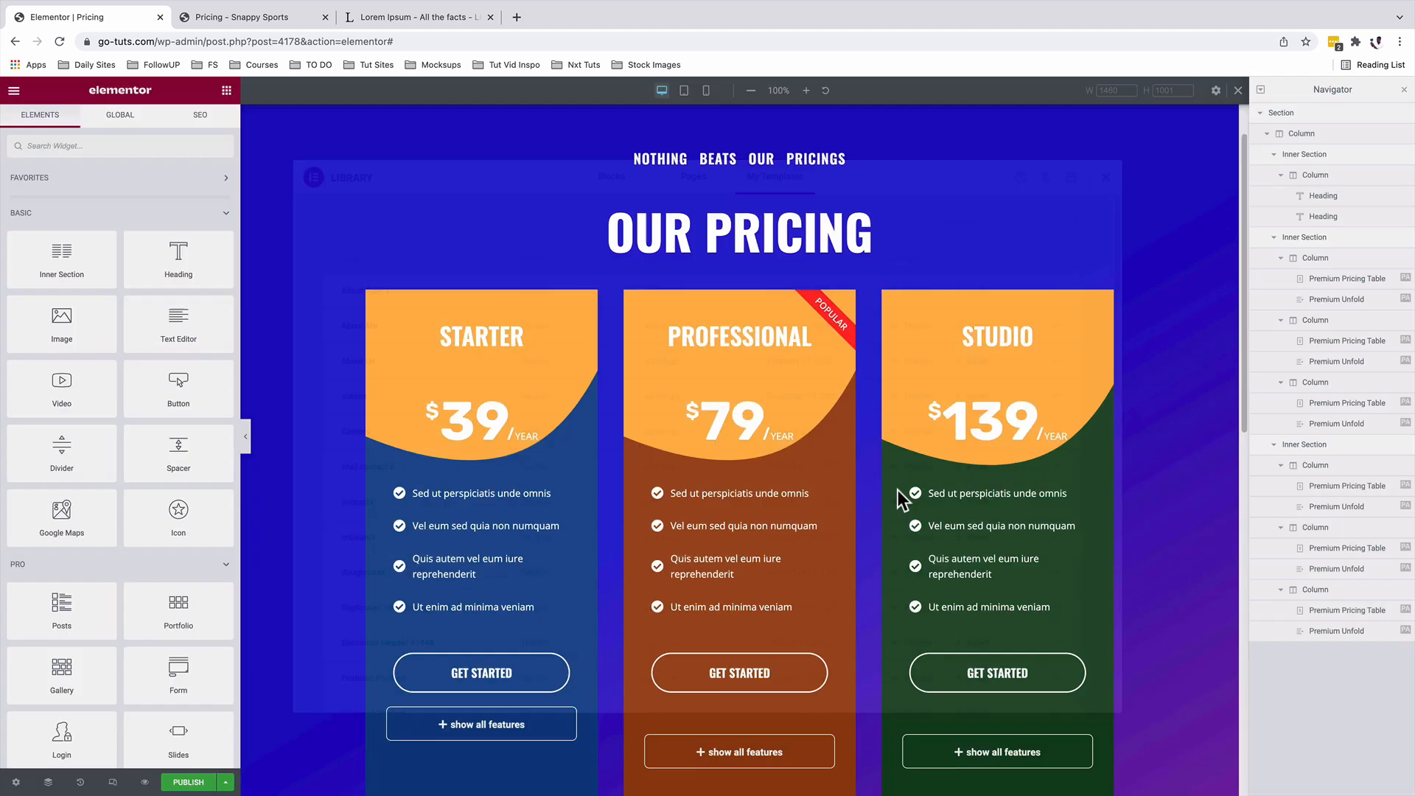
click(748, 299)
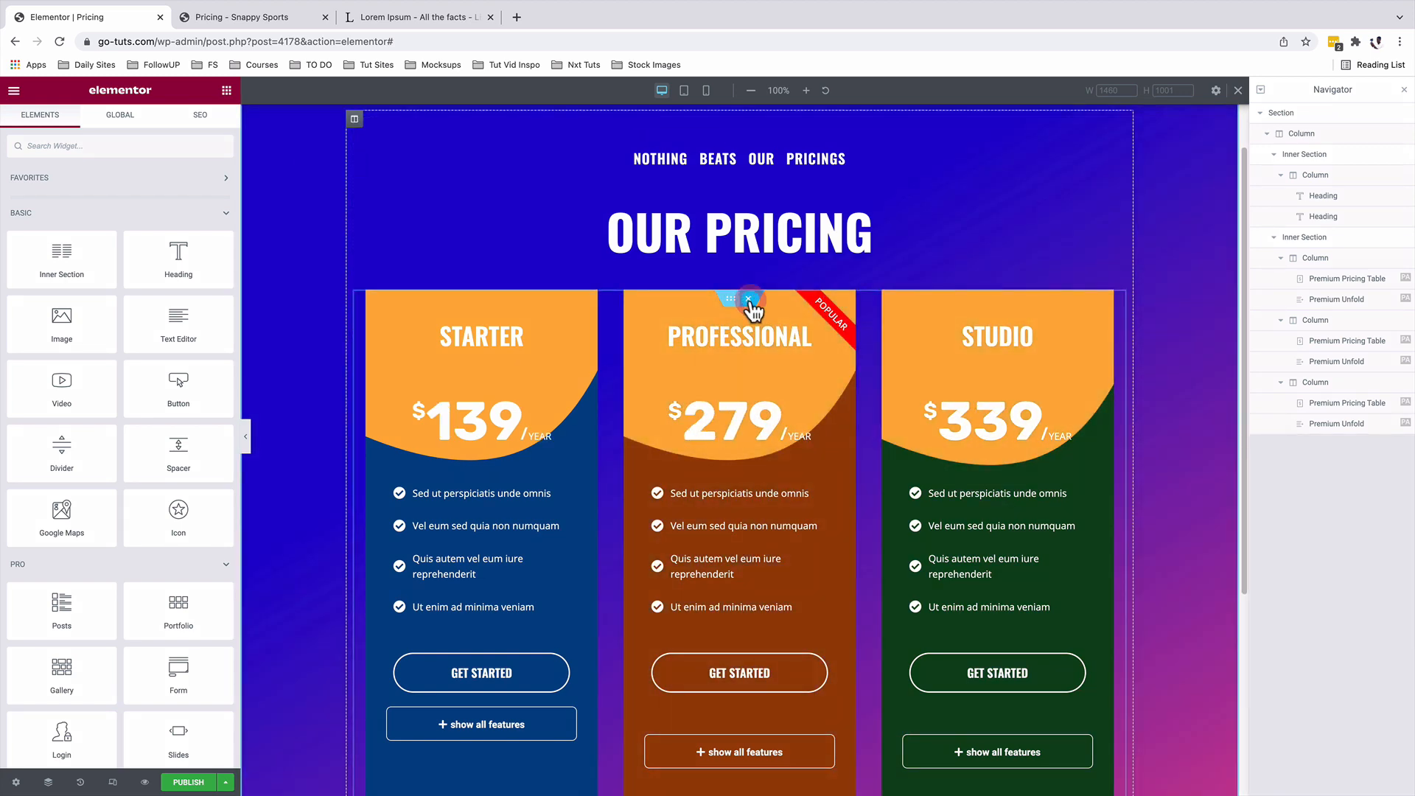
scroll(712, 411, down, 2)
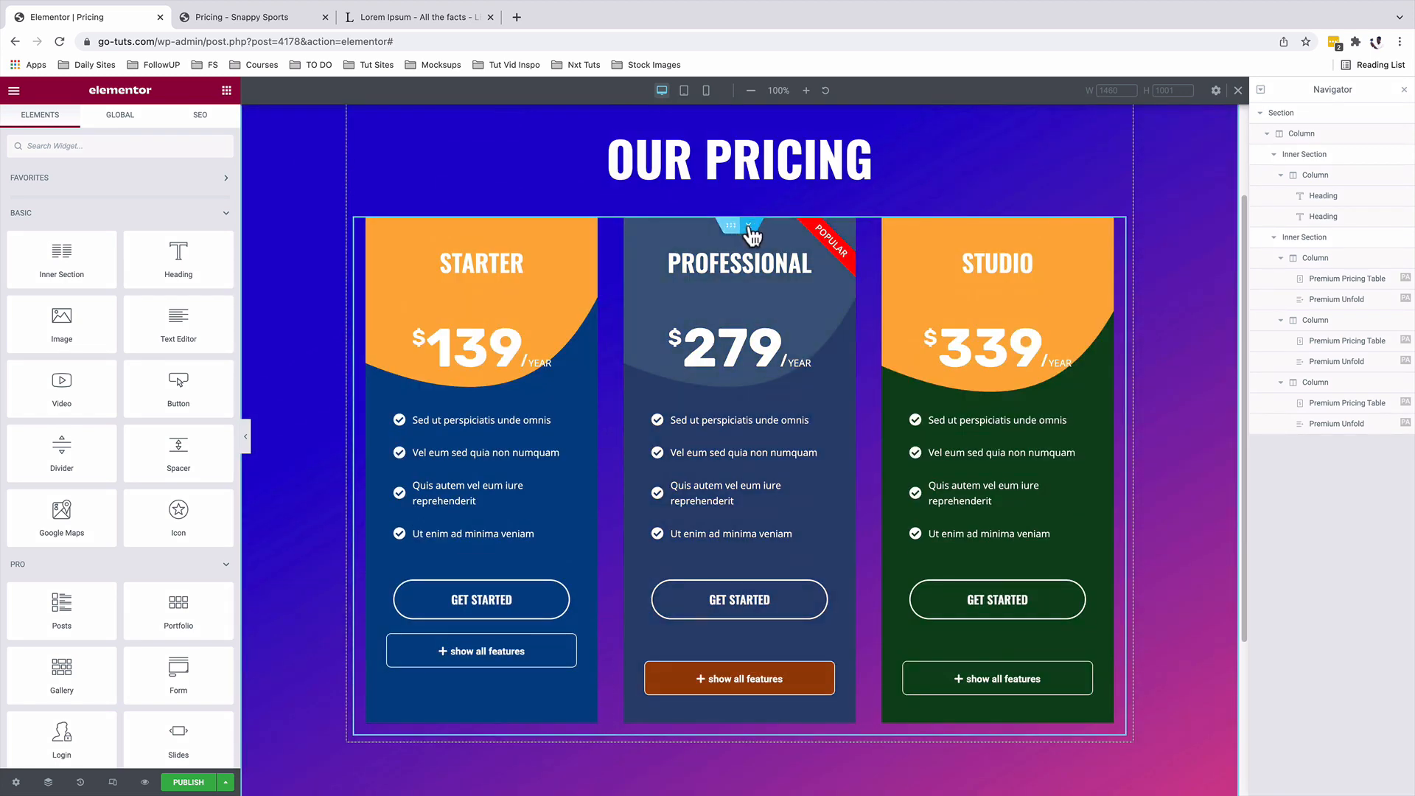
click(748, 226)
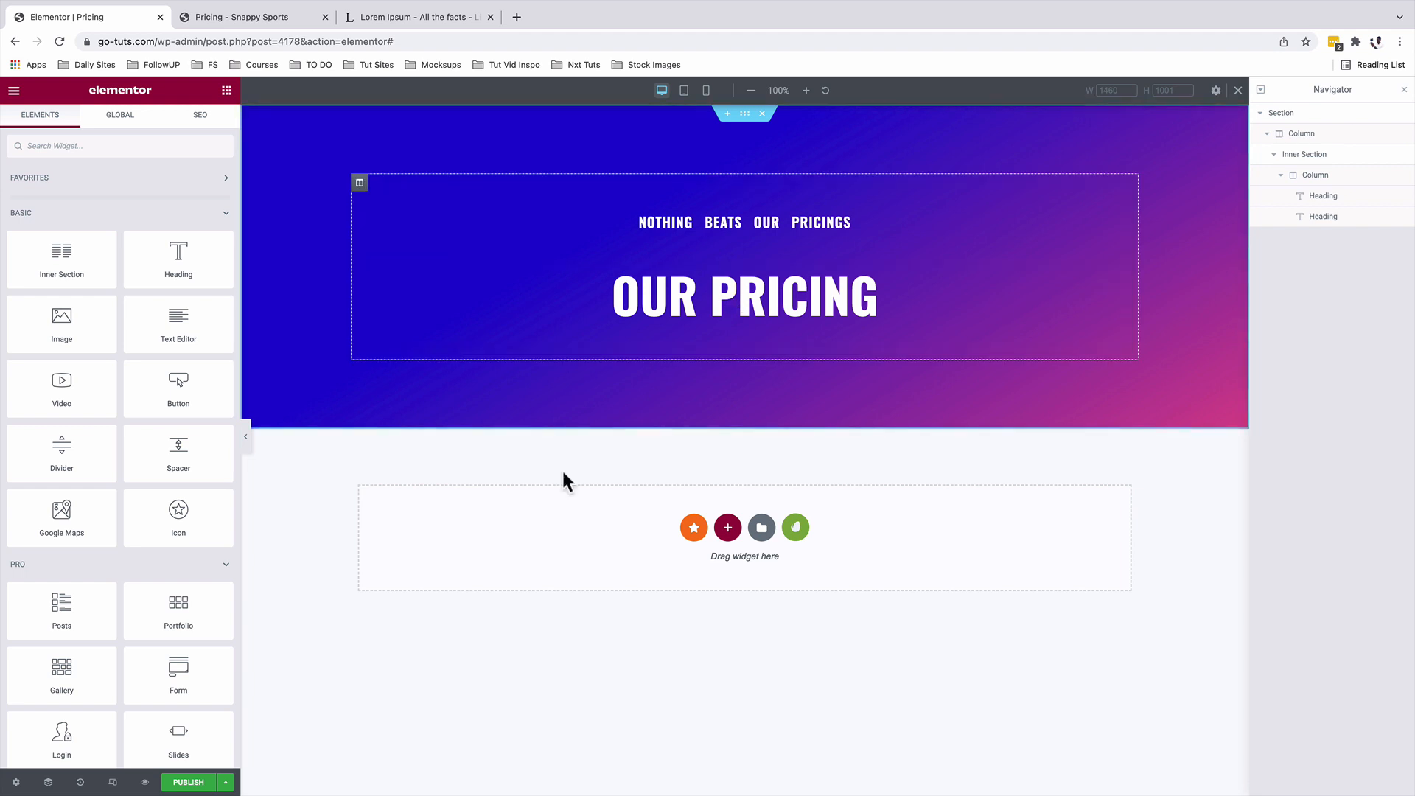
Step: Save the page as a draft and reload the editor
click(224, 783)
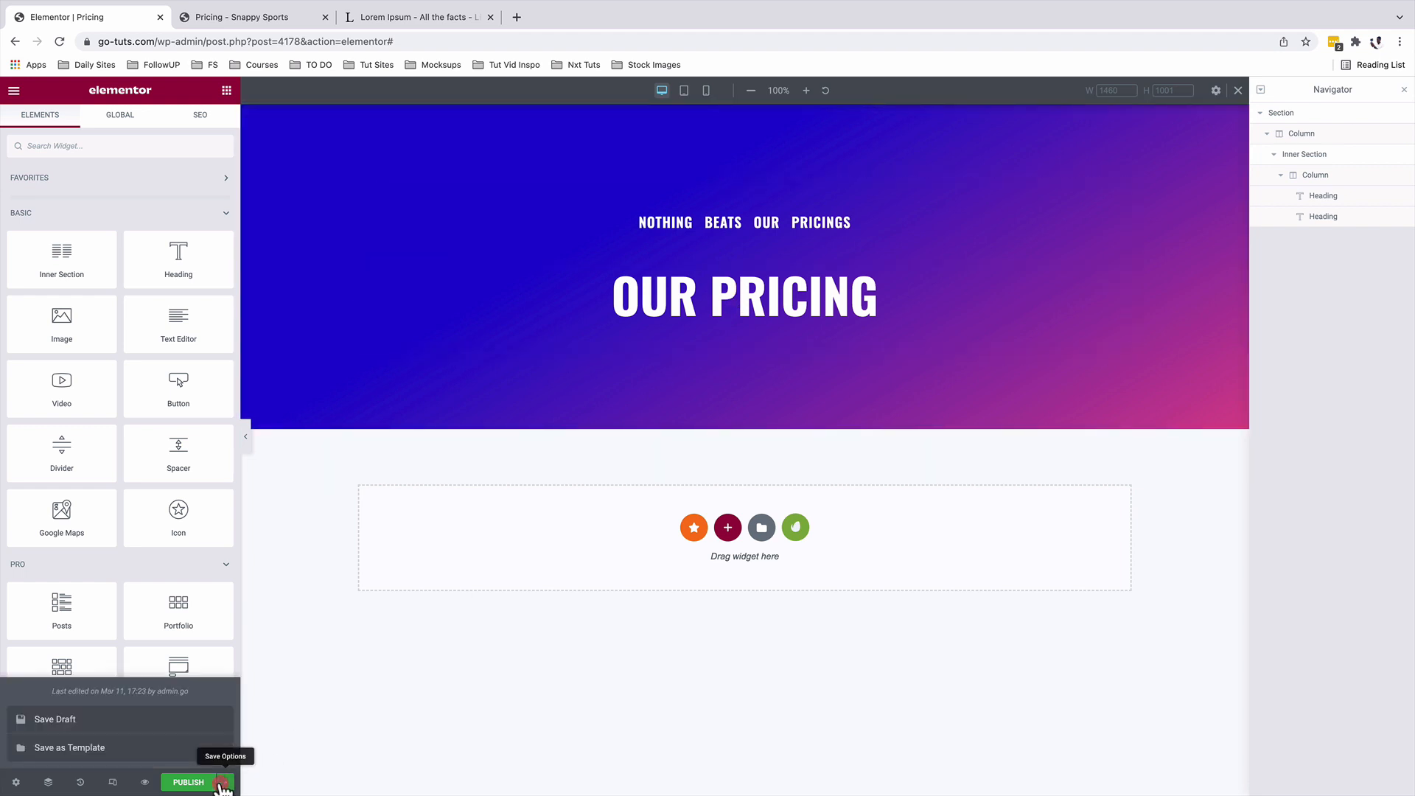
click(66, 721)
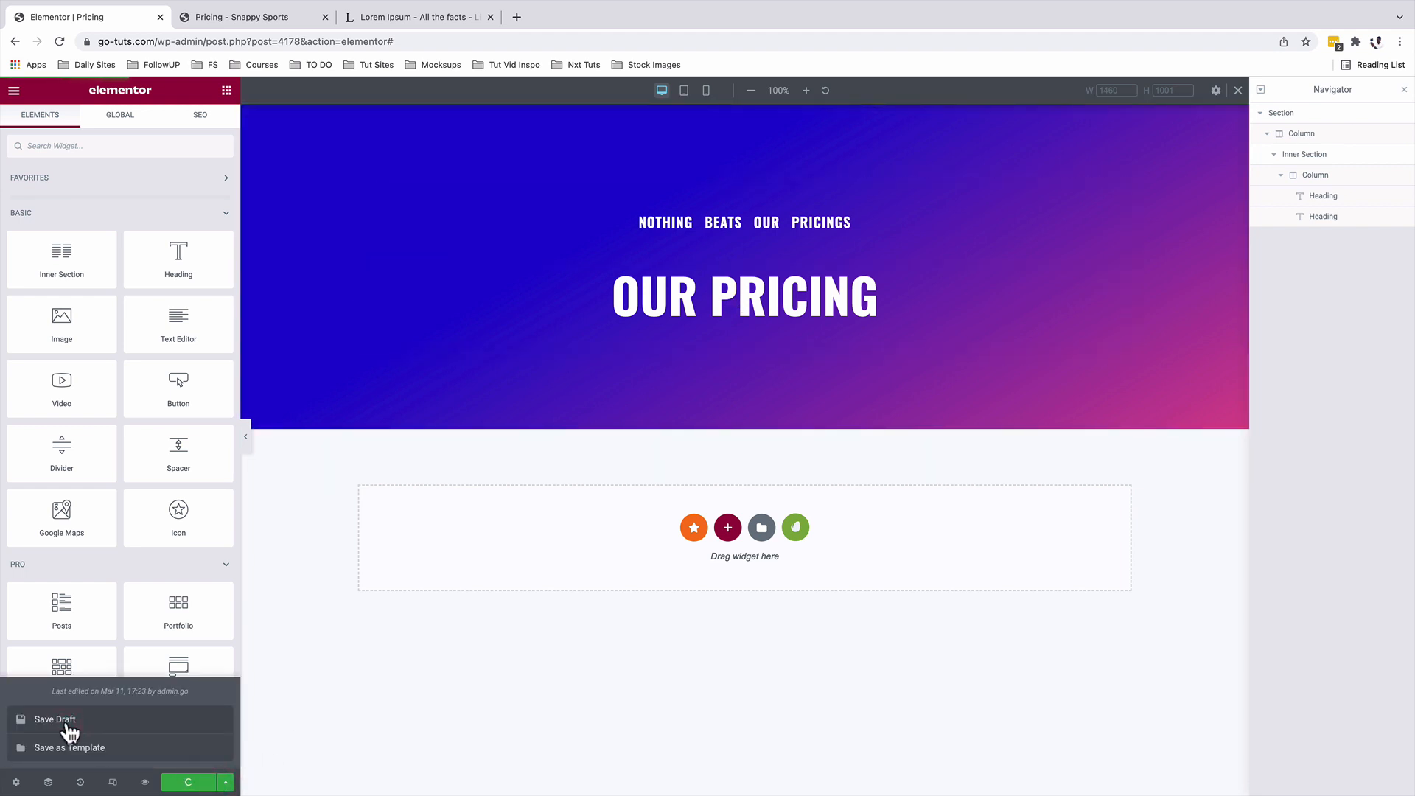
click(59, 42)
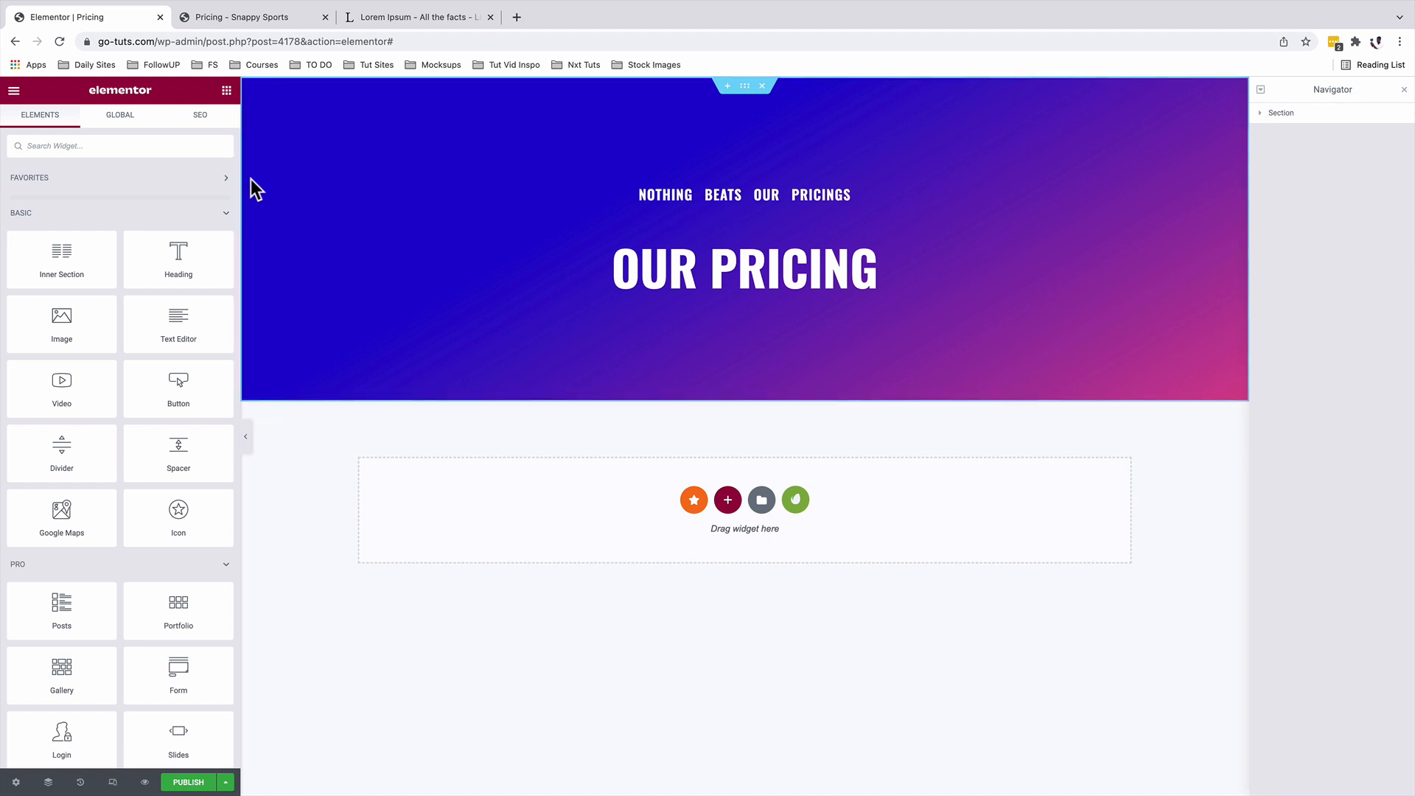
Step: Add a Premium Content Switcher widget below the OUR PRICING heading
text(cont)
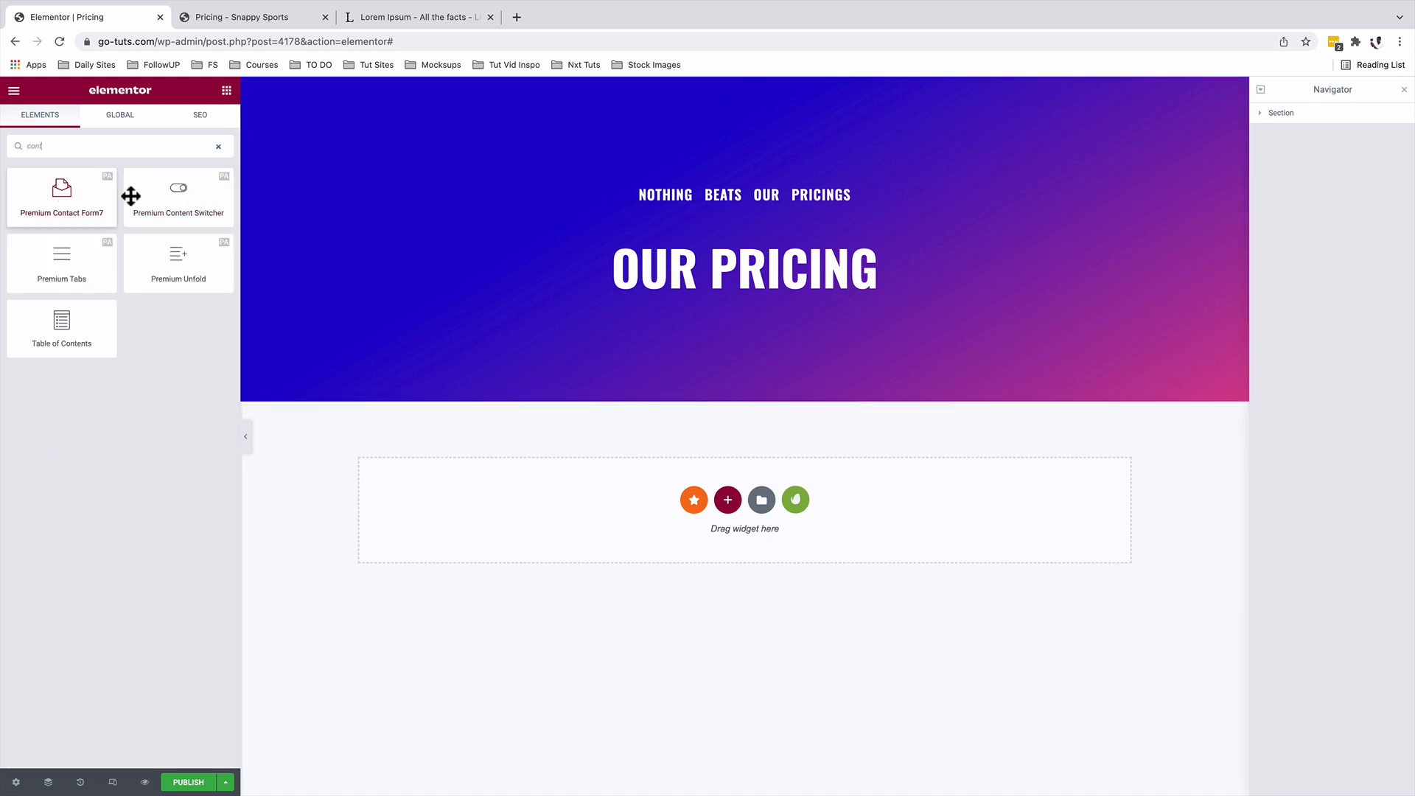
drag(179, 188, 736, 307)
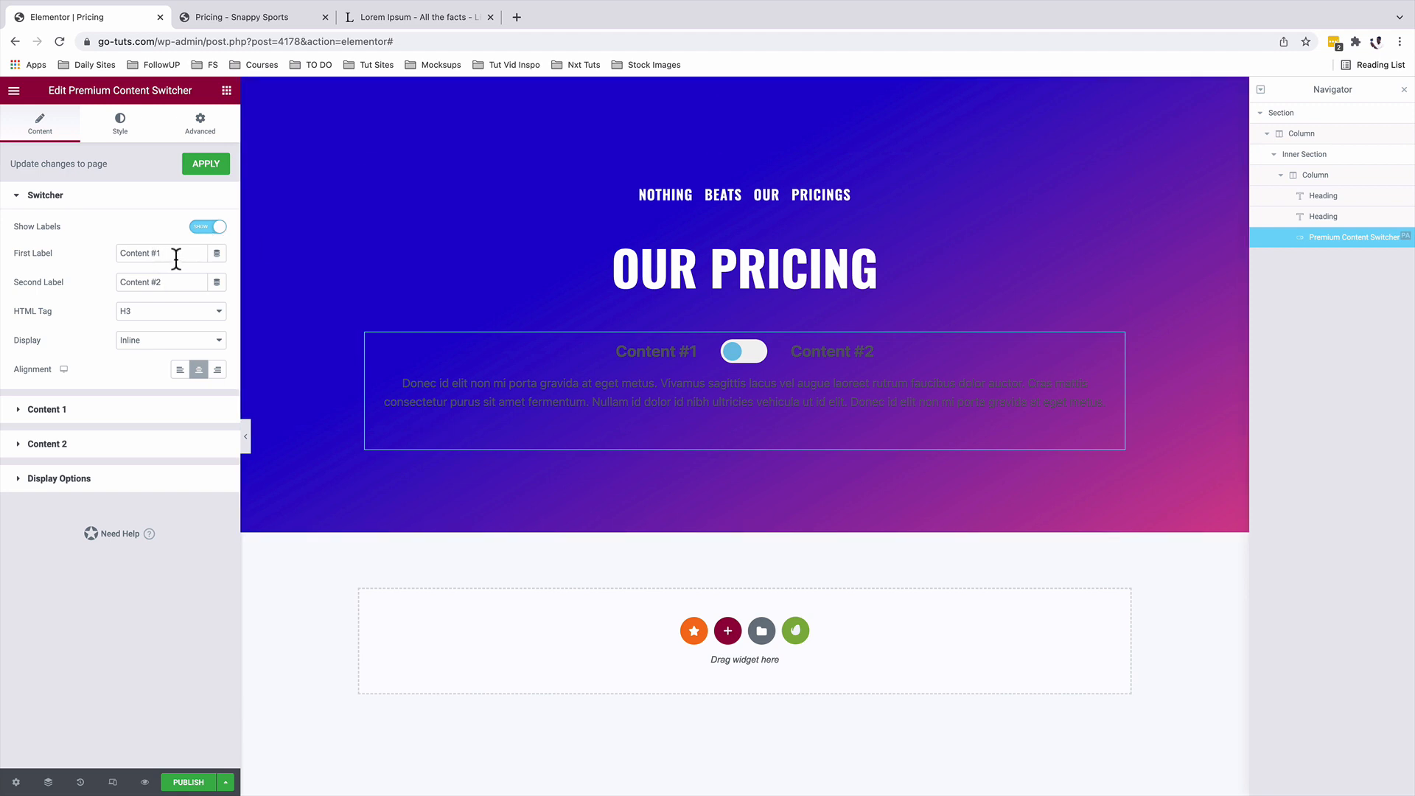
Step: Label the content switcher's two states Yearly and Lifetime and align the switcher left
triple_click(139, 253)
text(Yearly)
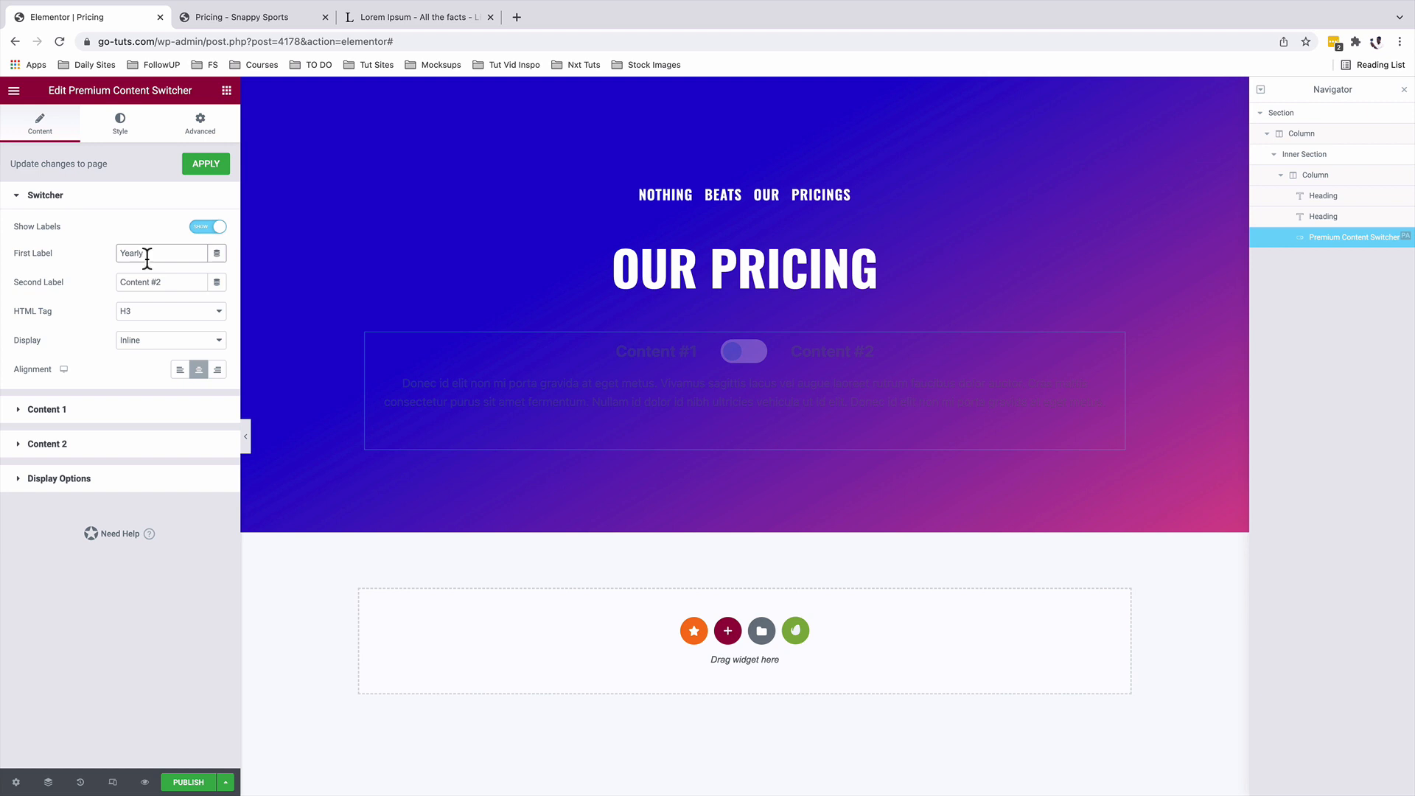
triple_click(143, 283)
text(Life)
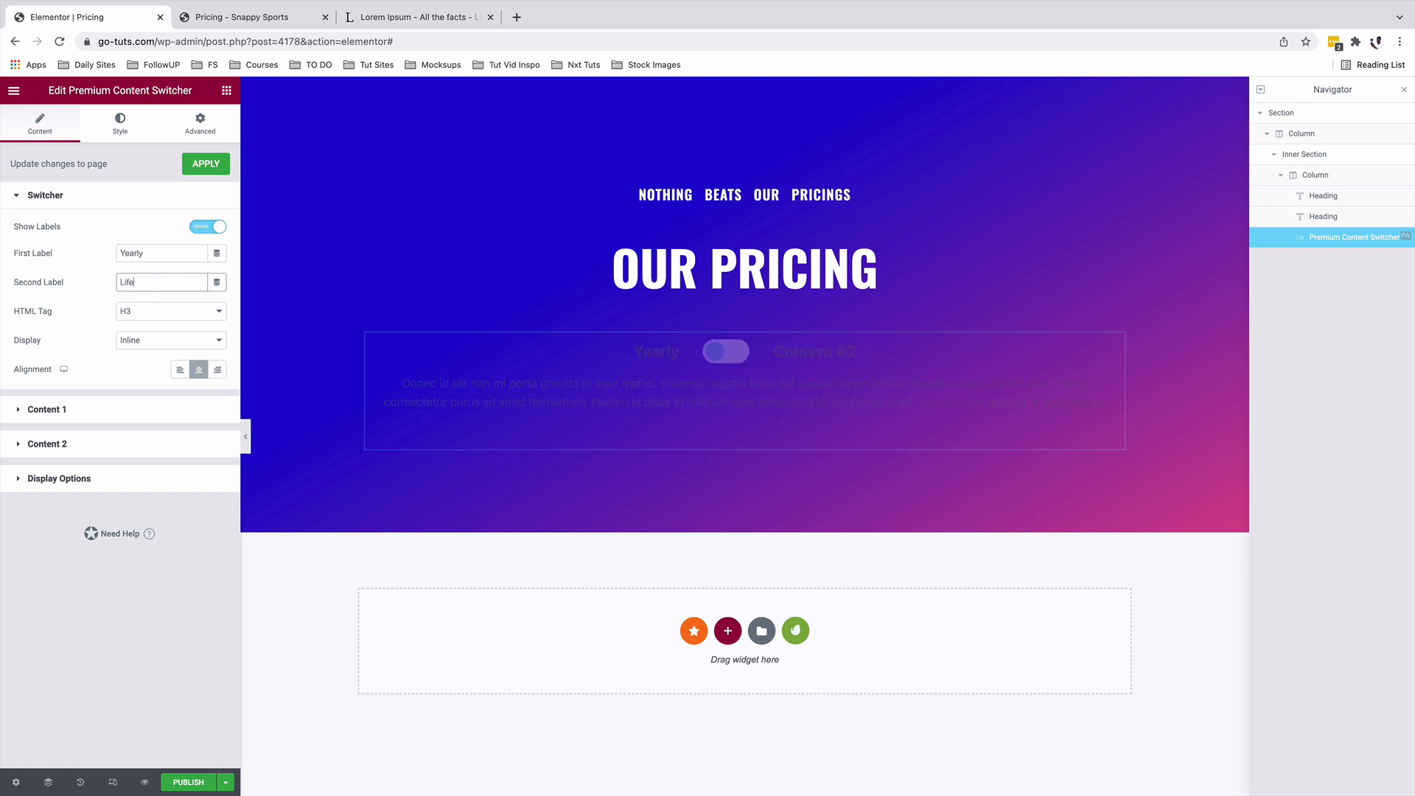
click(181, 369)
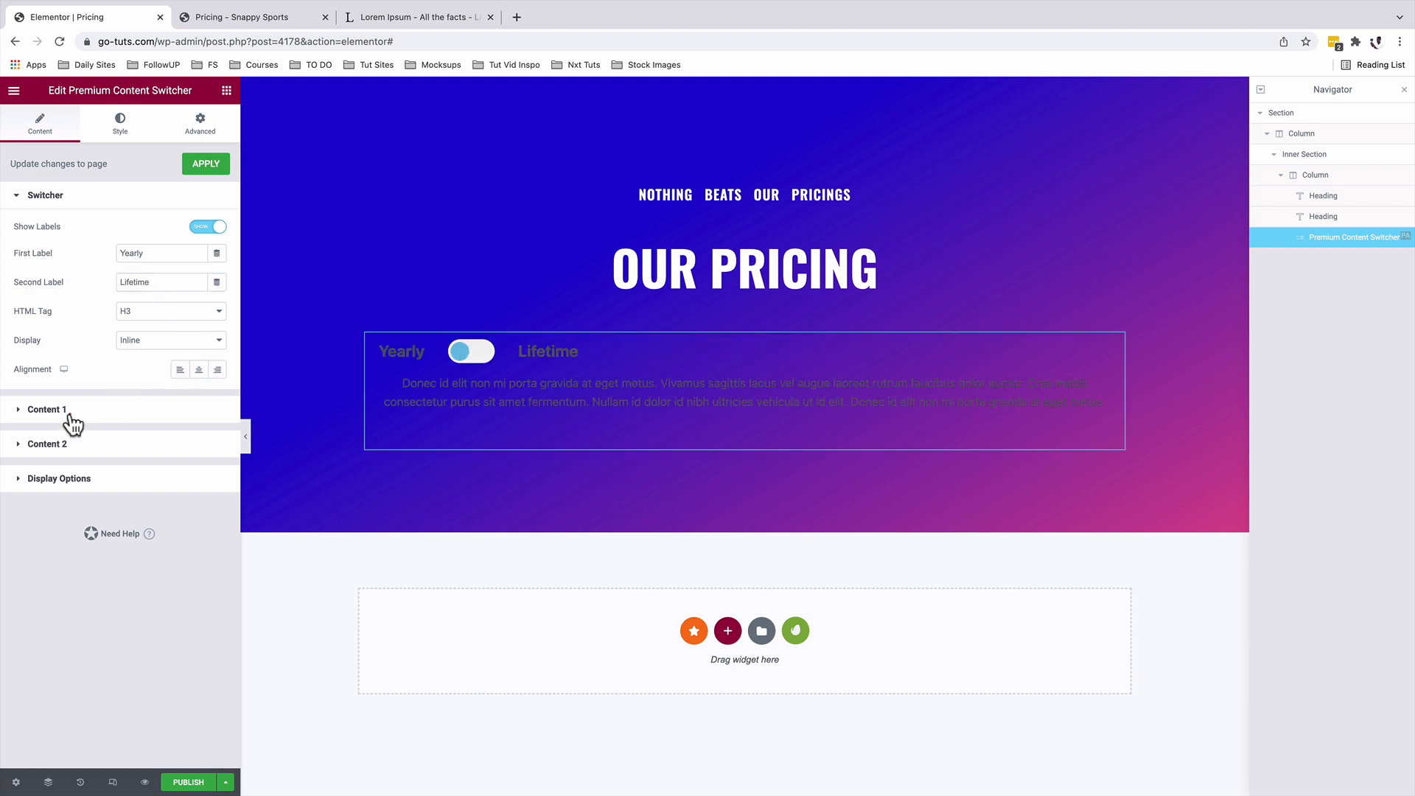
Step: Set the switcher's Content 1 to show the Elementor template "yearly nd"
click(70, 416)
click(169, 266)
click(164, 280)
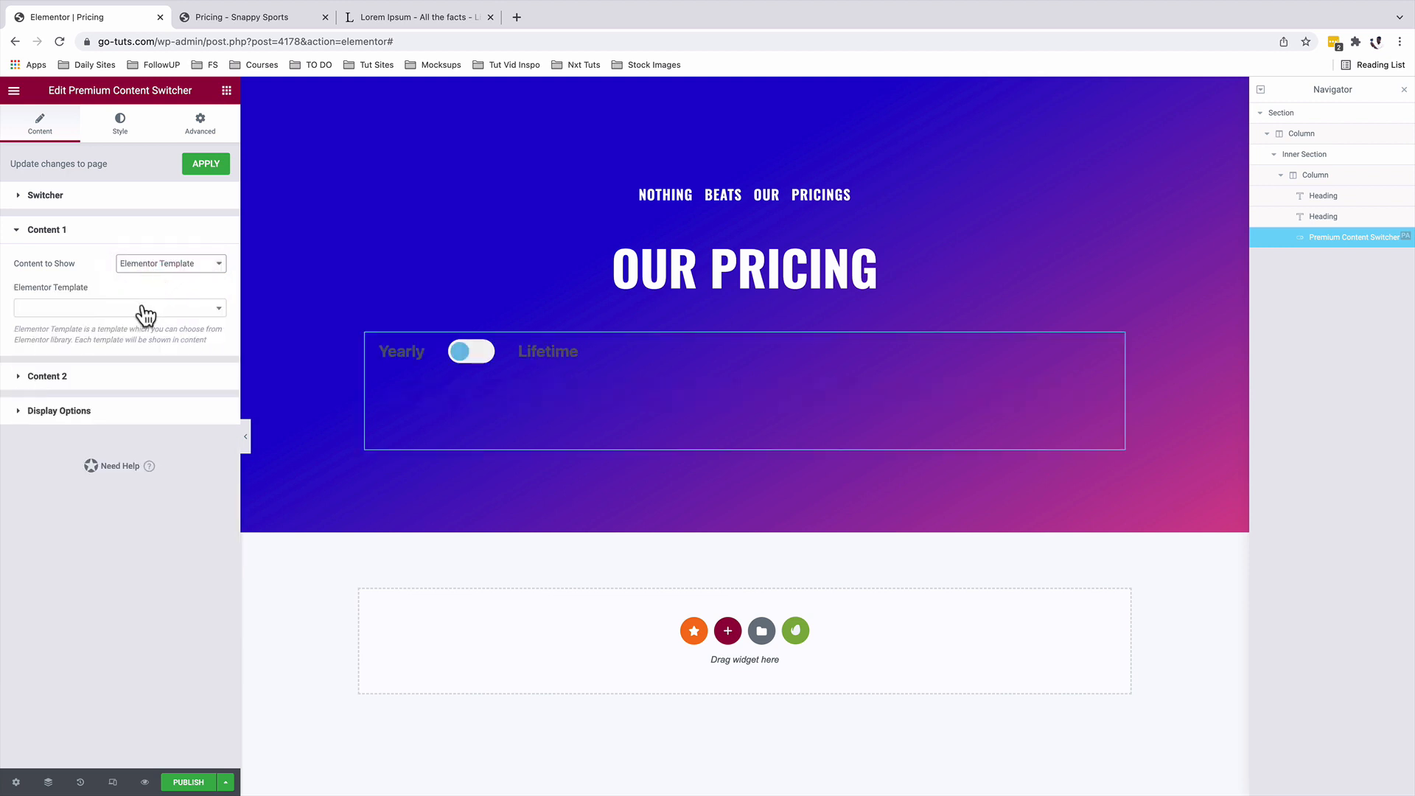
click(145, 312)
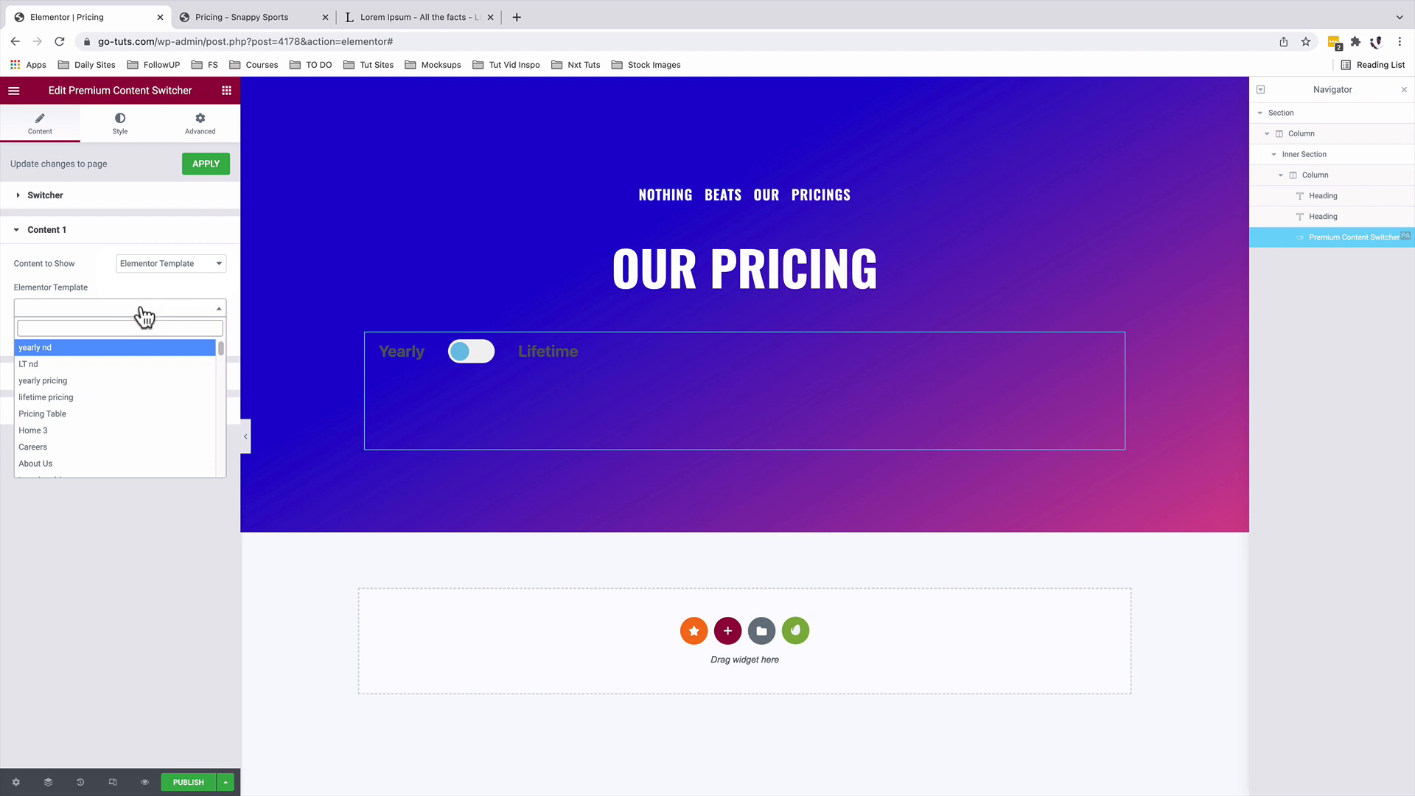
click(98, 349)
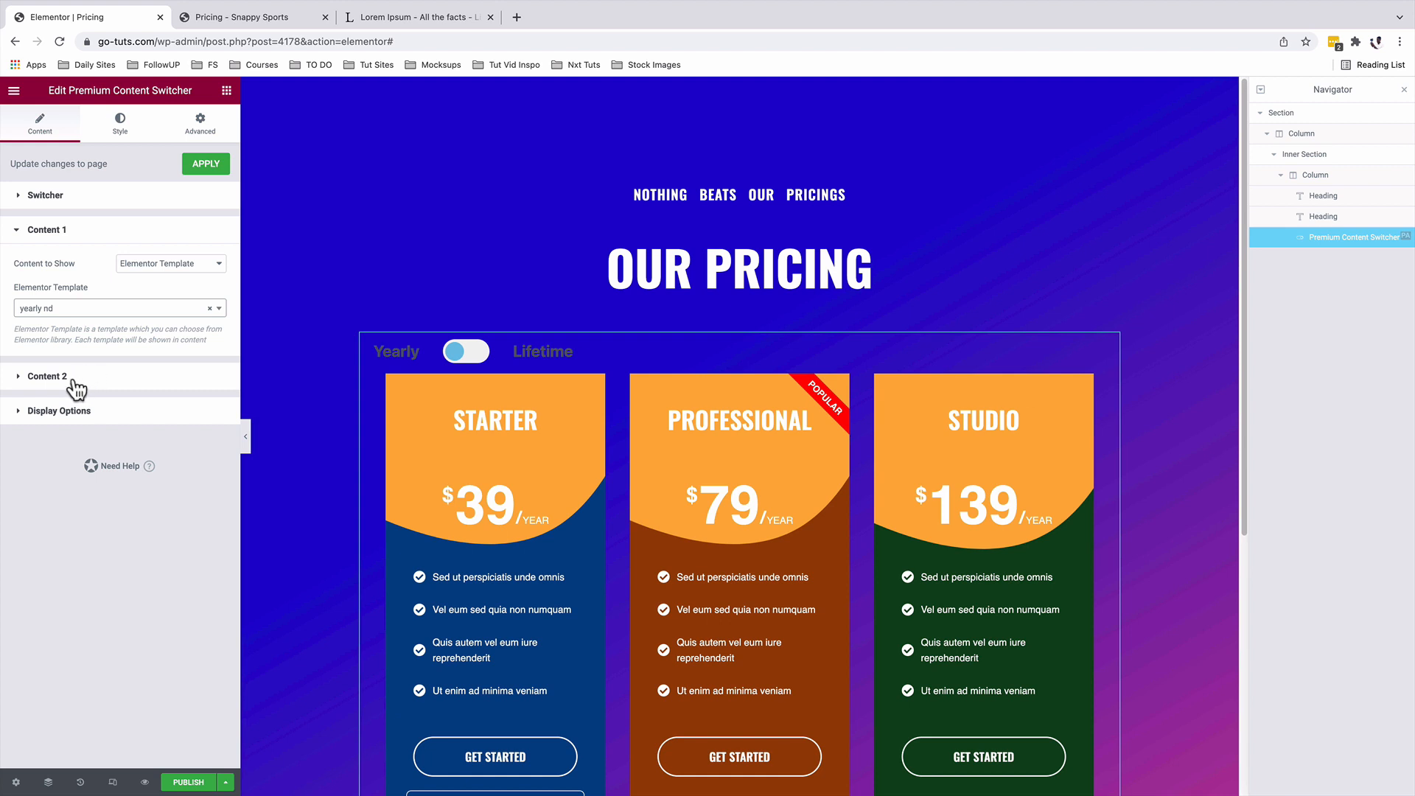
Step: Set the switcher's Content 2 to show the Elementor template "LT nd"
click(51, 374)
click(151, 298)
click(150, 312)
click(117, 344)
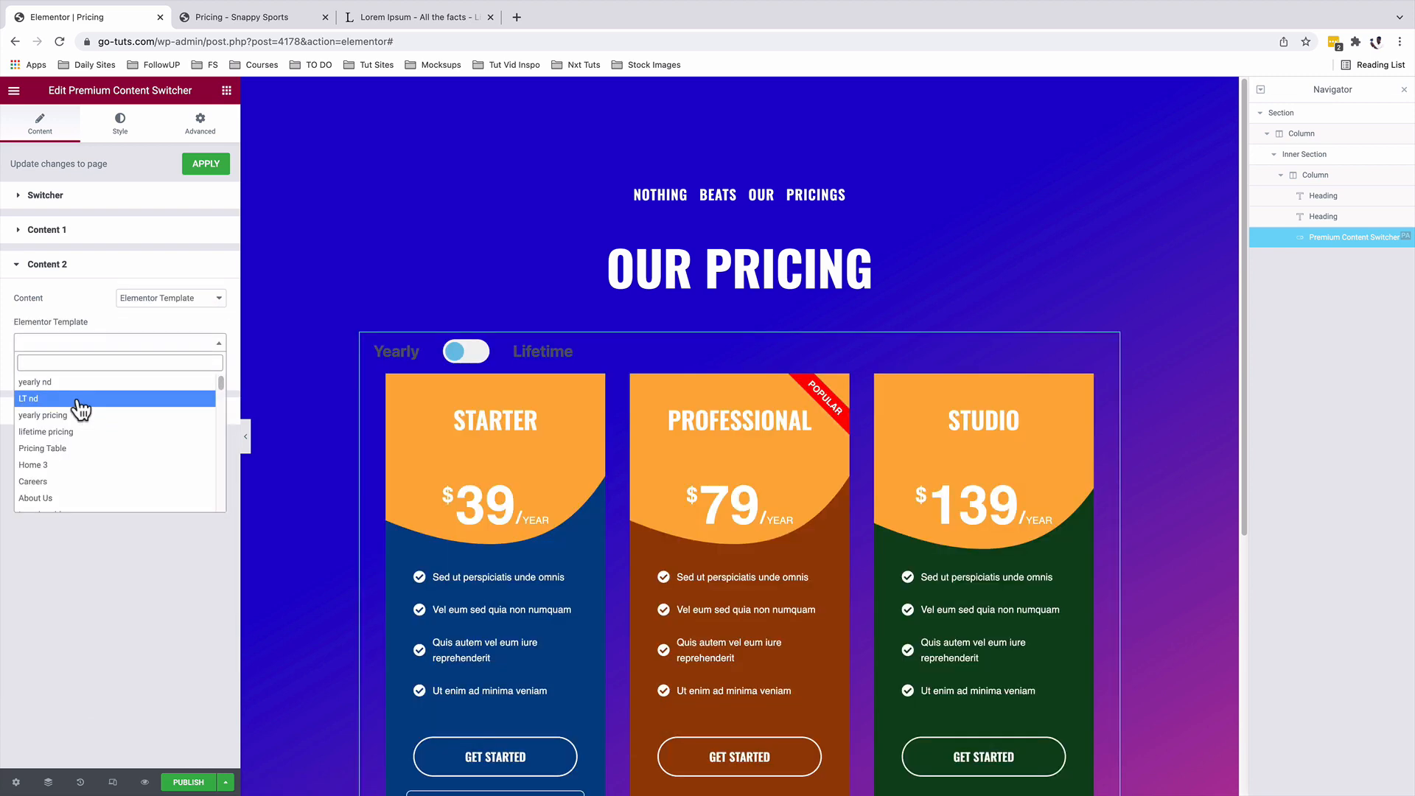
click(80, 398)
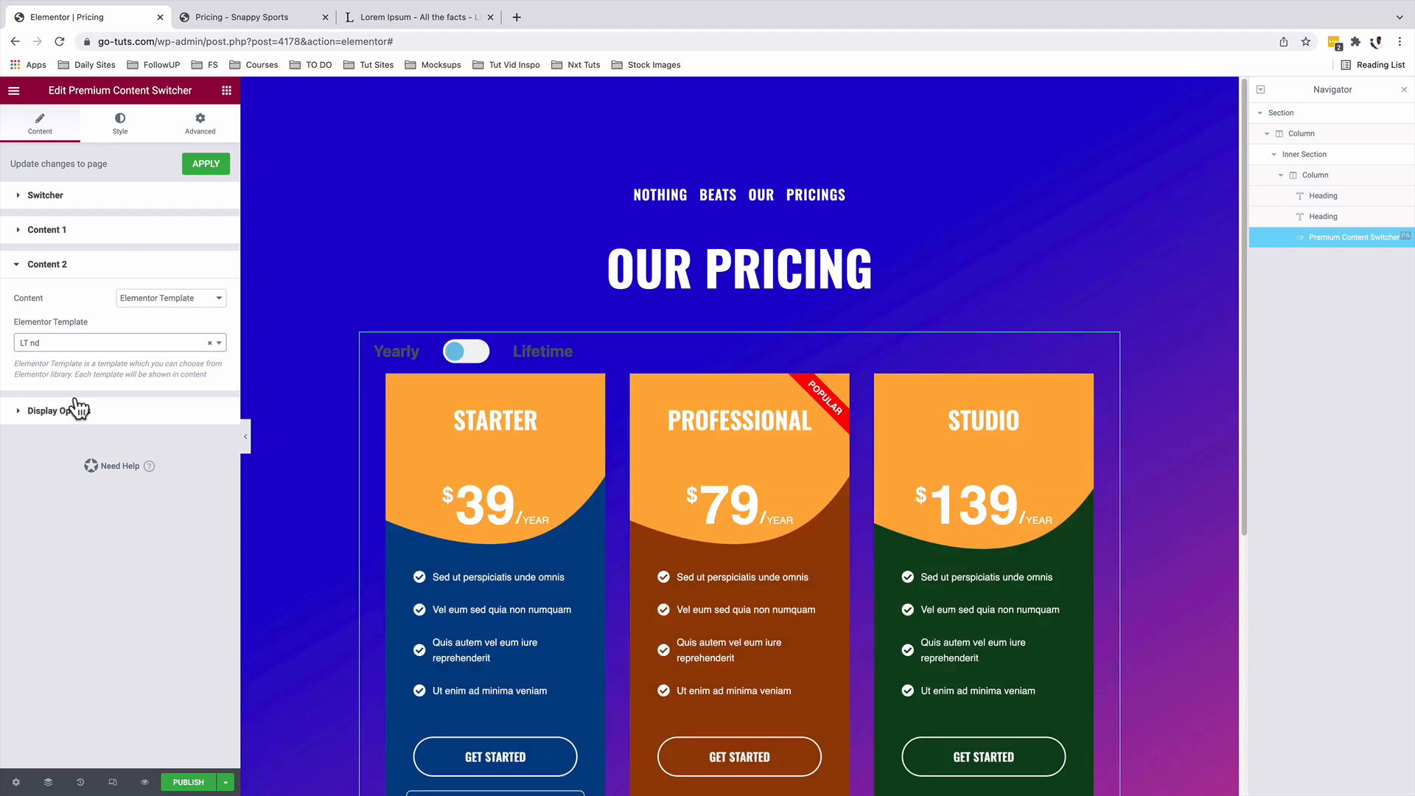
Step: Keep Fade as the switcher's content animation and centre the switcher's alignment
click(74, 410)
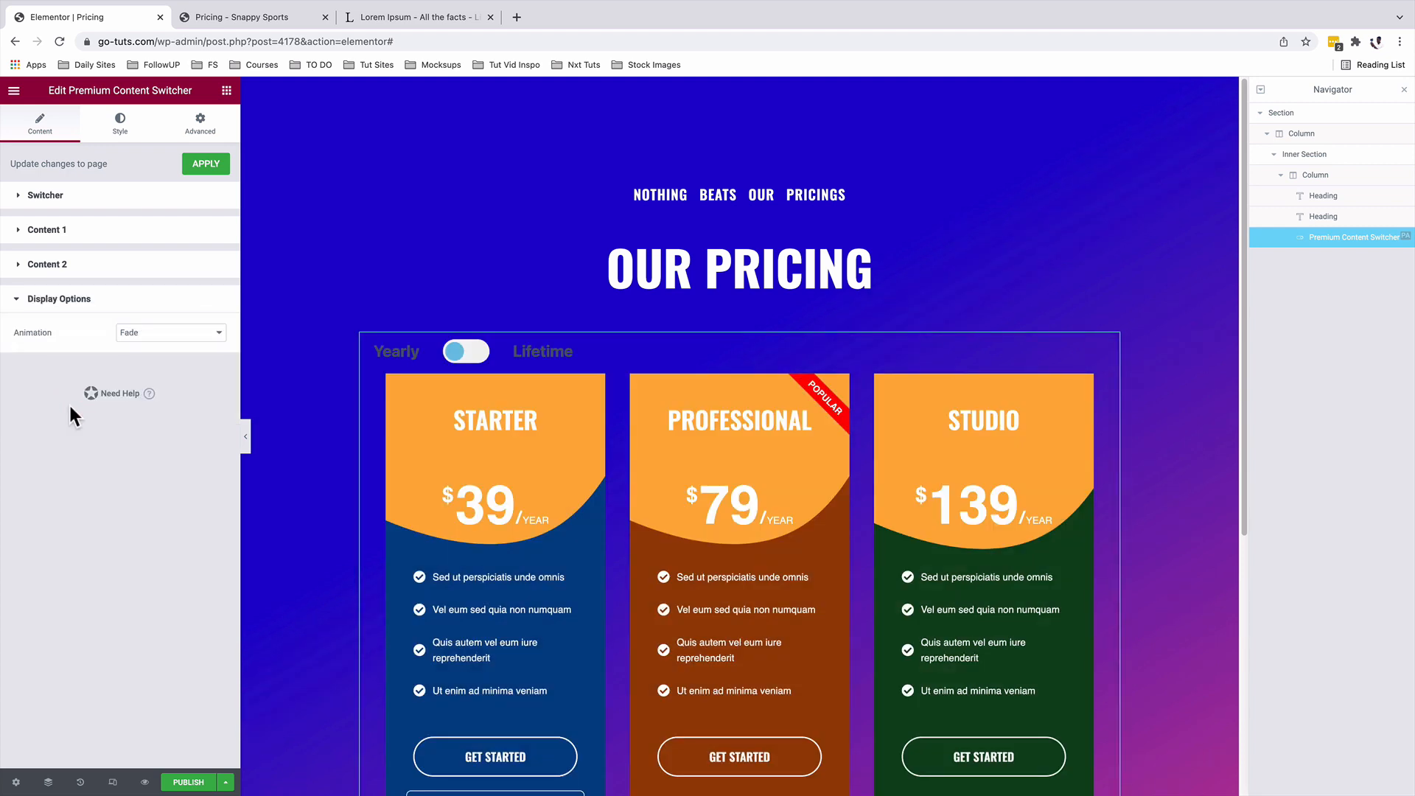
click(153, 337)
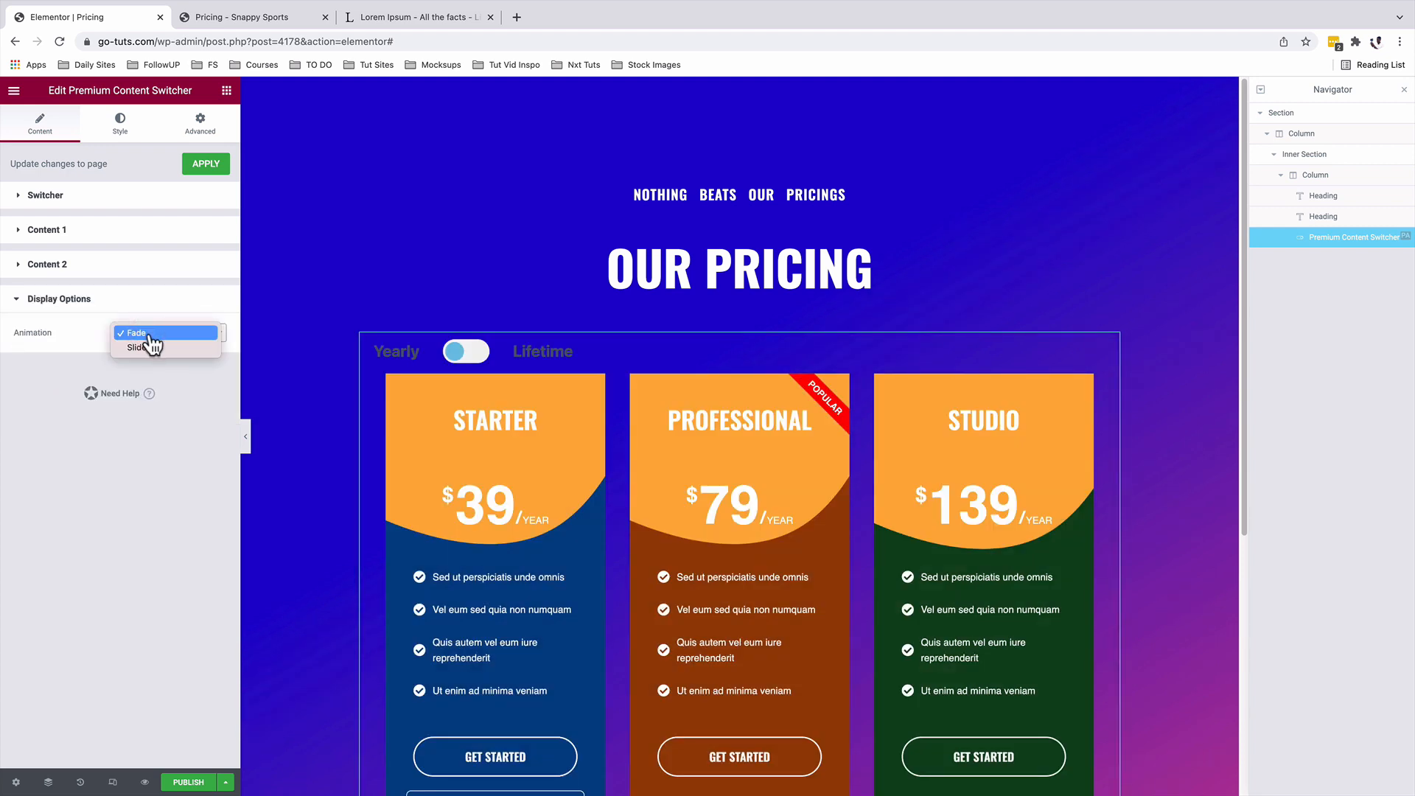
click(151, 336)
click(63, 197)
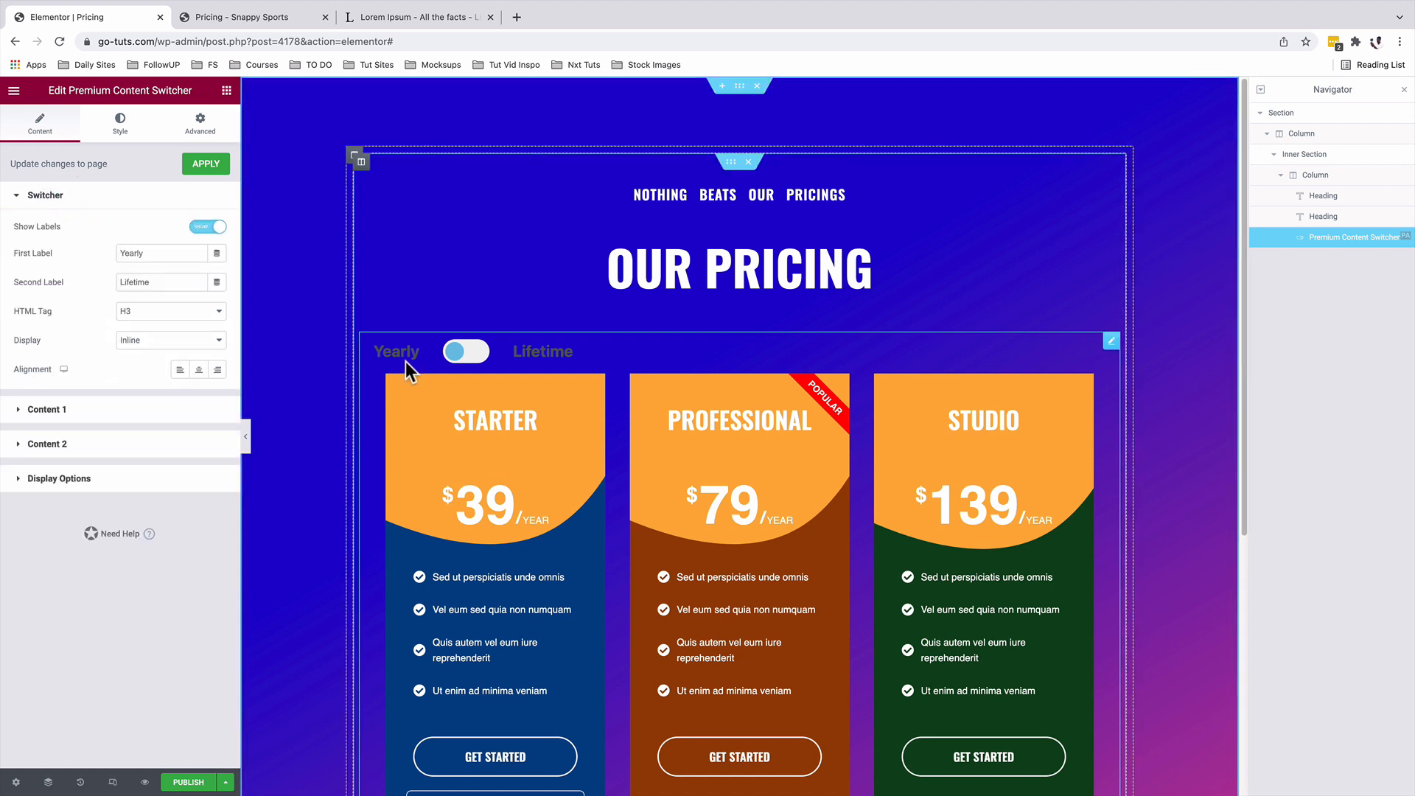
click(198, 370)
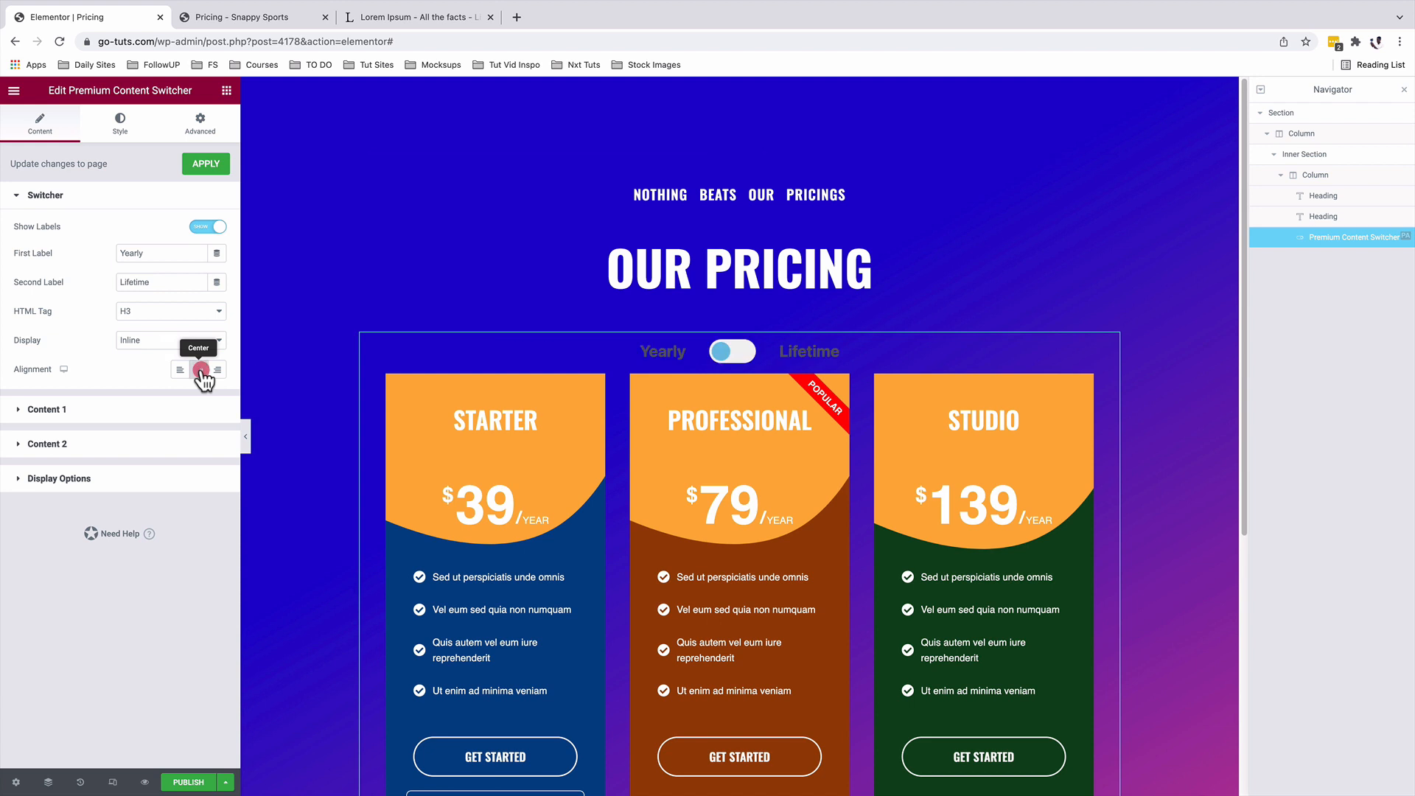
Step: Give the switcher's Controller State 1 a classic background in dark green
click(122, 127)
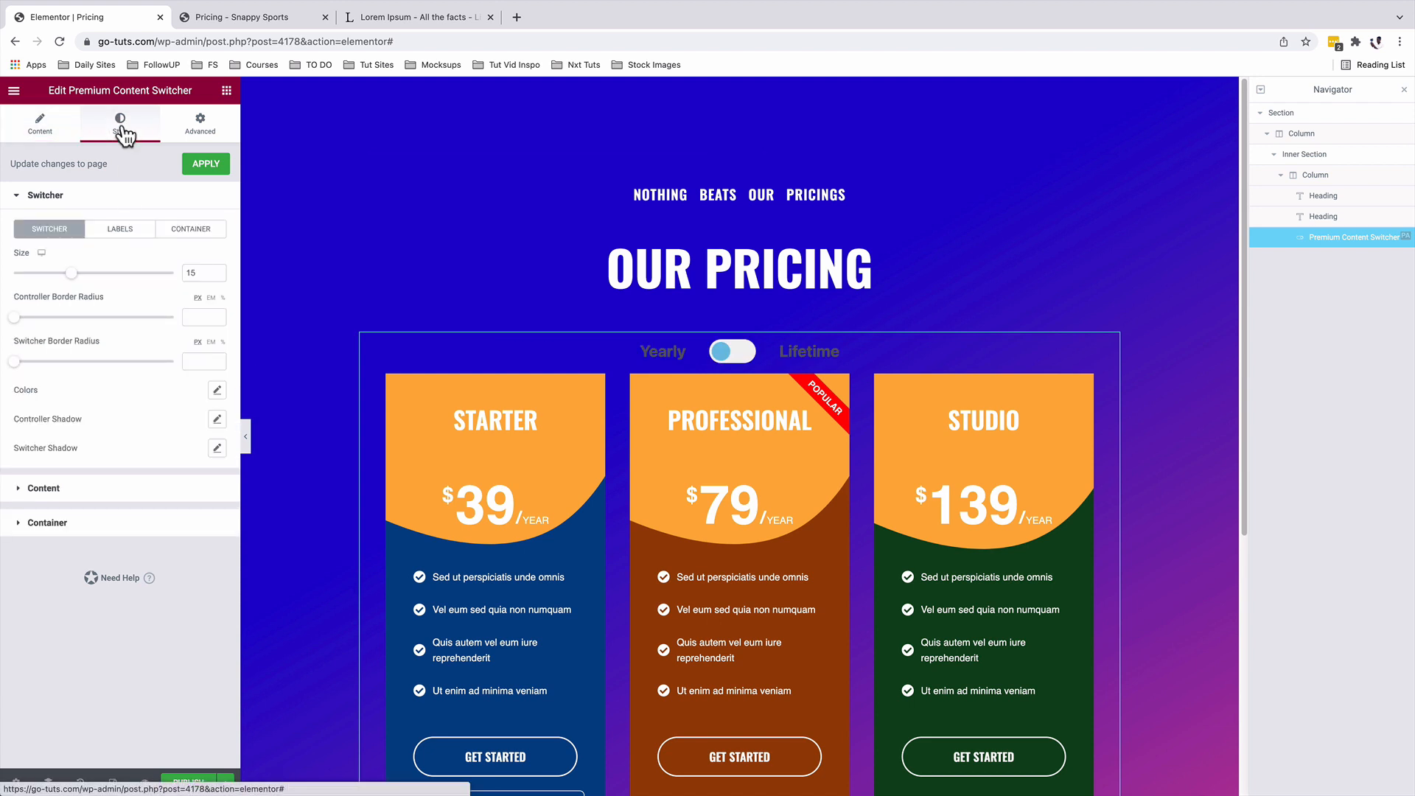
click(217, 391)
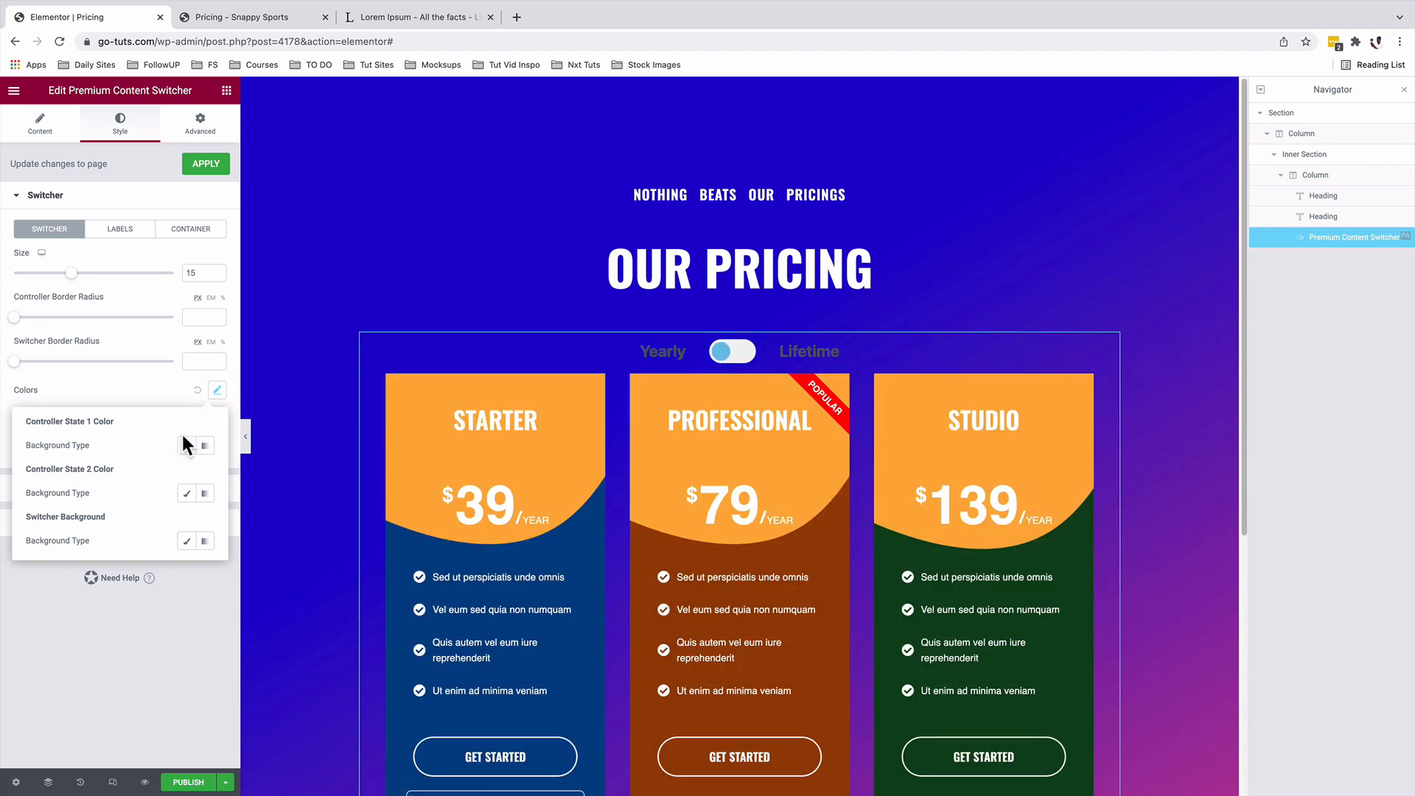
click(187, 445)
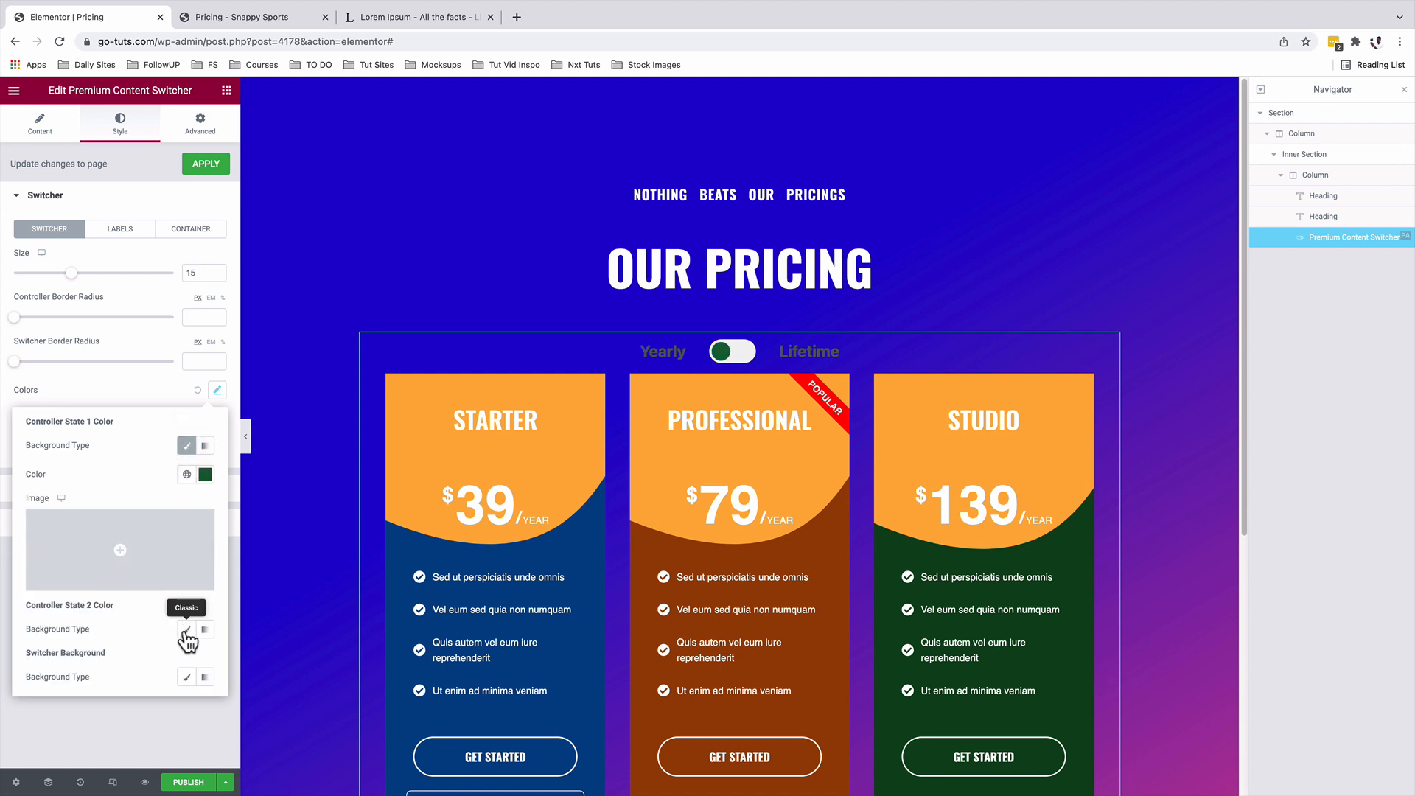
Step: Give the switcher's Controller State 2 a classic background in the global yellow colour and toggle the switch to Lifetime to check it
click(186, 631)
scroll(195, 627, down, 1)
click(204, 594)
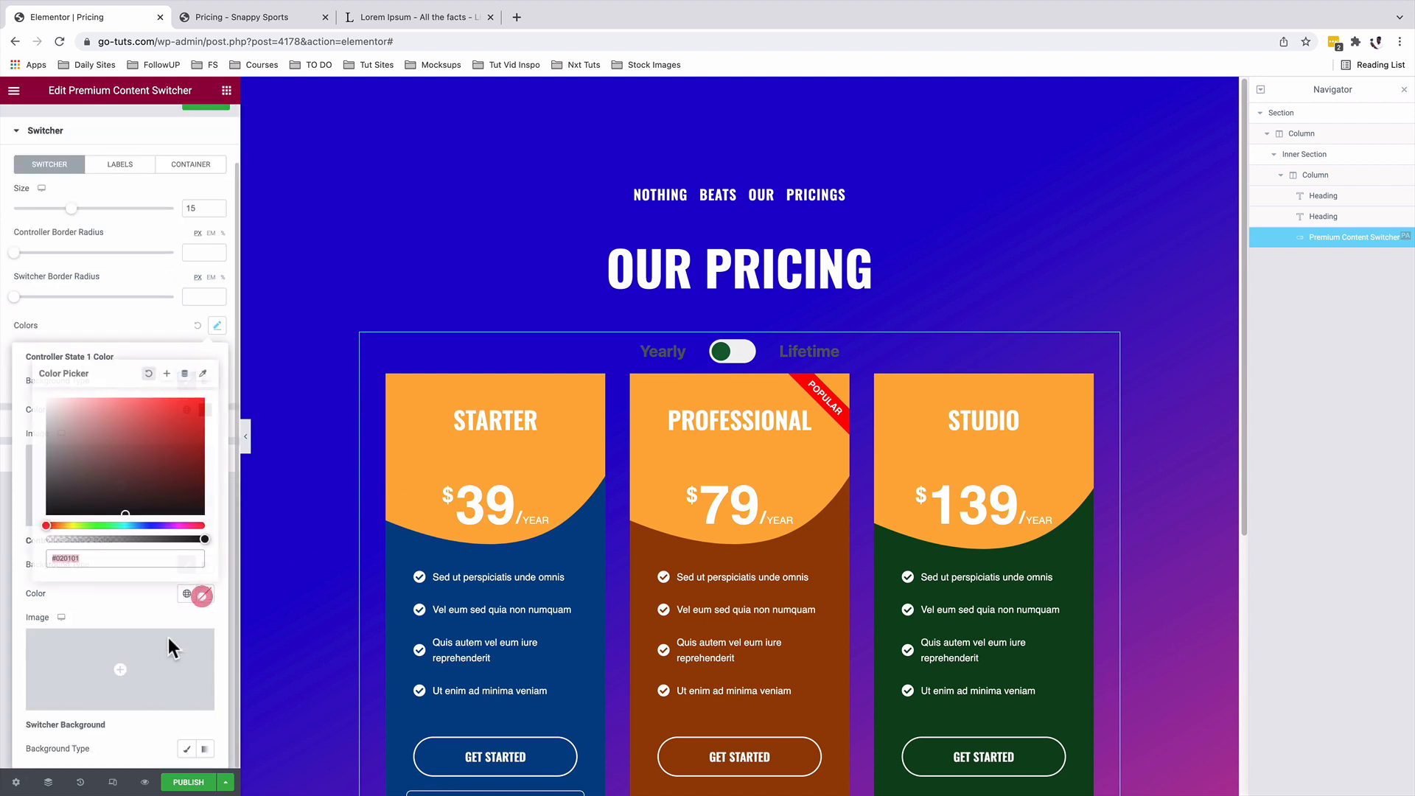
click(186, 594)
scroll(147, 579, down, 3)
click(117, 564)
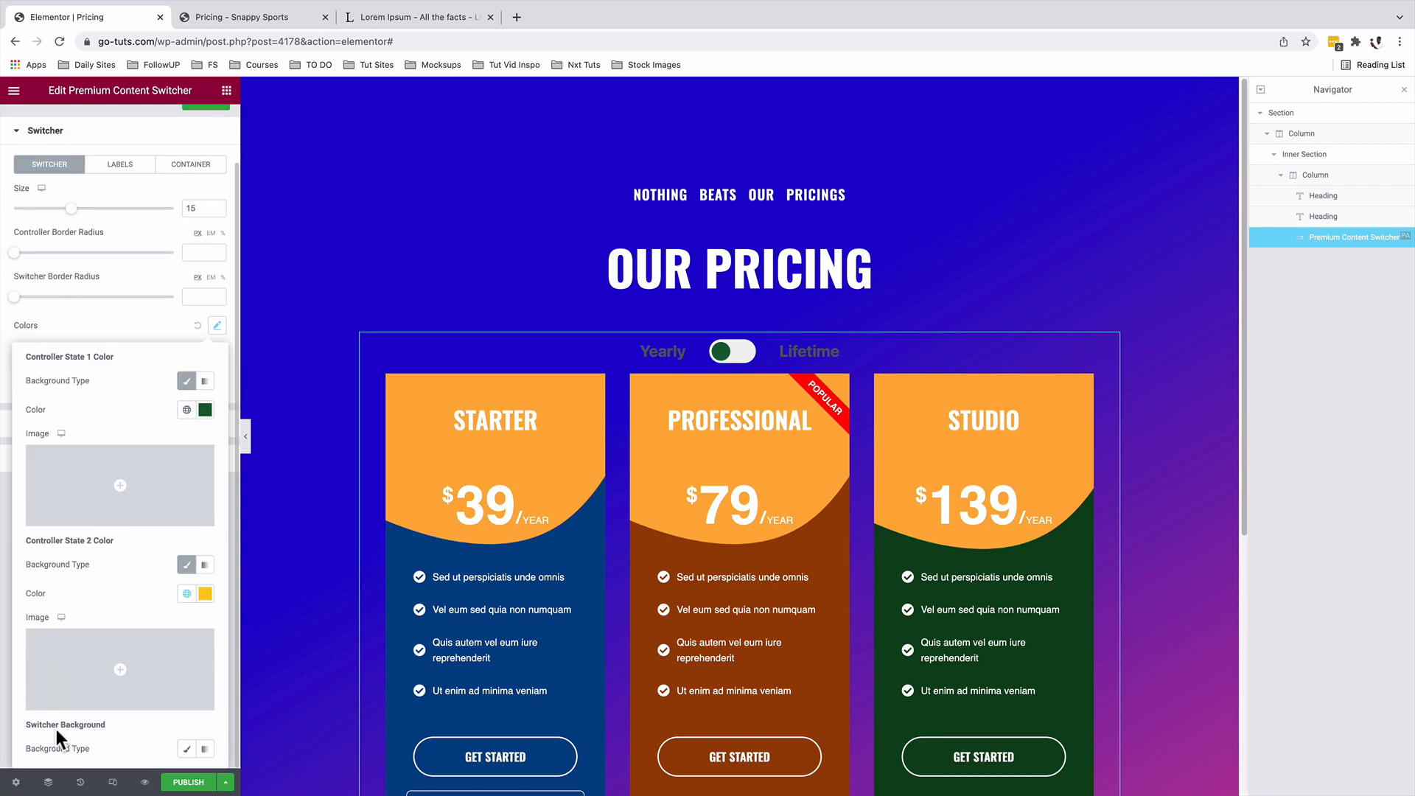
click(726, 354)
click(728, 355)
click(745, 352)
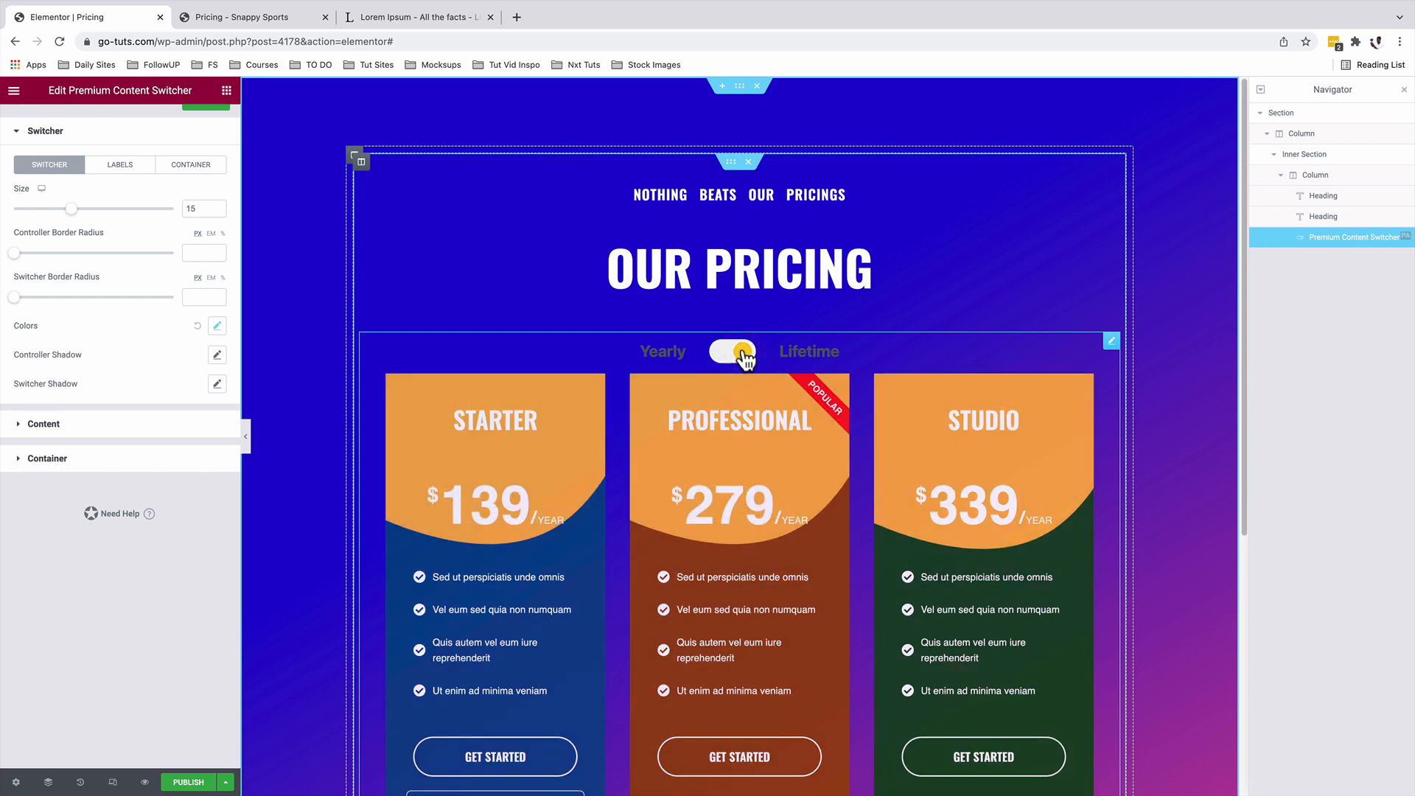
Step: Set the text colour of the switcher's first label to white
click(122, 168)
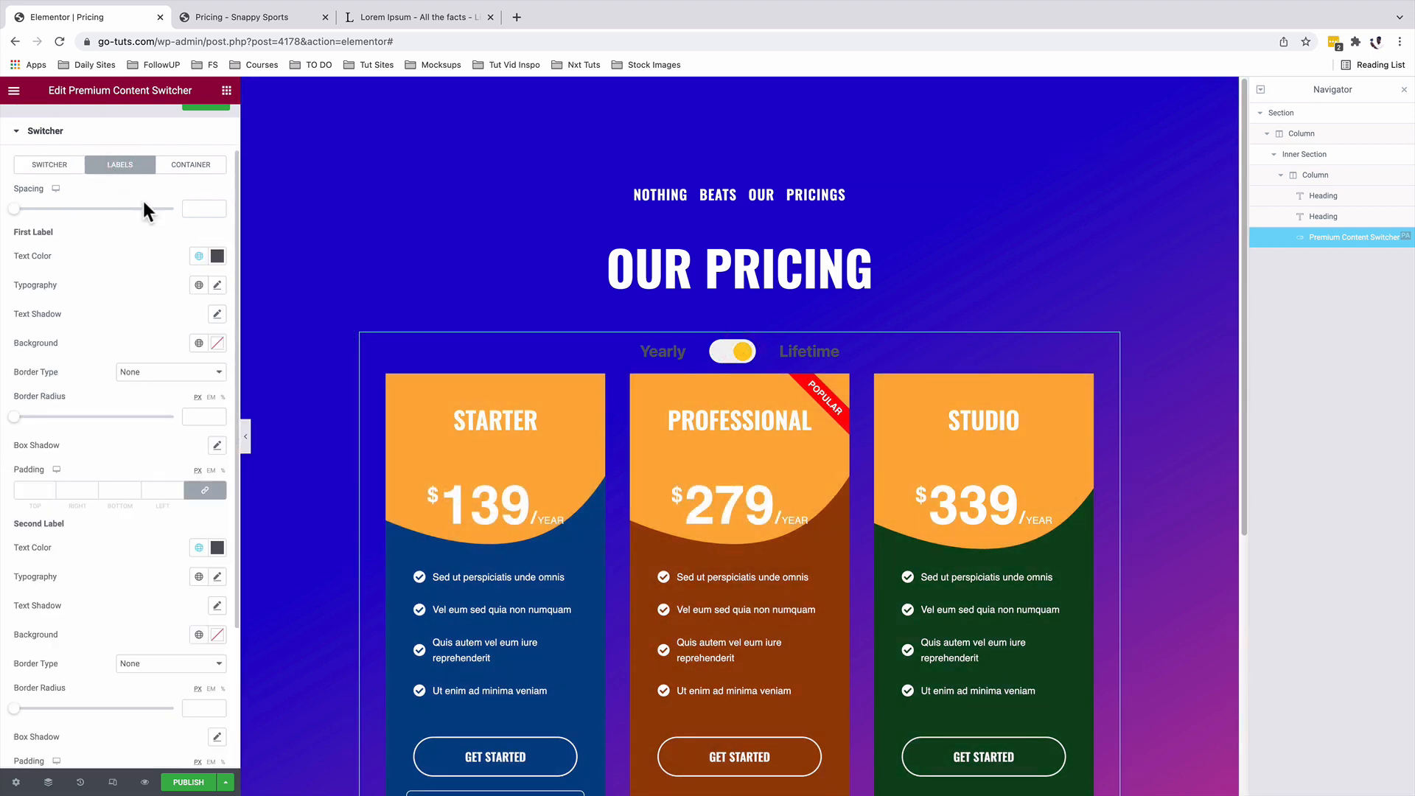
click(217, 255)
drag(48, 308, 24, 289)
click(93, 233)
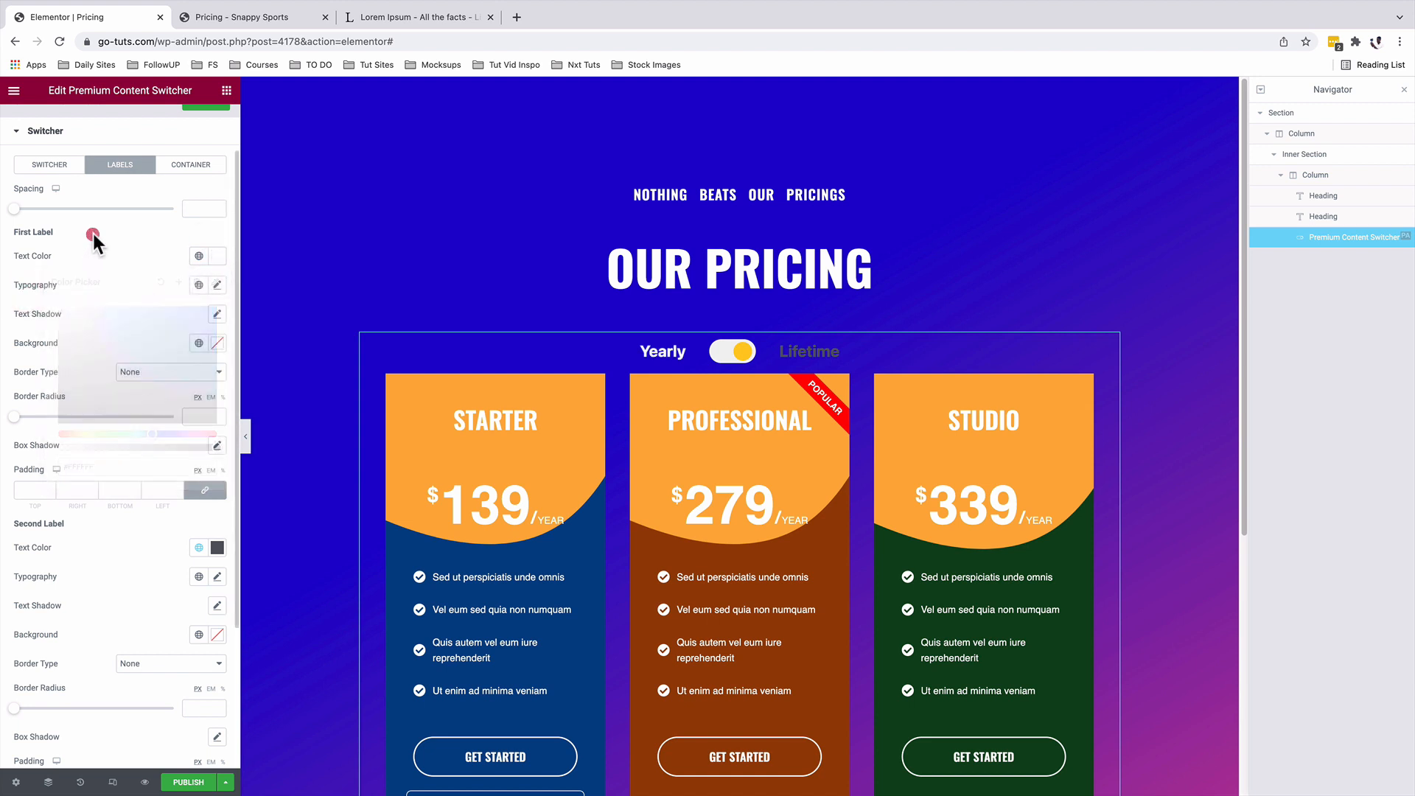
Step: Set the first label's typography to the Oswald font with uppercase transform
click(217, 285)
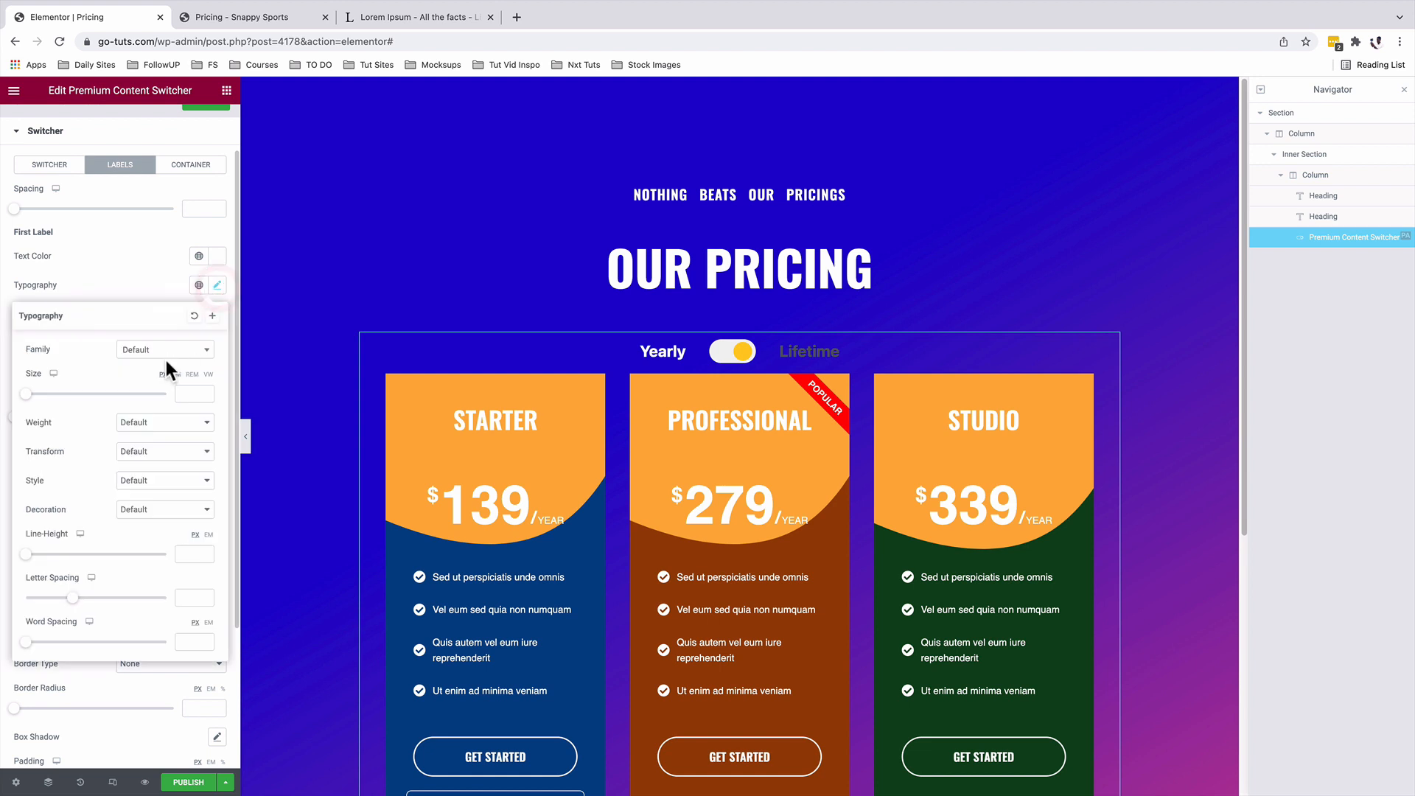
click(160, 350)
text(osw)
key(Return)
click(148, 452)
click(153, 465)
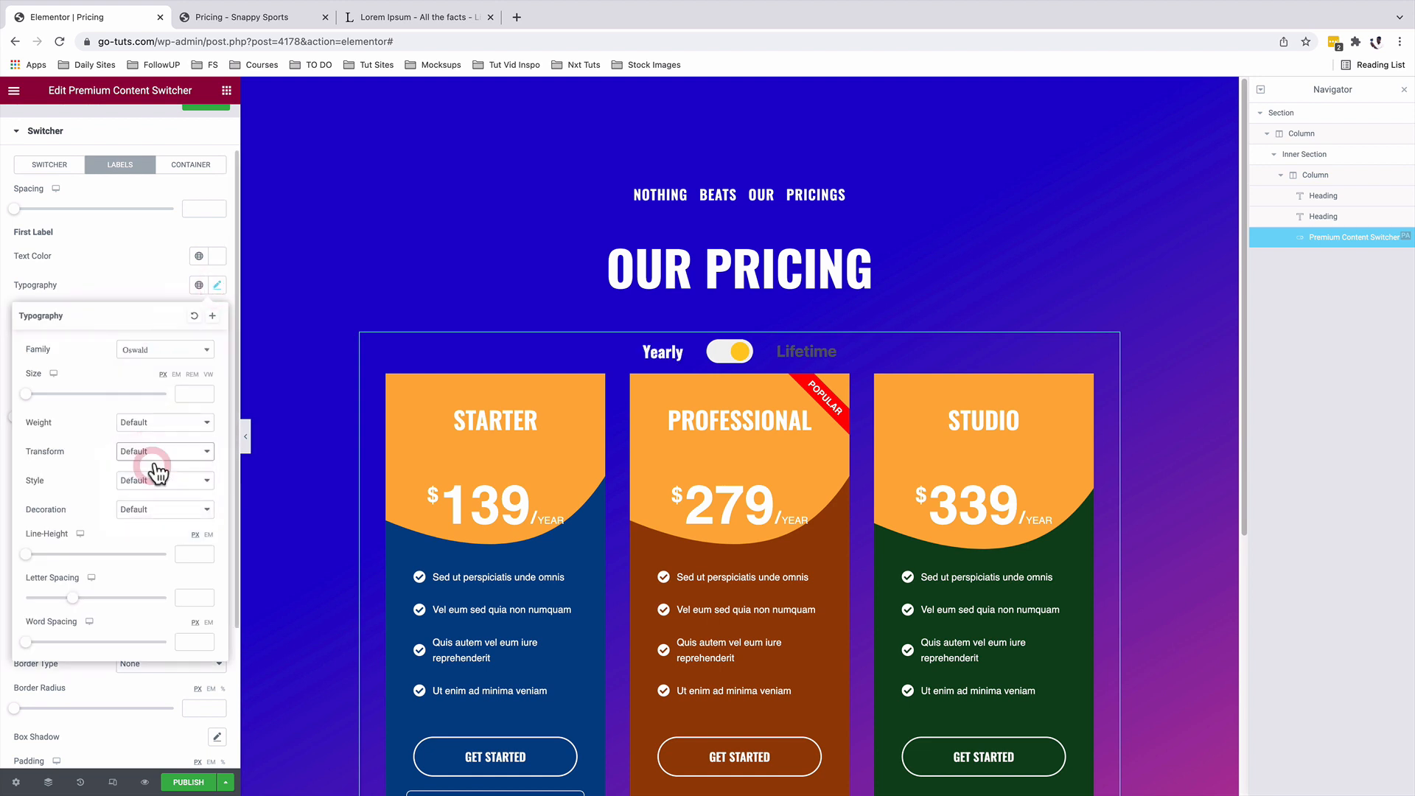
click(131, 271)
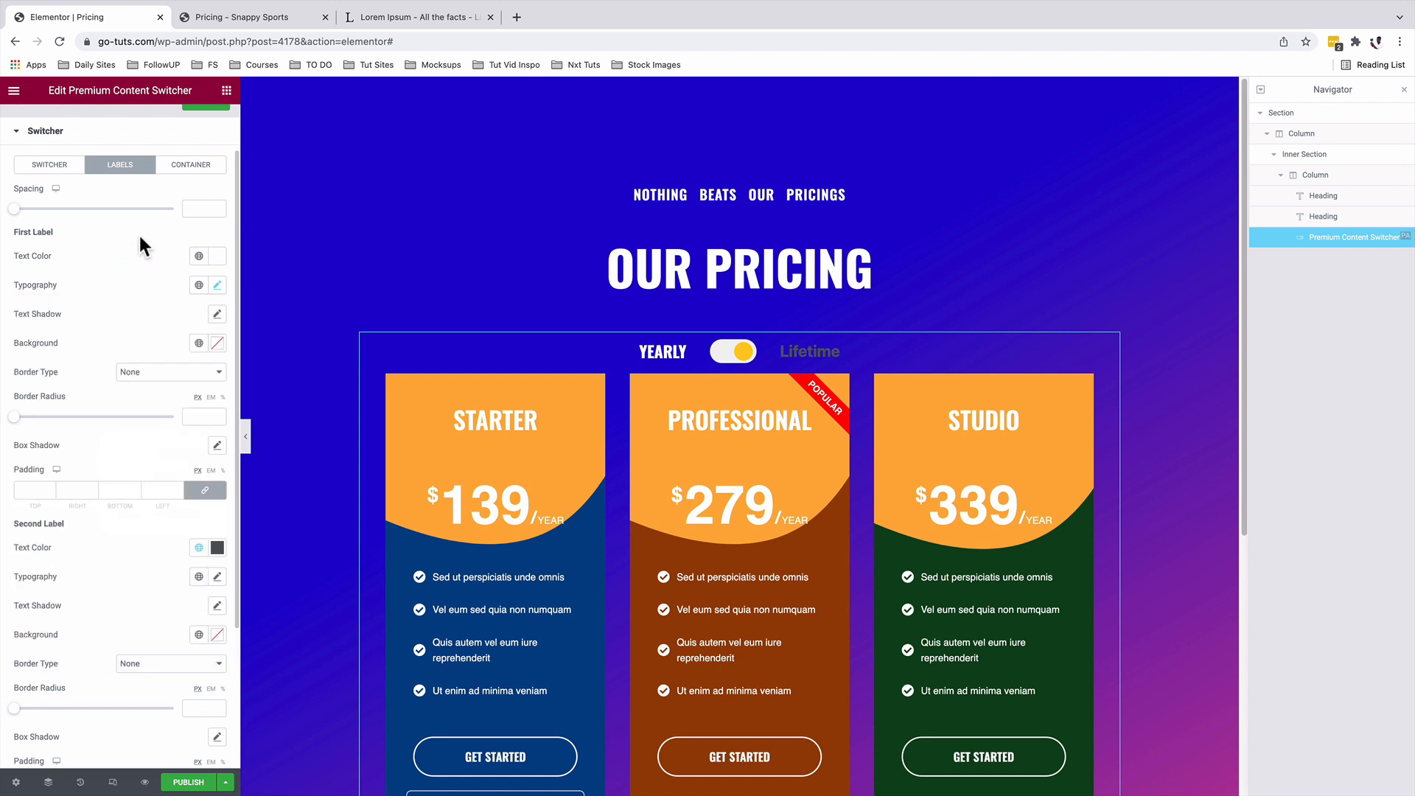
Step: Set the text colour of the switcher's second label to white
scroll(108, 373, down, 3)
click(217, 354)
click(66, 415)
click(67, 350)
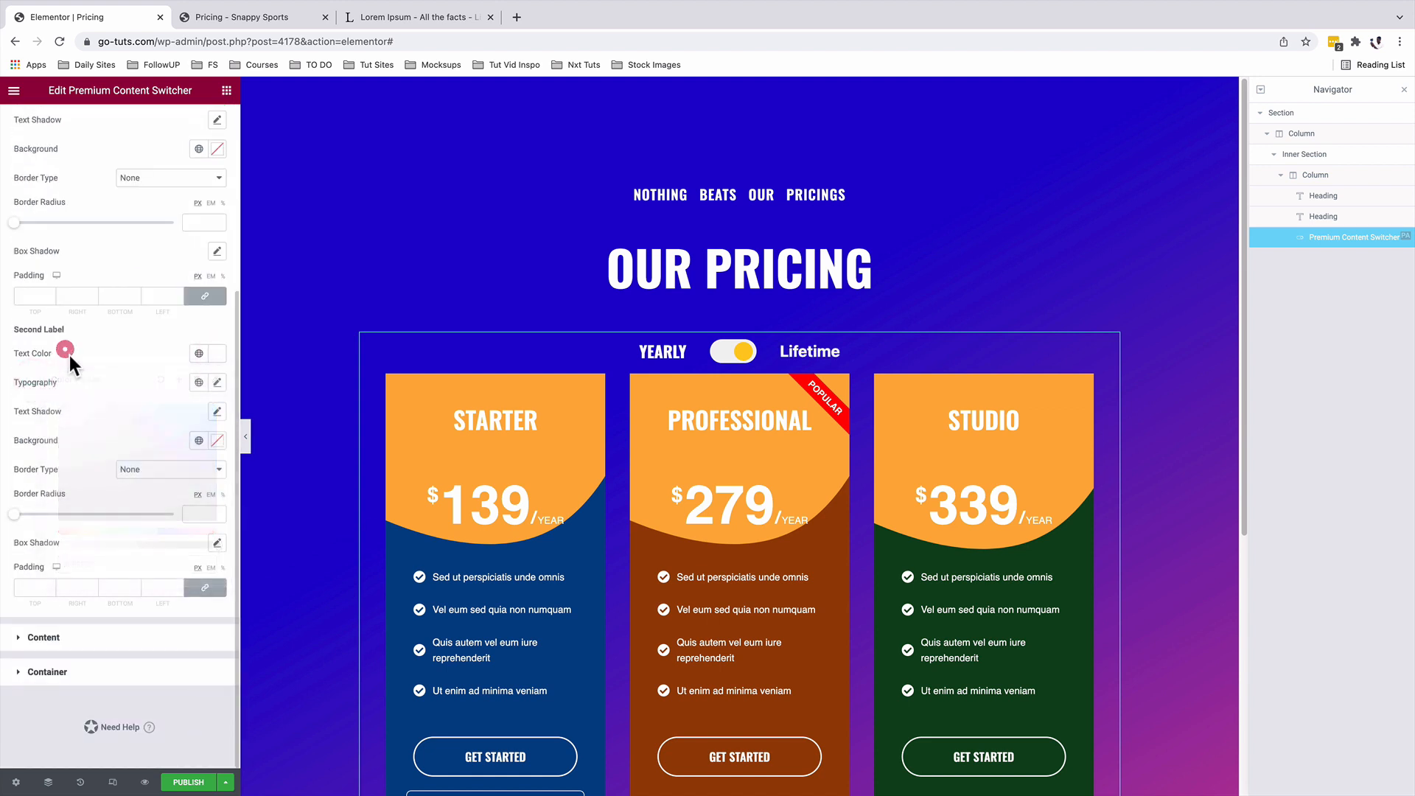
Step: Set the second label's typography to the Oswald font with uppercase transform
click(216, 382)
click(149, 446)
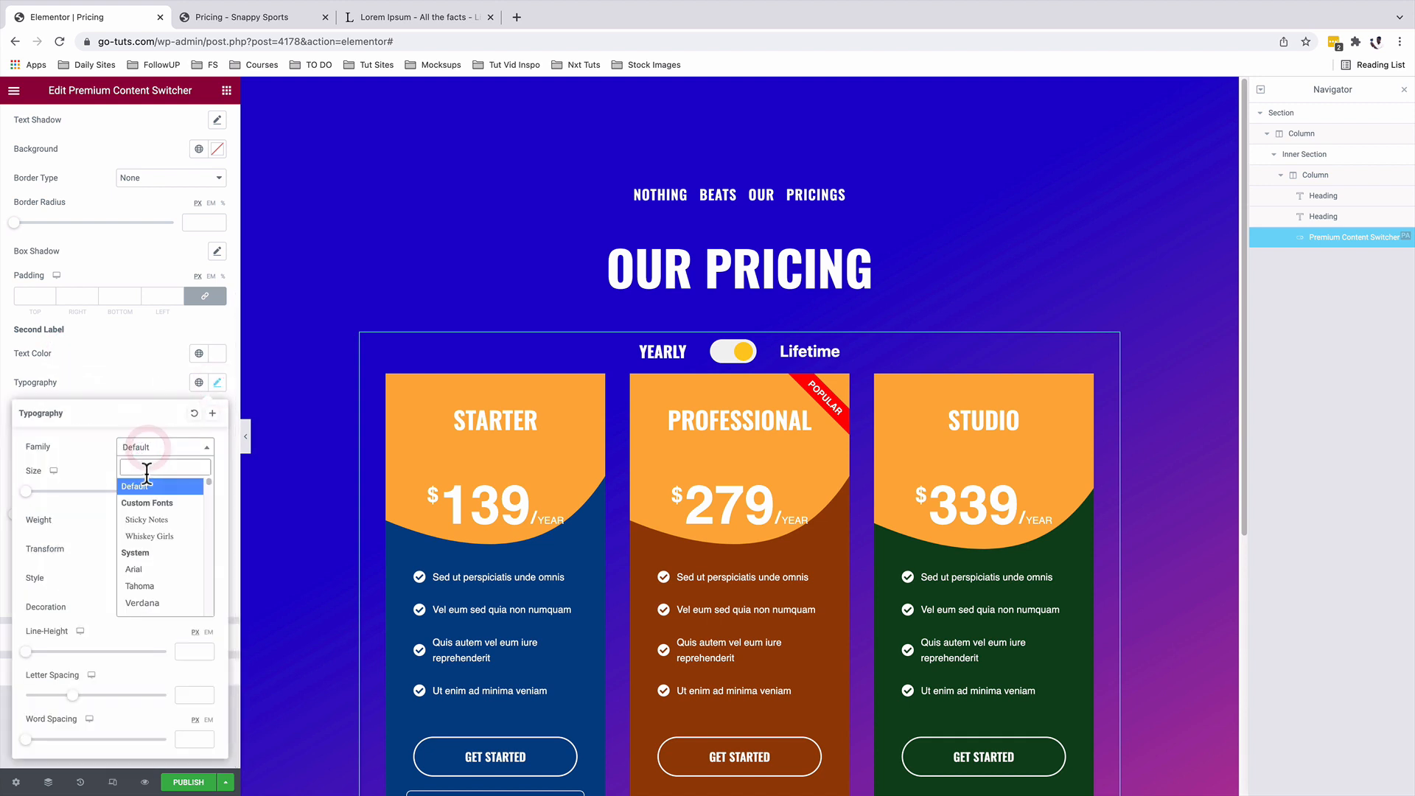
text(osw)
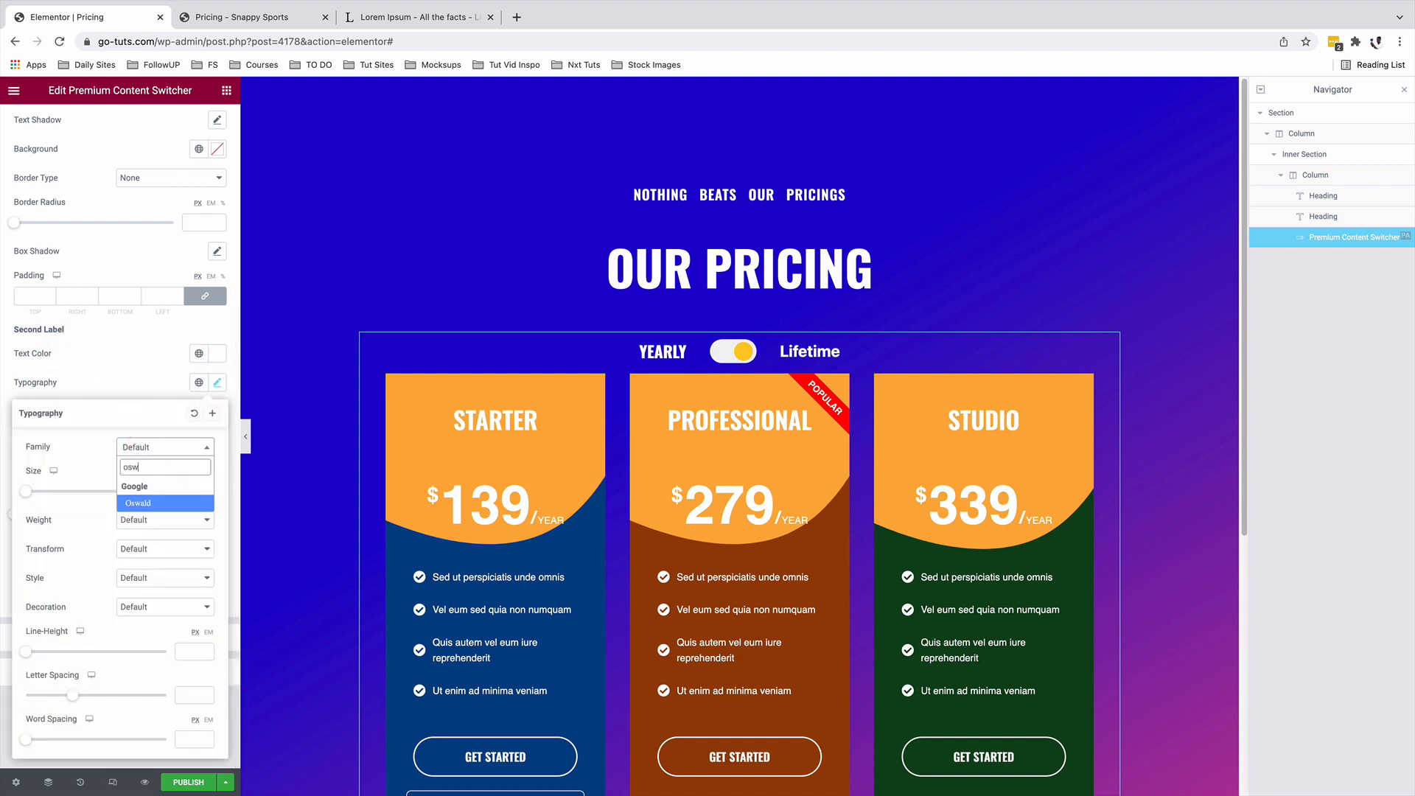
click(144, 502)
click(160, 550)
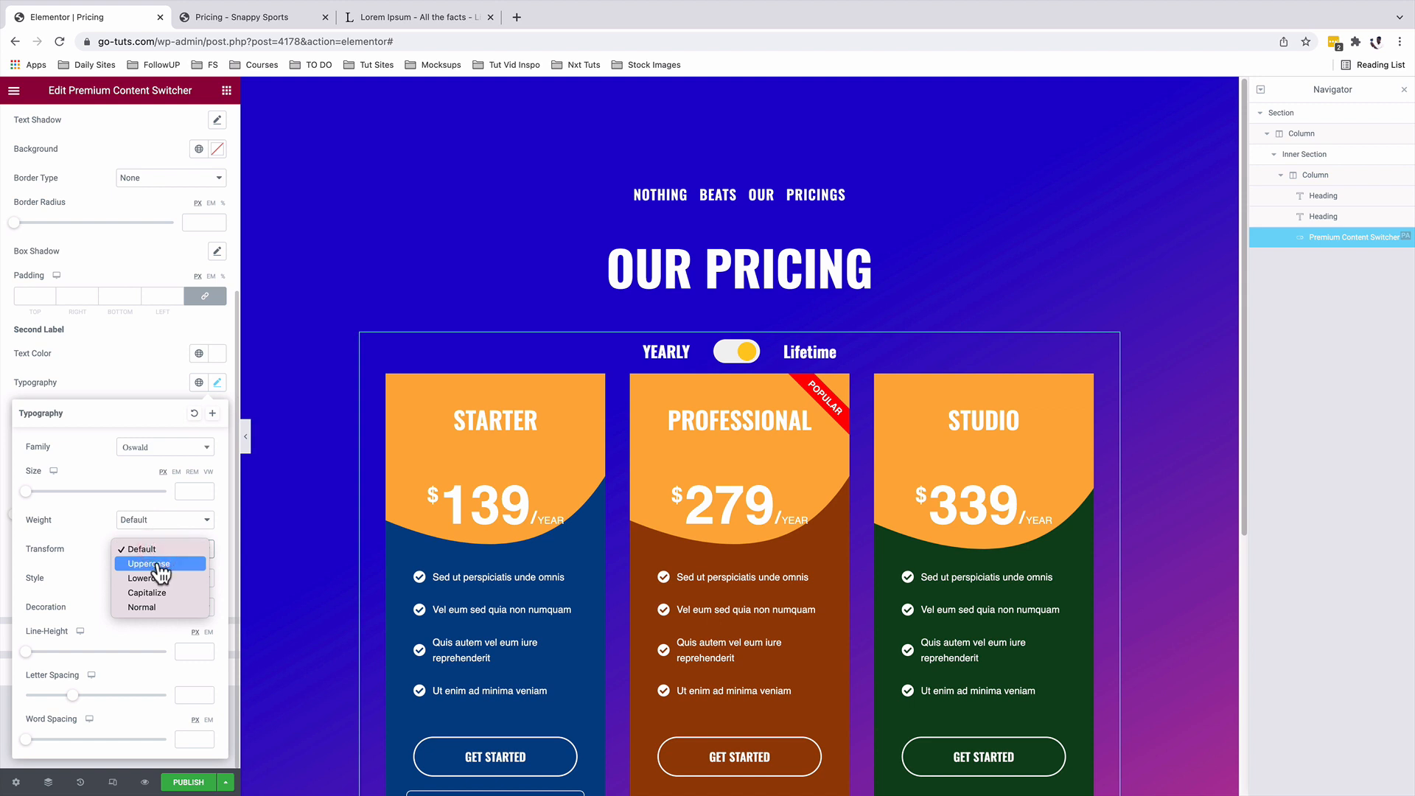
click(157, 564)
click(124, 379)
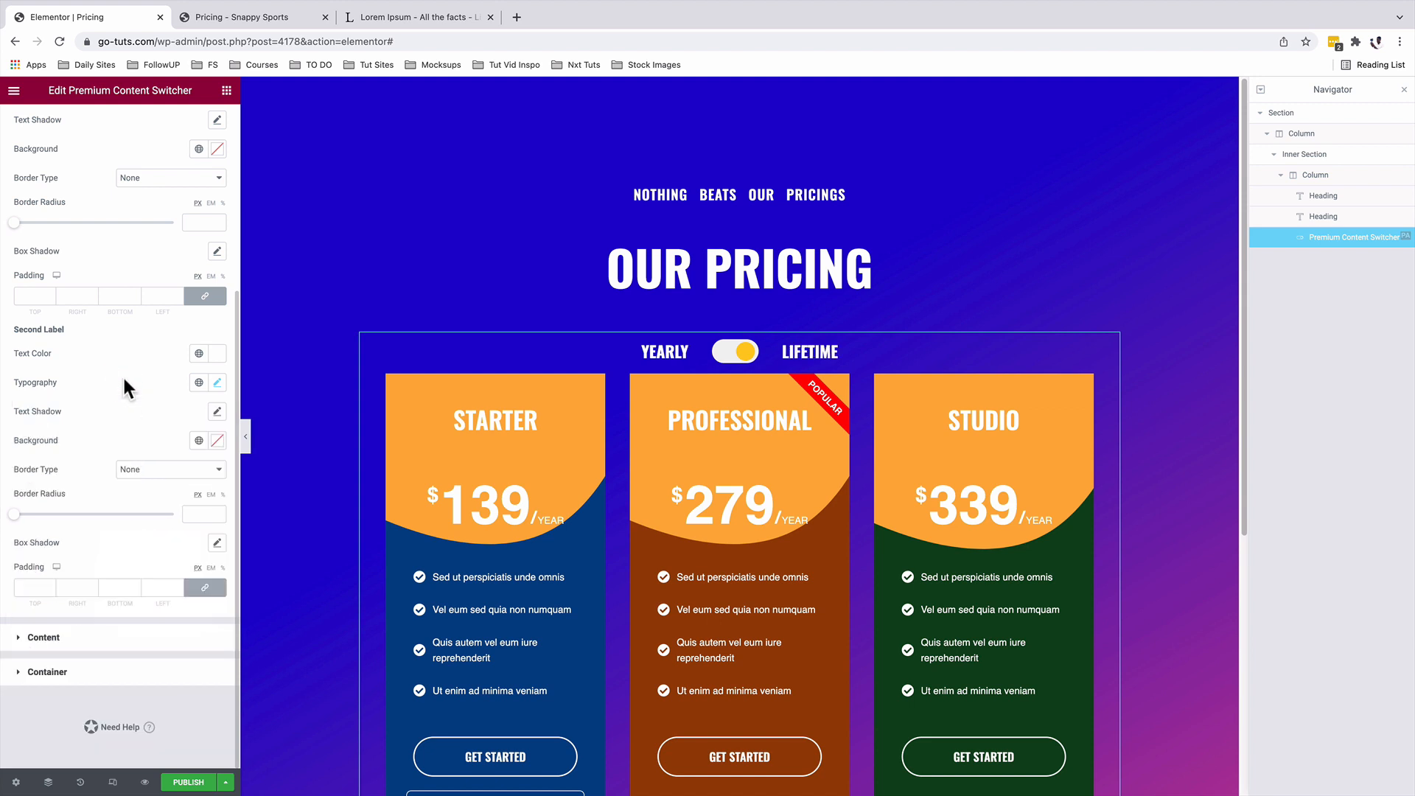
scroll(157, 231, up, 4)
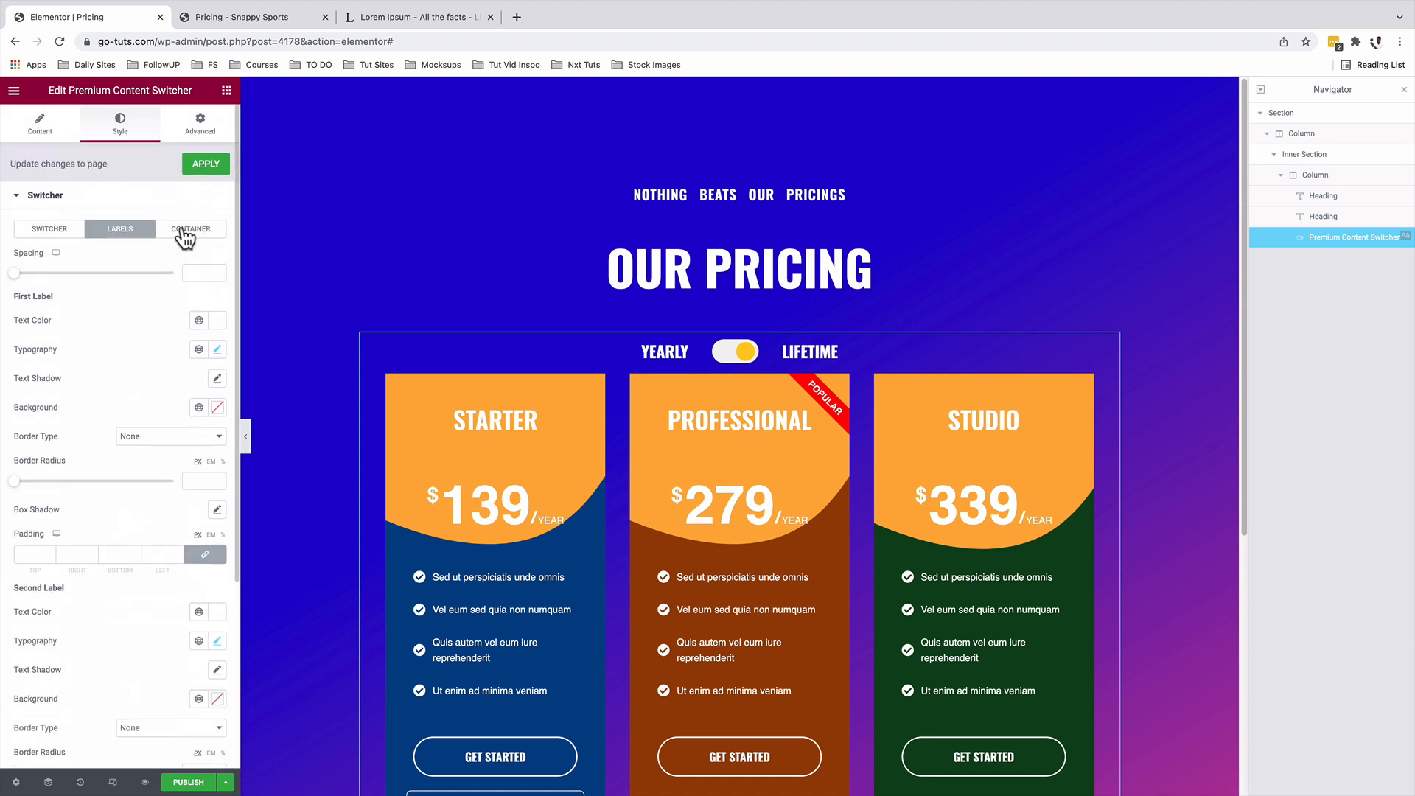
click(186, 230)
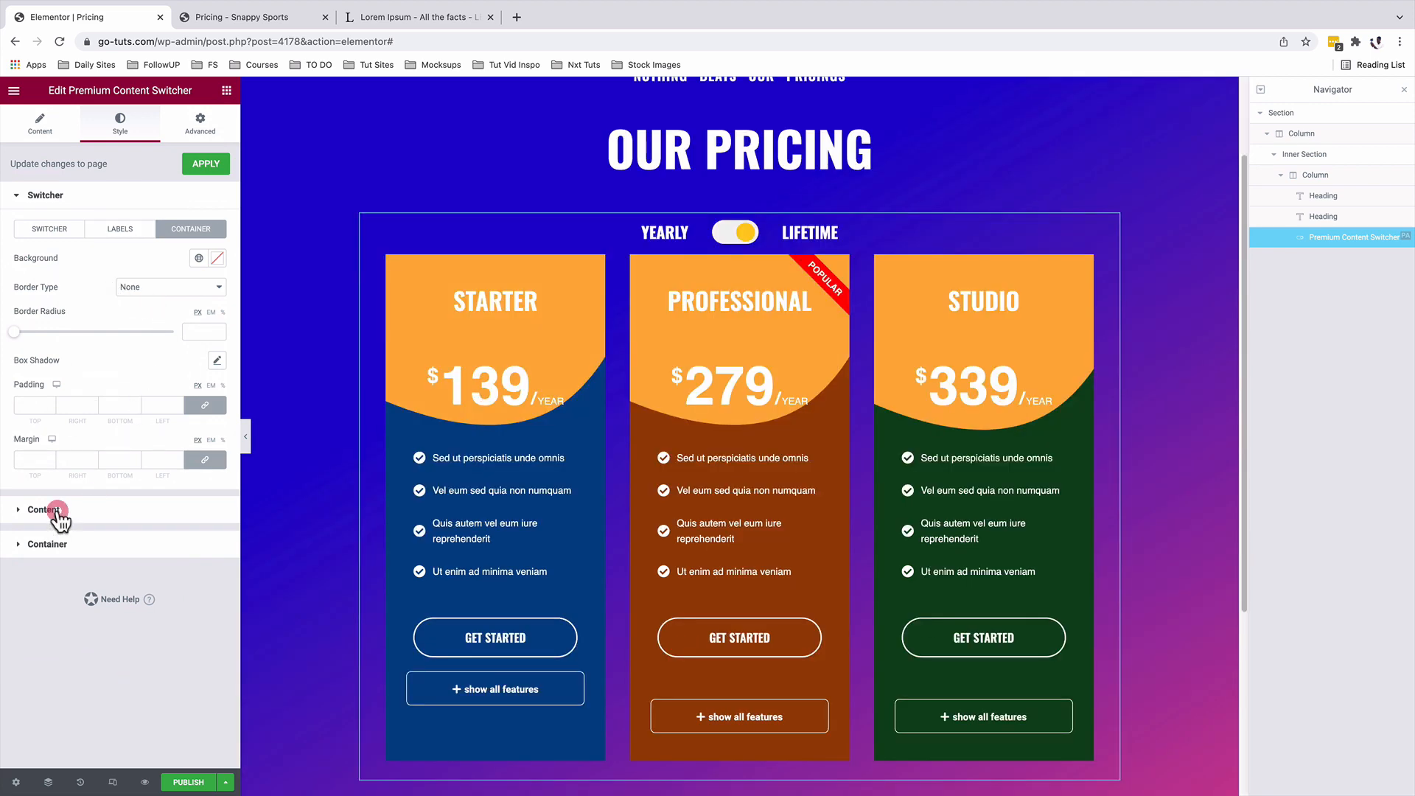
click(57, 511)
click(68, 606)
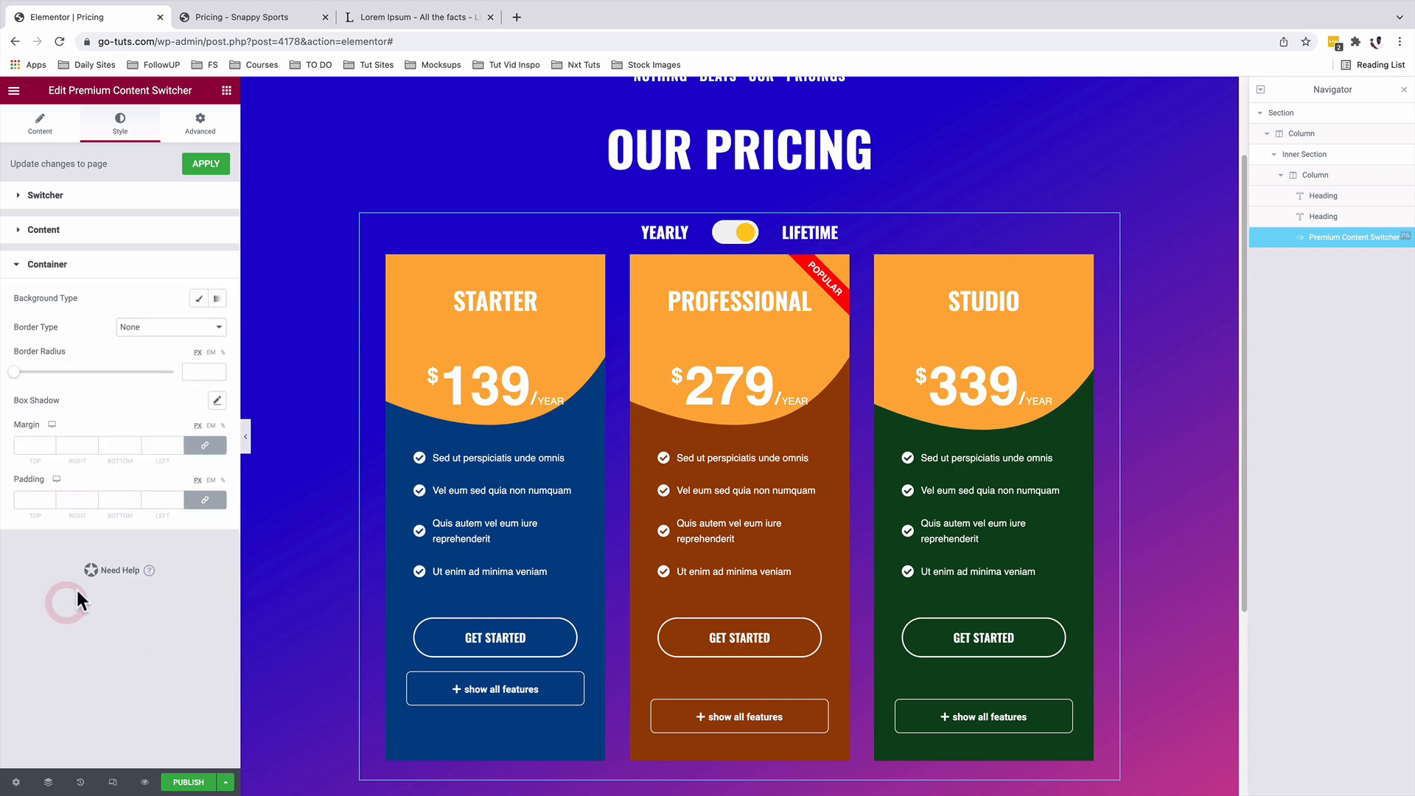
scroll(701, 511, down, 1)
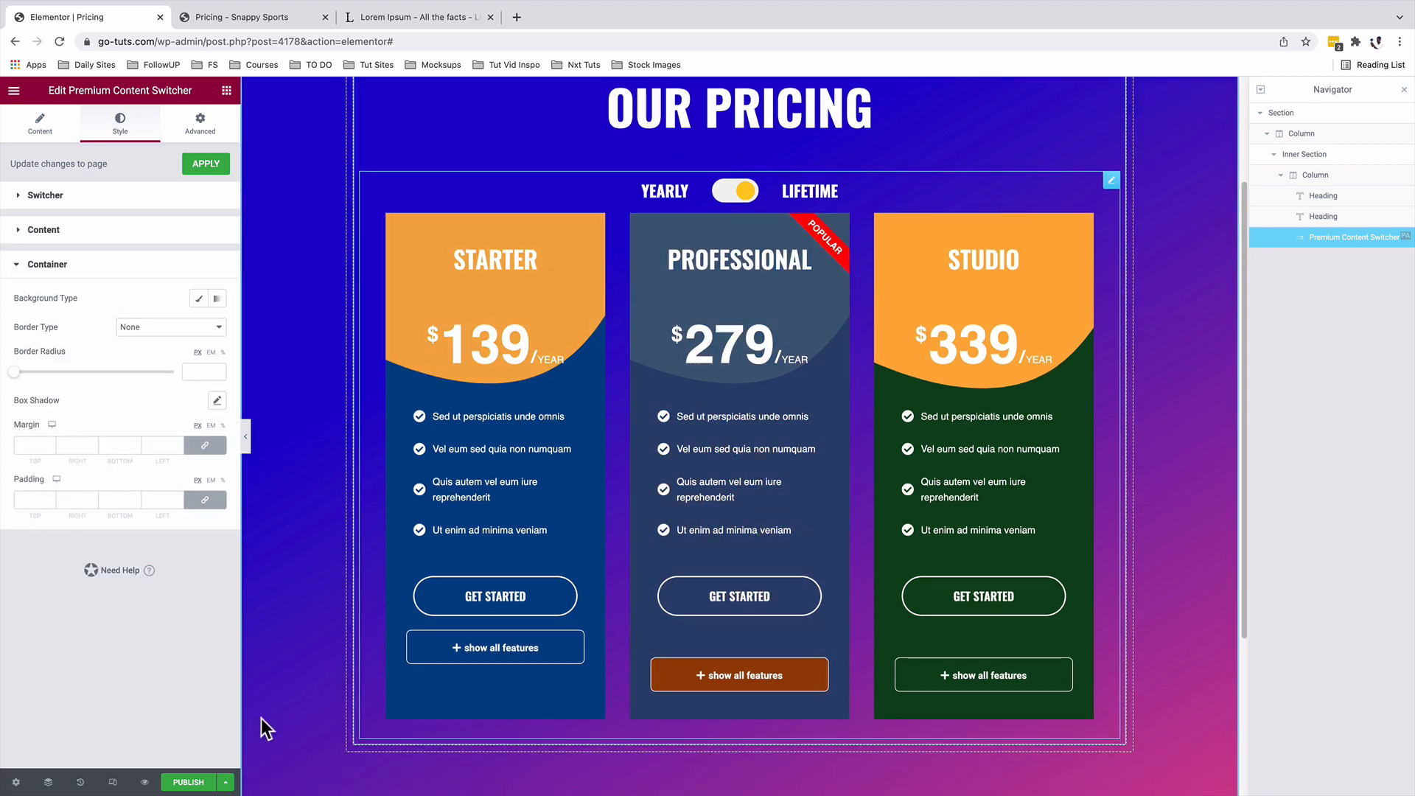
Step: Toggle the switcher between Yearly and Lifetime to check both sets of pricing cards
click(743, 297)
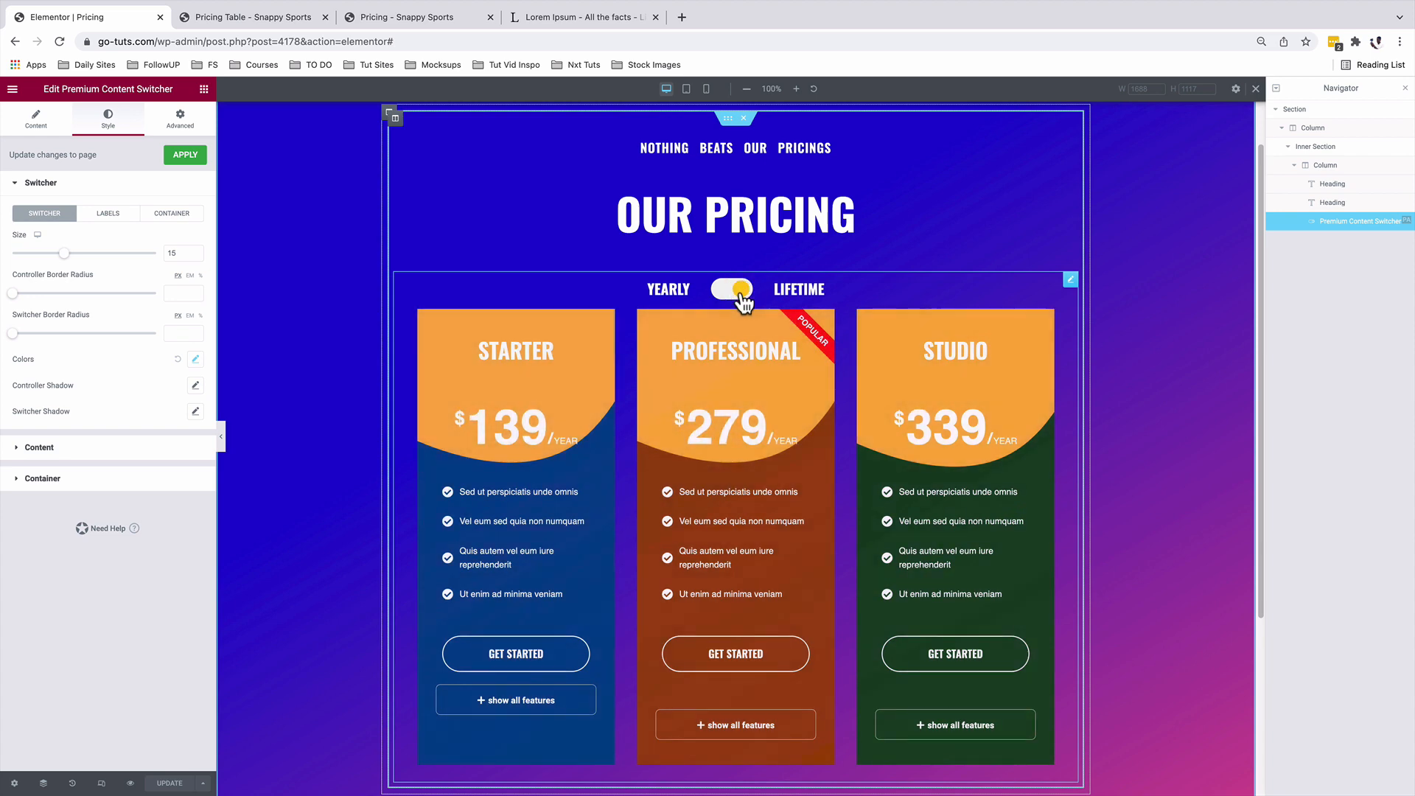
click(724, 295)
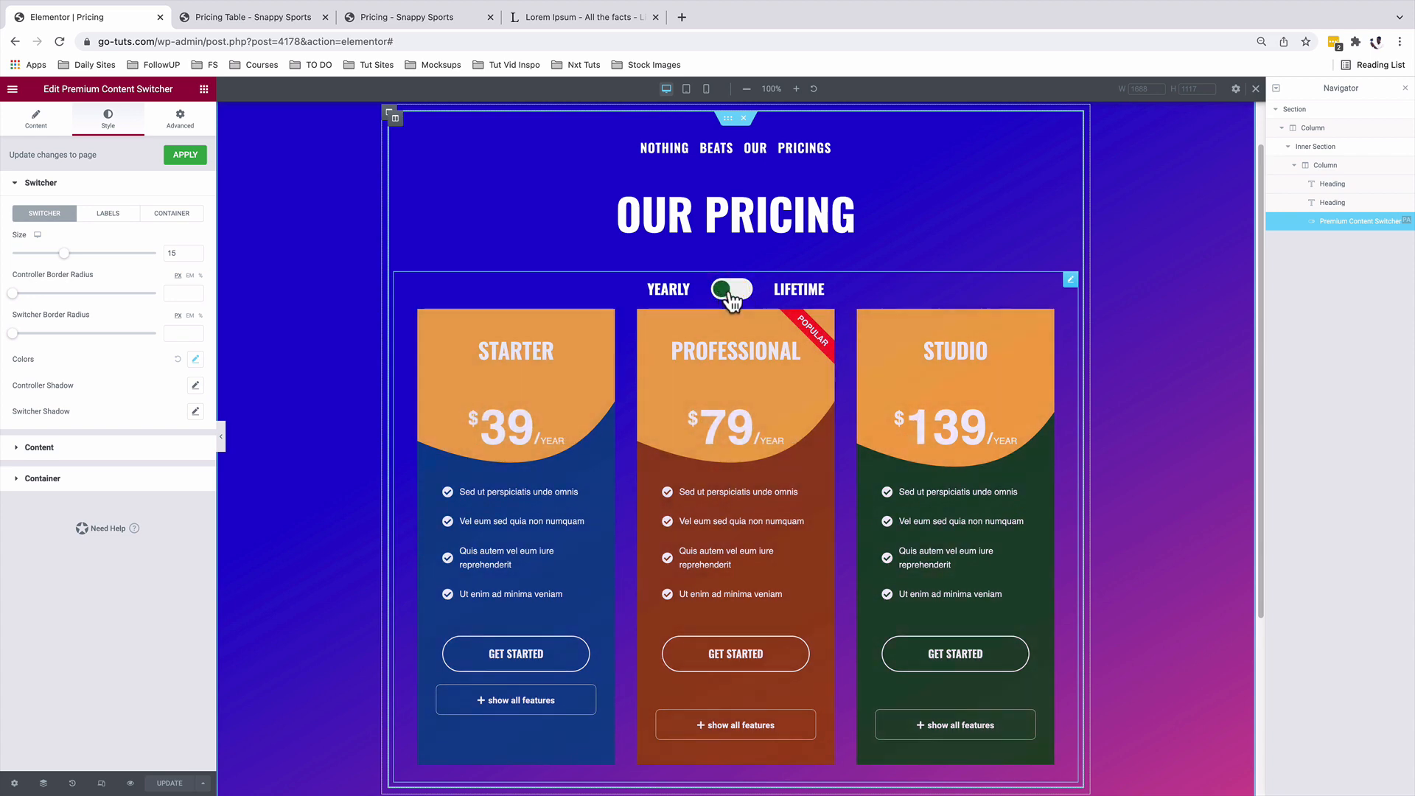
click(728, 298)
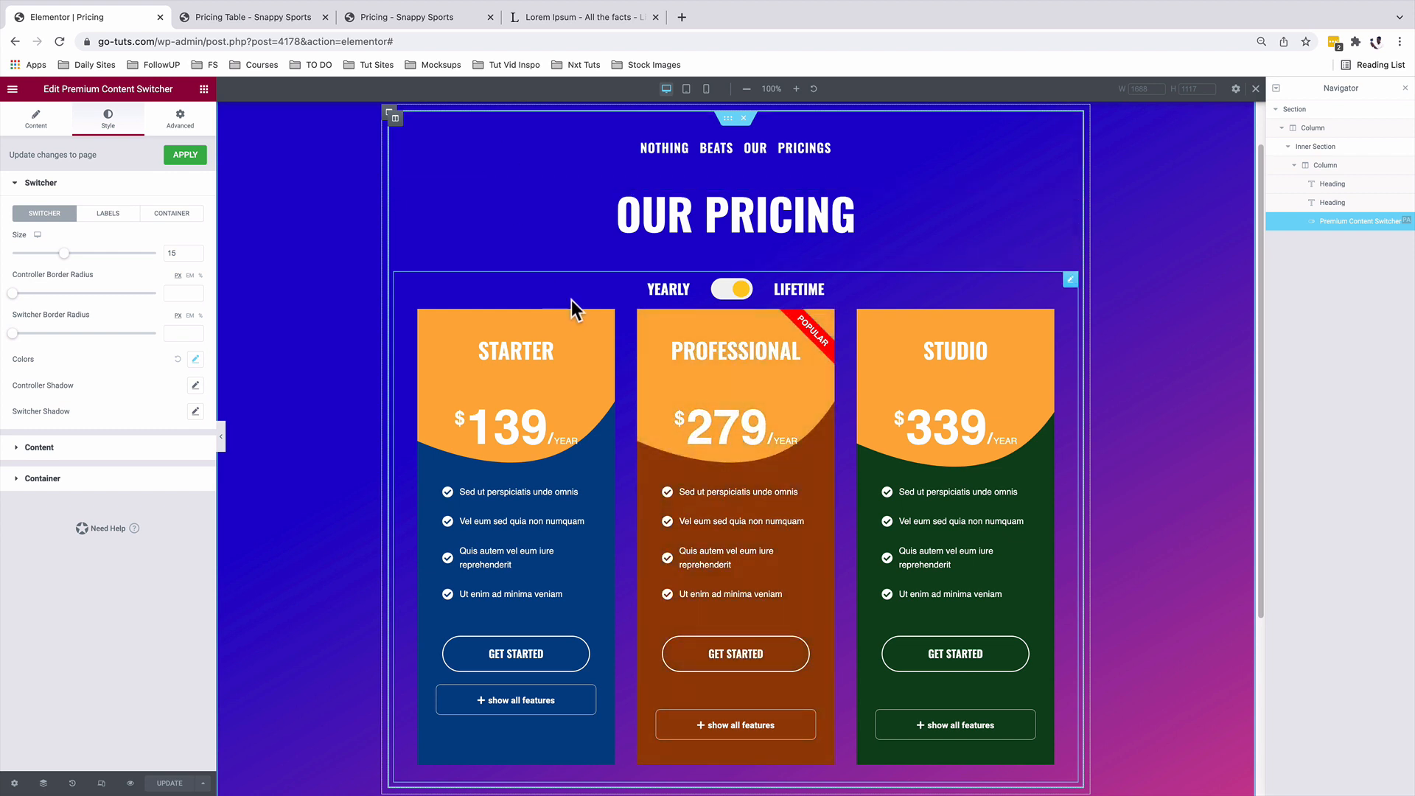
Step: Find the saved templates through the Elementor Finder and open the LT nd template for editing in Elementor
key(super+e)
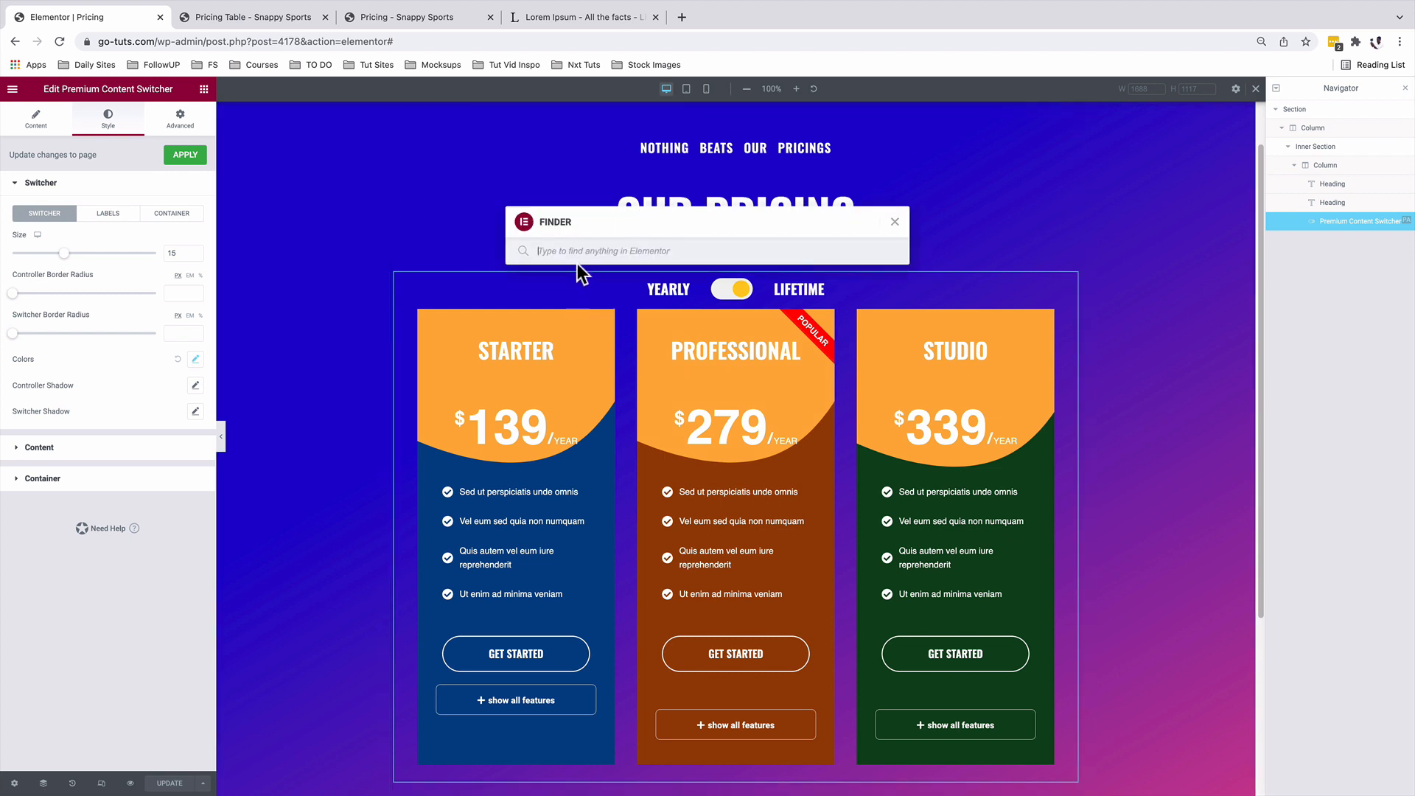
text(temp)
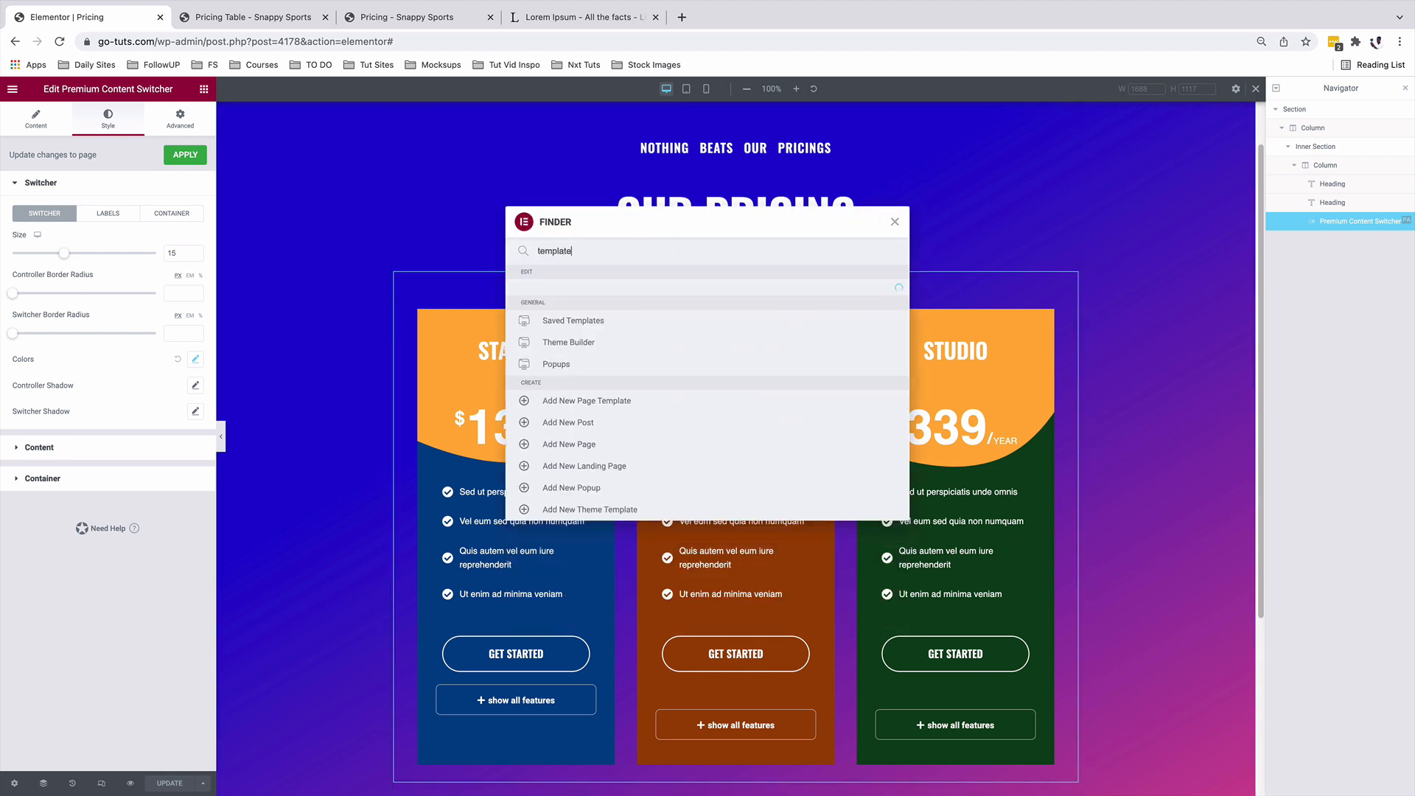
text(late)
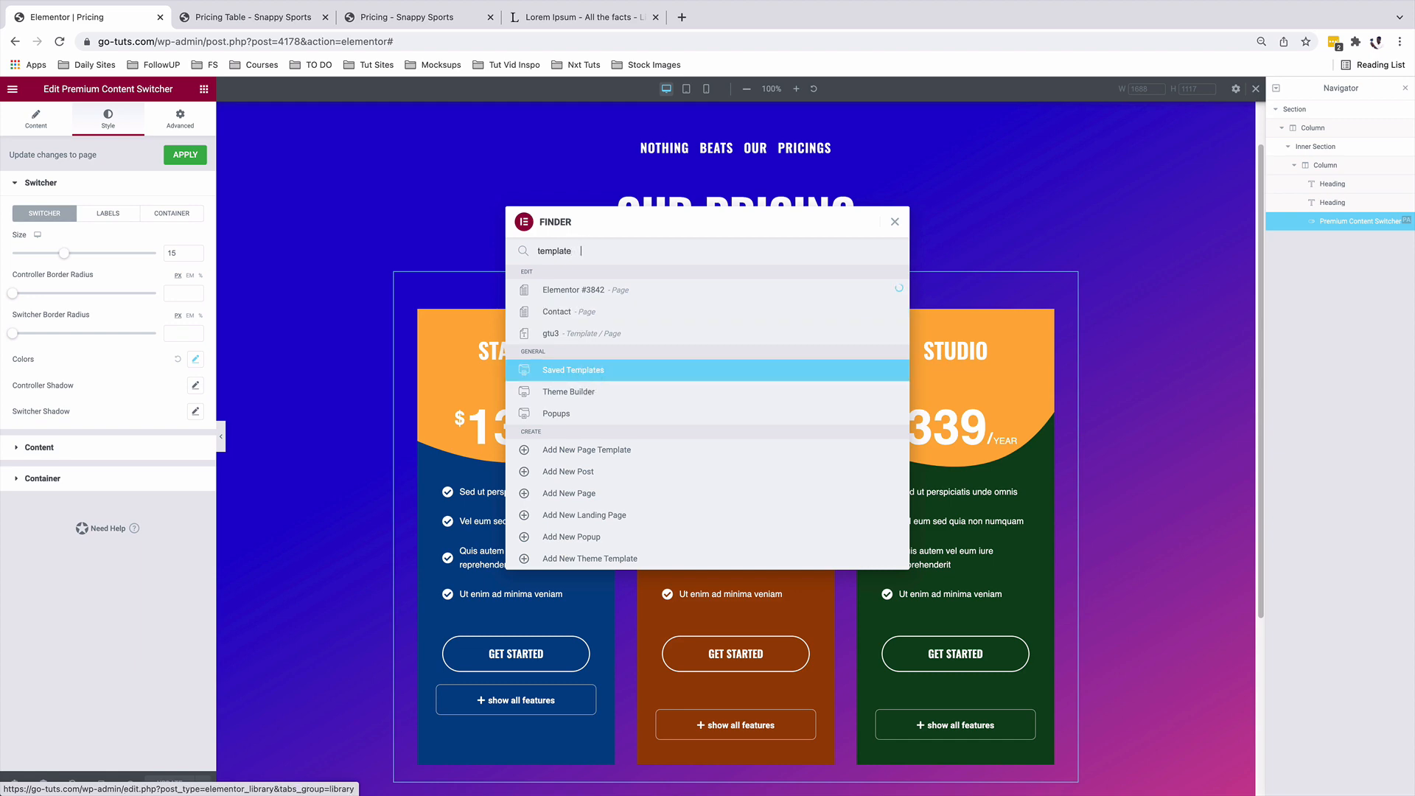
click(575, 370)
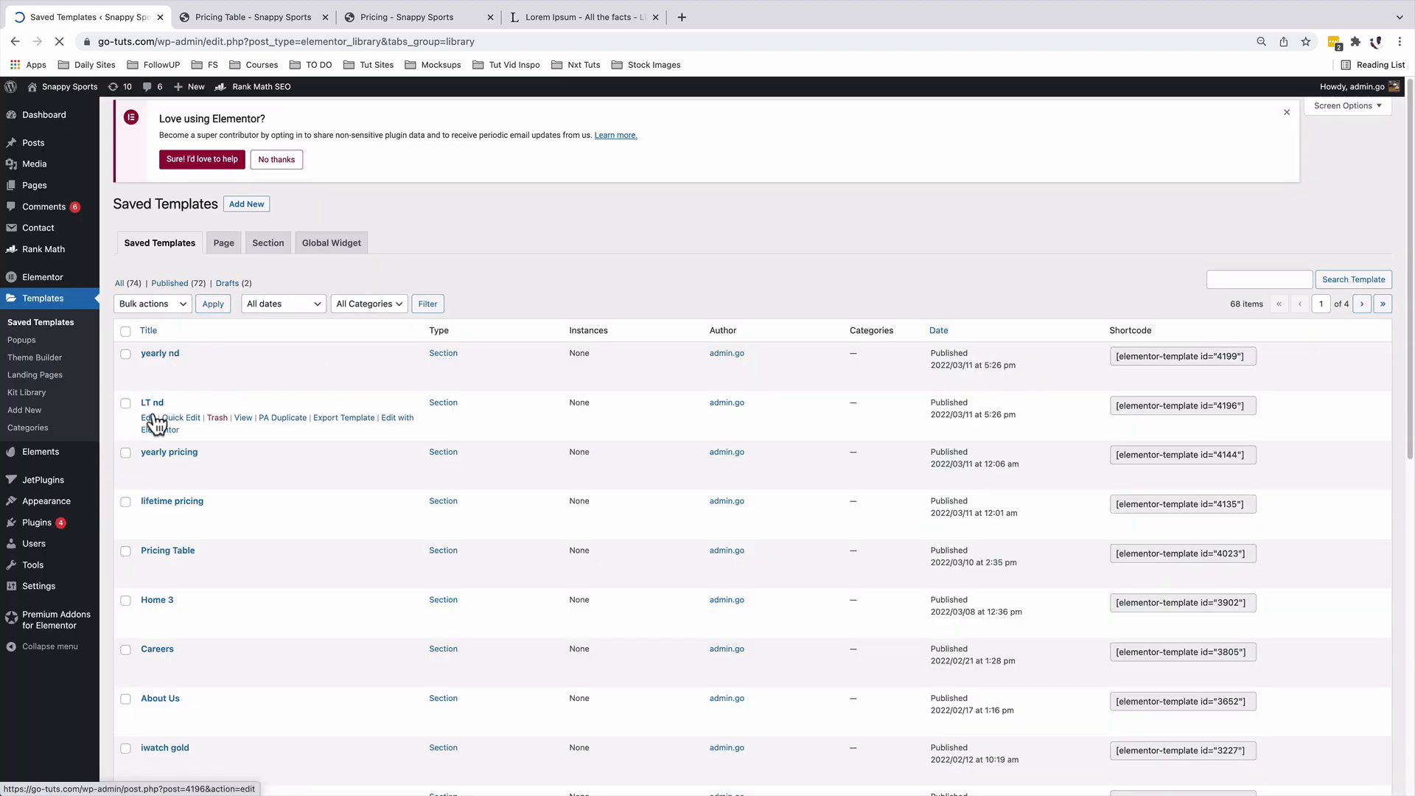
scroll(156, 417, down, 9)
scroll(191, 361, up, 9)
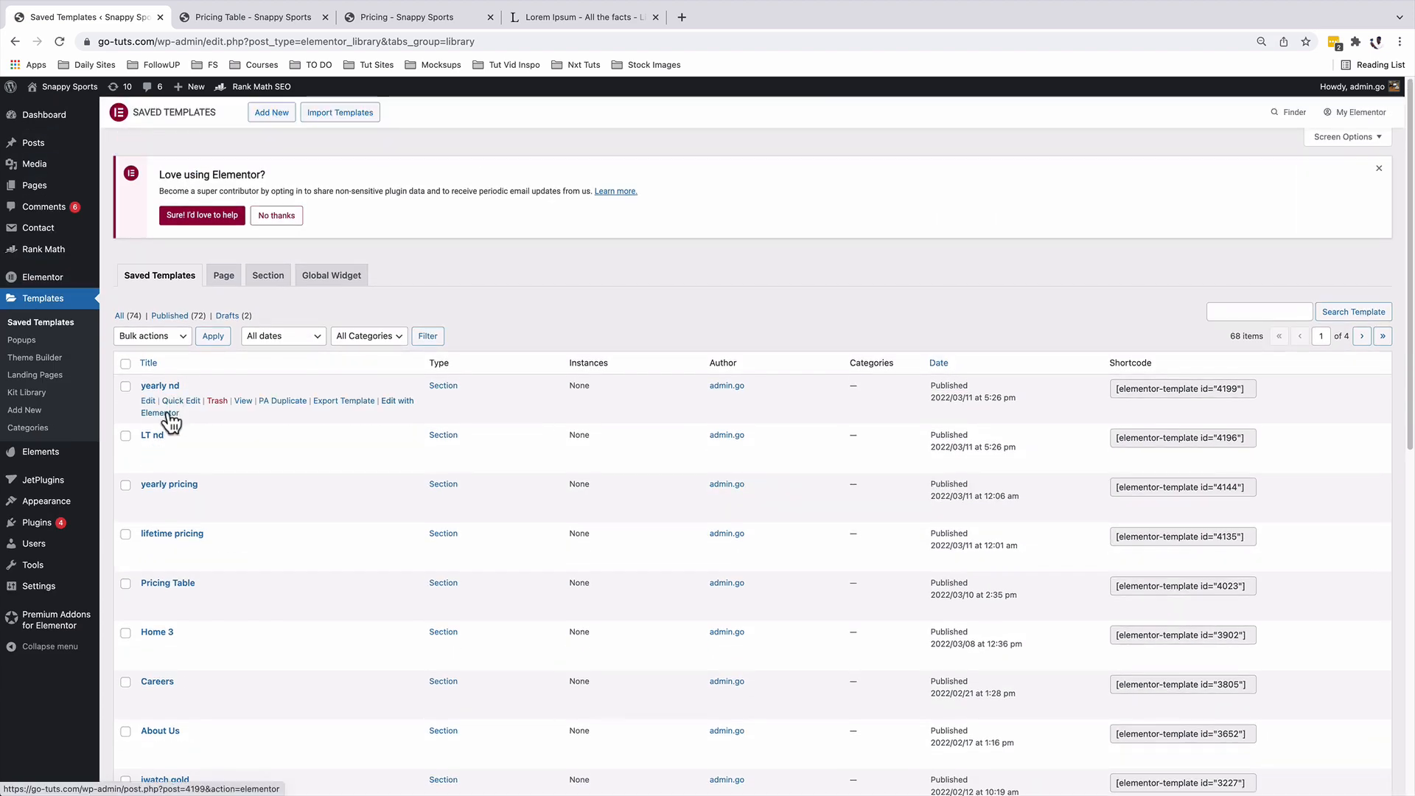
scroll(168, 402, down, 9)
click(171, 410)
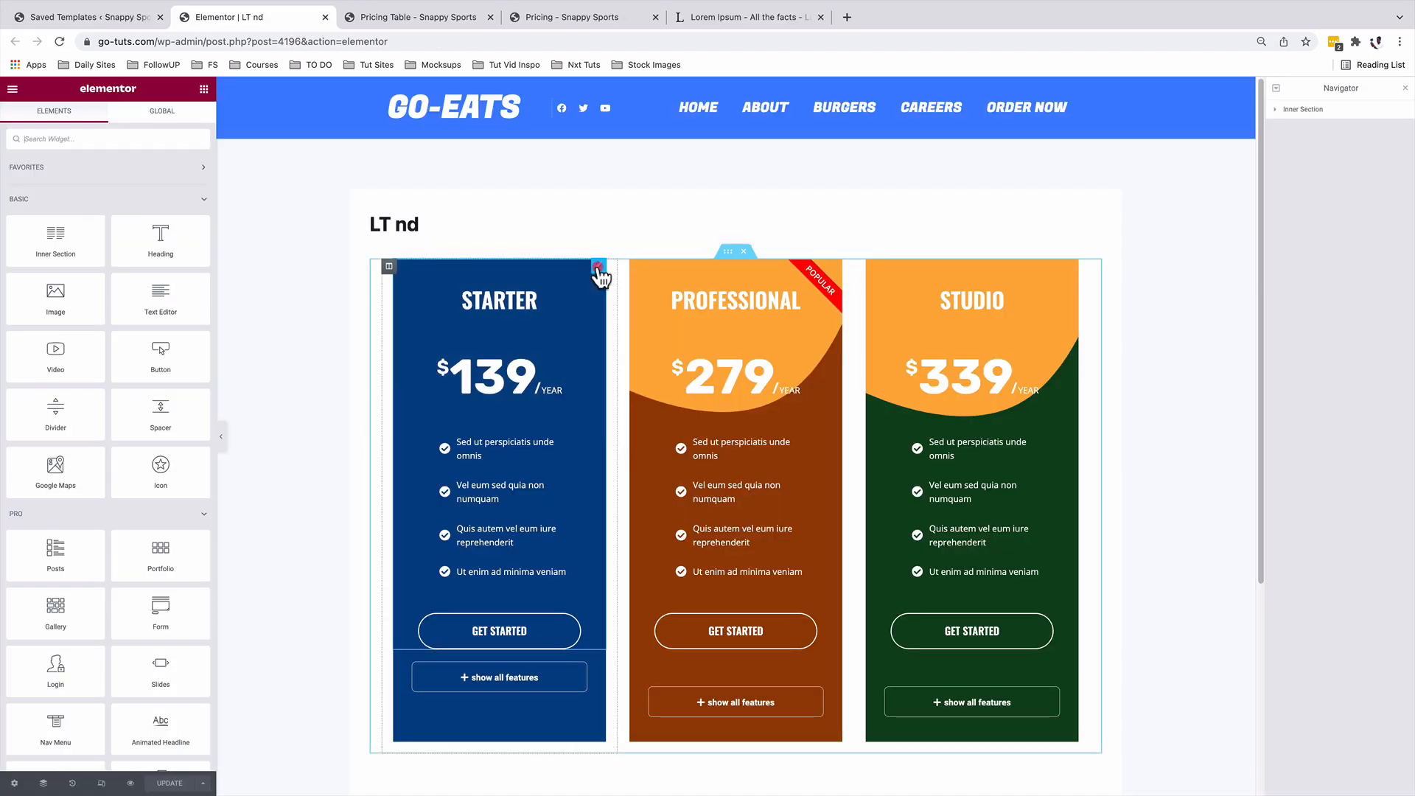
Step: Clear the price divider of the Starter pricing table and change its duration text to Lifetime
click(598, 267)
click(34, 289)
click(31, 184)
click(31, 184)
click(26, 348)
key(BackSpace)
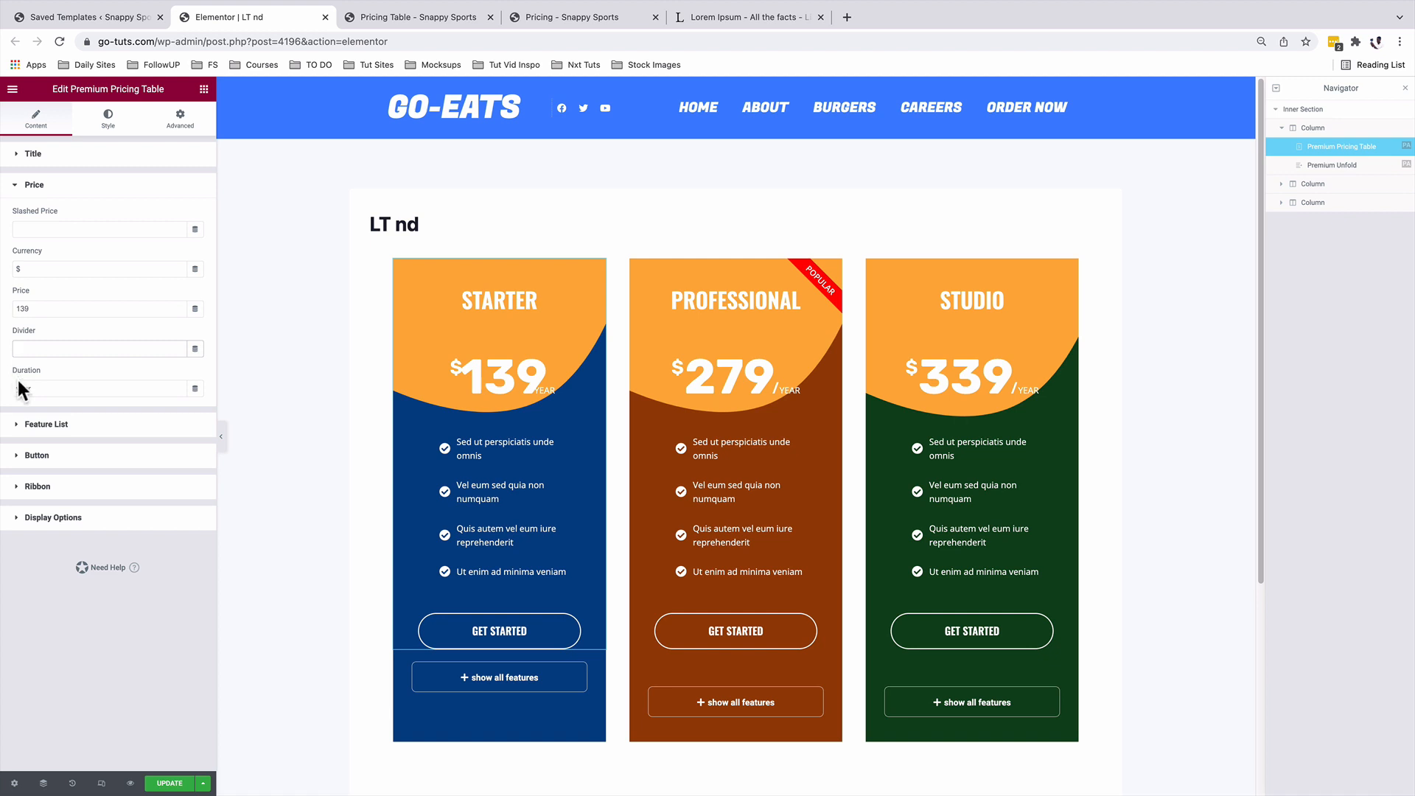
drag(40, 389, 3, 395)
Step: In the Starter table's price styling, set the left margin to 0 for the divider and -25 for the duration
click(108, 119)
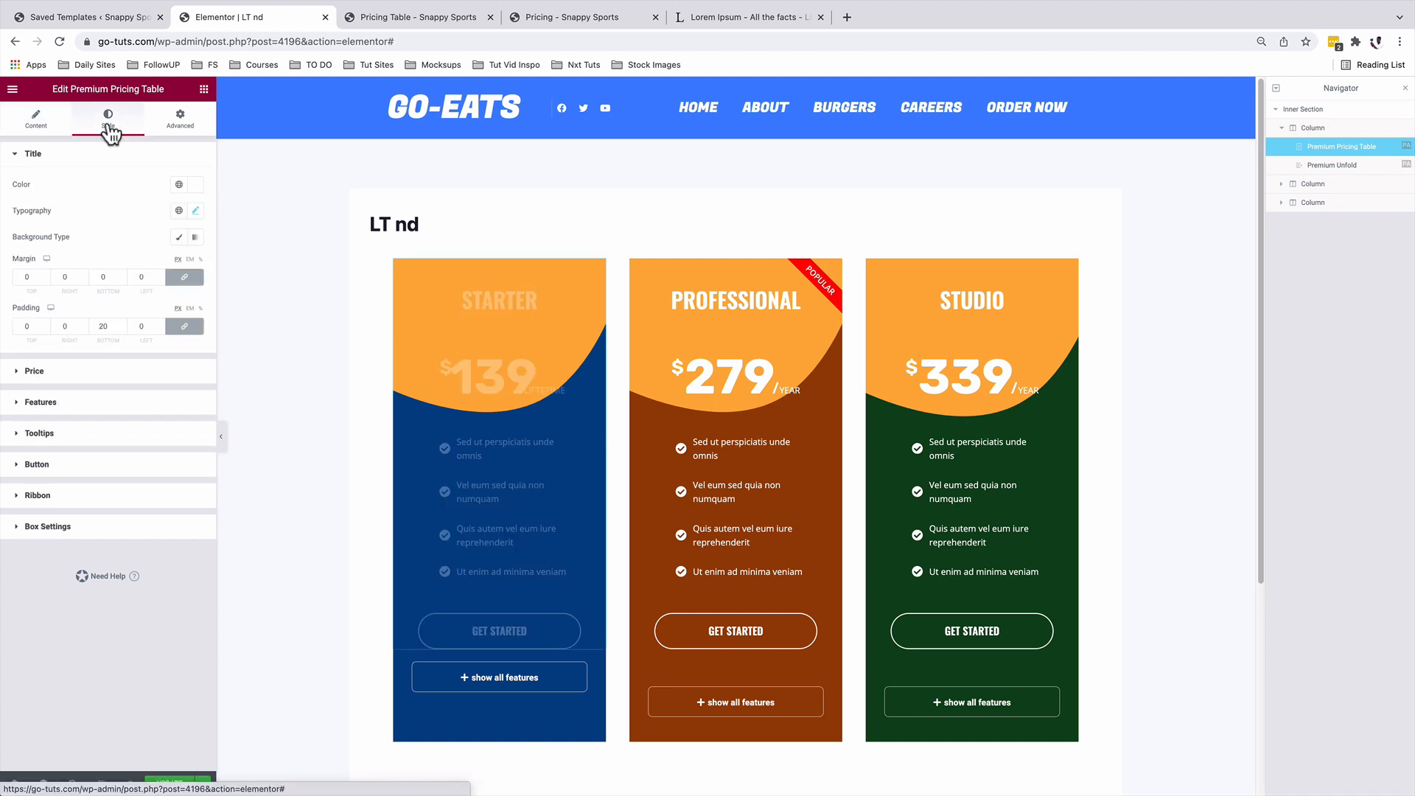
click(72, 376)
scroll(111, 442, down, 3)
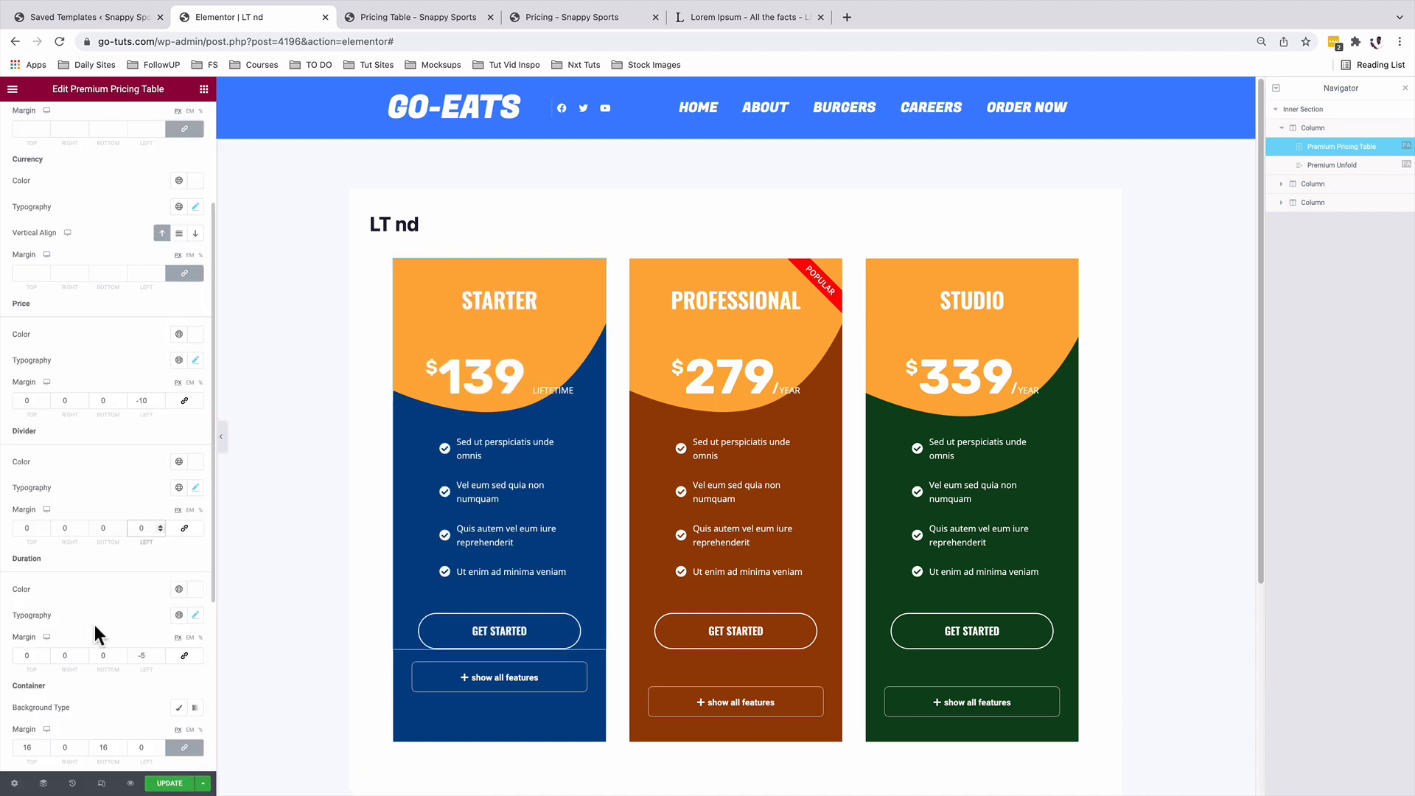
click(140, 655)
text(-5)
text(2)
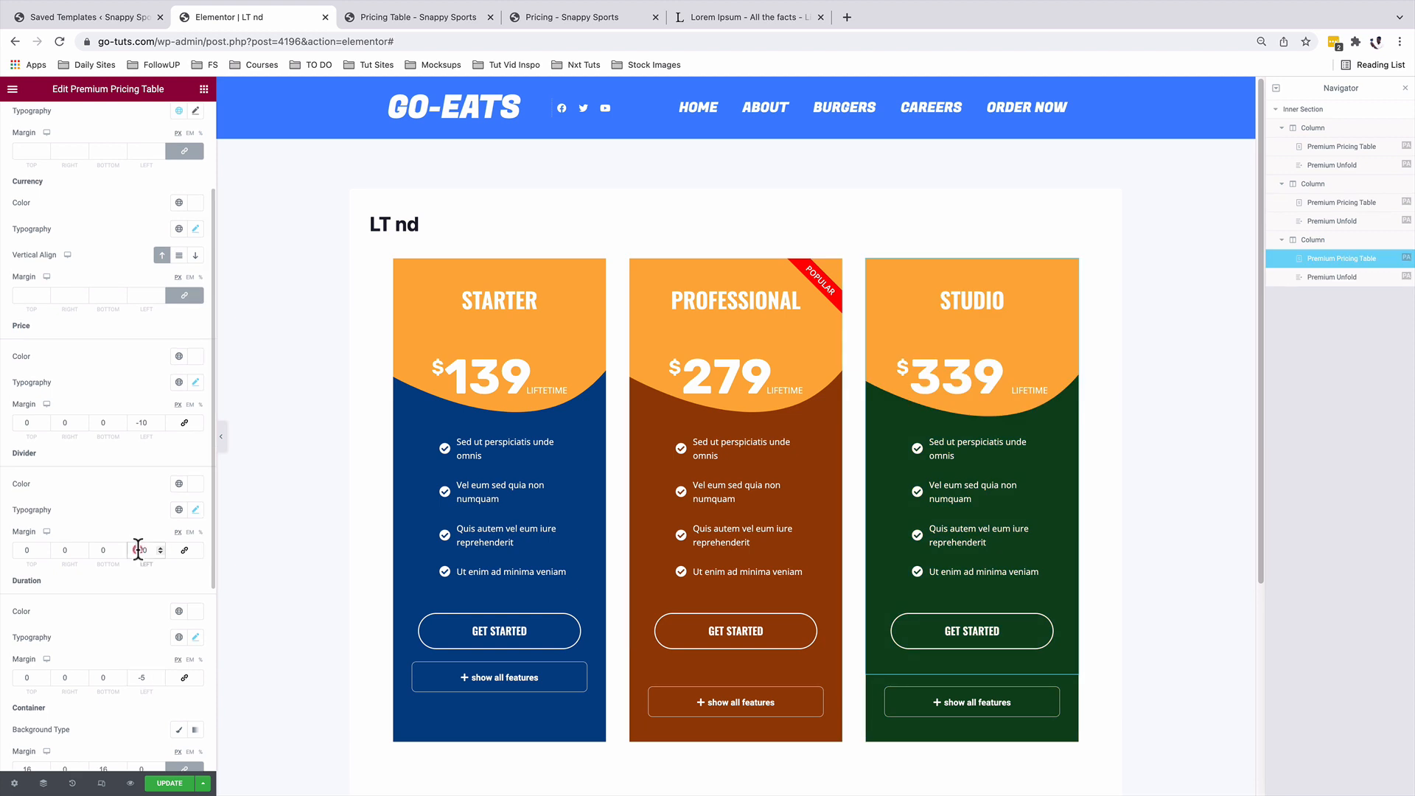
Step: Set the Studio table's divider left margin to 0 and duration left margin to -25, and update the template
double_click(140, 550)
text(0)
scroll(136, 543, down, 3)
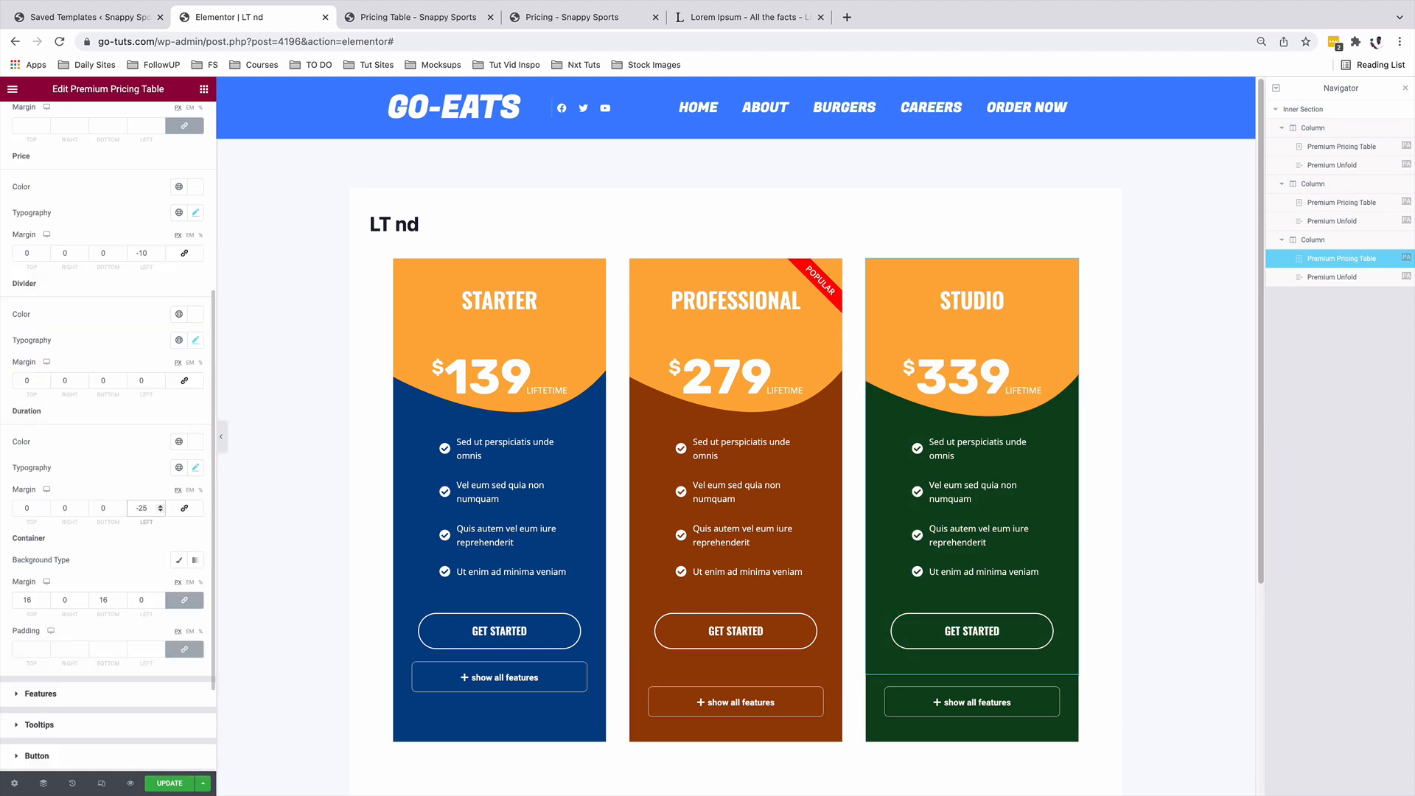
click(171, 783)
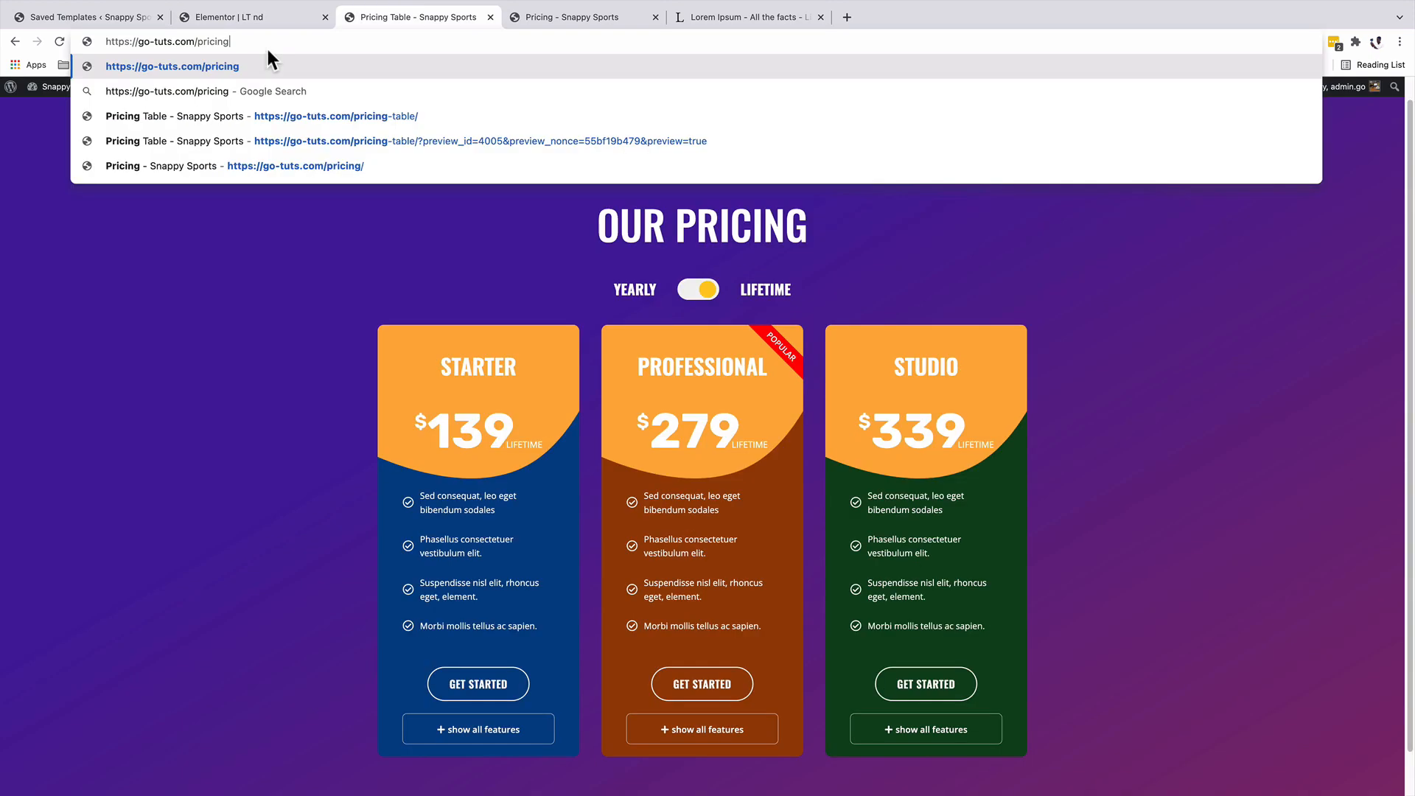
Step: Load the live page go-tuts.com/pricing and toggle the switcher to check the Lifetime cards
key(Return)
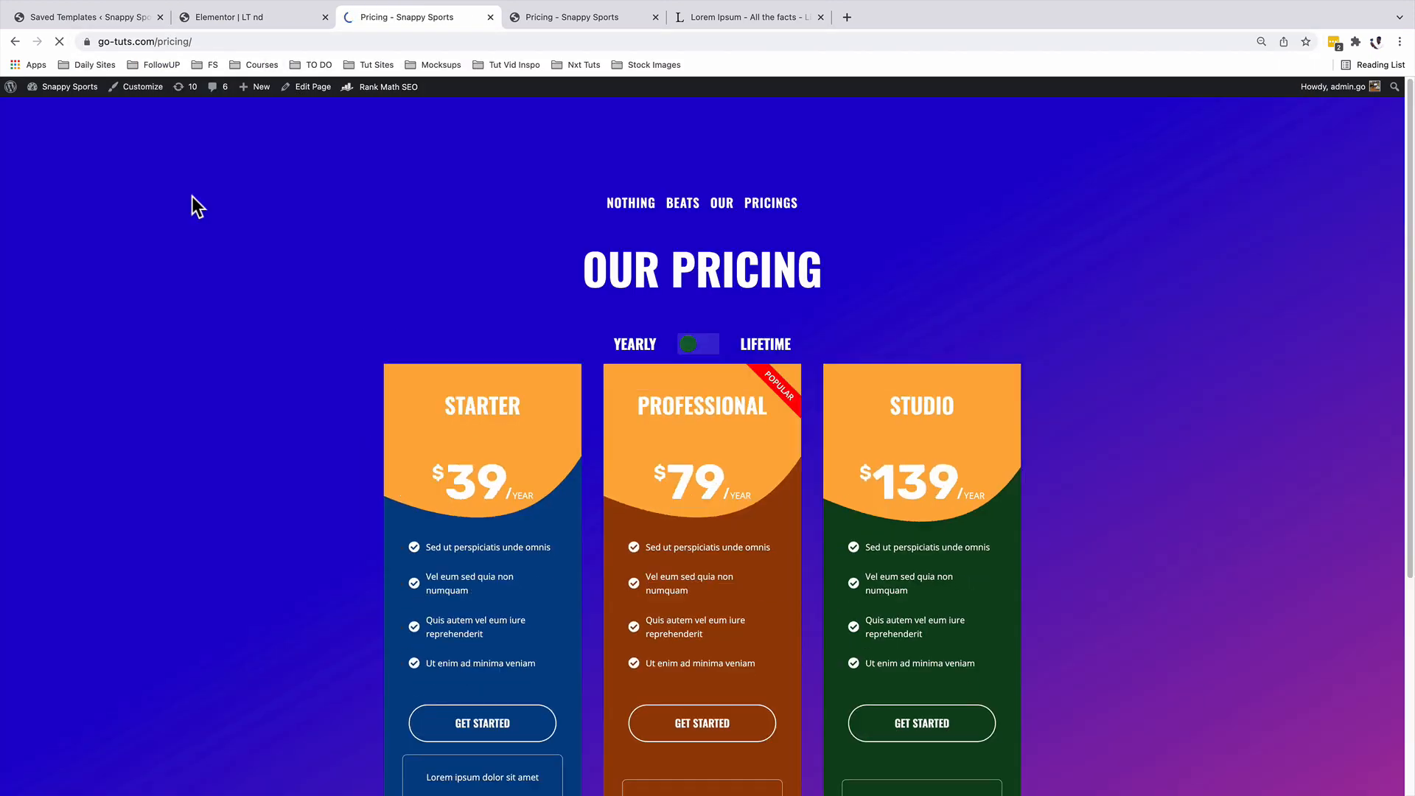
click(703, 346)
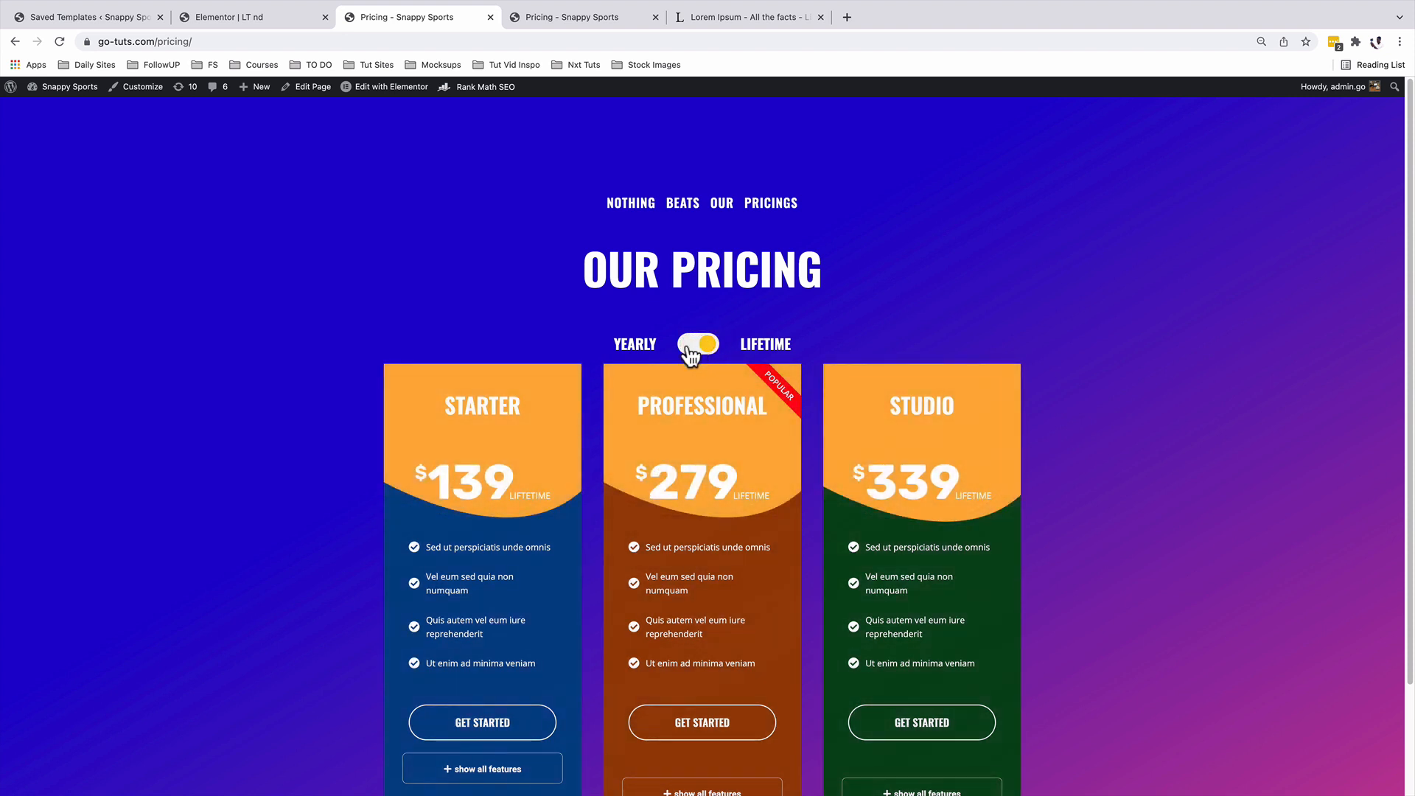